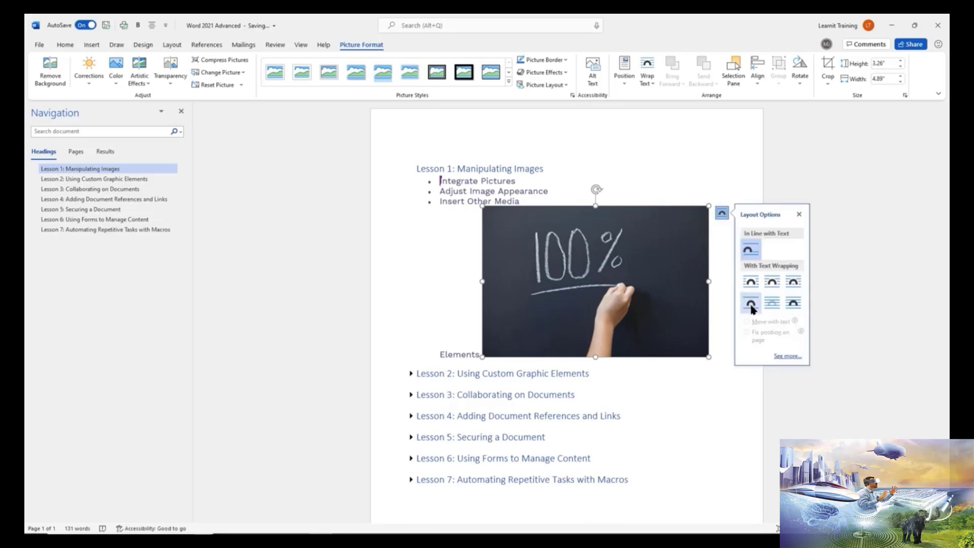
Set the chalkboard picture's text wrapping to Top and Bottom and move it just below the Integrate Pictures bullet
{"action": "left_click", "coordinate": [750, 304]}
{"action": "left_click_drag", "start_coordinate": [653, 274], "coordinate": [596, 260]}
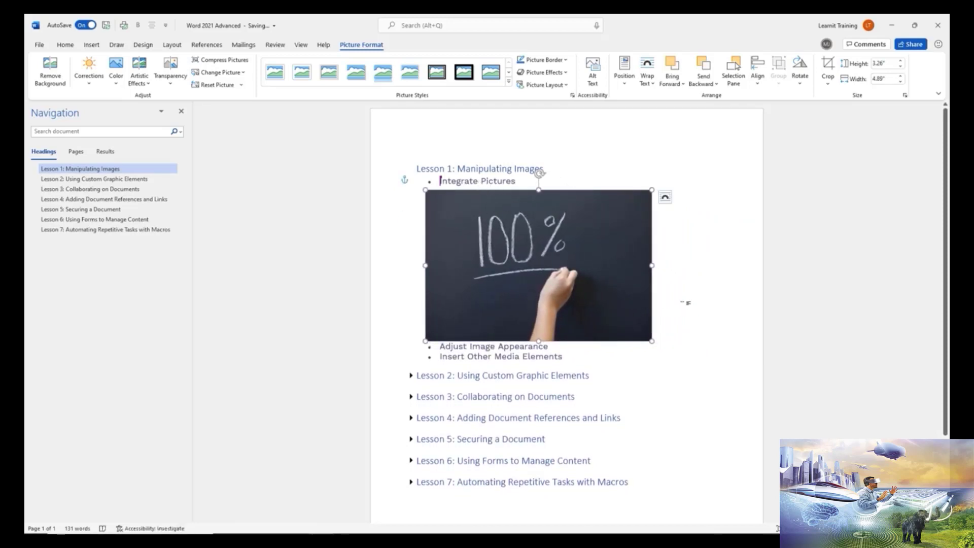
{"action": "left_click", "coordinate": [586, 356]}
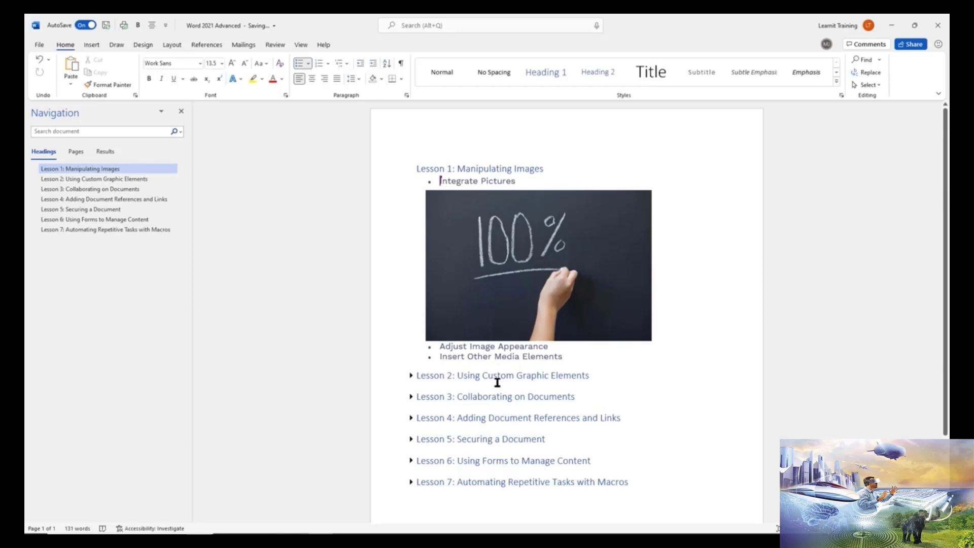
Delete the chalkboard picture and add an empty bullet after Integrate Pictures
{"action": "left_click", "coordinate": [574, 286]}
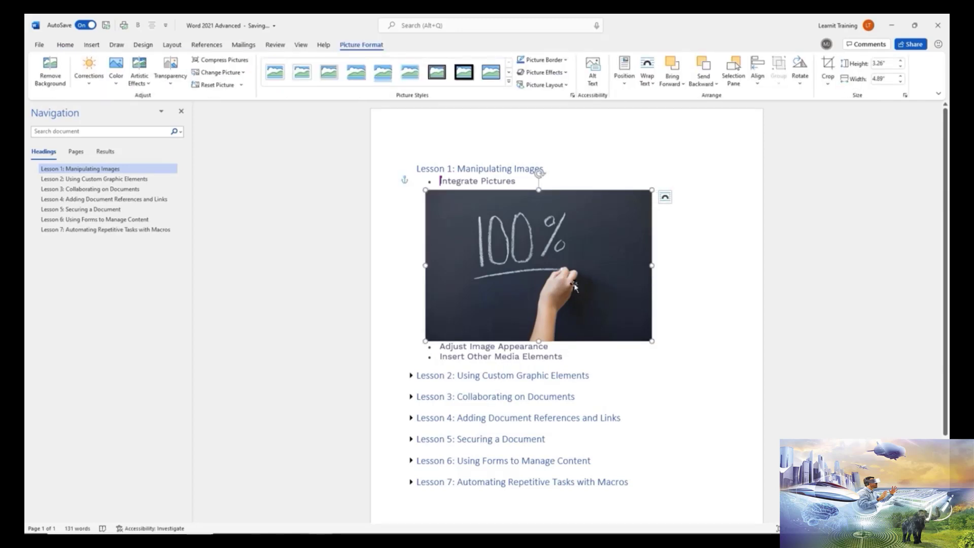
{"action": "key", "text": "Delete"}
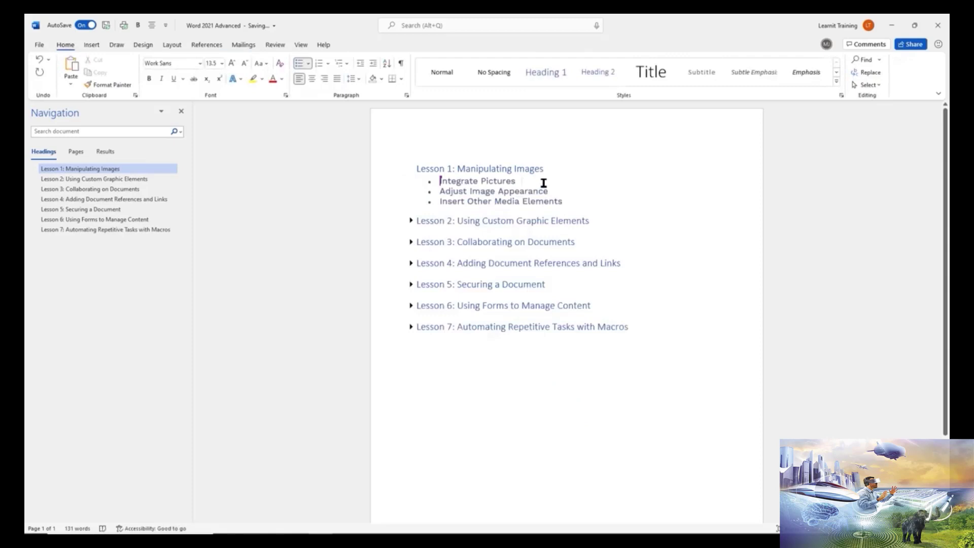
{"action": "key", "text": "Return"}
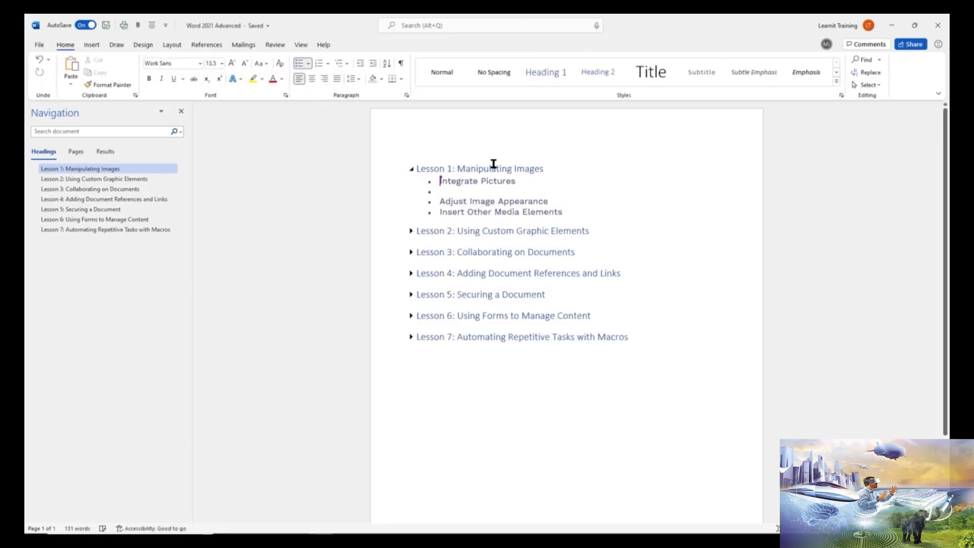
Insert the Presentation picture from this device at the empty bullet and shrink it to about 3.06" high by 5.46" wide
{"action": "left_click", "coordinate": [91, 45]}
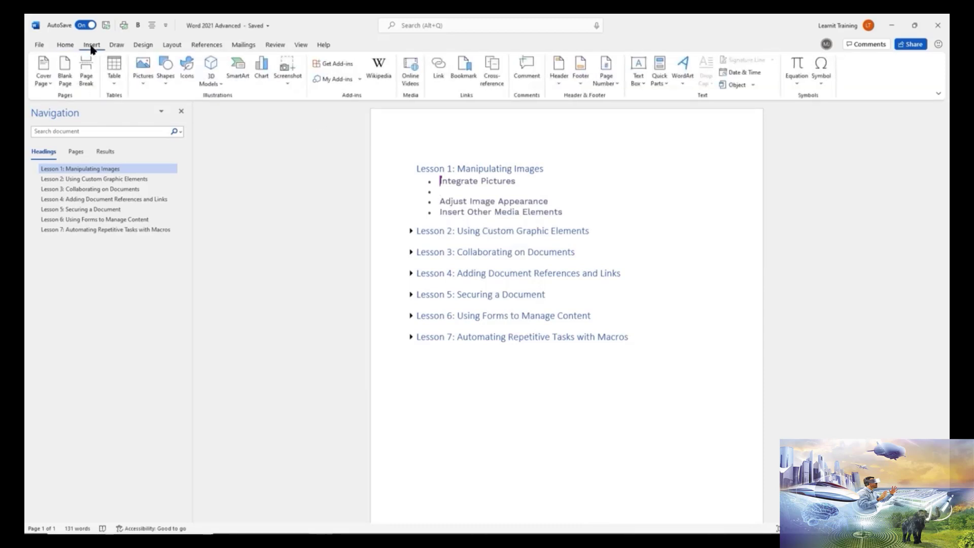
{"action": "left_click", "coordinate": [142, 86]}
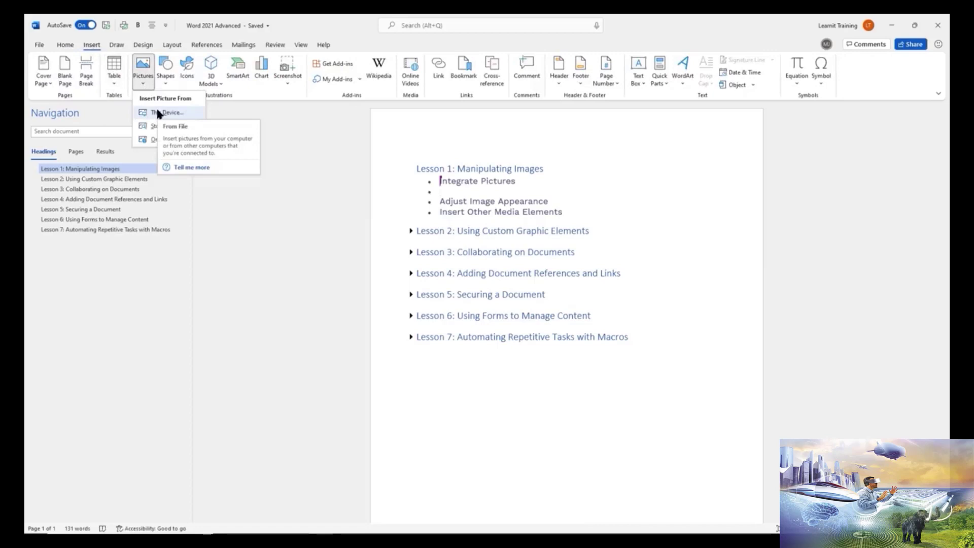
{"action": "left_click", "coordinate": [159, 113]}
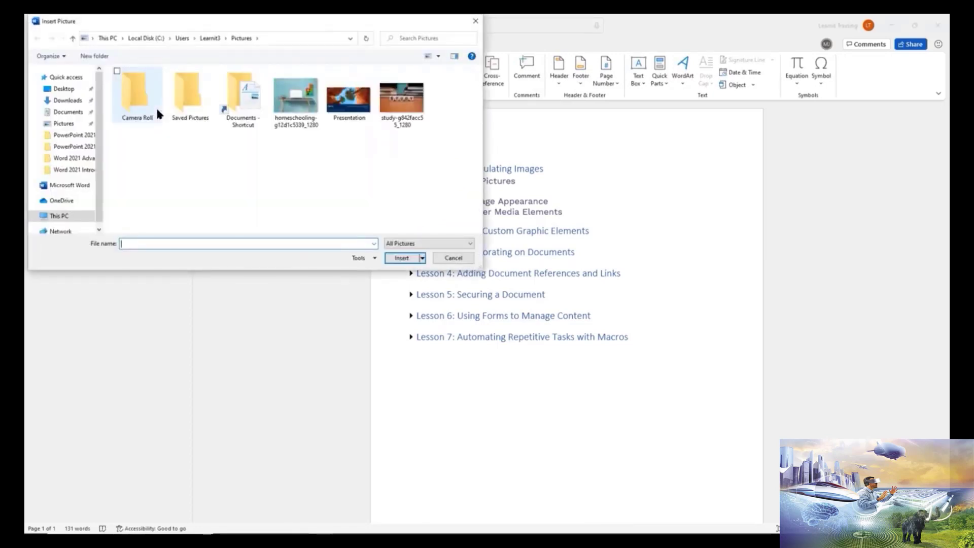
{"action": "left_click", "coordinate": [358, 96]}
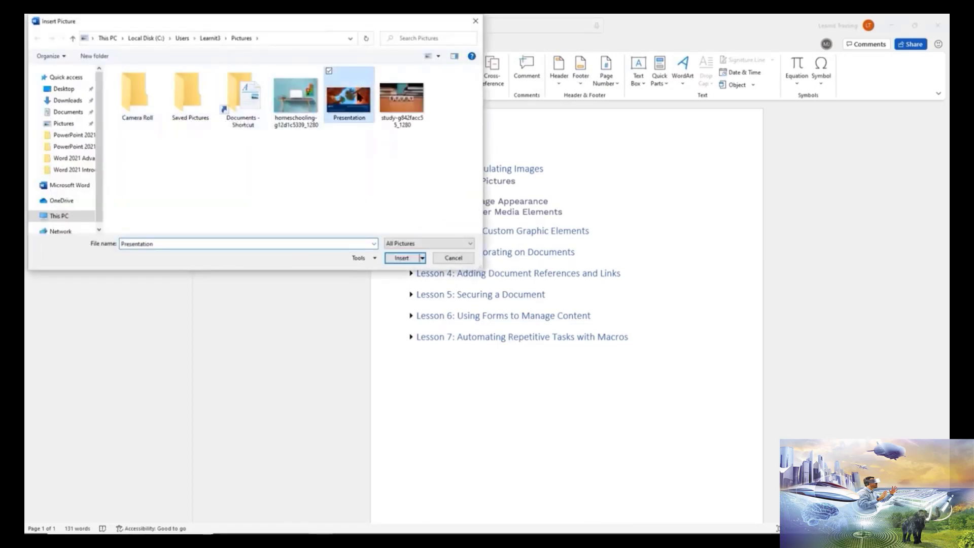
{"action": "left_click", "coordinate": [401, 258]}
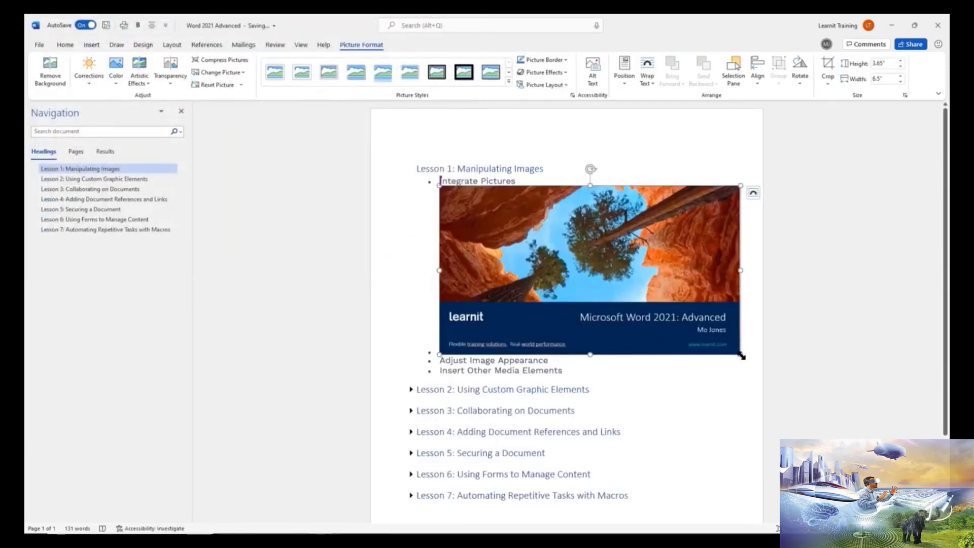
{"action": "left_click_drag", "start_coordinate": [740, 355], "coordinate": [687, 329]}
Set the Presentation picture's wrapping to Top and Bottom and align it with the left margin beneath the Lesson 1 heading
{"action": "left_click", "coordinate": [705, 192]}
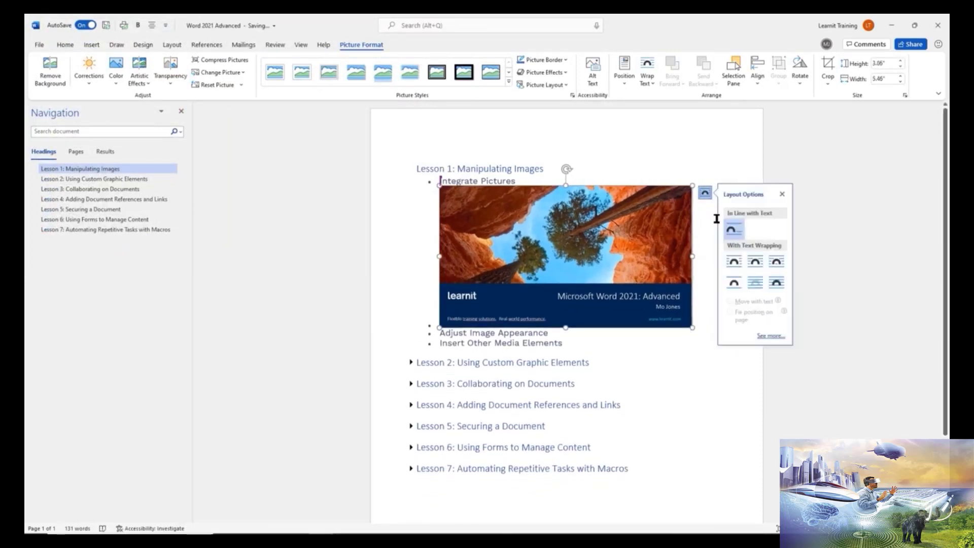
{"action": "left_click", "coordinate": [734, 283]}
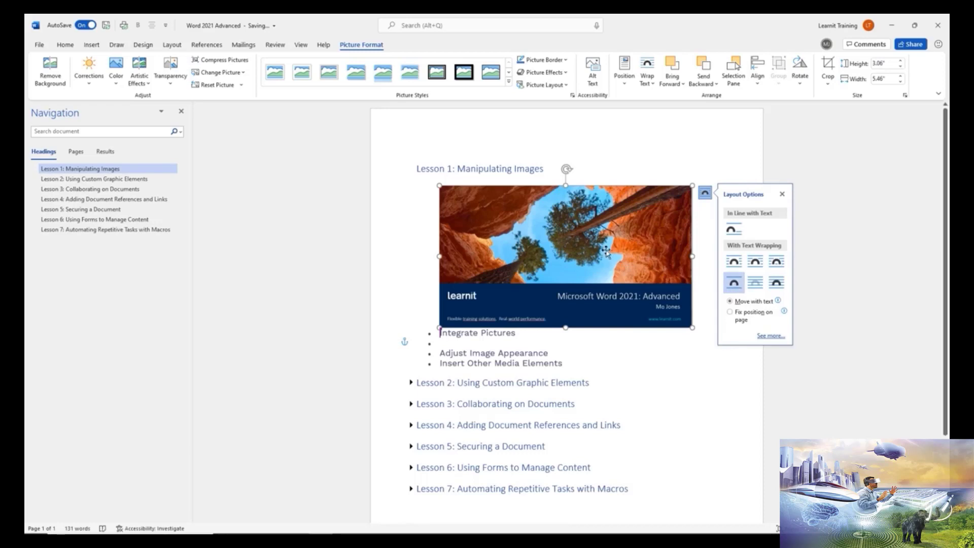
{"action": "left_click_drag", "start_coordinate": [592, 236], "coordinate": [573, 243]}
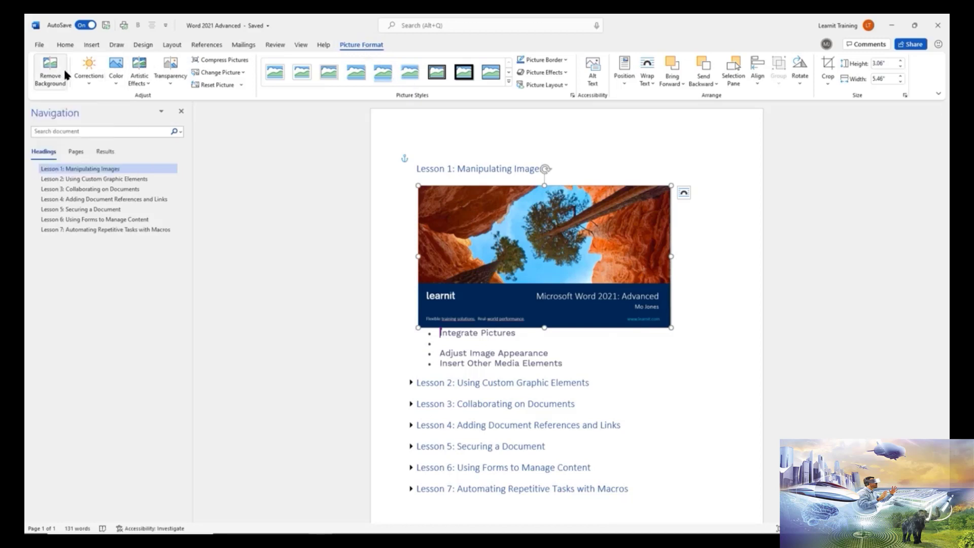
{"action": "left_click_drag", "start_coordinate": [74, 95], "coordinate": [30, 52]}
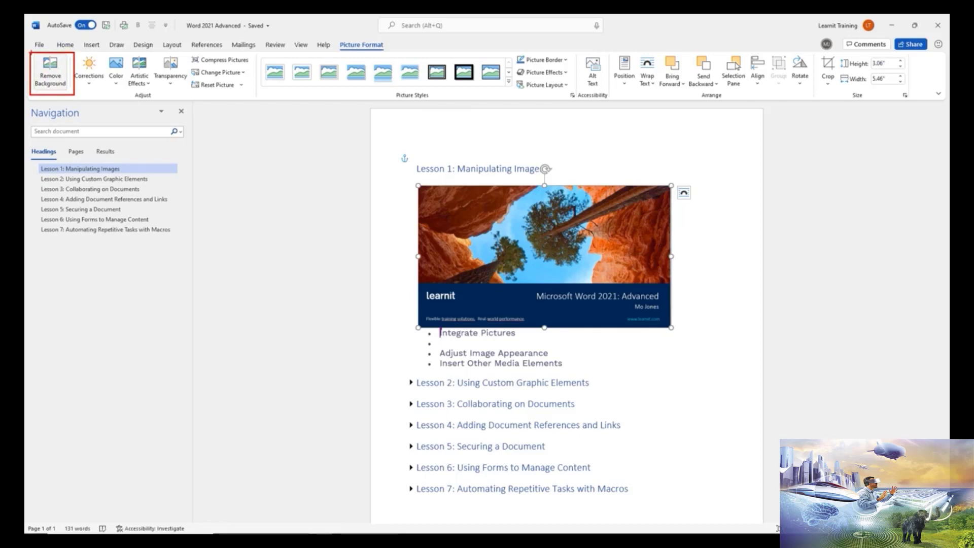
{"action": "key", "text": "Escape"}
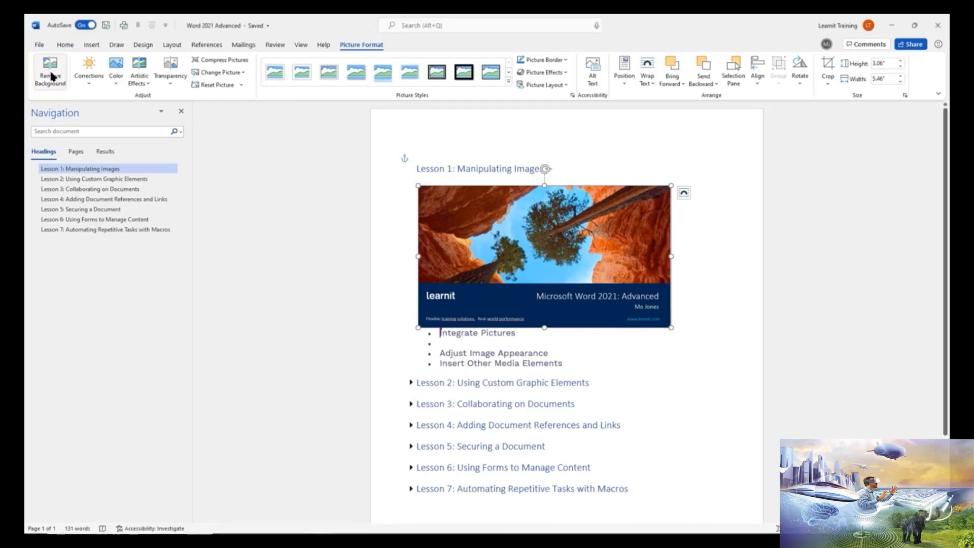
Start Remove Background on the Presentation picture and mark its blue title banner as an area to keep
{"action": "left_click", "coordinate": [52, 76]}
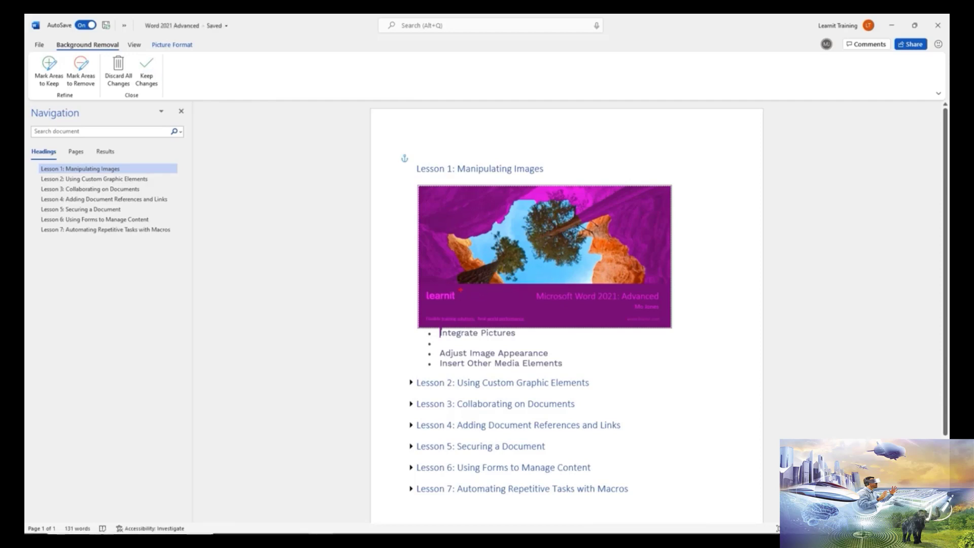
{"action": "left_click_drag", "start_coordinate": [411, 281], "coordinate": [683, 331]}
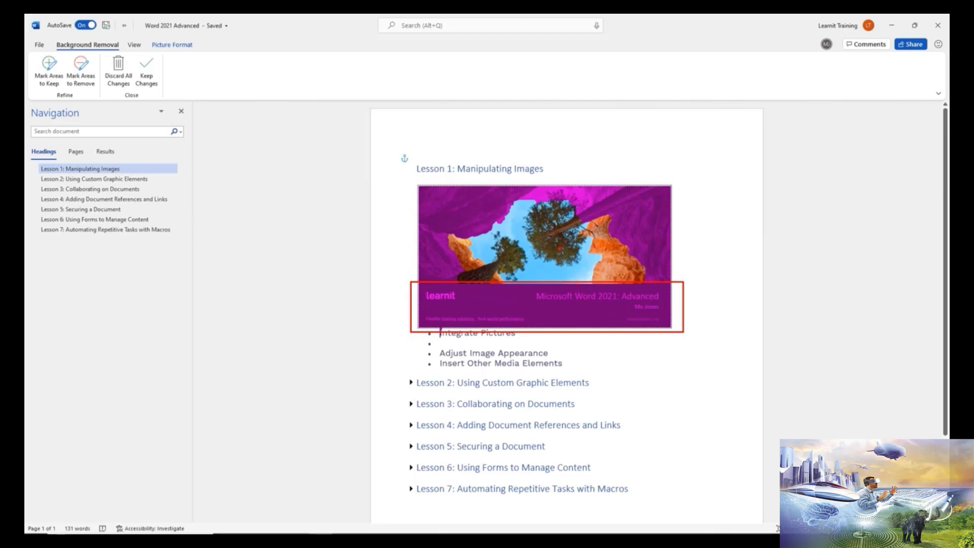
{"action": "key", "text": "Escape"}
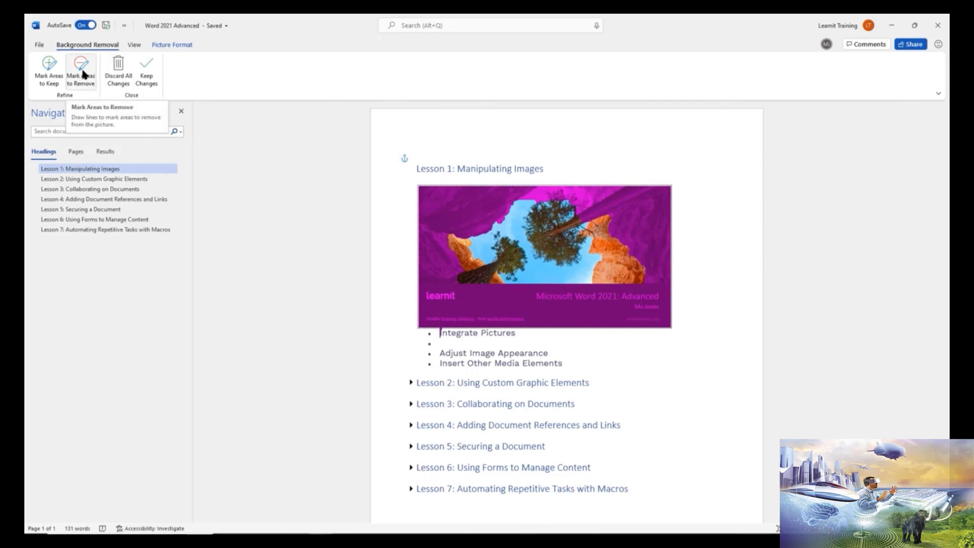
{"action": "left_click", "coordinate": [50, 70]}
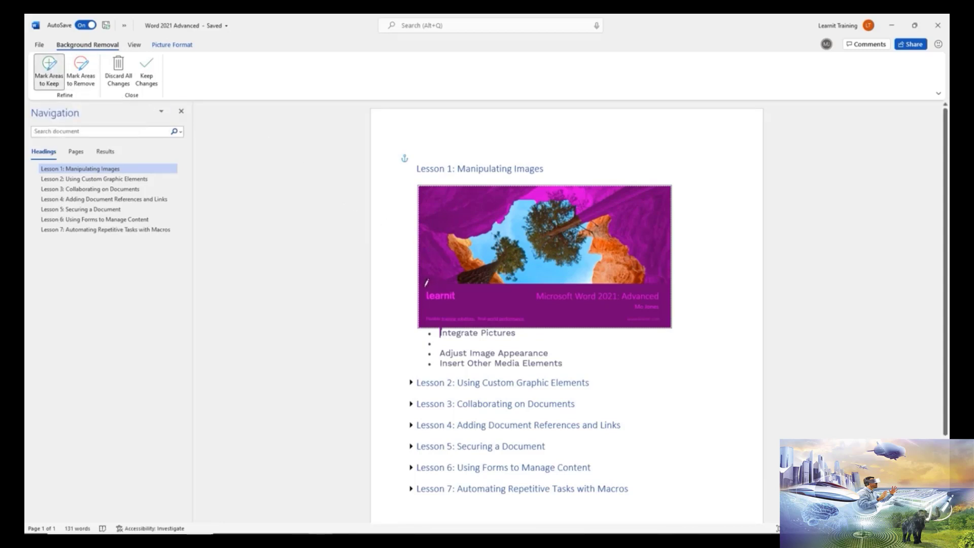
{"action": "mouse_move", "coordinate": [421, 286]}
{"action": "left_mouse_down"}
{"action": "mouse_move", "coordinate": [500, 294]}
{"action": "mouse_move", "coordinate": [648, 285]}
{"action": "left_mouse_up"}
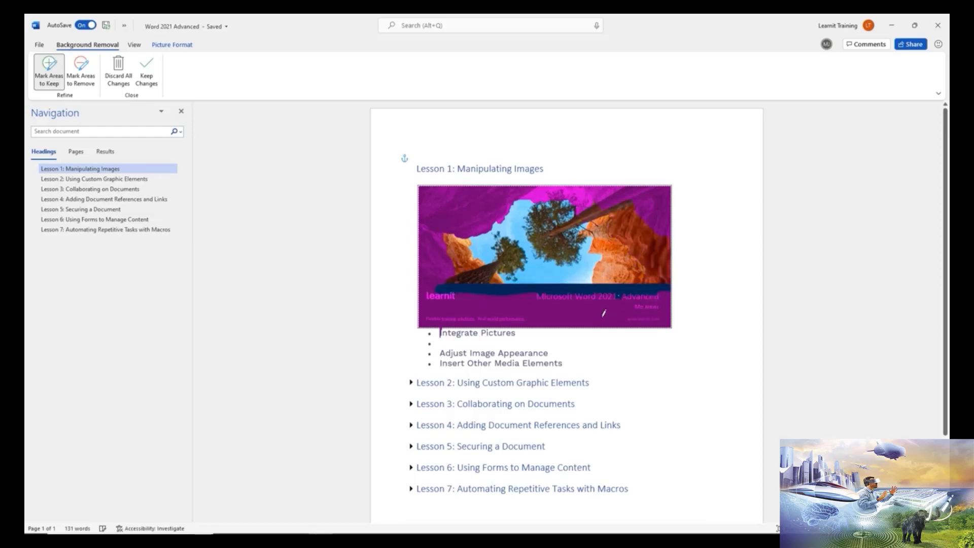
{"action": "mouse_move", "coordinate": [430, 300]}
{"action": "left_mouse_down"}
{"action": "mouse_move", "coordinate": [670, 297]}
{"action": "mouse_move", "coordinate": [644, 318]}
{"action": "mouse_move", "coordinate": [574, 321]}
{"action": "mouse_move", "coordinate": [492, 321]}
{"action": "mouse_move", "coordinate": [439, 305]}
{"action": "left_mouse_up"}
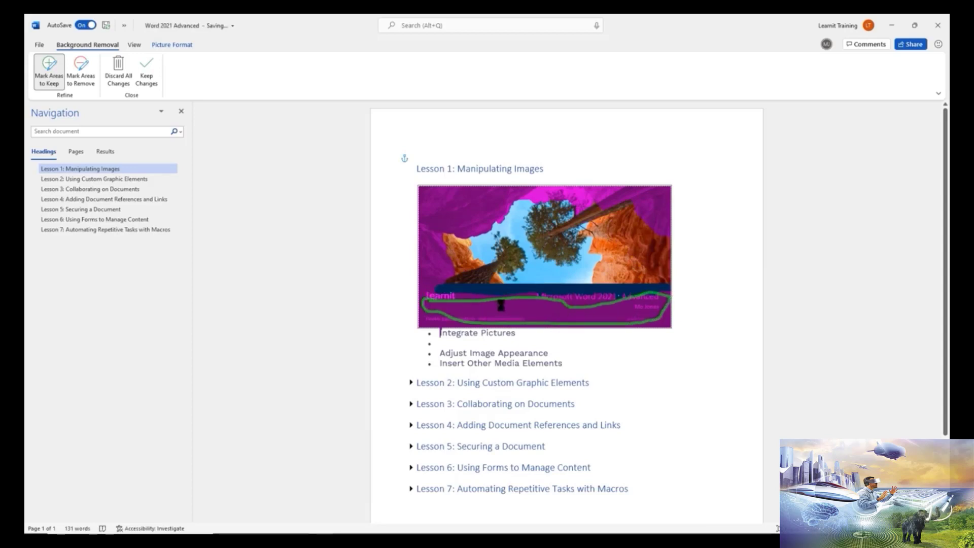
{"action": "mouse_move", "coordinate": [662, 290]}
{"action": "left_mouse_down"}
{"action": "mouse_move", "coordinate": [672, 308]}
{"action": "mouse_move", "coordinate": [652, 326]}
{"action": "mouse_move", "coordinate": [643, 301]}
{"action": "mouse_move", "coordinate": [657, 296]}
{"action": "left_mouse_up"}
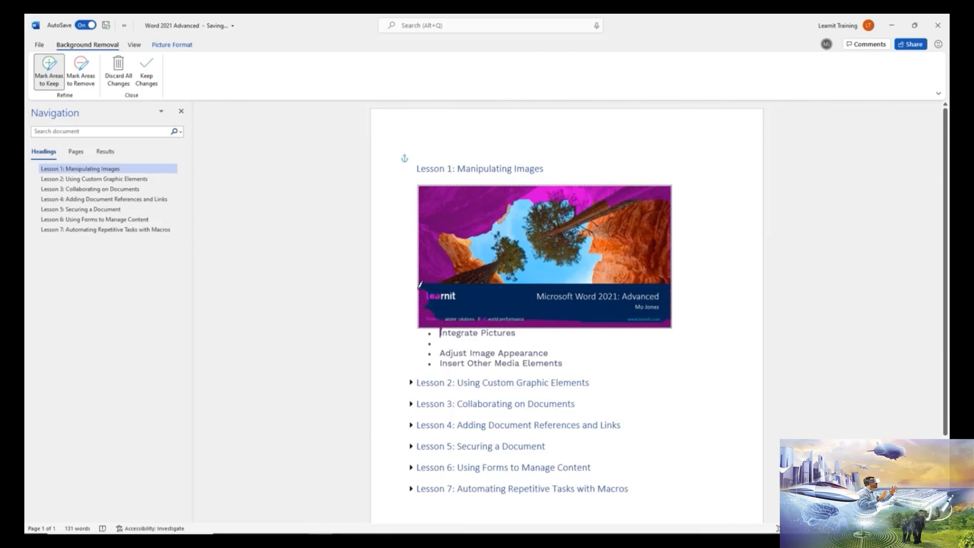
{"action": "key", "text": "Escape"}
{"action": "key", "text": "Escape"}
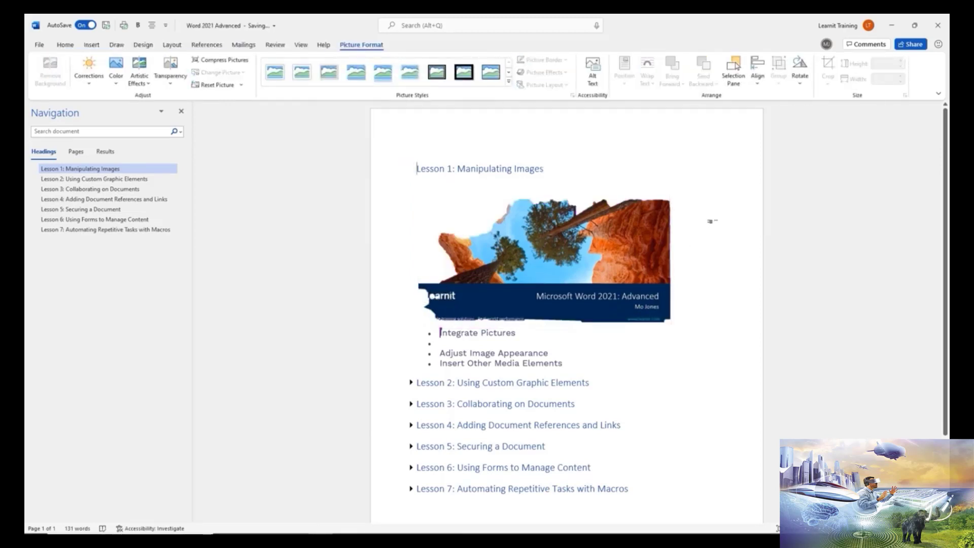
Reopen the picture's background removal and mark the banner's left edge around the learnit logo as an area to keep
{"action": "left_click", "coordinate": [704, 223]}
{"action": "left_click", "coordinate": [654, 229]}
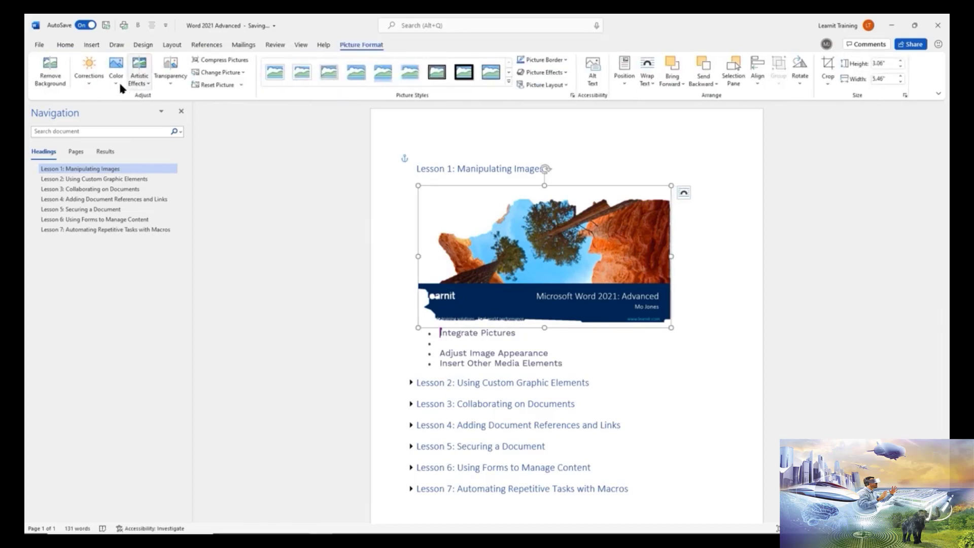
{"action": "left_click", "coordinate": [50, 71]}
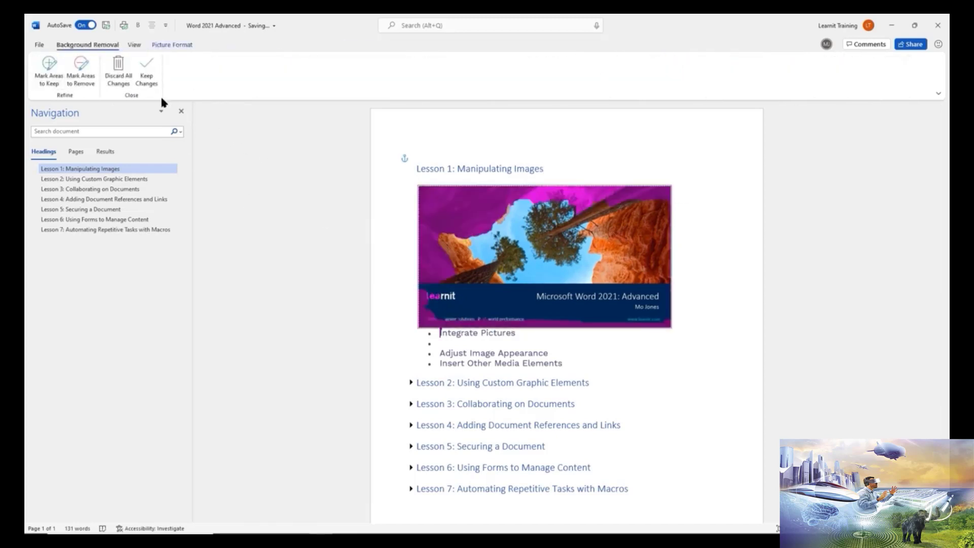
{"action": "left_click", "coordinate": [49, 71]}
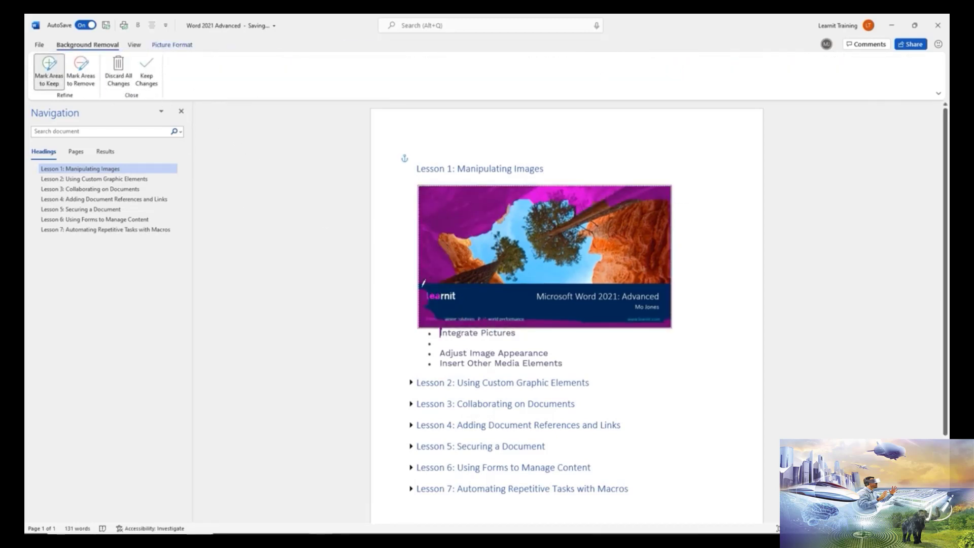
{"action": "left_click_drag", "start_coordinate": [418, 289], "coordinate": [440, 303]}
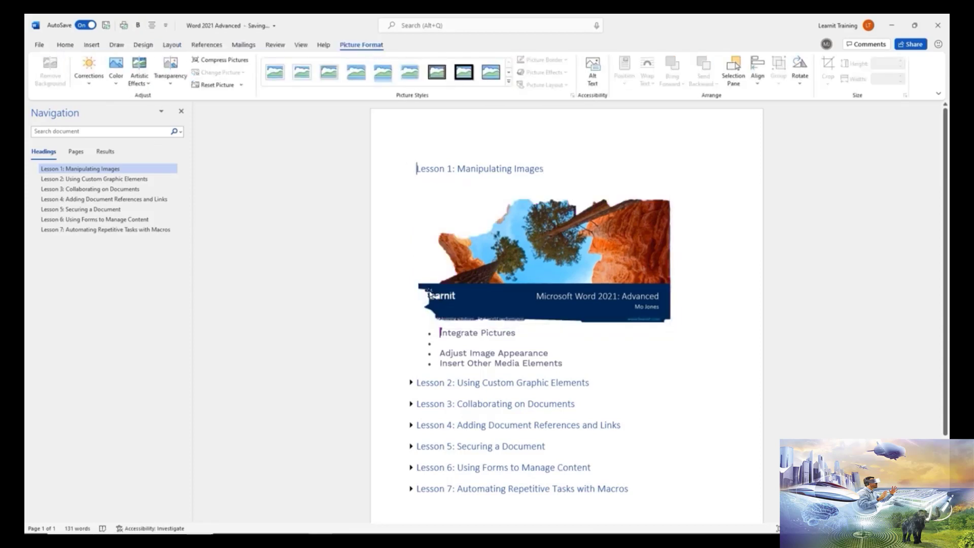
Resume background removal and mark the banner's small bottom text and the rest of the learnit logo to keep
{"action": "left_click", "coordinate": [478, 244]}
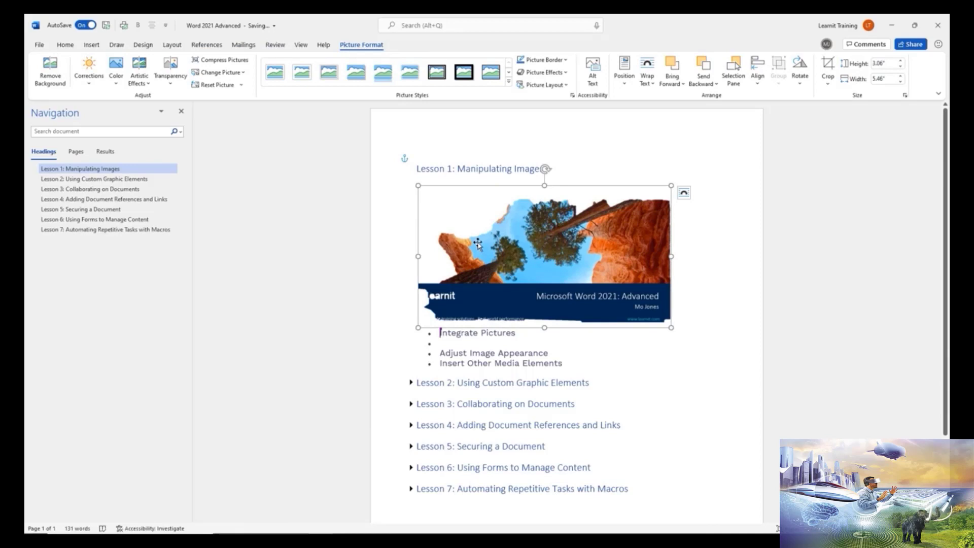
{"action": "left_click", "coordinate": [49, 69]}
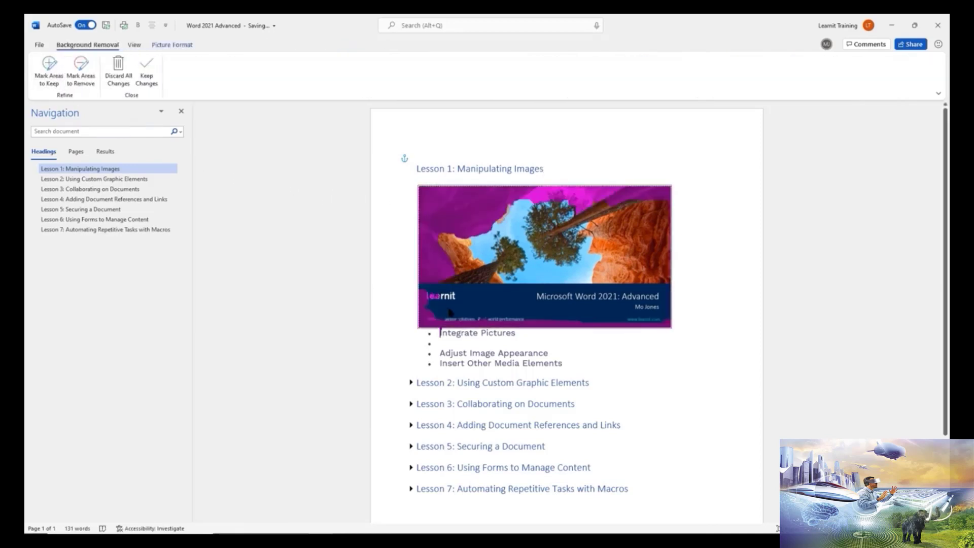
{"action": "left_click", "coordinate": [49, 69]}
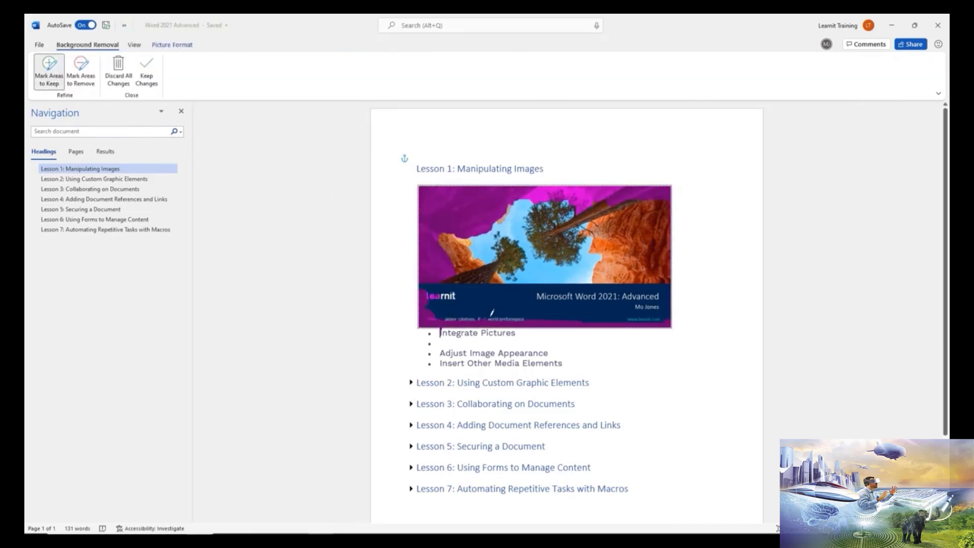
{"action": "mouse_move", "coordinate": [500, 315]}
{"action": "left_mouse_down"}
{"action": "mouse_move", "coordinate": [580, 319]}
{"action": "mouse_move", "coordinate": [430, 321]}
{"action": "mouse_move", "coordinate": [425, 295]}
{"action": "mouse_move", "coordinate": [463, 318]}
{"action": "left_mouse_up"}
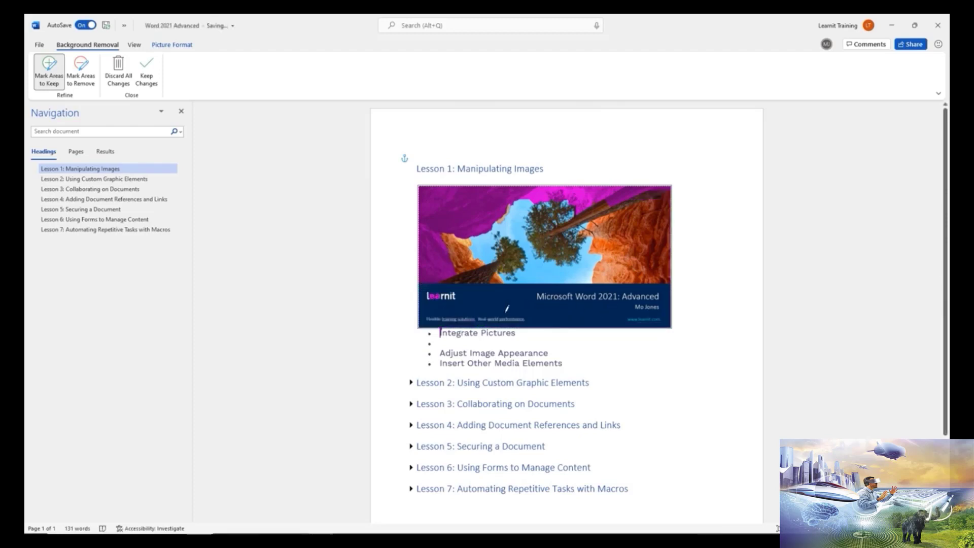
{"action": "mouse_move", "coordinate": [450, 304]}
{"action": "left_mouse_down"}
{"action": "mouse_move", "coordinate": [449, 290]}
{"action": "mouse_move", "coordinate": [429, 303]}
{"action": "mouse_move", "coordinate": [448, 306]}
{"action": "left_mouse_up"}
Mark the whole tree and canyon photo above the banner as an area to remove and keep the changes
{"action": "left_click", "coordinate": [85, 70]}
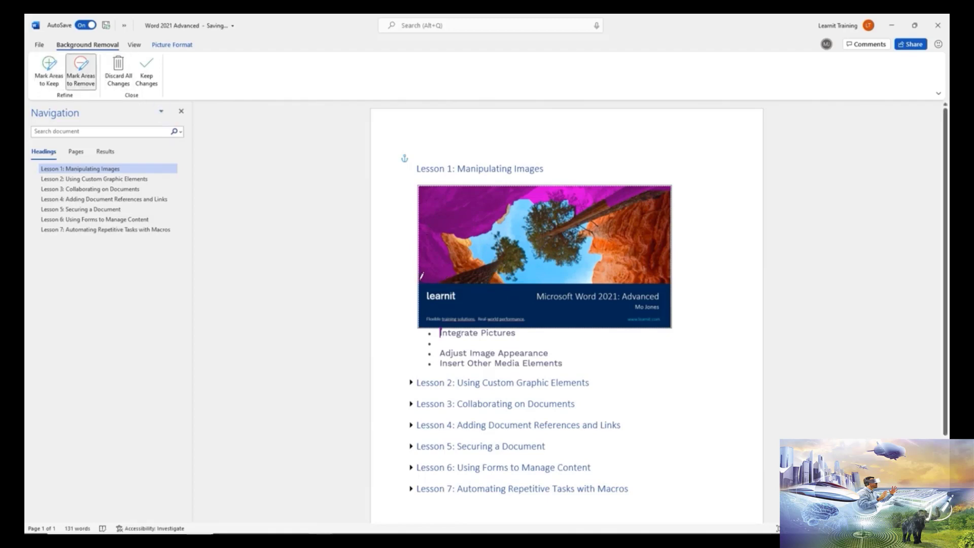
{"action": "mouse_move", "coordinate": [435, 273]}
{"action": "left_mouse_down"}
{"action": "mouse_move", "coordinate": [651, 273]}
{"action": "mouse_move", "coordinate": [667, 270]}
{"action": "mouse_move", "coordinate": [667, 251]}
{"action": "left_mouse_up"}
{"action": "mouse_move", "coordinate": [669, 208]}
{"action": "left_mouse_down"}
{"action": "mouse_move", "coordinate": [660, 182]}
{"action": "mouse_move", "coordinate": [430, 184]}
{"action": "left_mouse_up"}
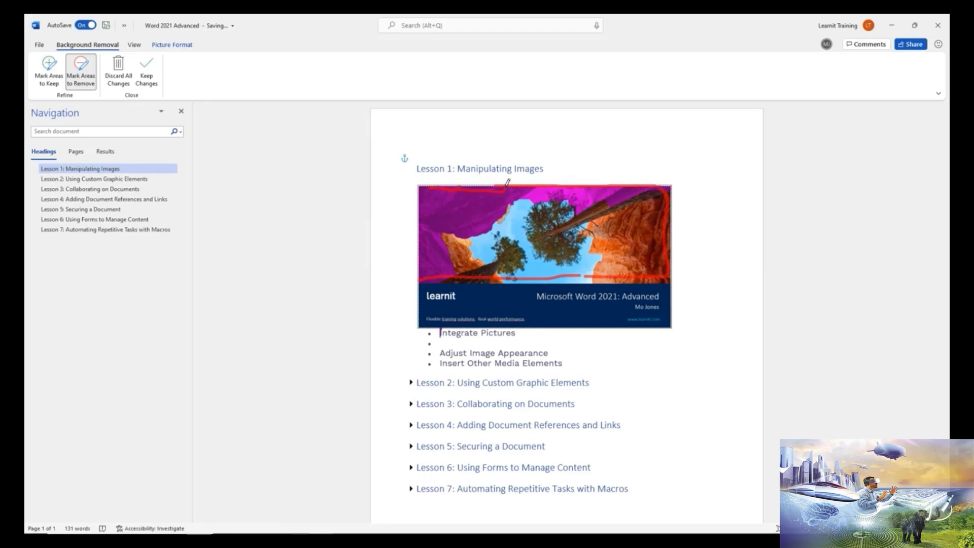
{"action": "left_click_drag", "start_coordinate": [430, 230], "coordinate": [424, 277]}
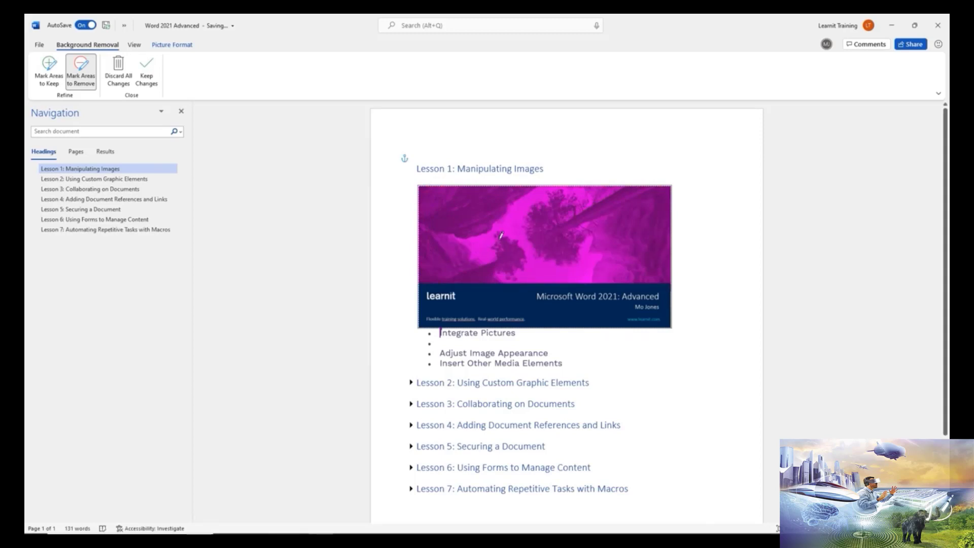
{"action": "left_click", "coordinate": [147, 73]}
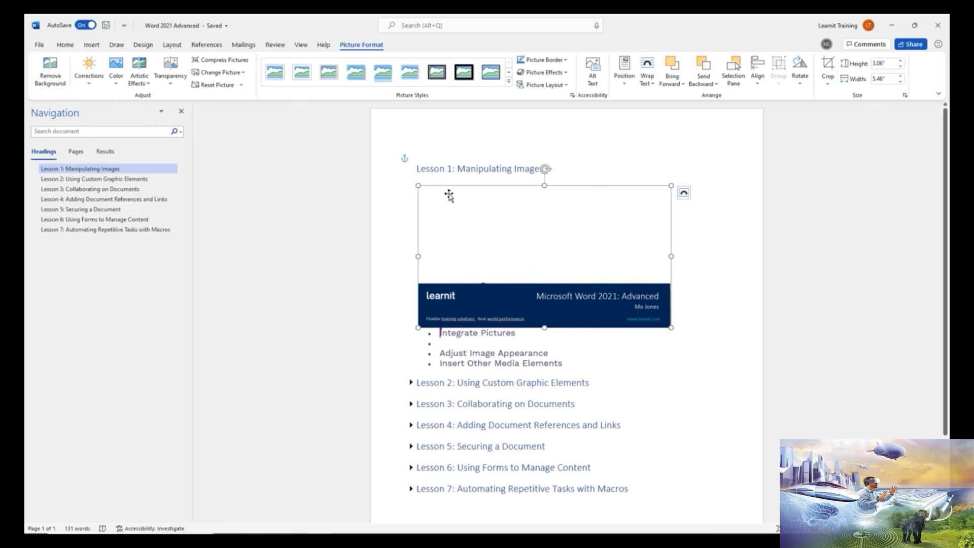
Crop the empty area above the blue banner off the picture, leaving it about 0.96" high
{"action": "left_click", "coordinate": [829, 65]}
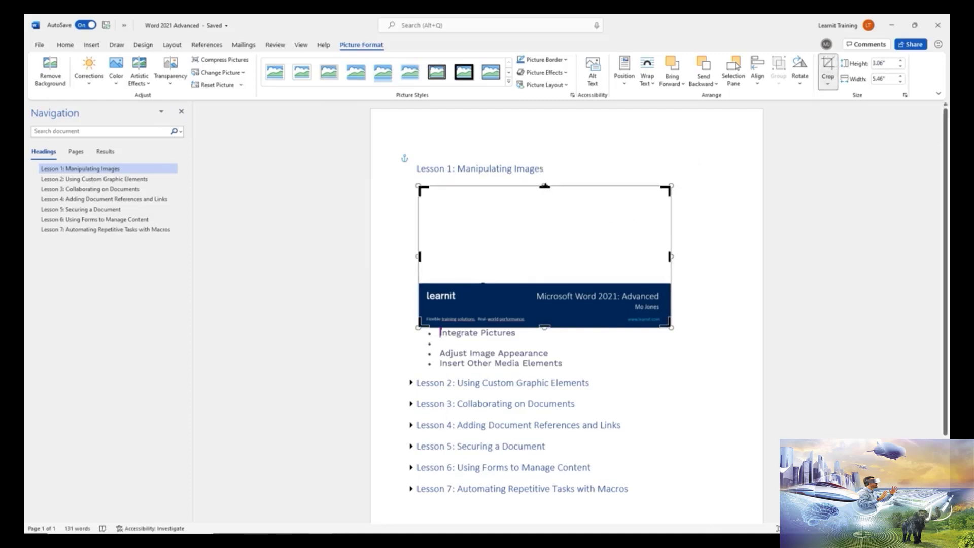
{"action": "left_click_drag", "start_coordinate": [545, 189], "coordinate": [535, 283]}
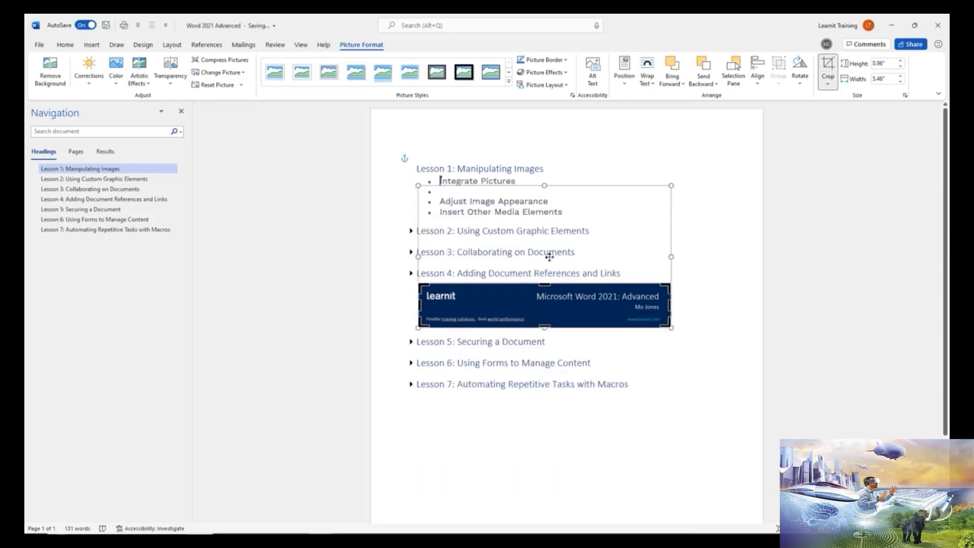
{"action": "left_click", "coordinate": [726, 317]}
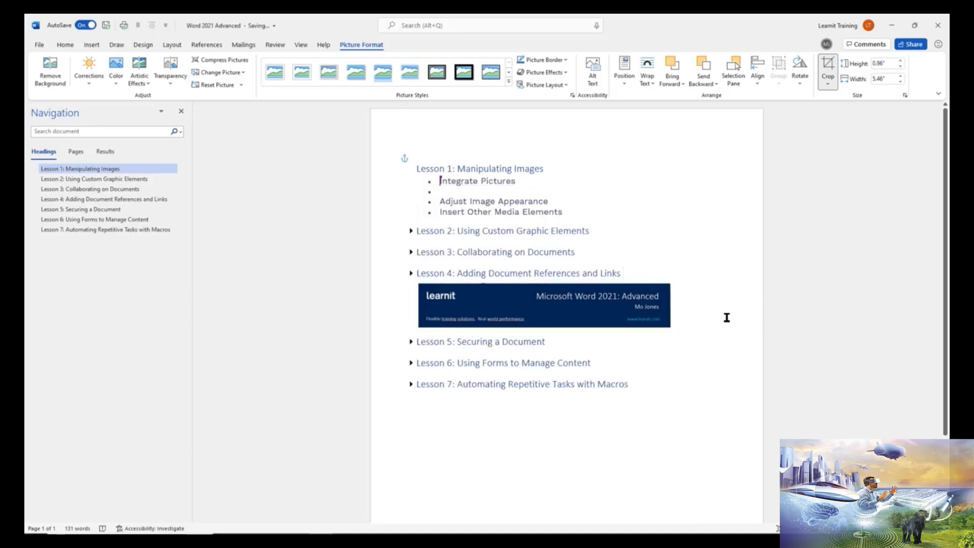
Move the cropped banner directly below the Integrate Pictures bullet and apply the reflected, rounded-corner picture style
{"action": "left_click", "coordinate": [529, 303]}
{"action": "left_click_drag", "start_coordinate": [529, 303], "coordinate": [613, 222]}
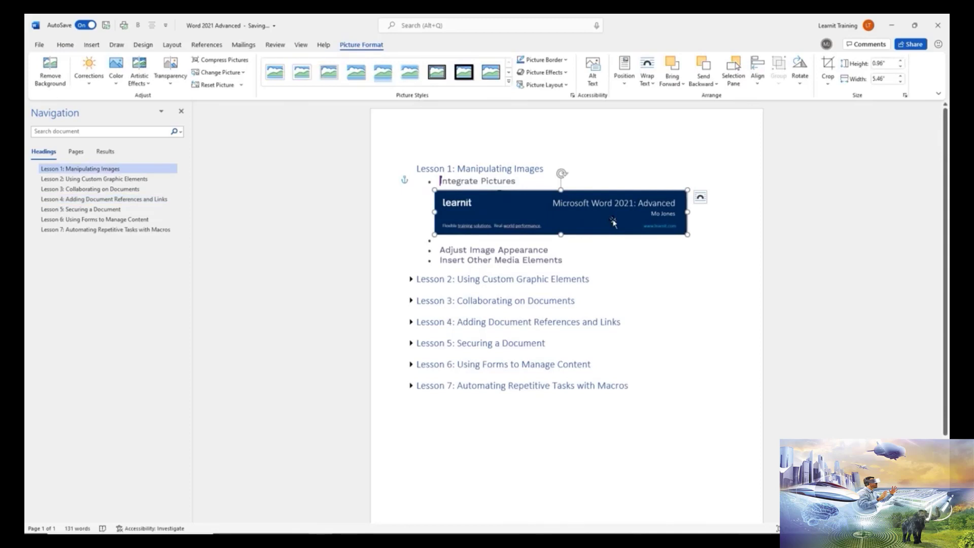
{"action": "left_click", "coordinate": [382, 74]}
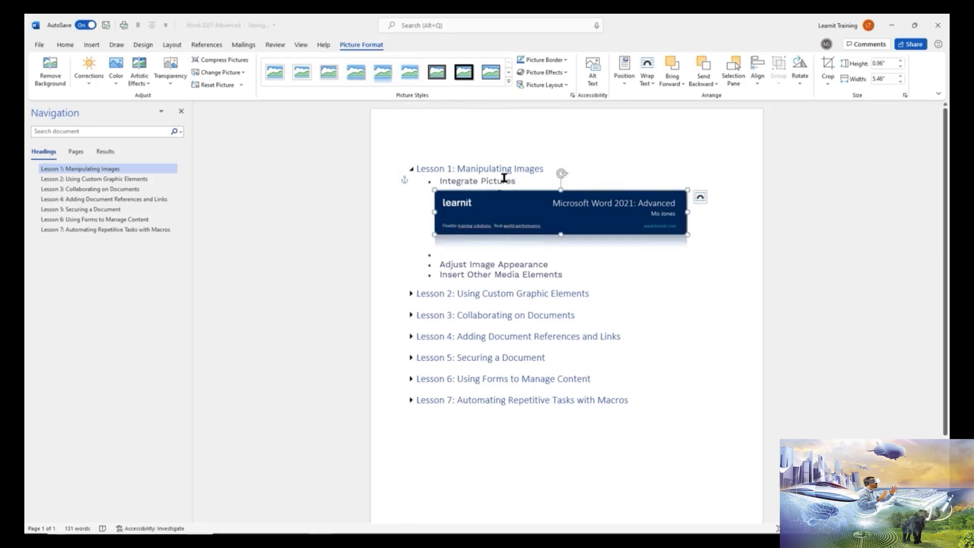
{"action": "left_click", "coordinate": [792, 272]}
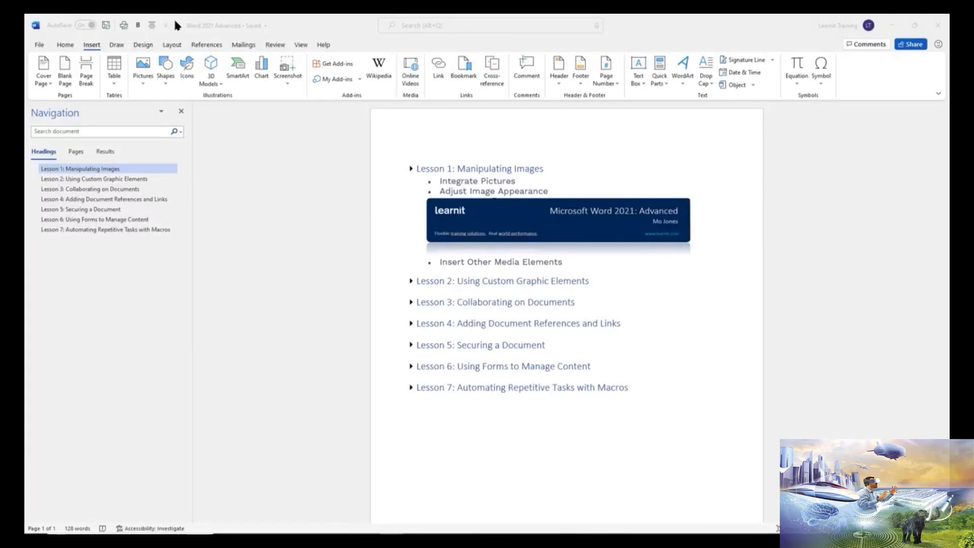
{"action": "left_click", "coordinate": [578, 264]}
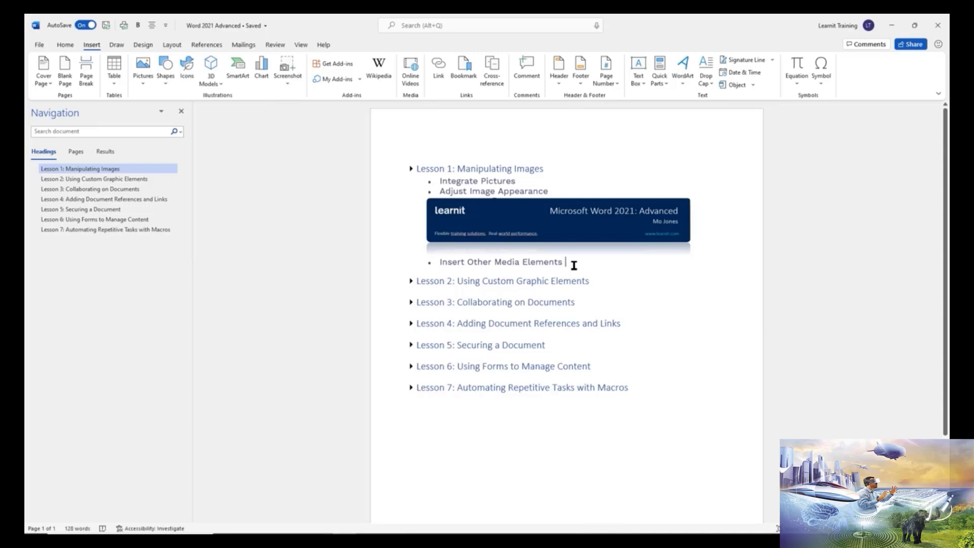
{"action": "key", "text": "Return"}
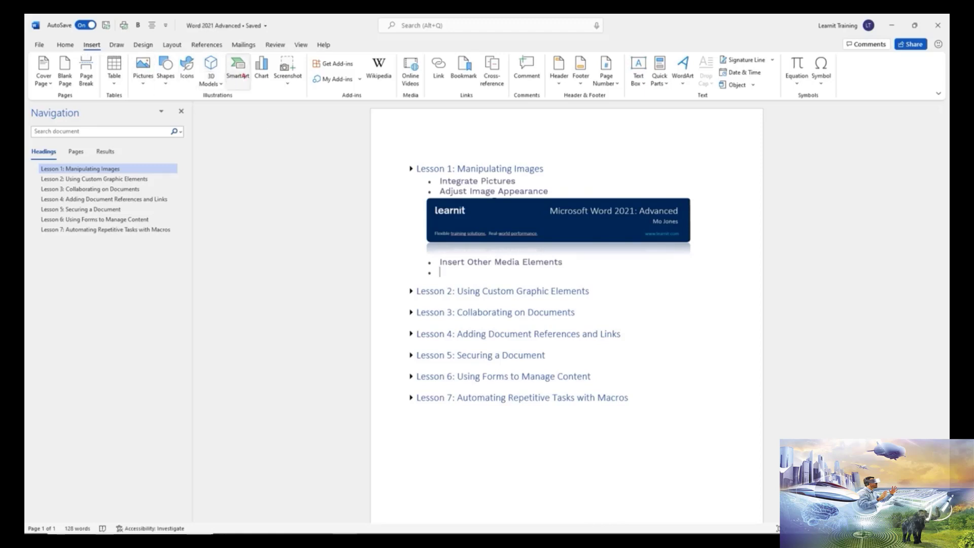
{"action": "left_click_drag", "start_coordinate": [398, 90], "coordinate": [431, 106]}
{"action": "left_click_drag", "start_coordinate": [396, 53], "coordinate": [427, 87]}
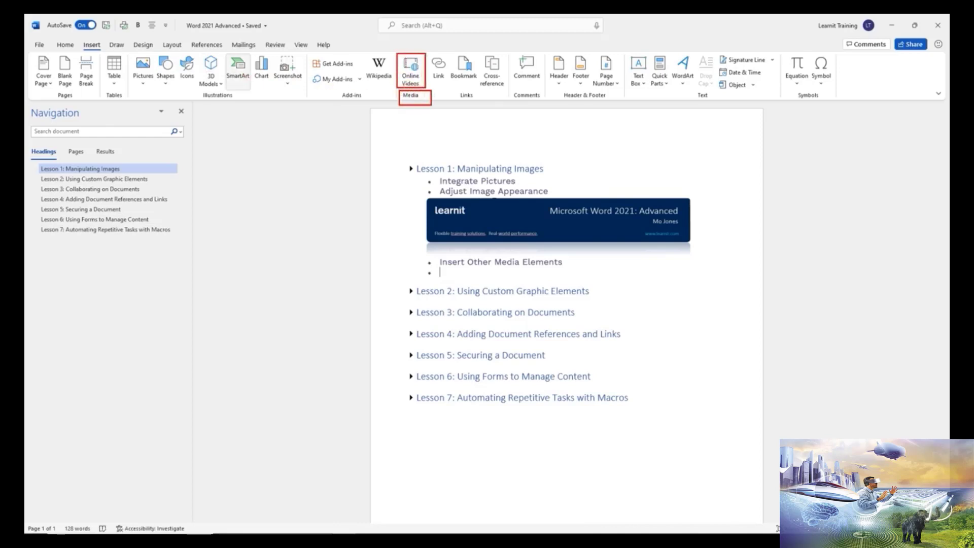
{"action": "key", "text": "Escape"}
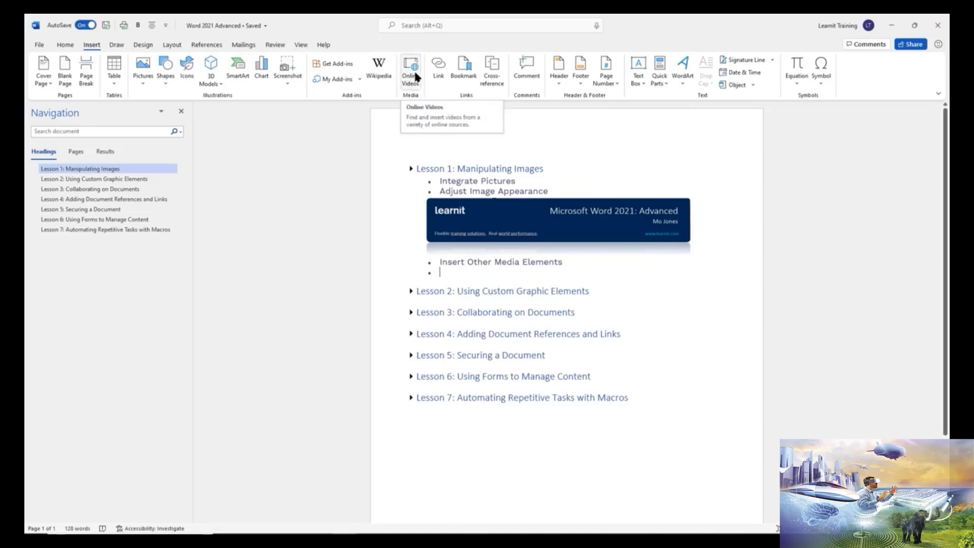
{"action": "left_click", "coordinate": [415, 76]}
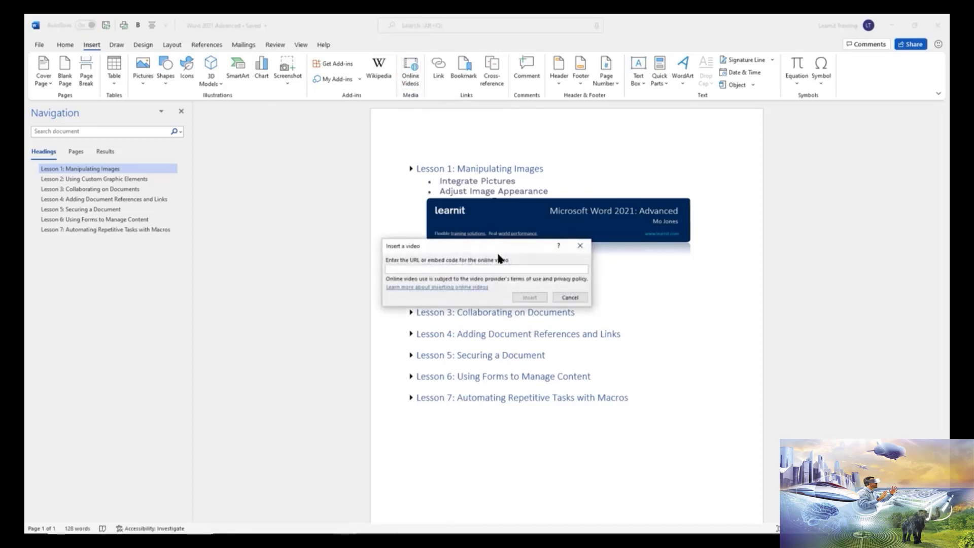
{"action": "left_click_drag", "start_coordinate": [506, 249], "coordinate": [526, 203]}
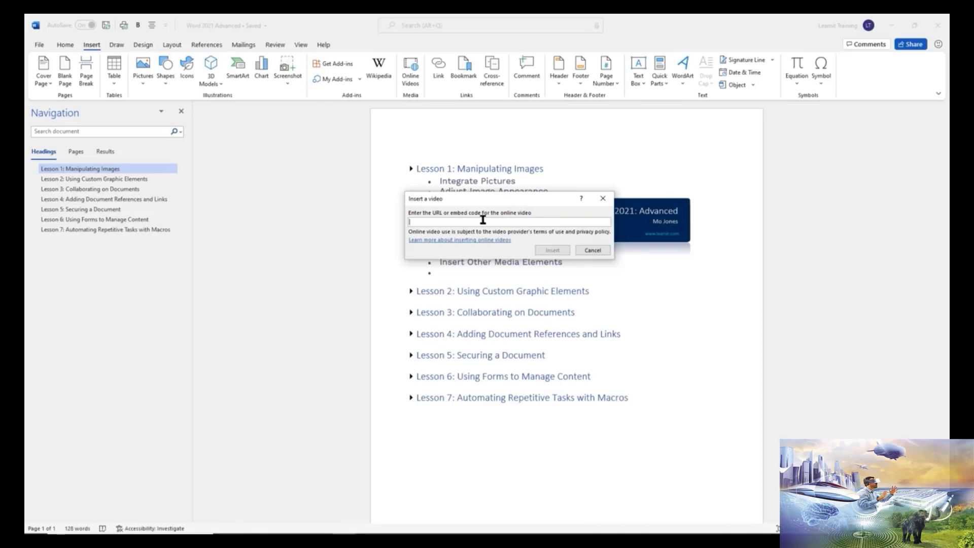
{"action": "key", "text": "ctrl+v"}
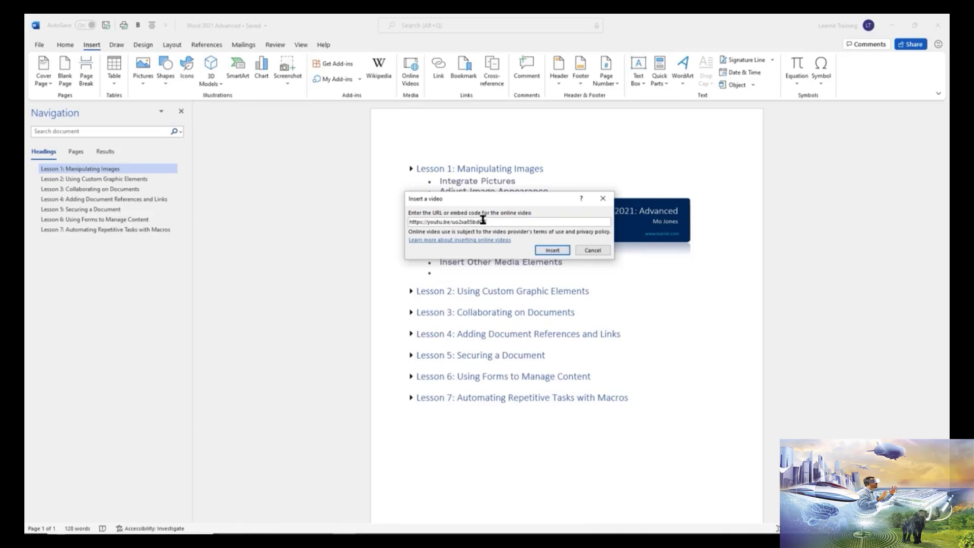
{"action": "left_click", "coordinate": [552, 251]}
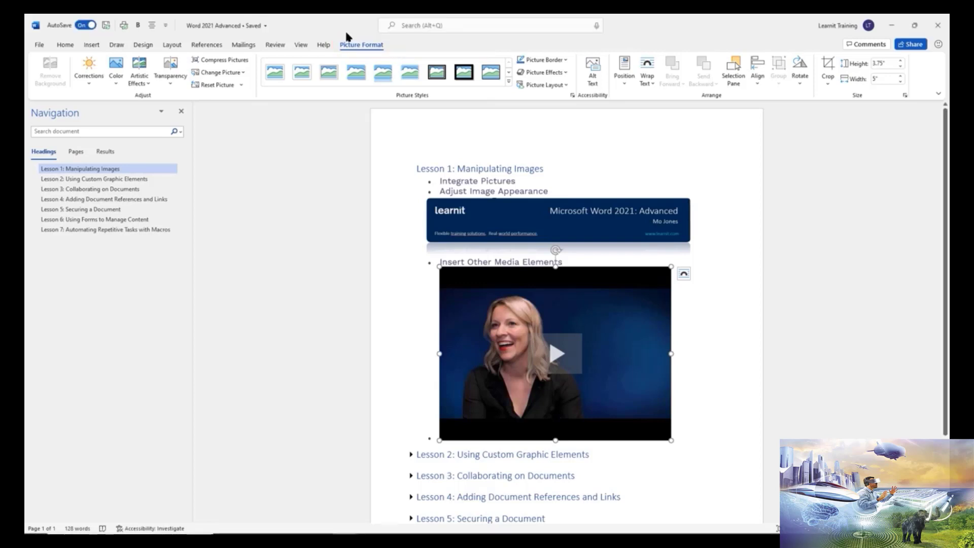
Replace the video's preview picture with the blue camera lens stock image found by searching for "video"
{"action": "right_click", "coordinate": [598, 325]}
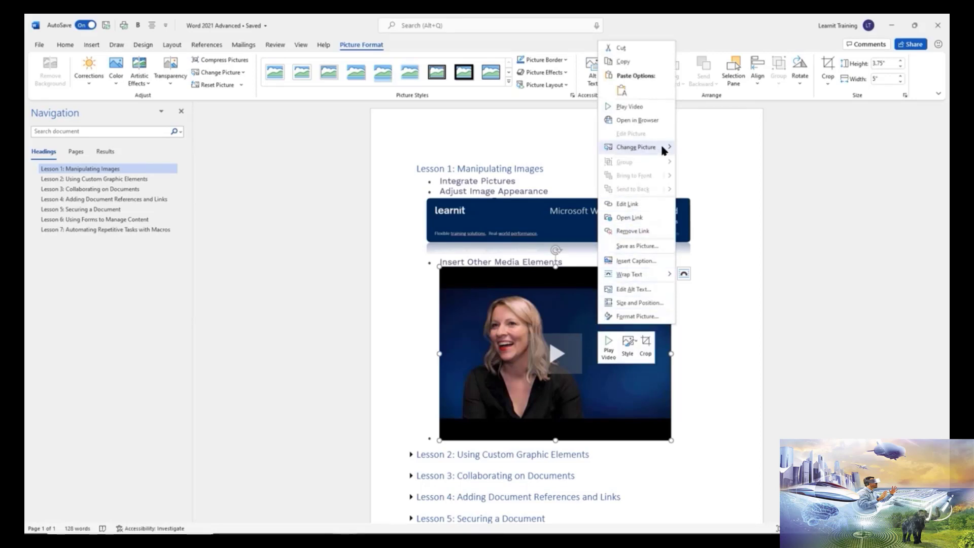
{"action": "mouse_move", "coordinate": [661, 147]}
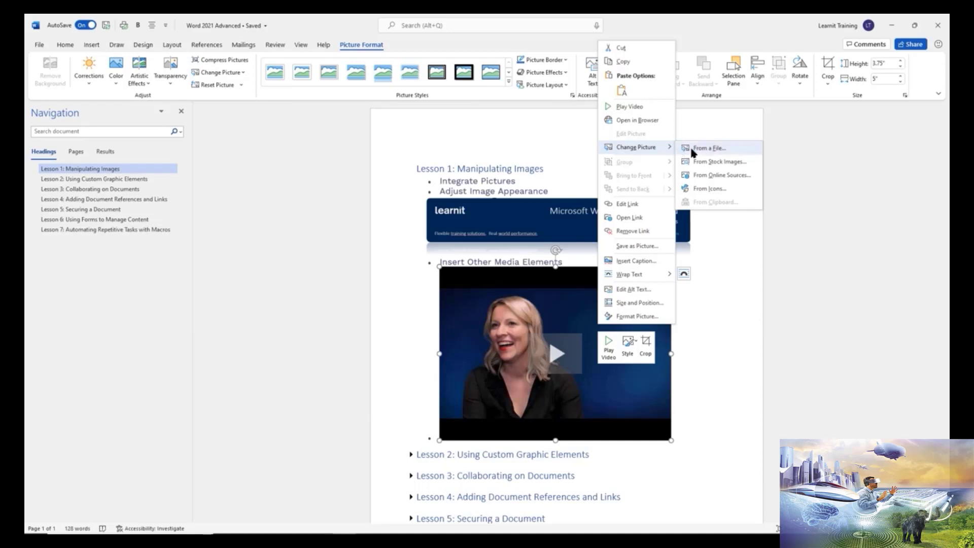
{"action": "left_click", "coordinate": [712, 162]}
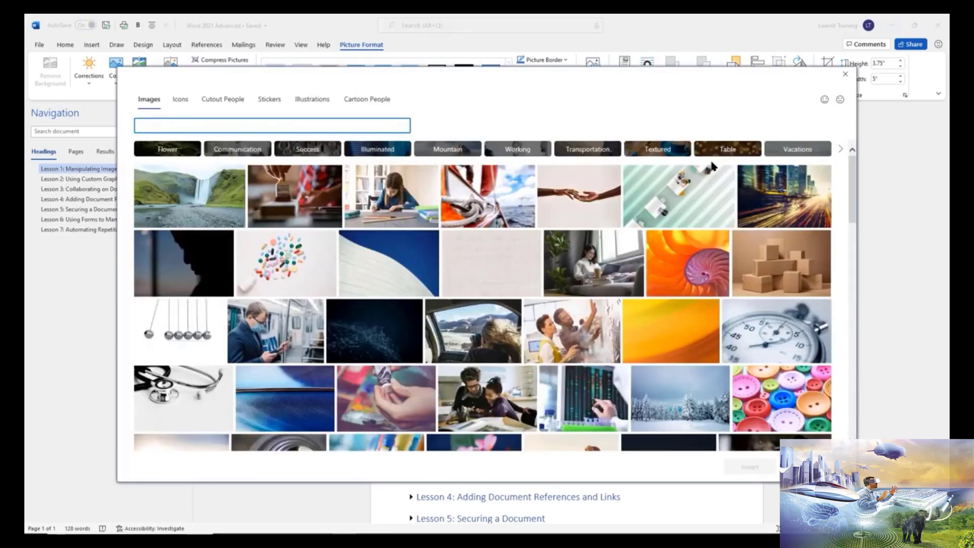
{"action": "left_click", "coordinate": [372, 131]}
{"action": "type", "text": "video"}
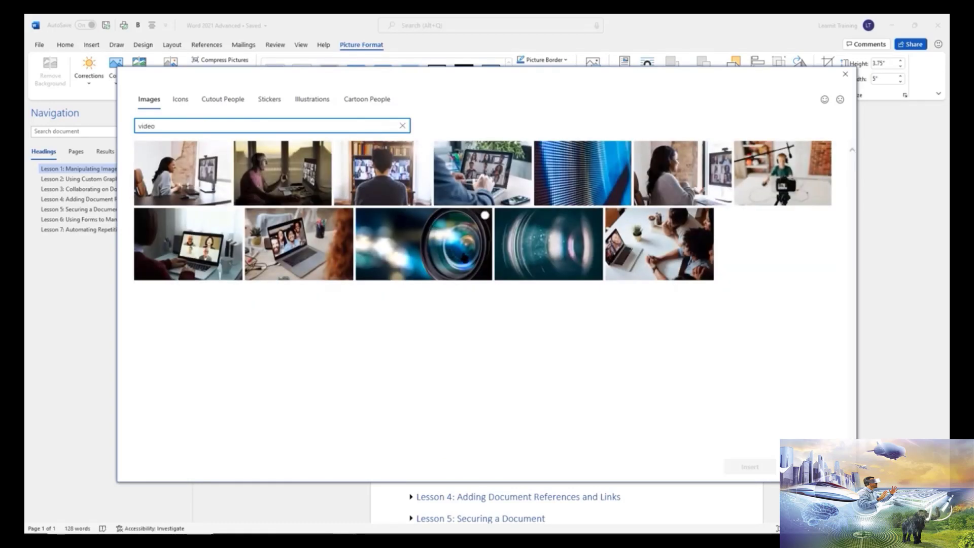
{"action": "left_click", "coordinate": [424, 243]}
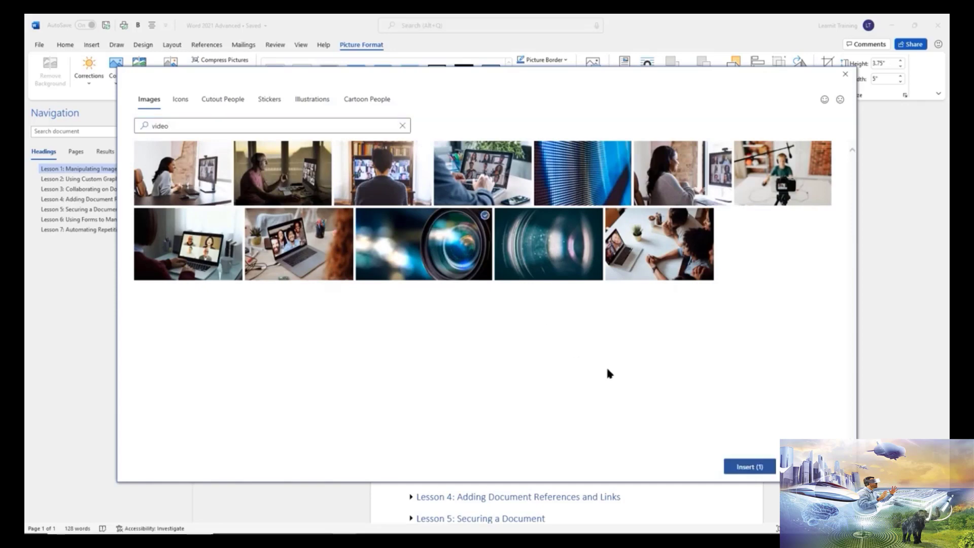
{"action": "left_click", "coordinate": [749, 466]}
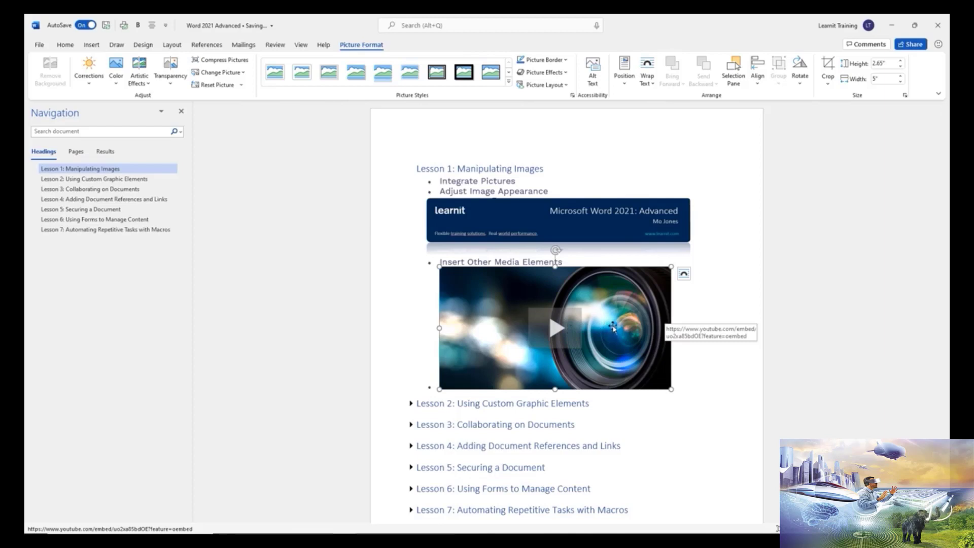
Open the inserted video in the browser, pause its playback, close the browser window and deselect the video
{"action": "right_click", "coordinate": [616, 323]}
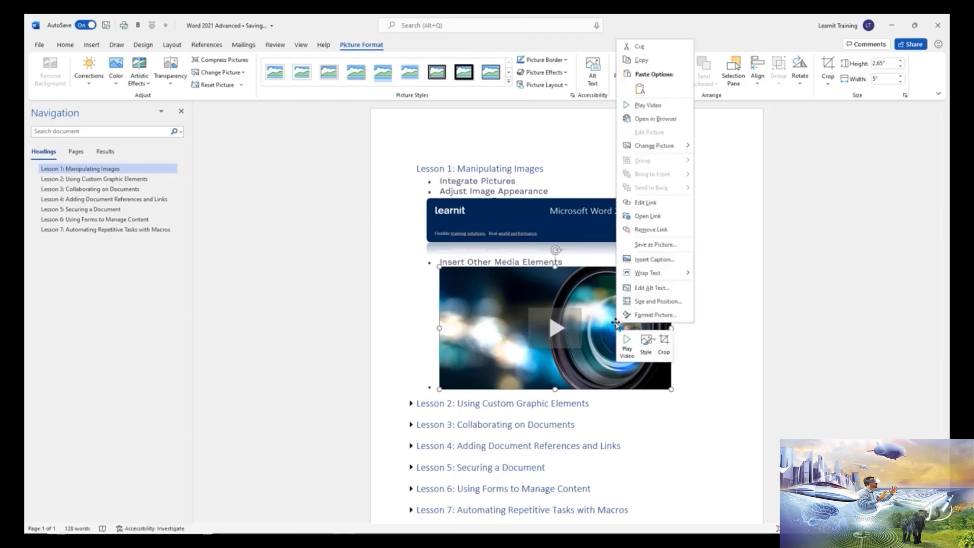
{"action": "left_click", "coordinate": [653, 119]}
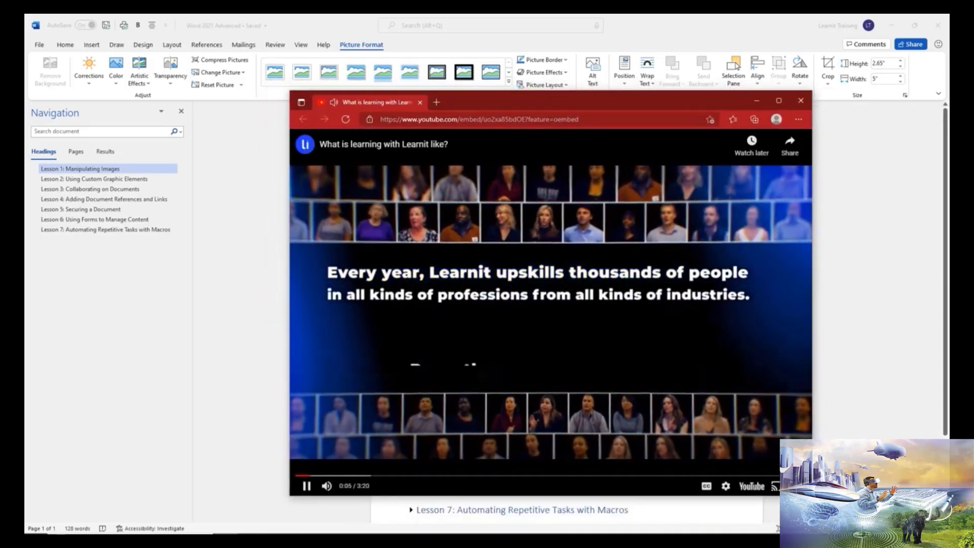
{"action": "key", "text": "space"}
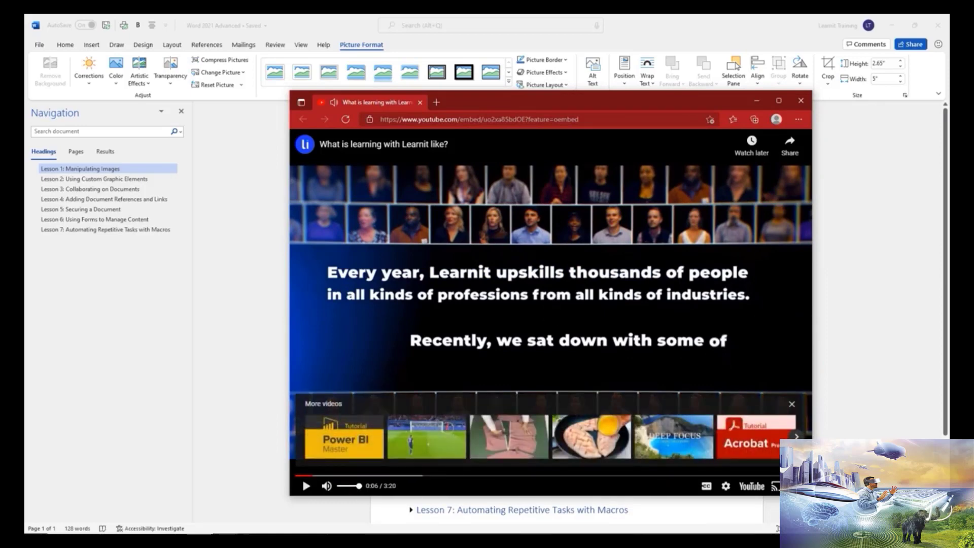
{"action": "left_click", "coordinate": [801, 101]}
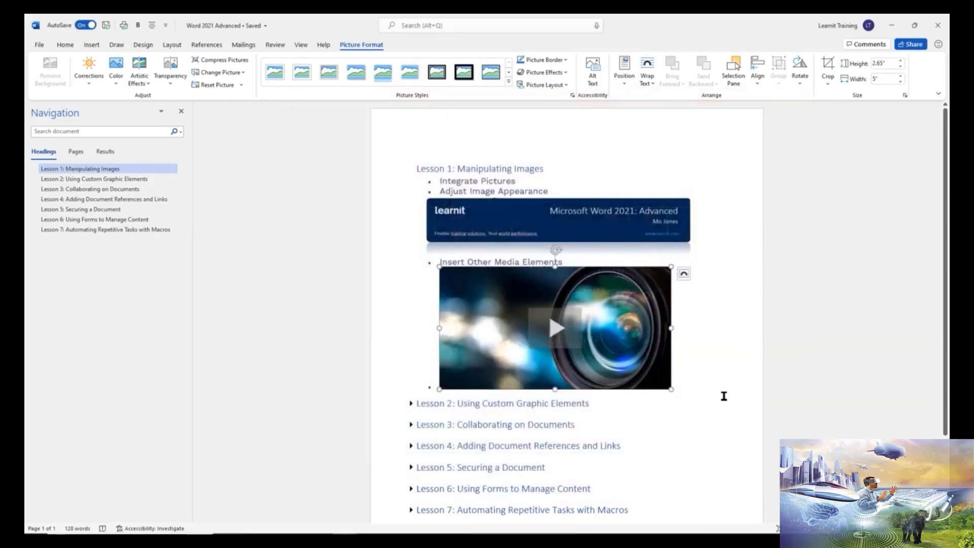
{"action": "left_click", "coordinate": [534, 179]}
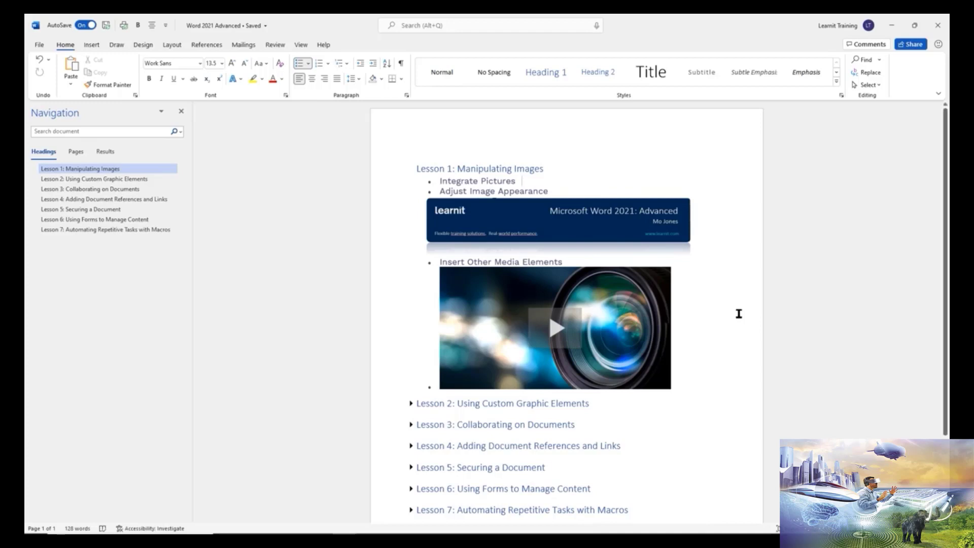
Apply the 5 Point Soft Edges picture effect to the video's preview picture
{"action": "double_click", "coordinate": [666, 275]}
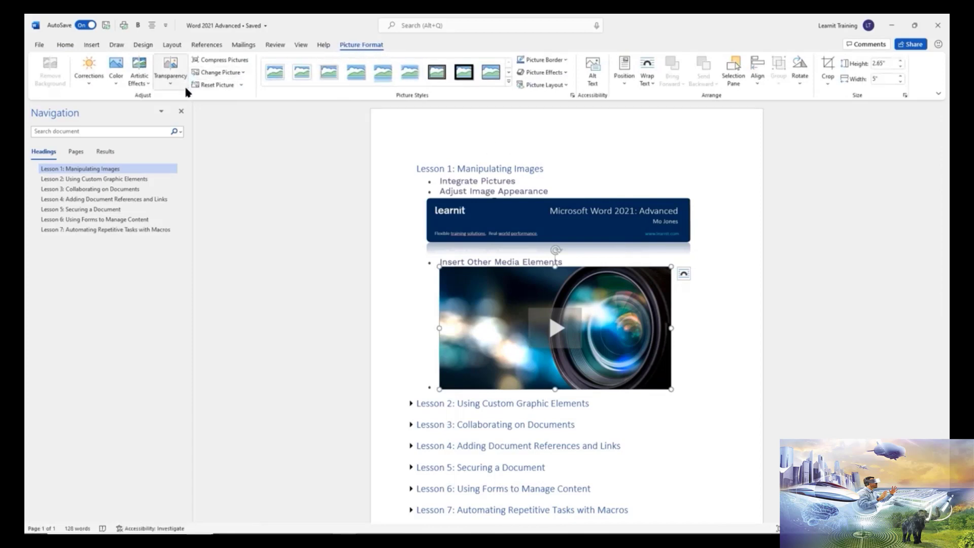
{"action": "left_click", "coordinate": [566, 77]}
{"action": "mouse_move", "coordinate": [566, 92]}
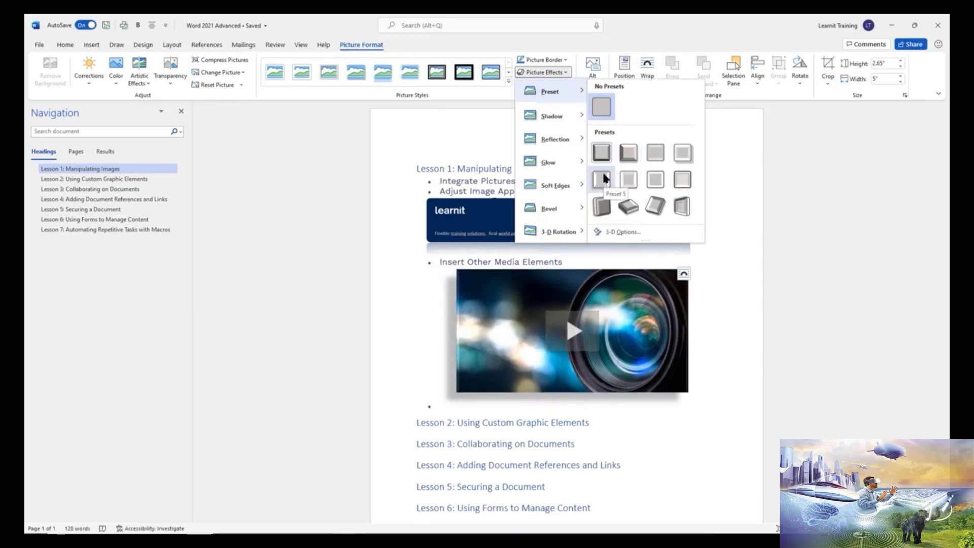
{"action": "mouse_move", "coordinate": [569, 166]}
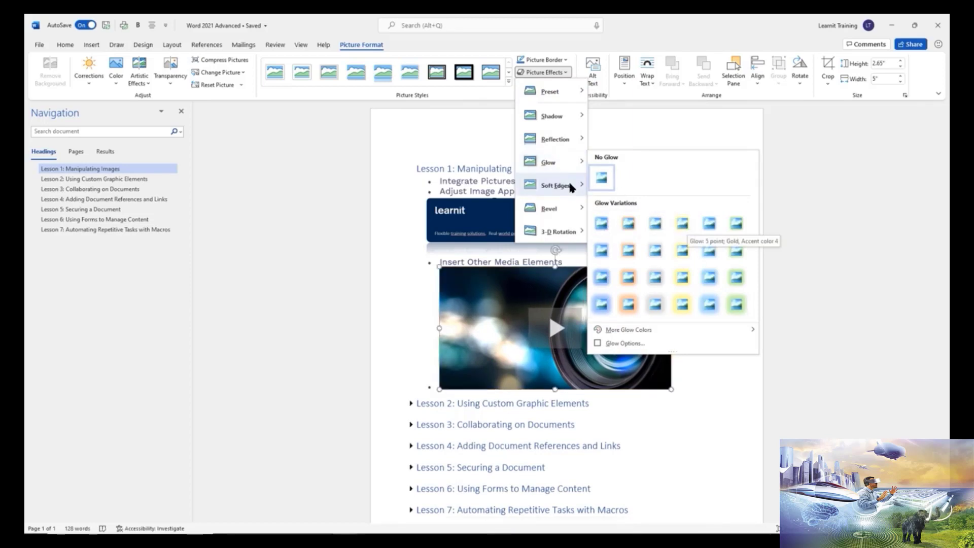
{"action": "mouse_move", "coordinate": [555, 186]}
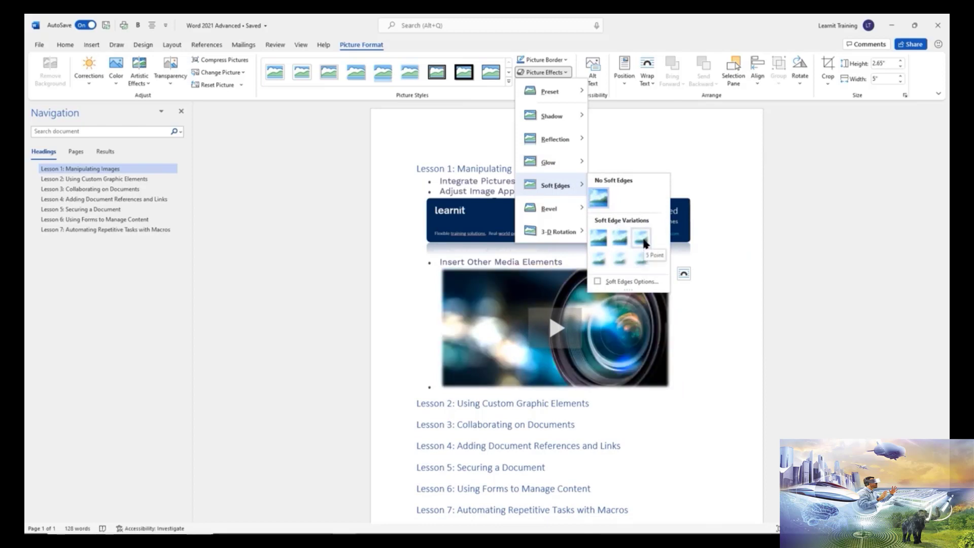
{"action": "left_click", "coordinate": [645, 243]}
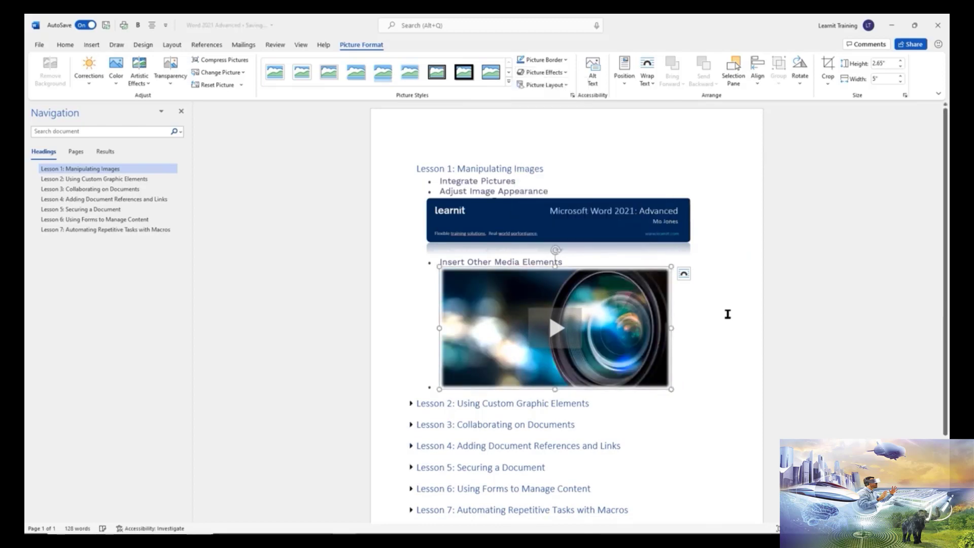
{"action": "left_click", "coordinate": [728, 316]}
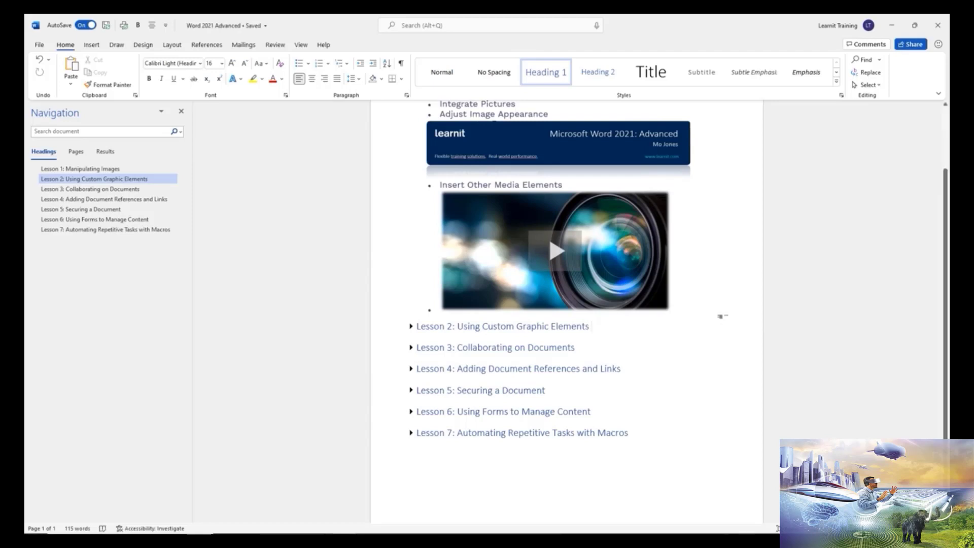
Expand the Lesson 2 heading and add an empty bullet below Link text boxes
{"action": "left_click", "coordinate": [410, 327]}
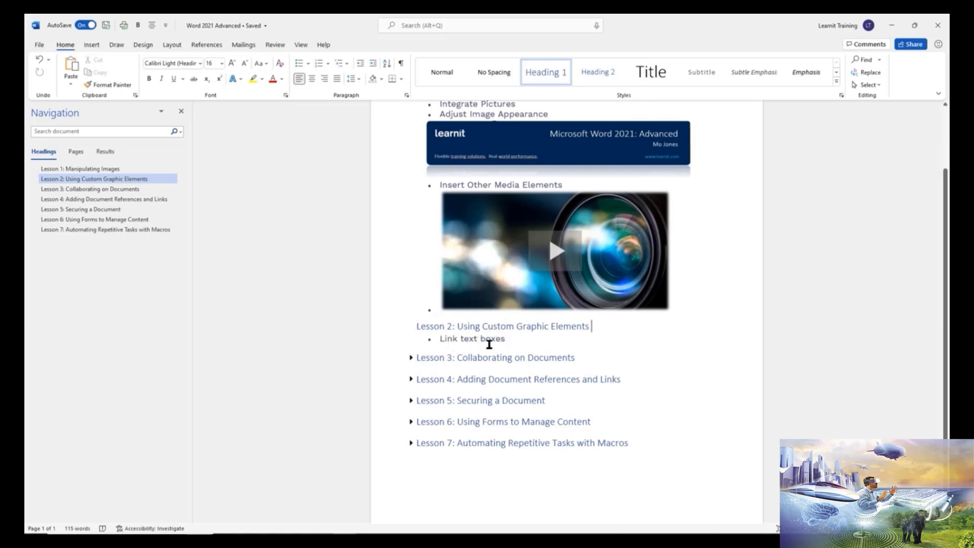
{"action": "left_click", "coordinate": [519, 341]}
{"action": "key", "text": "Return"}
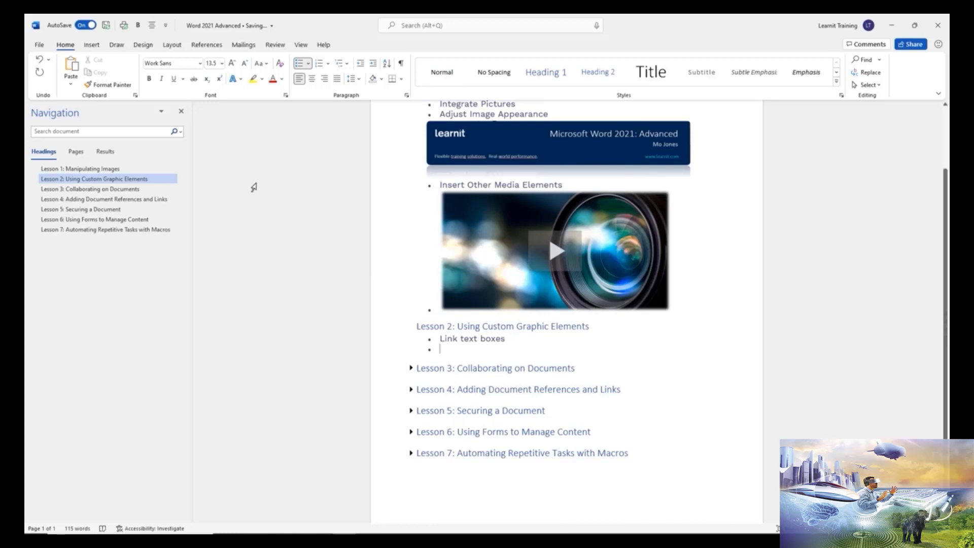
Insert a built-in Simple Text Box at the empty bullet under Link text boxes
{"action": "left_click", "coordinate": [96, 46]}
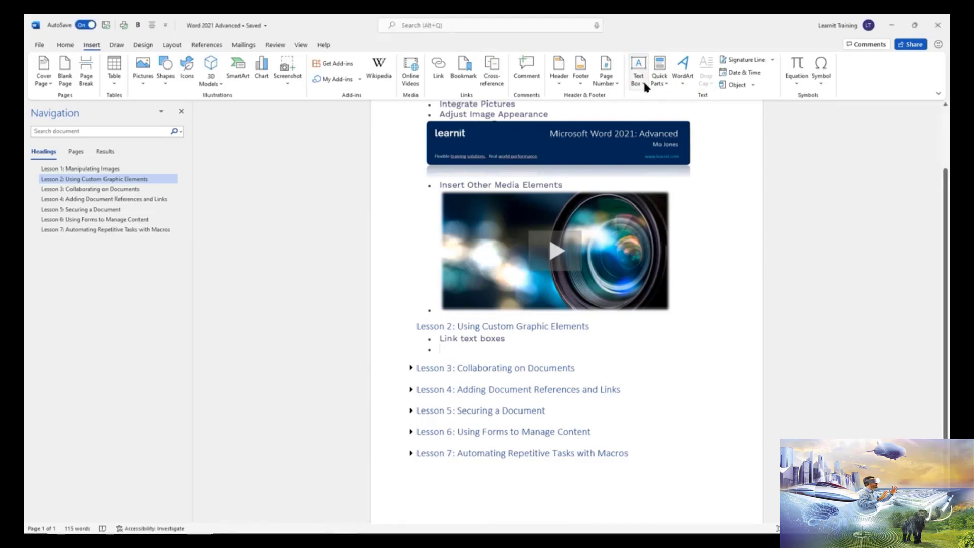
{"action": "left_click", "coordinate": [644, 85]}
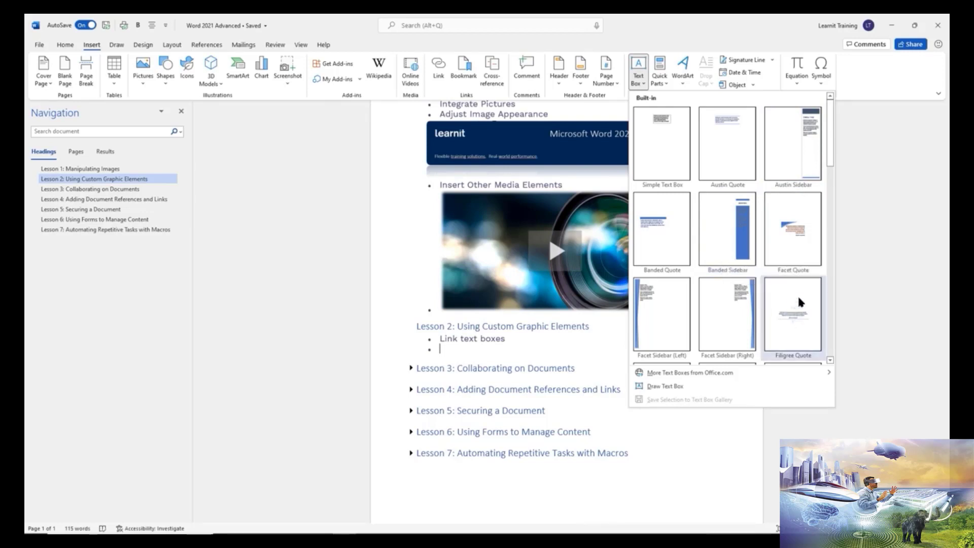
{"action": "left_click_drag", "start_coordinate": [829, 150], "coordinate": [836, 197]}
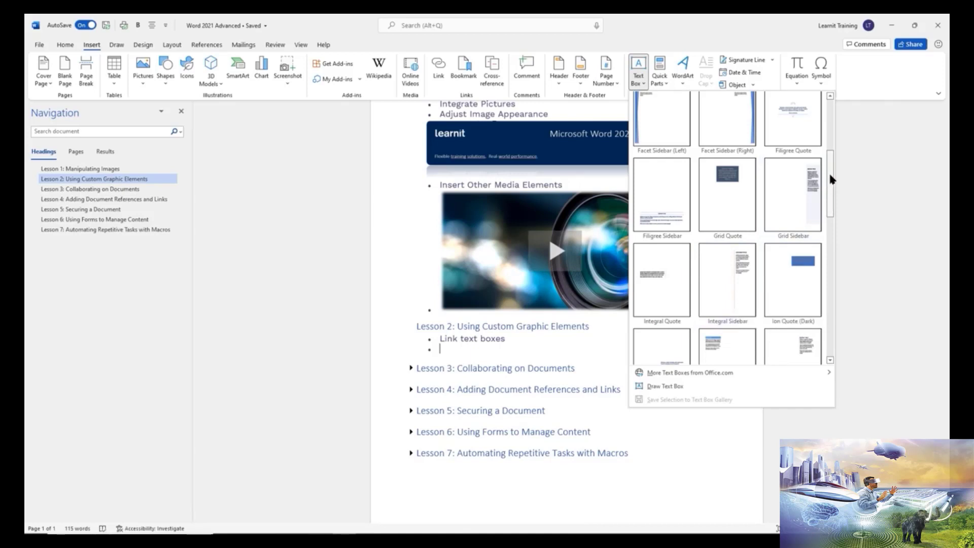
{"action": "left_click_drag", "start_coordinate": [830, 179], "coordinate": [816, 118]}
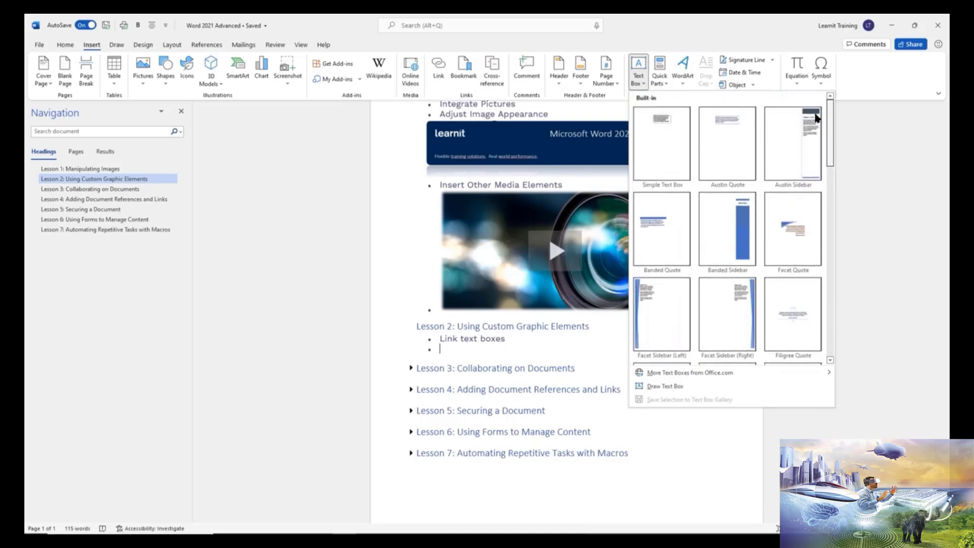
{"action": "left_click", "coordinate": [675, 141]}
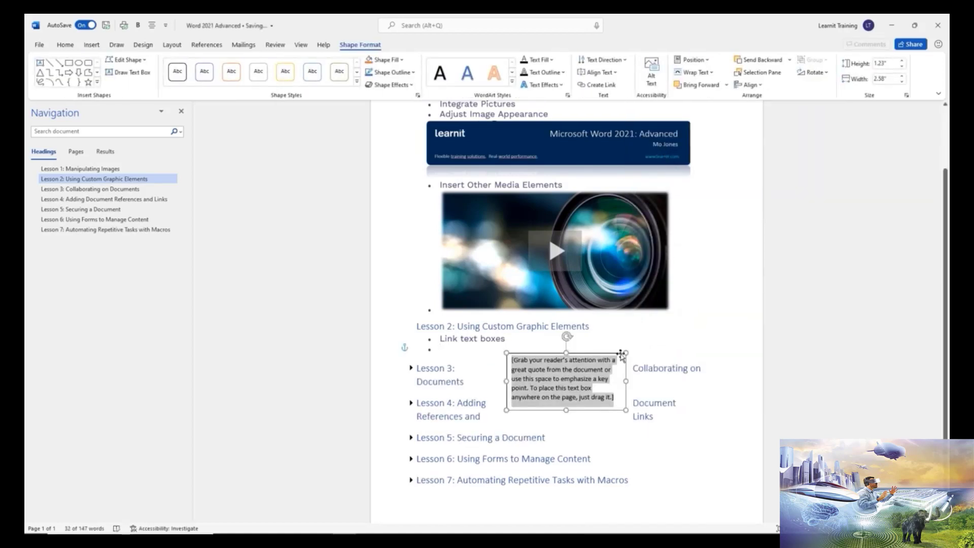
Set the text box's wrapping to Top and Bottom and align it beneath the Link text boxes bullet
{"action": "left_click", "coordinate": [603, 352]}
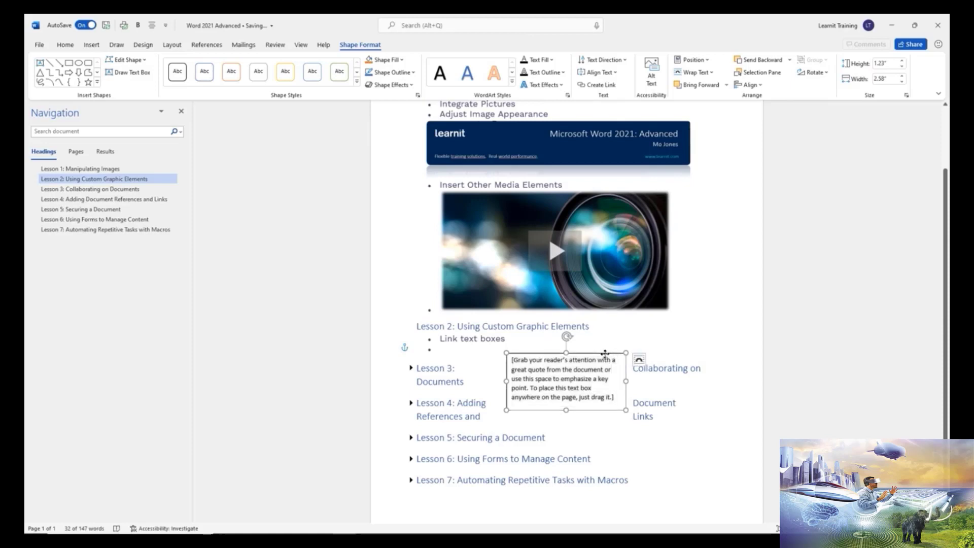
{"action": "left_click", "coordinate": [639, 363]}
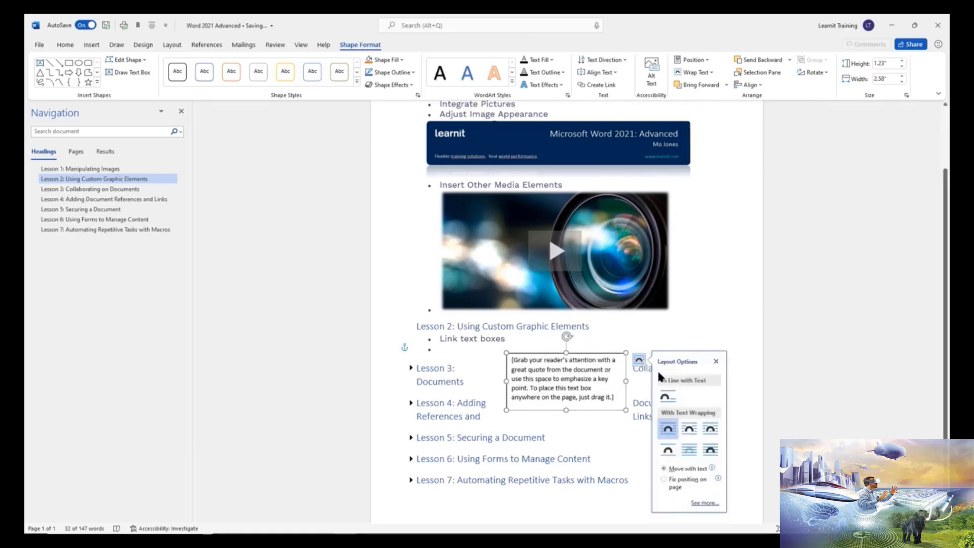
{"action": "left_click", "coordinate": [668, 450]}
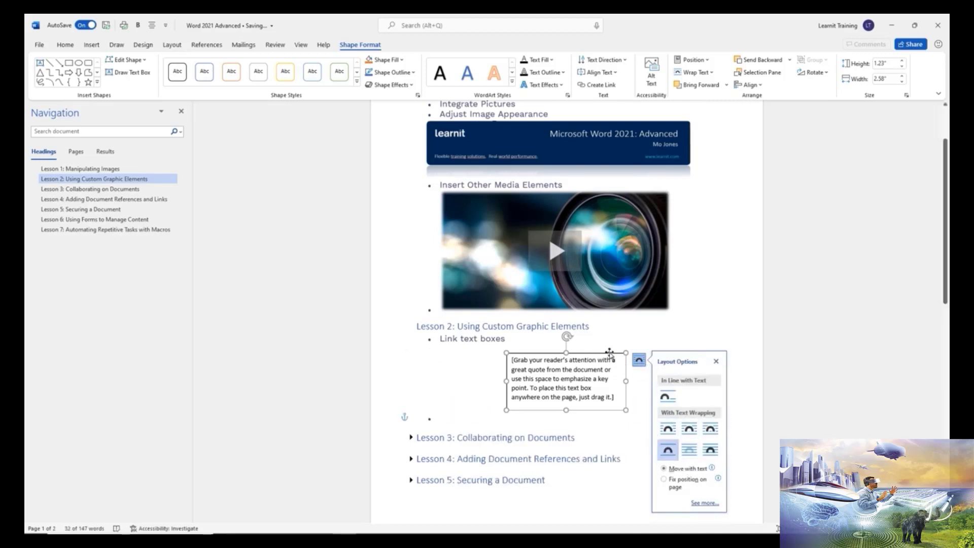
{"action": "left_click_drag", "start_coordinate": [607, 352], "coordinate": [531, 350]}
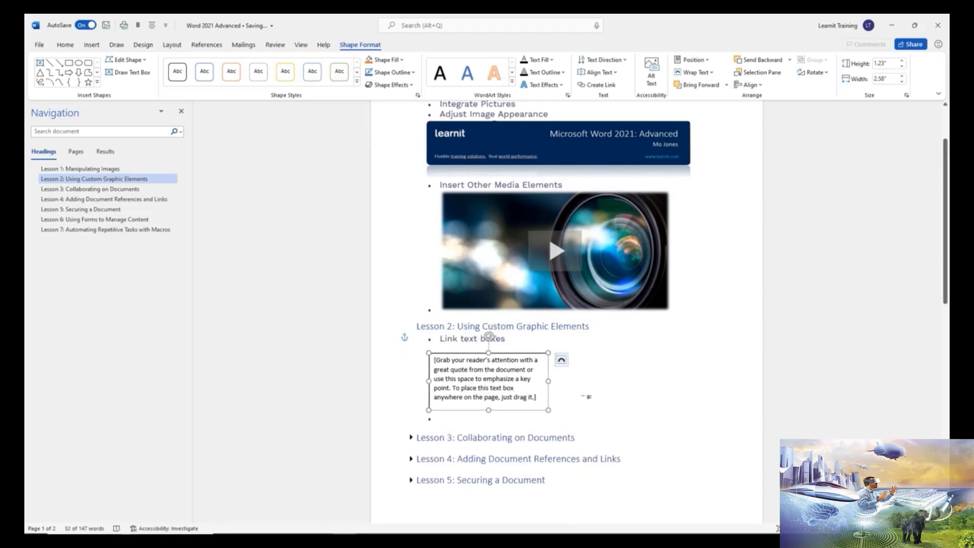
Replace the text box's placeholder with sample text generated by =rand(2,3)
{"action": "left_click", "coordinate": [539, 395]}
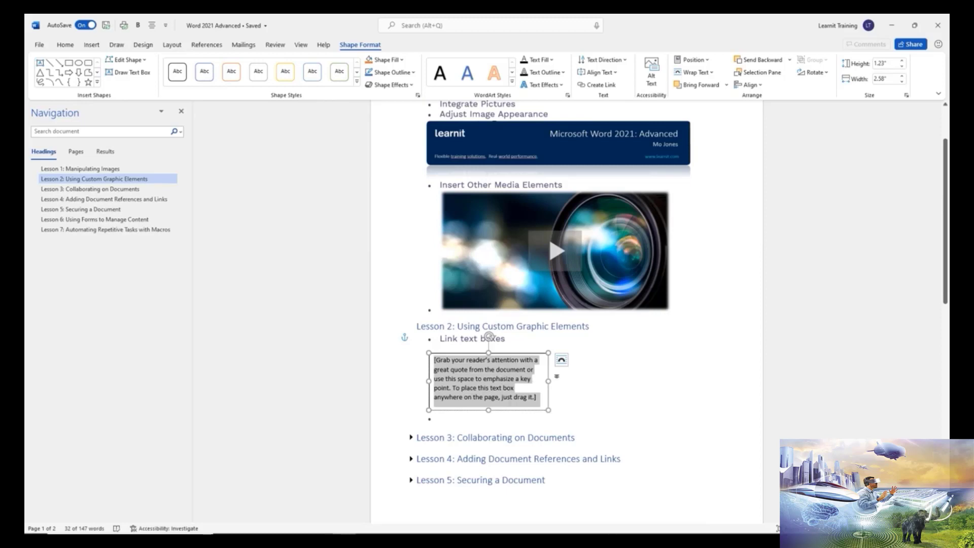
{"action": "type", "text": "=rand(2,3"}
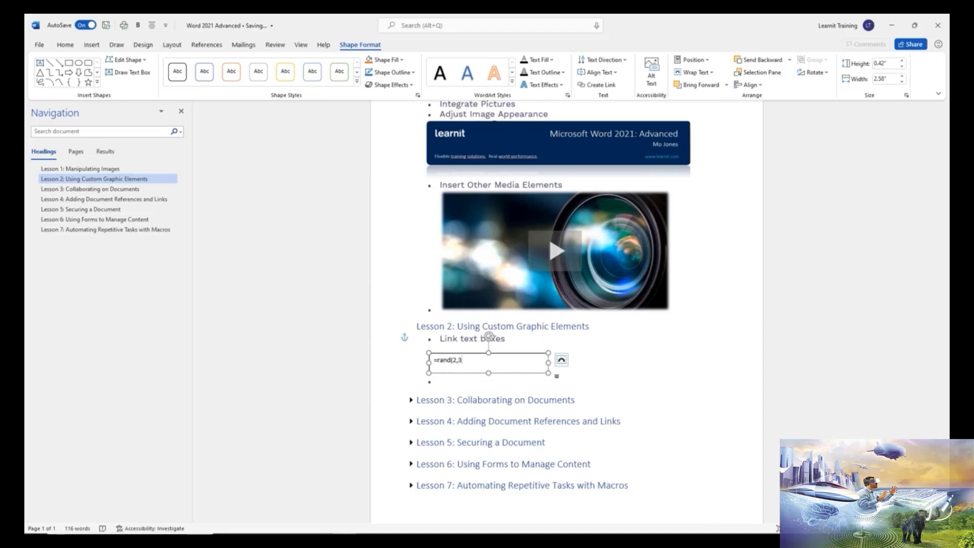
{"action": "type", "text": ")"}
{"action": "key", "text": "Return"}
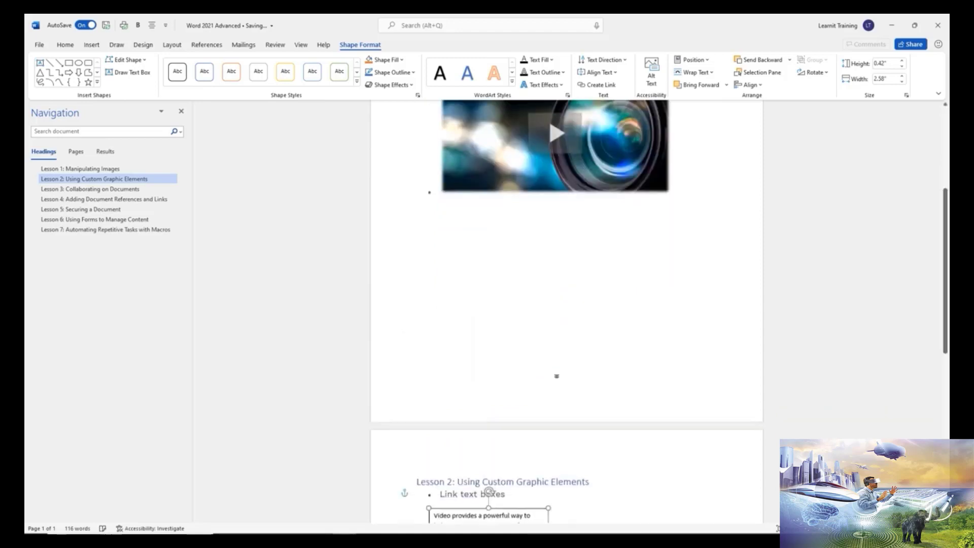
Shorten the text box from its lower edge to about 1.65" high, so that only the first paragraph fits
{"action": "scroll", "coordinate": [567, 355], "scroll_direction": "down", "scroll_amount": 7}
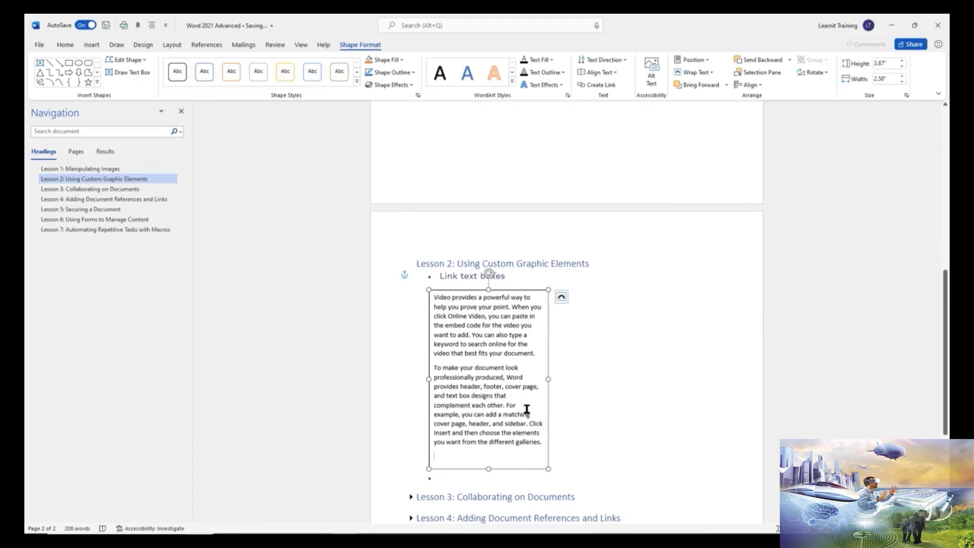
{"action": "scroll", "coordinate": [511, 403], "scroll_direction": "up", "scroll_amount": 3}
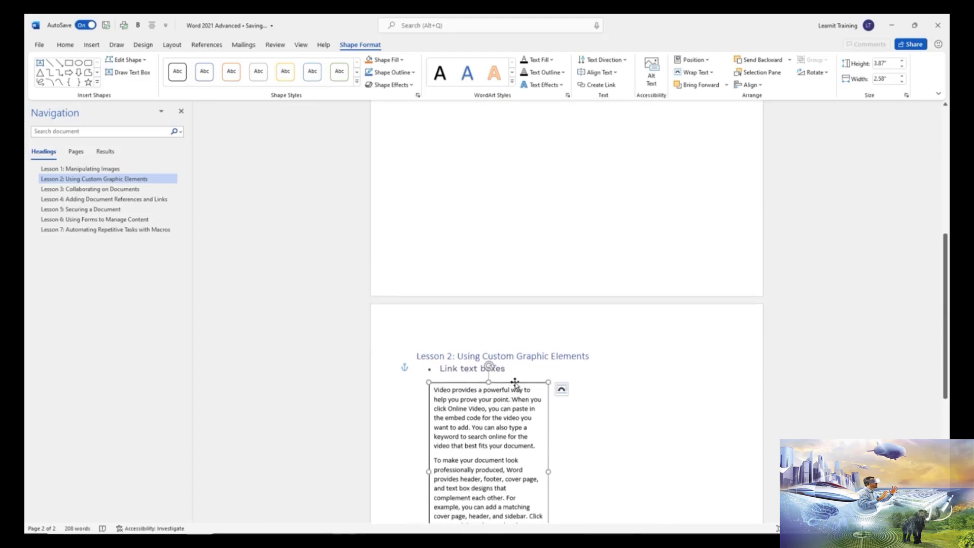
{"action": "scroll", "coordinate": [512, 380], "scroll_direction": "up", "scroll_amount": 4}
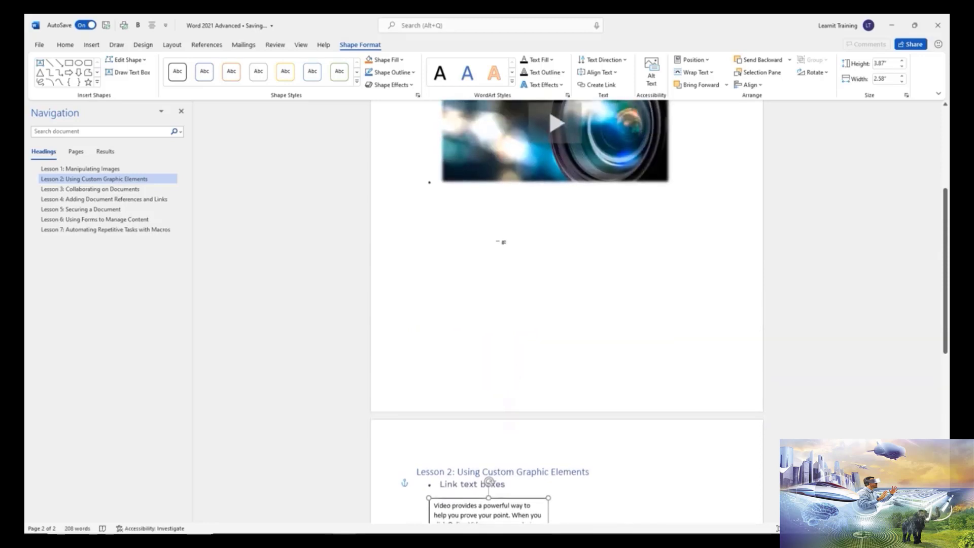
{"action": "scroll", "coordinate": [501, 241], "scroll_direction": "down", "scroll_amount": 5}
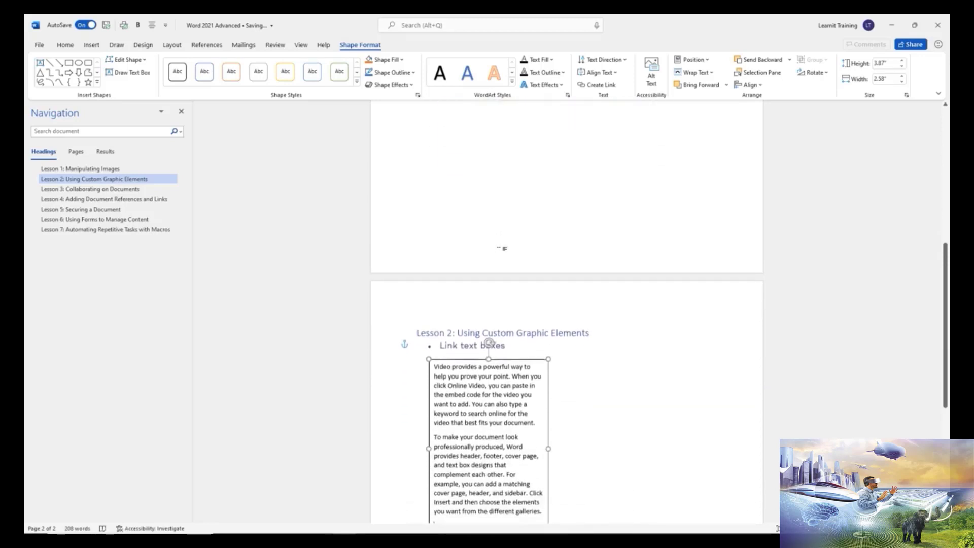
{"action": "scroll", "coordinate": [500, 250], "scroll_direction": "down", "scroll_amount": 3}
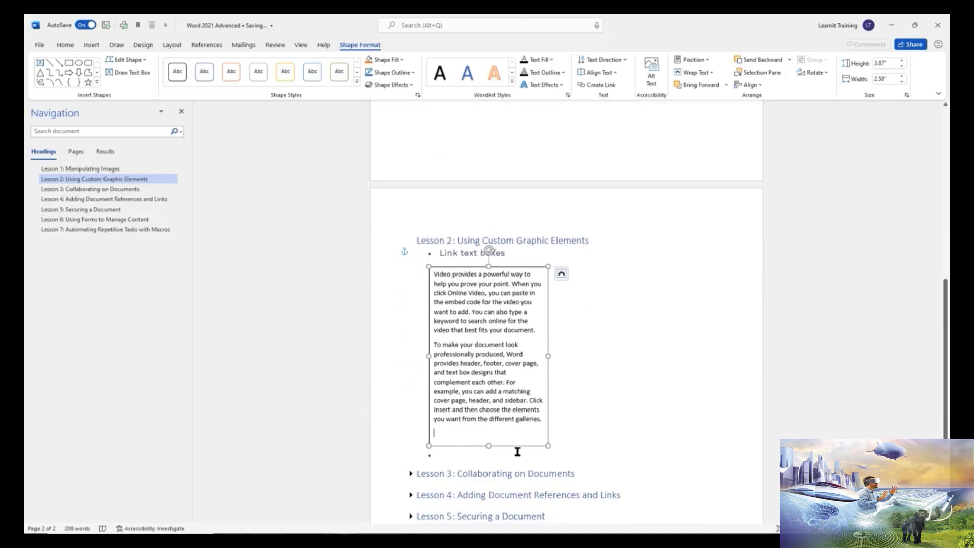
{"action": "left_click_drag", "start_coordinate": [488, 445], "coordinate": [494, 341]}
Move the text box from under the Lesson 1 heading back beneath the Link text boxes bullet in Lesson 2
{"action": "scroll", "coordinate": [507, 322], "scroll_direction": "up", "scroll_amount": 3}
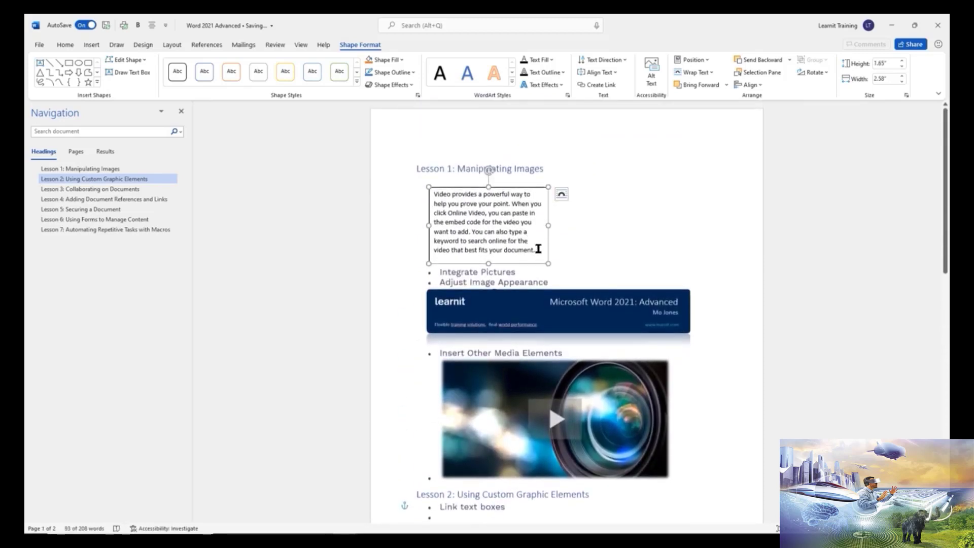
{"action": "left_click", "coordinate": [539, 250]}
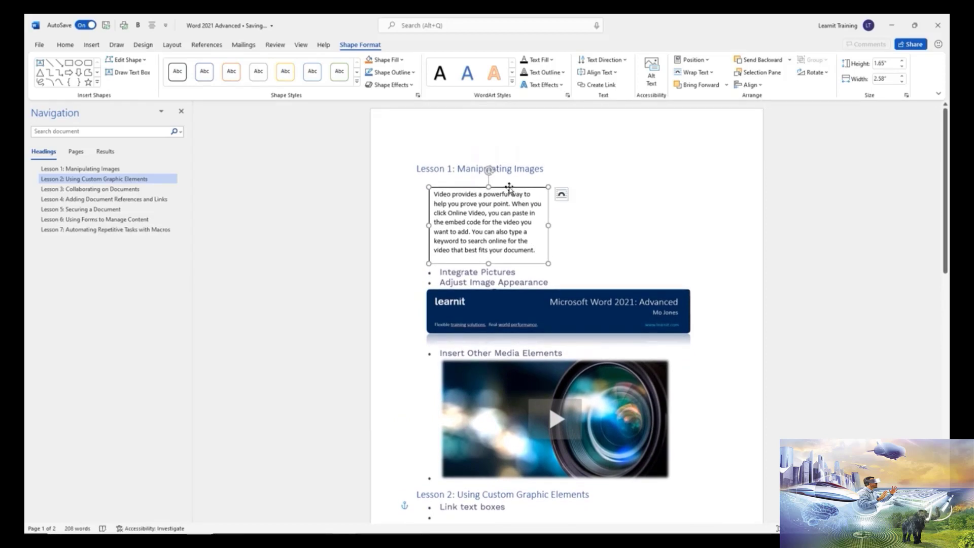
{"action": "left_click_drag", "start_coordinate": [509, 188], "coordinate": [514, 424]}
{"action": "scroll", "coordinate": [693, 312], "scroll_direction": "down", "scroll_amount": 3}
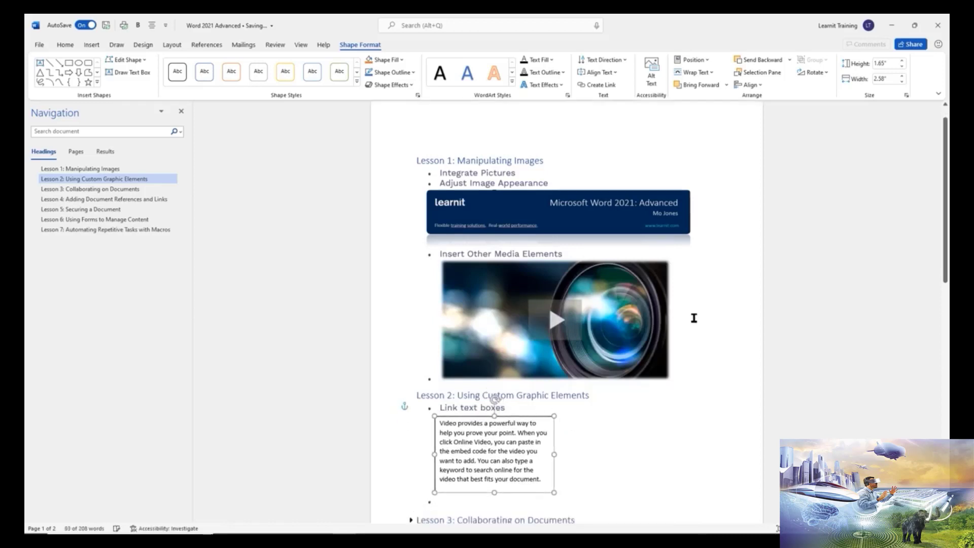
Select all the text inside the text box and cut it, leaving the box empty
{"action": "scroll", "coordinate": [693, 311], "scroll_direction": "down", "scroll_amount": 1}
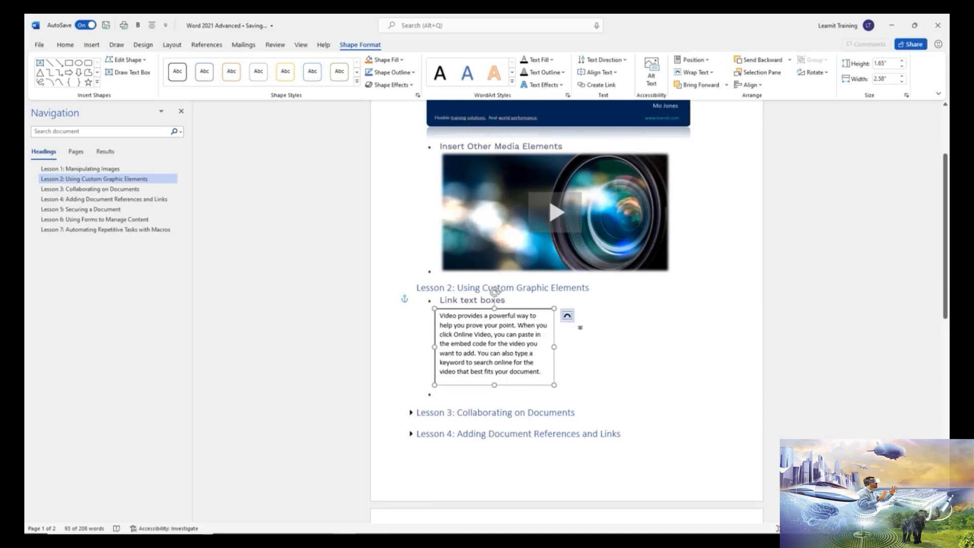
{"action": "left_click", "coordinate": [533, 358]}
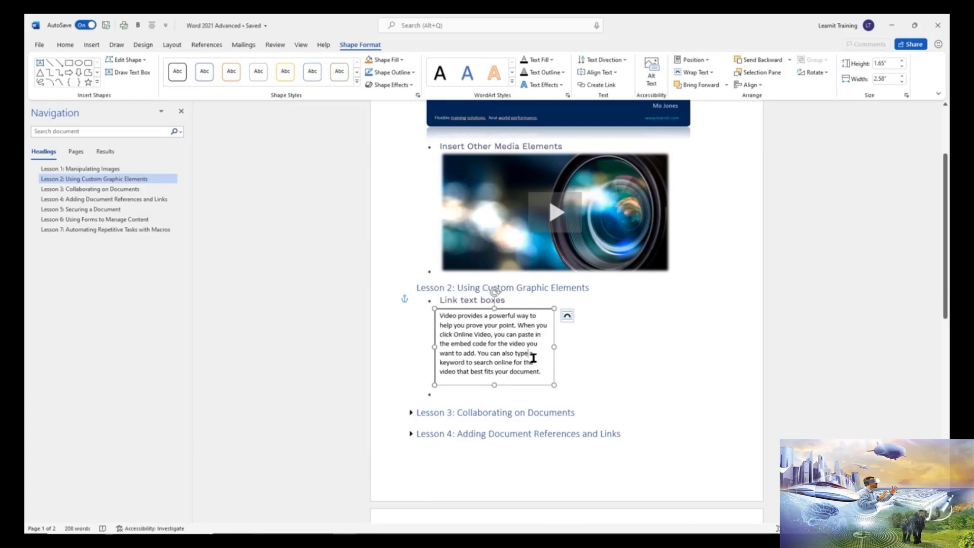
{"action": "left_click_drag", "start_coordinate": [540, 371], "coordinate": [504, 346]}
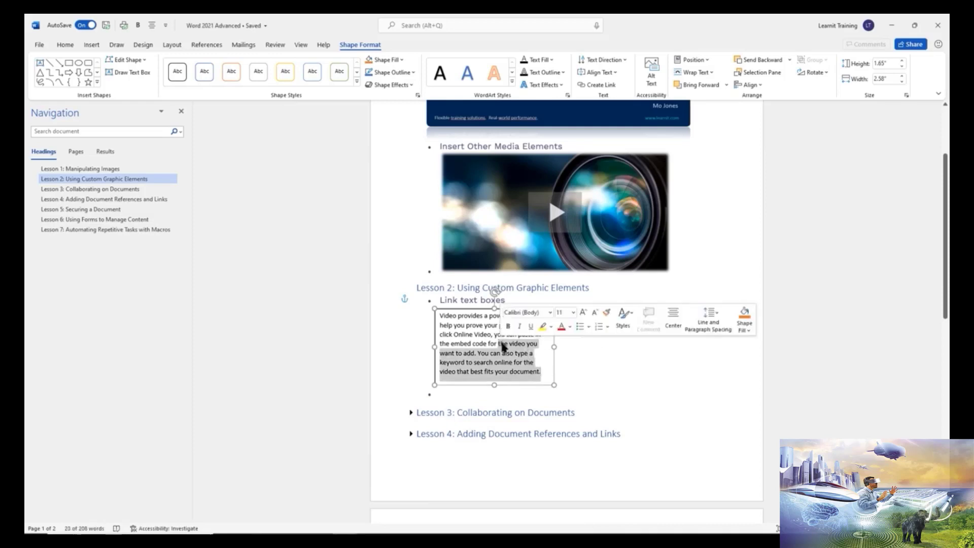
{"action": "left_click", "coordinate": [497, 346]}
{"action": "key", "text": "ctrl+a"}
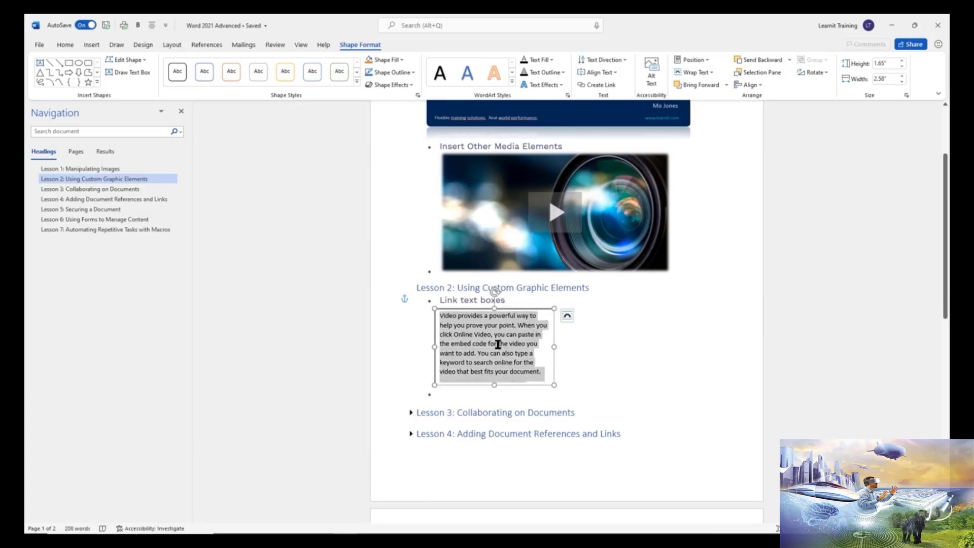
{"action": "key", "text": "ctrl+x"}
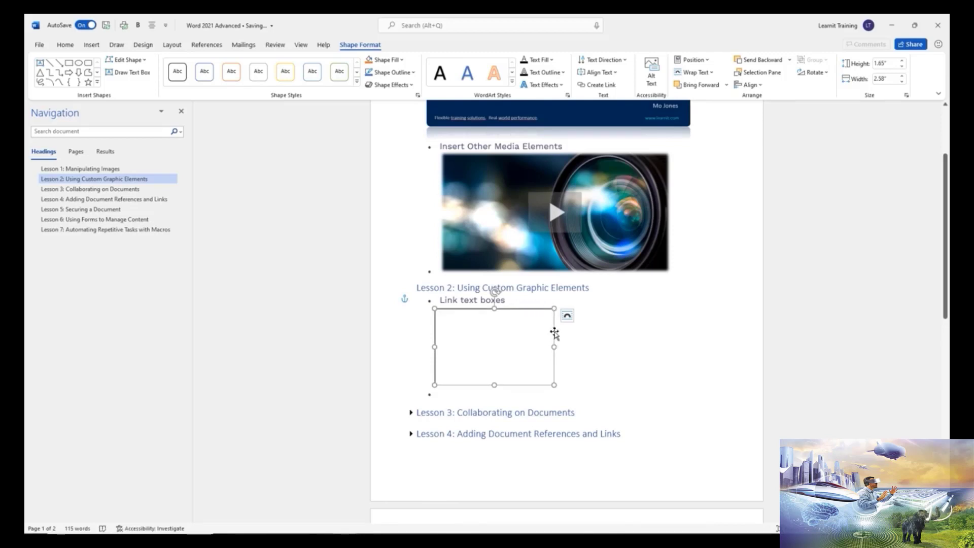
Duplicate the empty text box, place the copy level with and to the right of the original, and put the cursor in the original
{"action": "key", "text": "ctrl+d"}
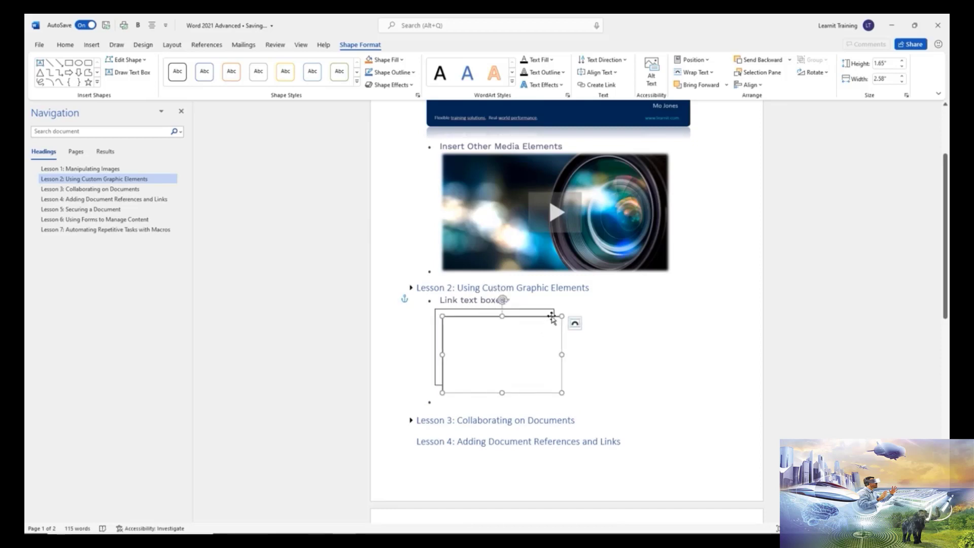
{"action": "left_click_drag", "start_coordinate": [554, 316], "coordinate": [677, 308]}
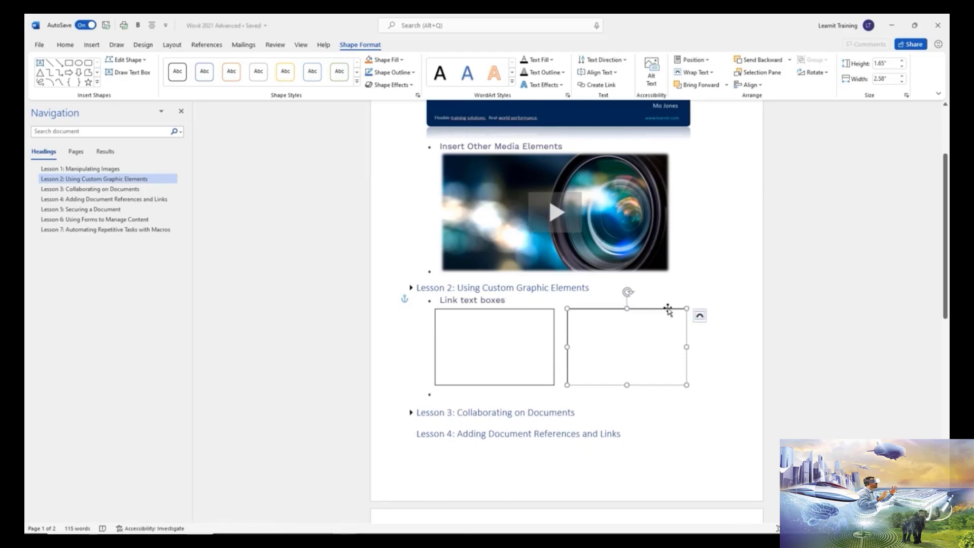
{"action": "left_click", "coordinate": [508, 325]}
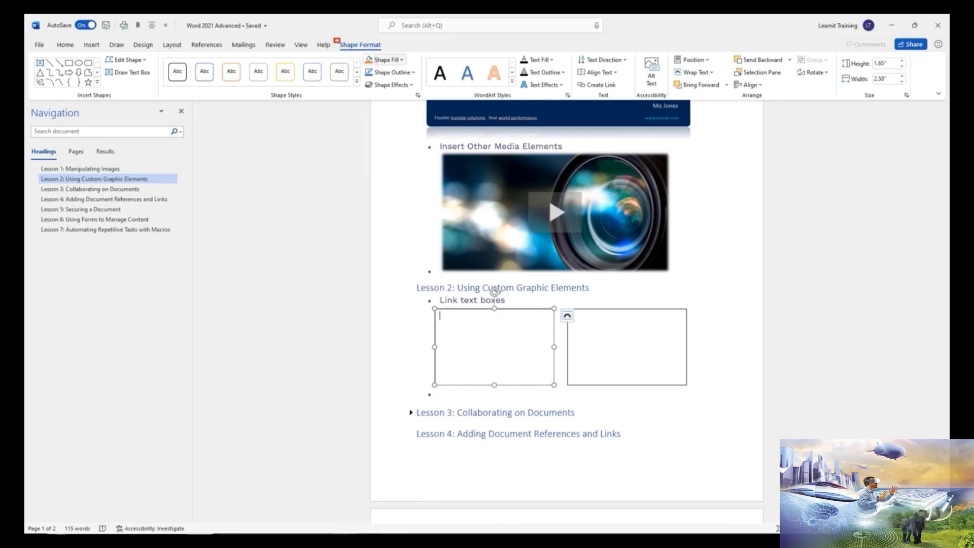
{"action": "left_click_drag", "start_coordinate": [333, 38], "coordinate": [389, 53]}
{"action": "key", "text": "Escape"}
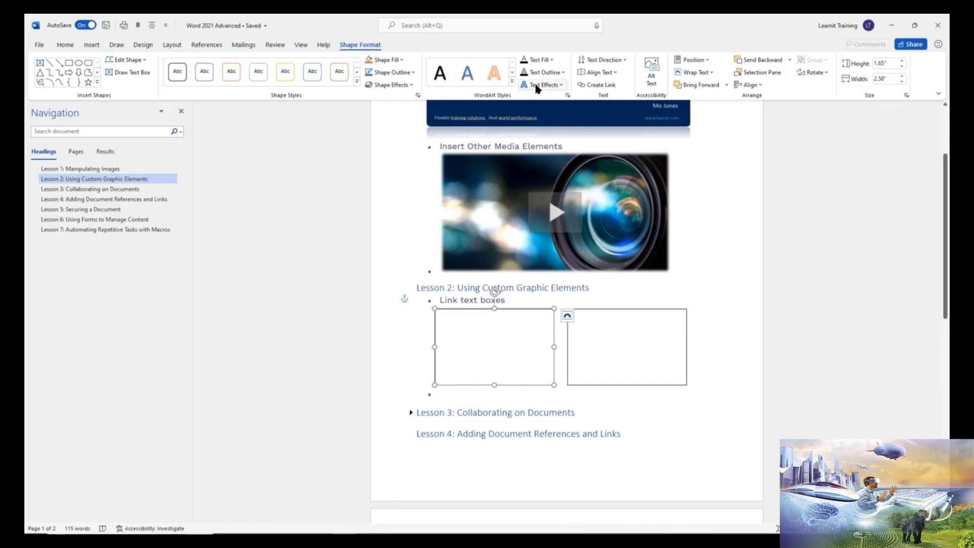
{"action": "key", "text": "ctrl+2"}
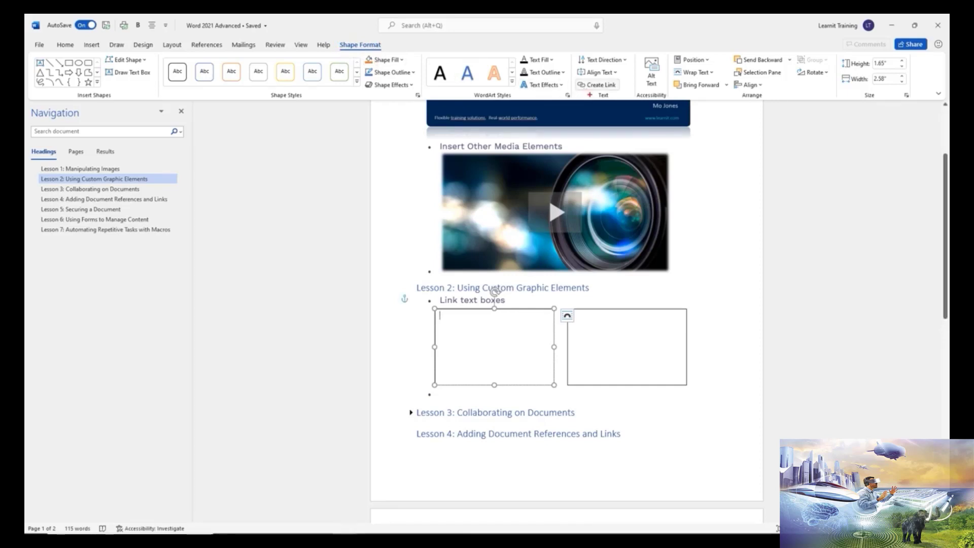
{"action": "mouse_move", "coordinate": [589, 91]}
{"action": "left_mouse_down"}
{"action": "mouse_move", "coordinate": [610, 102]}
{"action": "mouse_move", "coordinate": [592, 87]}
{"action": "mouse_move", "coordinate": [628, 91]}
{"action": "left_mouse_up"}
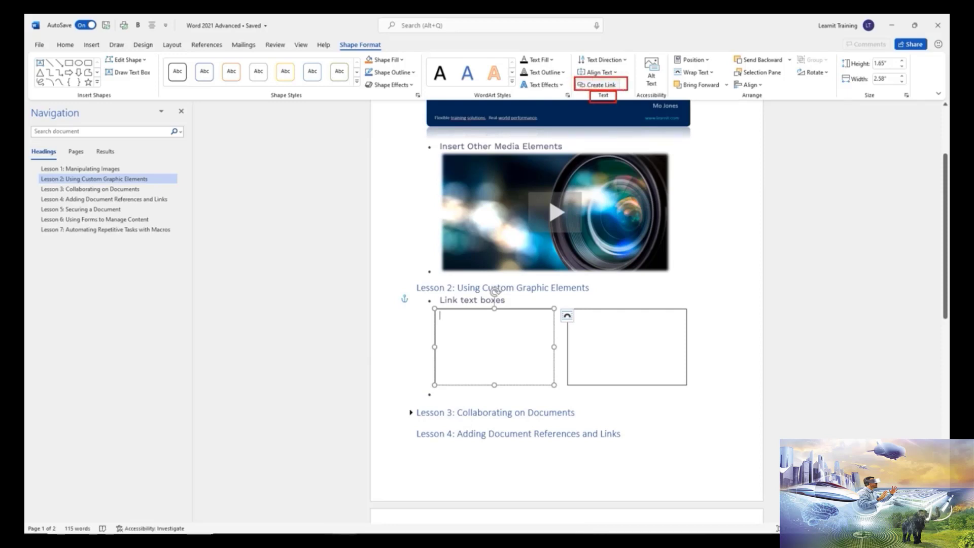
{"action": "key", "text": "Escape"}
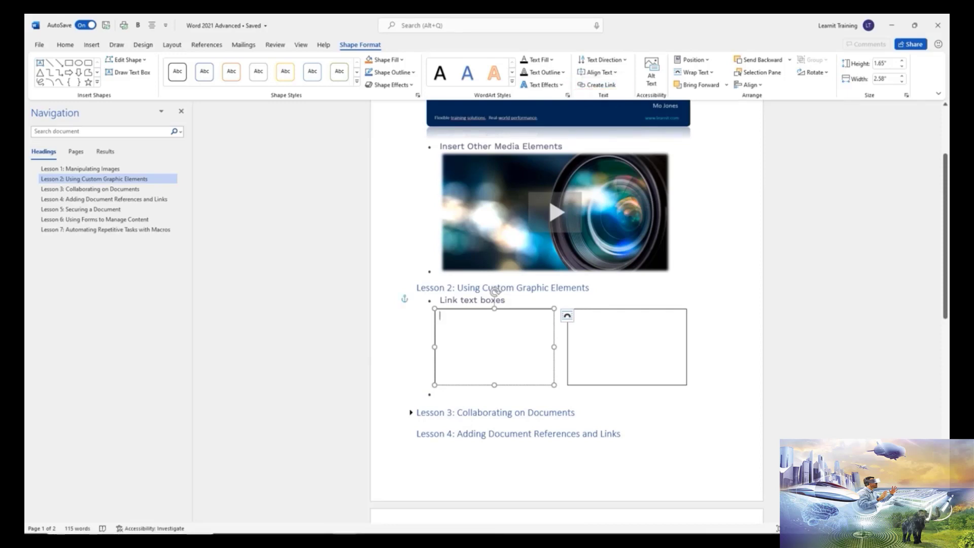
Link the first text box to the empty copy beside it and fill the linked boxes with sample text from =rand(2,3)
{"action": "left_click", "coordinate": [597, 85]}
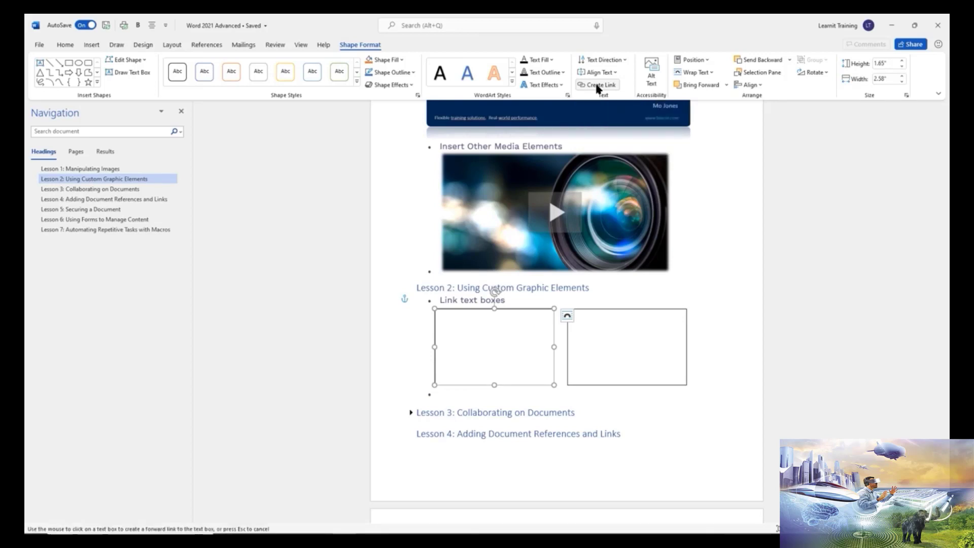
{"action": "left_click", "coordinate": [611, 326]}
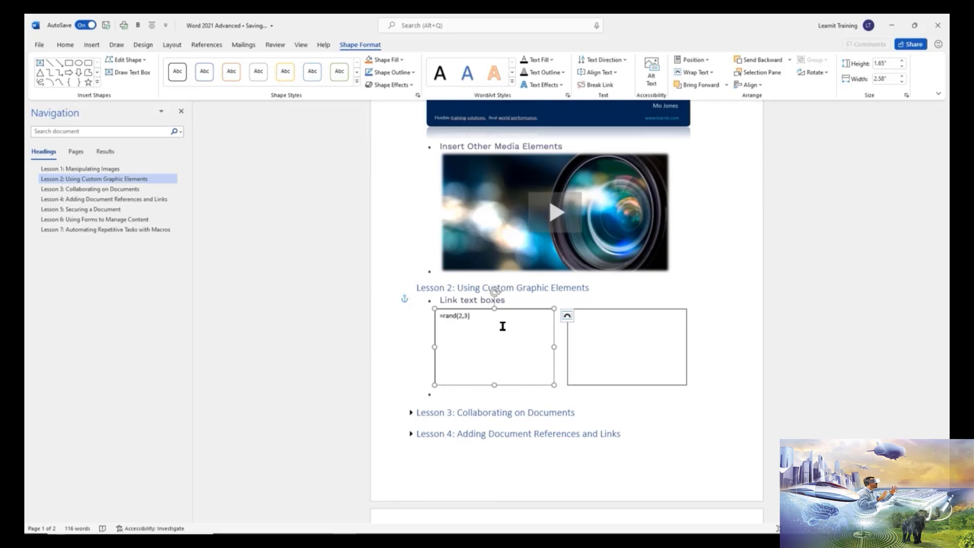
{"action": "key", "text": "Return"}
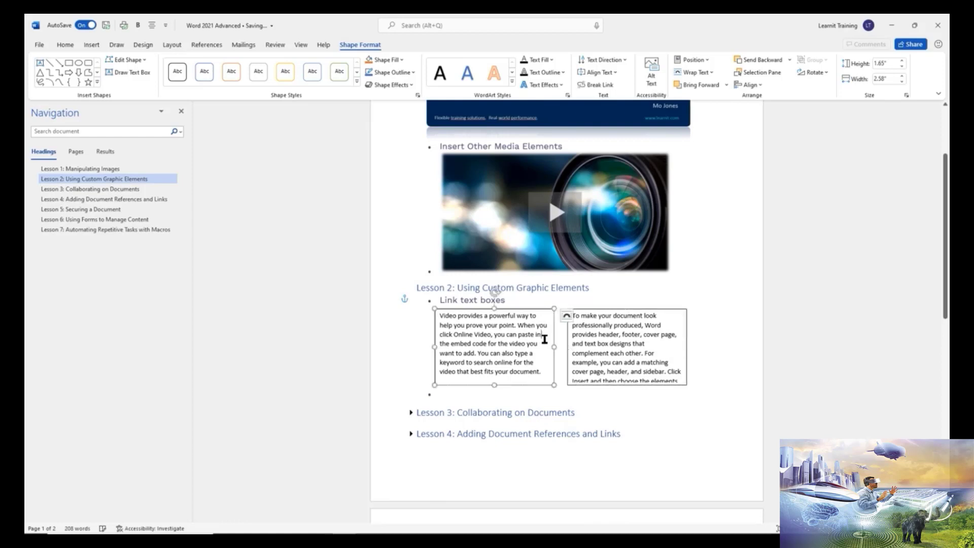
Select both linked text boxes in Lesson 2 and increase their height together to about 2.07 inches
{"action": "left_click", "coordinate": [544, 337]}
{"action": "left_click", "coordinate": [622, 370]}
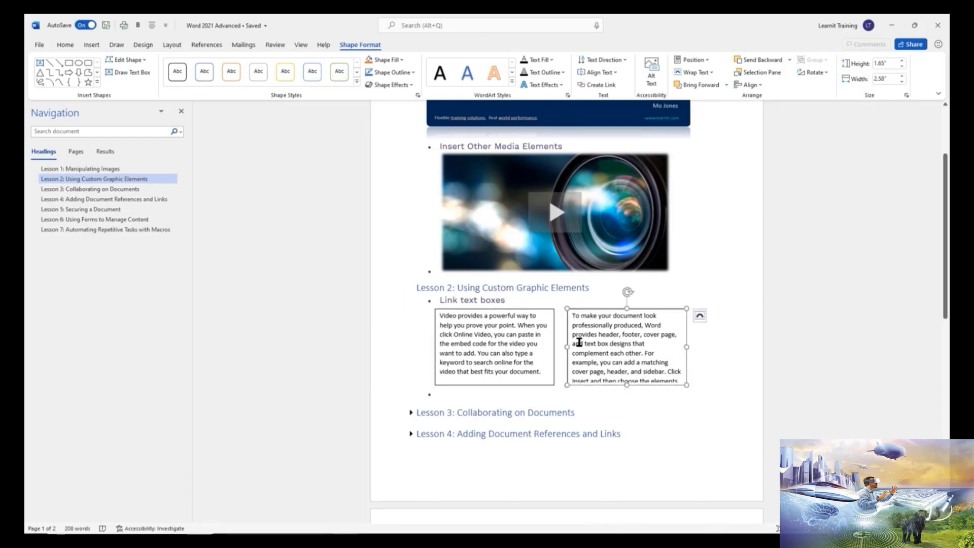
{"action": "left_click", "coordinate": [520, 343]}
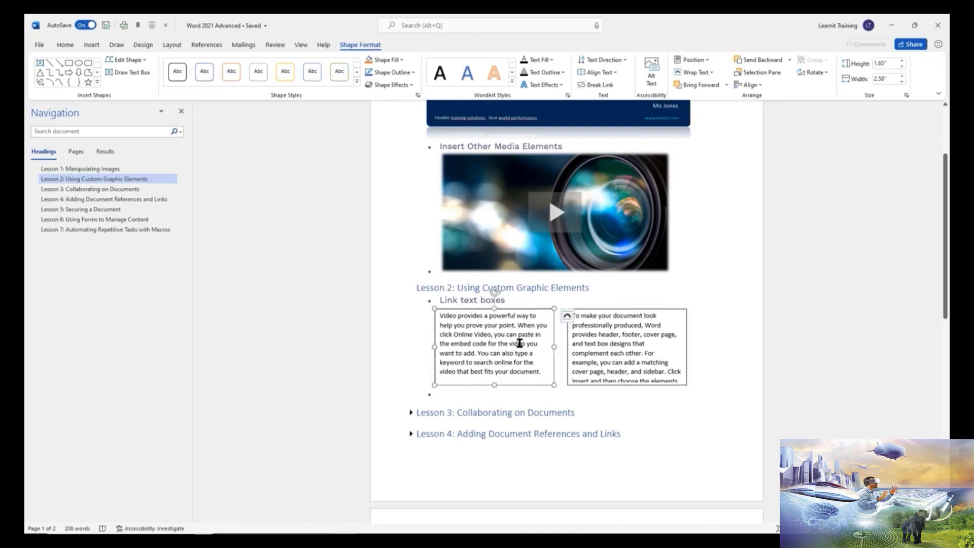
{"action": "left_click", "coordinate": [620, 316]}
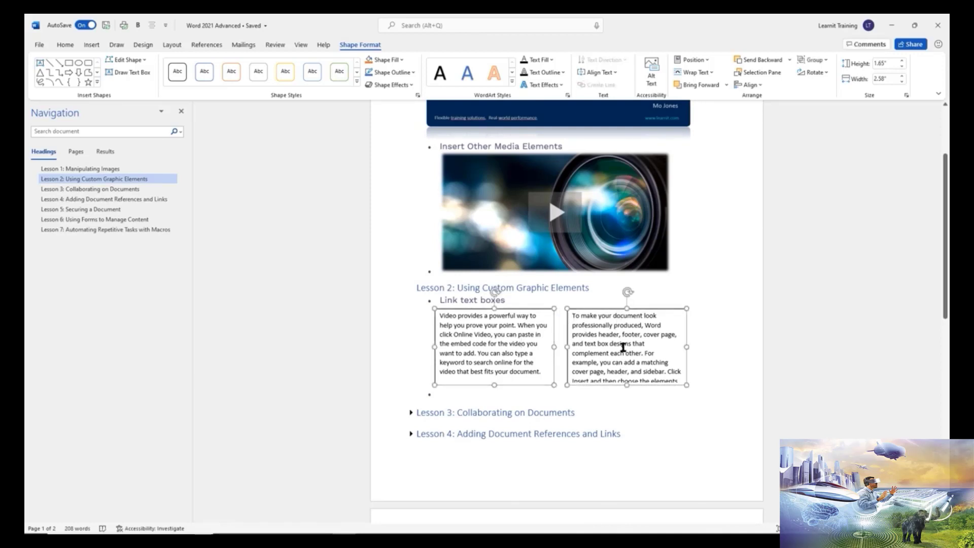
{"action": "left_click_drag", "start_coordinate": [627, 385], "coordinate": [631, 404]}
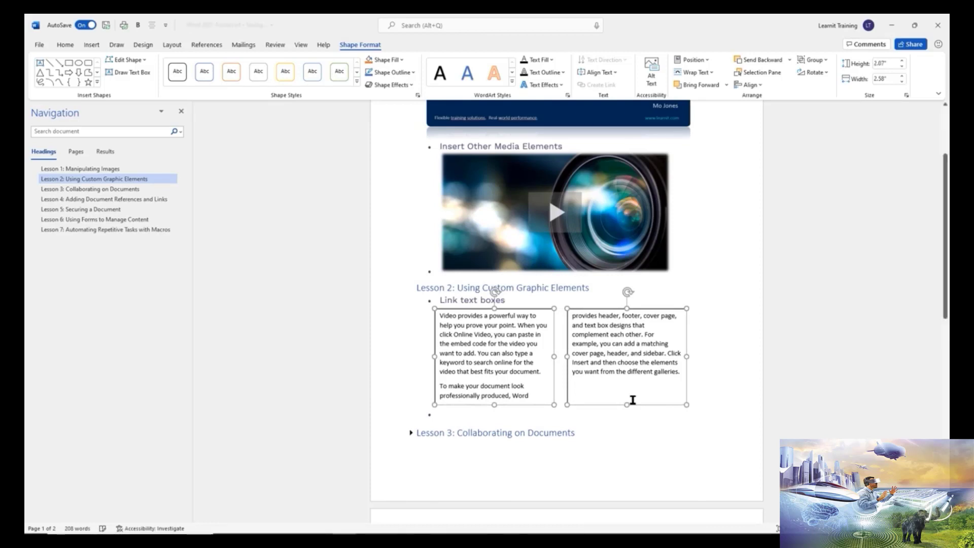
{"action": "left_click", "coordinate": [703, 363]}
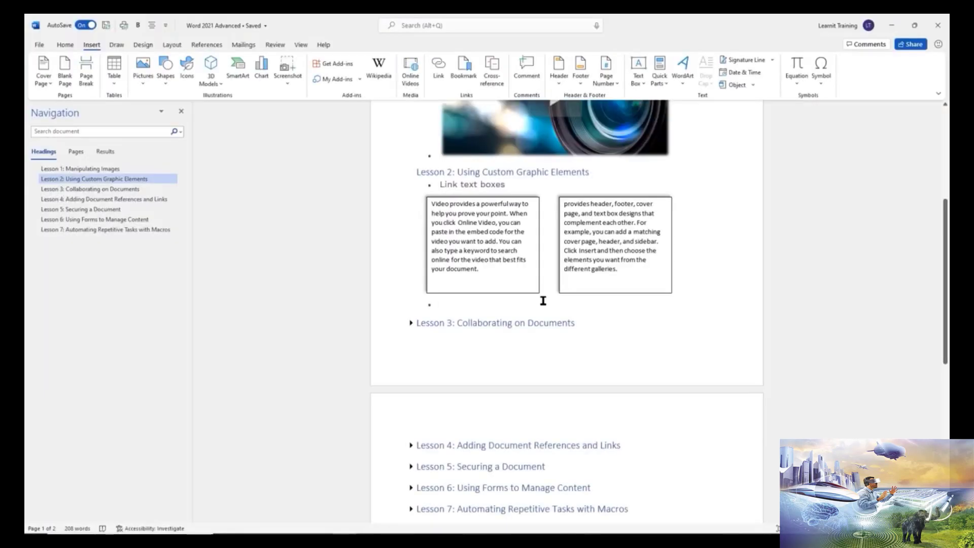
Add the bullet "Add WordArt" below the linked text boxes and insert orange-outlined WordArt at the new bullet beneath it
{"action": "type", "text": "Add WordArt"}
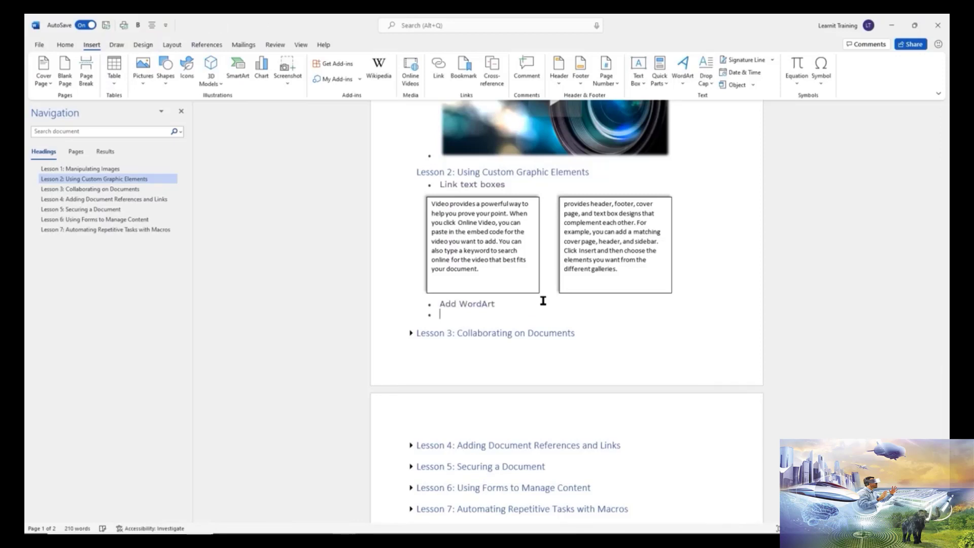
{"action": "key", "text": "Return"}
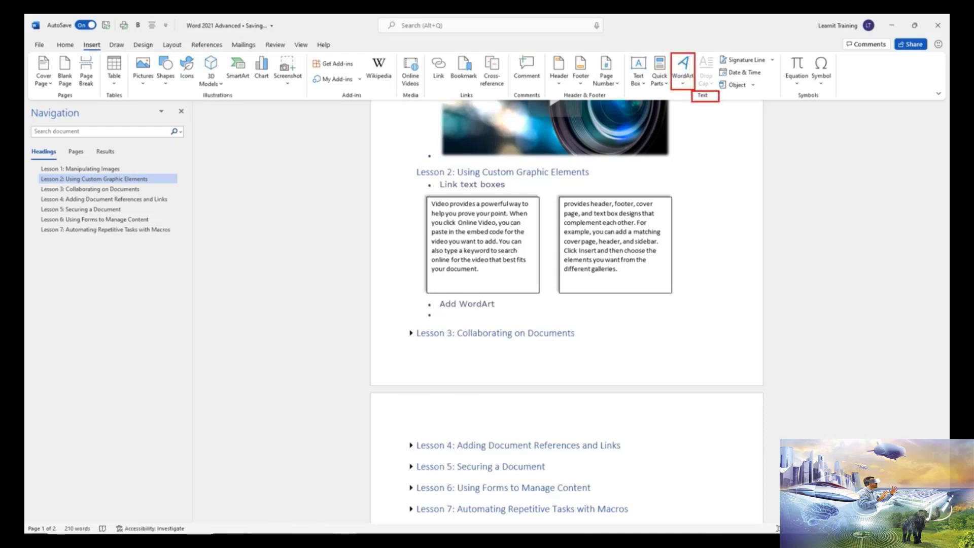
{"action": "left_click", "coordinate": [683, 81]}
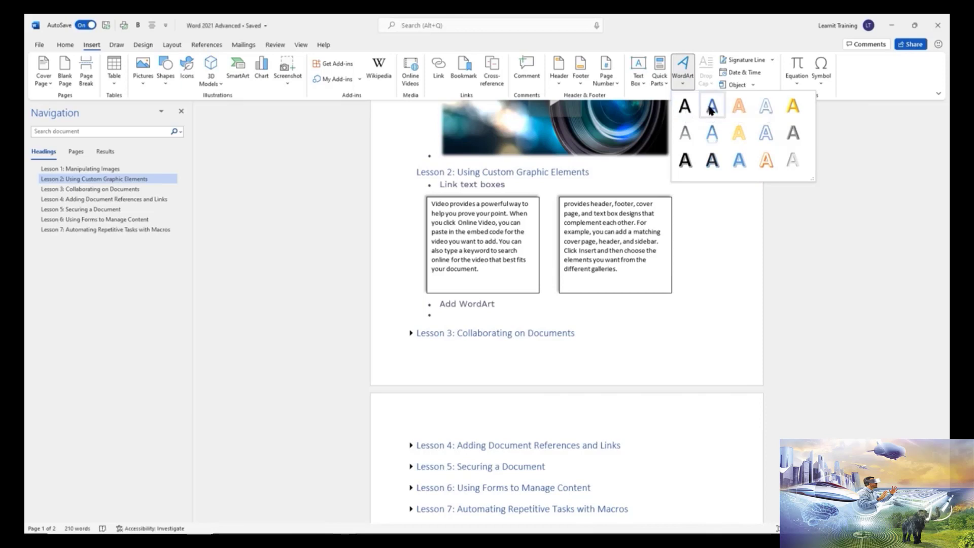
{"action": "left_click", "coordinate": [768, 157]}
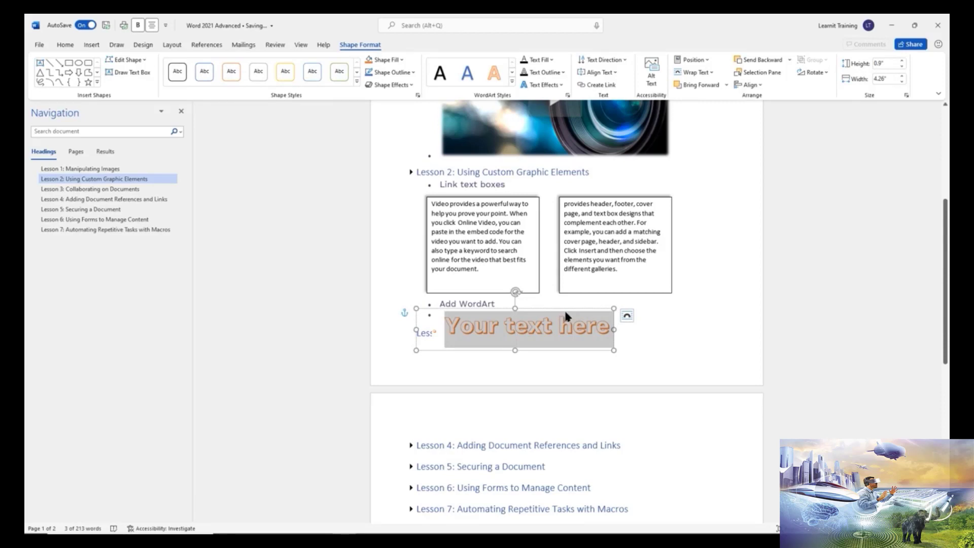
Replace the WordArt placeholder text with "Use wordArt for emphasis"
{"action": "key", "text": "BackSpace"}
{"action": "type", "text": "Us"}
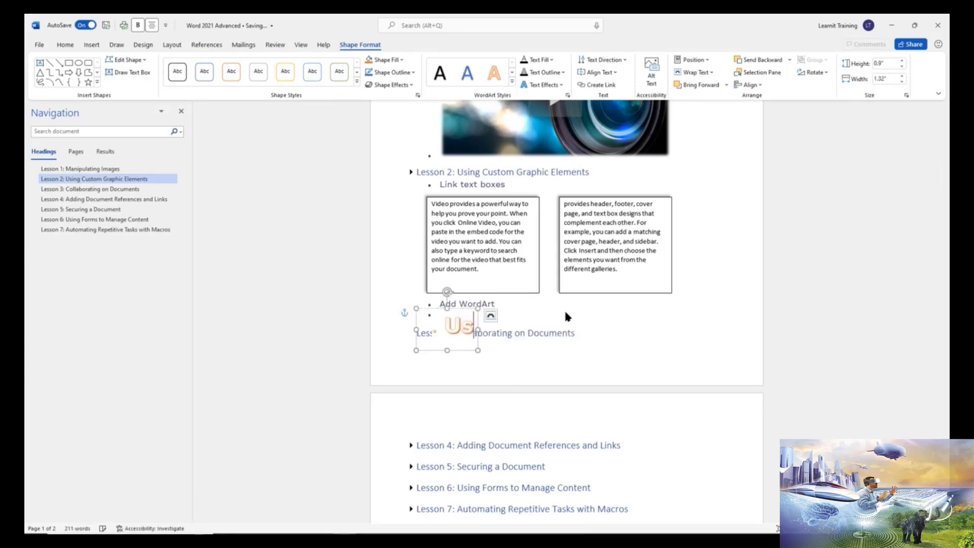
{"action": "type", "text": "e w"}
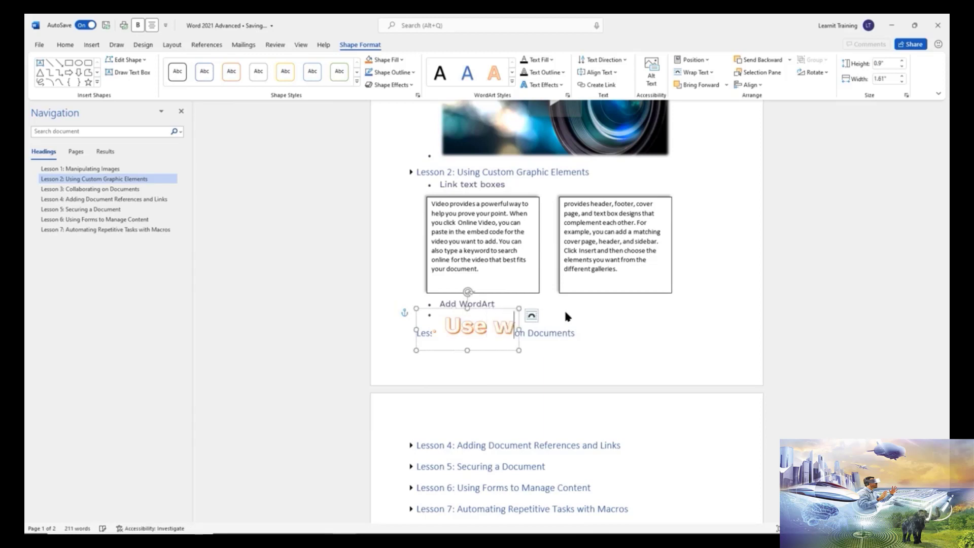
{"action": "type", "text": "ordArt fo"}
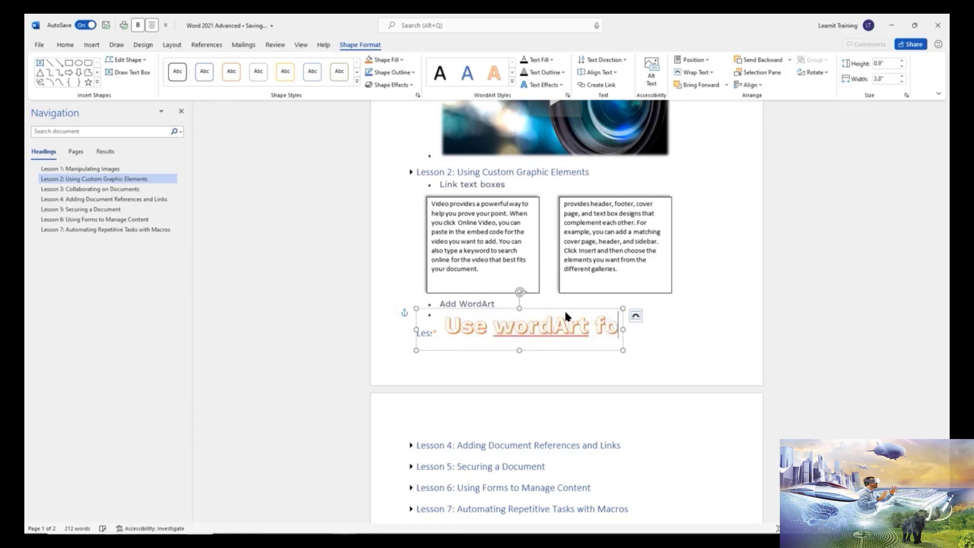
{"action": "type", "text": "r empha"}
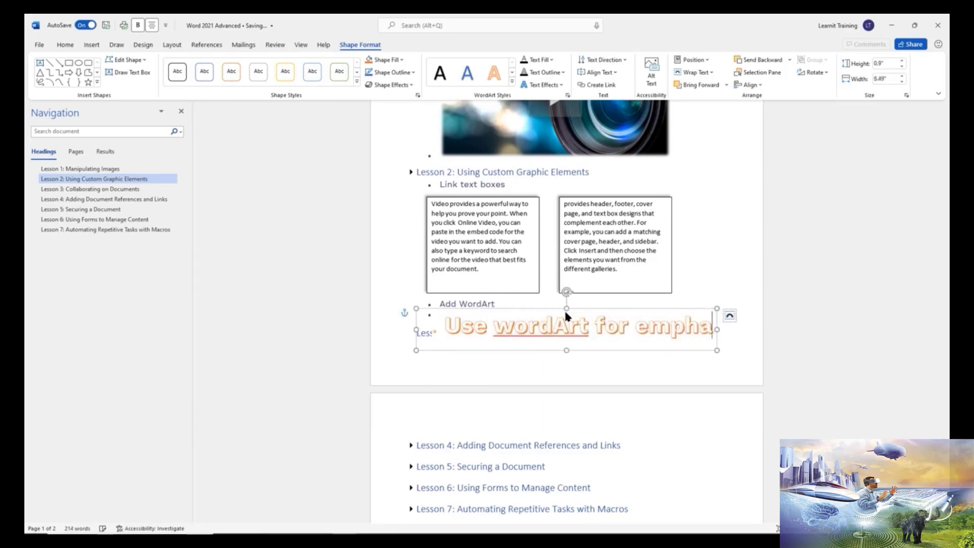
{"action": "type", "text": "sis"}
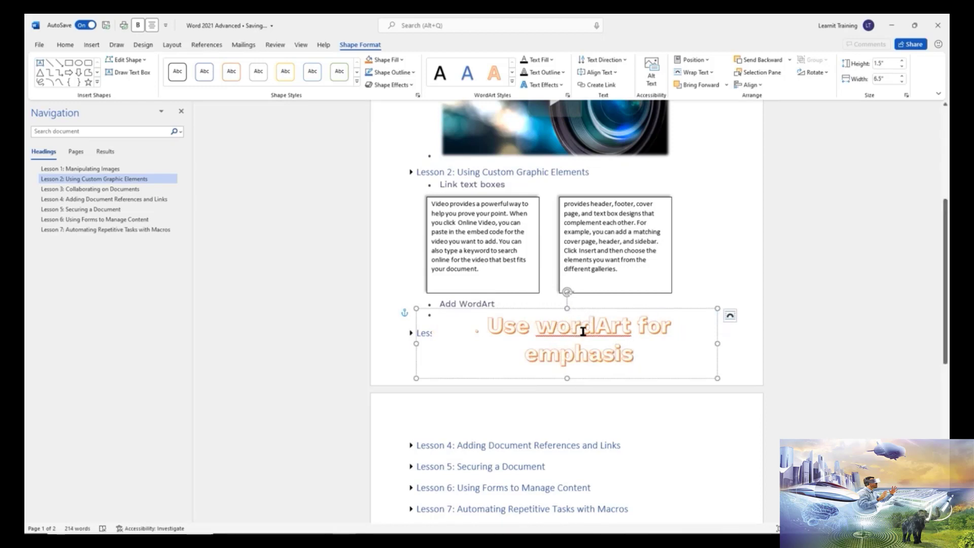
Set the WordArt's text wrapping to Top and Bottom and move it back to page 1, across the linked text boxes' lower edges
{"action": "left_click", "coordinate": [730, 317]}
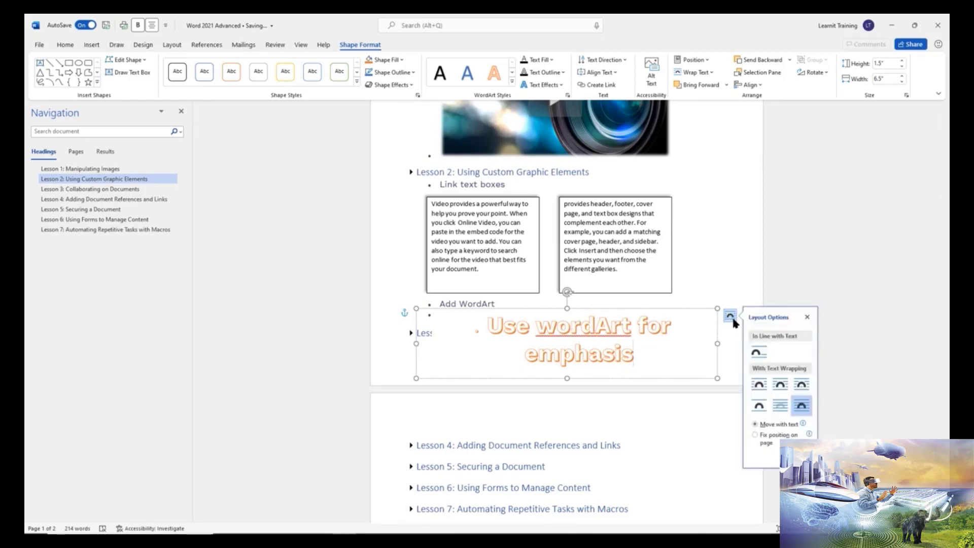
{"action": "left_click", "coordinate": [760, 406]}
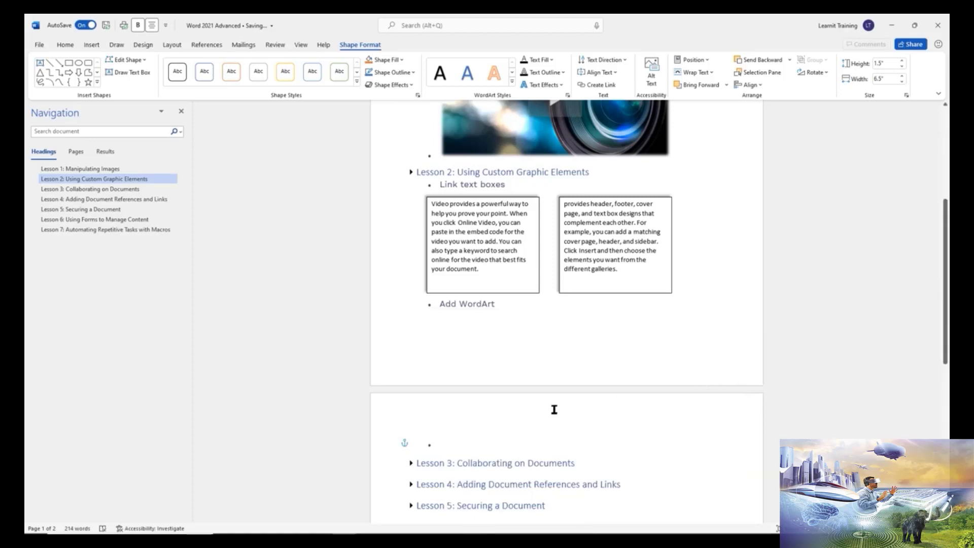
{"action": "scroll", "coordinate": [542, 346], "scroll_direction": "down", "scroll_amount": 5}
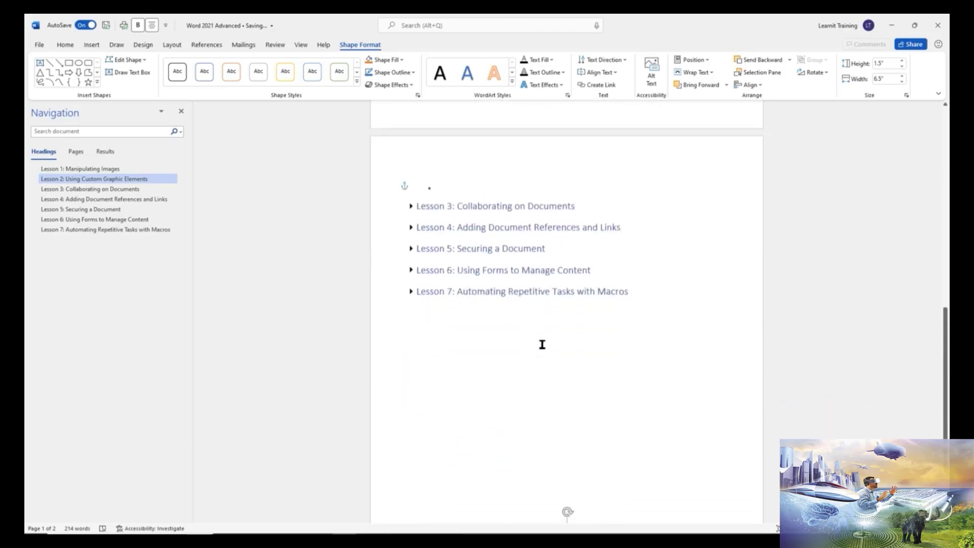
{"action": "scroll", "coordinate": [542, 344], "scroll_direction": "down", "scroll_amount": 3}
{"action": "left_click_drag", "start_coordinate": [600, 413], "coordinate": [590, 85]}
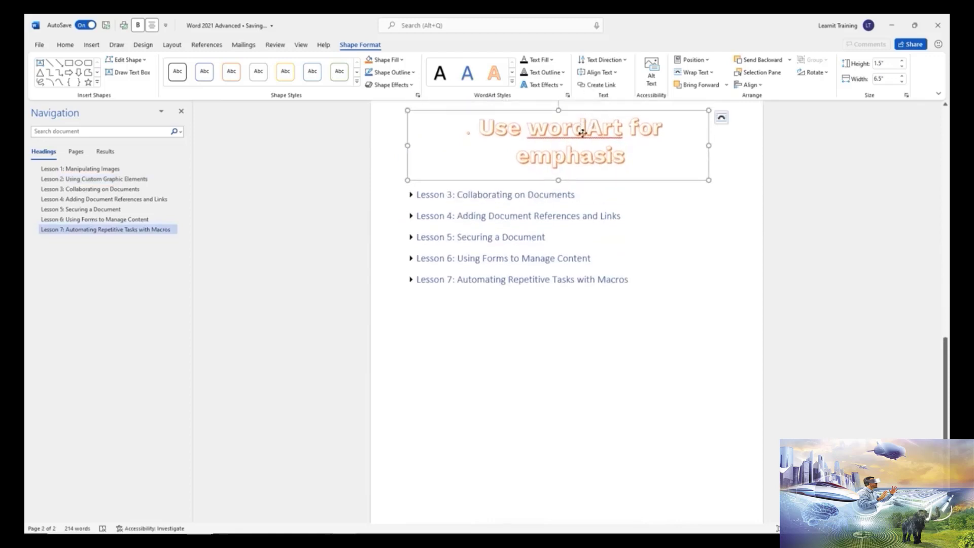
{"action": "left_click_drag", "start_coordinate": [582, 133], "coordinate": [587, 327]}
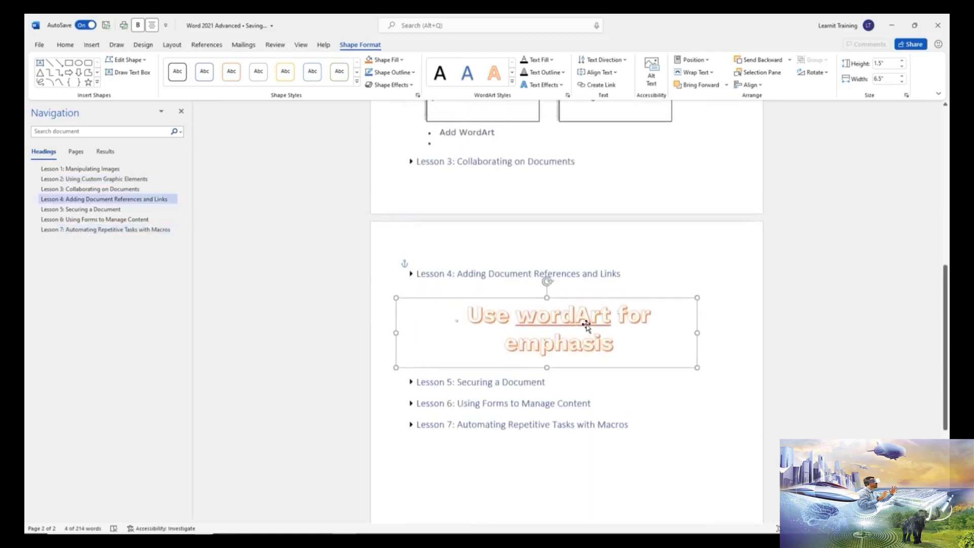
{"action": "scroll", "coordinate": [587, 327], "scroll_direction": "up", "scroll_amount": 3}
{"action": "left_click_drag", "start_coordinate": [604, 394], "coordinate": [631, 374]}
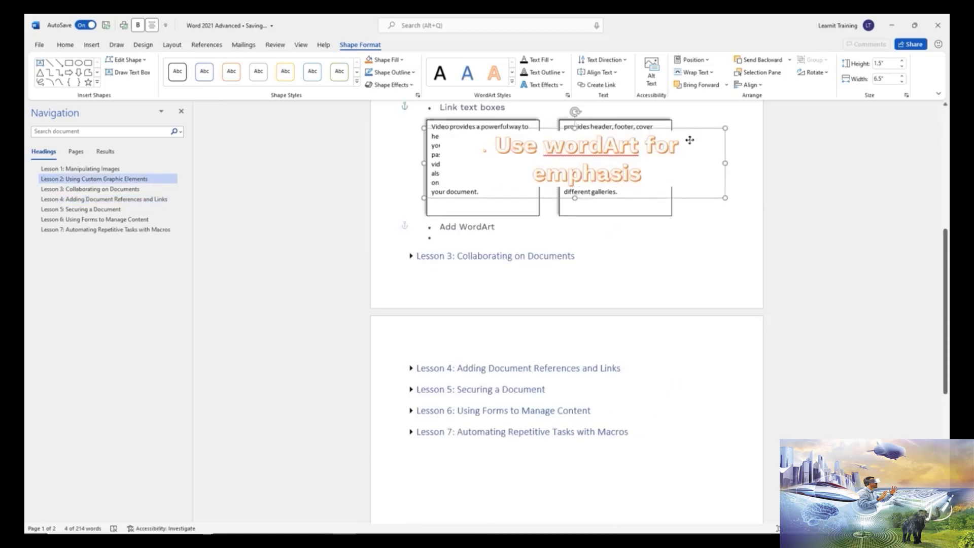
{"action": "left_click_drag", "start_coordinate": [689, 140], "coordinate": [681, 207]}
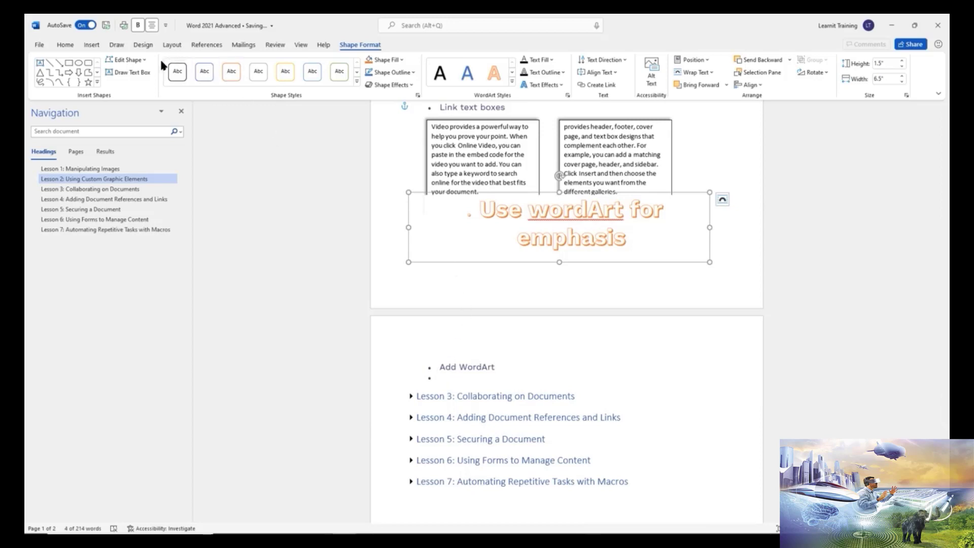
Change the document's paper size to Legal, 8.5" x 14"
{"action": "left_click", "coordinate": [169, 45]}
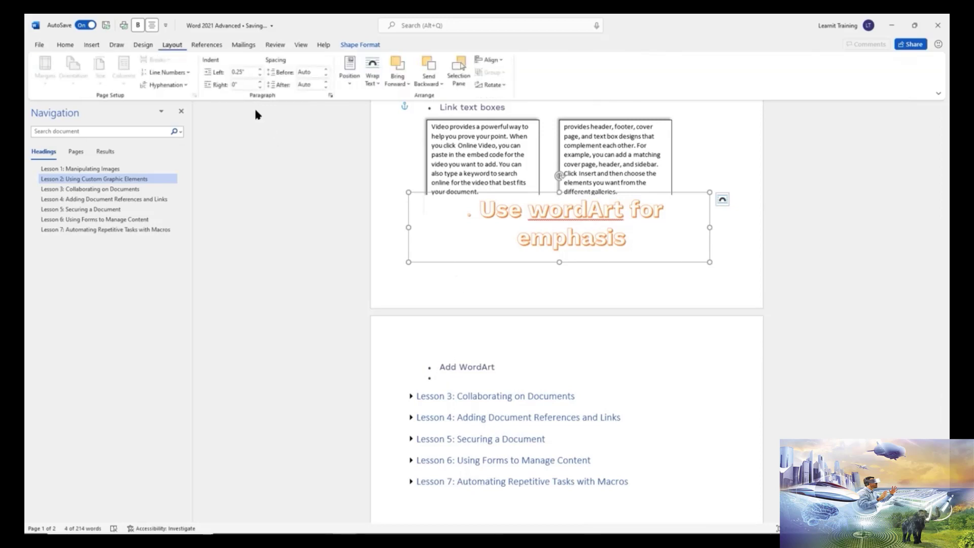
{"action": "left_click", "coordinate": [387, 228]}
{"action": "left_click", "coordinate": [459, 283]}
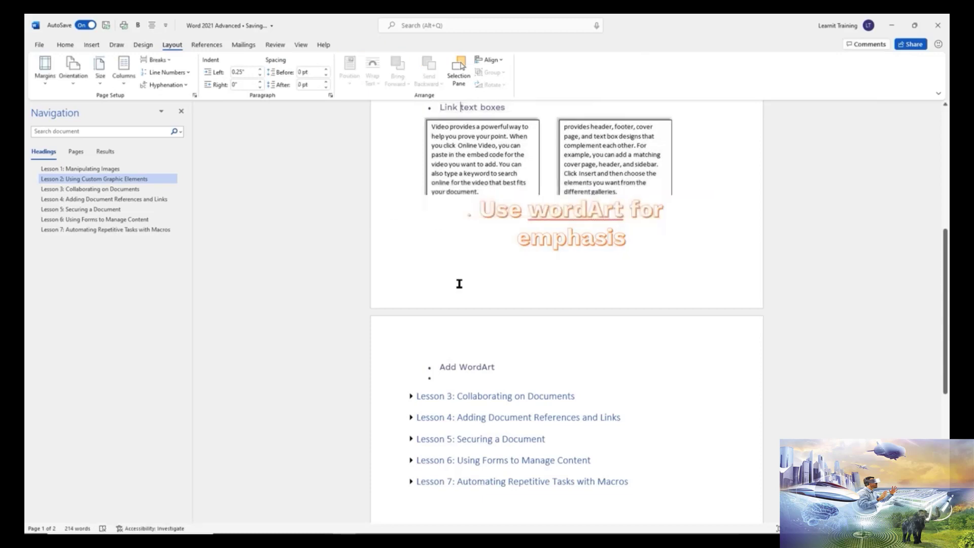
{"action": "left_click", "coordinate": [101, 86]}
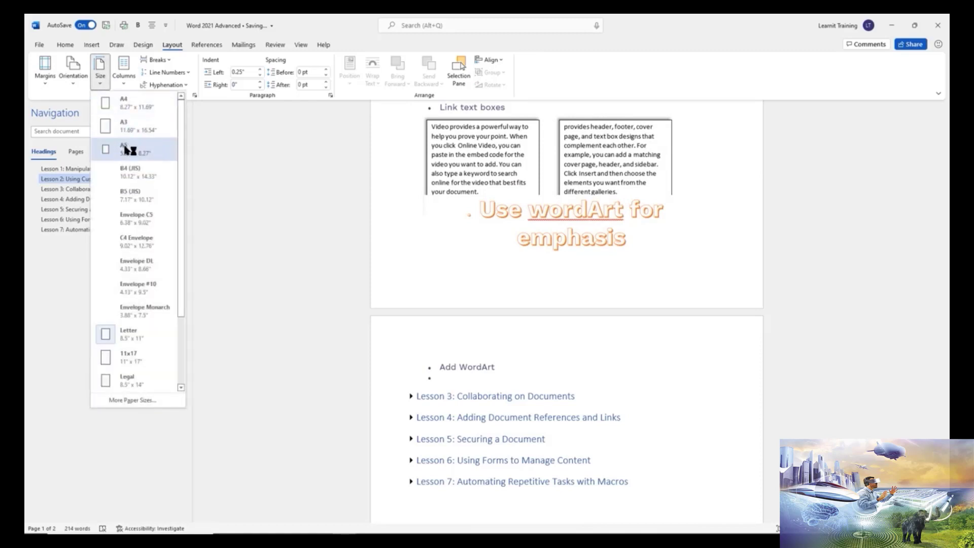
{"action": "left_click", "coordinate": [130, 382]}
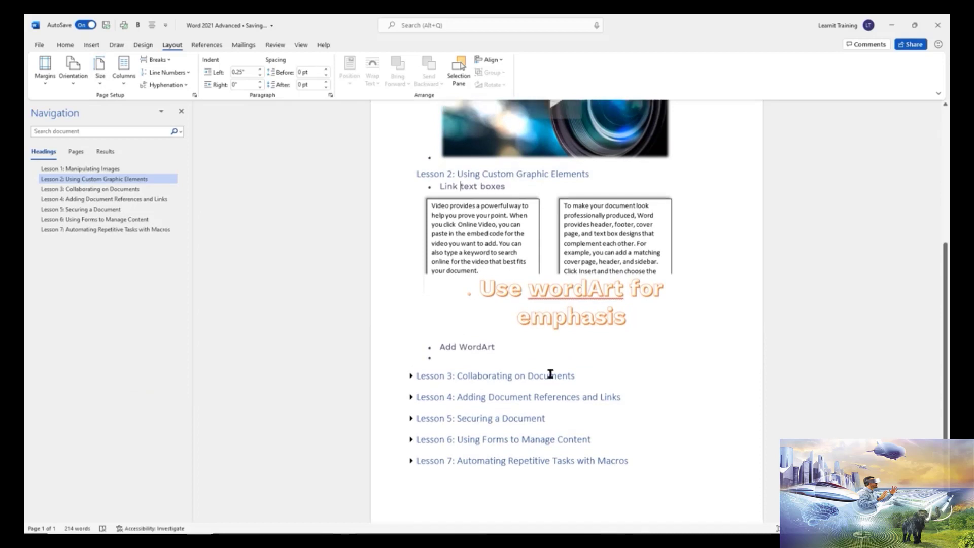
Move the WordArt directly beneath the Add WordArt bullet and shrink its frame in width and height
{"action": "left_click", "coordinate": [603, 330]}
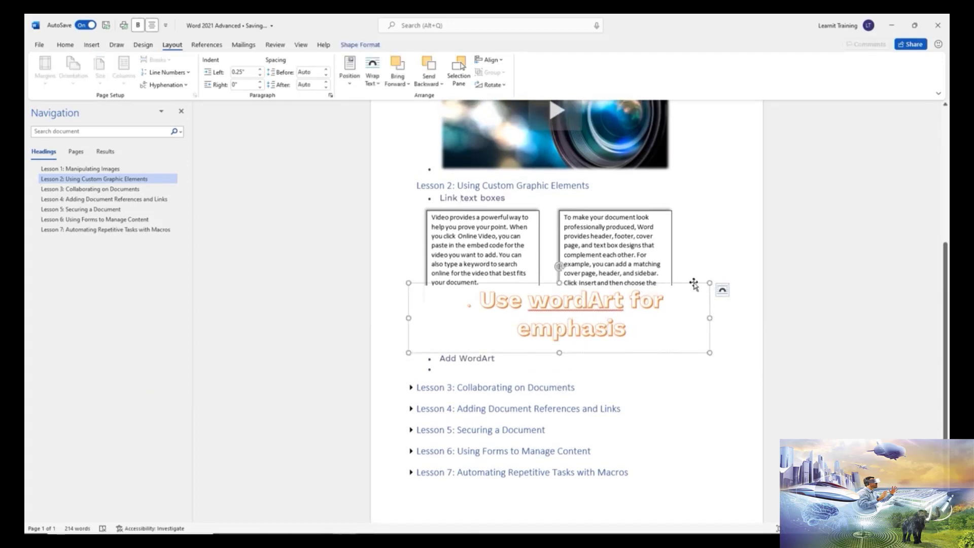
{"action": "left_click_drag", "start_coordinate": [693, 284], "coordinate": [712, 324]}
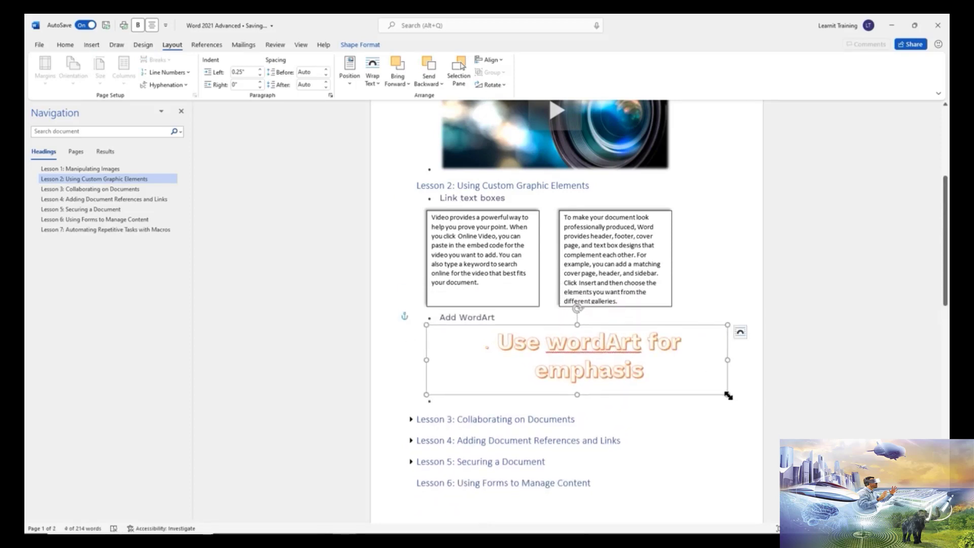
{"action": "left_click_drag", "start_coordinate": [729, 395], "coordinate": [680, 376]}
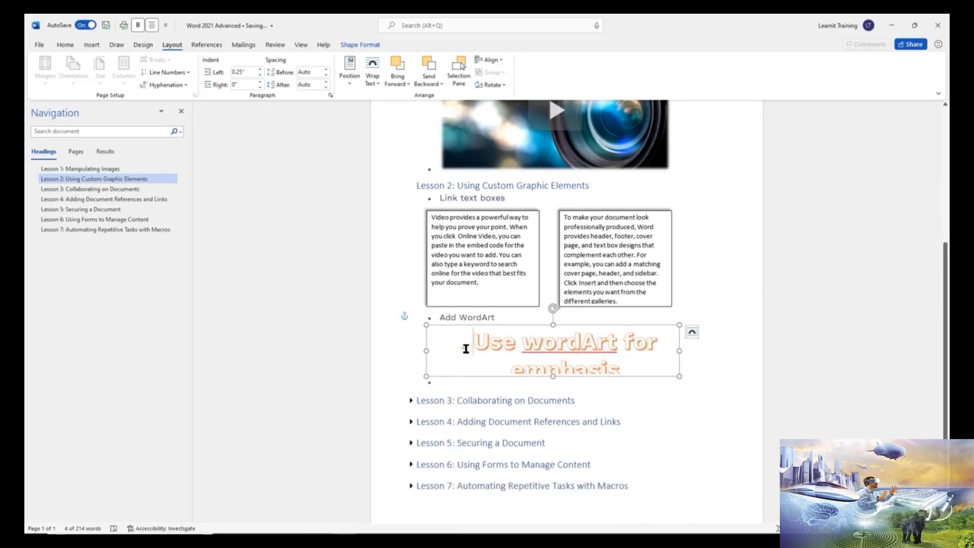
Remove the bullet formatting from the WordArt text
{"action": "left_click", "coordinate": [476, 345]}
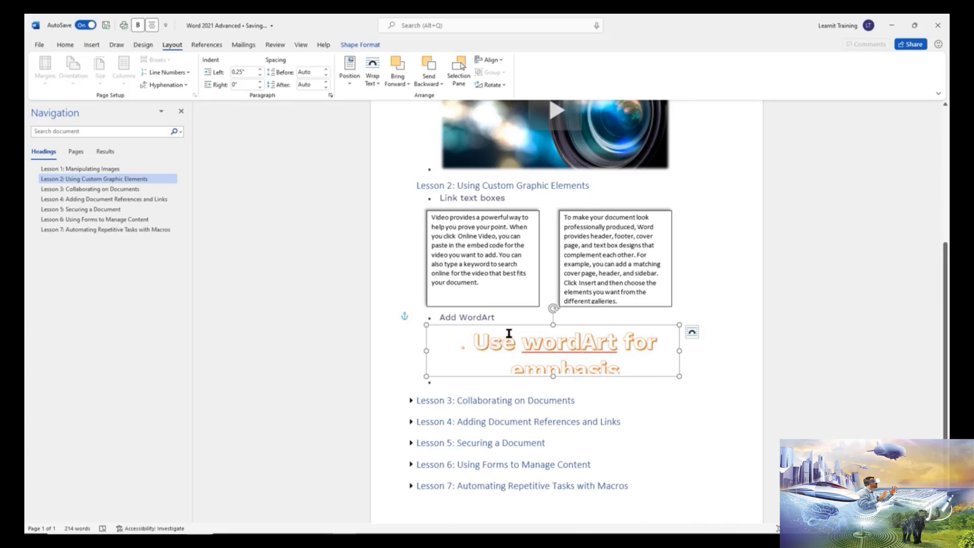
{"action": "left_click", "coordinate": [523, 325]}
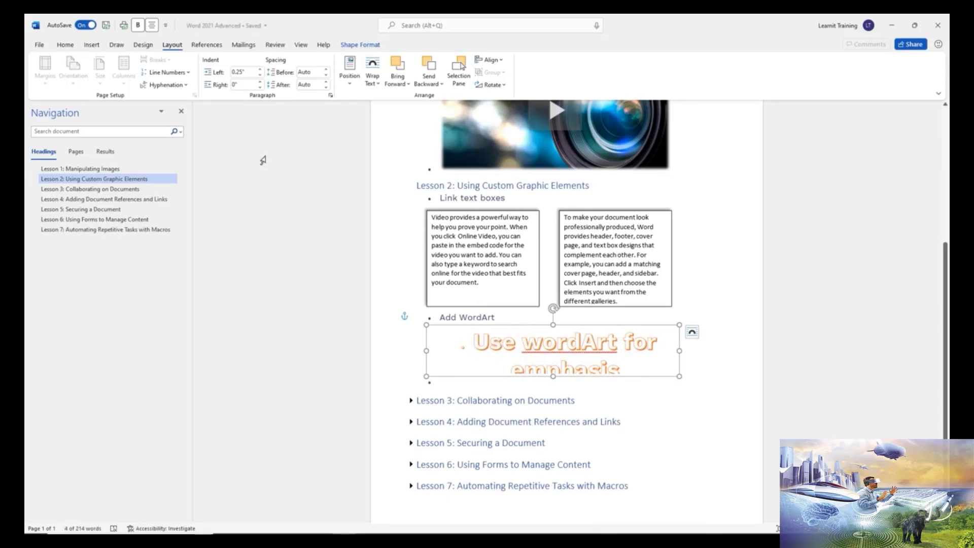
{"action": "left_click", "coordinate": [61, 45]}
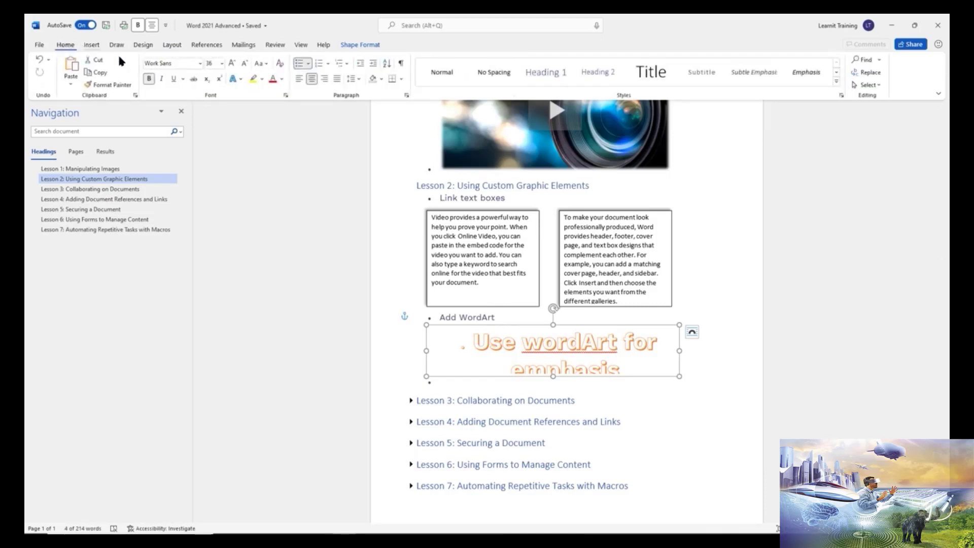
{"action": "left_click", "coordinate": [300, 64]}
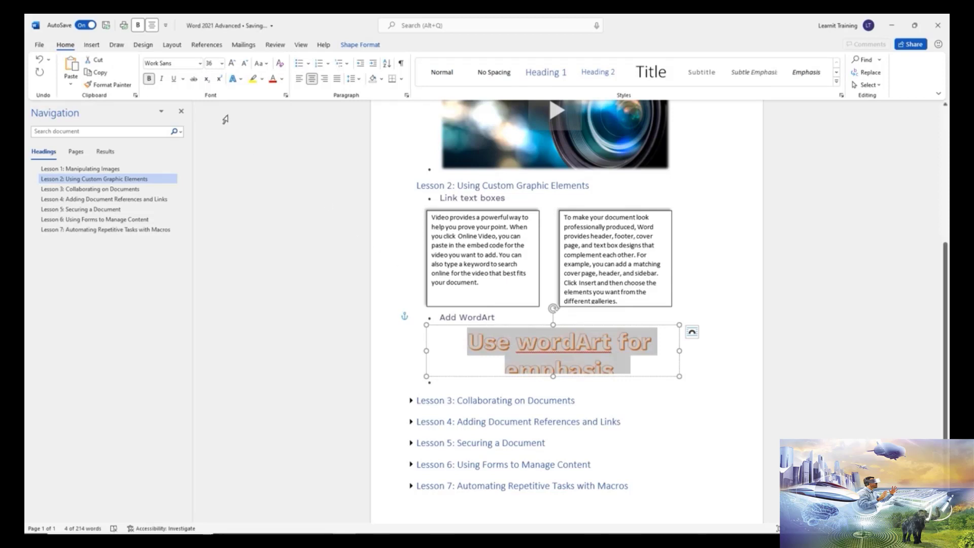
Try left alignment on the WordArt text, restore centre alignment, and reduce the font size to 26
{"action": "left_click", "coordinate": [299, 79]}
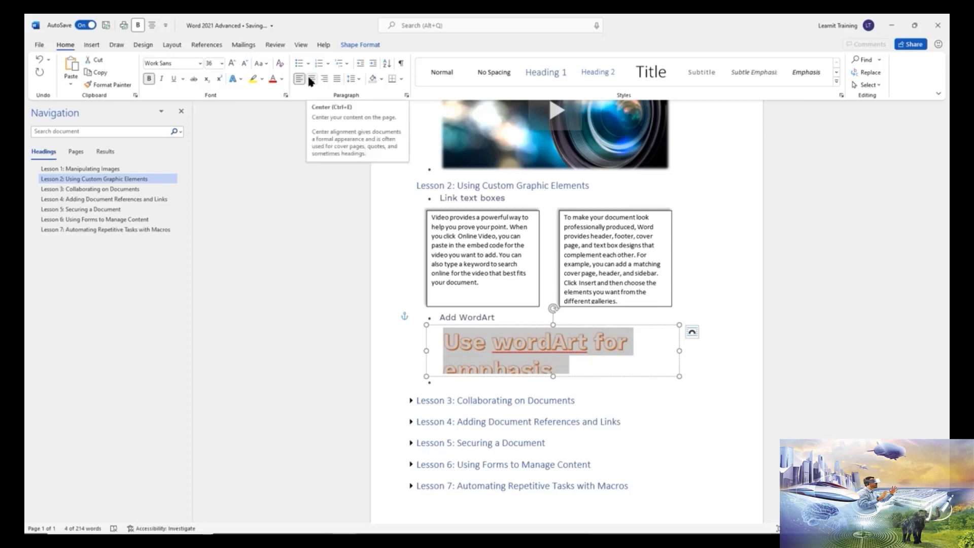
{"action": "left_click", "coordinate": [311, 79]}
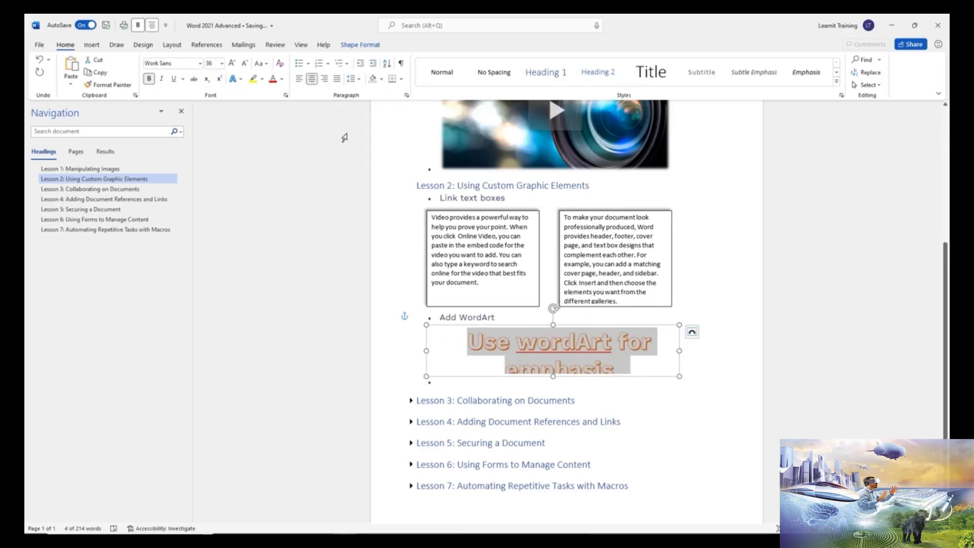
{"action": "left_click", "coordinate": [244, 63]}
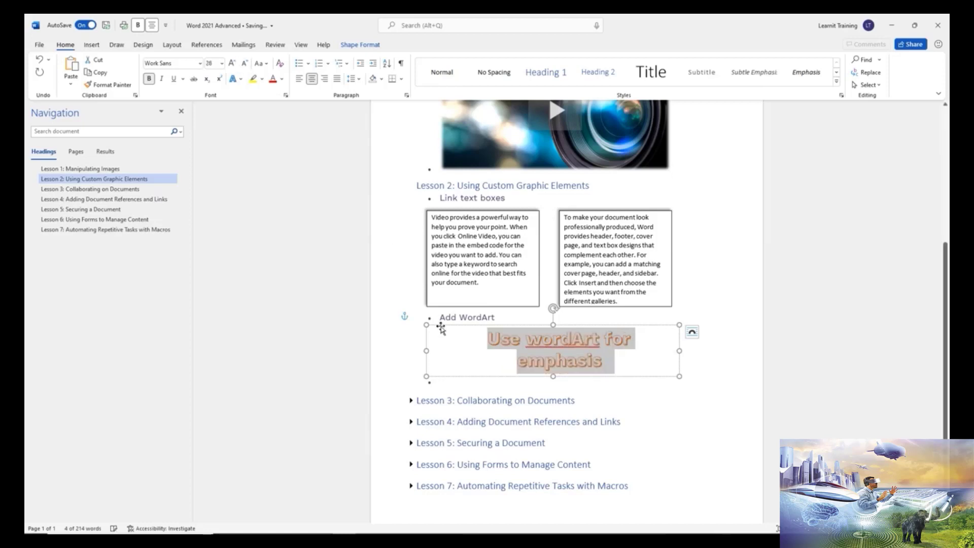
Widen the WordArt frame until its text fits on a single line, and reduce the frame's height
{"action": "left_click_drag", "start_coordinate": [424, 350], "coordinate": [414, 350]}
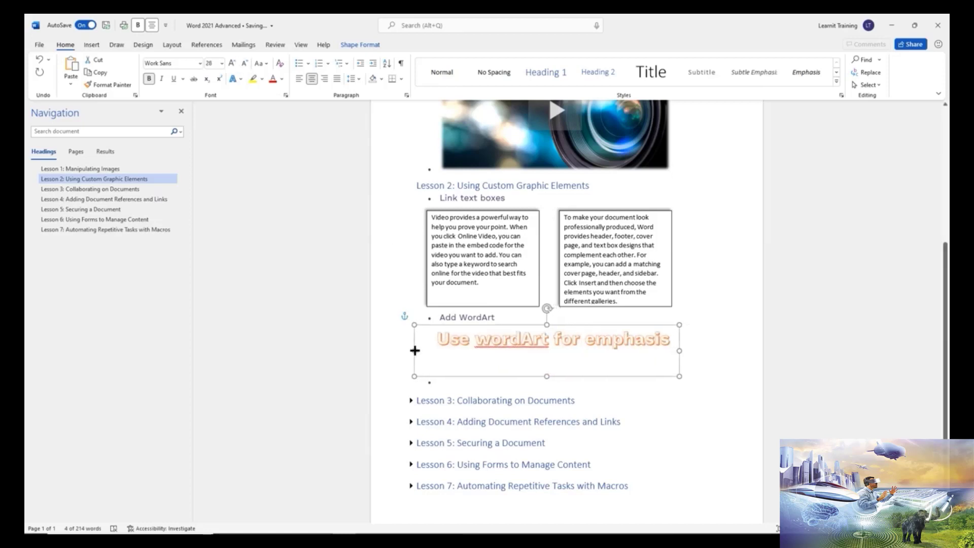
{"action": "left_click_drag", "start_coordinate": [547, 376], "coordinate": [546, 363]}
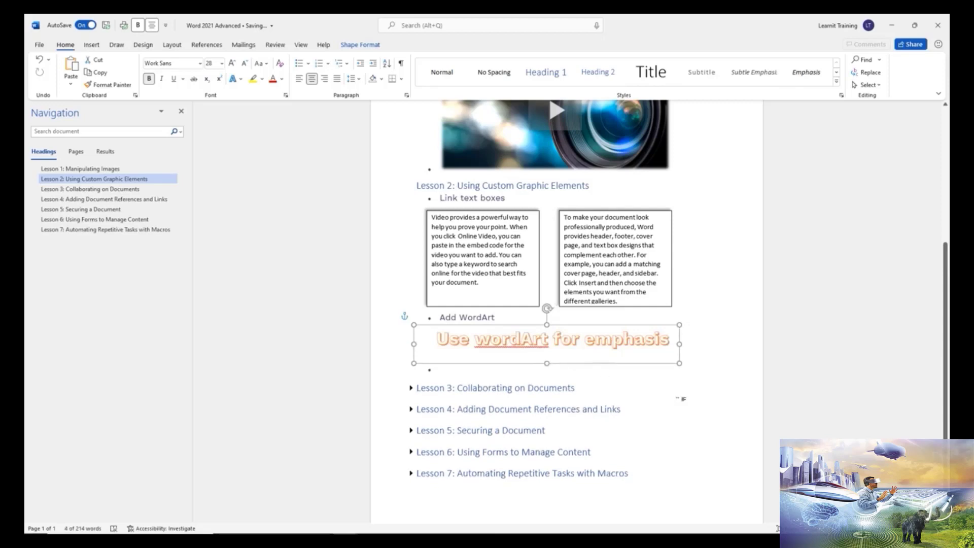
{"action": "left_click", "coordinate": [634, 401]}
Capitalise the lowercase w in the WordArt so that it reads "Use WordArt for emphasis"
{"action": "left_click", "coordinate": [497, 336]}
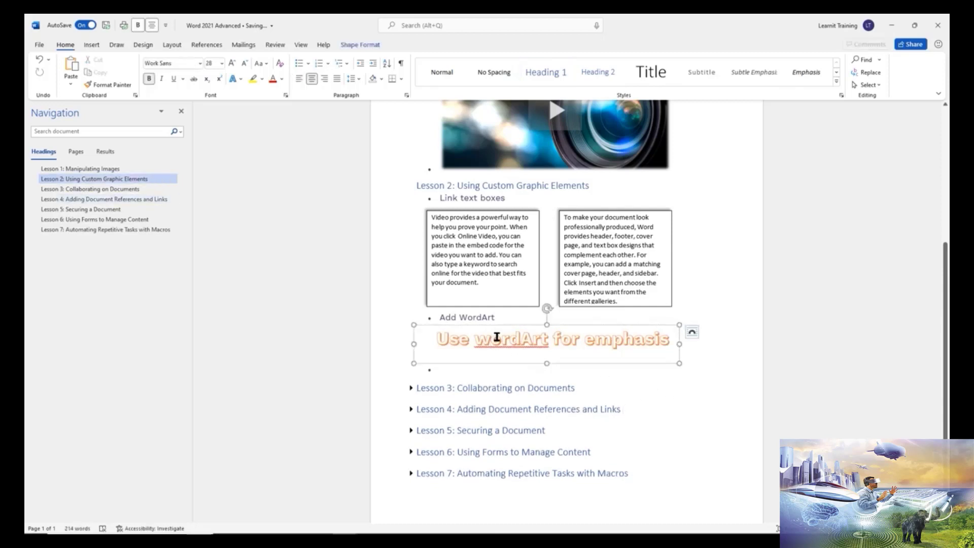
{"action": "key", "text": "BackSpace"}
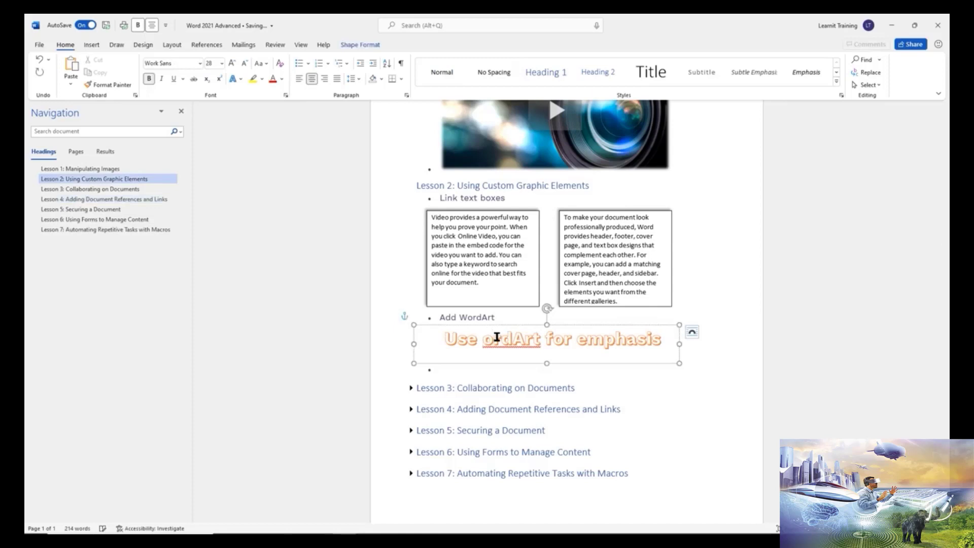
{"action": "type", "text": "W"}
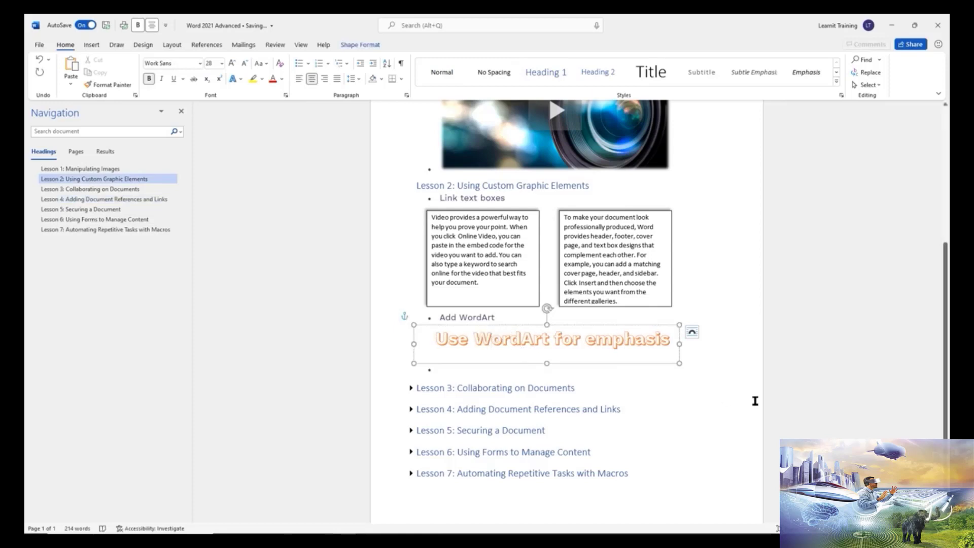
{"action": "left_click", "coordinate": [708, 390]}
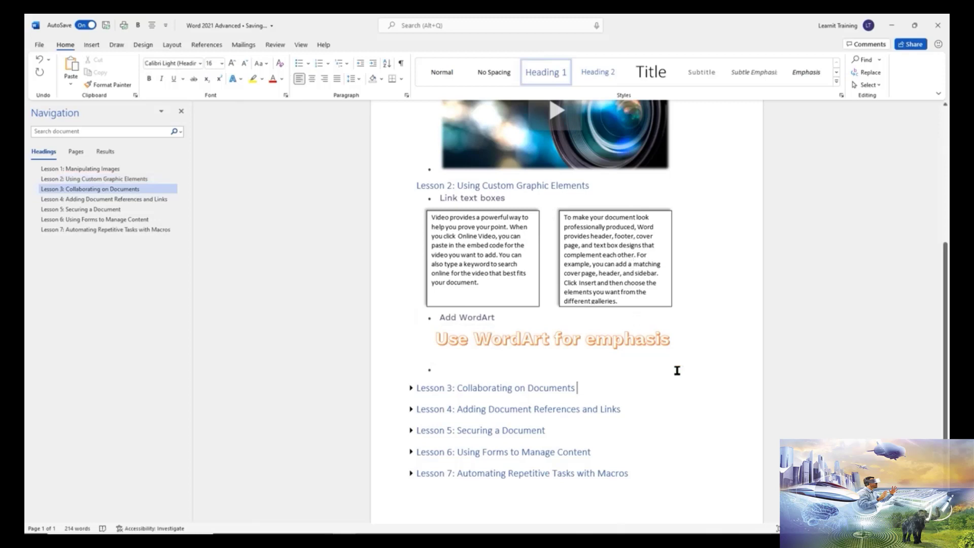
{"action": "left_click", "coordinate": [643, 339]}
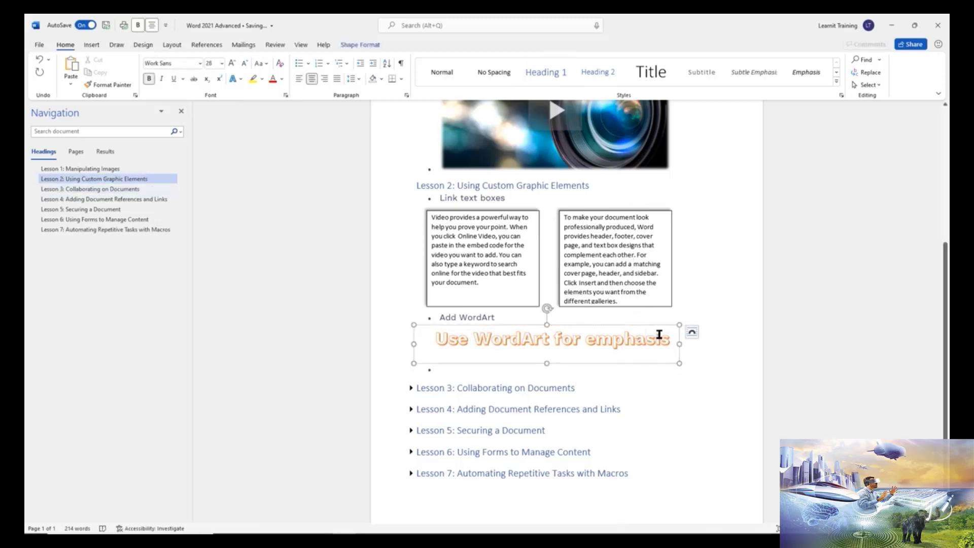
{"action": "left_click", "coordinate": [700, 409]}
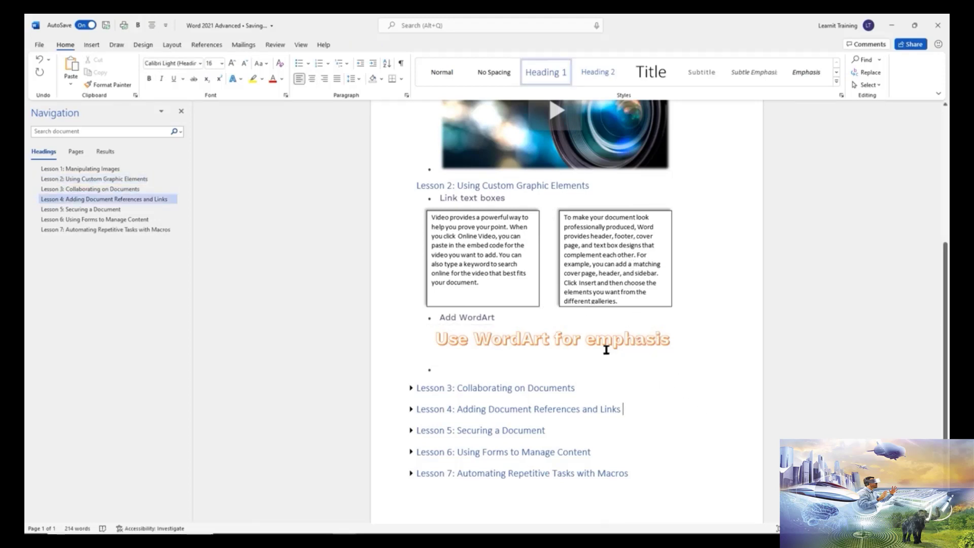
Apply an outer shadow shape effect that falls along the top and left edges of the WordArt frame
{"action": "left_click", "coordinate": [528, 338]}
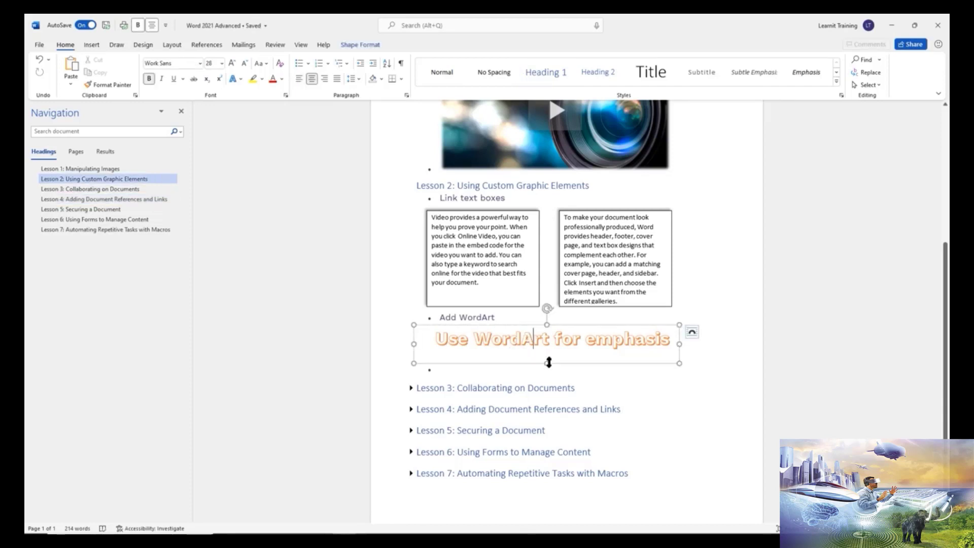
{"action": "left_click", "coordinate": [576, 325]}
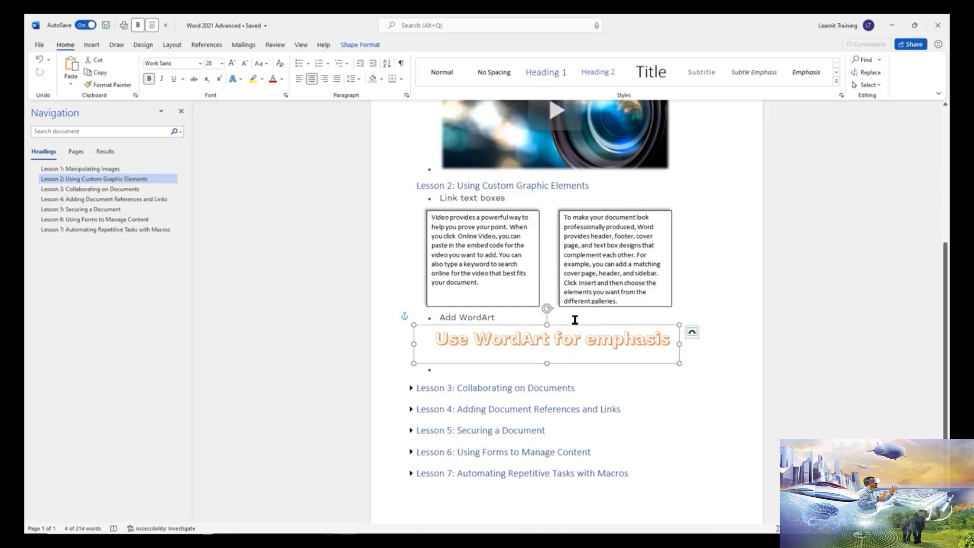
{"action": "left_click", "coordinate": [368, 45]}
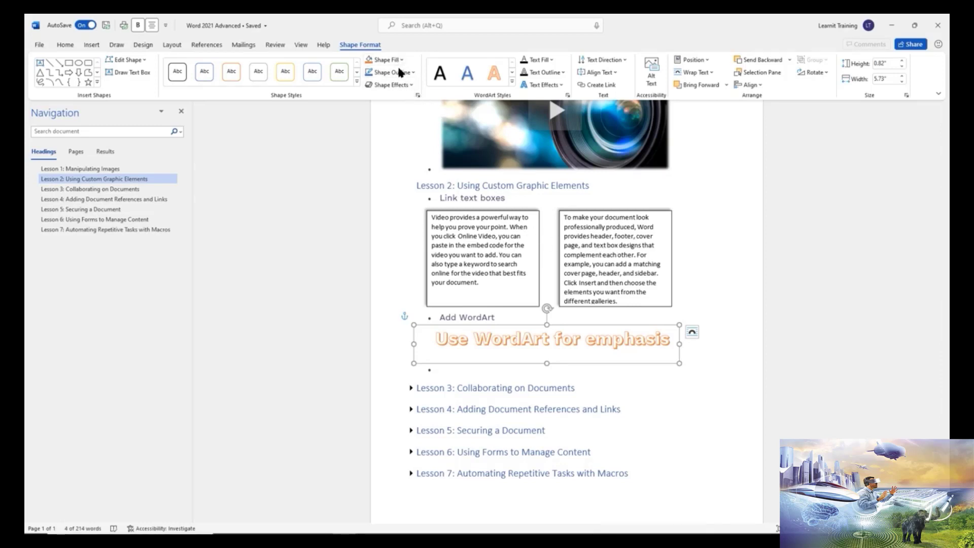
{"action": "left_click", "coordinate": [357, 72]}
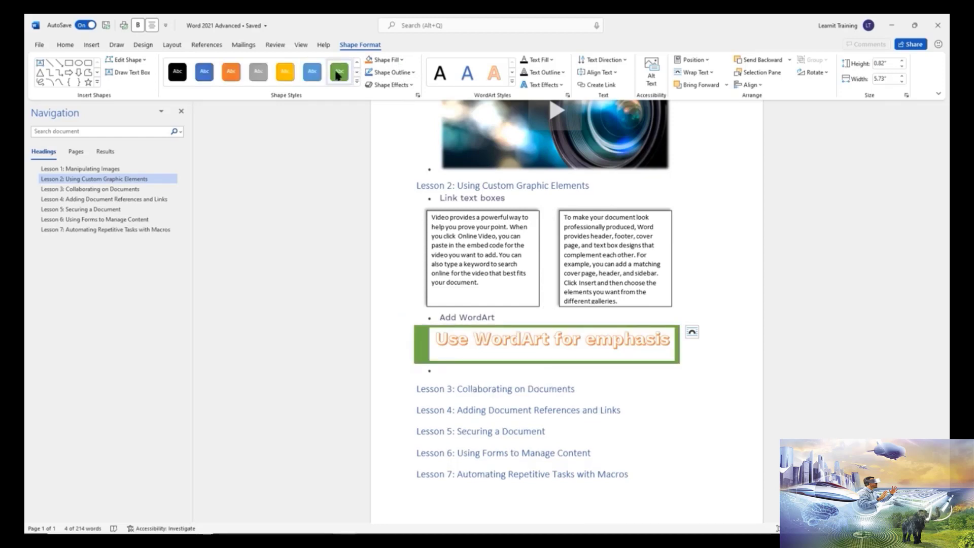
{"action": "left_click", "coordinate": [284, 74]}
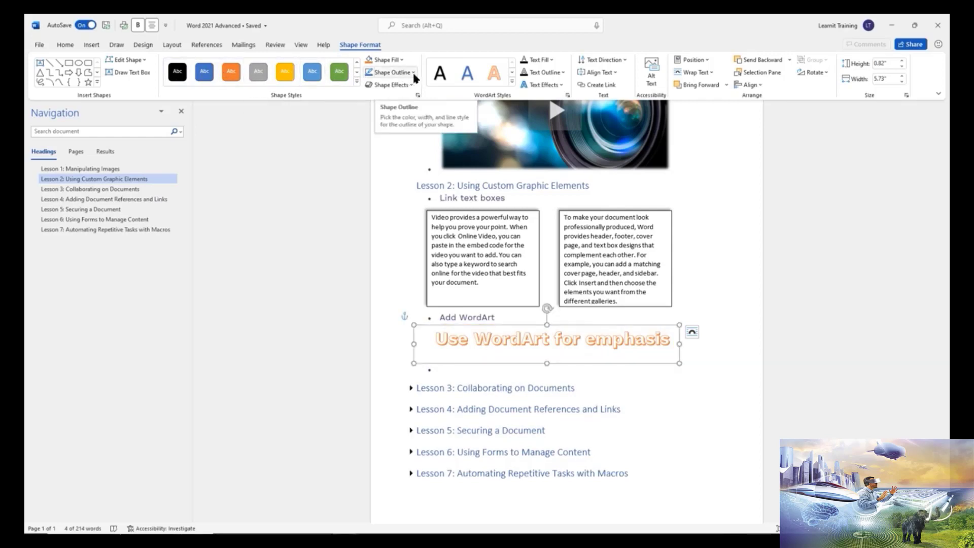
{"action": "left_click", "coordinate": [411, 85]}
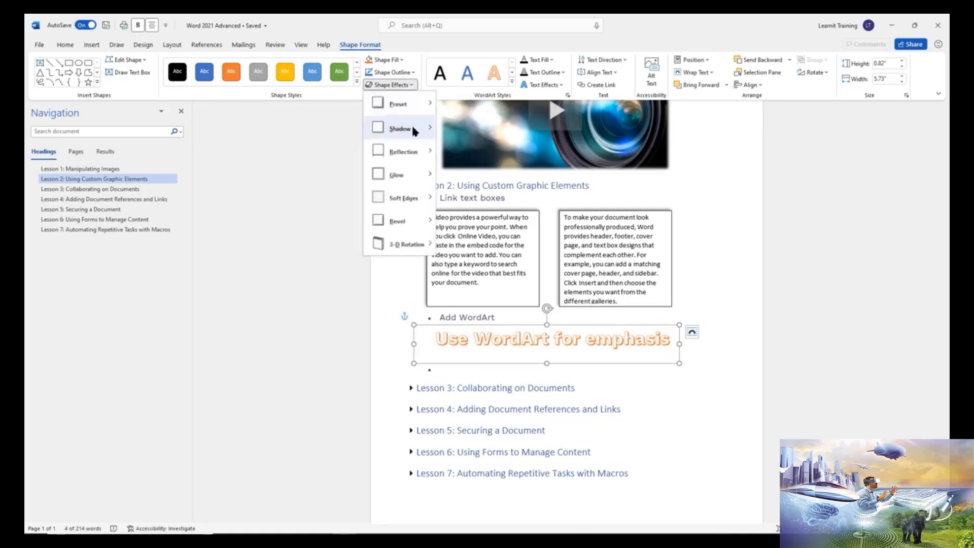
{"action": "mouse_move", "coordinate": [412, 127]}
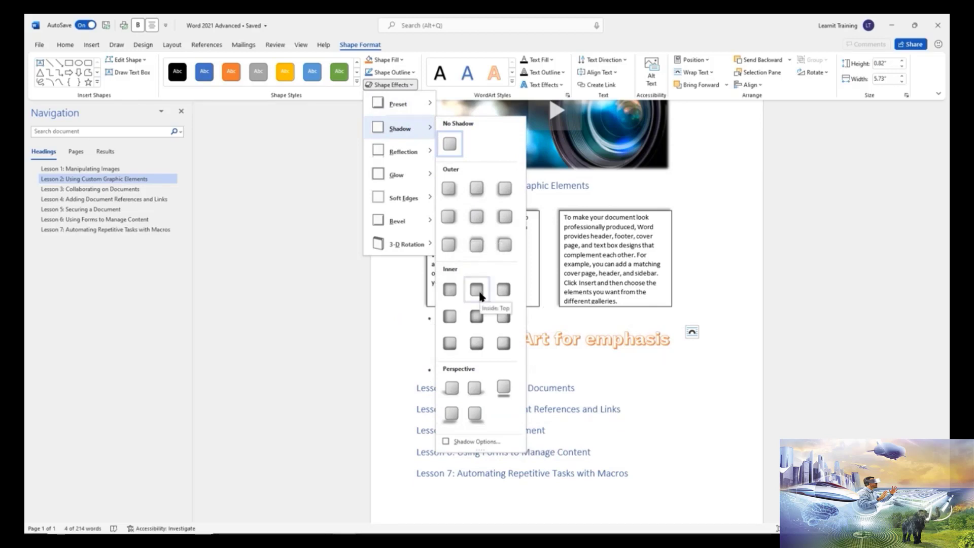
{"action": "left_click", "coordinate": [500, 247]}
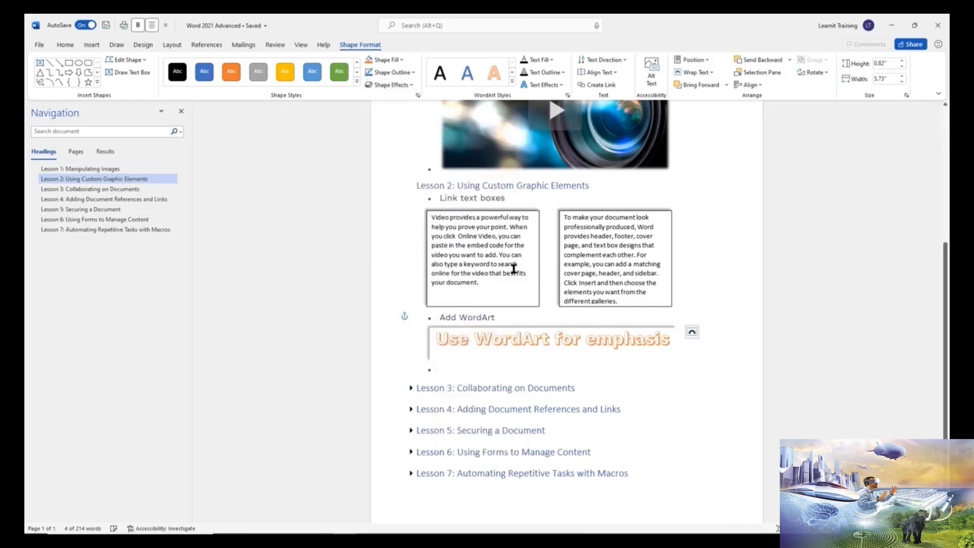
{"action": "left_click", "coordinate": [709, 416]}
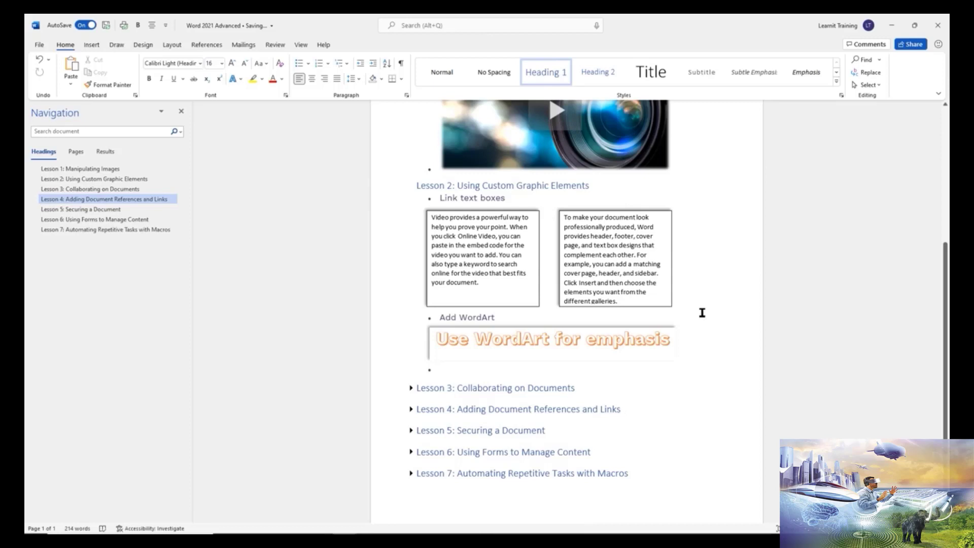
Enter "Drawing tool" in the empty bullet beneath the WordArt and start a new bullet below it
{"action": "key", "text": "alt+Tab"}
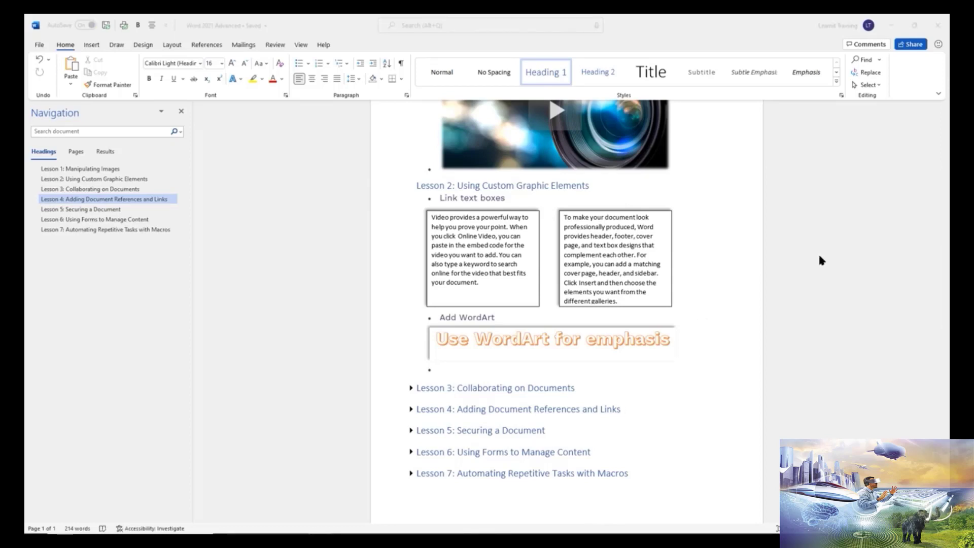
{"action": "left_click", "coordinate": [460, 370]}
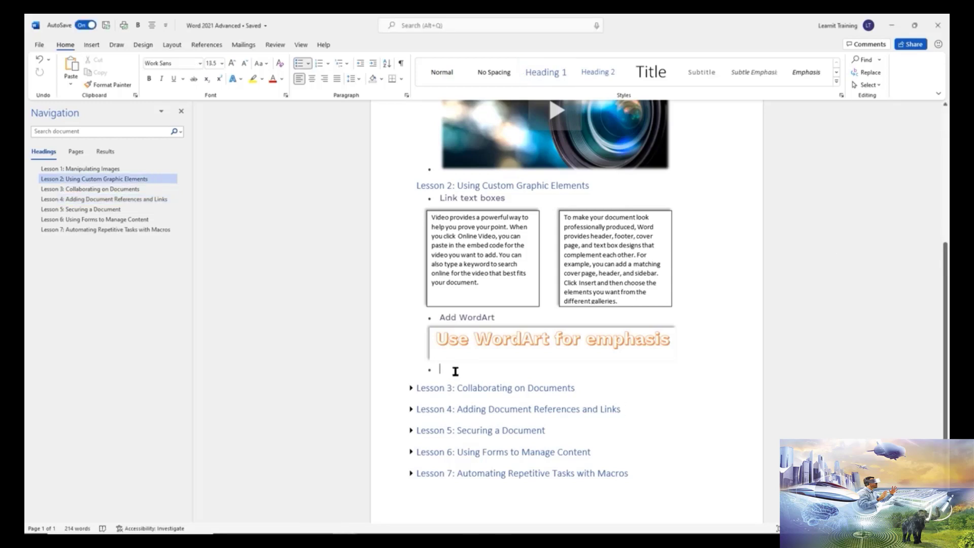
{"action": "type", "text": "Drawing tool"}
{"action": "key", "text": "Return"}
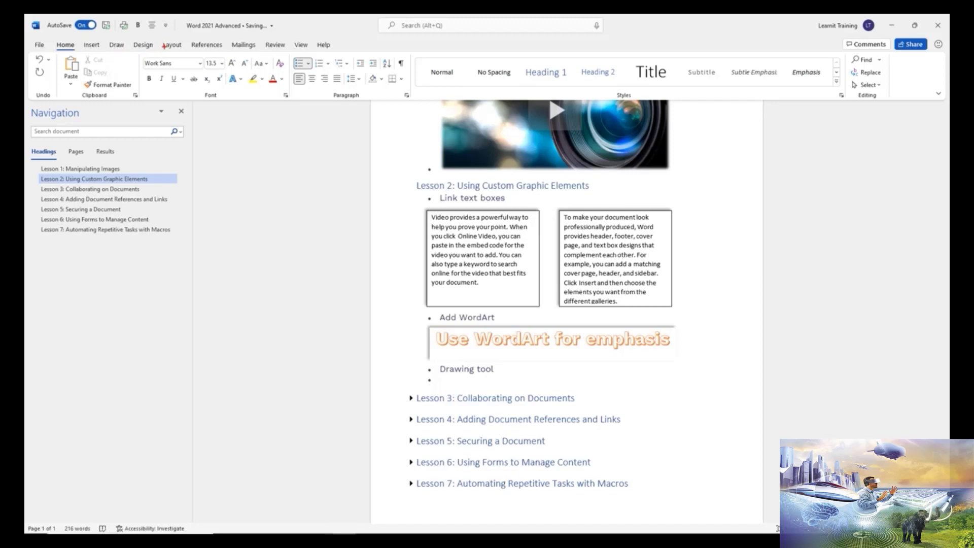
Try switching the freehand drawing mode on and off
{"action": "left_click_drag", "start_coordinate": [103, 38], "coordinate": [131, 56]}
{"action": "left_click", "coordinate": [117, 44]}
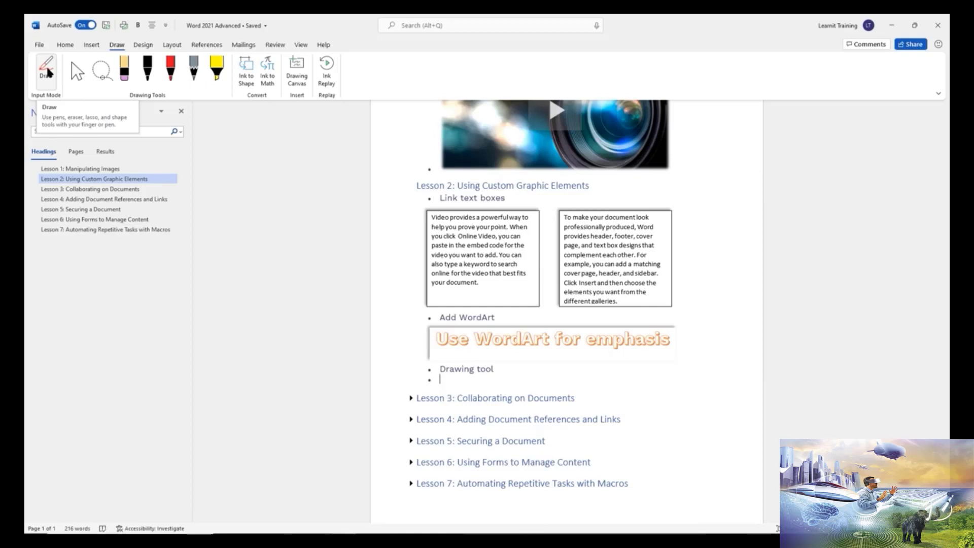
{"action": "left_click", "coordinate": [48, 72]}
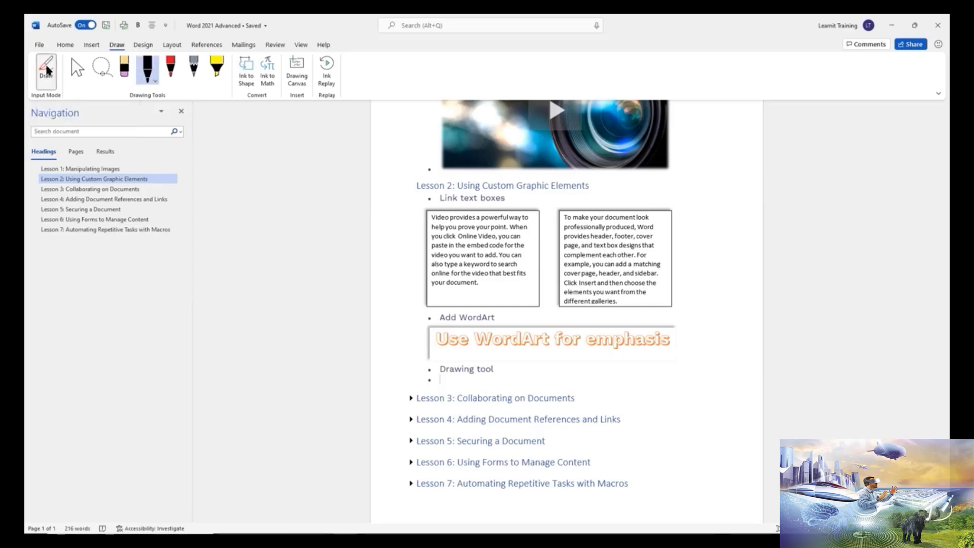
{"action": "left_click", "coordinate": [46, 71]}
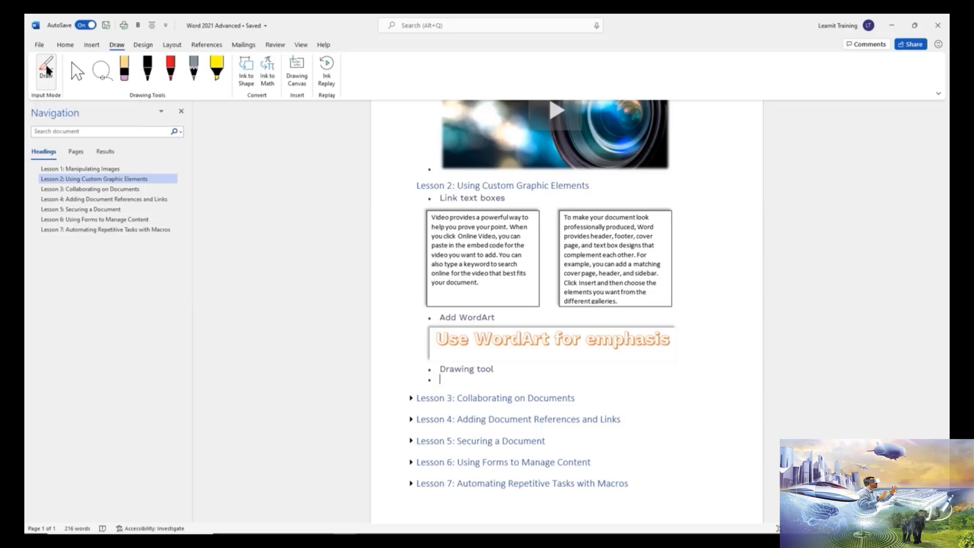
{"action": "left_click", "coordinate": [48, 71]}
{"action": "left_click", "coordinate": [51, 75]}
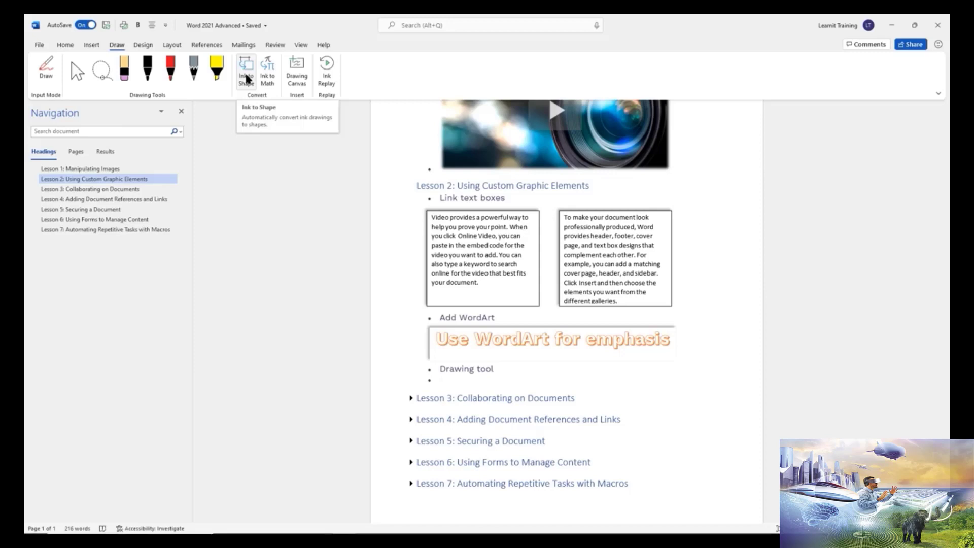
Insert a drawing canvas at the empty bullet below Drawing tool
{"action": "left_click", "coordinate": [298, 73]}
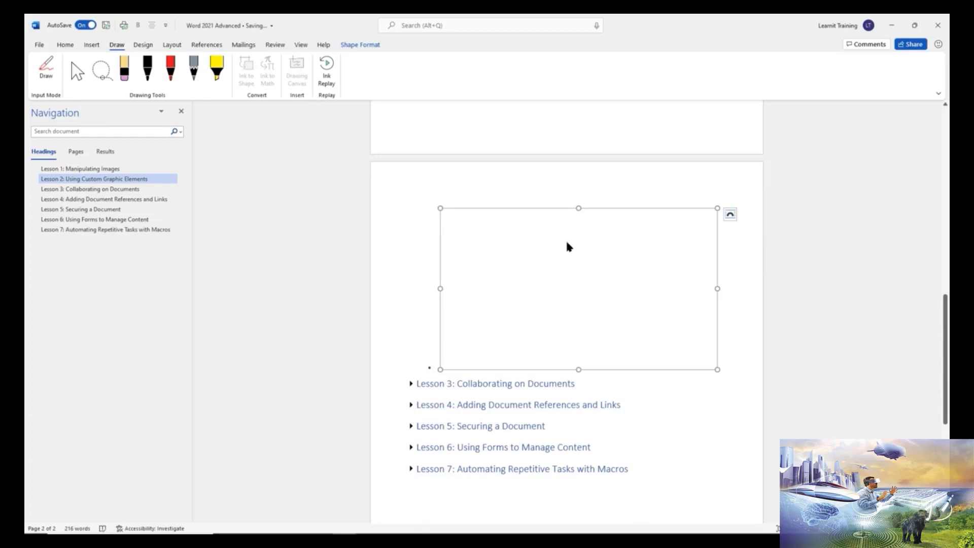
{"action": "scroll", "coordinate": [567, 246], "scroll_direction": "up", "scroll_amount": 7}
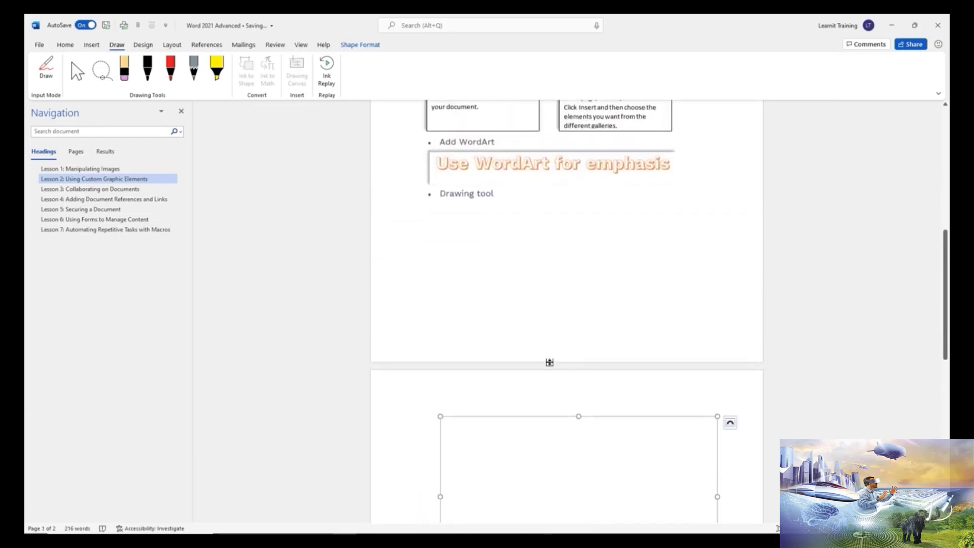
{"action": "scroll", "coordinate": [566, 331], "scroll_direction": "down", "scroll_amount": 3}
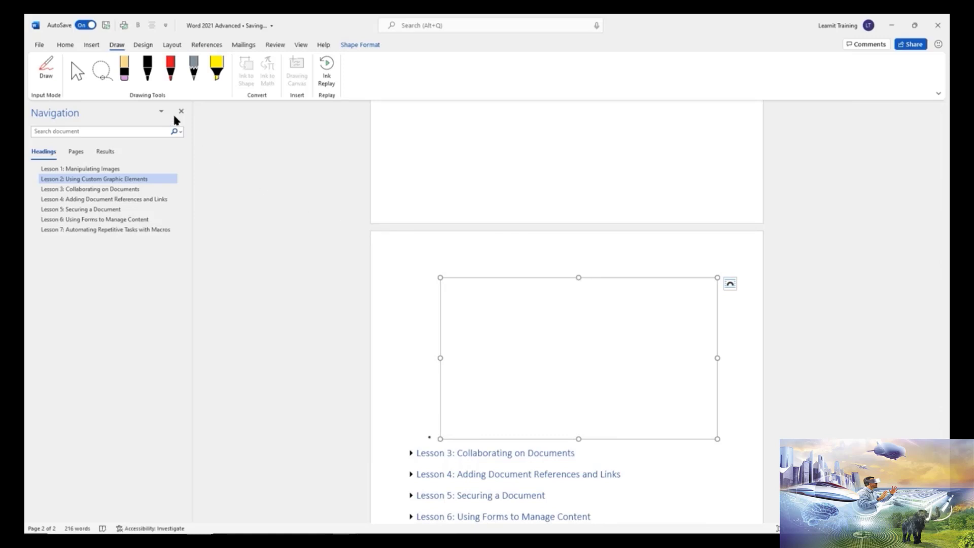
Handwrite "Pen" with the black pen in the canvas's upper left corner, and again beside it with the red pen
{"action": "left_click", "coordinate": [147, 68]}
{"action": "left_click", "coordinate": [147, 68]}
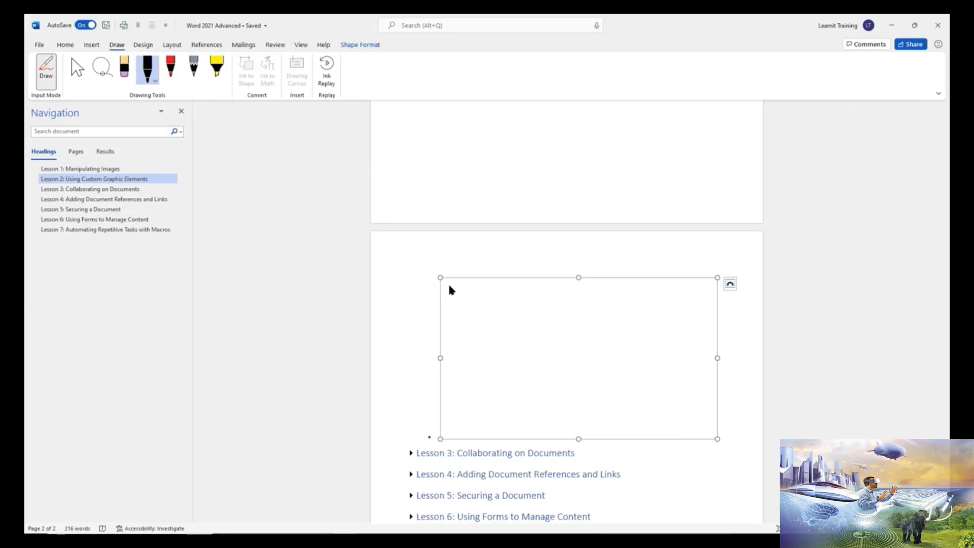
{"action": "mouse_move", "coordinate": [448, 285]}
{"action": "left_mouse_down"}
{"action": "mouse_move", "coordinate": [446, 311]}
{"action": "mouse_move", "coordinate": [467, 293]}
{"action": "mouse_move", "coordinate": [460, 300]}
{"action": "mouse_move", "coordinate": [476, 308]}
{"action": "mouse_move", "coordinate": [482, 292]}
{"action": "mouse_move", "coordinate": [493, 308]}
{"action": "left_mouse_up"}
{"action": "left_click", "coordinate": [167, 72]}
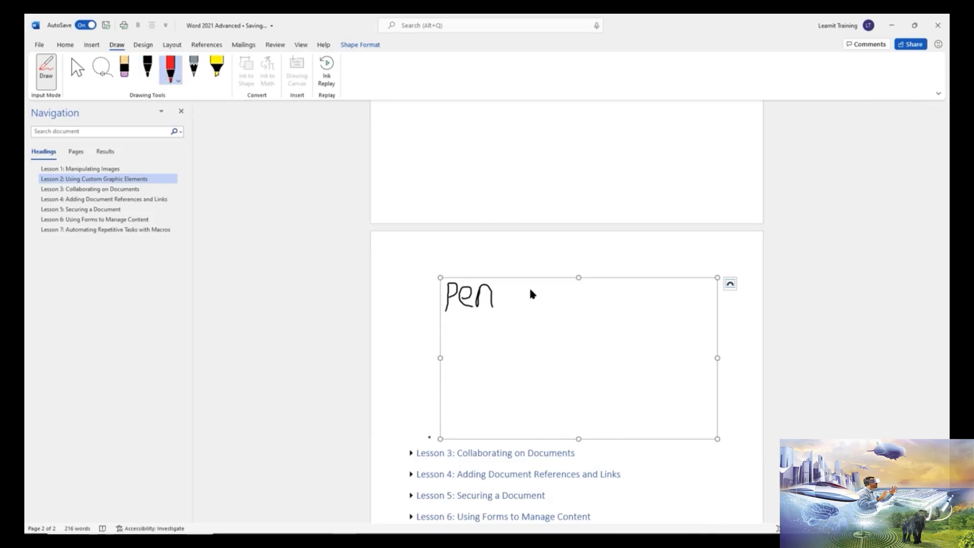
{"action": "mouse_move", "coordinate": [528, 283]}
{"action": "left_mouse_down"}
{"action": "mouse_move", "coordinate": [530, 310]}
{"action": "mouse_move", "coordinate": [535, 282]}
{"action": "mouse_move", "coordinate": [531, 299]}
{"action": "mouse_move", "coordinate": [580, 305]}
{"action": "left_mouse_up"}
Set the red pen to the second-thickest line and the gold textured colour, and handwrite a third "Pen" on the same row
{"action": "left_click", "coordinate": [177, 84]}
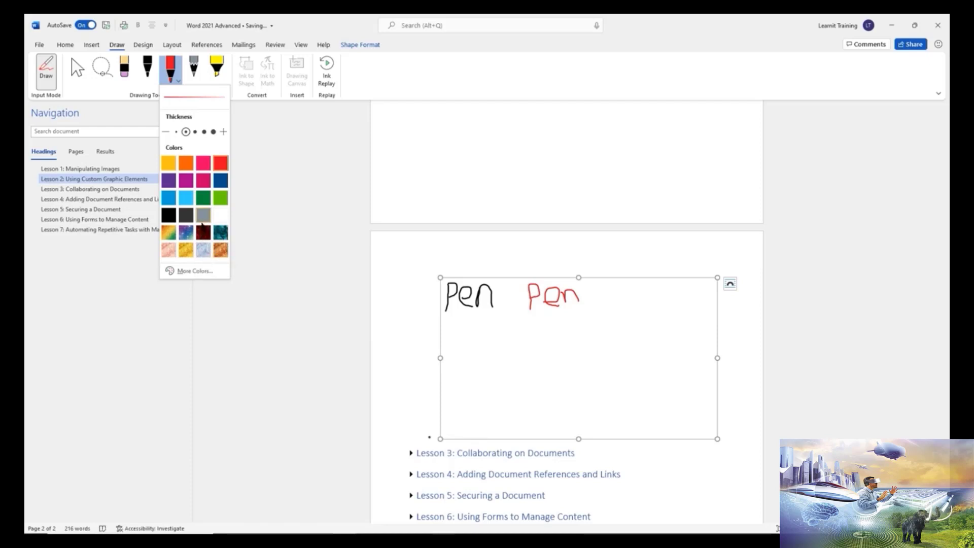
{"action": "left_click", "coordinate": [204, 133]}
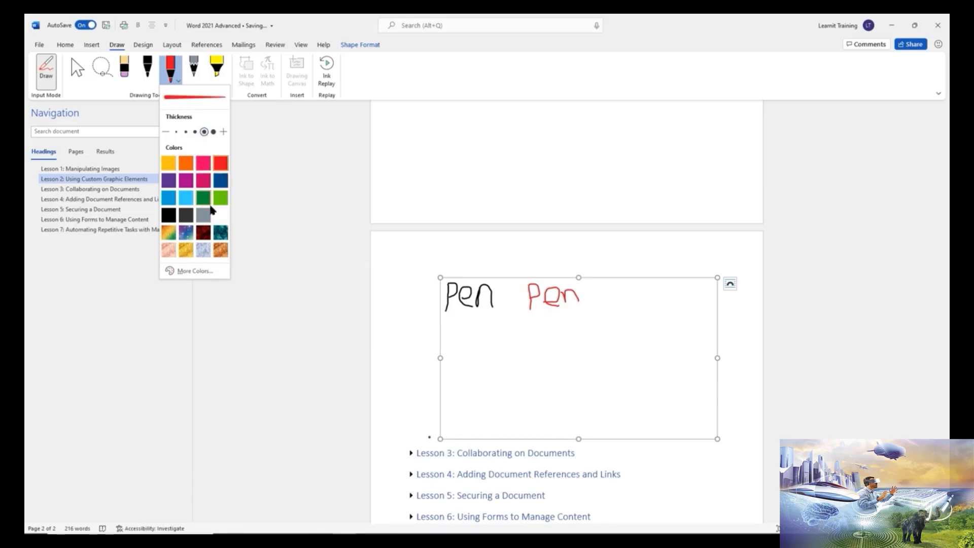
{"action": "left_click", "coordinate": [187, 252]}
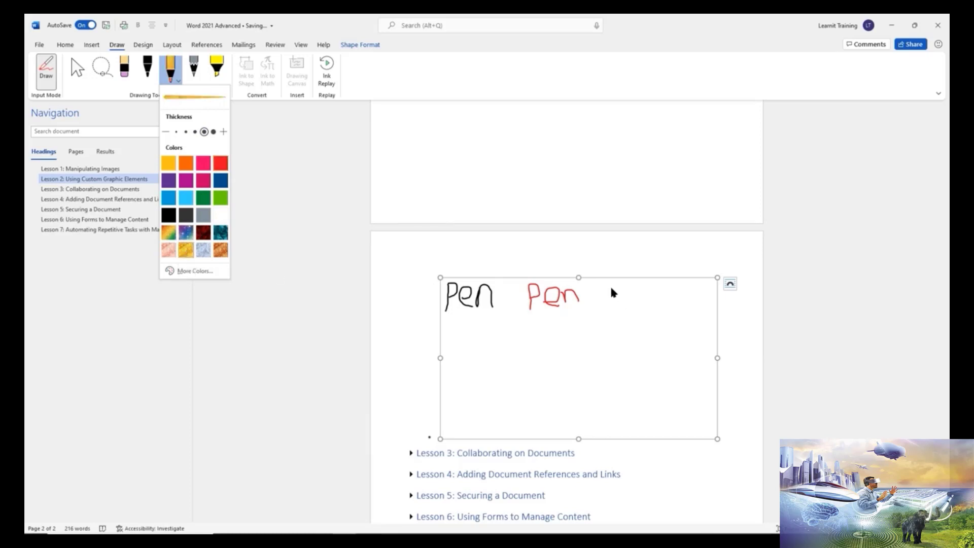
{"action": "left_click", "coordinate": [610, 284]}
{"action": "mouse_move", "coordinate": [611, 287]}
{"action": "left_mouse_down"}
{"action": "mouse_move", "coordinate": [613, 317]}
{"action": "mouse_move", "coordinate": [628, 300]}
{"action": "mouse_move", "coordinate": [649, 312]}
{"action": "mouse_move", "coordinate": [668, 291]}
{"action": "left_mouse_up"}
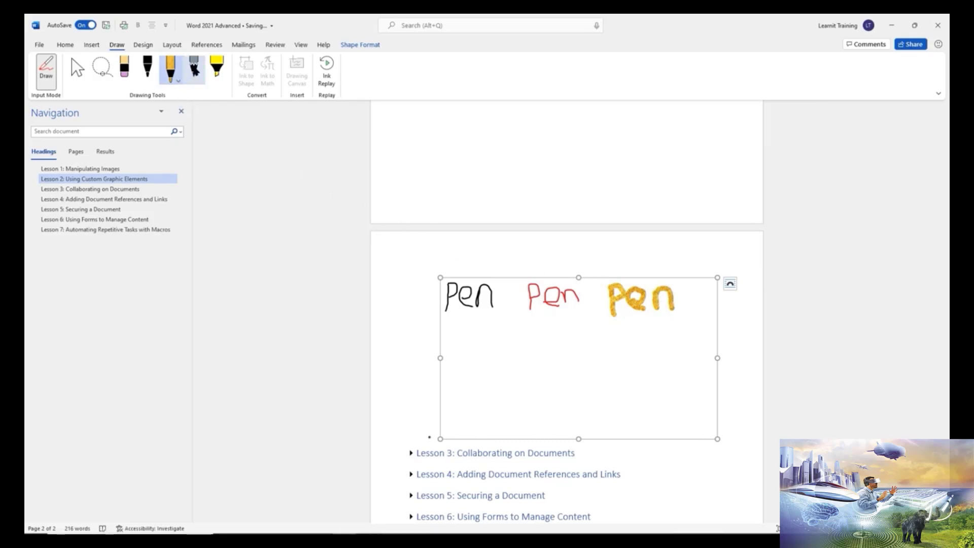
Handwrite "Pencil" with the grey pencil in the canvas, below the black "Pen"
{"action": "left_click", "coordinate": [197, 76]}
{"action": "left_click", "coordinate": [202, 84]}
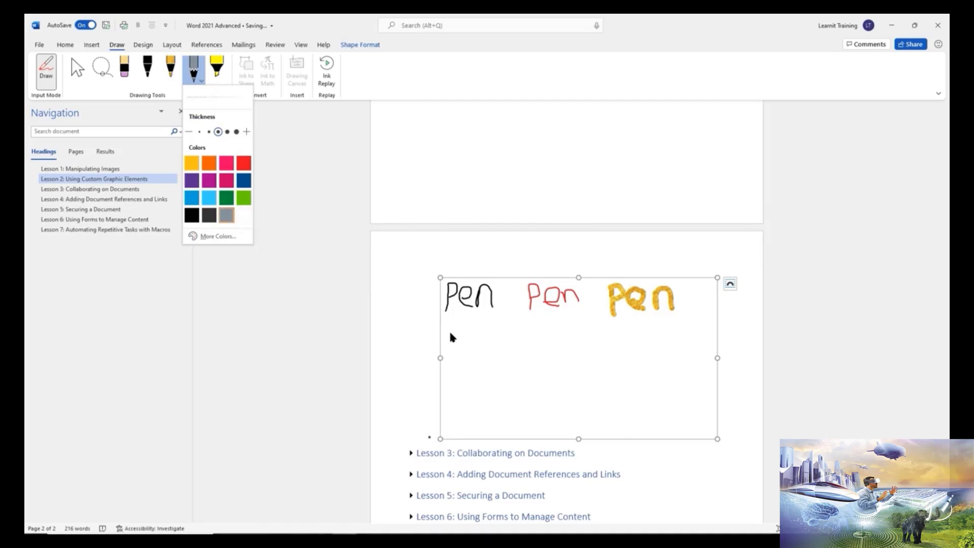
{"action": "left_click_drag", "start_coordinate": [450, 330], "coordinate": [452, 354]}
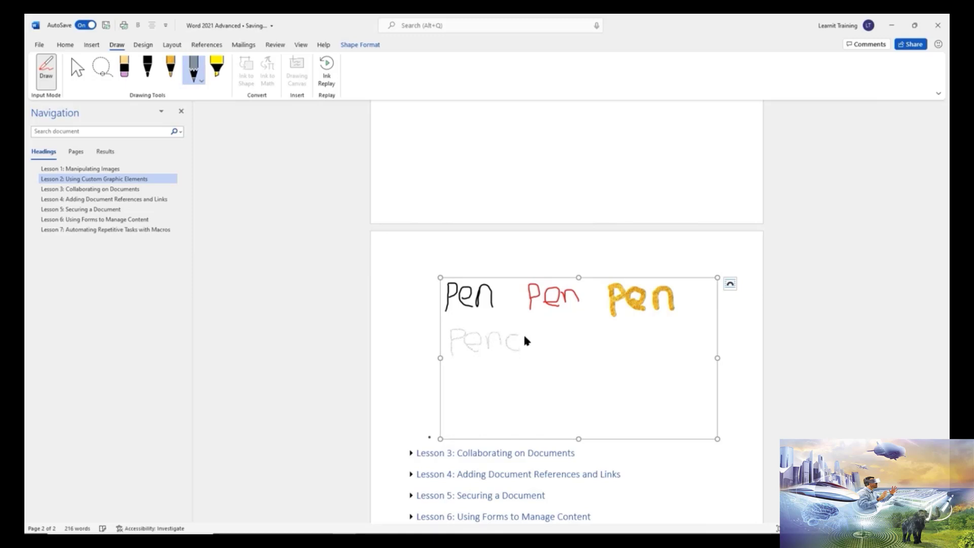
{"action": "left_click_drag", "start_coordinate": [527, 336], "coordinate": [526, 349]}
Set the pencil colour to dark blue and handwrite a second "Pencil" beside the grey one
{"action": "left_click", "coordinate": [201, 81]}
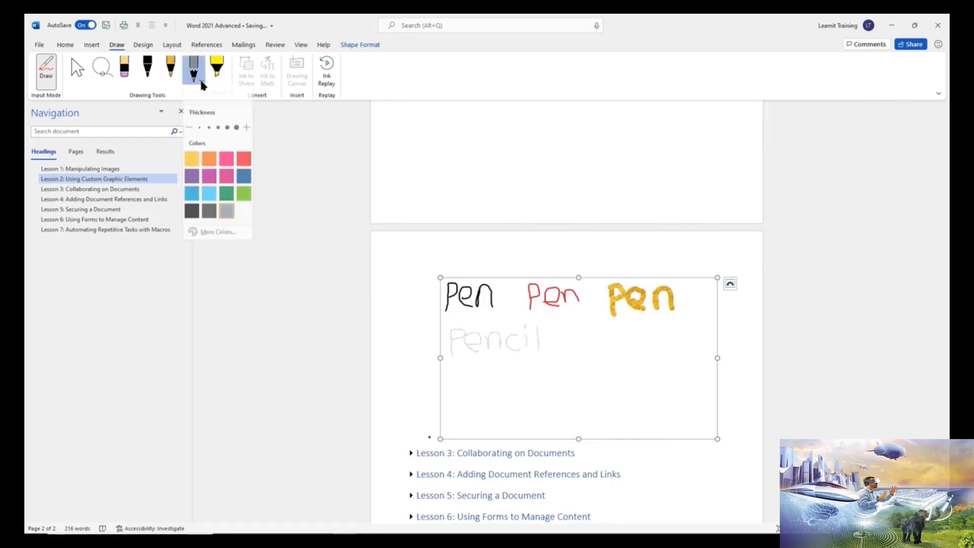
{"action": "left_click", "coordinate": [244, 182]}
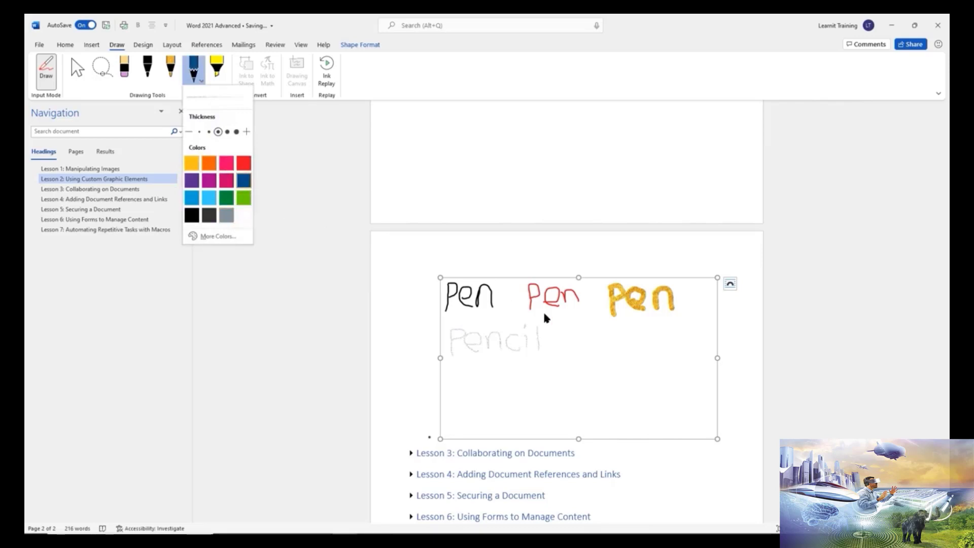
{"action": "left_click", "coordinate": [566, 339]}
{"action": "mouse_move", "coordinate": [567, 355]}
{"action": "left_mouse_down"}
{"action": "mouse_move", "coordinate": [562, 331]}
{"action": "mouse_move", "coordinate": [567, 340]}
{"action": "mouse_move", "coordinate": [591, 336]}
{"action": "left_mouse_up"}
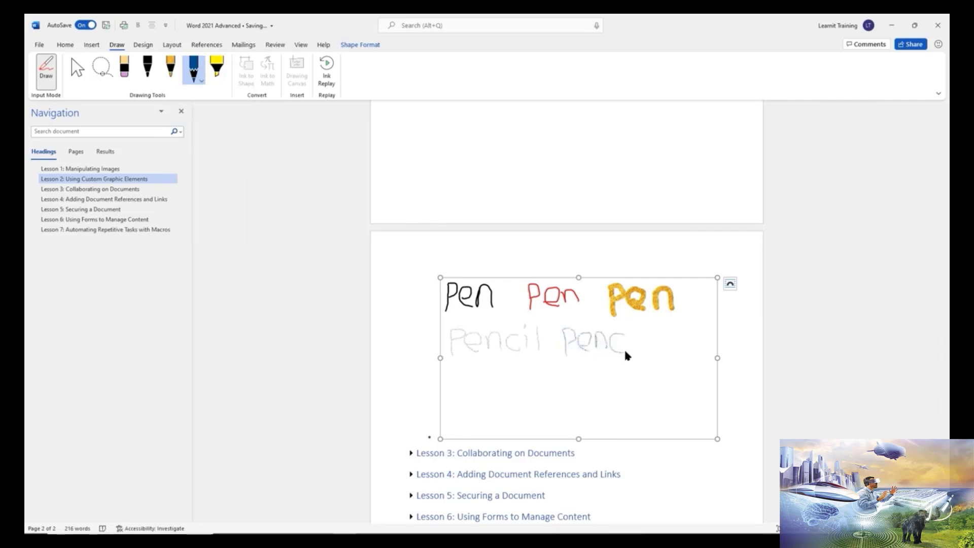
{"action": "left_click_drag", "start_coordinate": [631, 351], "coordinate": [630, 332]}
Set the highlighter to bright green, draw a stroke across the red "Pen", and underline both "Pencil" words
{"action": "left_click", "coordinate": [198, 81]}
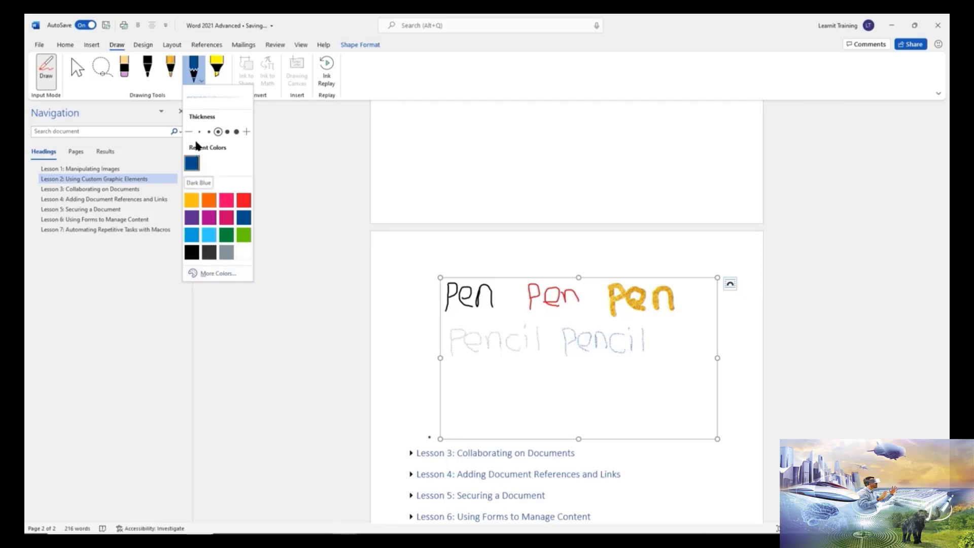
{"action": "left_click", "coordinate": [216, 68]}
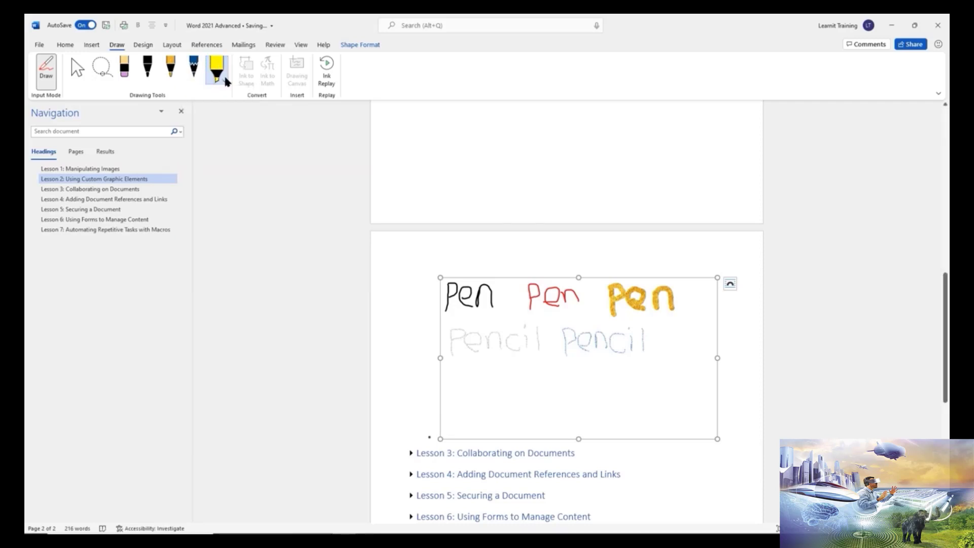
{"action": "left_click", "coordinate": [218, 71]}
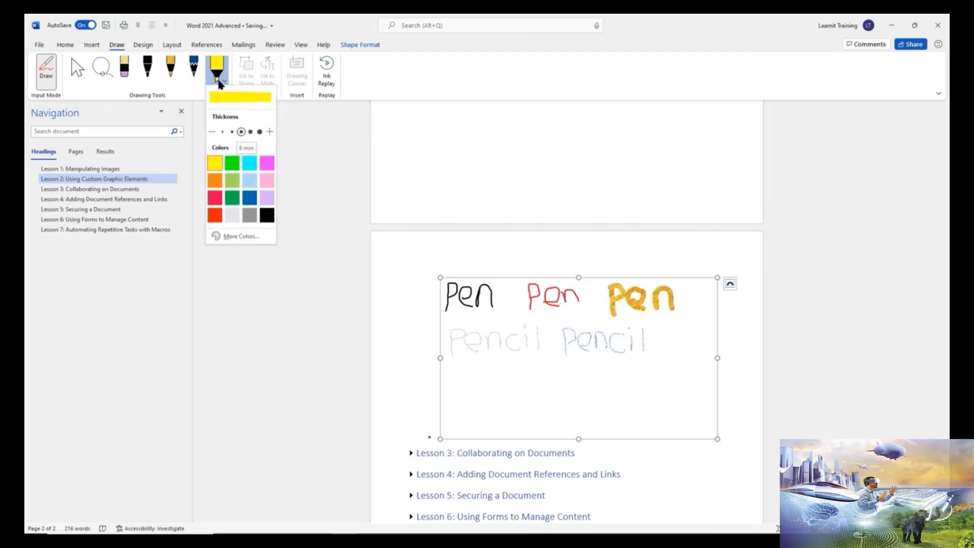
{"action": "left_click", "coordinate": [232, 163]}
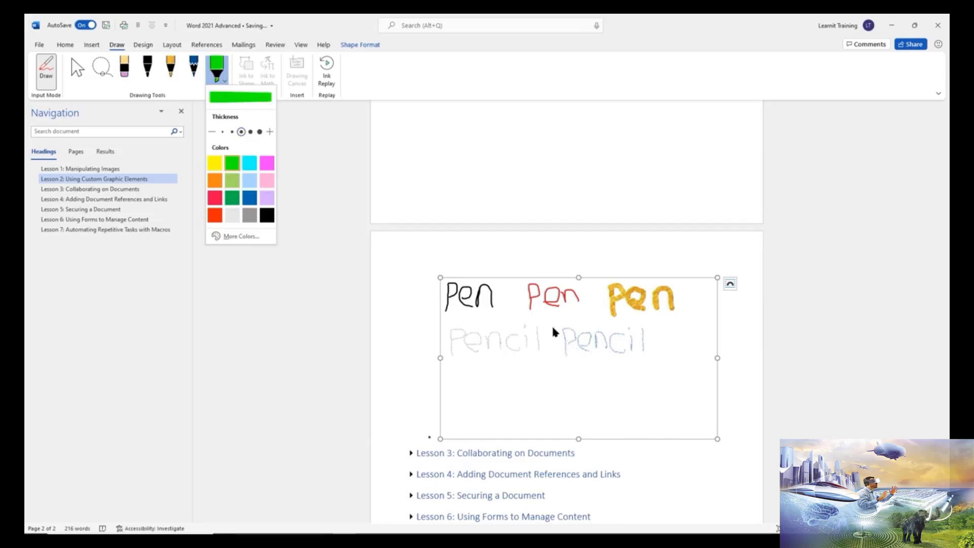
{"action": "left_click", "coordinate": [508, 293]}
{"action": "left_click_drag", "start_coordinate": [507, 293], "coordinate": [580, 296]}
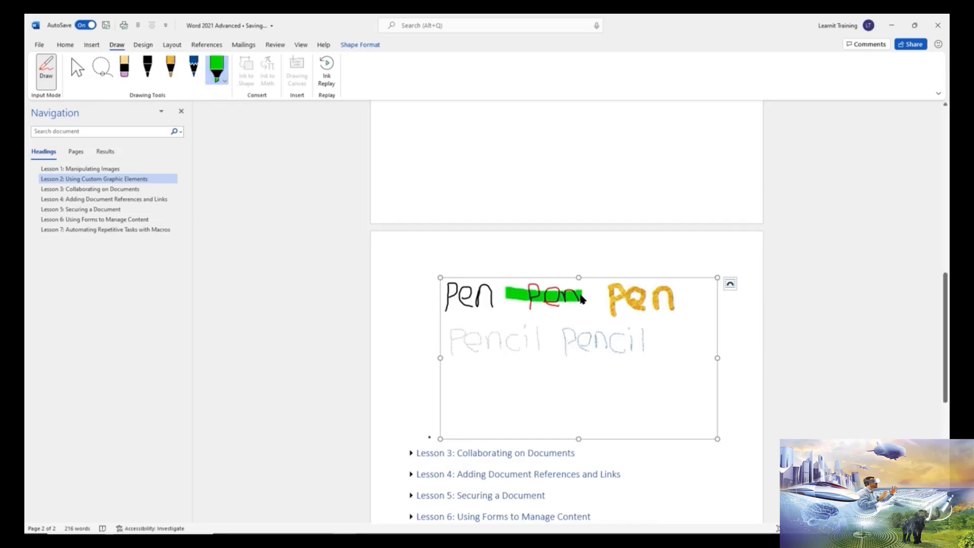
{"action": "left_click_drag", "start_coordinate": [451, 362], "coordinate": [650, 359]}
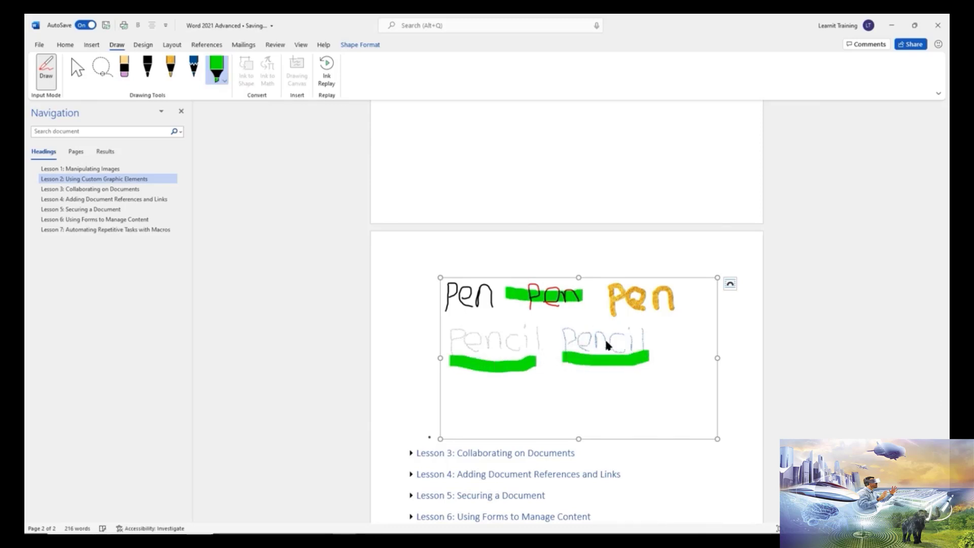
Set the highlighter to yellow and cover the whole black "Pen" with it
{"action": "left_click", "coordinate": [224, 76]}
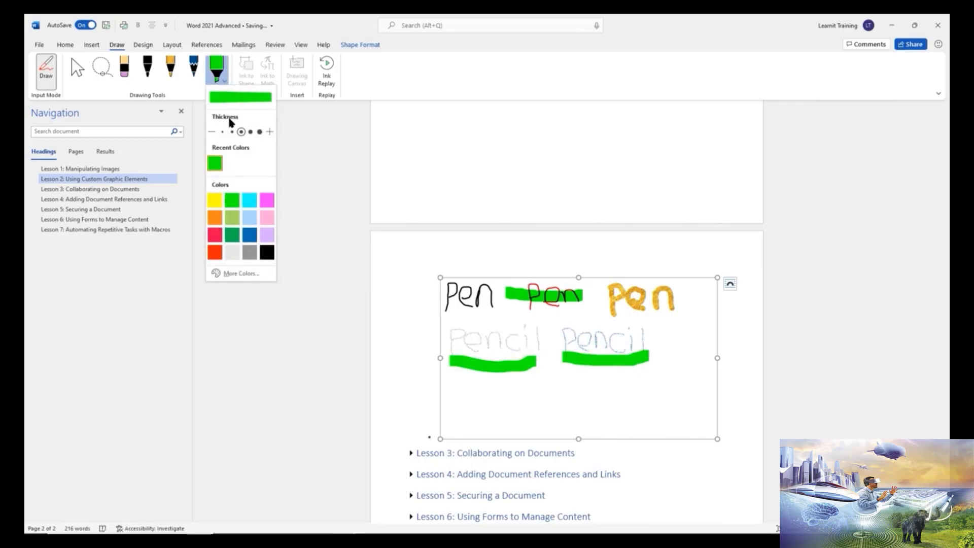
{"action": "left_click", "coordinate": [216, 201]}
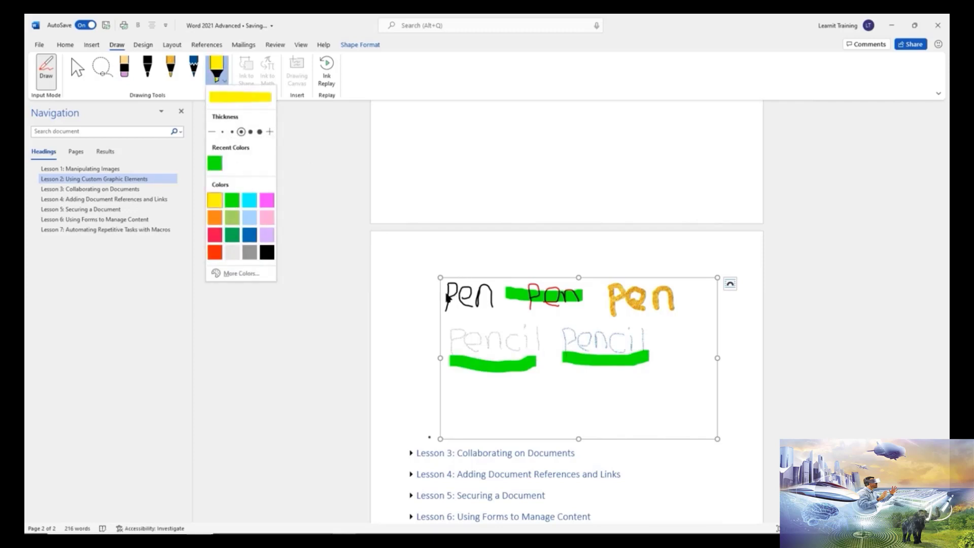
{"action": "mouse_move", "coordinate": [444, 294]}
{"action": "left_mouse_down"}
{"action": "mouse_move", "coordinate": [499, 295]}
{"action": "mouse_move", "coordinate": [466, 291]}
{"action": "mouse_move", "coordinate": [482, 286]}
{"action": "mouse_move", "coordinate": [450, 303]}
{"action": "mouse_move", "coordinate": [491, 307]}
{"action": "mouse_move", "coordinate": [459, 305]}
{"action": "mouse_move", "coordinate": [489, 287]}
{"action": "mouse_move", "coordinate": [475, 283]}
{"action": "left_mouse_up"}
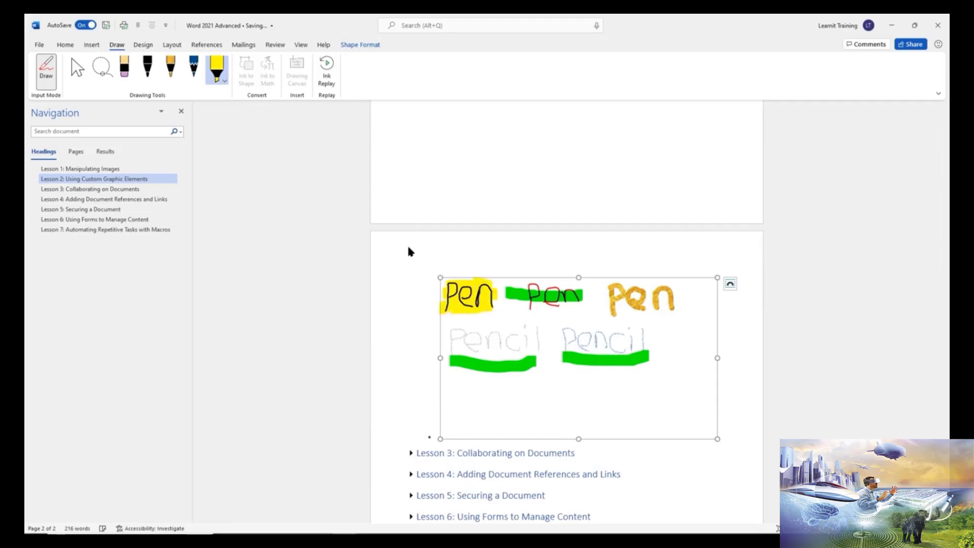
Erase the letter "n" from the gold "Pen" and return to the selection tool
{"action": "left_click", "coordinate": [125, 71]}
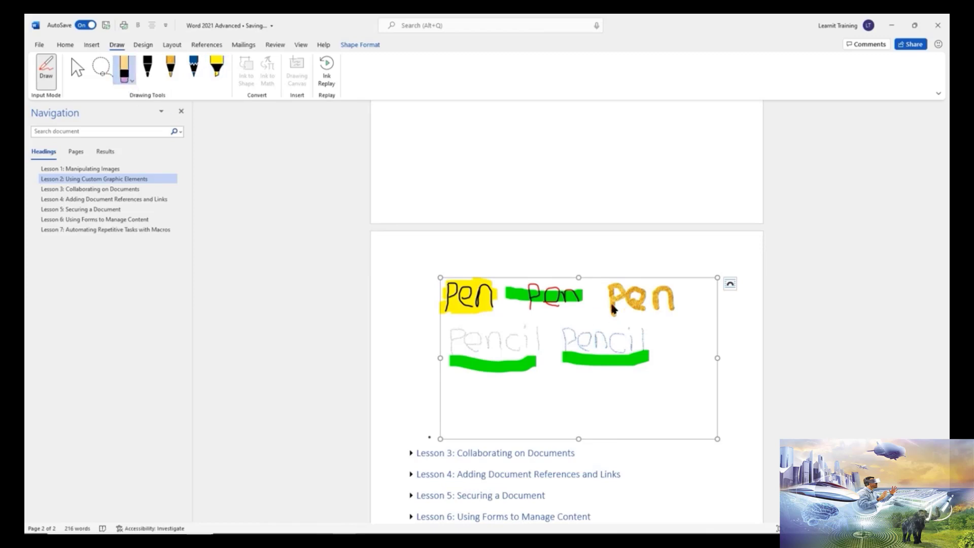
{"action": "left_click", "coordinate": [671, 311]}
{"action": "left_click", "coordinate": [77, 72]}
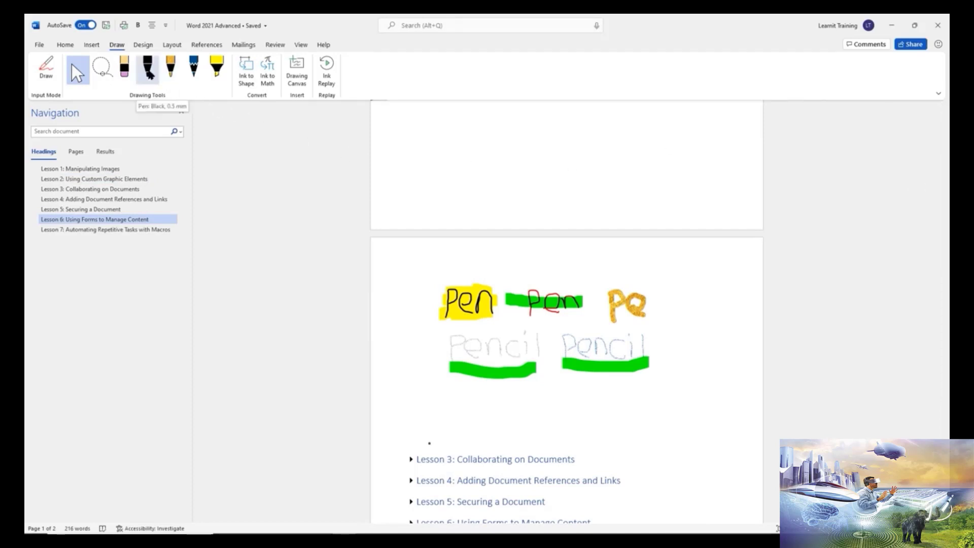
Choose the black pen, turn on Ink to Shape, and look through the gallery of ready-made shapes
{"action": "left_click", "coordinate": [149, 70]}
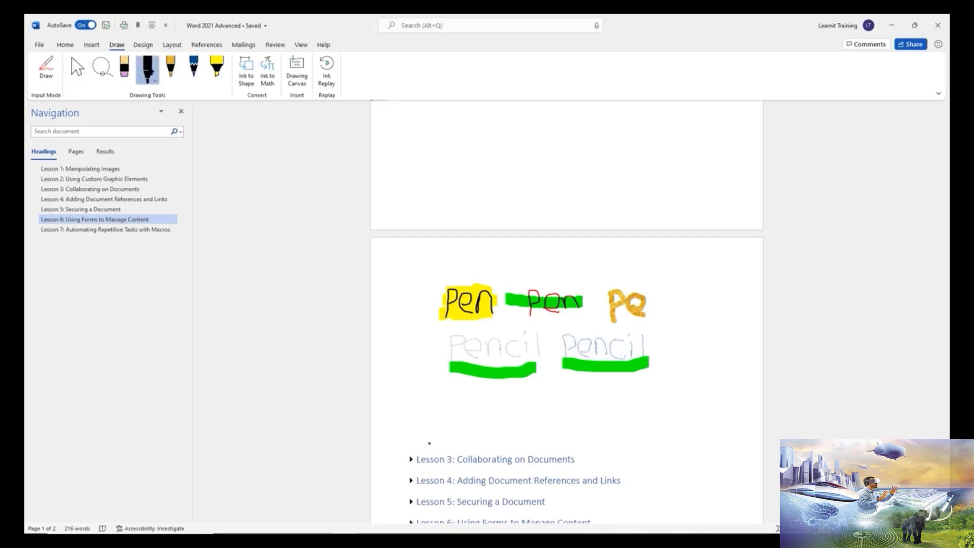
{"action": "left_click", "coordinate": [244, 77]}
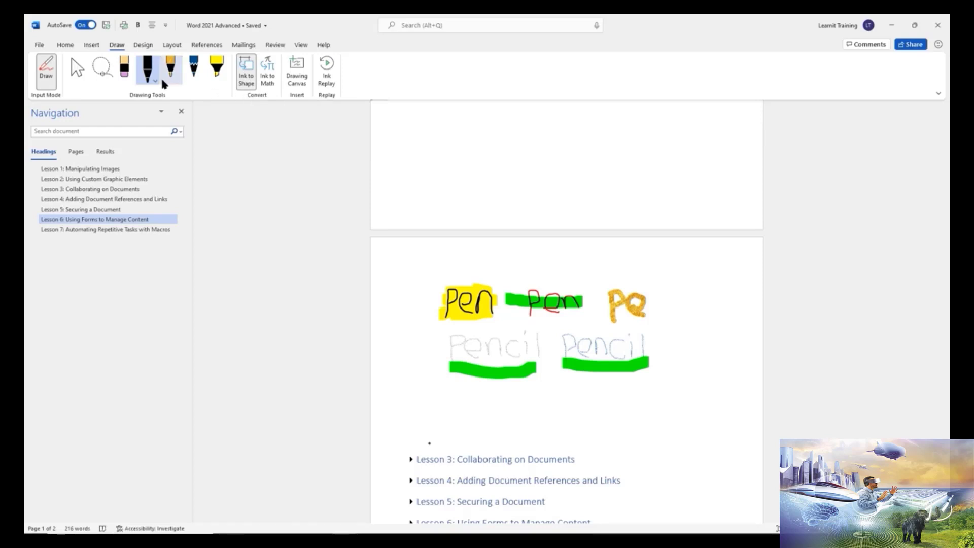
{"action": "left_click", "coordinate": [92, 45]}
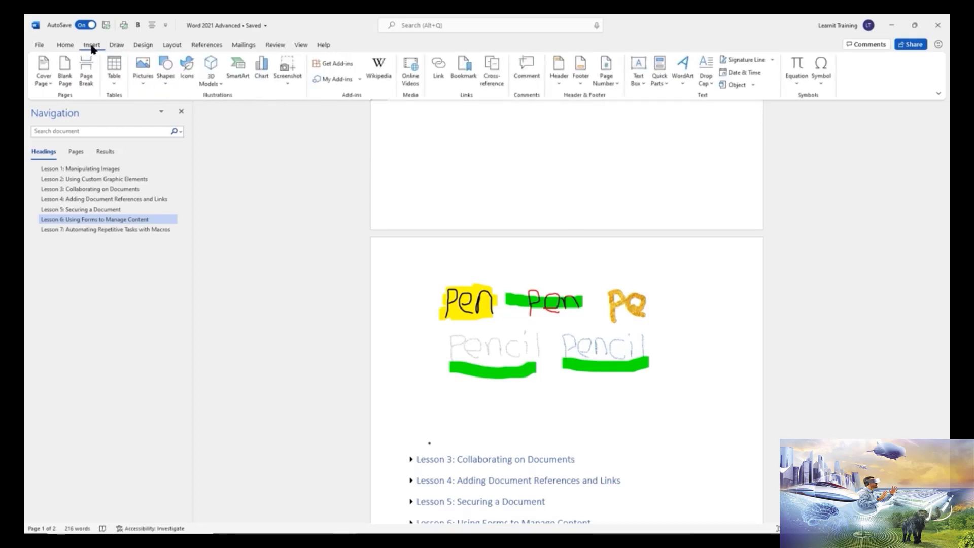
{"action": "left_click", "coordinate": [165, 81]}
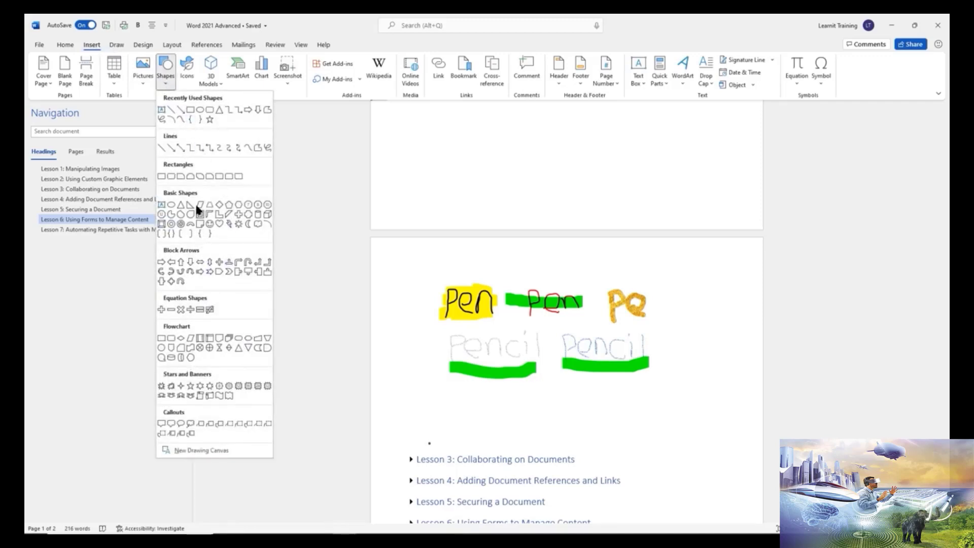
{"action": "left_click", "coordinate": [117, 45]}
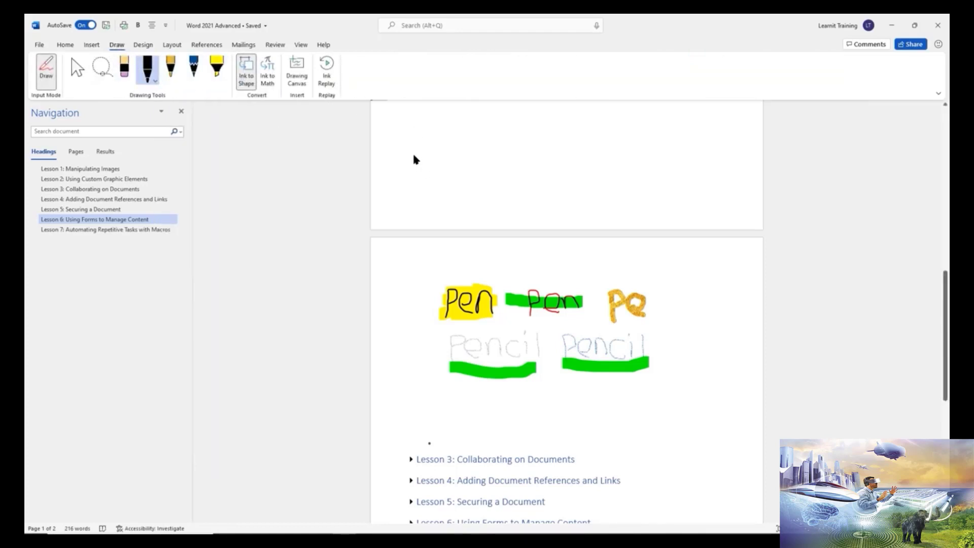
Draw a circle, triangle, square, flat rectangle, ellipse and arrow in a row on the blank area above the second page
{"action": "mouse_move", "coordinate": [414, 153]}
{"action": "left_mouse_down"}
{"action": "mouse_move", "coordinate": [407, 161]}
{"action": "mouse_move", "coordinate": [427, 161]}
{"action": "mouse_move", "coordinate": [412, 147]}
{"action": "mouse_move", "coordinate": [409, 156]}
{"action": "left_mouse_up"}
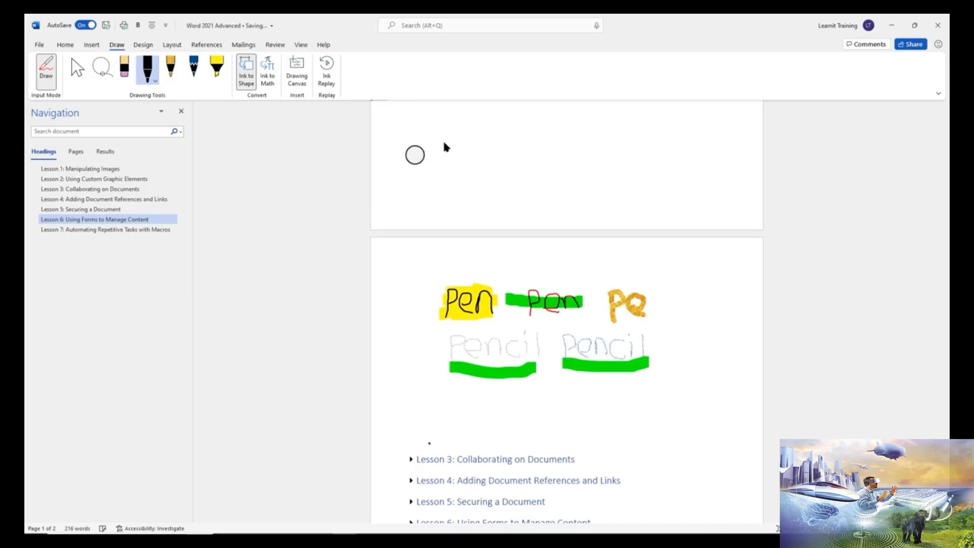
{"action": "mouse_move", "coordinate": [433, 157]}
{"action": "left_mouse_down"}
{"action": "mouse_move", "coordinate": [448, 140]}
{"action": "mouse_move", "coordinate": [457, 160]}
{"action": "mouse_move", "coordinate": [434, 159]}
{"action": "mouse_move", "coordinate": [476, 142]}
{"action": "mouse_move", "coordinate": [487, 144]}
{"action": "mouse_move", "coordinate": [491, 165]}
{"action": "mouse_move", "coordinate": [479, 163]}
{"action": "mouse_move", "coordinate": [469, 158]}
{"action": "mouse_move", "coordinate": [544, 155]}
{"action": "mouse_move", "coordinate": [531, 144]}
{"action": "mouse_move", "coordinate": [506, 147]}
{"action": "left_mouse_up"}
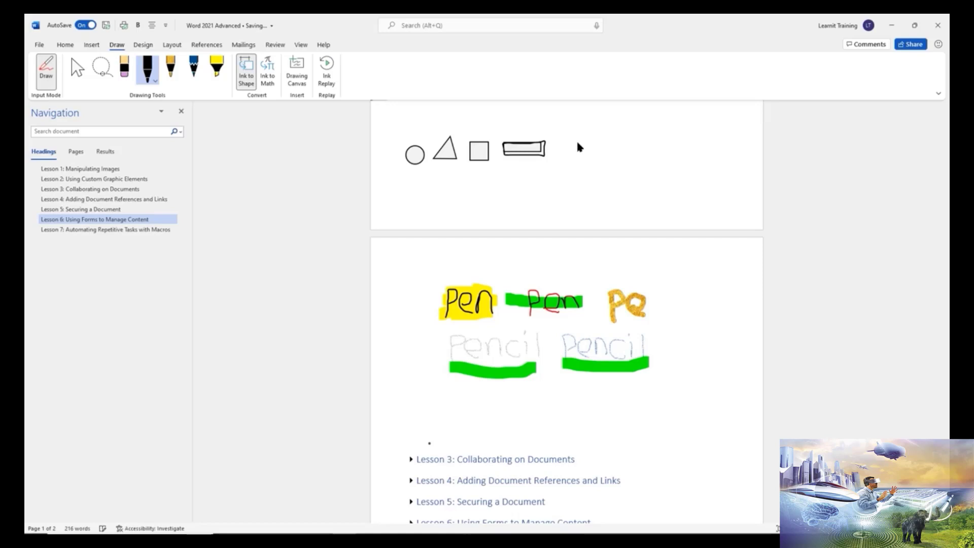
{"action": "mouse_move", "coordinate": [576, 148]}
{"action": "left_mouse_down"}
{"action": "mouse_move", "coordinate": [566, 162]}
{"action": "mouse_move", "coordinate": [591, 164]}
{"action": "mouse_move", "coordinate": [585, 144]}
{"action": "mouse_move", "coordinate": [573, 150]}
{"action": "left_mouse_up"}
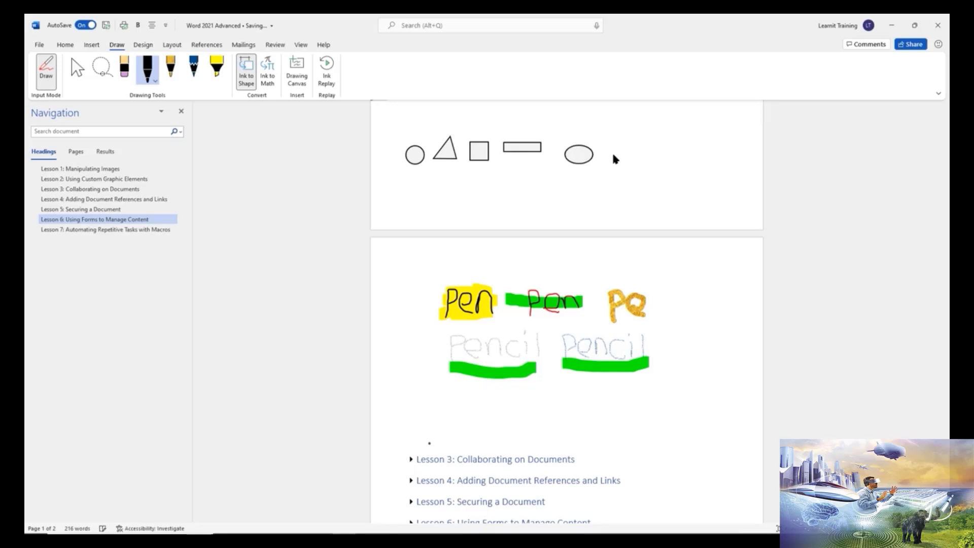
{"action": "left_click_drag", "start_coordinate": [614, 156], "coordinate": [644, 145]}
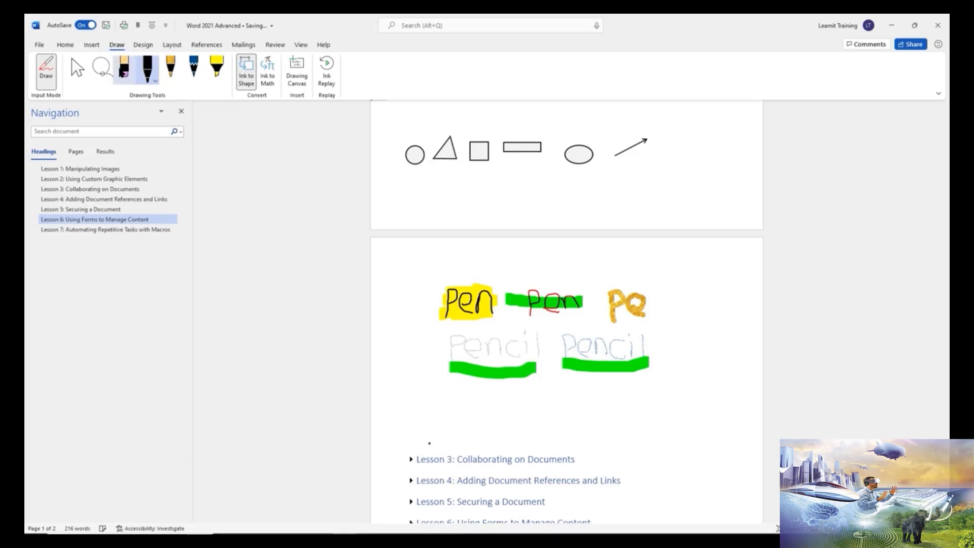
Select the drawn circle and apply the light blue coloured-fill shape style
{"action": "left_click", "coordinate": [125, 74]}
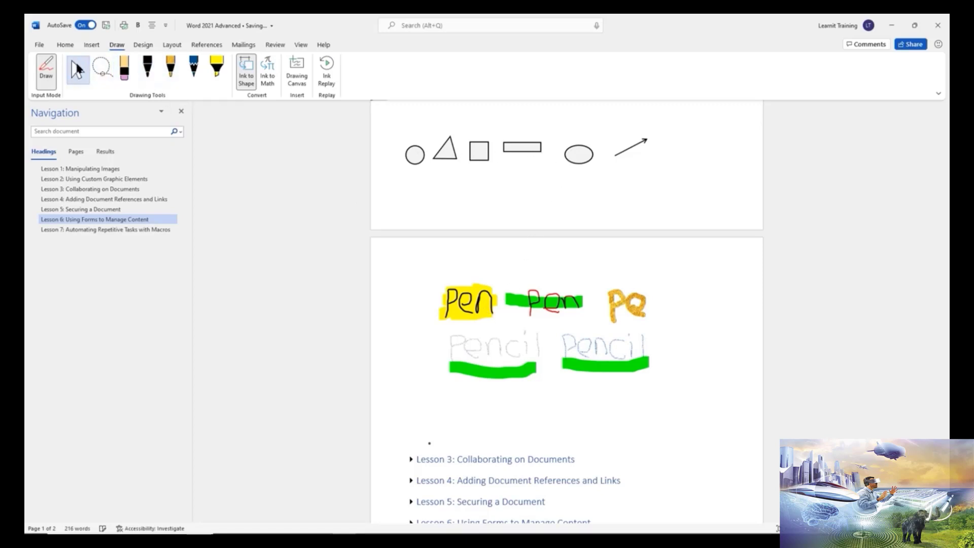
{"action": "left_click", "coordinate": [77, 68]}
{"action": "left_click", "coordinate": [419, 152]}
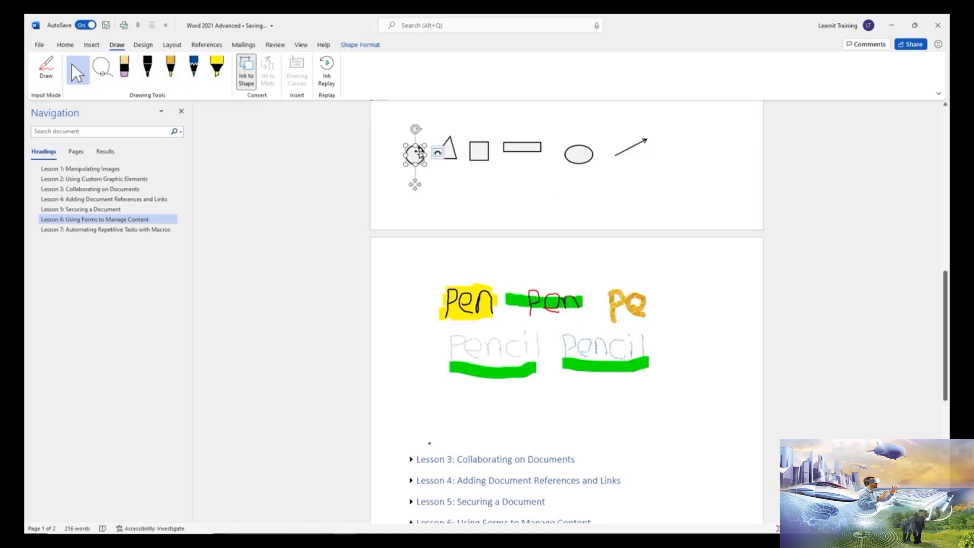
{"action": "left_click", "coordinate": [362, 45]}
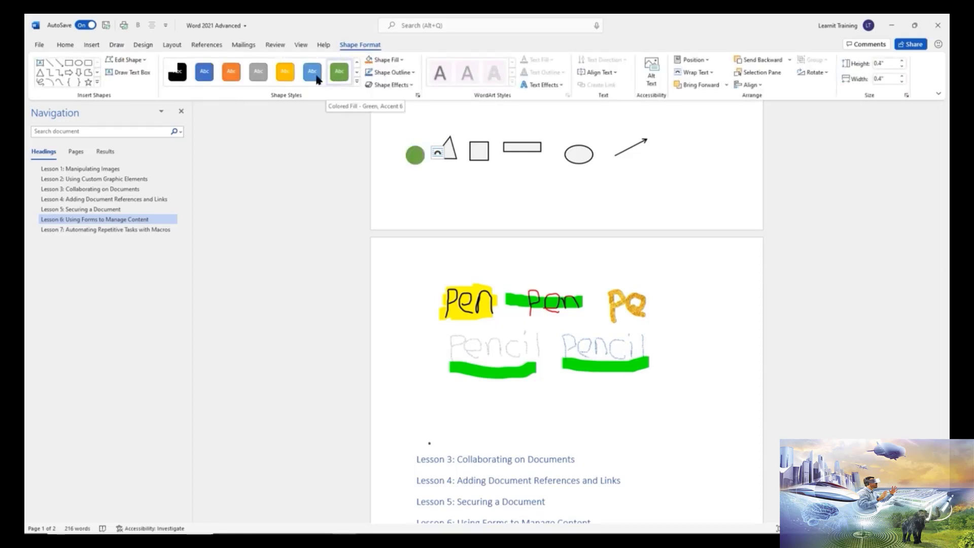
{"action": "left_click", "coordinate": [314, 75]}
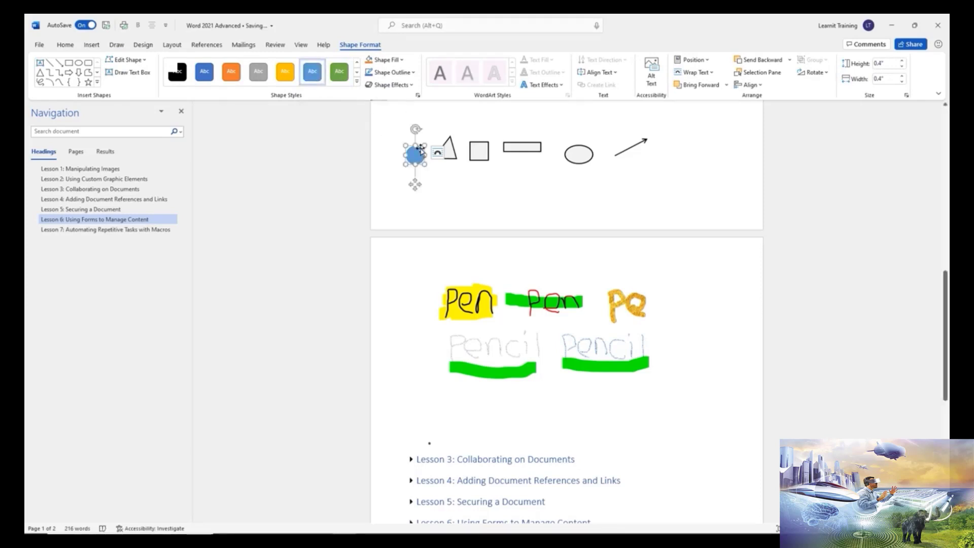
Add the text "Shape" inside the blue circle and enlarge it into a wider oval that fits the text
{"action": "type", "text": "s"}
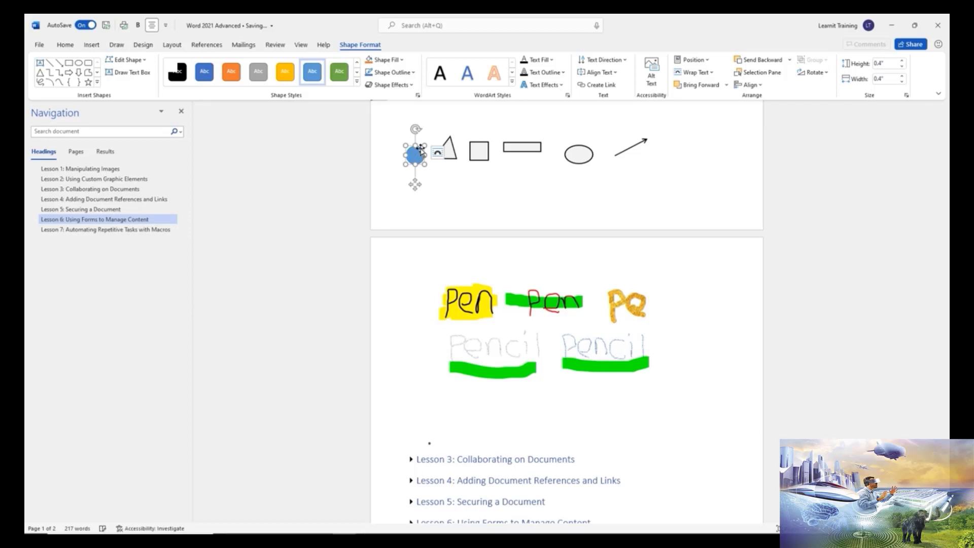
{"action": "key", "text": "BackSpace"}
{"action": "left_click_drag", "start_coordinate": [424, 163], "coordinate": [451, 178]}
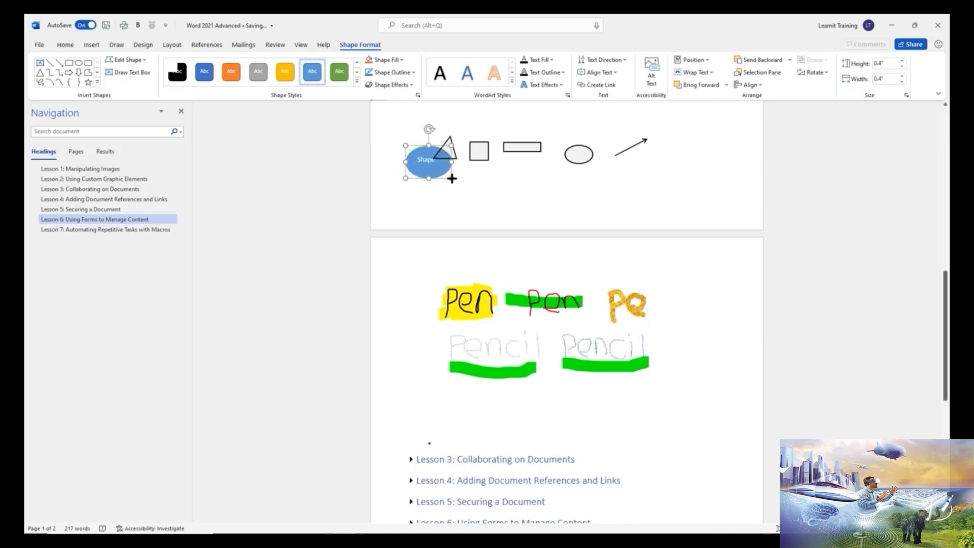
Move the triangle away from the blue oval to the far end of the row, beyond the arrow
{"action": "left_click", "coordinate": [450, 138]}
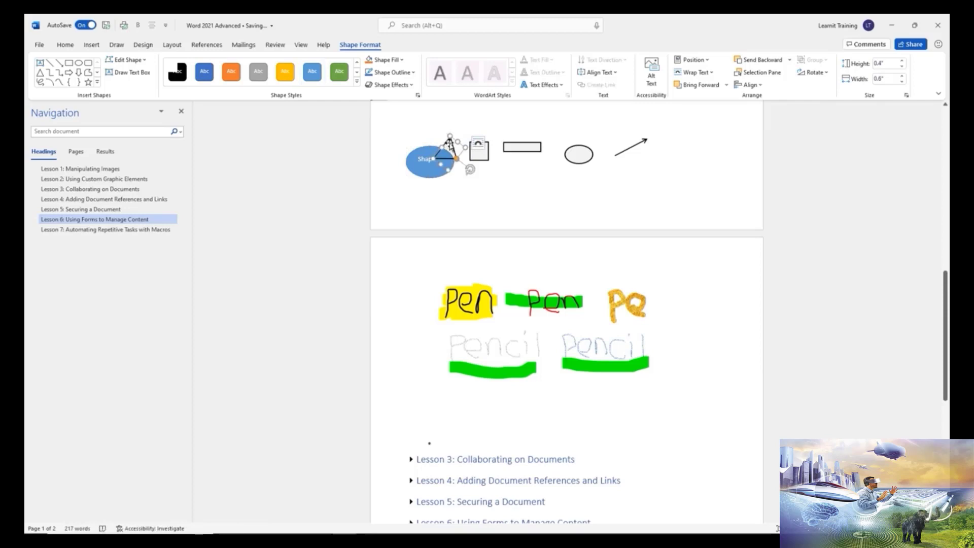
{"action": "left_click_drag", "start_coordinate": [450, 141], "coordinate": [675, 147]}
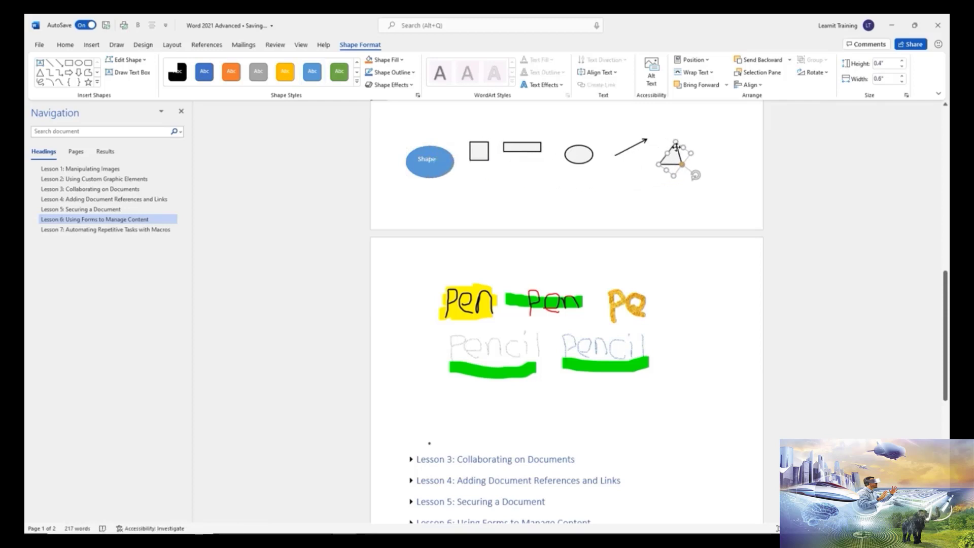
{"action": "left_click", "coordinate": [634, 172]}
Select the flat rectangle in the row of shapes and lower it level with its neighbours
{"action": "scroll", "coordinate": [629, 178], "scroll_direction": "up", "scroll_amount": 1}
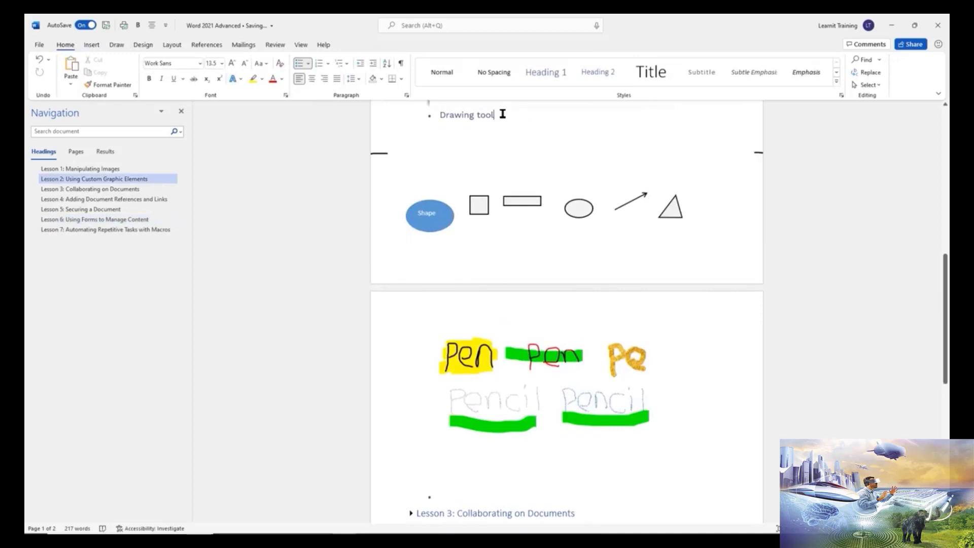
{"action": "left_click", "coordinate": [113, 47]}
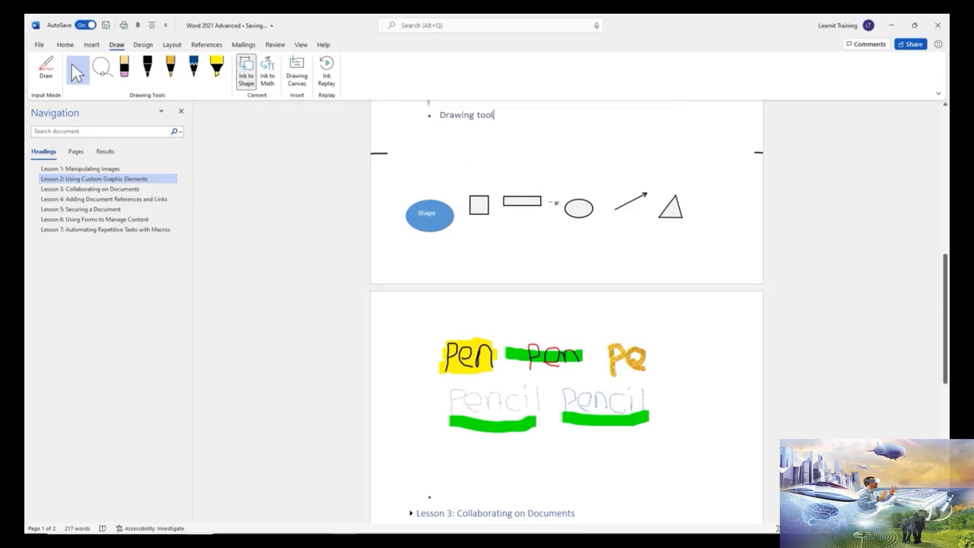
{"action": "left_click", "coordinate": [531, 203]}
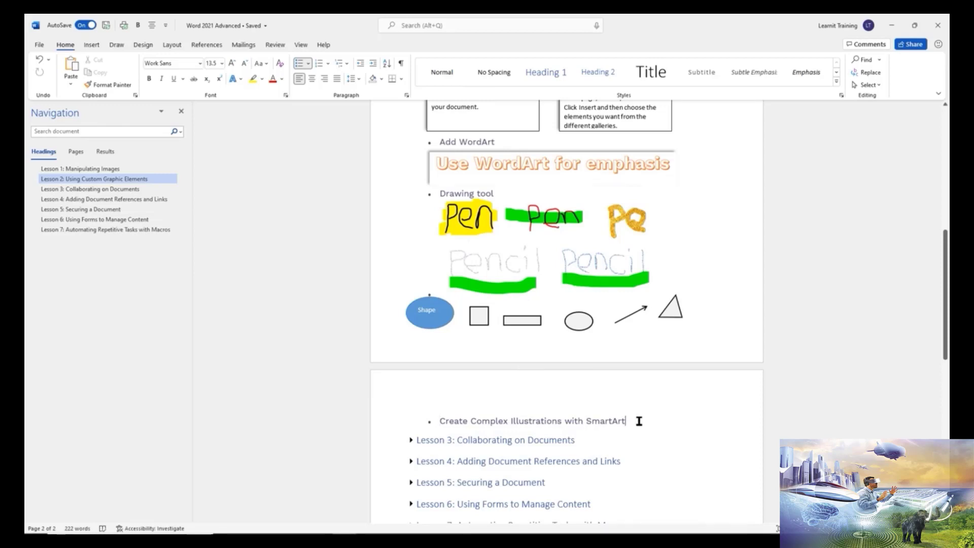
Add an empty bullet line below the "Create Complex Illustrations with SmartArt" item
{"action": "key", "text": "Return"}
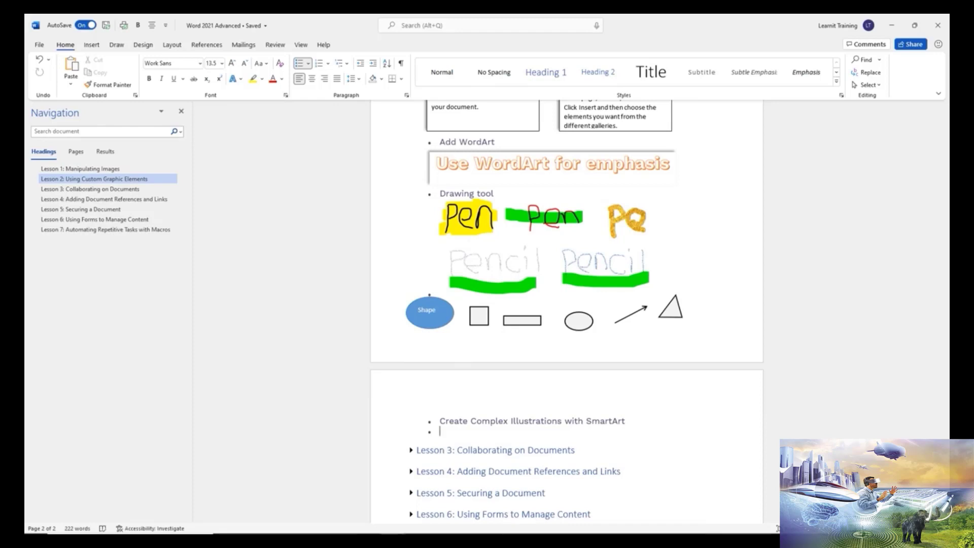
{"action": "left_click", "coordinate": [92, 45]}
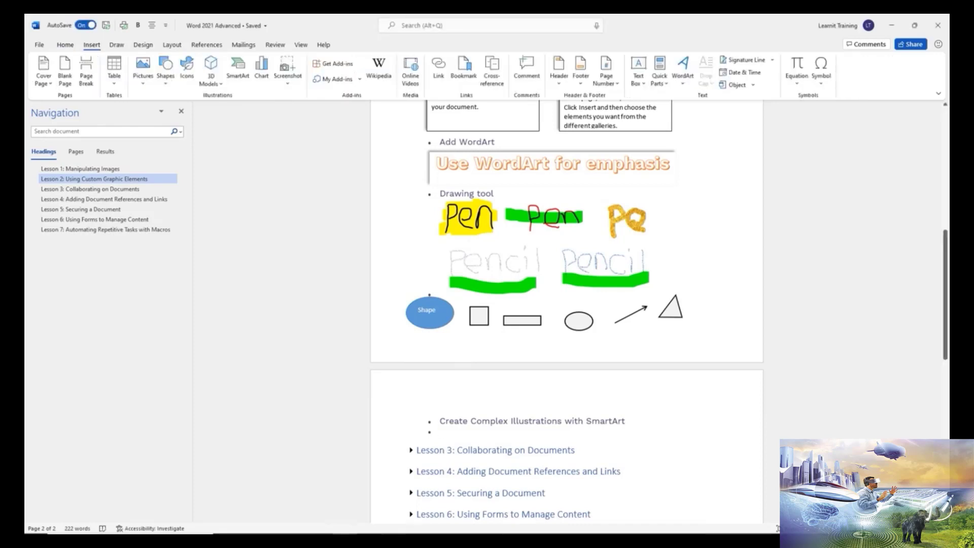
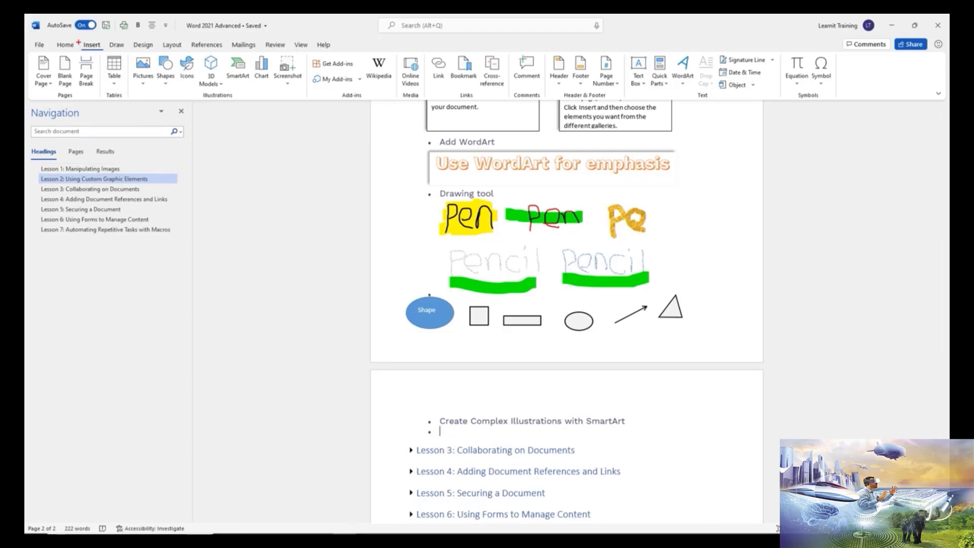
{"action": "left_click_drag", "start_coordinate": [78, 38], "coordinate": [107, 57]}
{"action": "left_click_drag", "start_coordinate": [195, 93], "coordinate": [240, 103]}
{"action": "left_click_drag", "start_coordinate": [224, 51], "coordinate": [252, 88]}
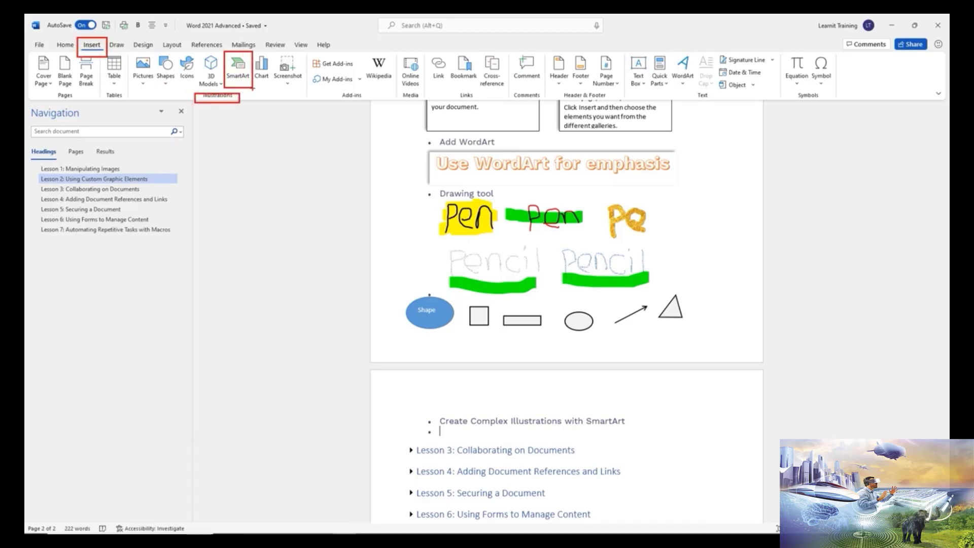
{"action": "key", "text": "Escape"}
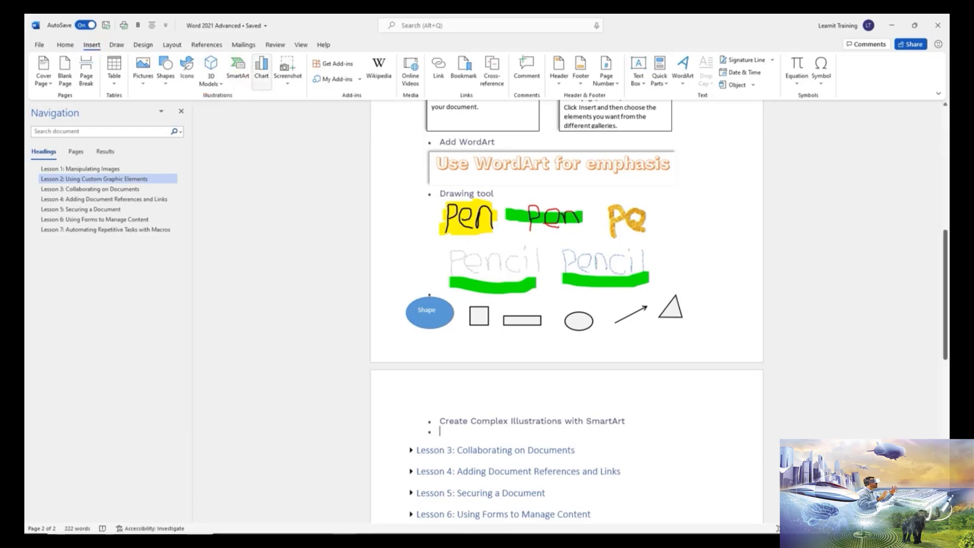
Open the SmartArt graphic chooser for the empty bullet line and reposition its dialog
{"action": "left_click", "coordinate": [241, 71]}
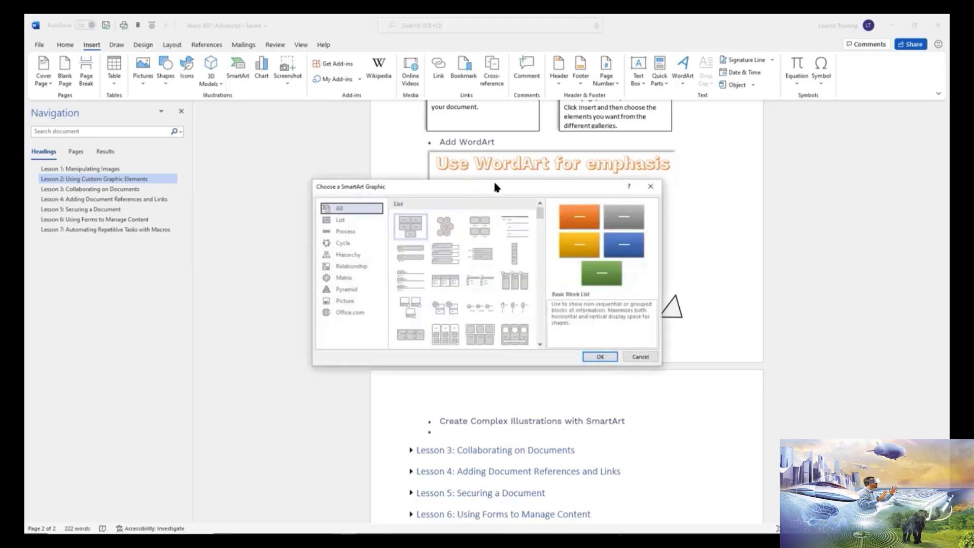
{"action": "left_click_drag", "start_coordinate": [496, 184], "coordinate": [545, 164]}
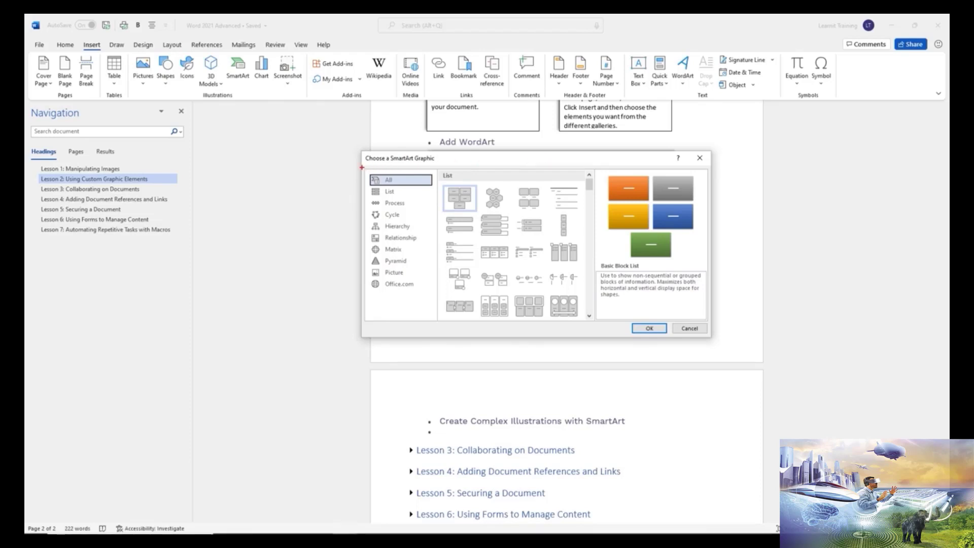
{"action": "left_click_drag", "start_coordinate": [360, 152], "coordinate": [448, 166]}
{"action": "left_click_drag", "start_coordinate": [364, 172], "coordinate": [434, 186]}
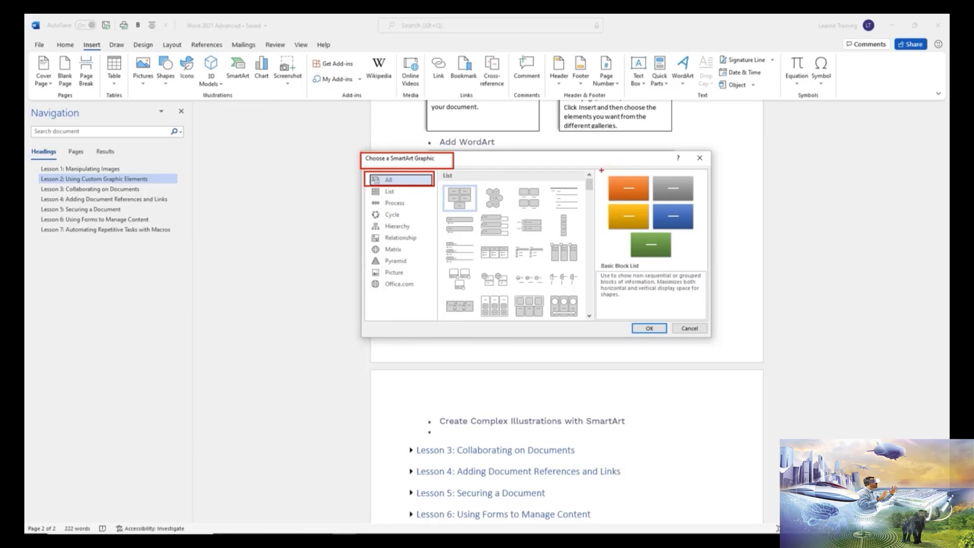
{"action": "mouse_move", "coordinate": [598, 171]}
{"action": "left_mouse_down"}
{"action": "mouse_move", "coordinate": [657, 236]}
{"action": "mouse_move", "coordinate": [707, 269]}
{"action": "left_mouse_up"}
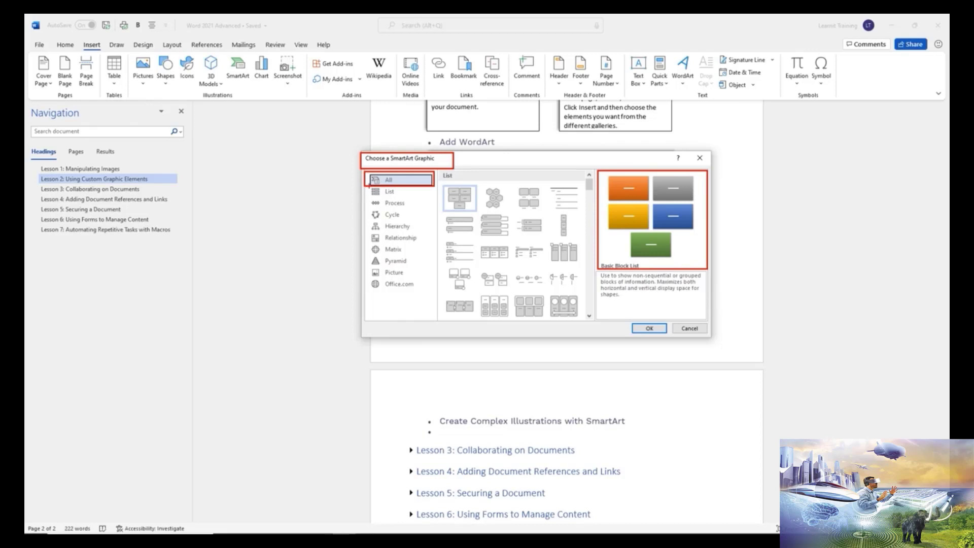
{"action": "mouse_move", "coordinate": [366, 186]}
{"action": "left_mouse_down"}
{"action": "mouse_move", "coordinate": [418, 211]}
{"action": "mouse_move", "coordinate": [438, 293]}
{"action": "left_mouse_up"}
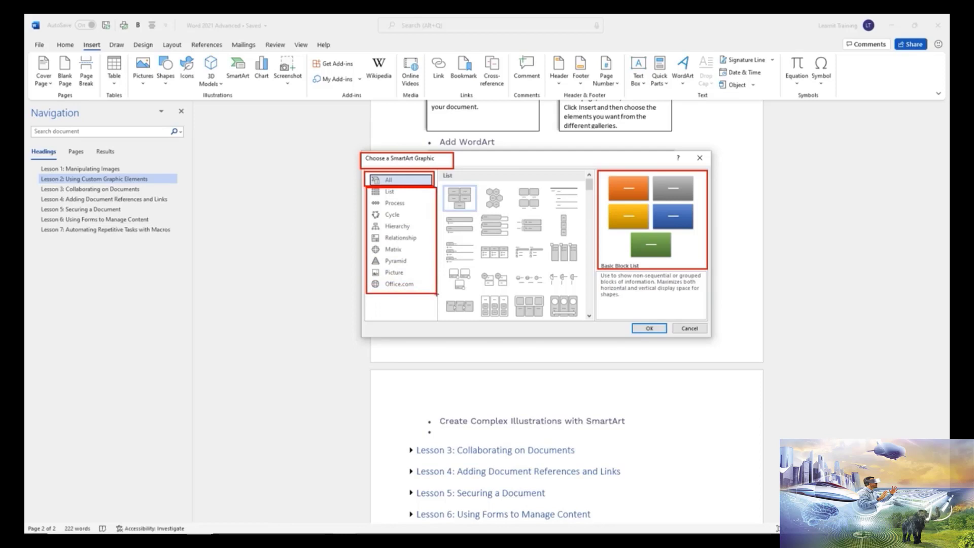
{"action": "key", "text": "Escape"}
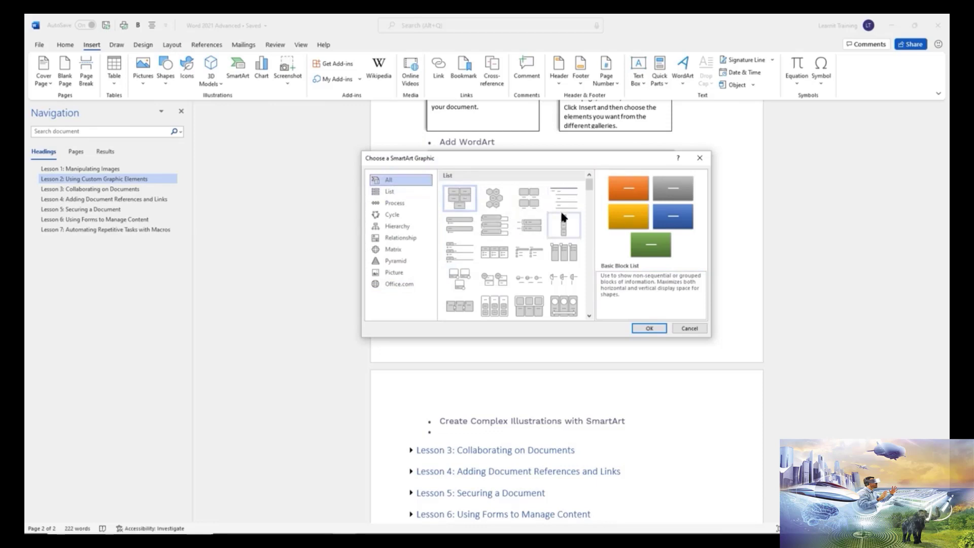
Browse the SmartArt layouts across the List, Process, Cycle, Hierarchy and Relationship categories, previewing Vertical Box List, Step Up Process and Step Down Process
{"action": "scroll", "coordinate": [561, 214], "scroll_direction": "down", "scroll_amount": 3}
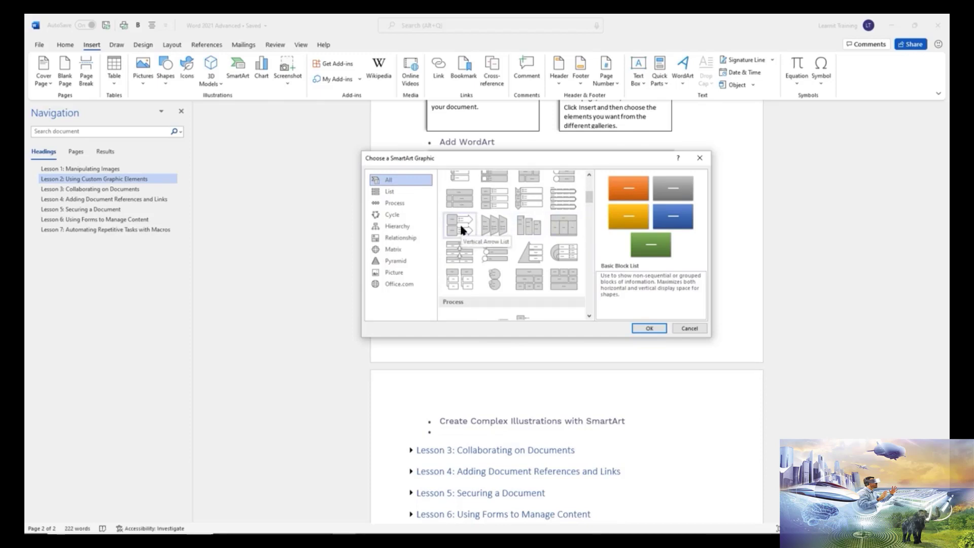
{"action": "scroll", "coordinate": [461, 229], "scroll_direction": "down", "scroll_amount": 3}
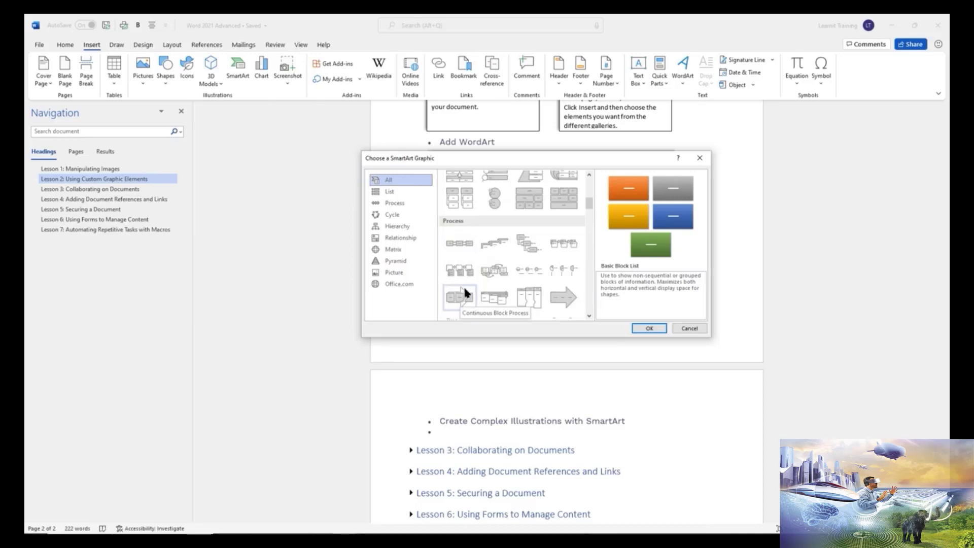
{"action": "scroll", "coordinate": [487, 276], "scroll_direction": "down", "scroll_amount": 4}
{"action": "scroll", "coordinate": [487, 275], "scroll_direction": "up", "scroll_amount": 8}
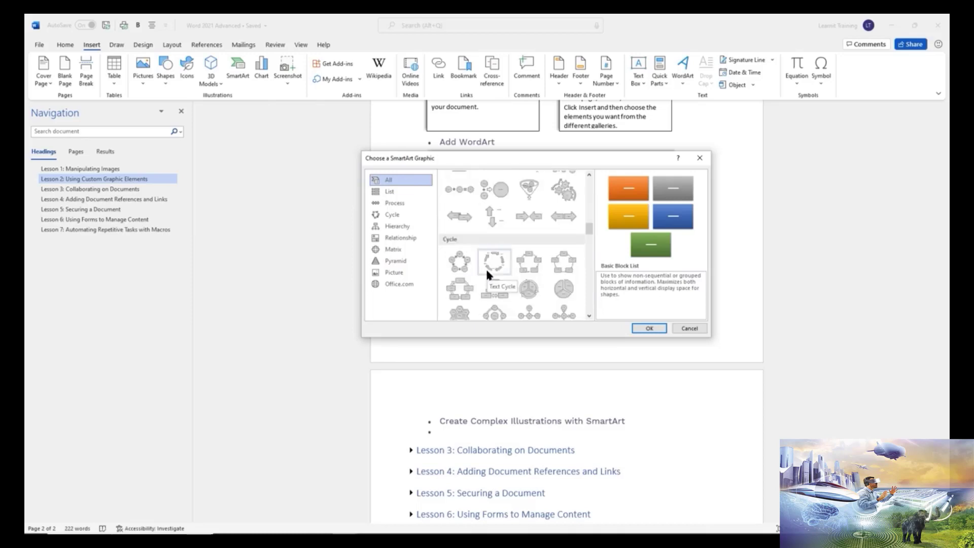
{"action": "left_click", "coordinate": [390, 192]}
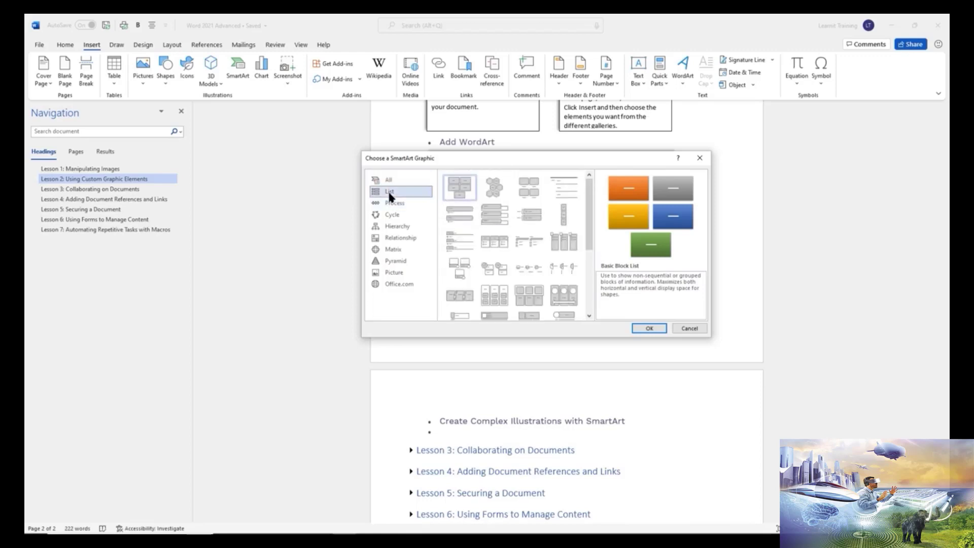
{"action": "left_click", "coordinate": [496, 219]}
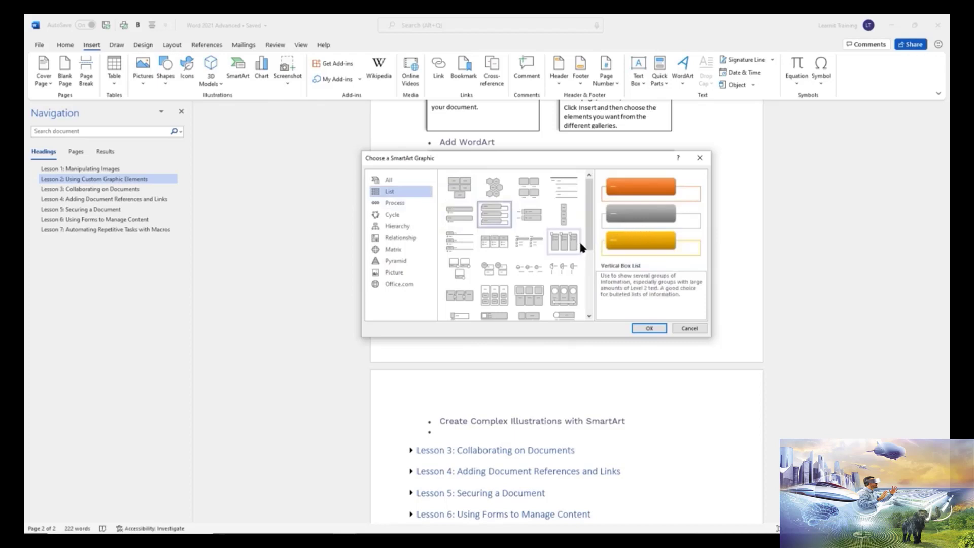
{"action": "left_click", "coordinate": [398, 203]}
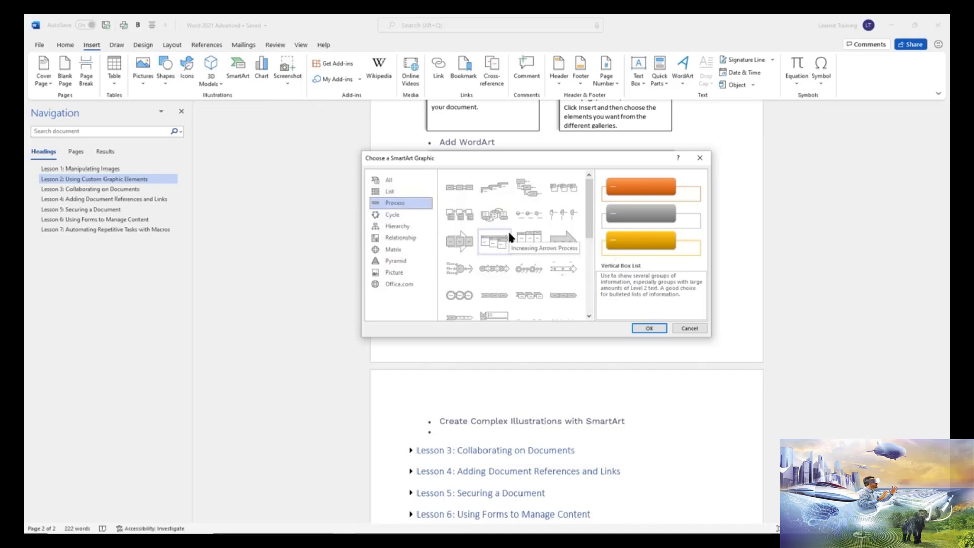
{"action": "left_click", "coordinate": [495, 192]}
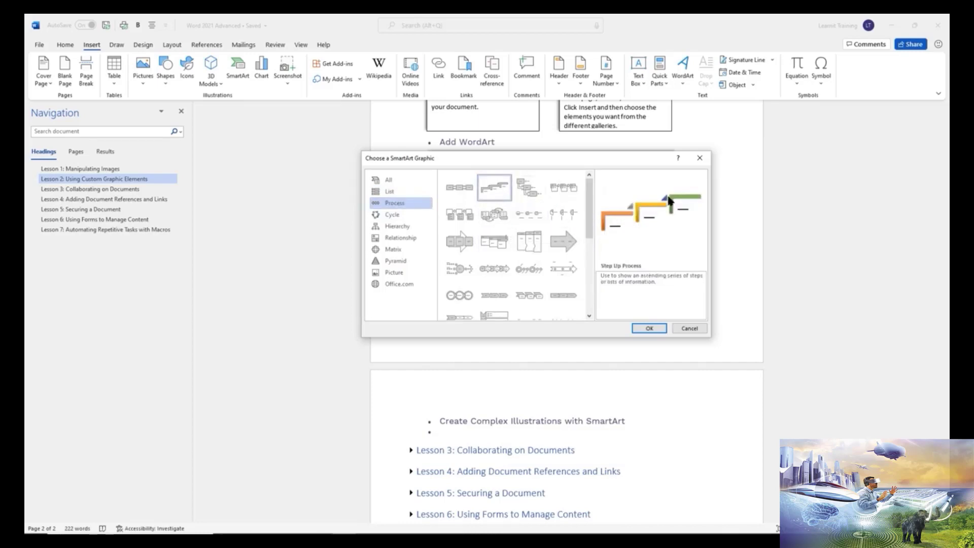
{"action": "left_click", "coordinate": [523, 189]}
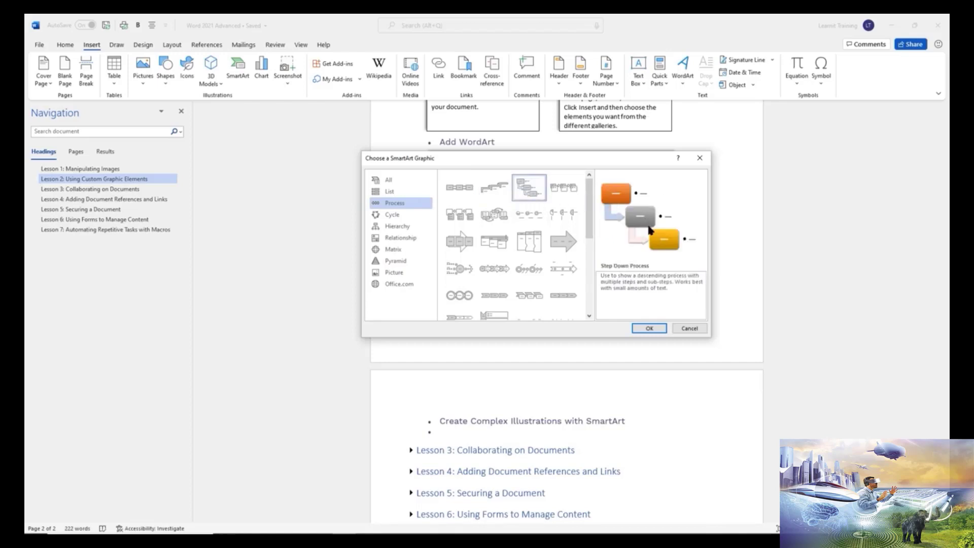
{"action": "left_click", "coordinate": [394, 216]}
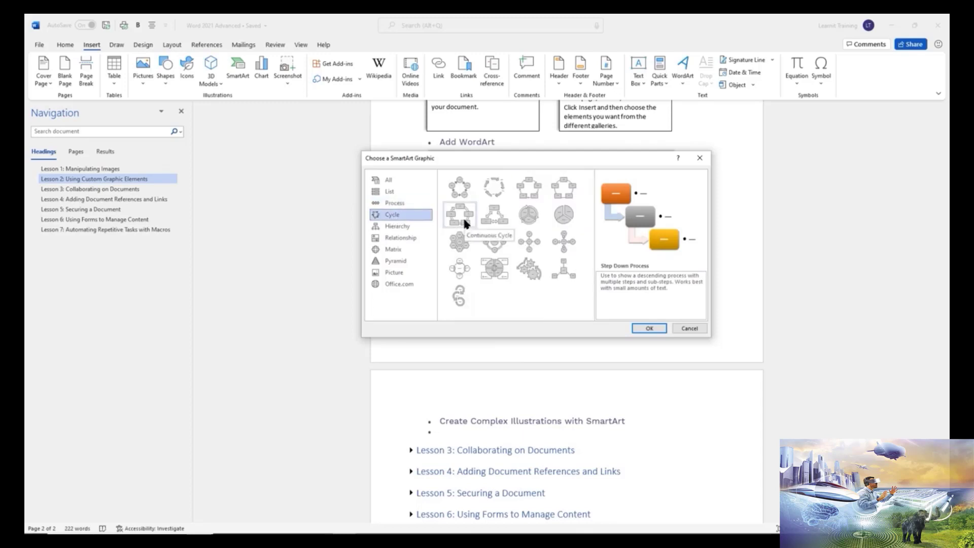
{"action": "left_click", "coordinate": [394, 225]}
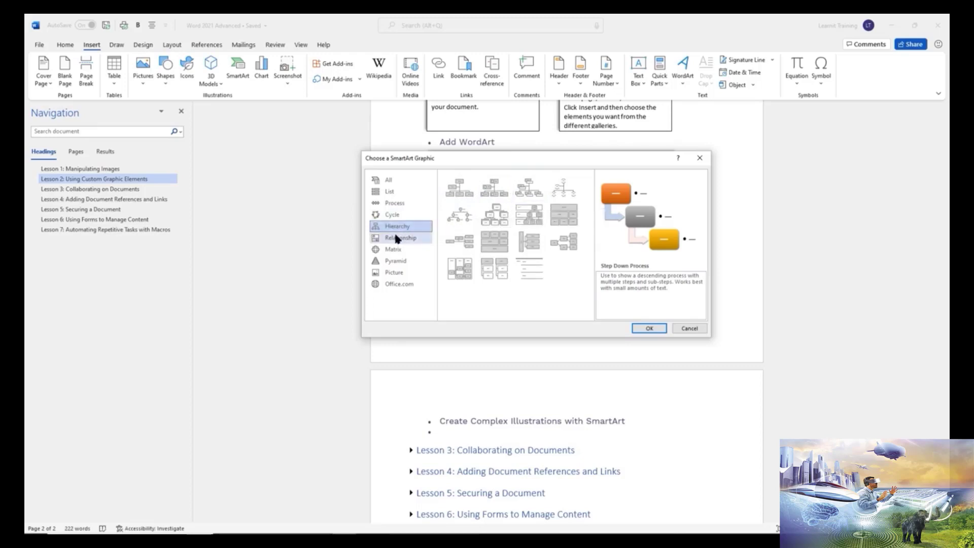
{"action": "left_click", "coordinate": [406, 237]}
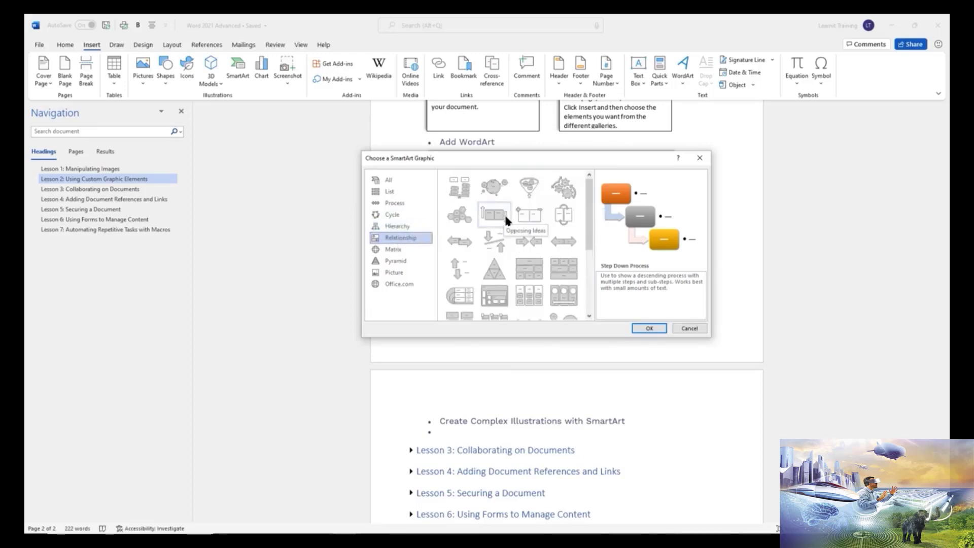
{"action": "scroll", "coordinate": [507, 218], "scroll_direction": "down", "scroll_amount": 5}
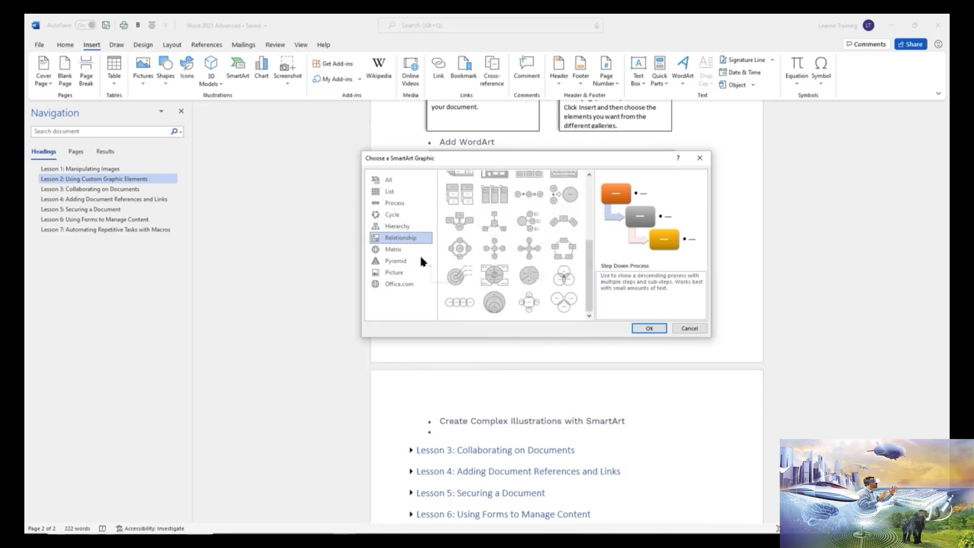
Insert a Pyramid List SmartArt graphic from the Pyramid category
{"action": "left_click", "coordinate": [394, 261]}
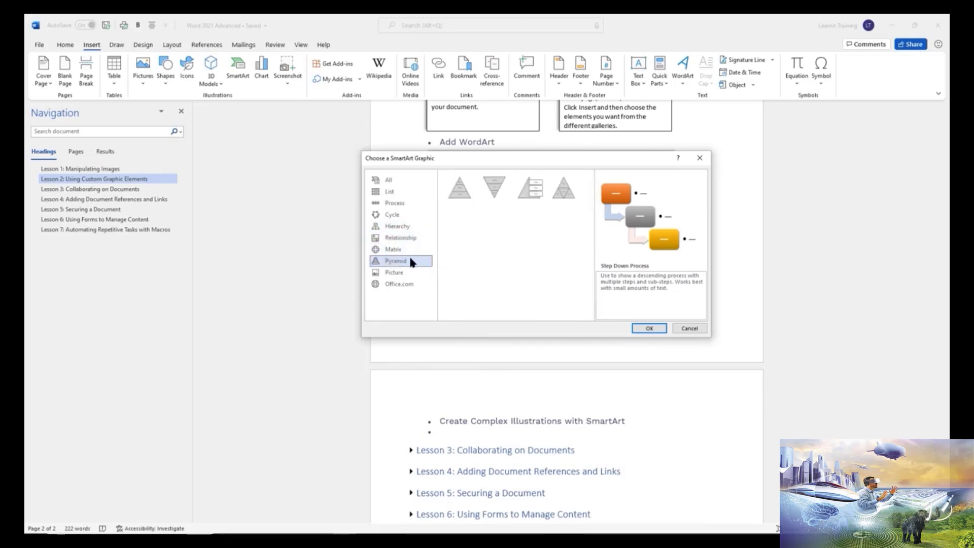
{"action": "left_click", "coordinate": [532, 191]}
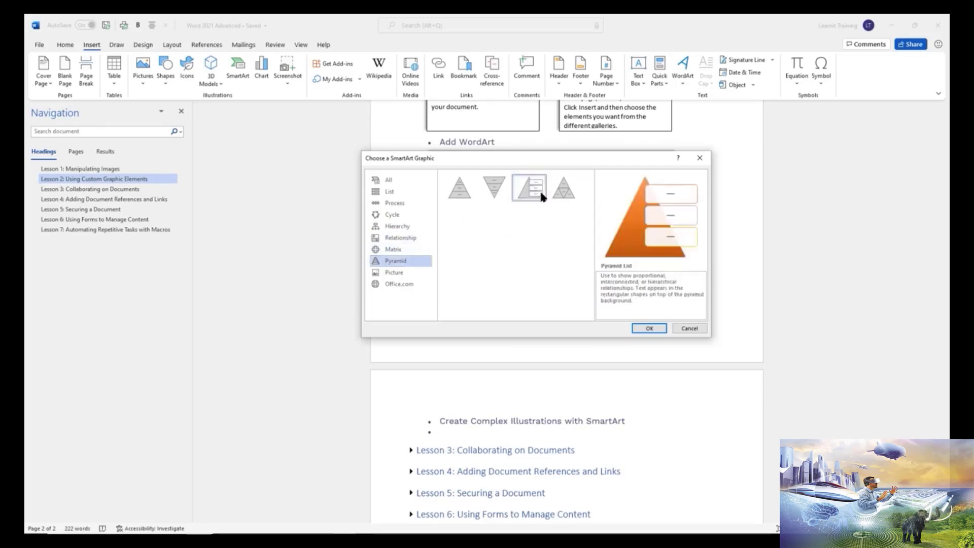
{"action": "left_click", "coordinate": [654, 329]}
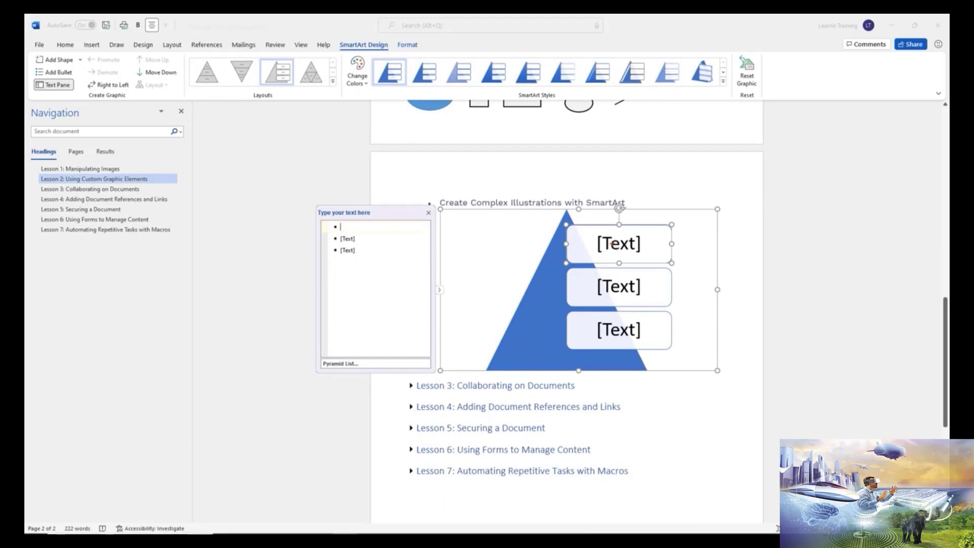
{"action": "mouse_move", "coordinate": [567, 223]}
{"action": "left_mouse_down"}
{"action": "mouse_move", "coordinate": [663, 267]}
{"action": "mouse_move", "coordinate": [682, 264]}
{"action": "left_mouse_up"}
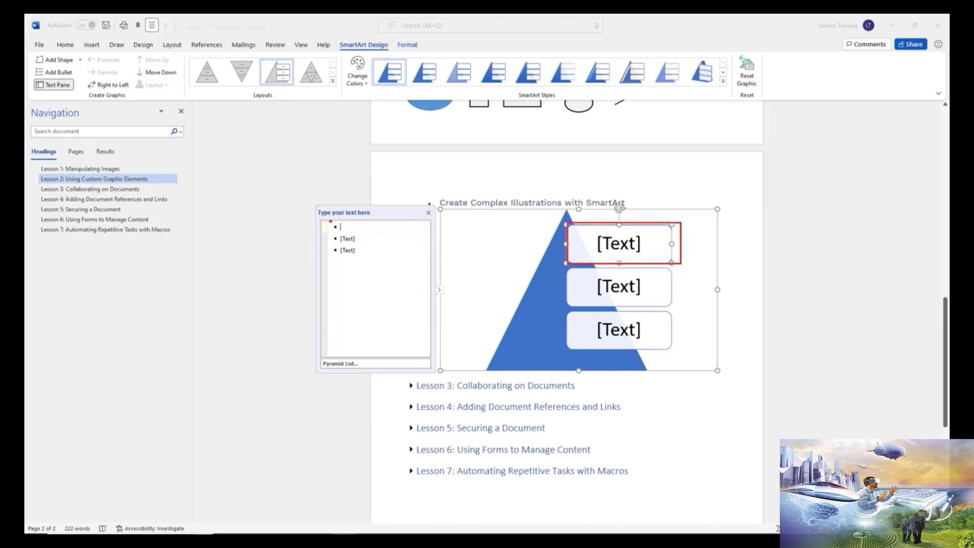
{"action": "left_click_drag", "start_coordinate": [331, 222], "coordinate": [388, 233]}
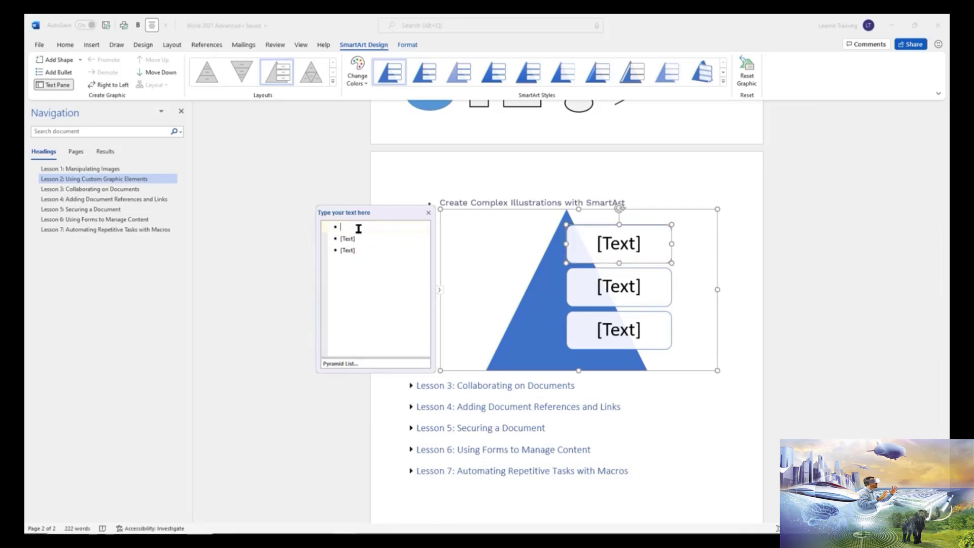
Fill the three pyramid list entries with "Excel", "Word" and "PowerPoint"
{"action": "type", "text": "Excel"}
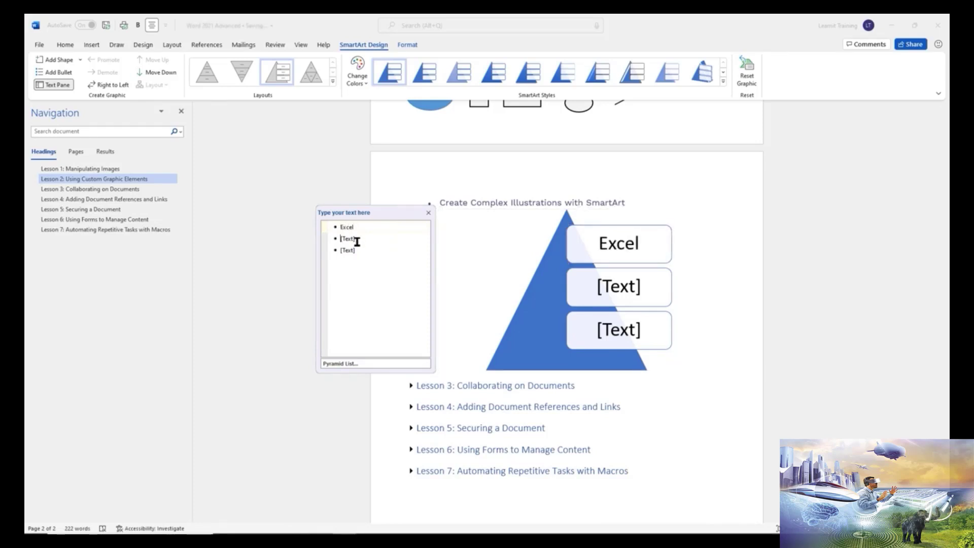
{"action": "left_click", "coordinate": [341, 239]}
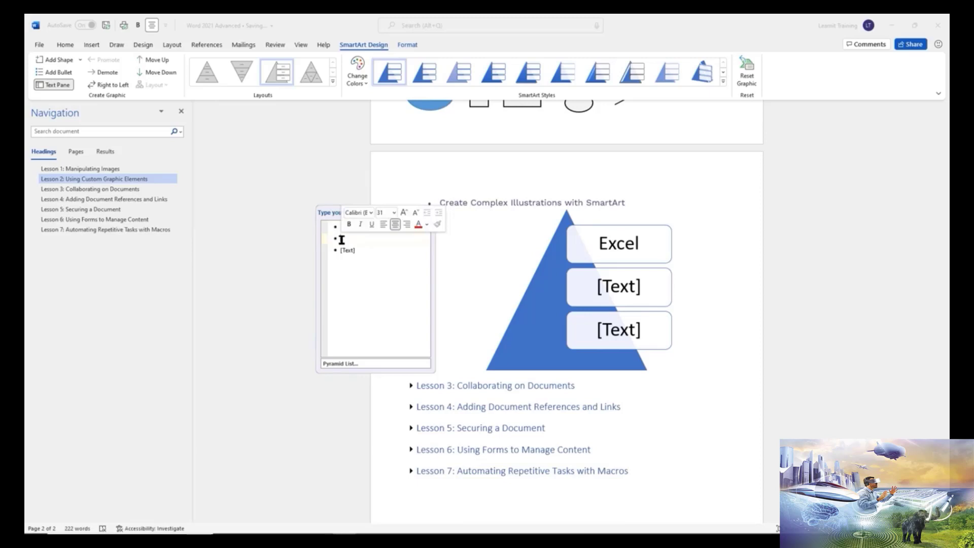
{"action": "type", "text": "Word"}
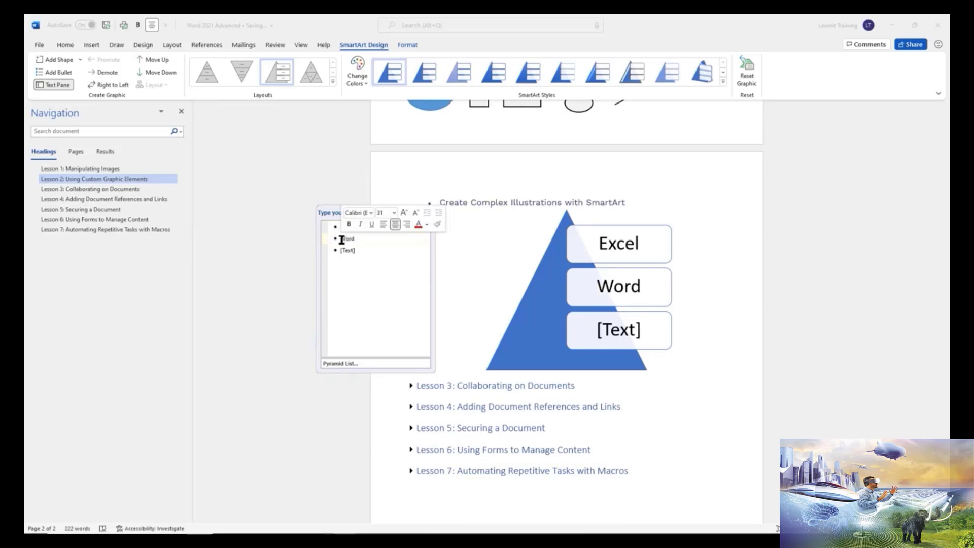
{"action": "left_click", "coordinate": [361, 252]}
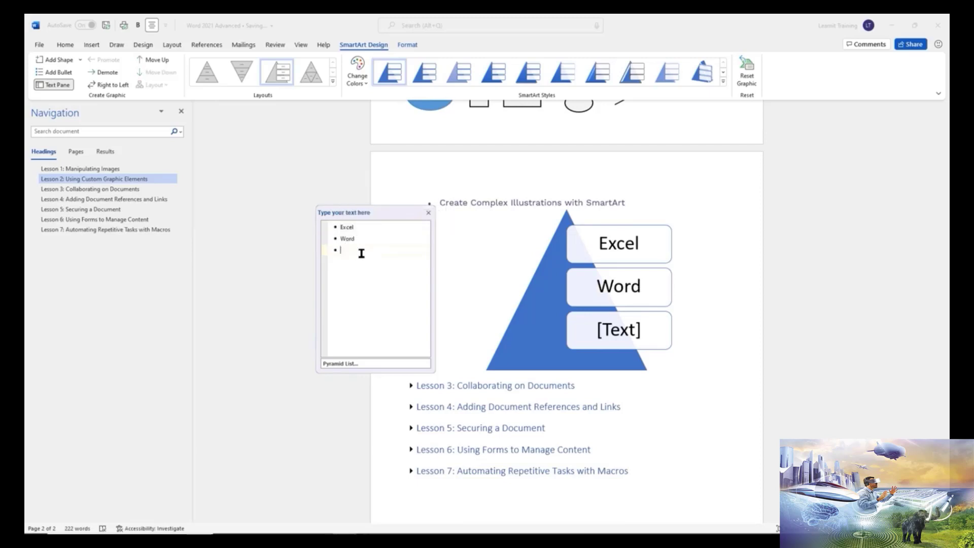
{"action": "type", "text": "Power"}
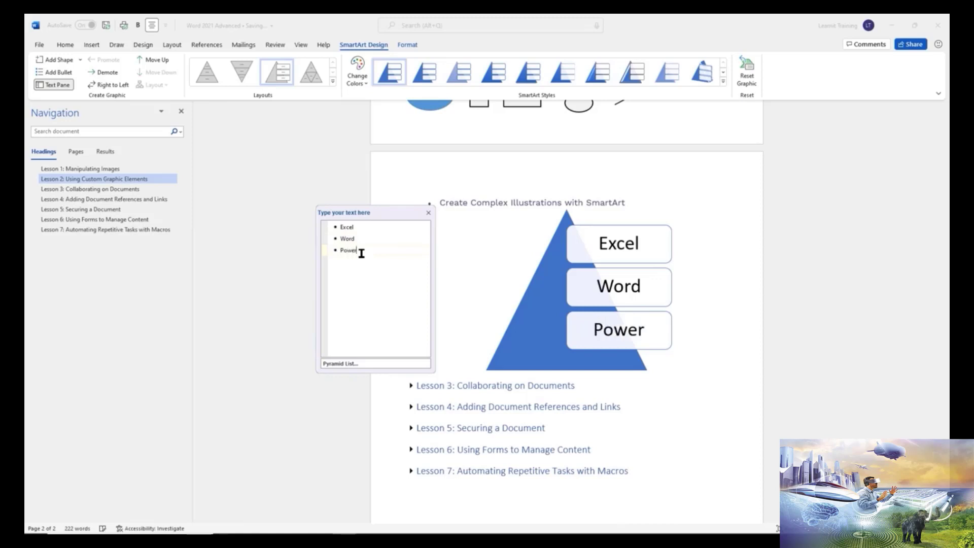
{"action": "type", "text": "Point"}
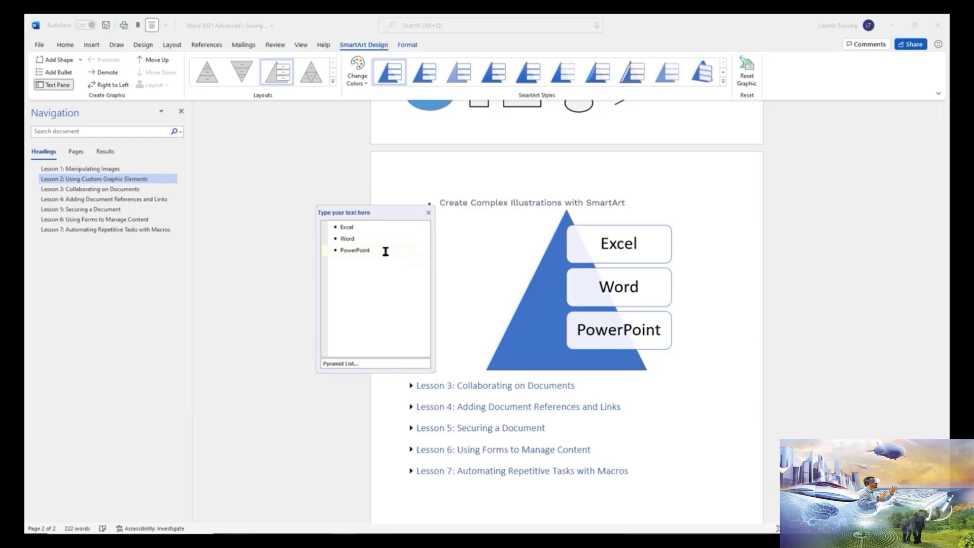
Try adding a fourth pyramid list entry "Outlook" after PowerPoint, and remove it again
{"action": "key", "text": "Return"}
{"action": "type", "text": "Outlook"}
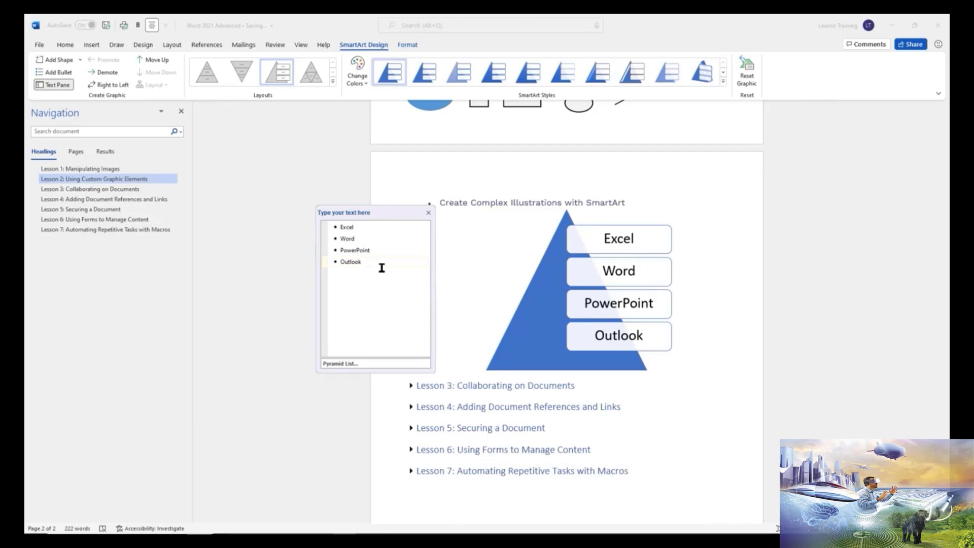
{"action": "key", "text": "BackSpace"}
{"action": "key", "text": "BackSpace"}
{"action": "key", "text": "BackSpace"}
{"action": "key", "text": "BackSpace"}
{"action": "key", "text": "BackSpace"}
{"action": "key", "text": "BackSpace"}
{"action": "key", "text": "BackSpace"}
{"action": "key", "text": "BackSpace"}
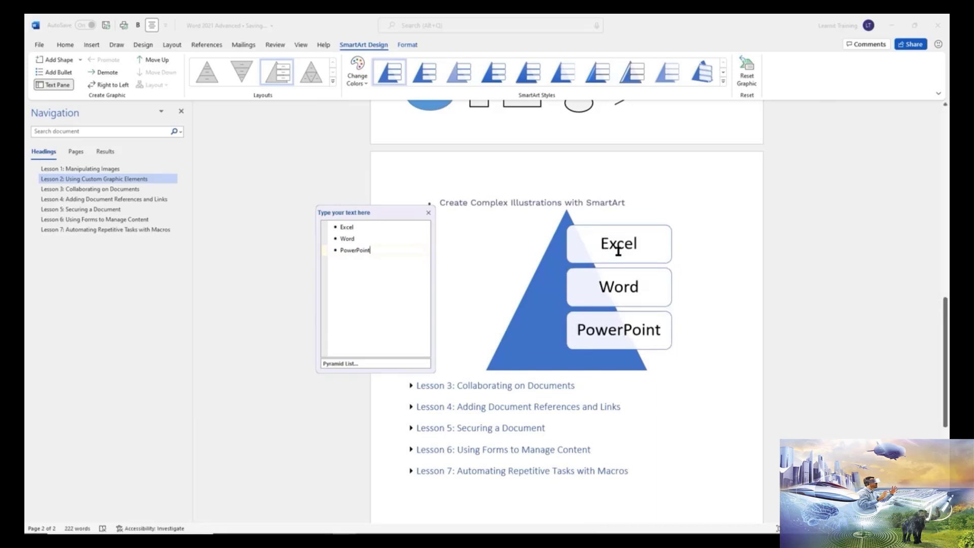
Try adding an indented sub-bullet "Learn first" under the Excel entry, and delete it again
{"action": "left_click", "coordinate": [371, 229]}
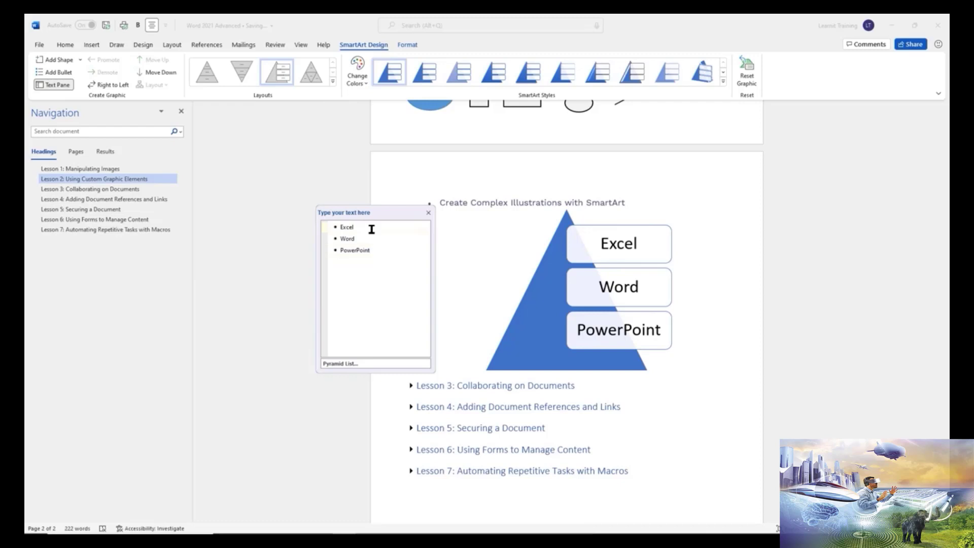
{"action": "key", "text": "Return"}
{"action": "key", "text": "Tab"}
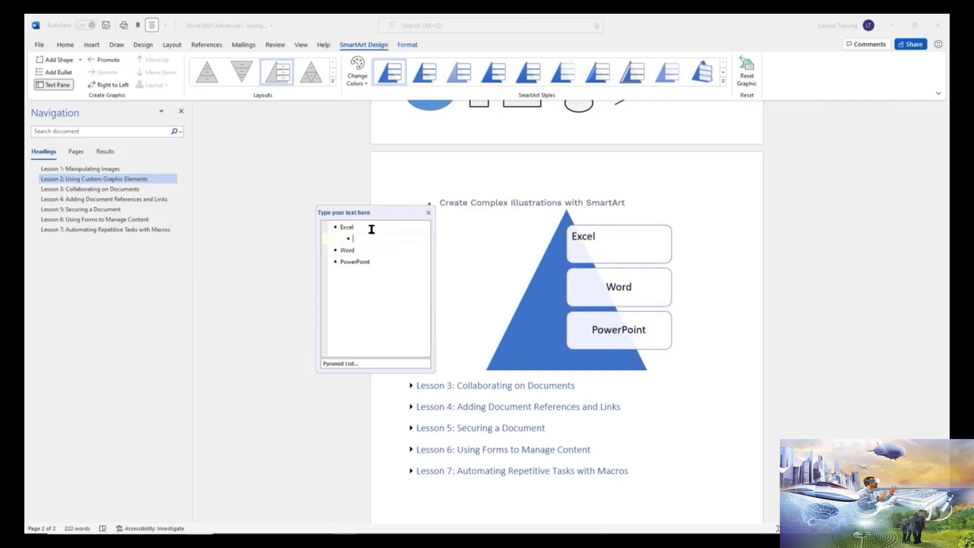
{"action": "type", "text": "Learn first"}
{"action": "left_click_drag", "start_coordinate": [391, 239], "coordinate": [362, 233]}
{"action": "left_click", "coordinate": [357, 227]}
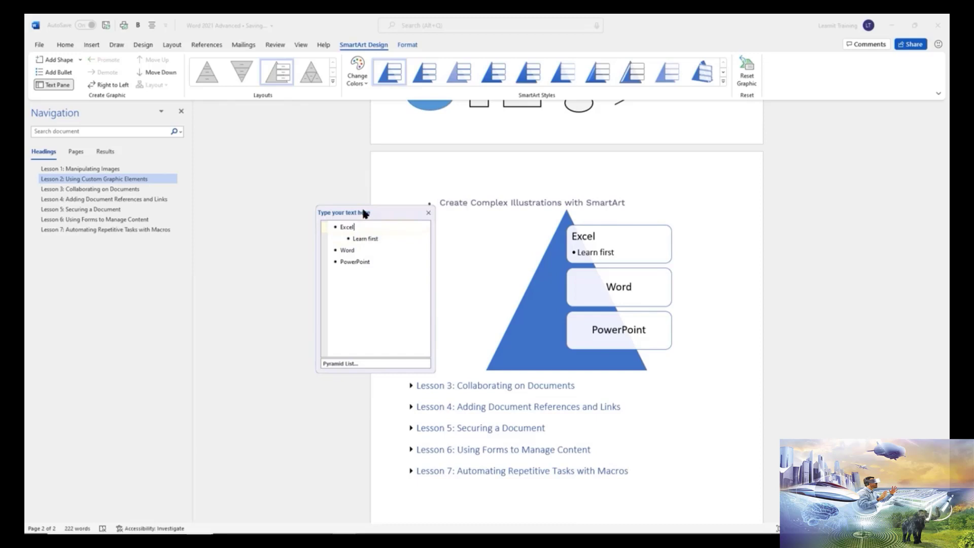
{"action": "key", "text": "Delete"}
{"action": "key", "text": "Delete"}
{"action": "key", "text": "Delete"}
{"action": "key", "text": "Delete"}
{"action": "key", "text": "Delete"}
{"action": "key", "text": "Delete"}
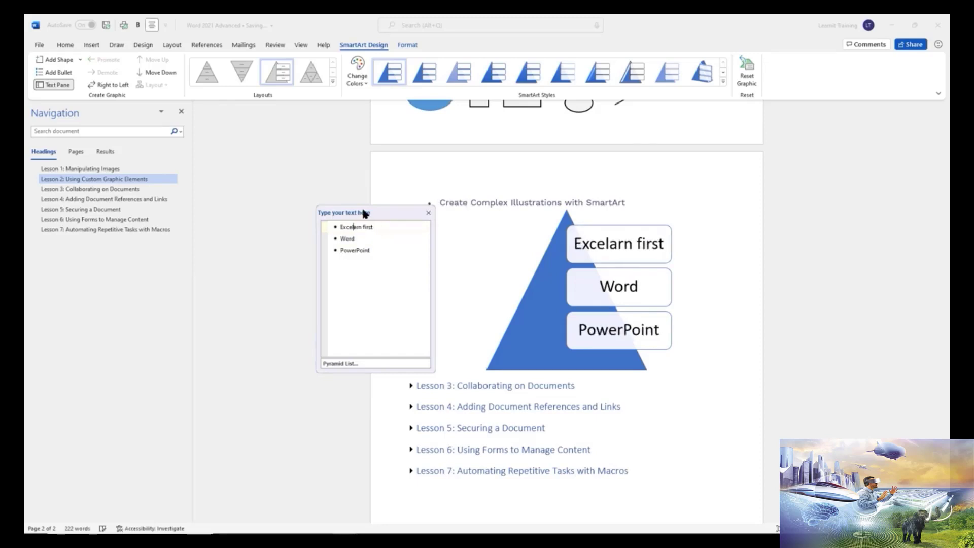
{"action": "key", "text": "Delete"}
{"action": "key", "text": "Delete"}
{"action": "key", "text": "Delete"}
{"action": "key", "text": "Delete"}
{"action": "key", "text": "Delete"}
{"action": "key", "text": "Delete"}
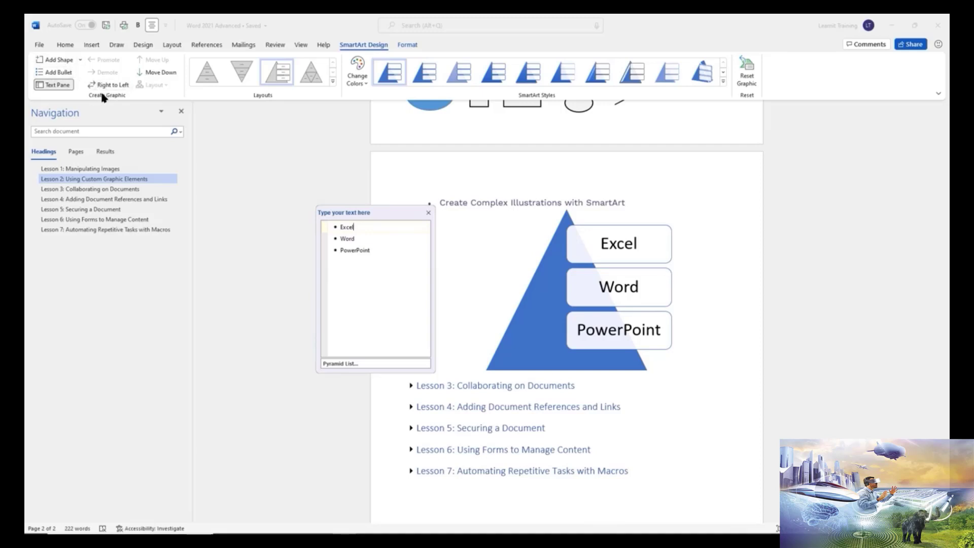
Examine the options for adding shapes around a selected box and preview the Basic Pyramid layout on the SmartArt graphic
{"action": "left_click", "coordinate": [80, 60]}
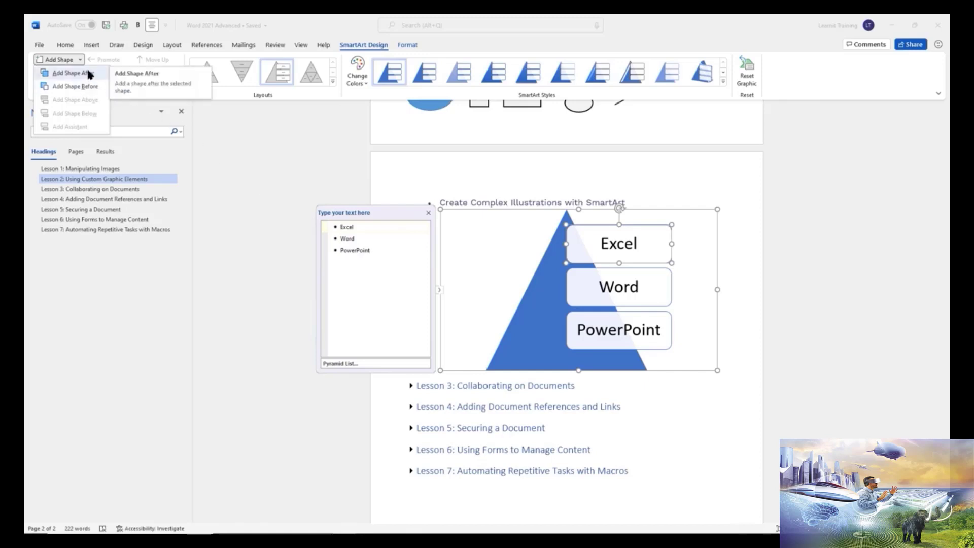
{"action": "left_click", "coordinate": [221, 91]}
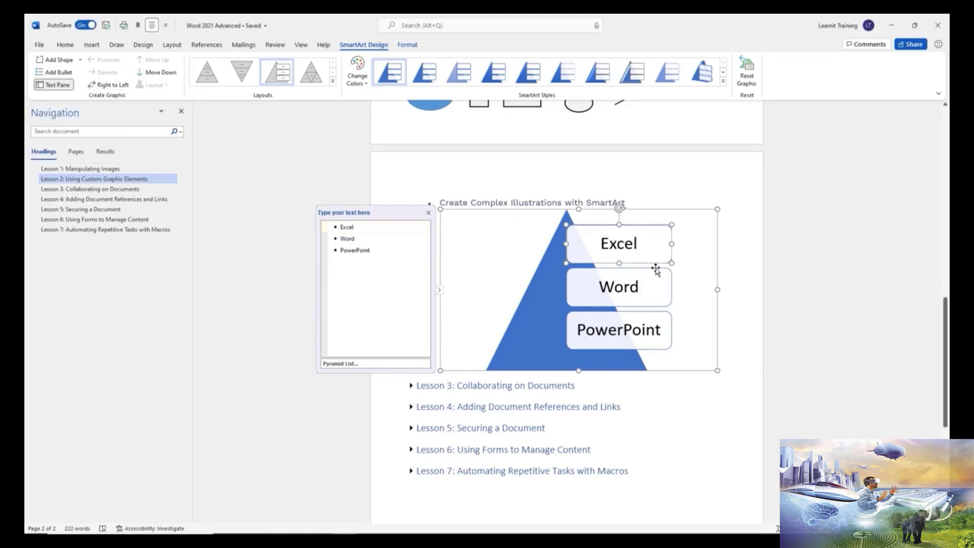
{"action": "left_click", "coordinate": [652, 268]}
{"action": "left_click", "coordinate": [652, 314]}
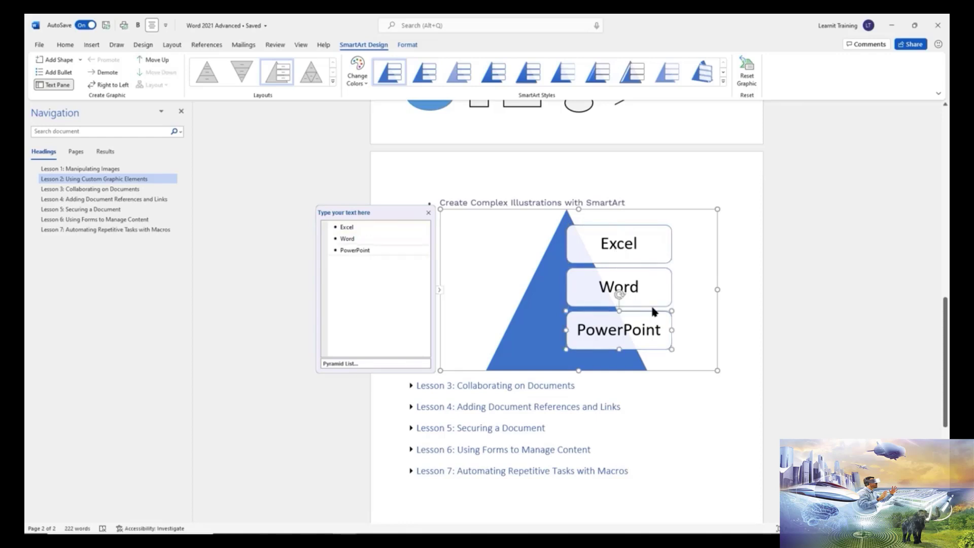
{"action": "left_click", "coordinate": [660, 271]}
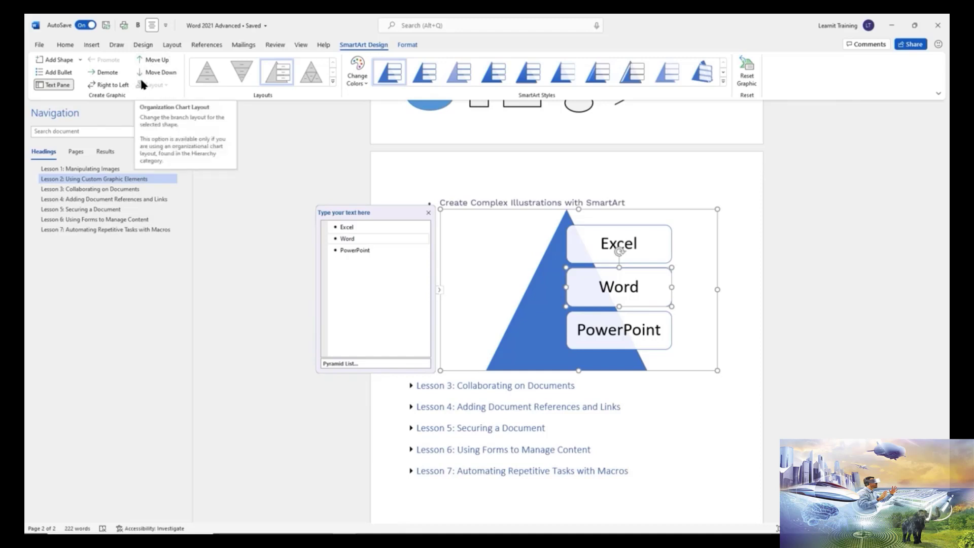
{"action": "left_click", "coordinate": [332, 82]}
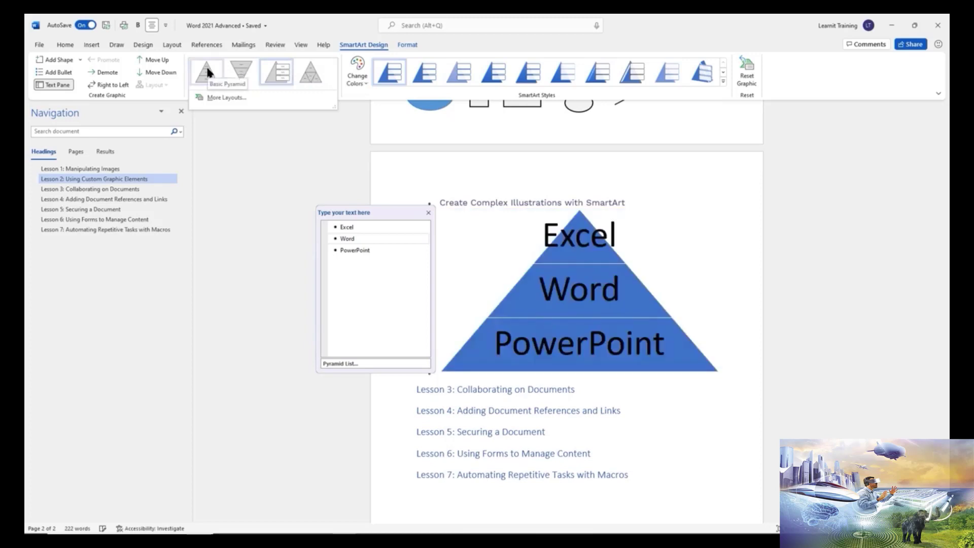
{"action": "left_click", "coordinate": [386, 94]}
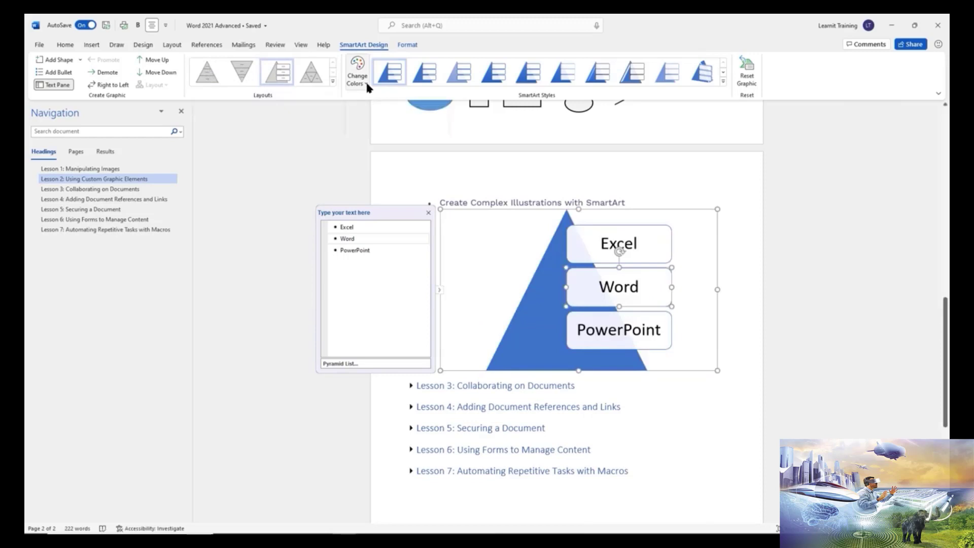
Recolor the SmartArt pyramid with the first orange variation in the Colorful group
{"action": "left_click", "coordinate": [367, 88]}
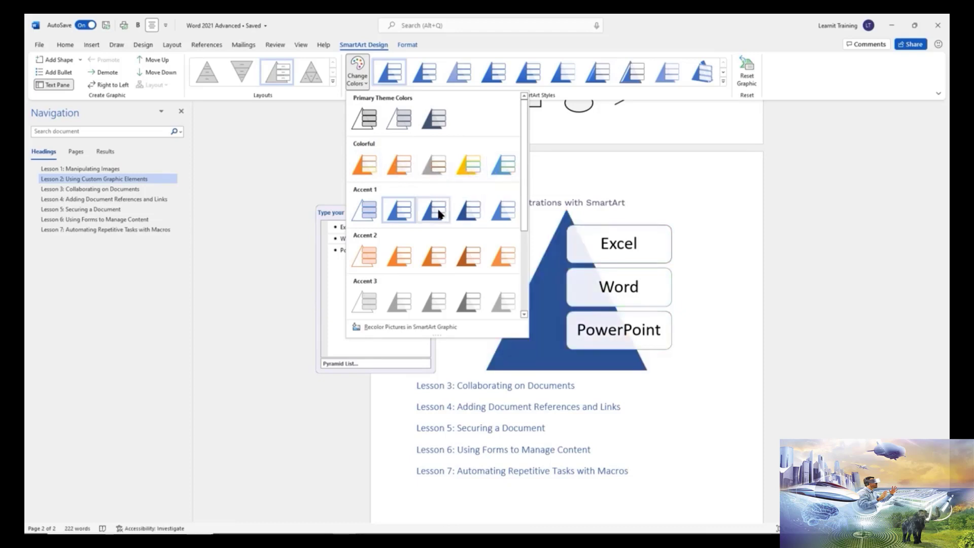
{"action": "scroll", "coordinate": [439, 215], "scroll_direction": "down", "scroll_amount": 2}
{"action": "scroll", "coordinate": [439, 215], "scroll_direction": "down", "scroll_amount": 1}
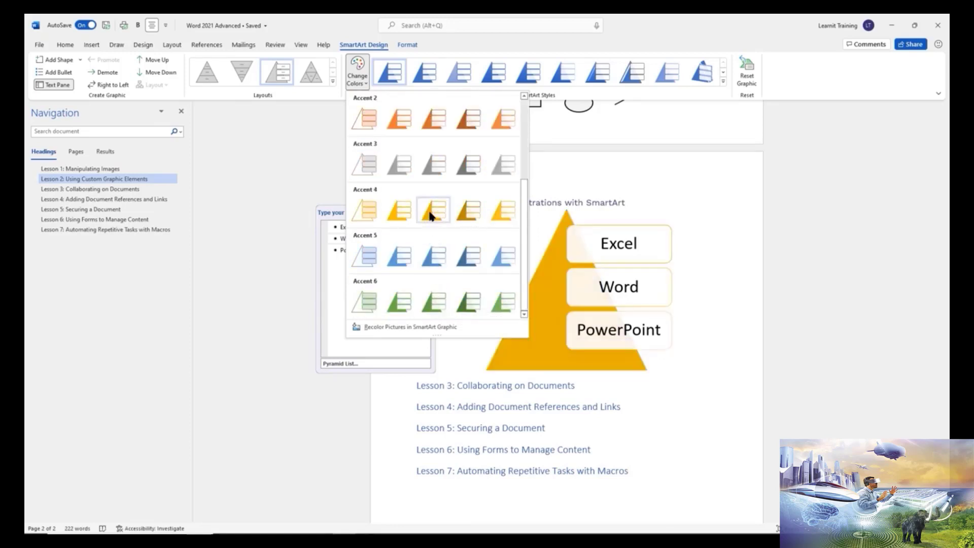
{"action": "scroll", "coordinate": [429, 170], "scroll_direction": "up", "scroll_amount": 3}
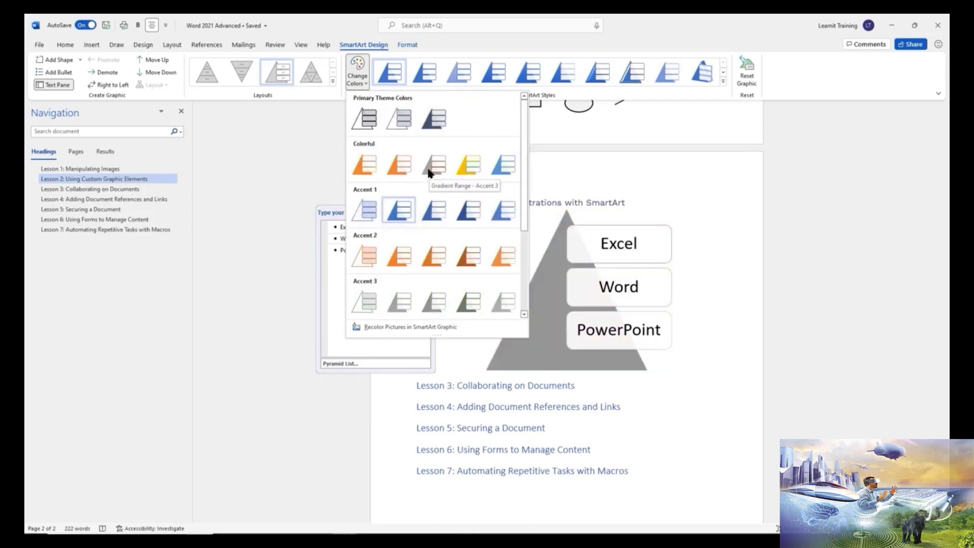
{"action": "left_click", "coordinate": [367, 165]}
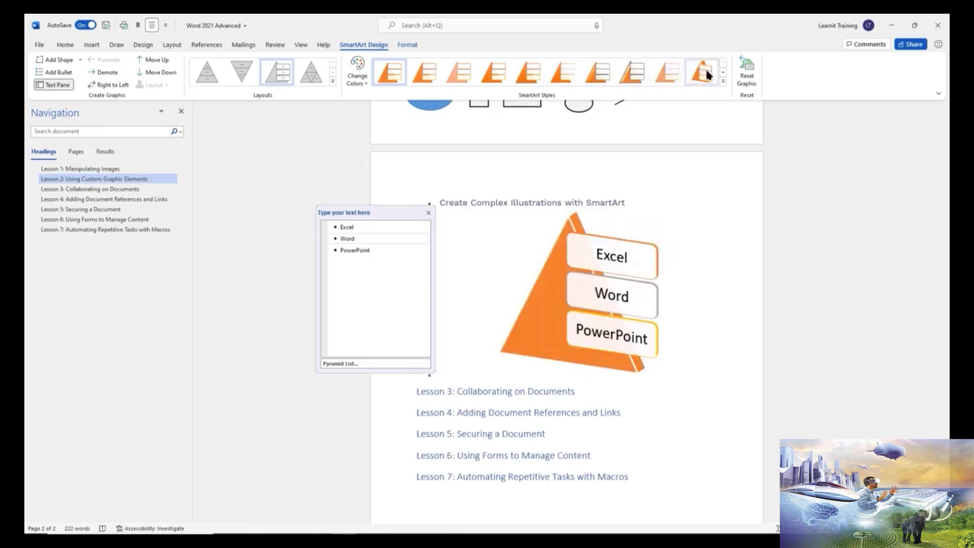
Apply the Inset SmartArt style to the pyramid graphic
{"action": "left_click", "coordinate": [722, 74]}
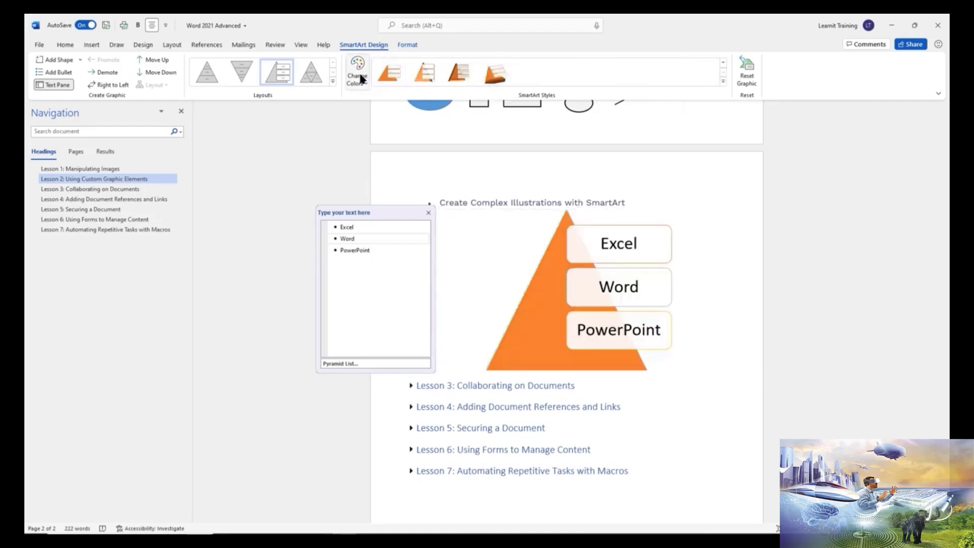
{"action": "left_click", "coordinate": [722, 61]}
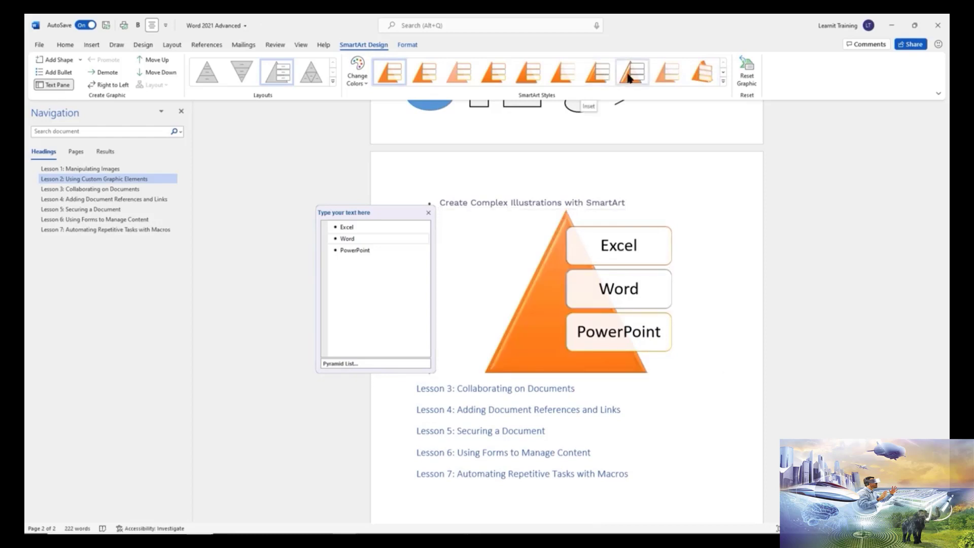
{"action": "left_click", "coordinate": [603, 75]}
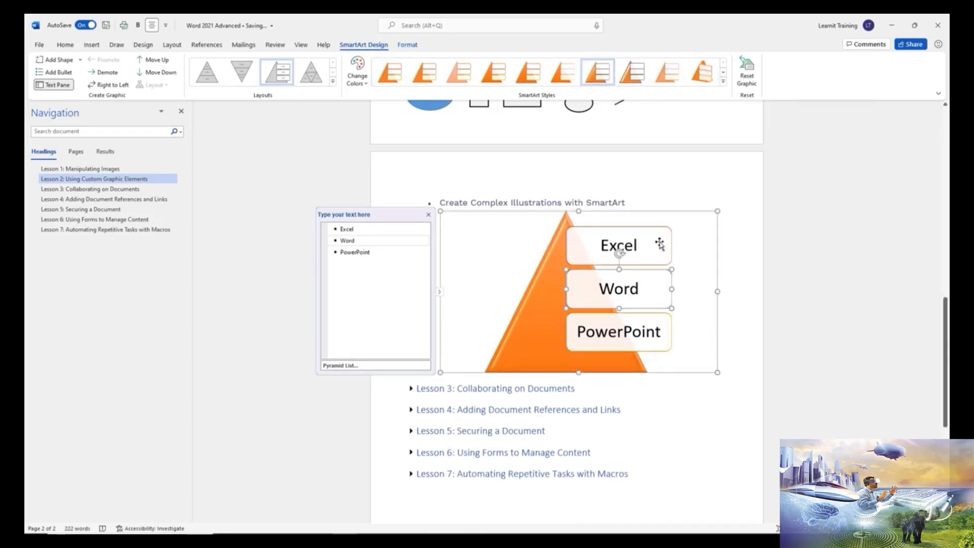
Select the Excel, Word and PowerPoint boxes of the pyramid one by one, finishing on the Excel box
{"action": "left_click", "coordinate": [655, 242]}
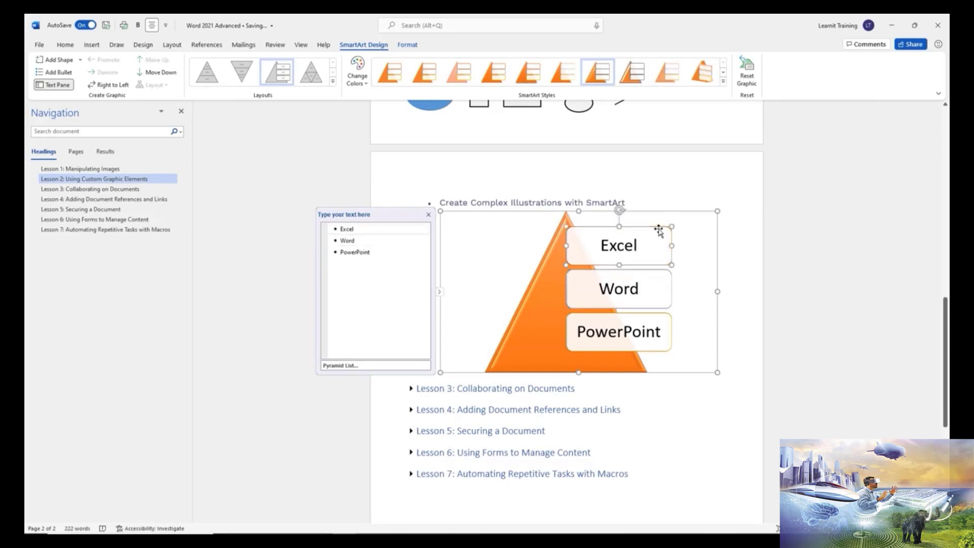
{"action": "left_click", "coordinate": [648, 276]}
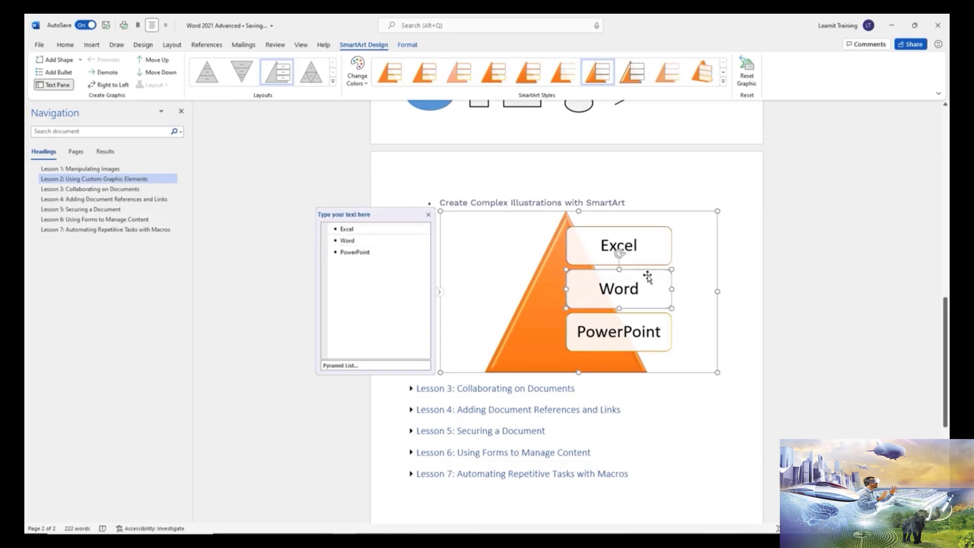
{"action": "left_click", "coordinate": [657, 330]}
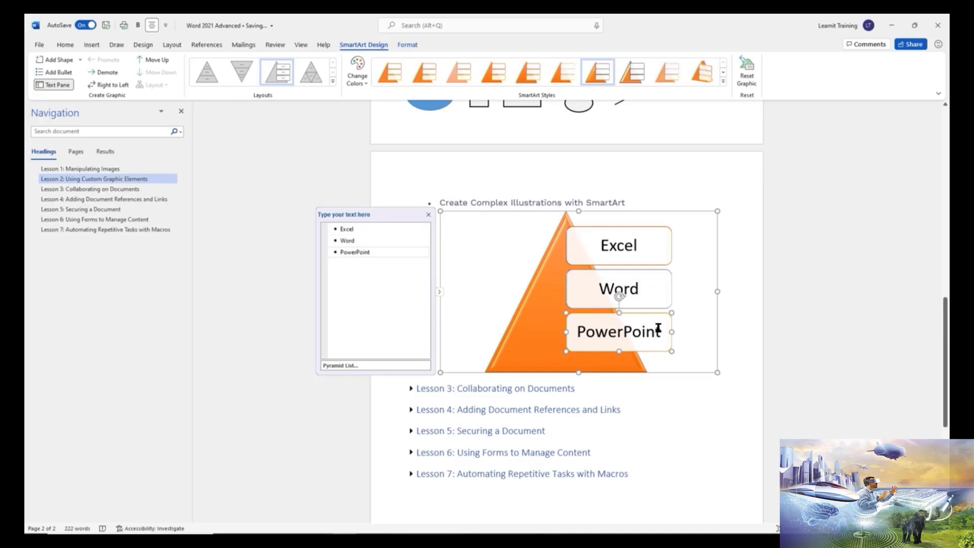
{"action": "left_click", "coordinate": [651, 229]}
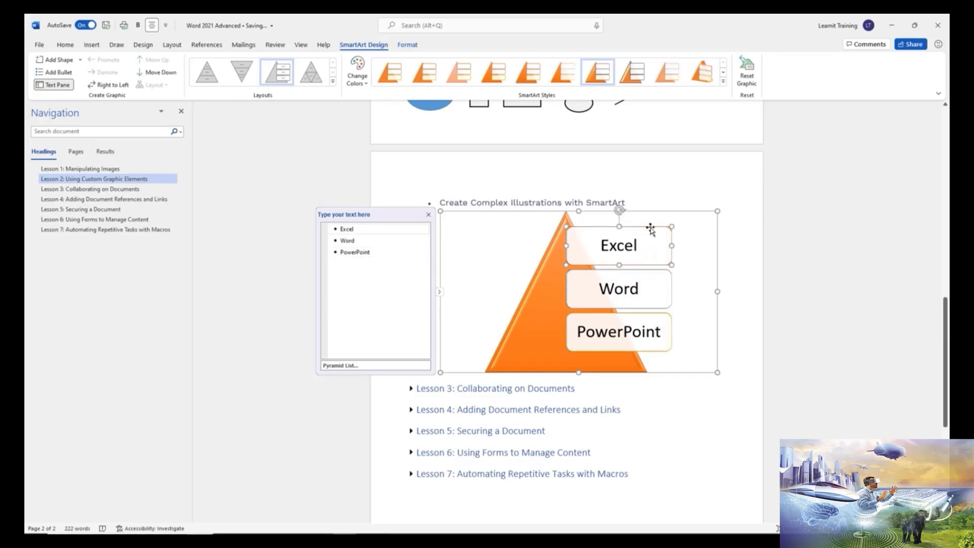
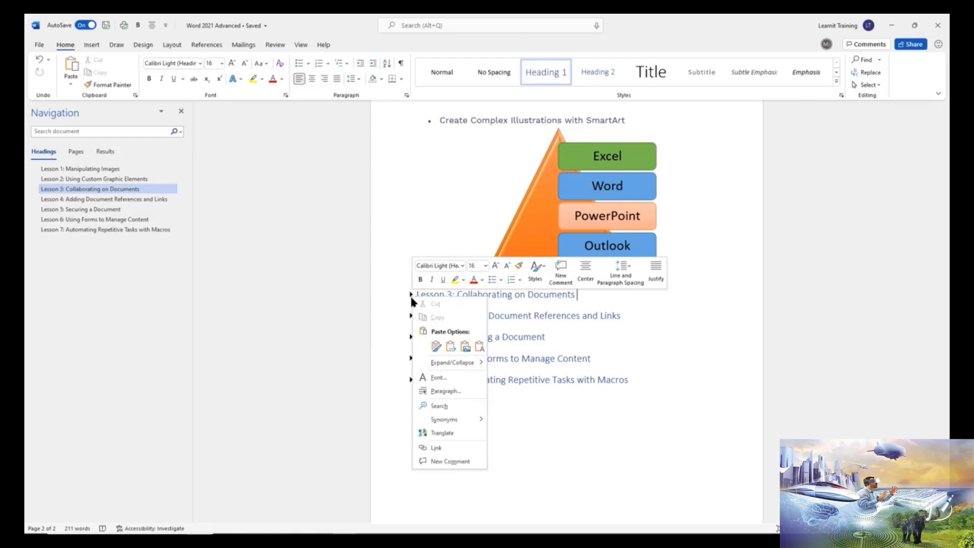
Collapse all headings, and expand only Lesson 3 with the cursor at the end of its "Prepare a Document for Collaboration" item
{"action": "mouse_move", "coordinate": [471, 362]}
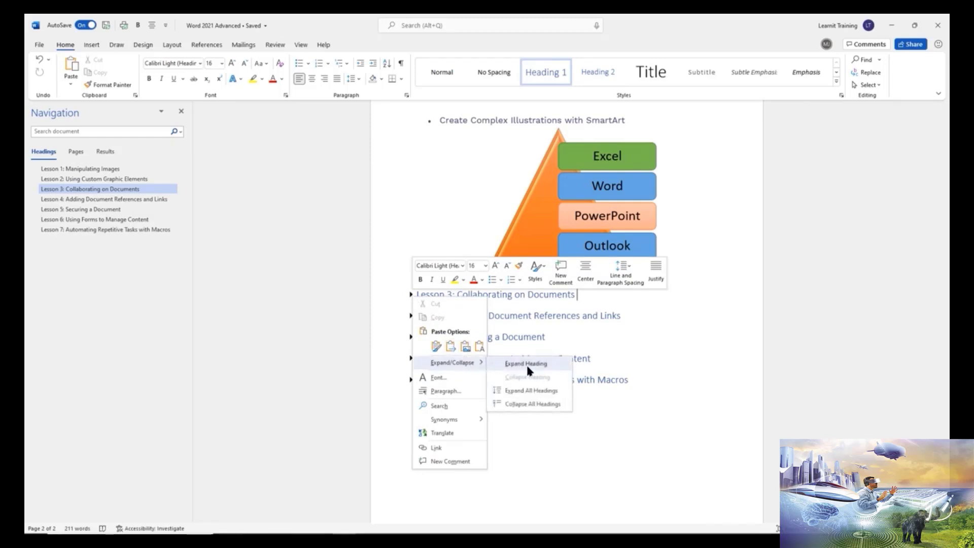
{"action": "left_click", "coordinate": [531, 403]}
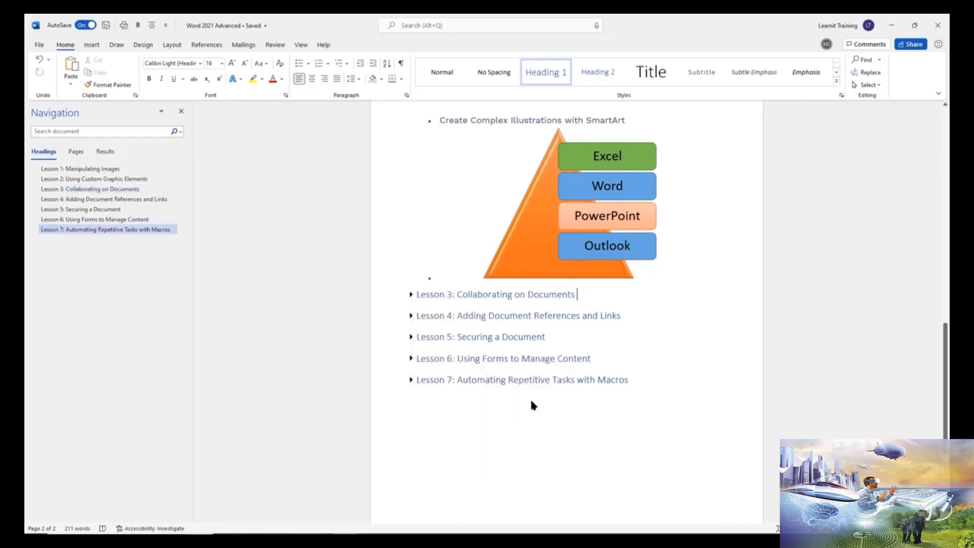
{"action": "scroll", "coordinate": [543, 335], "scroll_direction": "up", "scroll_amount": 5}
{"action": "scroll", "coordinate": [543, 335], "scroll_direction": "up", "scroll_amount": 5}
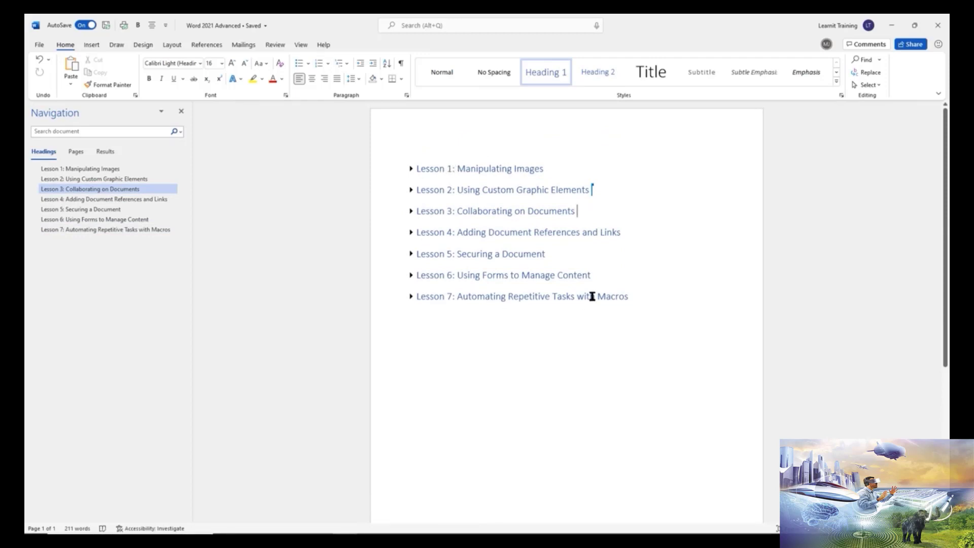
{"action": "left_click", "coordinate": [411, 212]}
{"action": "left_click", "coordinate": [620, 223]}
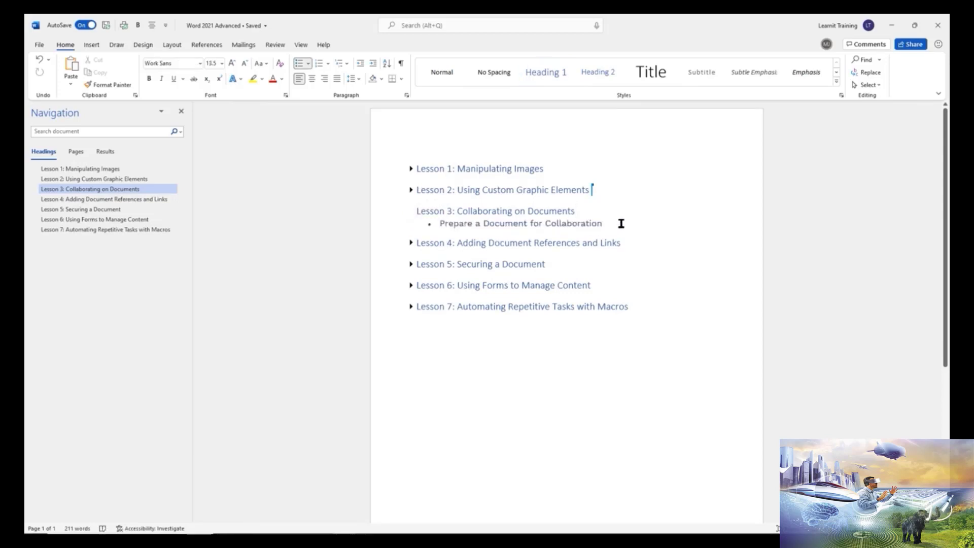
Add an empty bullet below "Prepare a Document for Collaboration" in Lesson 3
{"action": "key", "text": "Return"}
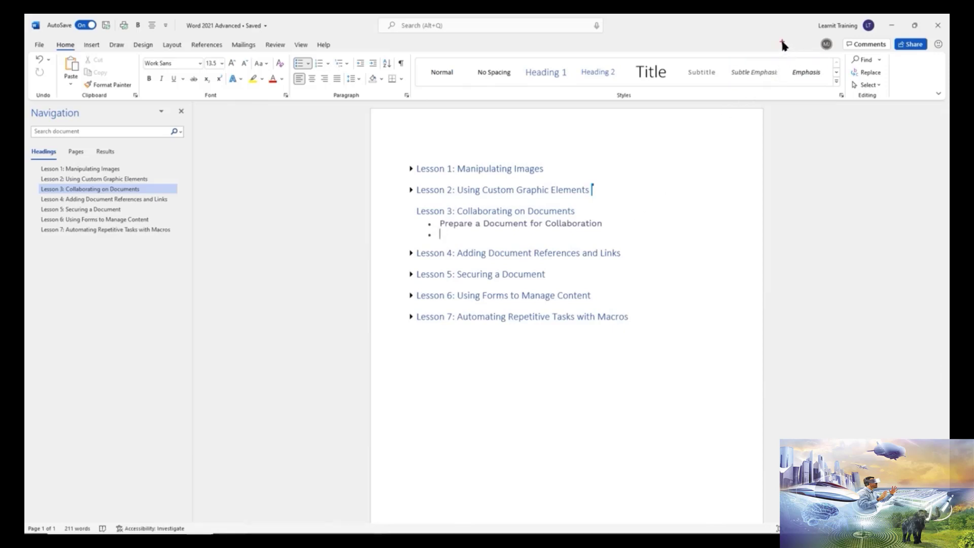
{"action": "left_click_drag", "start_coordinate": [809, 20], "coordinate": [887, 35]}
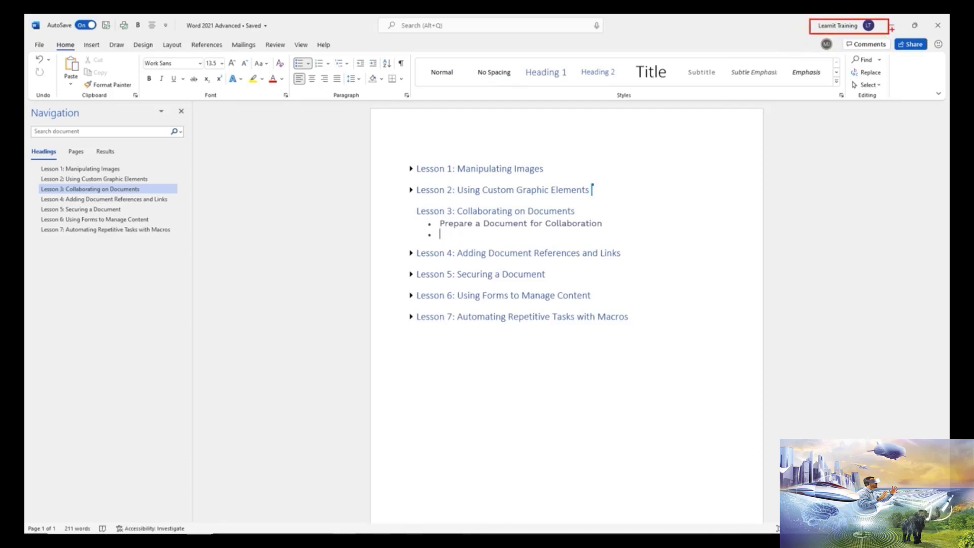
{"action": "left_click_drag", "start_coordinate": [892, 28], "coordinate": [932, 57]}
{"action": "key", "text": "Escape"}
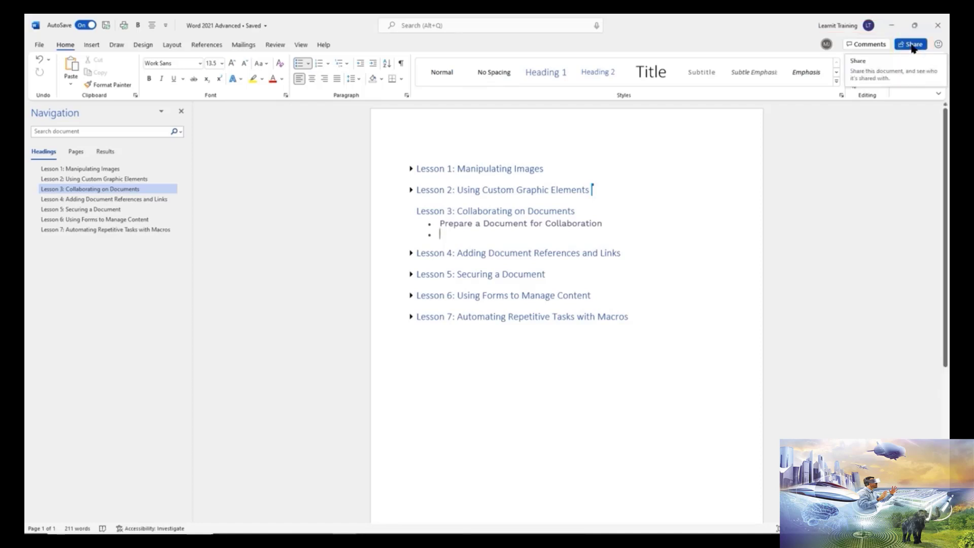
Open the document's sharing options, review who has access under Manage access, and close the sharing window
{"action": "left_click", "coordinate": [911, 45]}
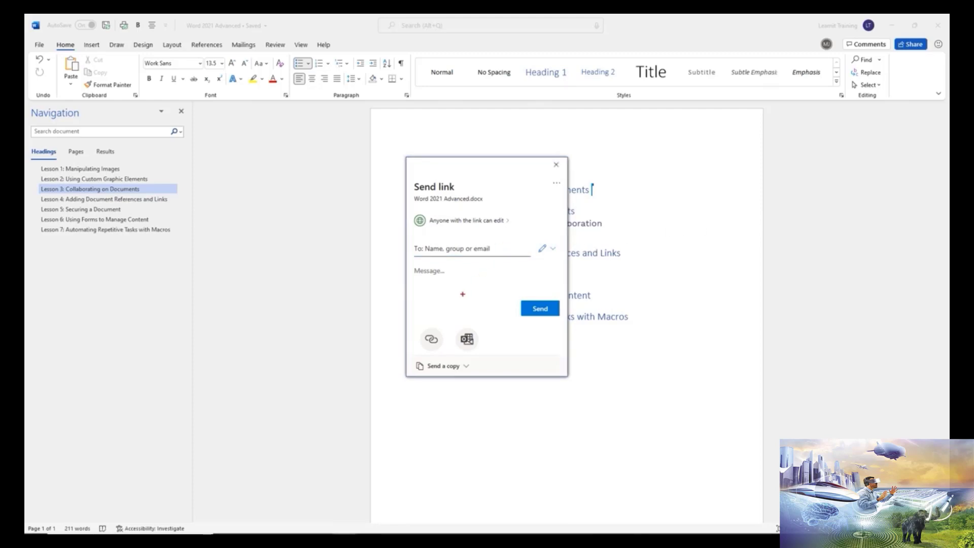
{"action": "left_click_drag", "start_coordinate": [400, 322], "coordinate": [459, 358]}
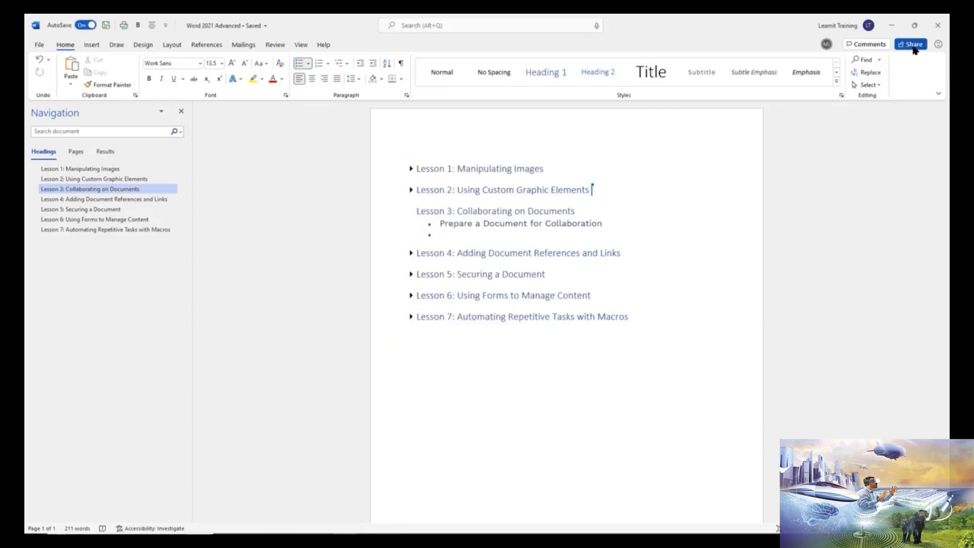
{"action": "left_click", "coordinate": [911, 45]}
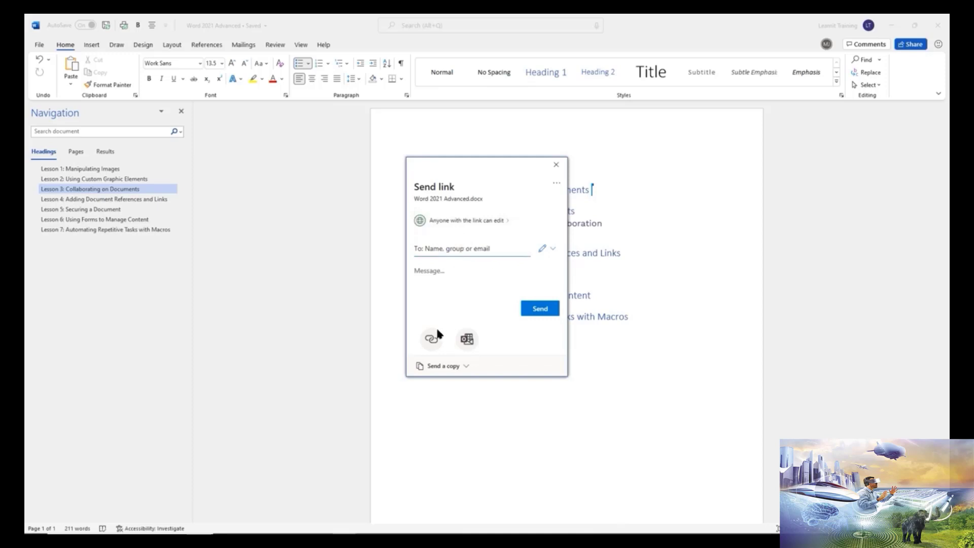
{"action": "left_click", "coordinate": [454, 250]}
{"action": "left_click", "coordinate": [557, 186]}
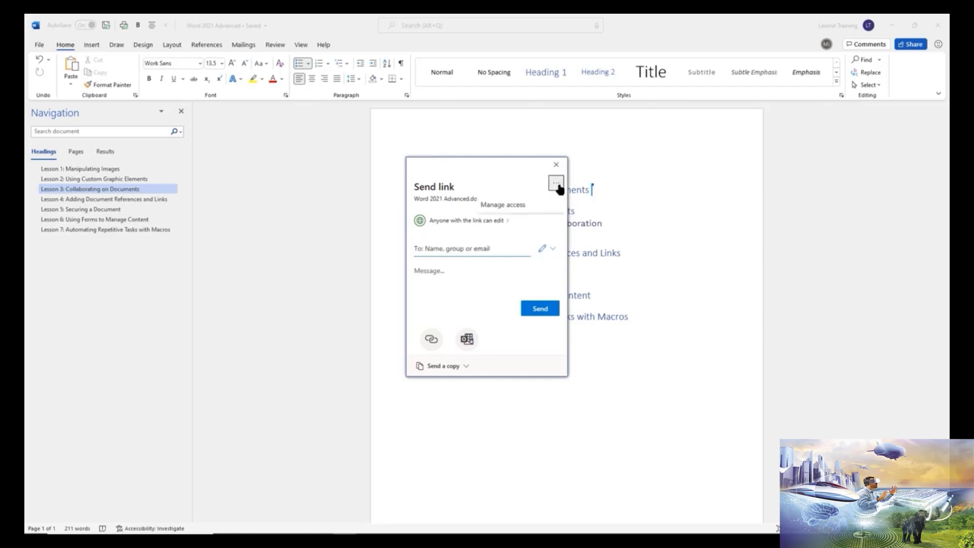
{"action": "left_click", "coordinate": [517, 208]}
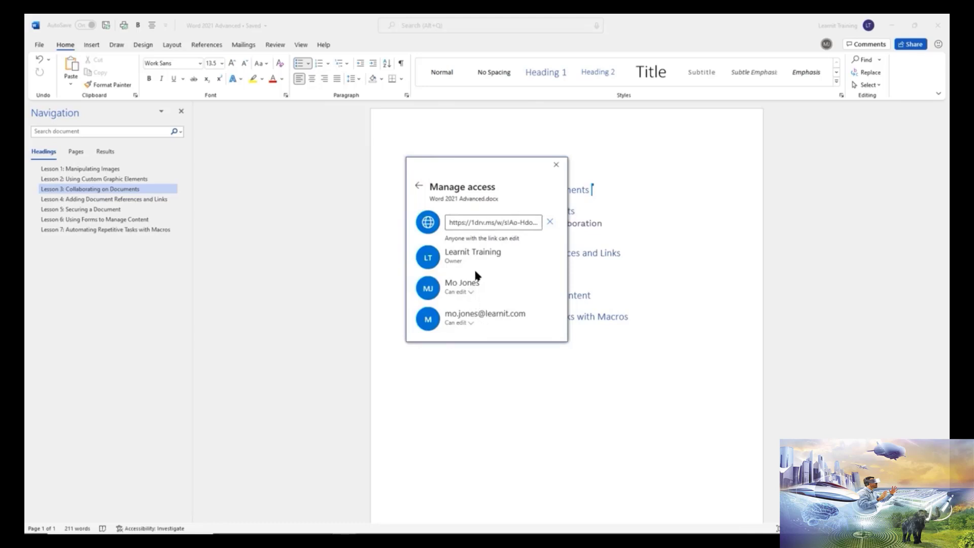
{"action": "left_click", "coordinate": [419, 189]}
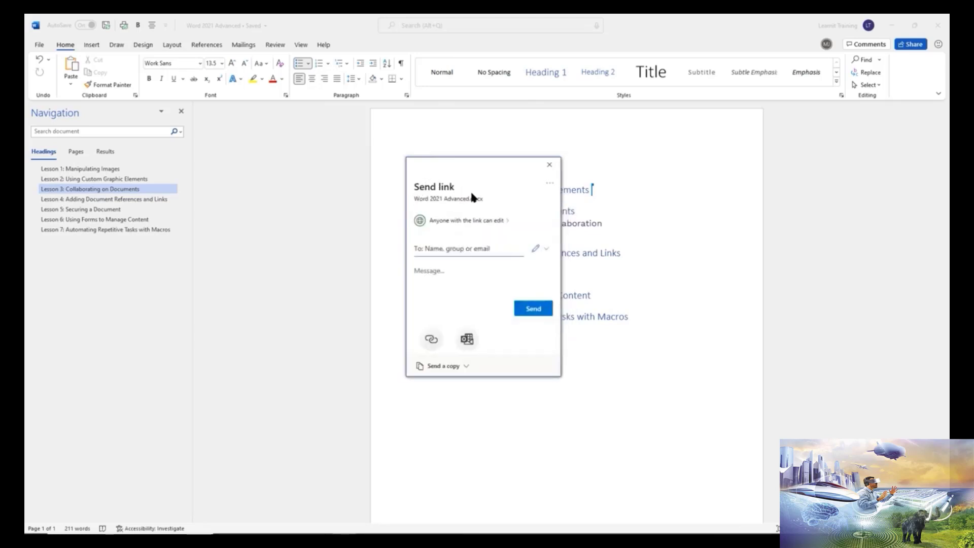
{"action": "left_click", "coordinate": [548, 164]}
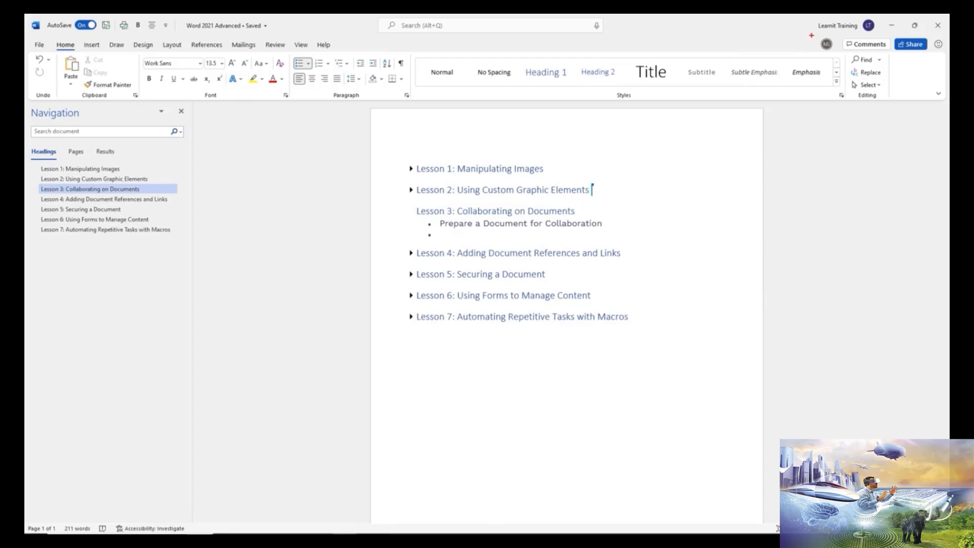
Go to the collaborator's current location in the document and review the contact options for that collaborator
{"action": "left_click_drag", "start_coordinate": [810, 34], "coordinate": [842, 55]}
{"action": "mouse_move", "coordinate": [827, 47]}
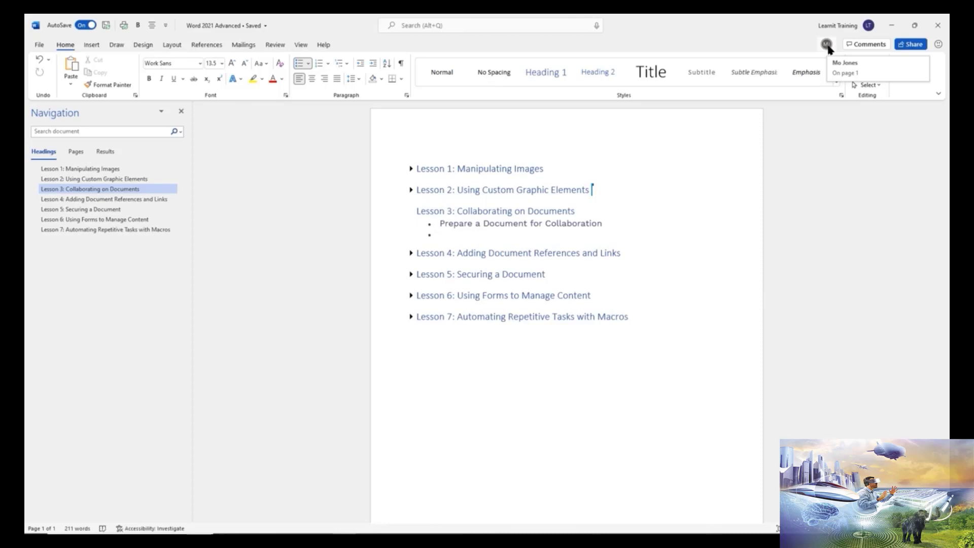
{"action": "left_click", "coordinate": [826, 47]}
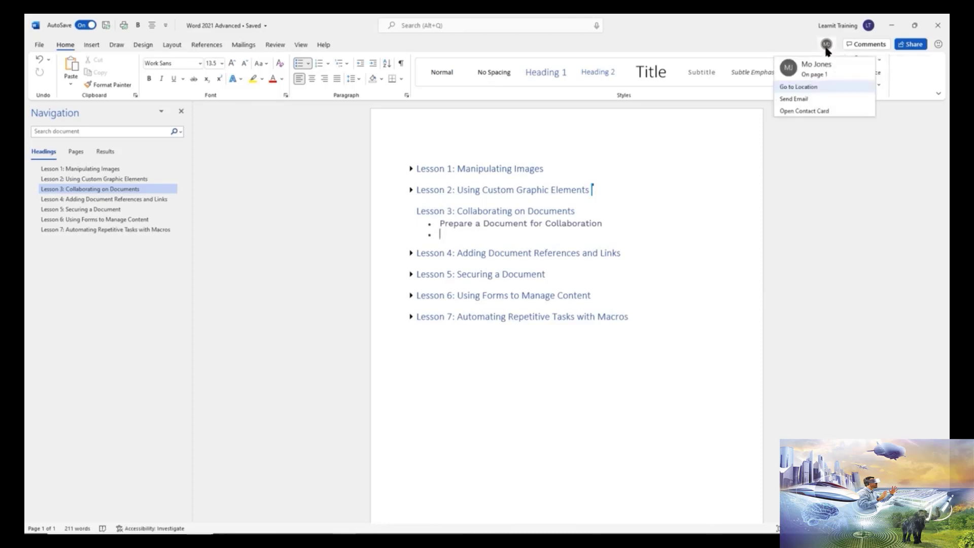
{"action": "left_click", "coordinate": [796, 88]}
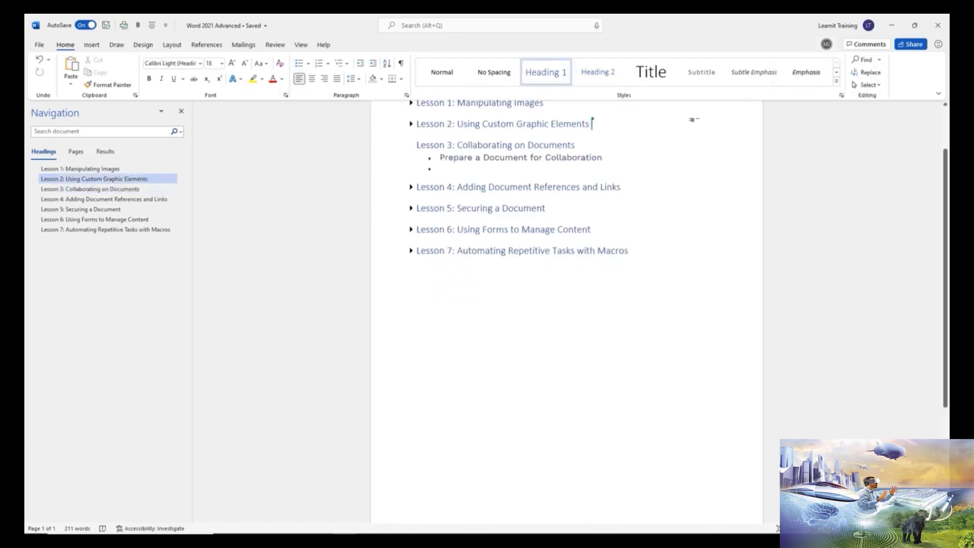
{"action": "scroll", "coordinate": [624, 196], "scroll_direction": "up", "scroll_amount": 1}
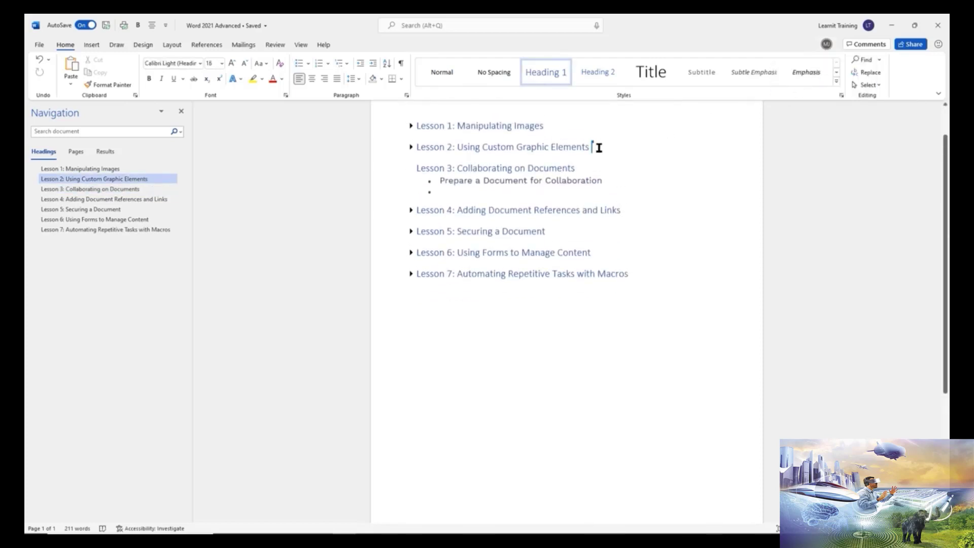
{"action": "mouse_move", "coordinate": [592, 147]}
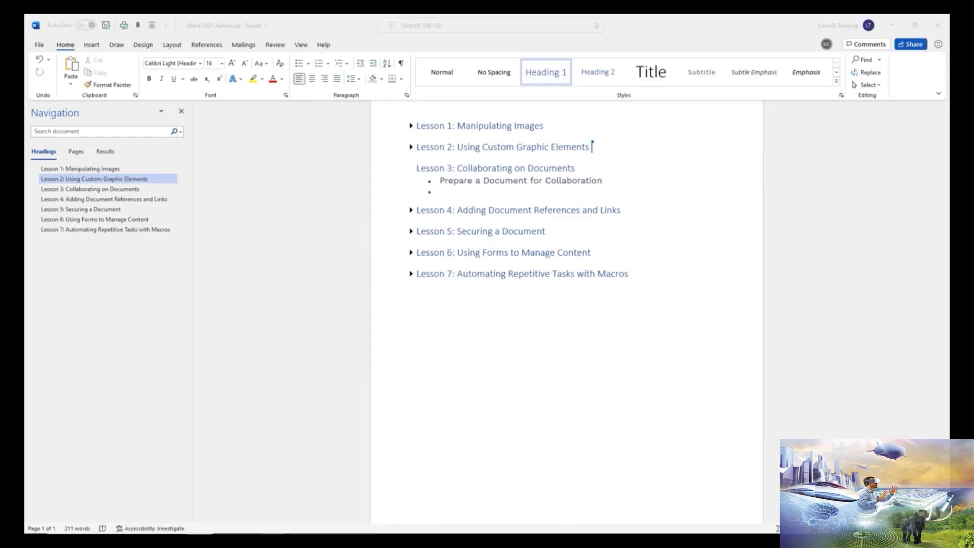
{"action": "scroll", "coordinate": [716, 199], "scroll_direction": "up", "scroll_amount": 1}
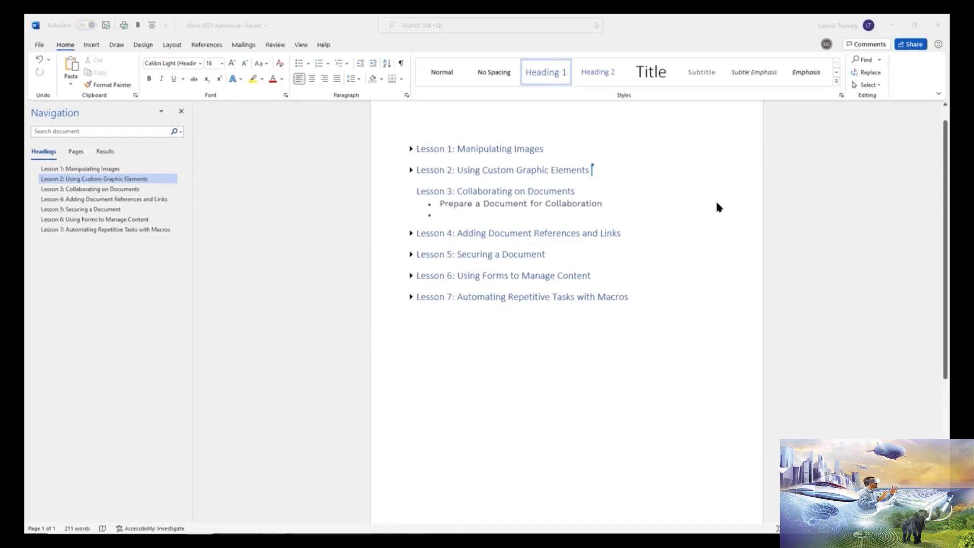
{"action": "left_click", "coordinate": [826, 46]}
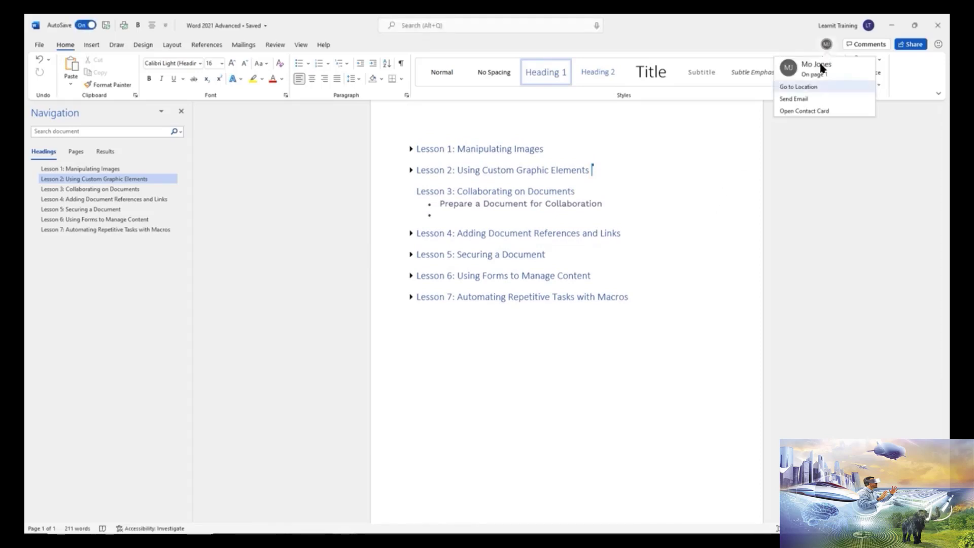
{"action": "left_click", "coordinate": [743, 167]}
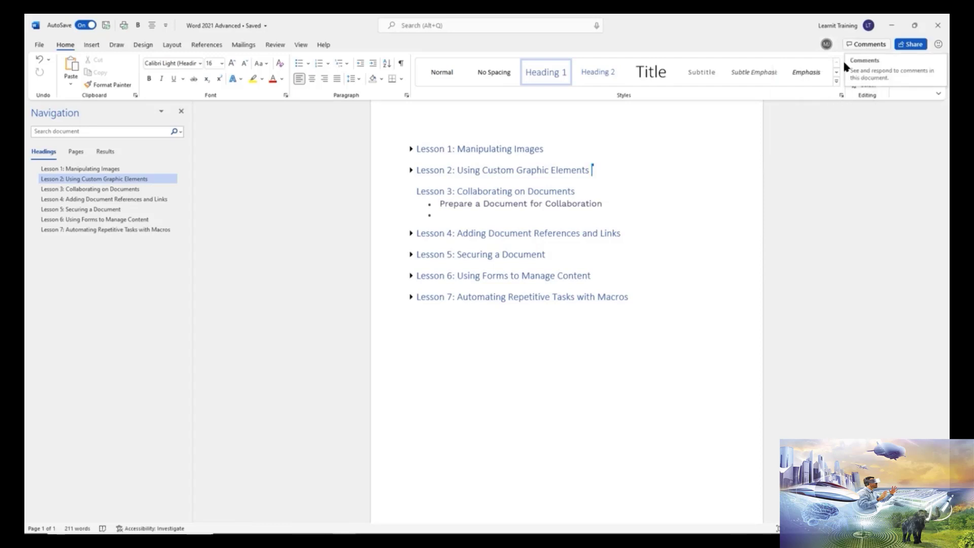
Post the comment "Please add content here." at the end of the Lesson 3 heading
{"action": "left_click", "coordinate": [591, 193]}
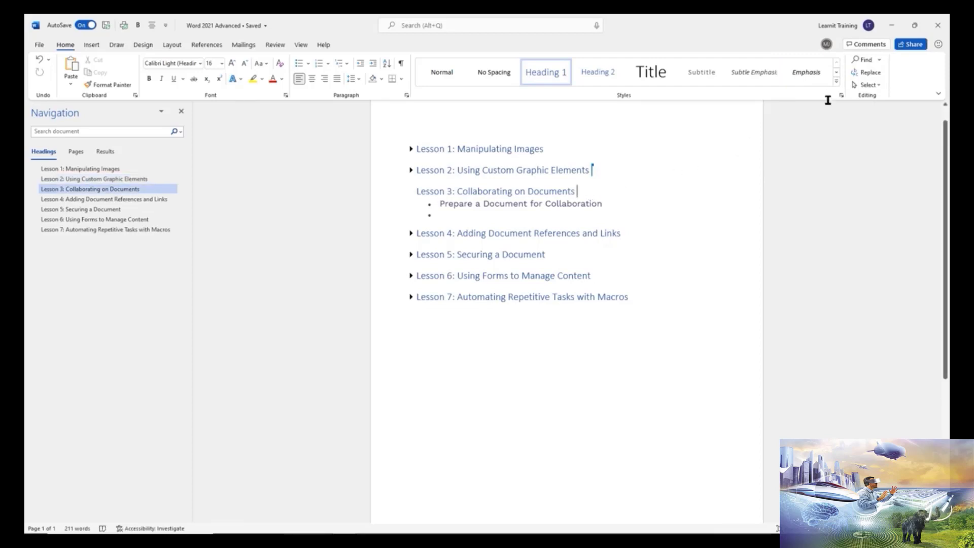
{"action": "left_click", "coordinate": [870, 45]}
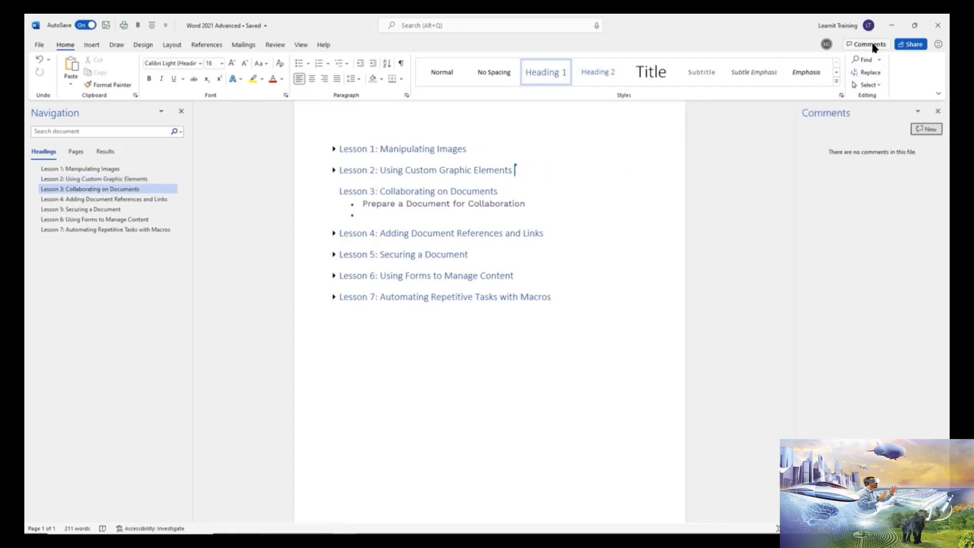
{"action": "left_click", "coordinate": [928, 130]}
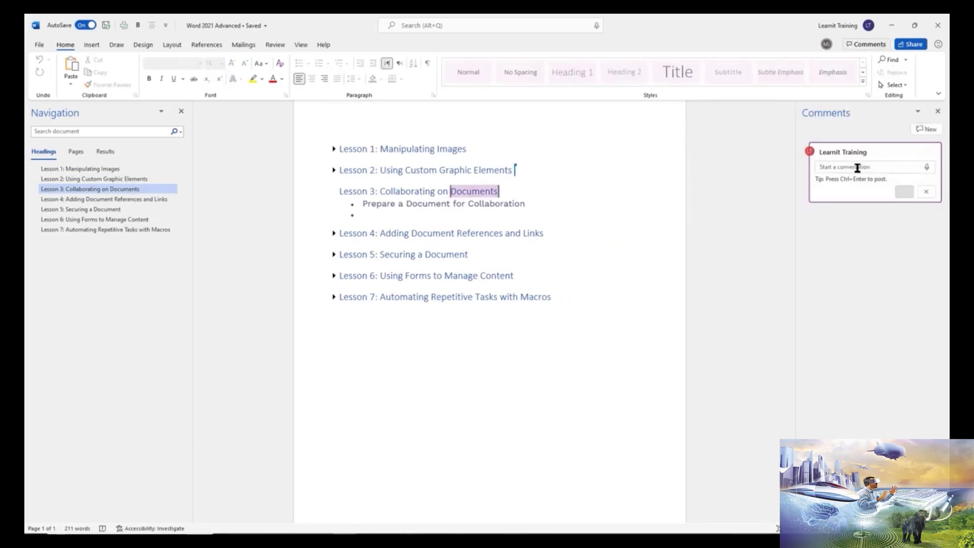
{"action": "type", "text": "Please"}
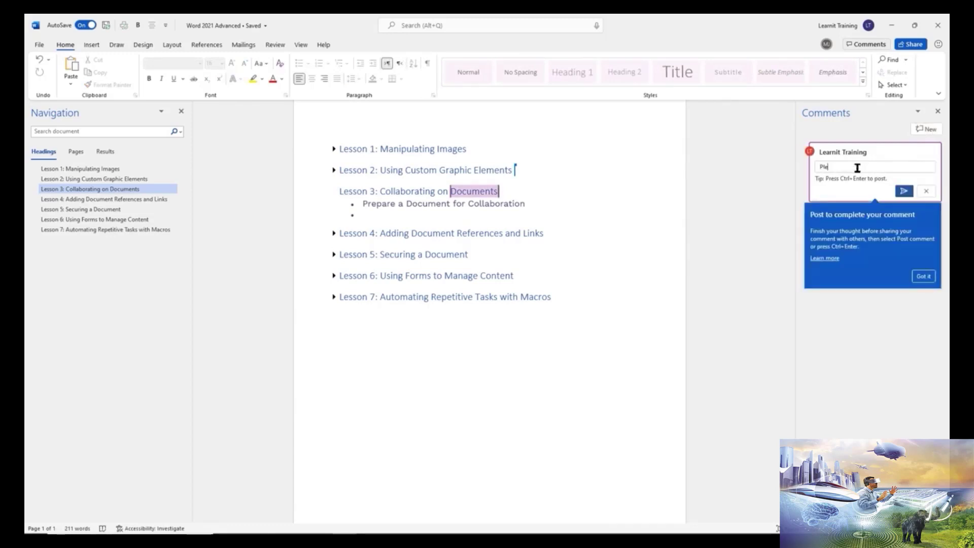
{"action": "type", "text": " add comment here."}
{"action": "left_click", "coordinate": [904, 192]}
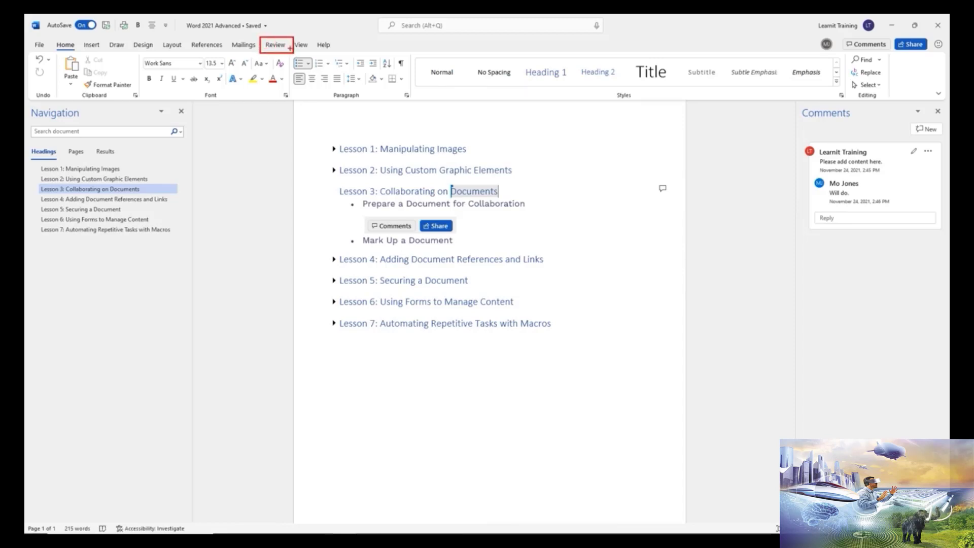
Examine the Track Changes options, the markup display modes and the Show Markup settings, including the Balloons choices
{"action": "left_click", "coordinate": [276, 48]}
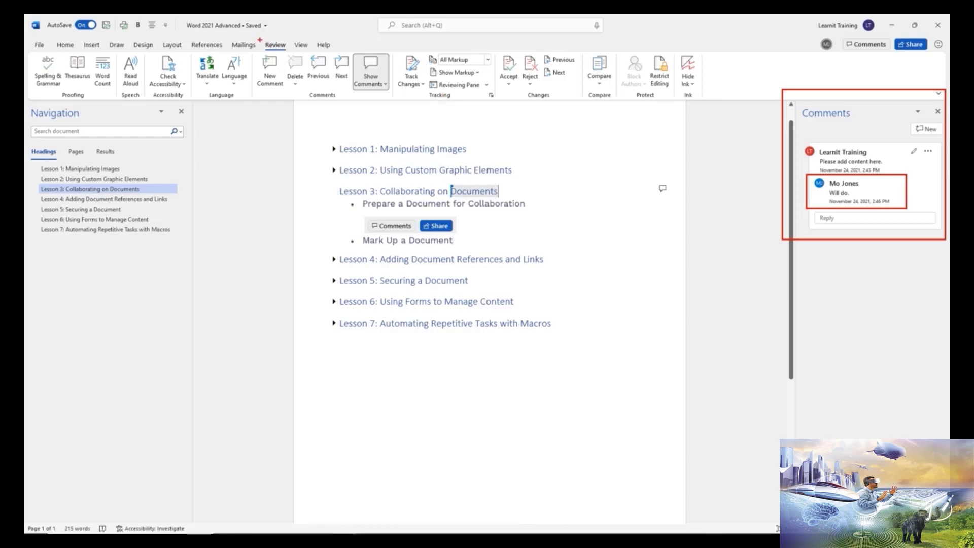
{"action": "left_click_drag", "start_coordinate": [259, 39], "coordinate": [294, 51]}
{"action": "left_click_drag", "start_coordinate": [419, 88], "coordinate": [463, 103]}
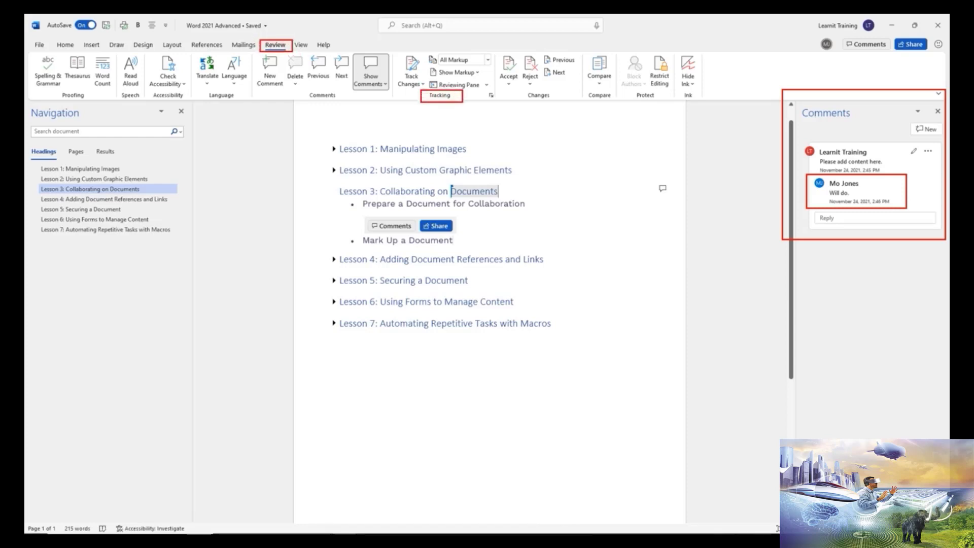
{"action": "left_click_drag", "start_coordinate": [519, 90], "coordinate": [559, 103]}
{"action": "key", "text": "Escape"}
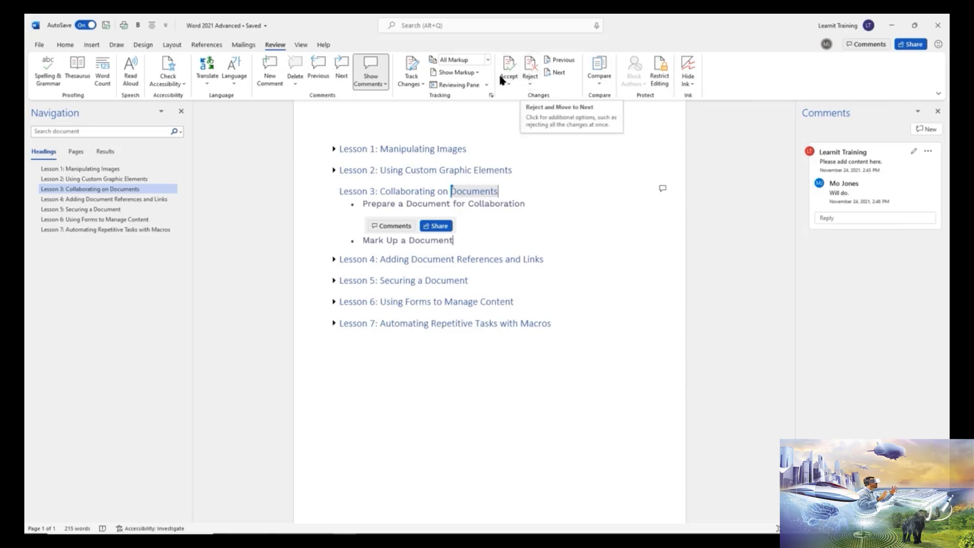
{"action": "left_click", "coordinate": [423, 85]}
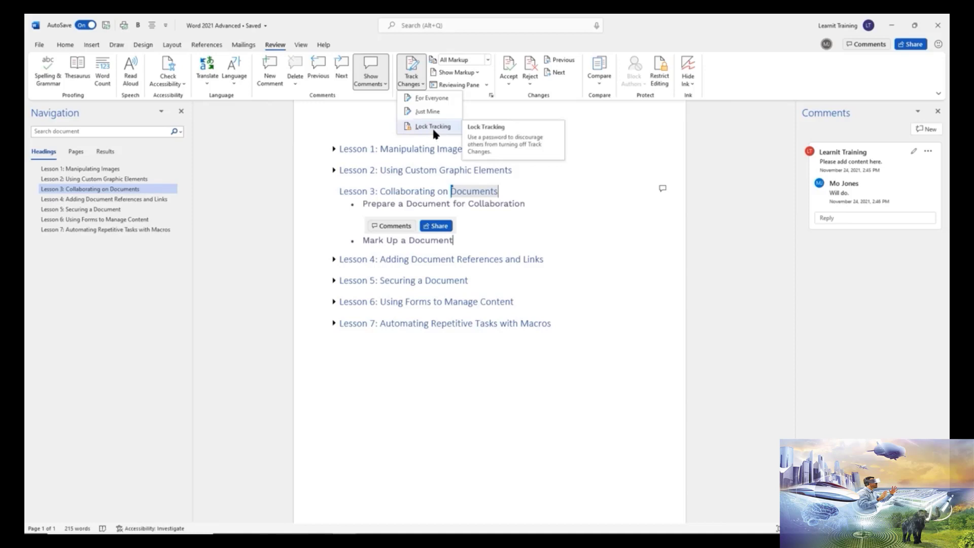
{"action": "left_click", "coordinate": [512, 46]}
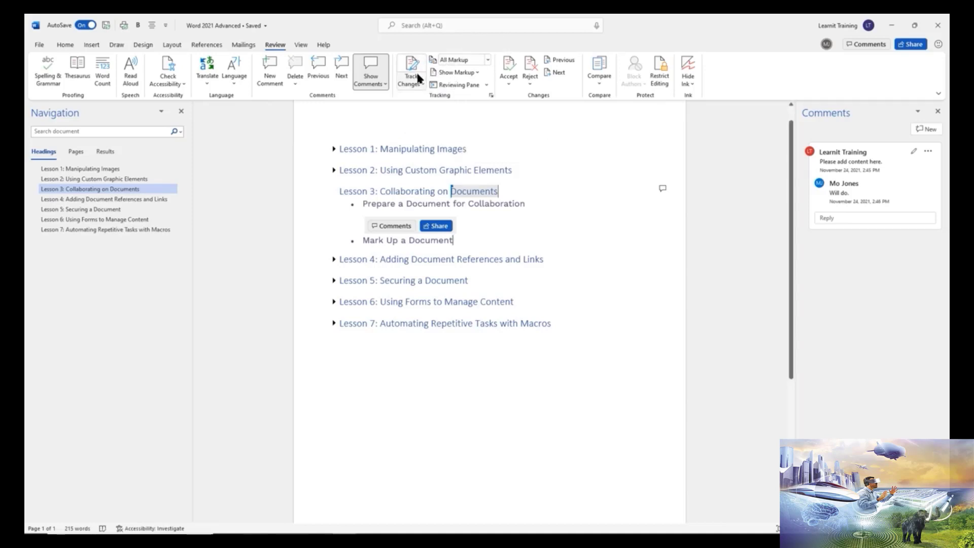
{"action": "left_click", "coordinate": [488, 59]}
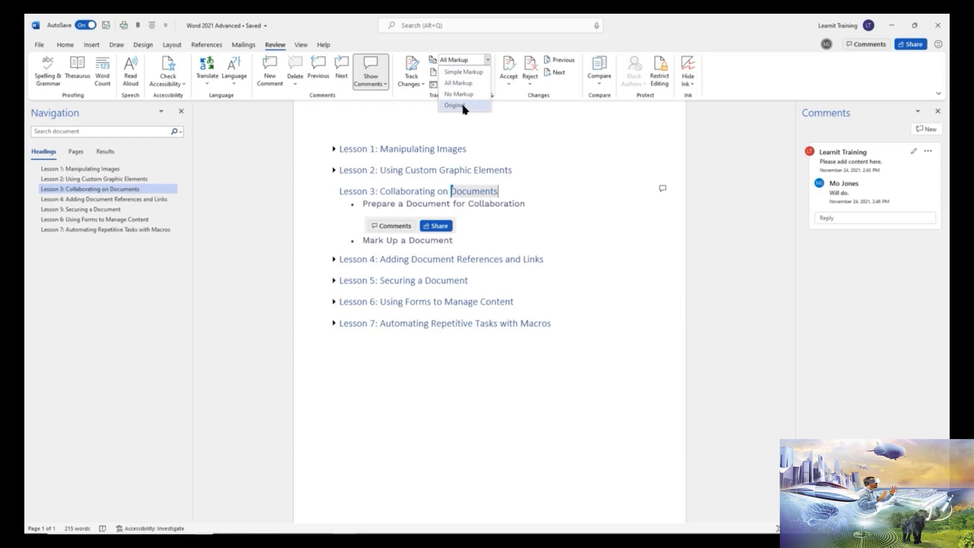
{"action": "left_click", "coordinate": [504, 41]}
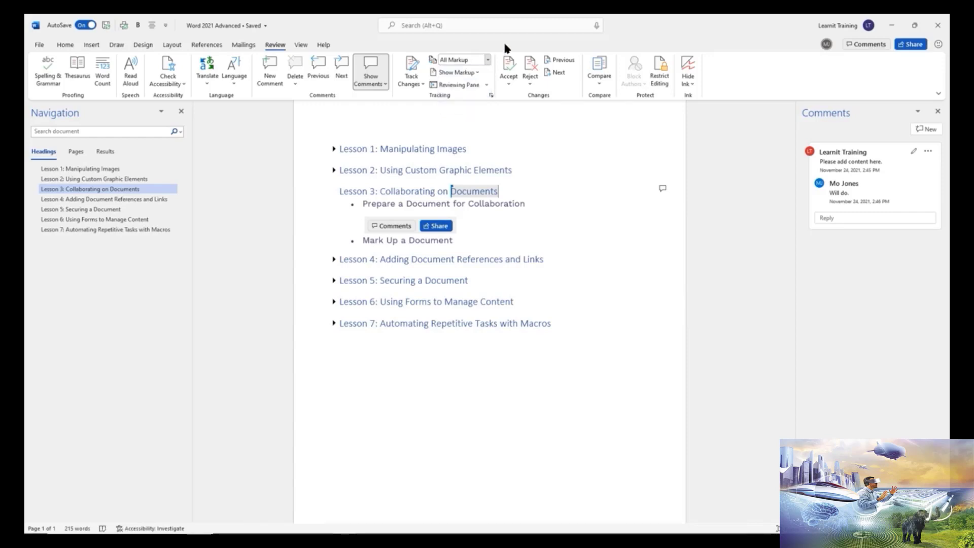
{"action": "left_click", "coordinate": [479, 74]}
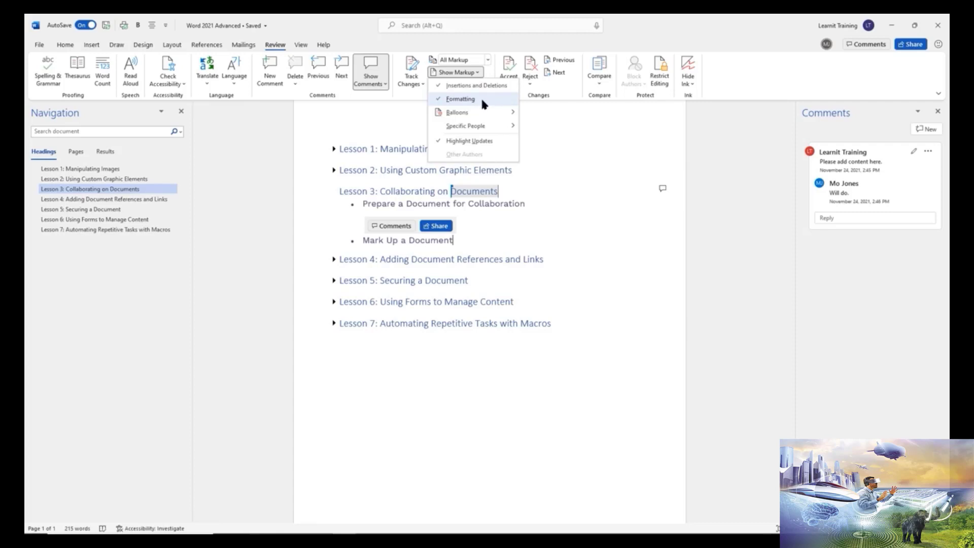
{"action": "mouse_move", "coordinate": [486, 113]}
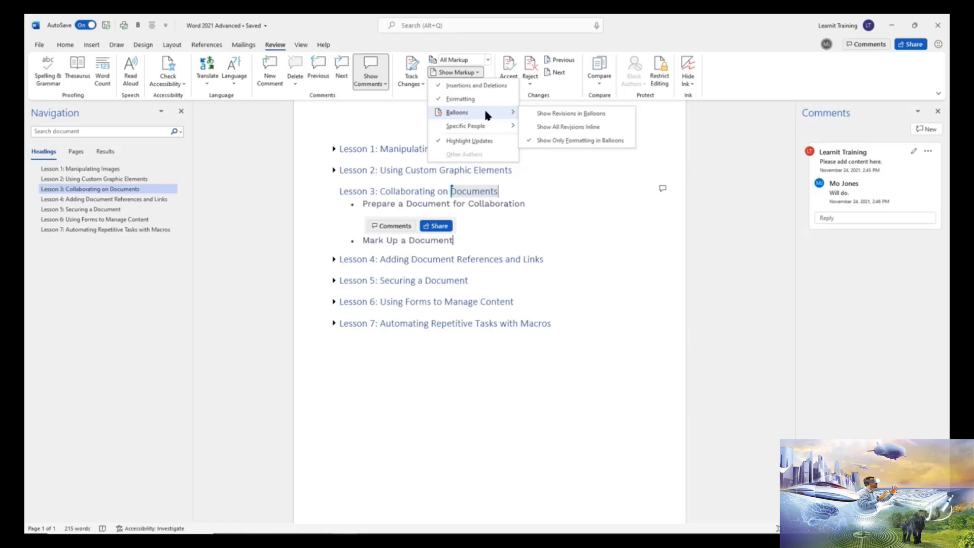
Turn on Track Changes and show the Reviewing Pane vertically
{"action": "left_click", "coordinate": [414, 72]}
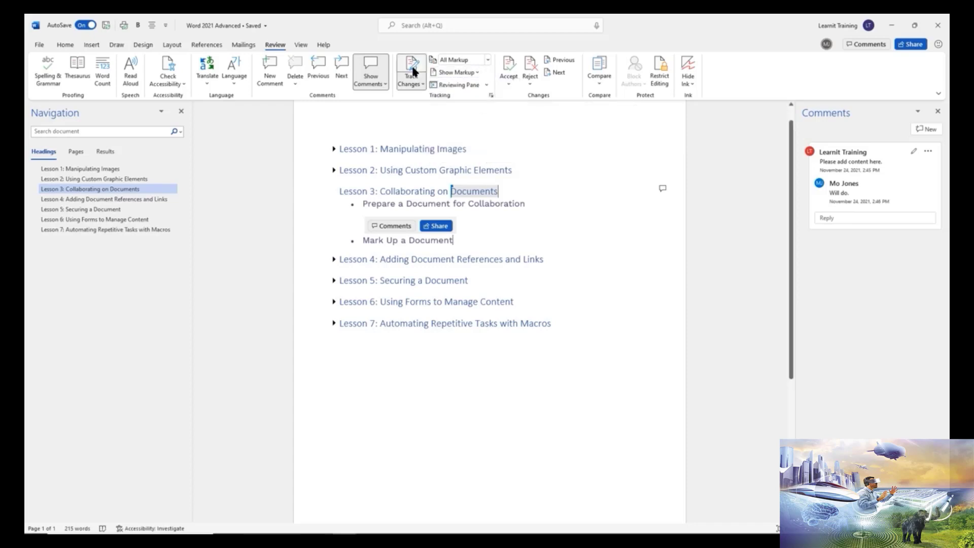
{"action": "left_click", "coordinate": [485, 82]}
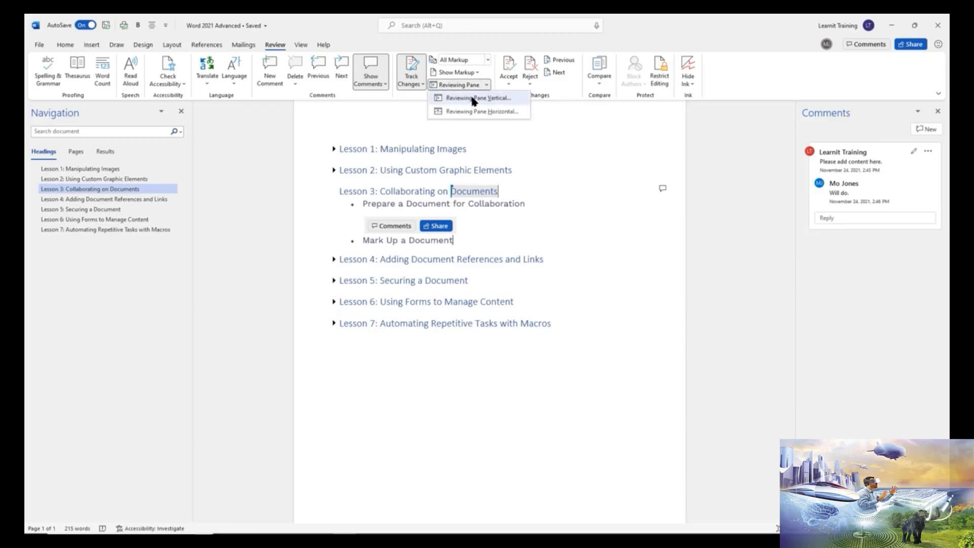
{"action": "left_click", "coordinate": [476, 99]}
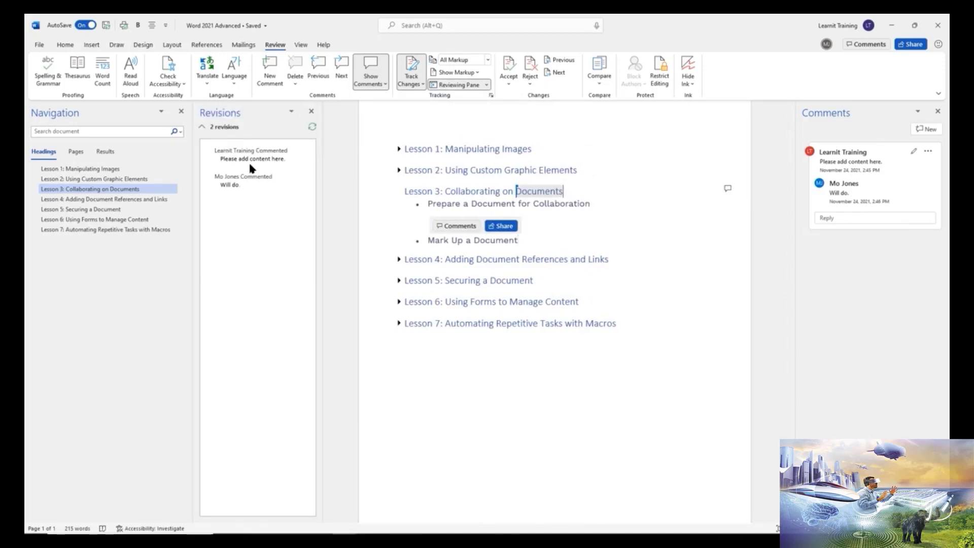
Add the sub-bullet "Review tab" under "Mark Up a Document" and display all revisions inline
{"action": "left_click", "coordinate": [520, 239]}
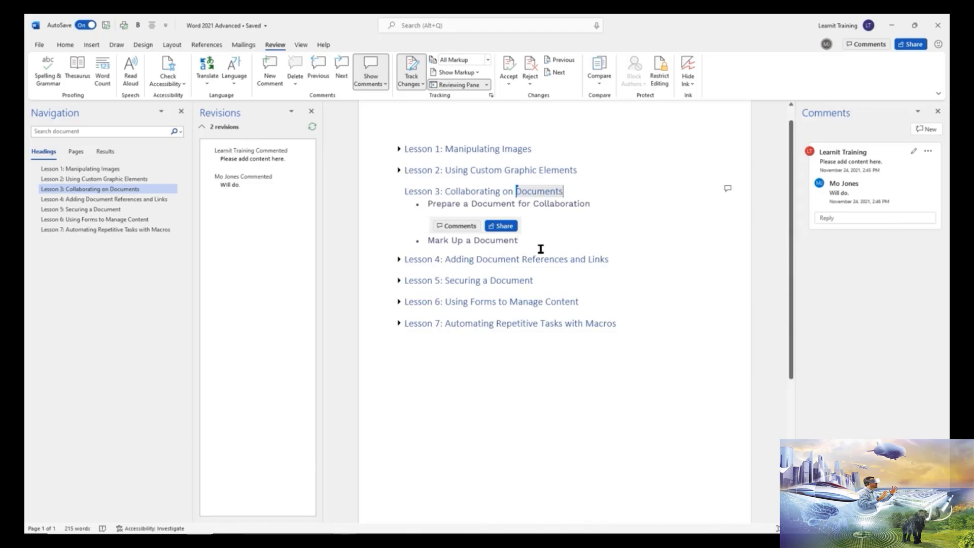
{"action": "key", "text": "Return"}
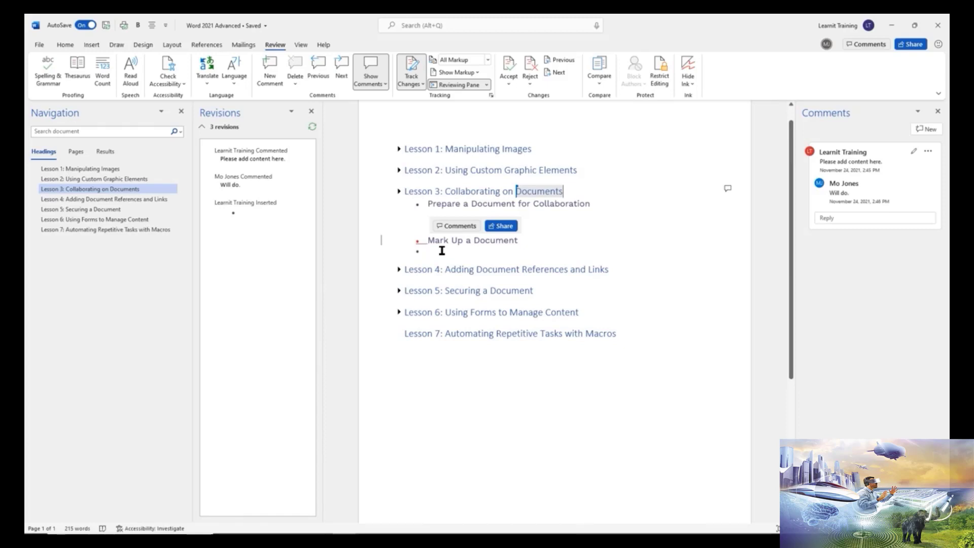
{"action": "key", "text": "Tab"}
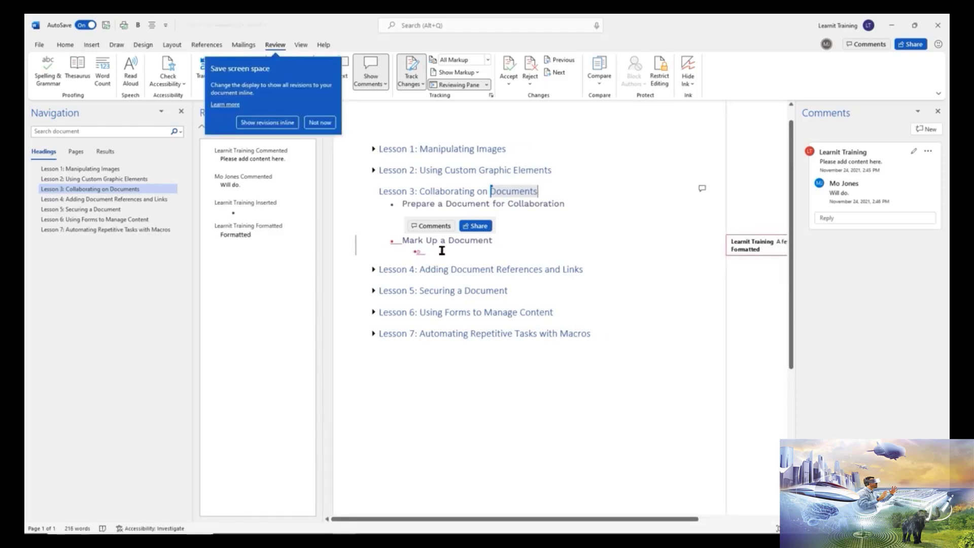
{"action": "type", "text": "Re"}
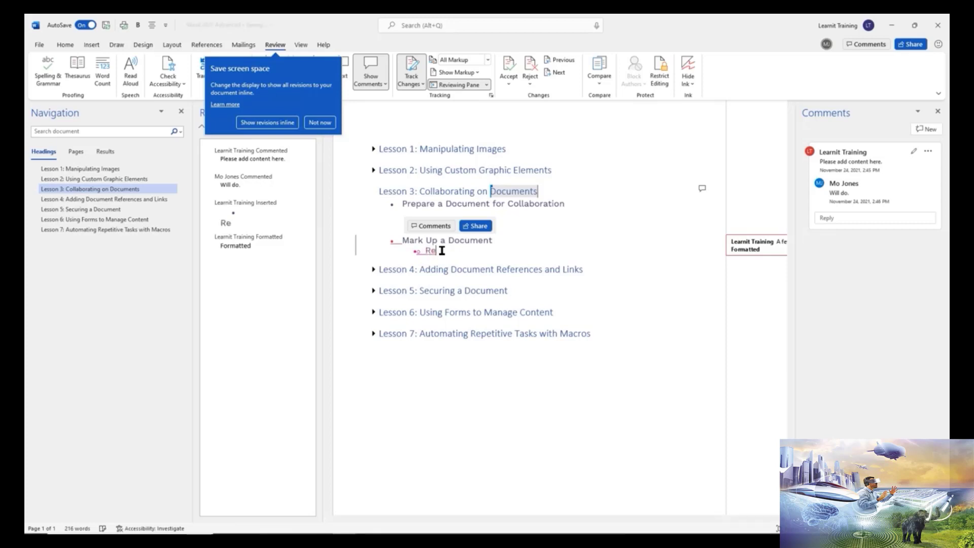
{"action": "type", "text": "view tab"}
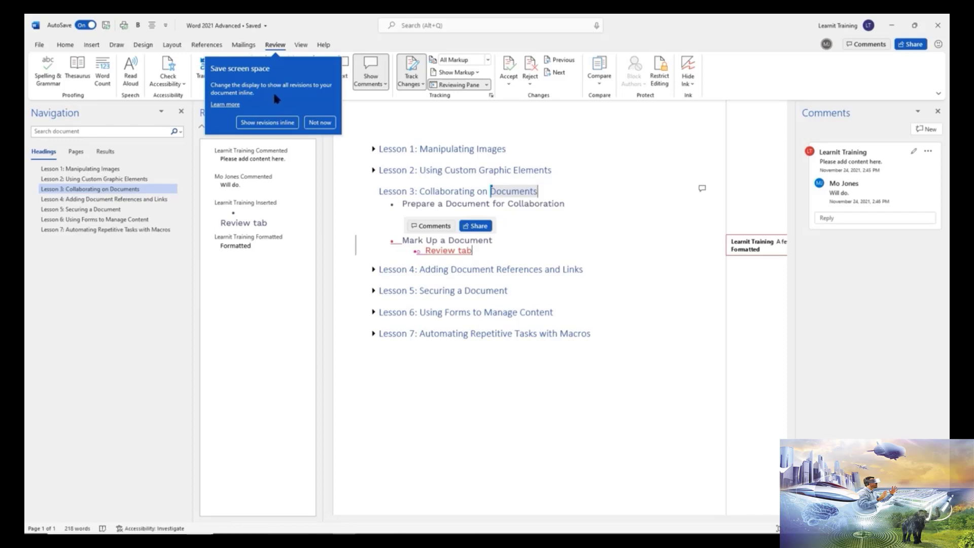
{"action": "left_click", "coordinate": [273, 124]}
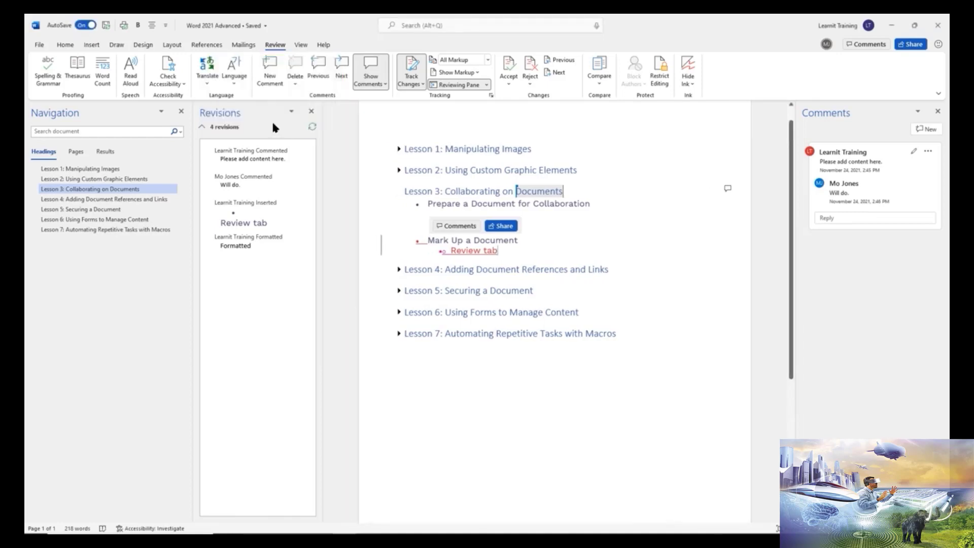
{"action": "left_click", "coordinate": [510, 252]}
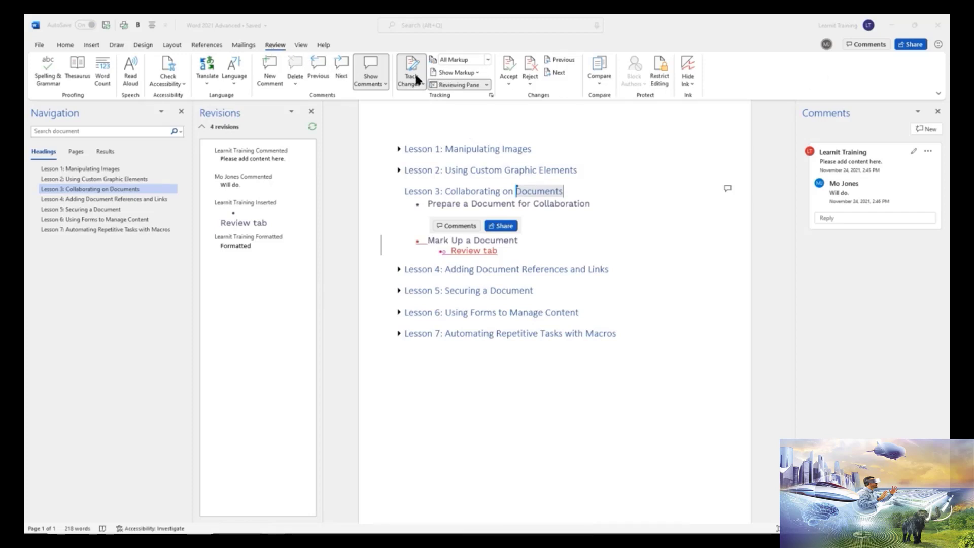
{"action": "left_click", "coordinate": [488, 60]}
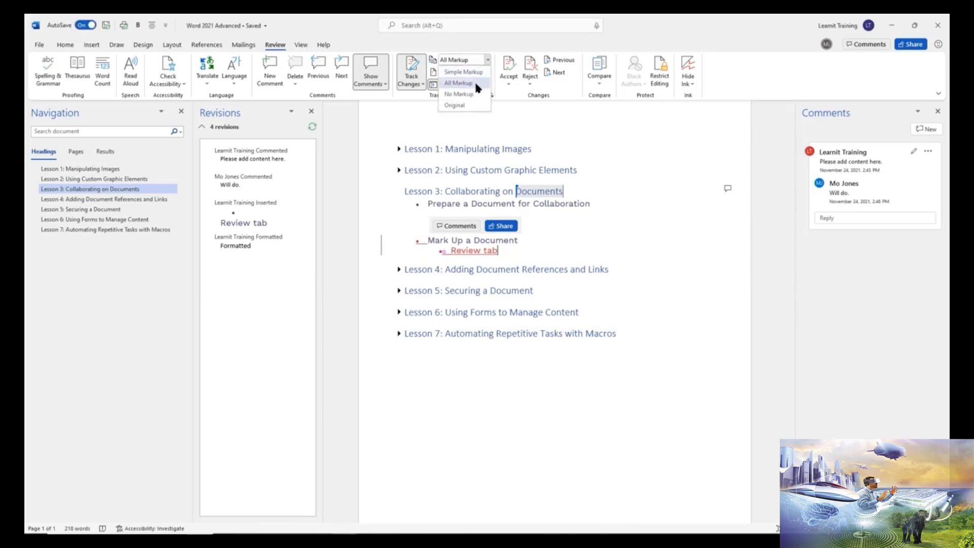
{"action": "left_click", "coordinate": [499, 42]}
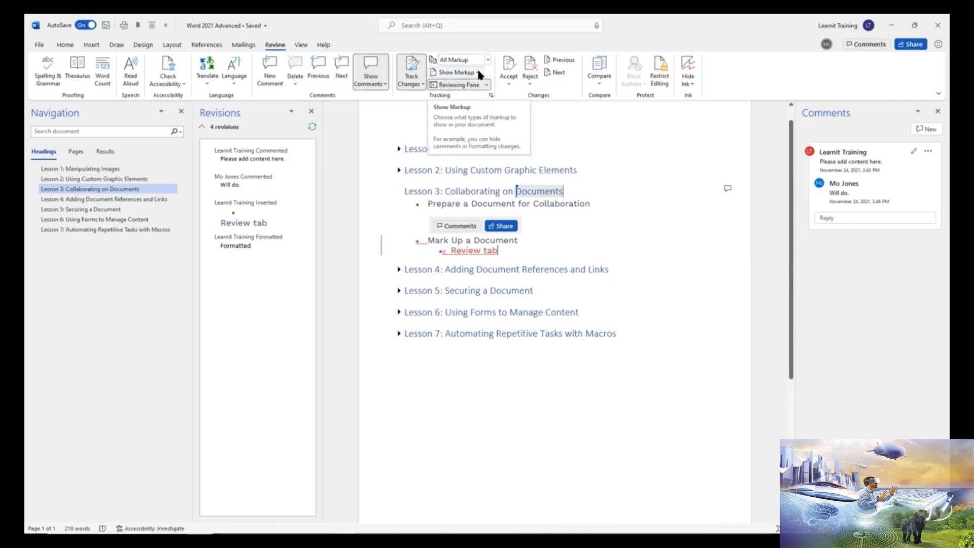
{"action": "left_click", "coordinate": [476, 72]}
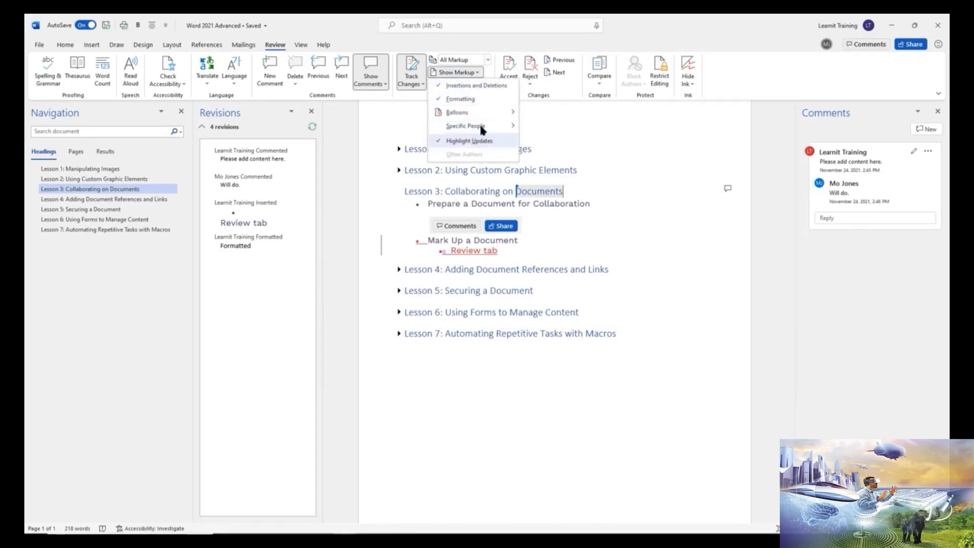
{"action": "left_click", "coordinate": [504, 39]}
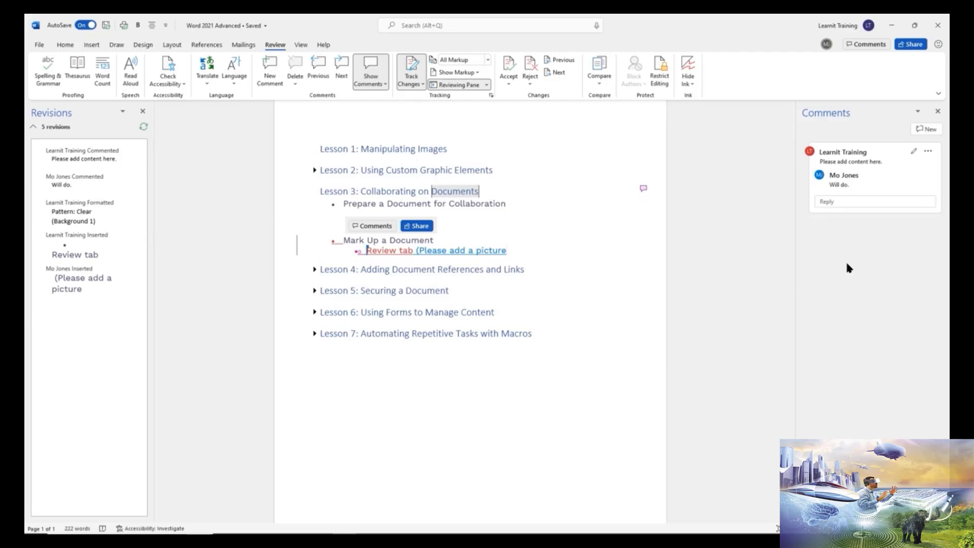
{"action": "left_click", "coordinate": [302, 44]}
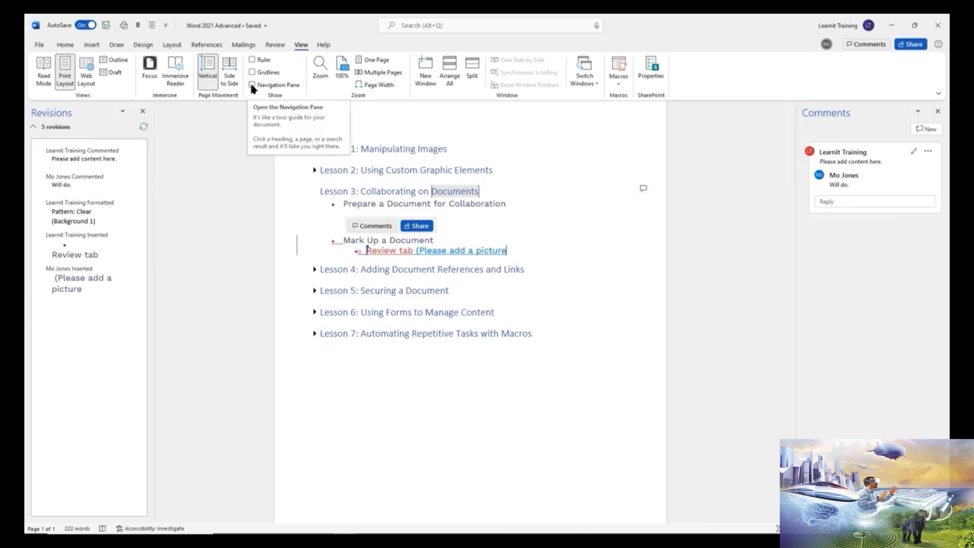
{"action": "left_click", "coordinate": [275, 45]}
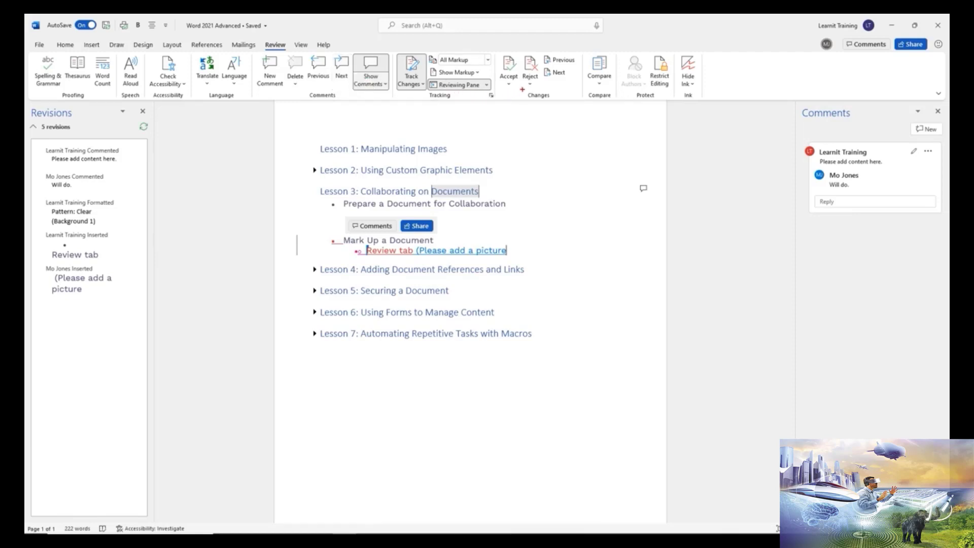
{"action": "left_click_drag", "start_coordinate": [523, 88], "coordinate": [561, 103]}
{"action": "left_click_drag", "start_coordinate": [498, 49], "coordinate": [539, 86]}
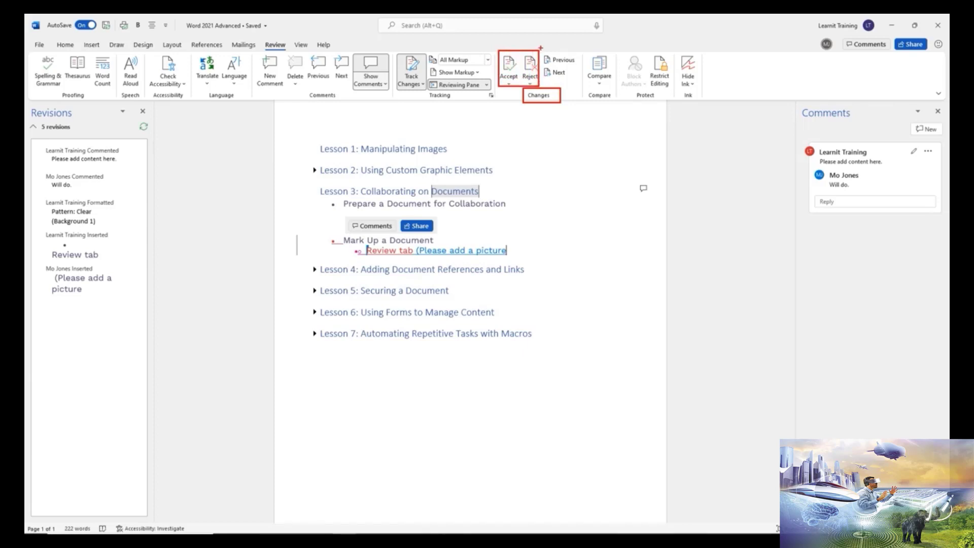
{"action": "left_click_drag", "start_coordinate": [540, 48], "coordinate": [578, 84]}
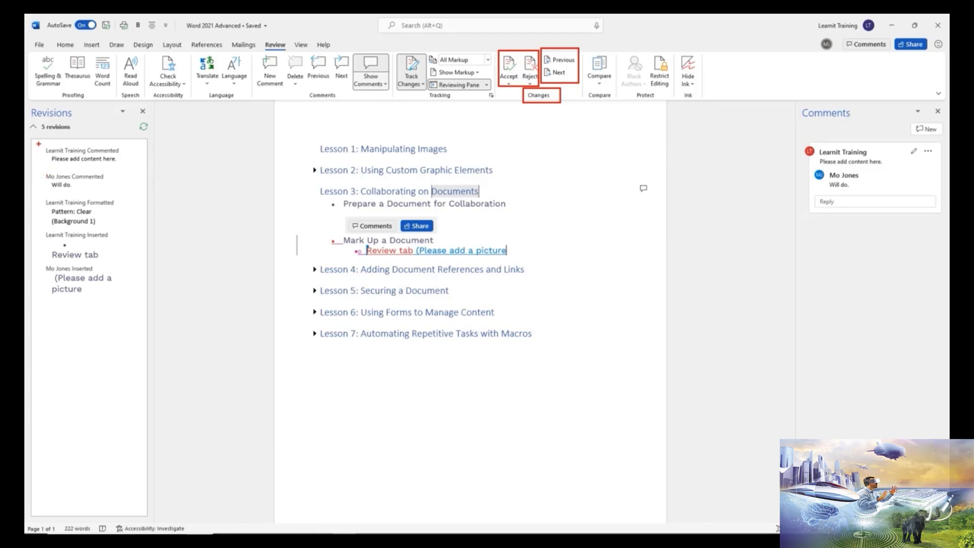
{"action": "mouse_move", "coordinate": [38, 143]}
{"action": "left_mouse_down"}
{"action": "mouse_move", "coordinate": [57, 160]}
{"action": "mouse_move", "coordinate": [129, 309]}
{"action": "left_mouse_up"}
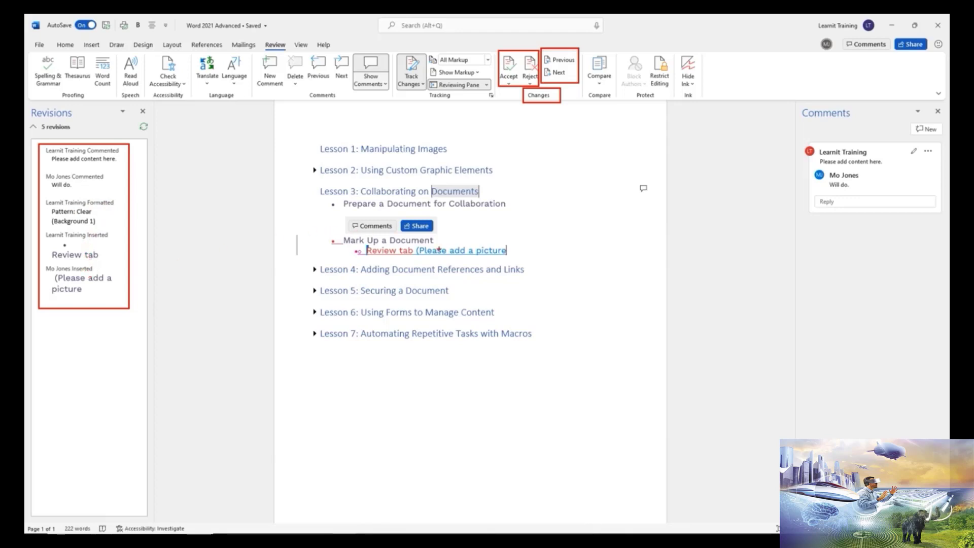
{"action": "left_click_drag", "start_coordinate": [412, 243], "coordinate": [516, 259]}
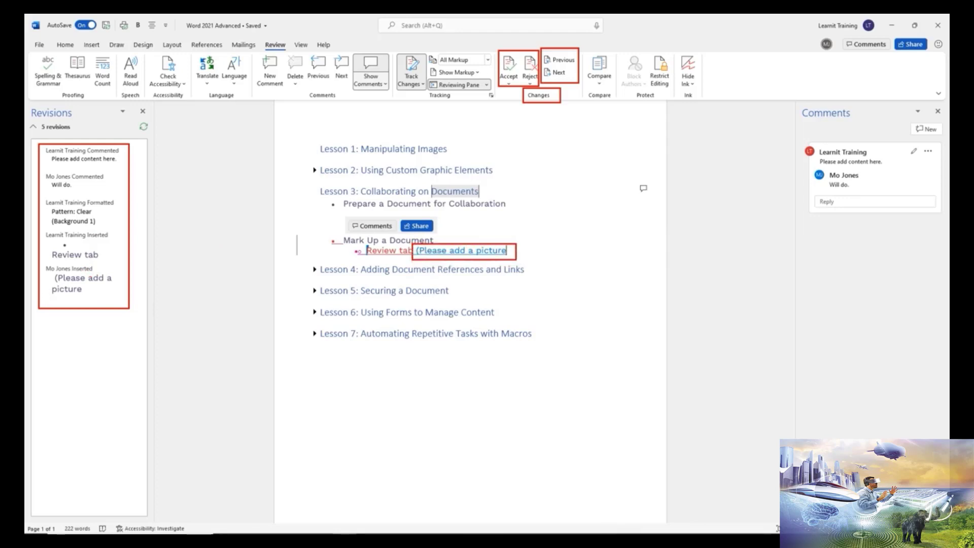
{"action": "key", "text": "Escape"}
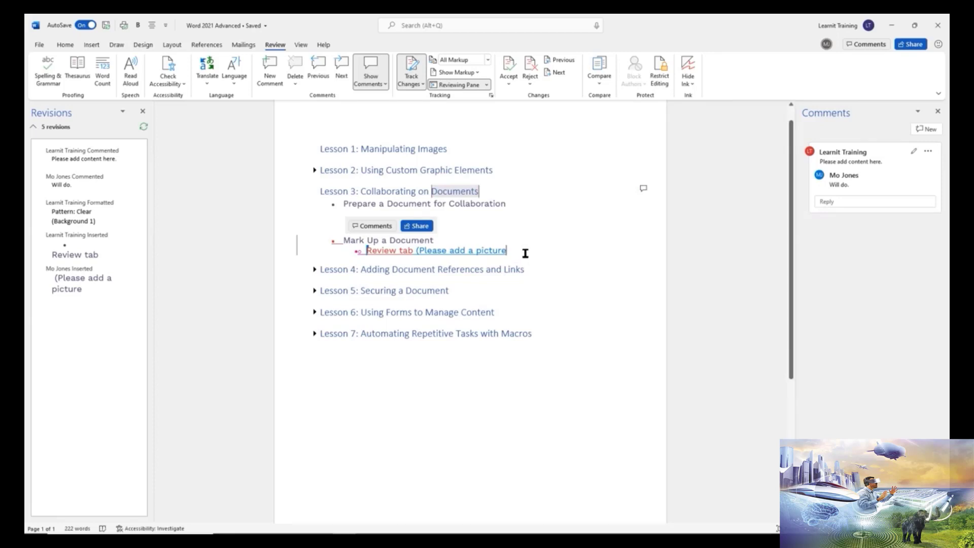
Post the comment "What picture?" on the word "picture" in the collaborator's inserted text and select its entry among the revisions
{"action": "left_click", "coordinate": [926, 129]}
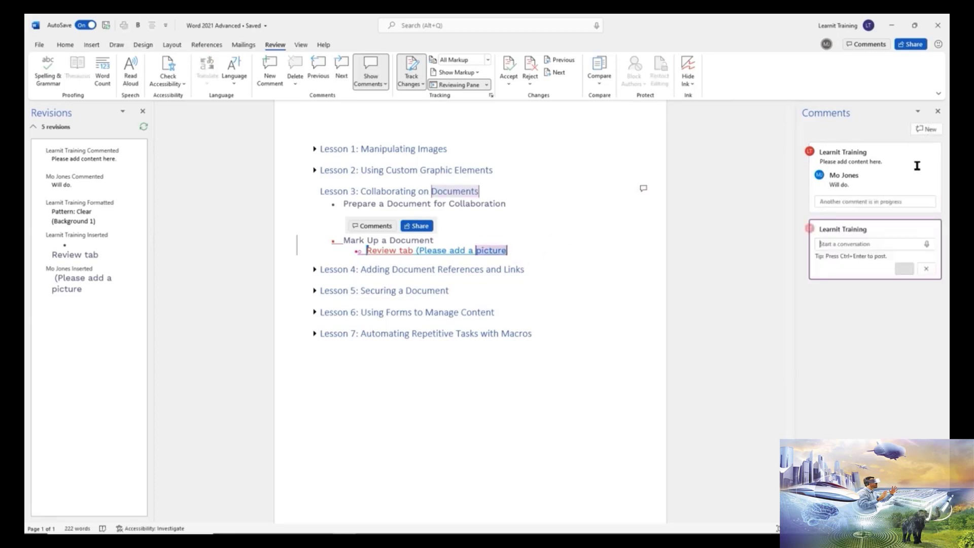
{"action": "type", "text": "W"}
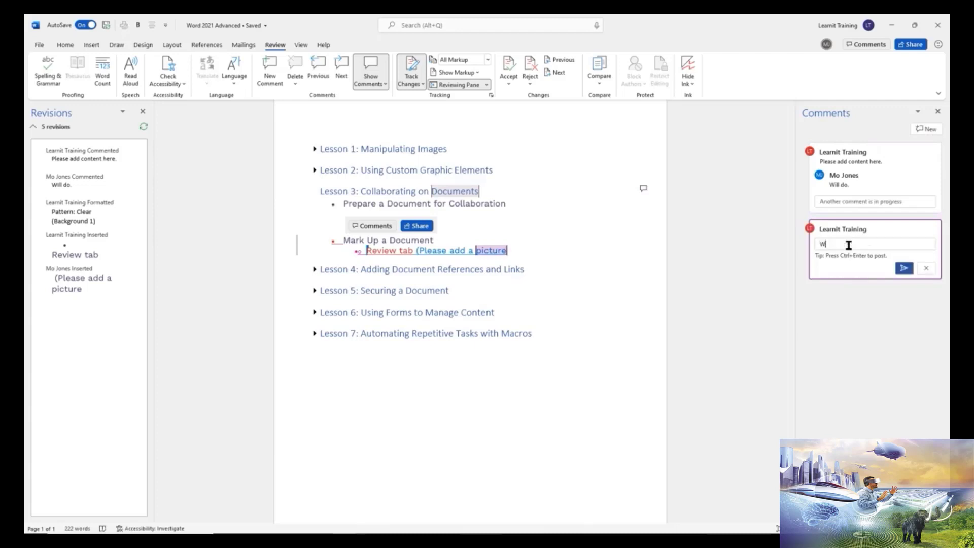
{"action": "type", "text": "hat picture?"}
{"action": "left_click", "coordinate": [903, 269]}
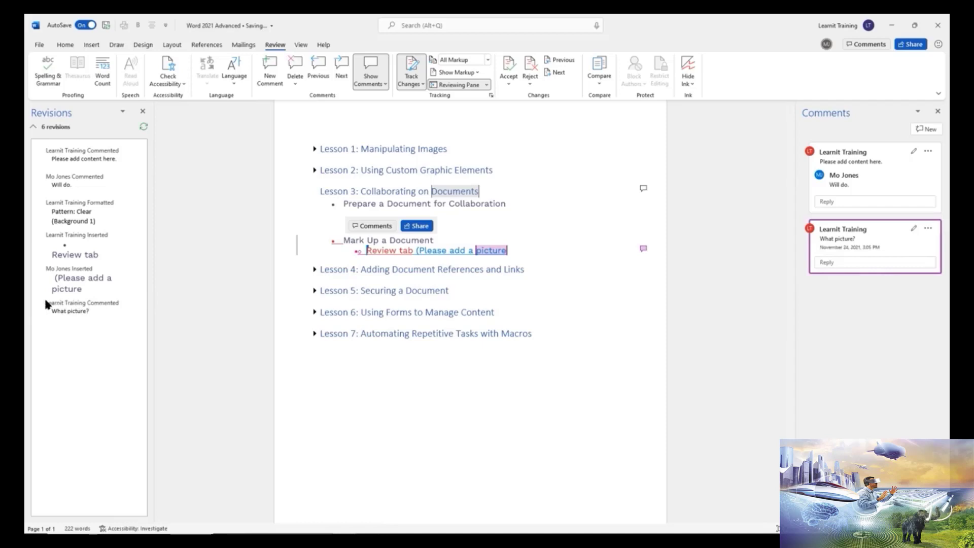
{"action": "left_click", "coordinate": [92, 322]}
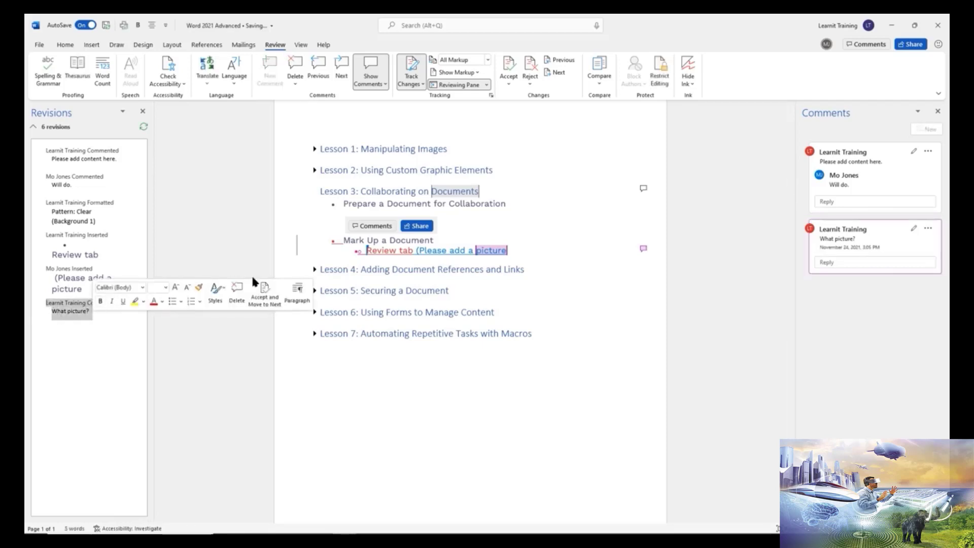
Paste the picture of the Tracking group on a new line below the "Review tab" sub-bullet
{"action": "left_click", "coordinate": [519, 251]}
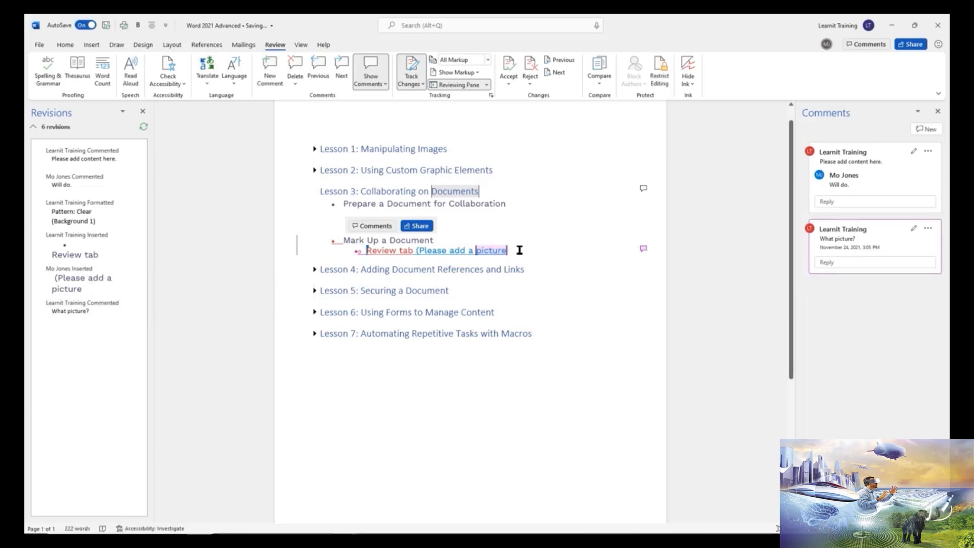
{"action": "key", "text": "Return"}
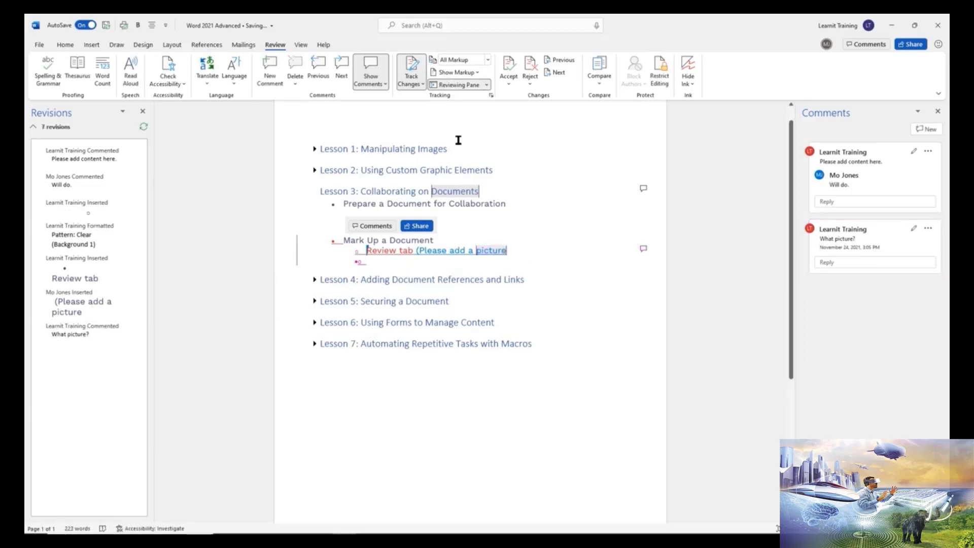
{"action": "key", "text": "ctrl+v"}
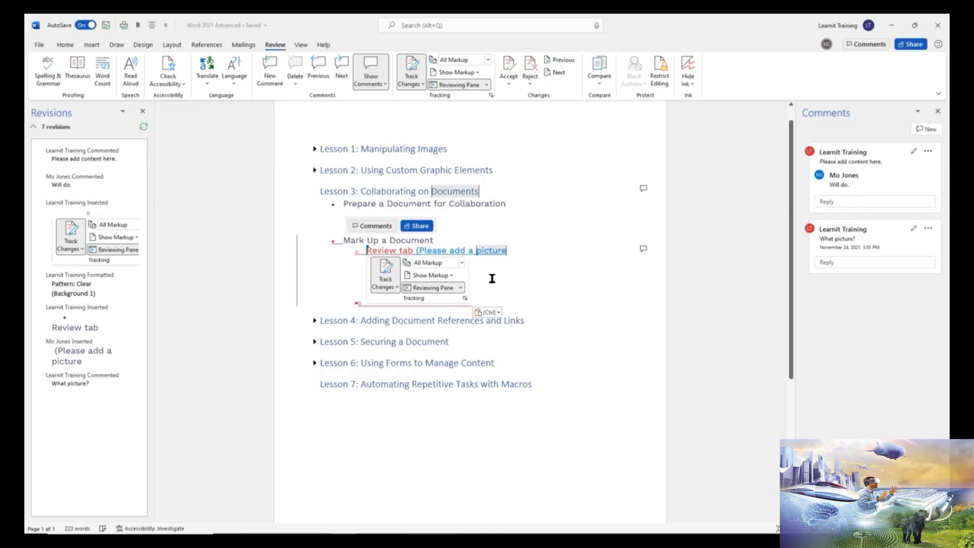
{"action": "left_click", "coordinate": [96, 236]}
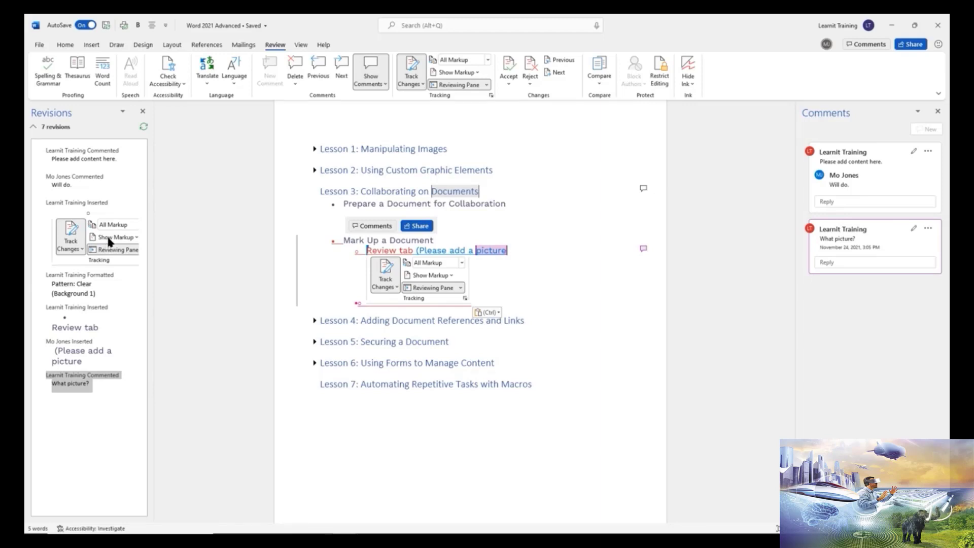
{"action": "left_click", "coordinate": [477, 72]}
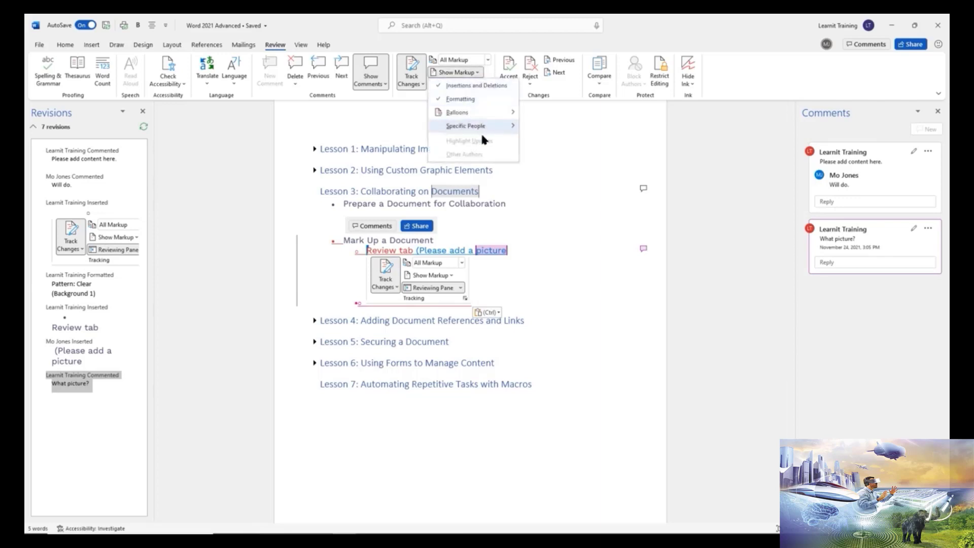
{"action": "left_click", "coordinate": [524, 305]}
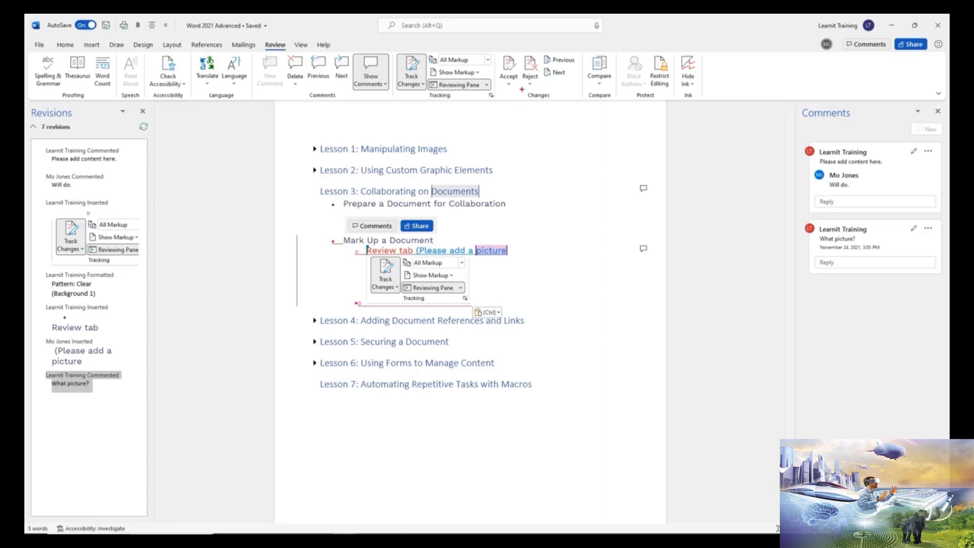
{"action": "left_click_drag", "start_coordinate": [521, 90], "coordinate": [560, 105]}
{"action": "left_click_drag", "start_coordinate": [540, 51], "coordinate": [580, 81]}
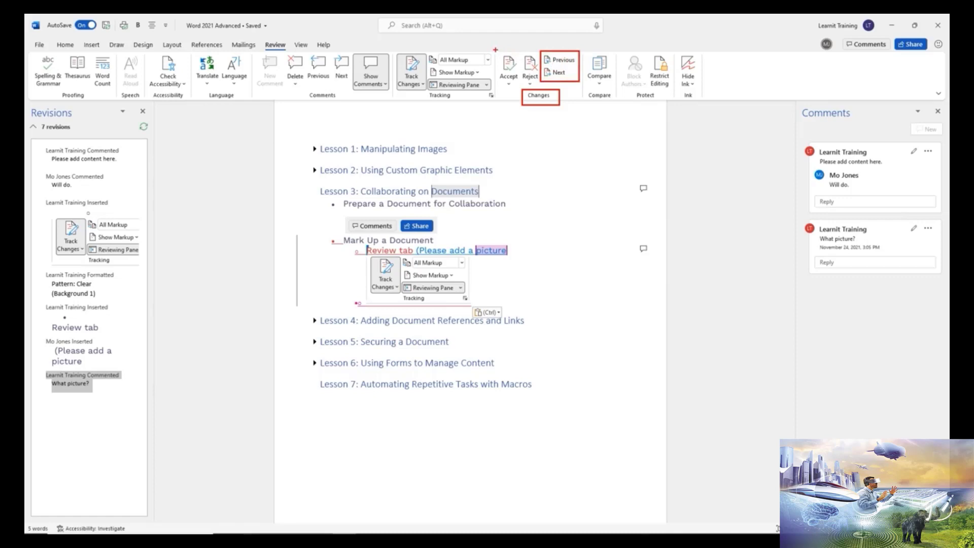
{"action": "mouse_move", "coordinate": [495, 49]}
{"action": "left_mouse_down"}
{"action": "mouse_move", "coordinate": [514, 78]}
{"action": "mouse_move", "coordinate": [536, 85]}
{"action": "left_mouse_up"}
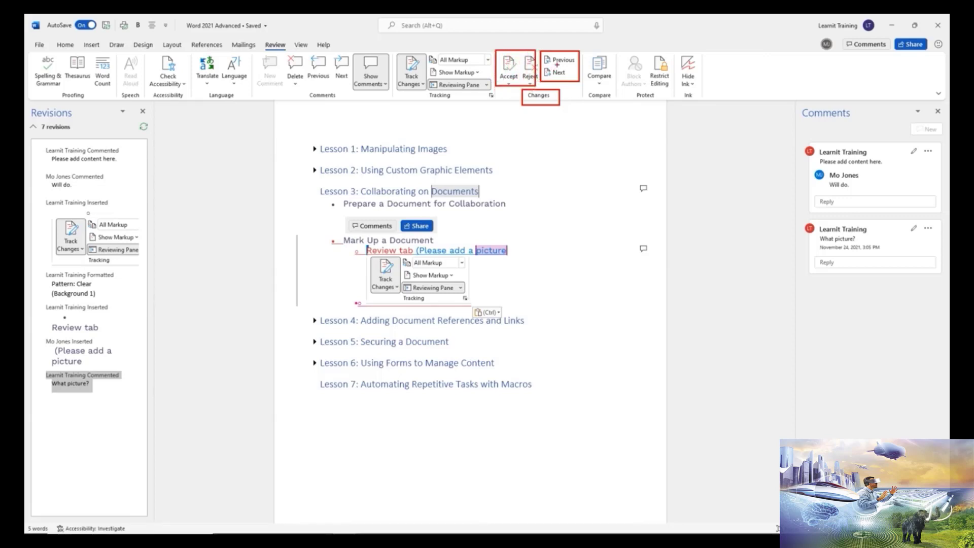
{"action": "key", "text": "Escape"}
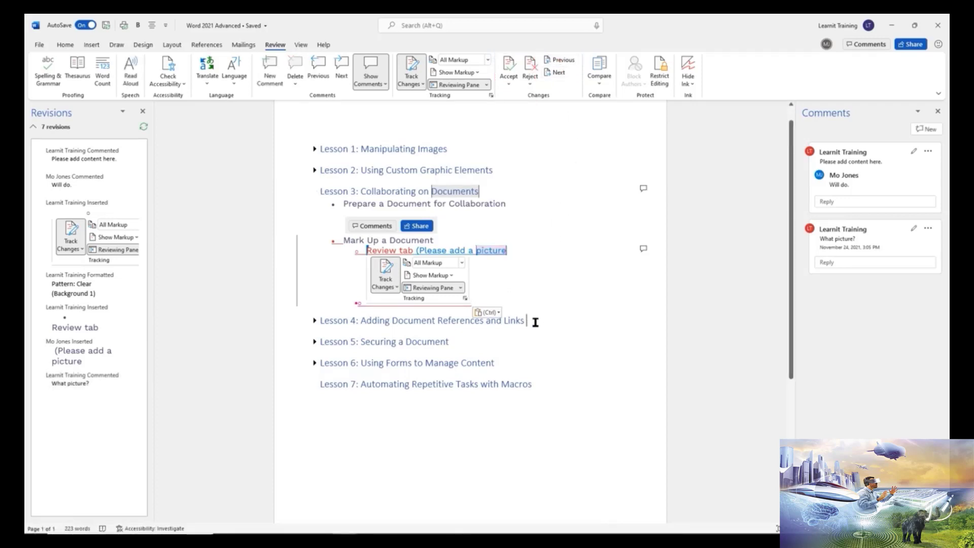
Step through the tracked changes in Lesson 3 one at a time, from the "Review tab" insertion to the pasted picture
{"action": "left_click", "coordinate": [558, 73]}
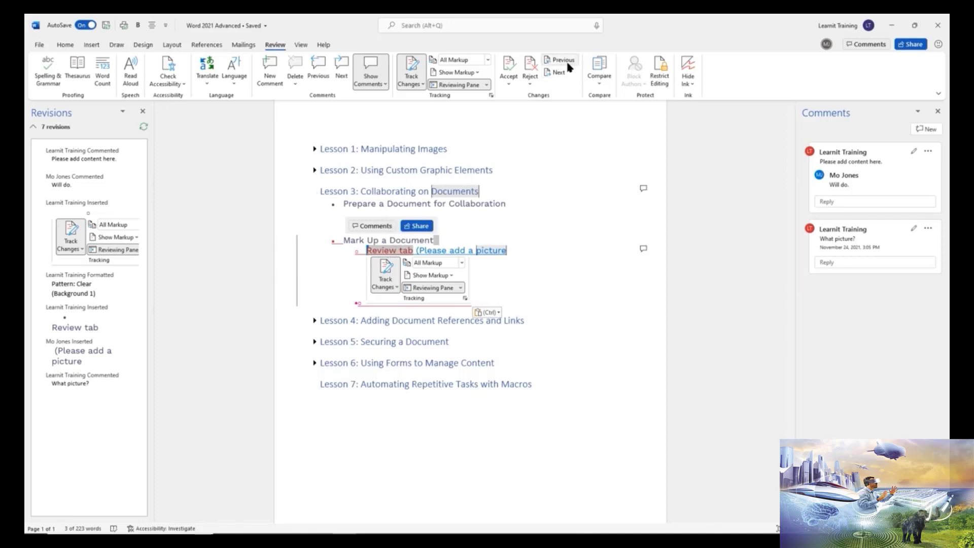
{"action": "left_click", "coordinate": [559, 75]}
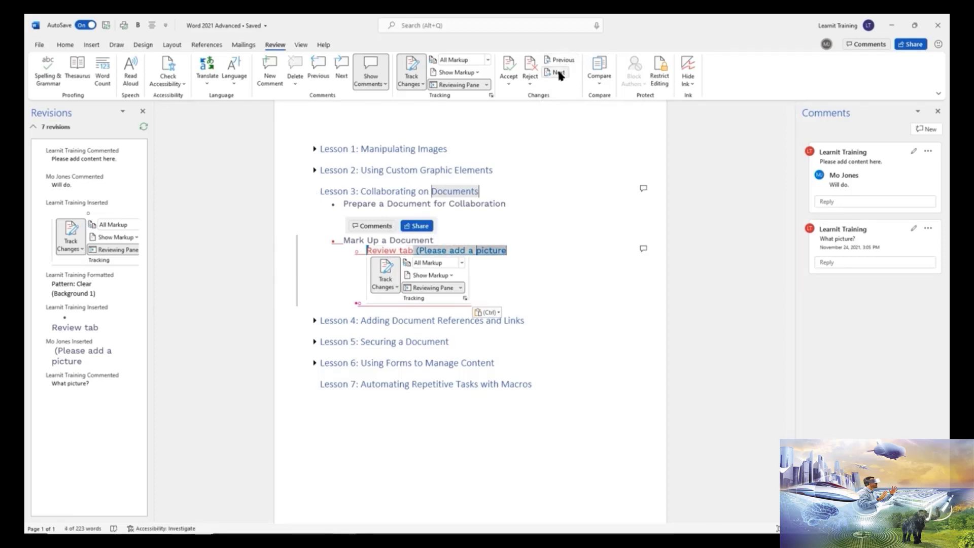
{"action": "left_click", "coordinate": [559, 75]}
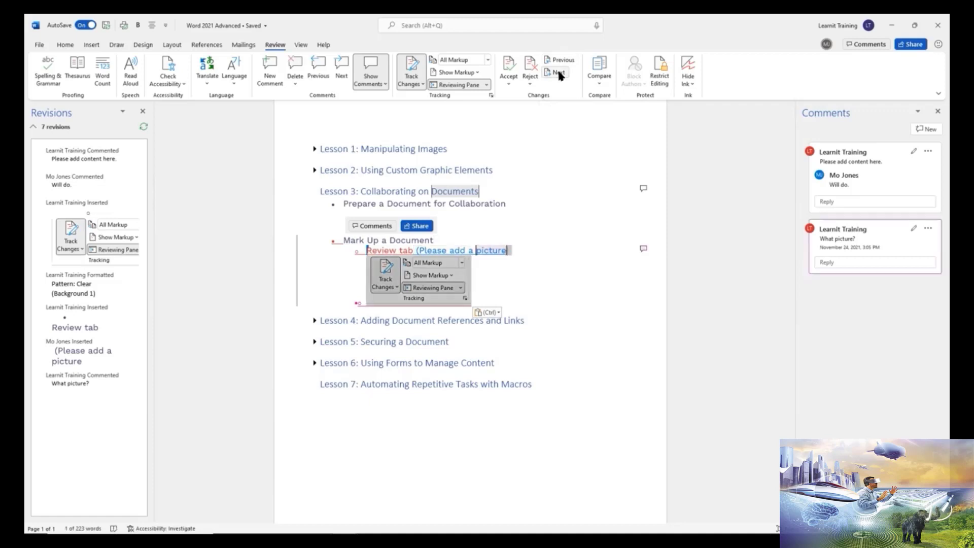
{"action": "left_click", "coordinate": [559, 75]}
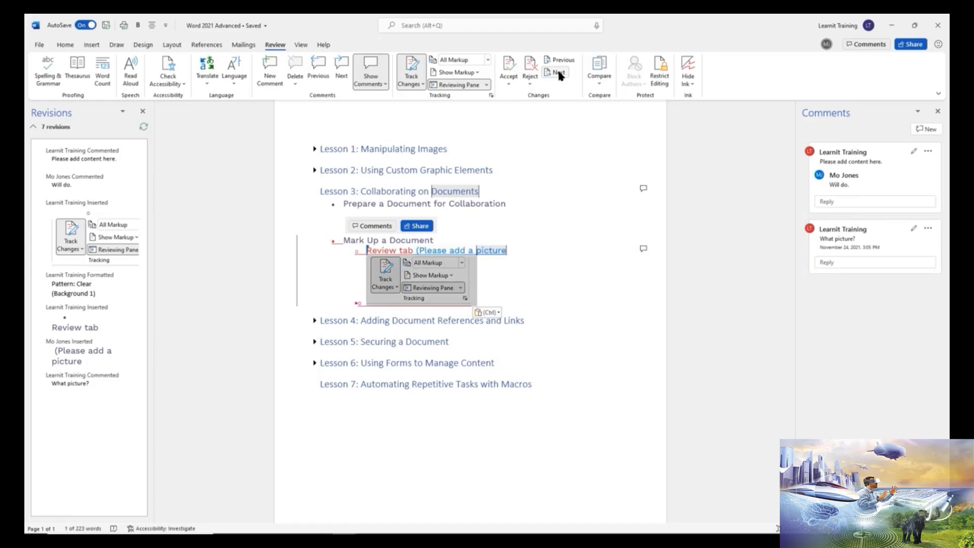
Step forward and back through the tracked changes under "Mark Up a Document", ending on the "Review tab" insertion
{"action": "left_click", "coordinate": [559, 75]}
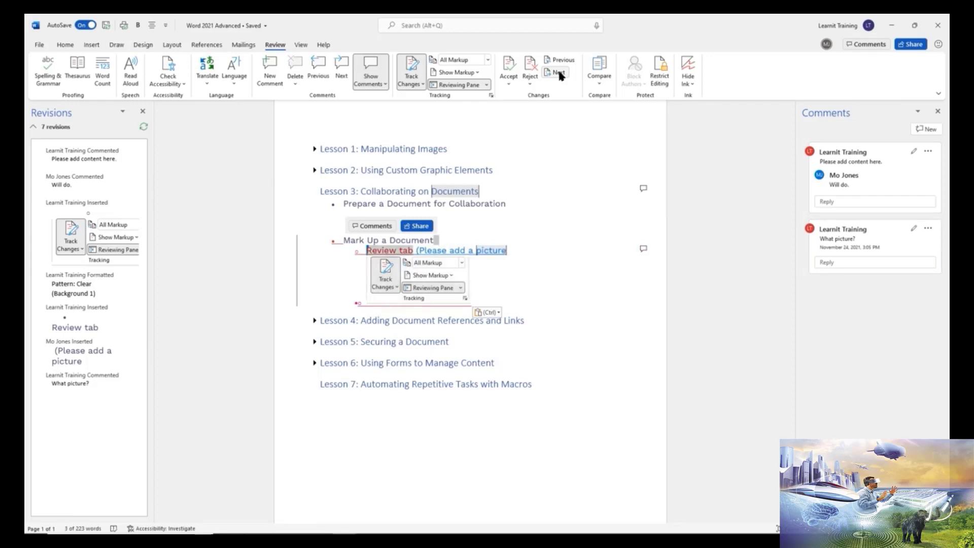
{"action": "left_click", "coordinate": [559, 75]}
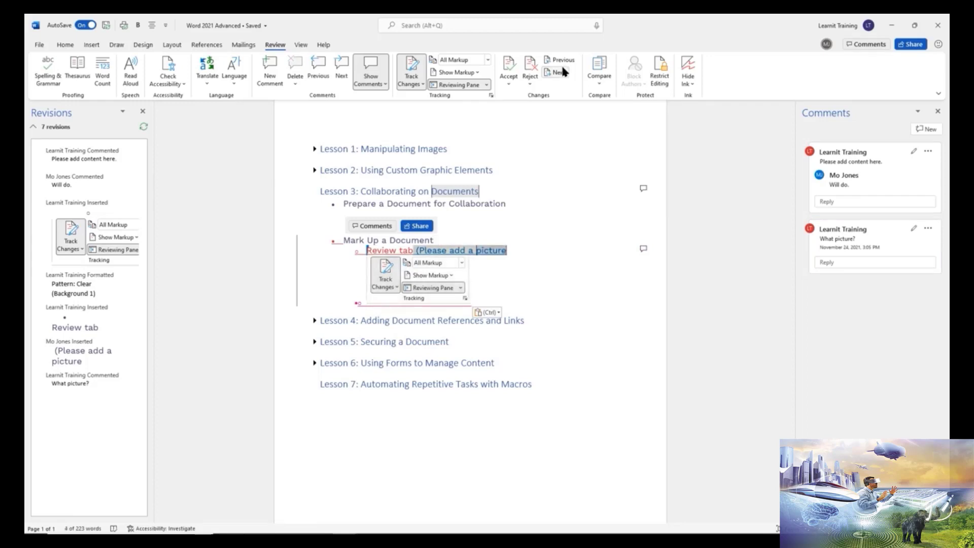
{"action": "left_click", "coordinate": [567, 63]}
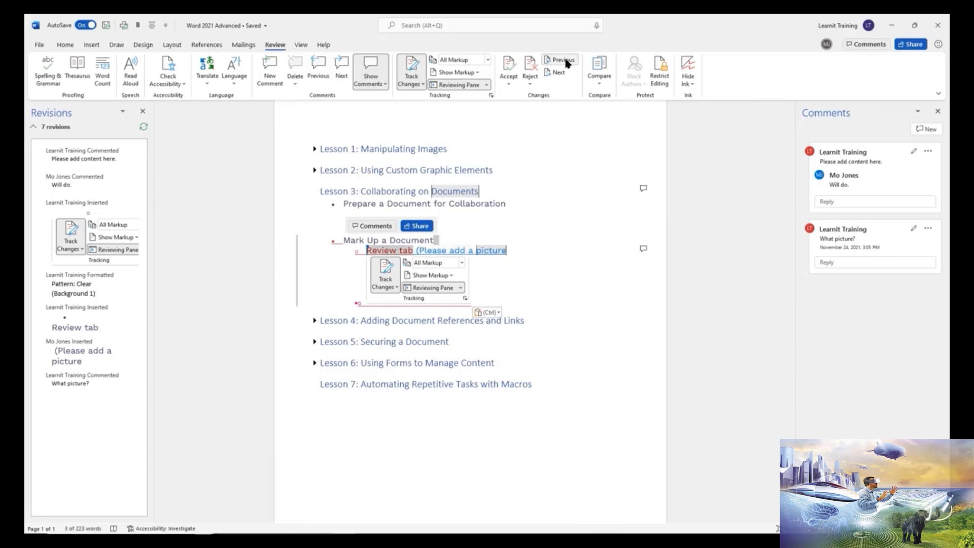
{"action": "left_click", "coordinate": [567, 63]}
{"action": "left_click", "coordinate": [567, 63]}
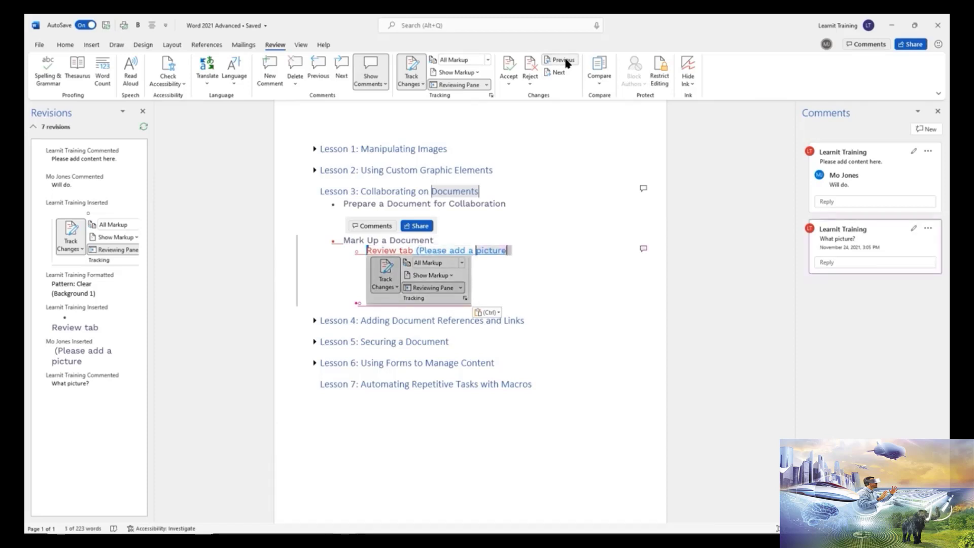
{"action": "left_click", "coordinate": [567, 63]}
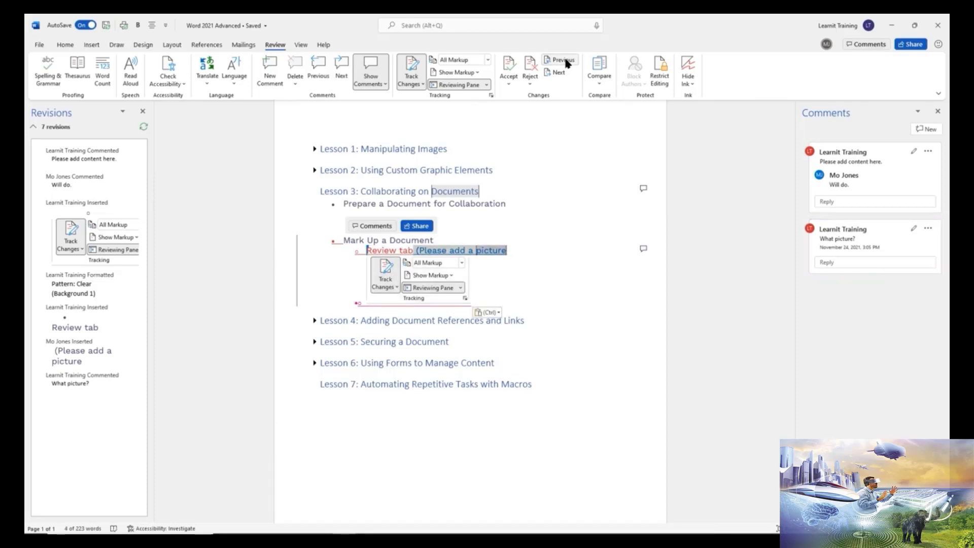
{"action": "left_click", "coordinate": [566, 63]}
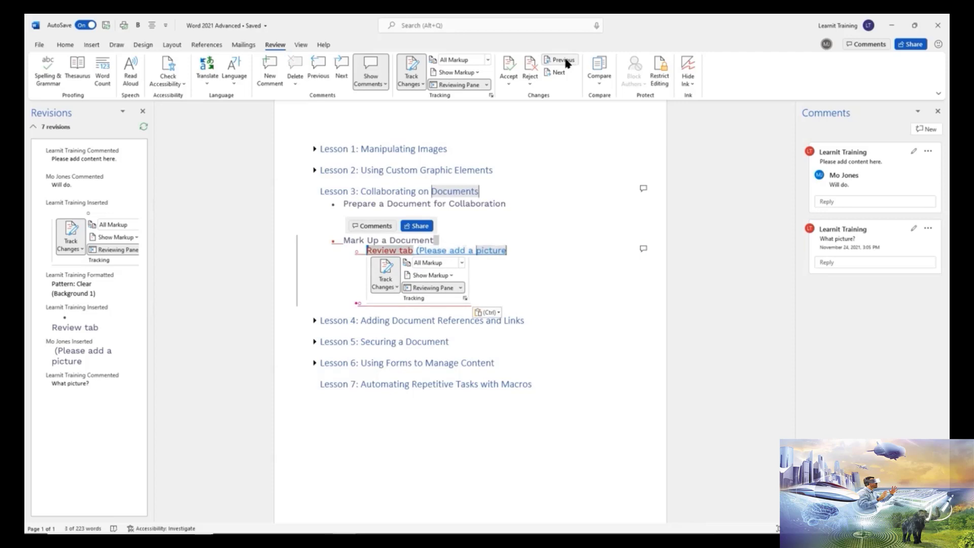
Accept the "Review tab" insertion and reject the collaborator's inserted text "(Please add a picture"
{"action": "left_click", "coordinate": [509, 68]}
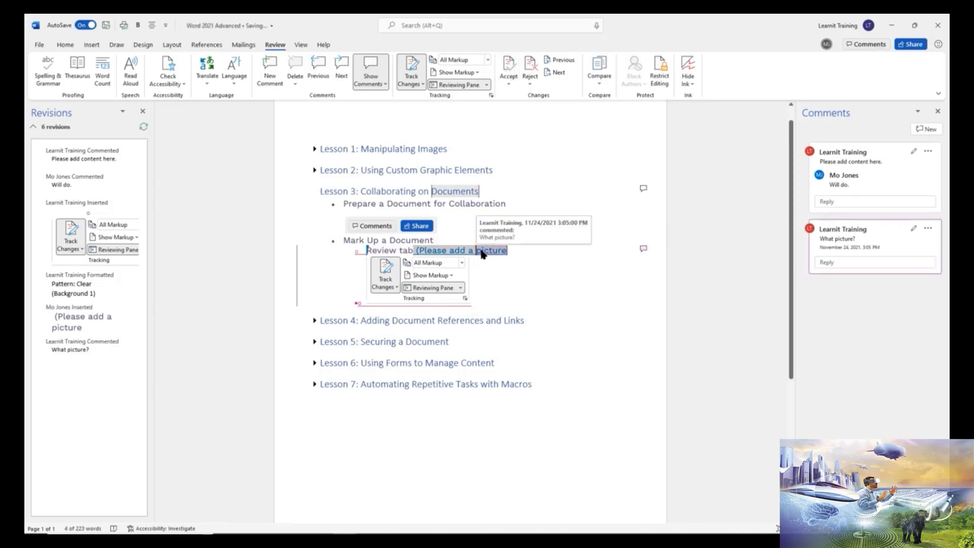
{"action": "left_click", "coordinate": [530, 66]}
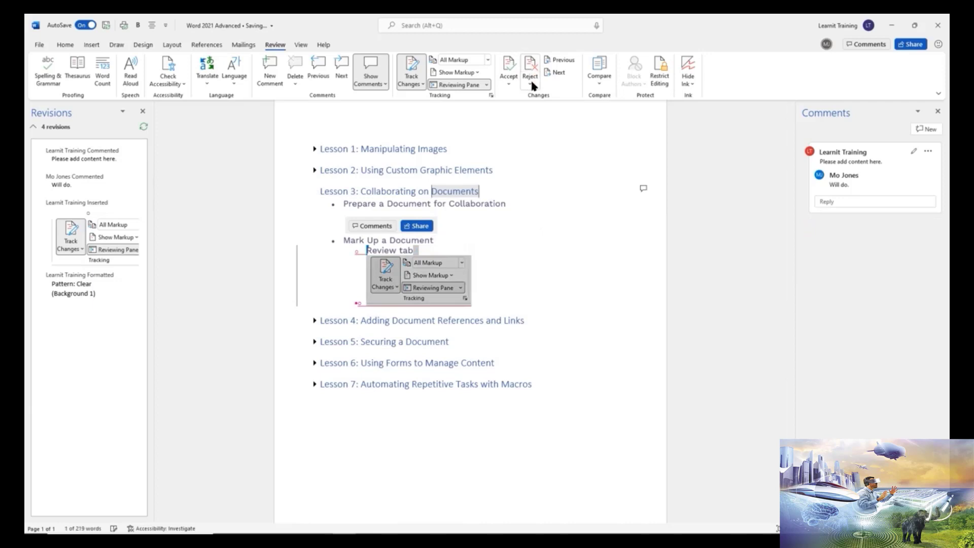
{"action": "left_click", "coordinate": [431, 249]}
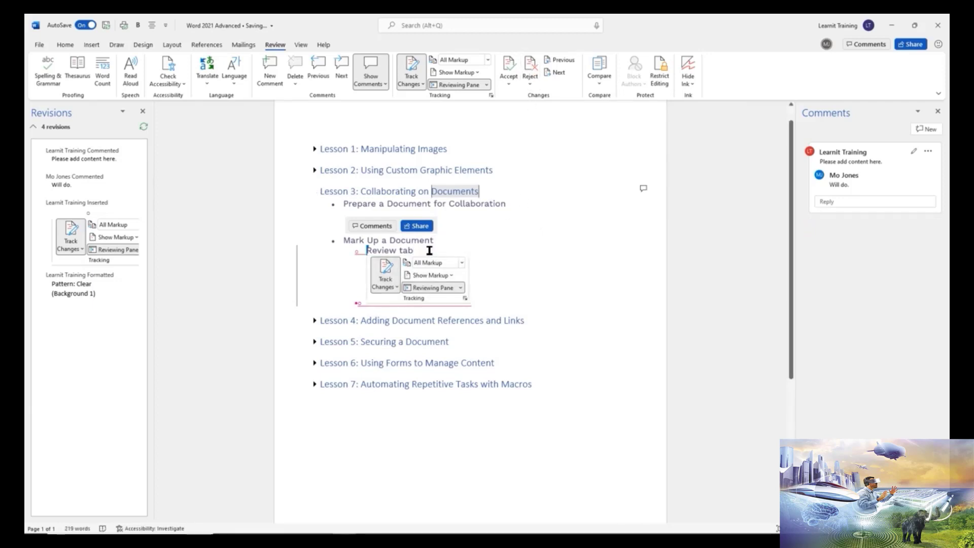
{"action": "left_click", "coordinate": [485, 306]}
Look over the options for accepting and rejecting changes, and go to the previous tracked change
{"action": "left_click", "coordinate": [509, 85]}
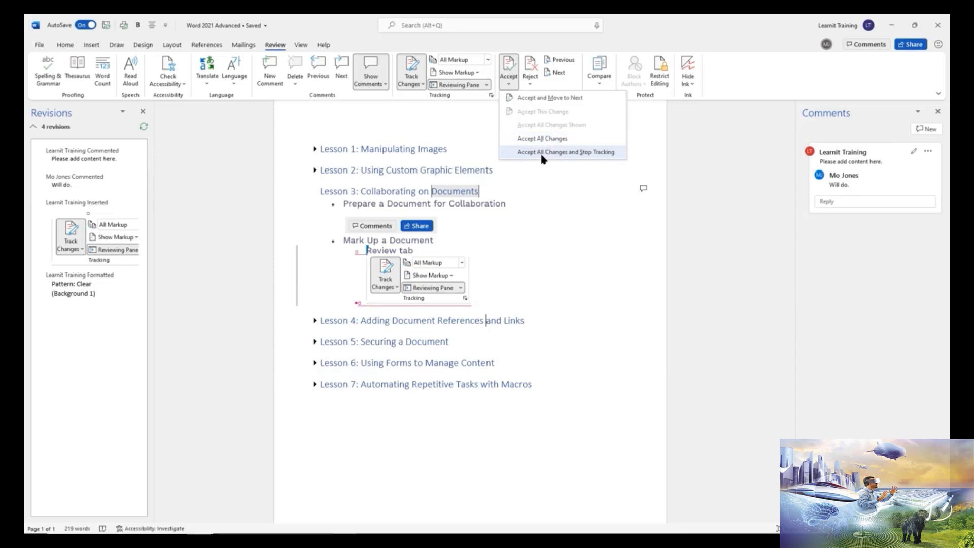
{"action": "left_click", "coordinate": [530, 84]}
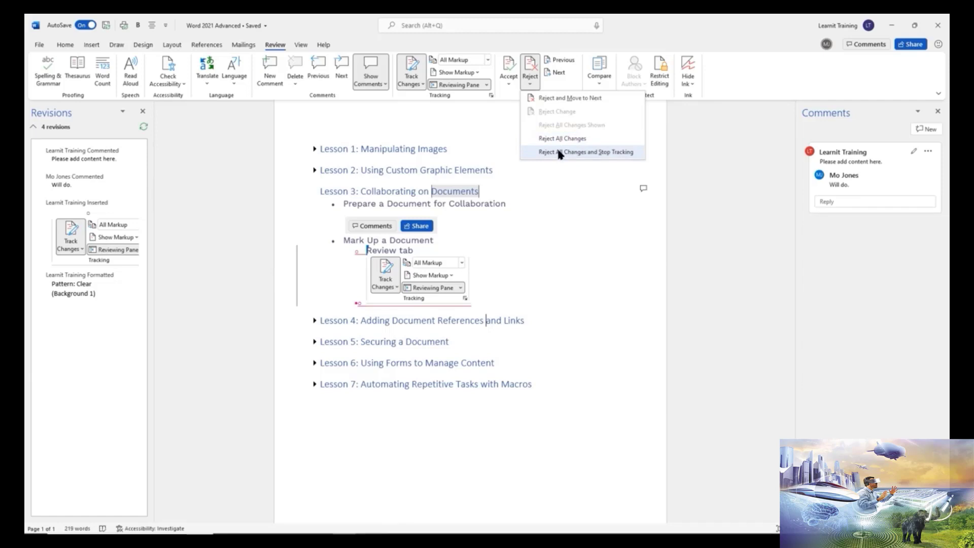
{"action": "left_click", "coordinate": [566, 81]}
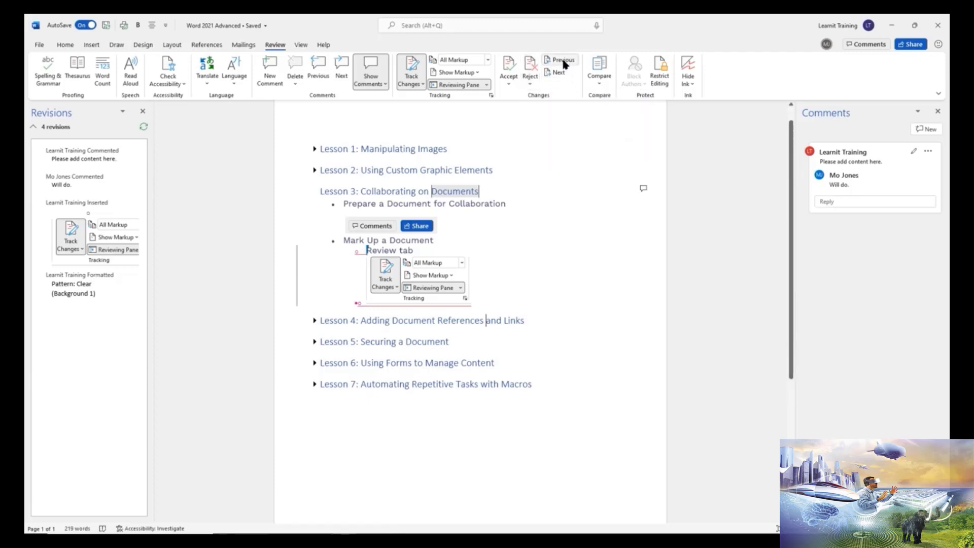
{"action": "left_click", "coordinate": [565, 63]}
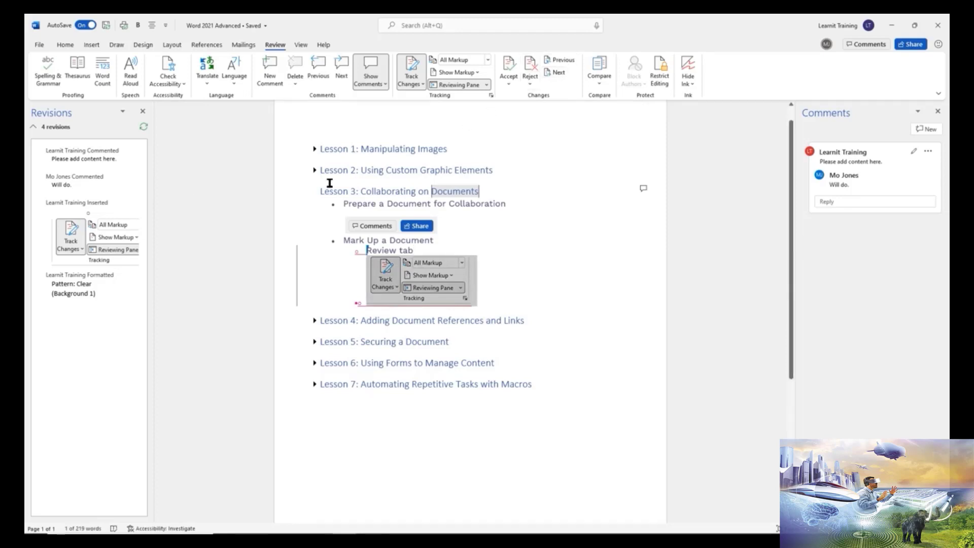
Open Compare Documents and view the files available as the original document
{"action": "left_click", "coordinate": [480, 191]}
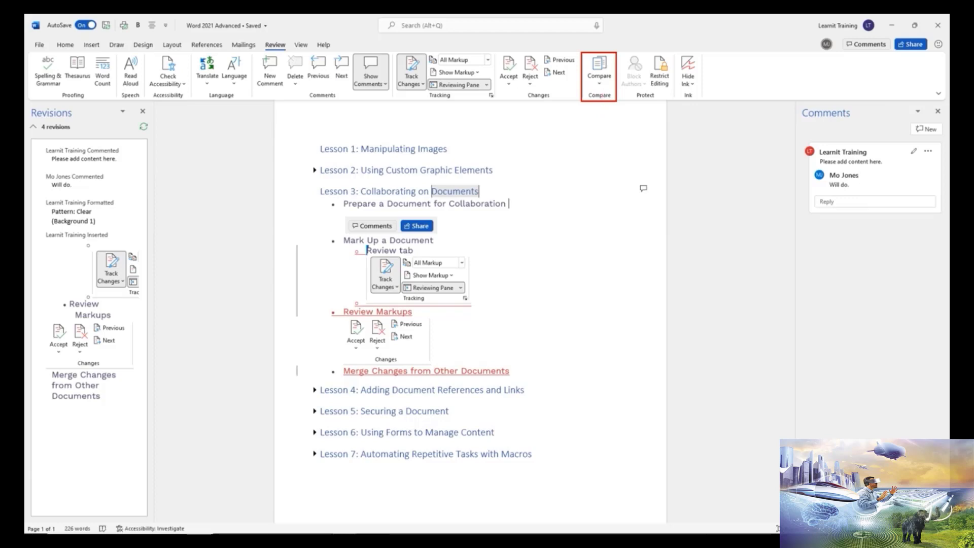
{"action": "left_click", "coordinate": [599, 88]}
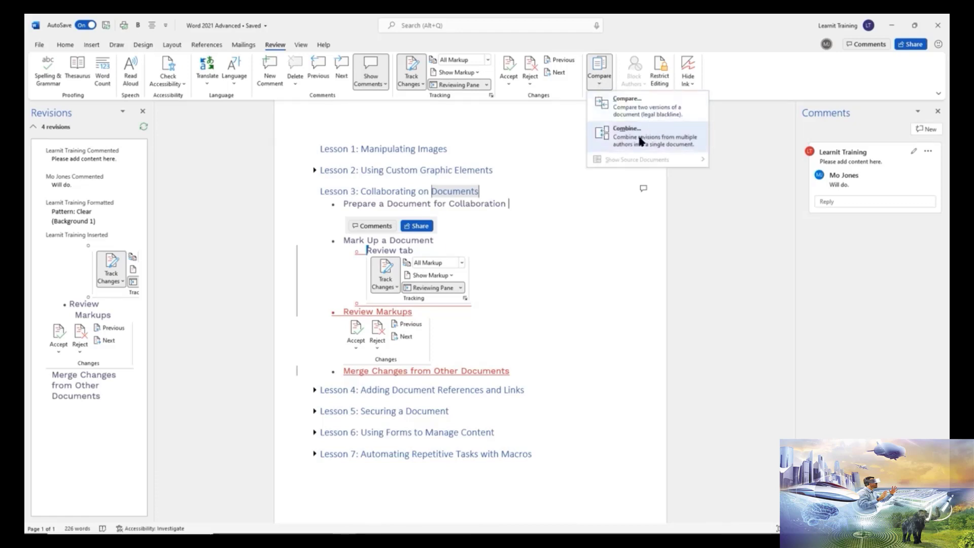
{"action": "left_click", "coordinate": [629, 108]}
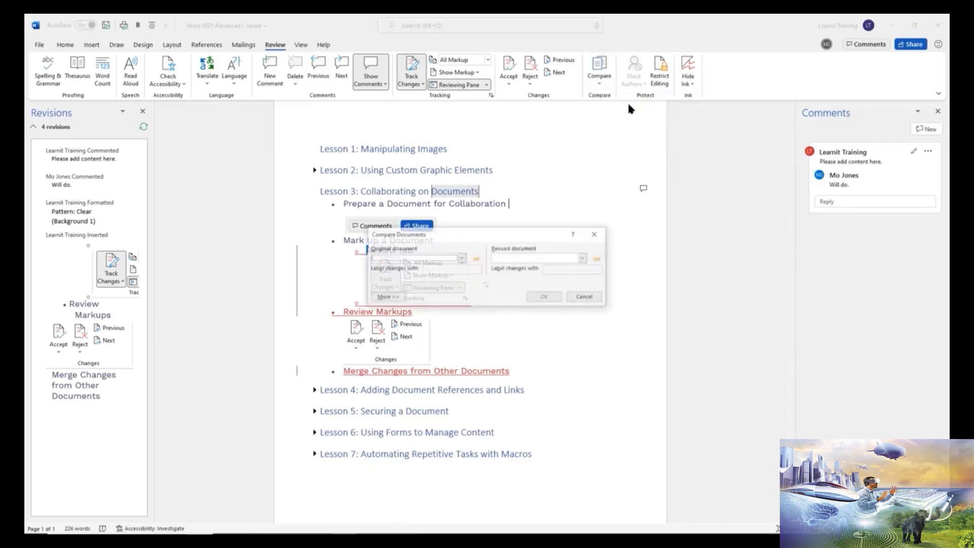
{"action": "left_click_drag", "start_coordinate": [558, 231], "coordinate": [703, 215]}
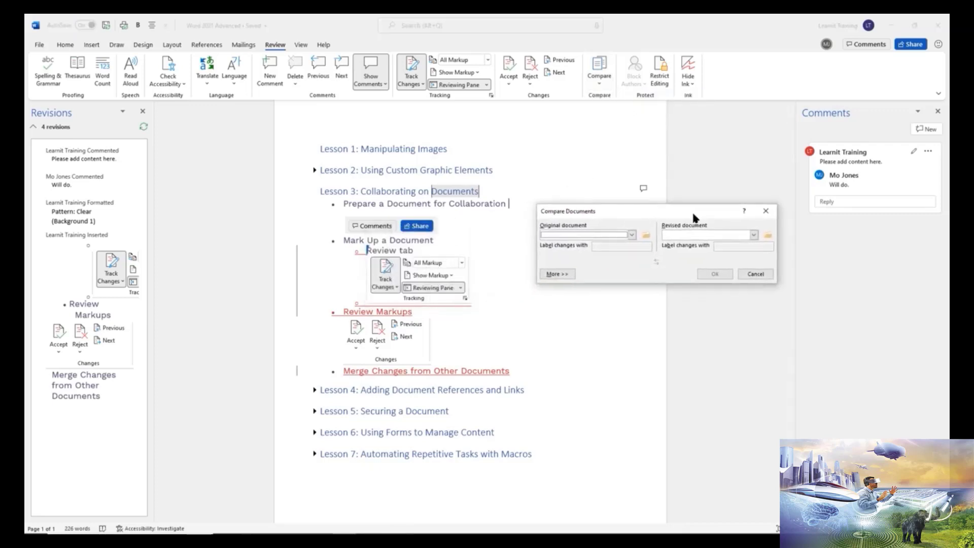
{"action": "left_click", "coordinate": [632, 235]}
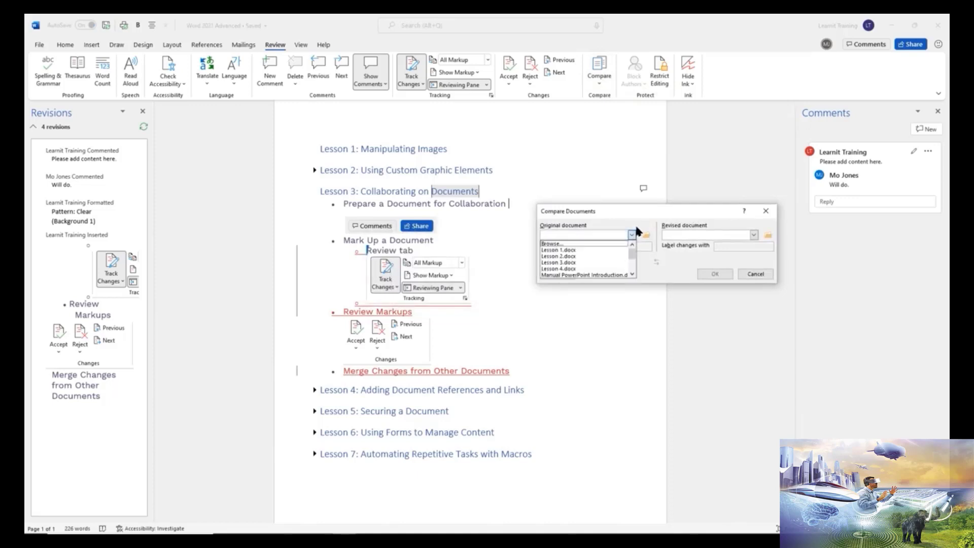
{"action": "left_click", "coordinate": [642, 221]}
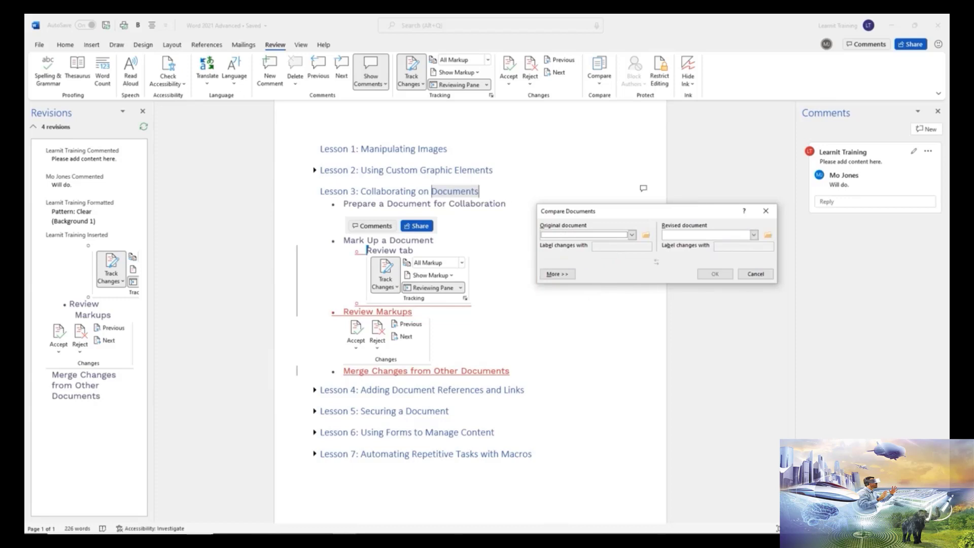
Expand the Compare Documents options, examine the comparison settings, and close without comparing
{"action": "left_click", "coordinate": [568, 274]}
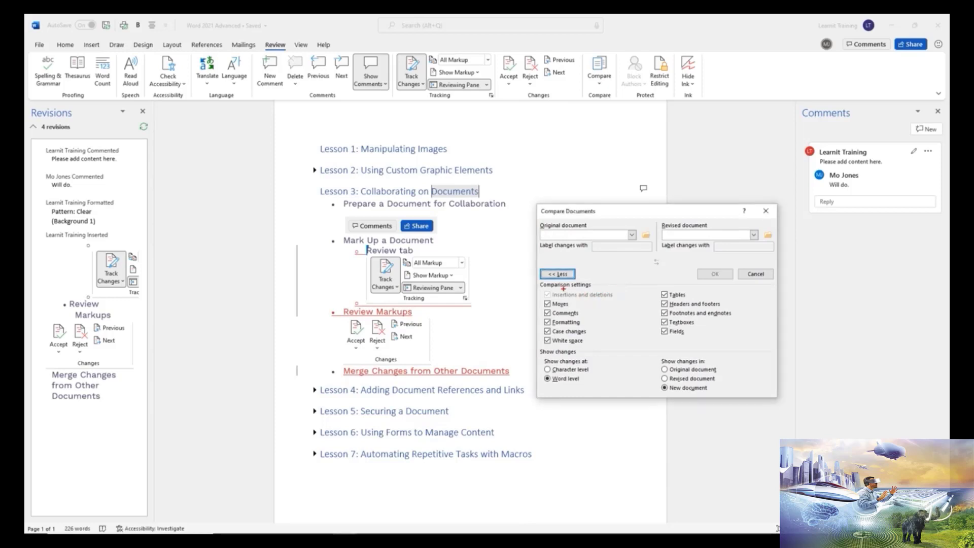
{"action": "left_click_drag", "start_coordinate": [536, 279], "coordinate": [603, 292]}
{"action": "left_click_drag", "start_coordinate": [537, 299], "coordinate": [579, 308]}
{"action": "left_click_drag", "start_coordinate": [655, 287], "coordinate": [705, 299]}
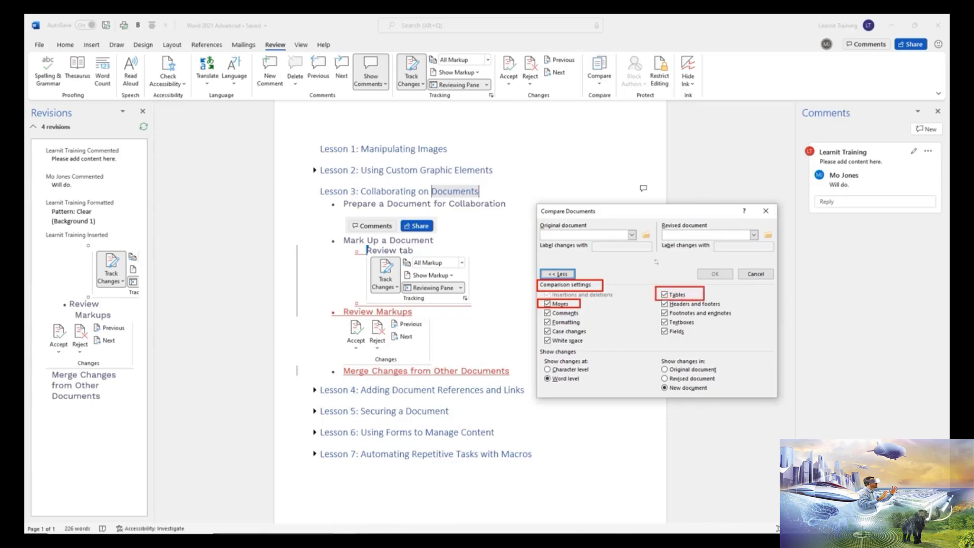
{"action": "left_click_drag", "start_coordinate": [655, 318], "coordinate": [707, 326]}
{"action": "mouse_move", "coordinate": [540, 281]}
{"action": "left_mouse_down"}
{"action": "mouse_move", "coordinate": [658, 344]}
{"action": "mouse_move", "coordinate": [757, 346]}
{"action": "left_mouse_up"}
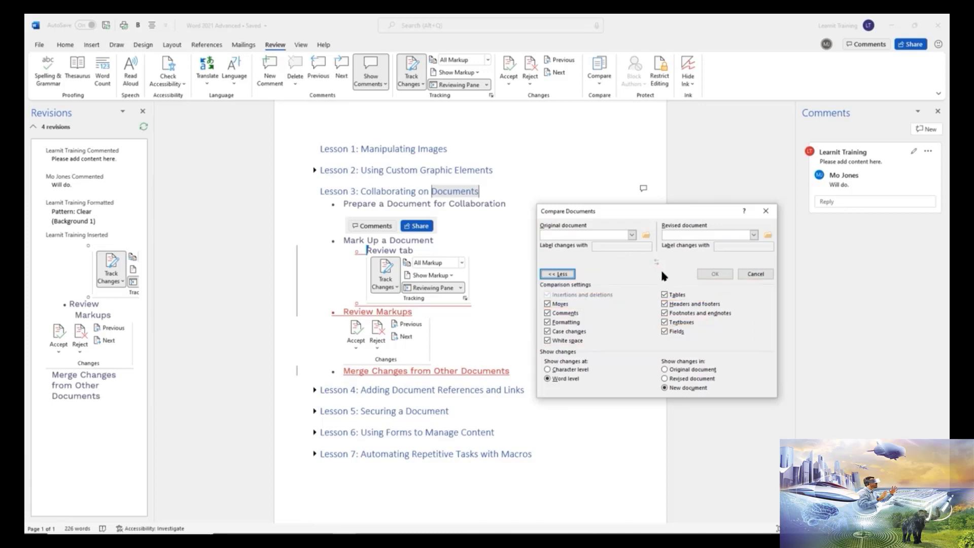
{"action": "left_click", "coordinate": [766, 211]}
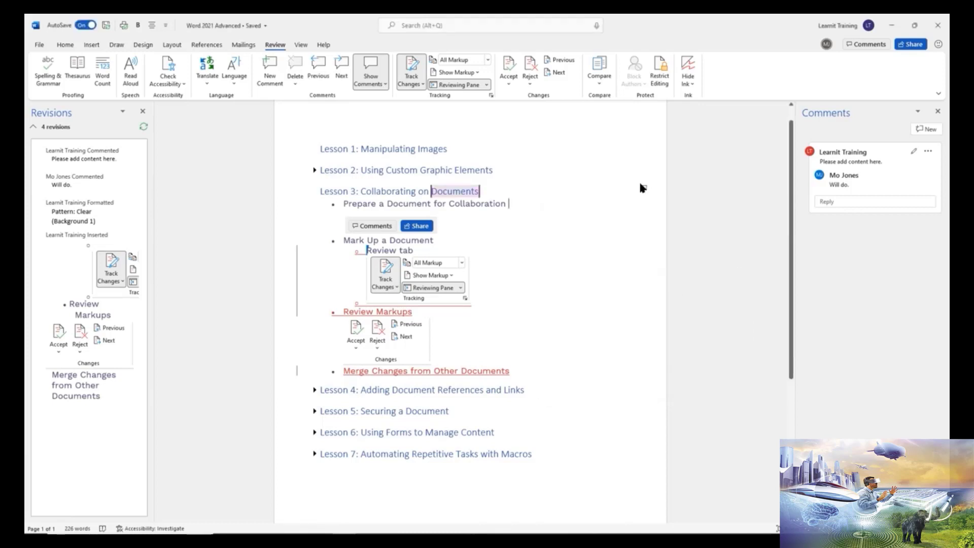
Open Combine Documents and view the files available as the original and revised documents
{"action": "left_click", "coordinate": [603, 88]}
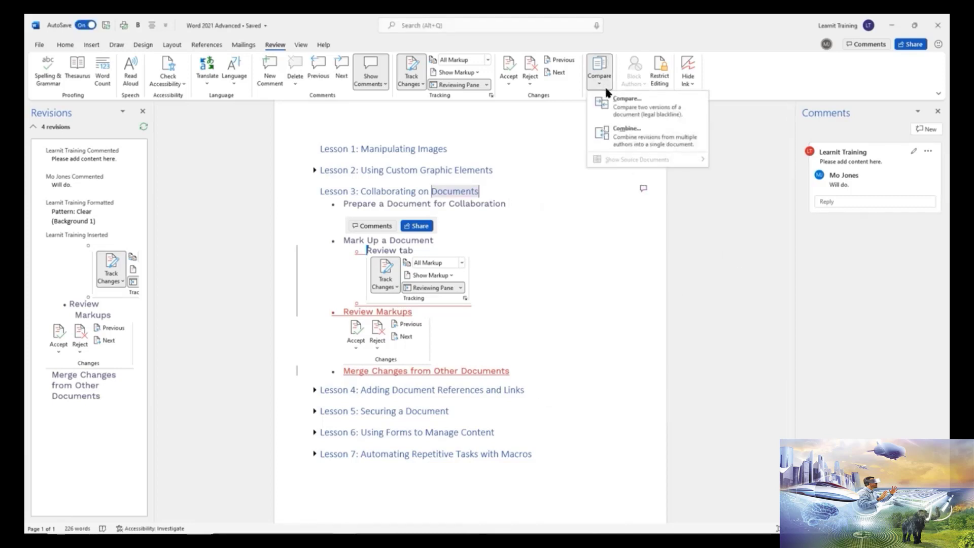
{"action": "left_click", "coordinate": [633, 138]}
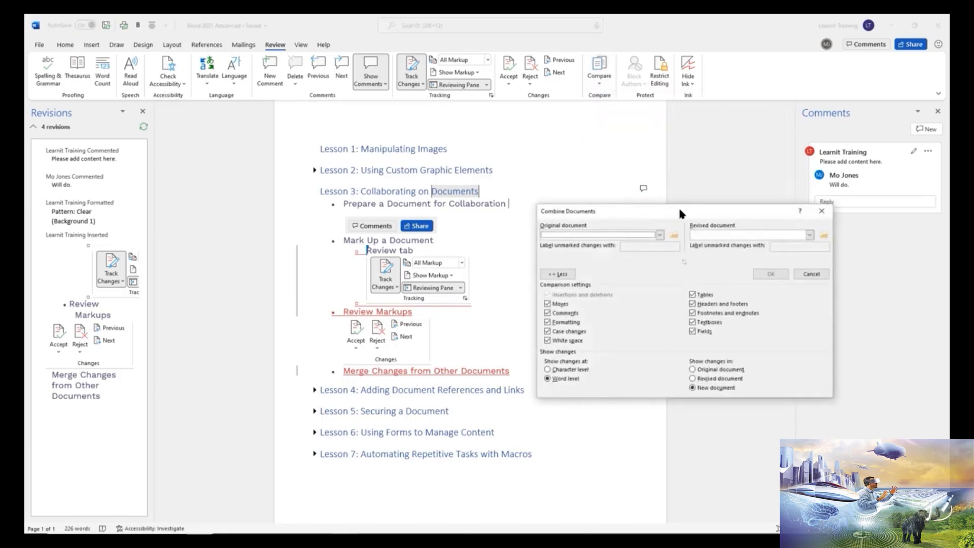
{"action": "left_click_drag", "start_coordinate": [694, 216], "coordinate": [650, 201]}
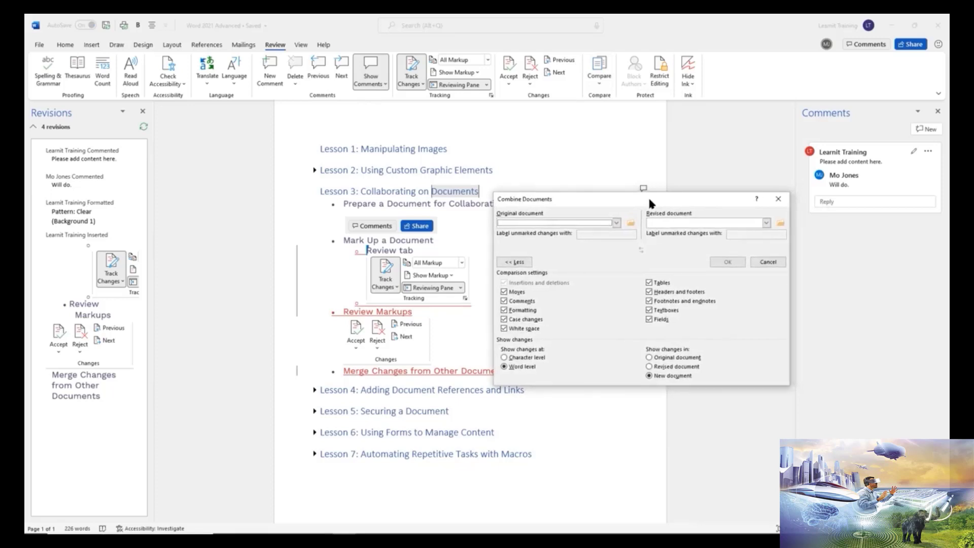
{"action": "left_click", "coordinate": [617, 224]}
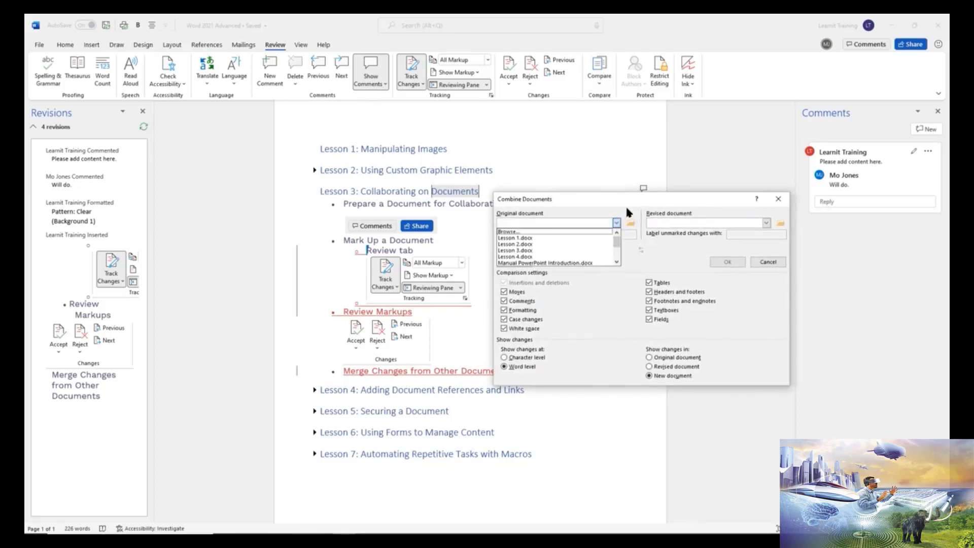
{"action": "left_click", "coordinate": [625, 205]}
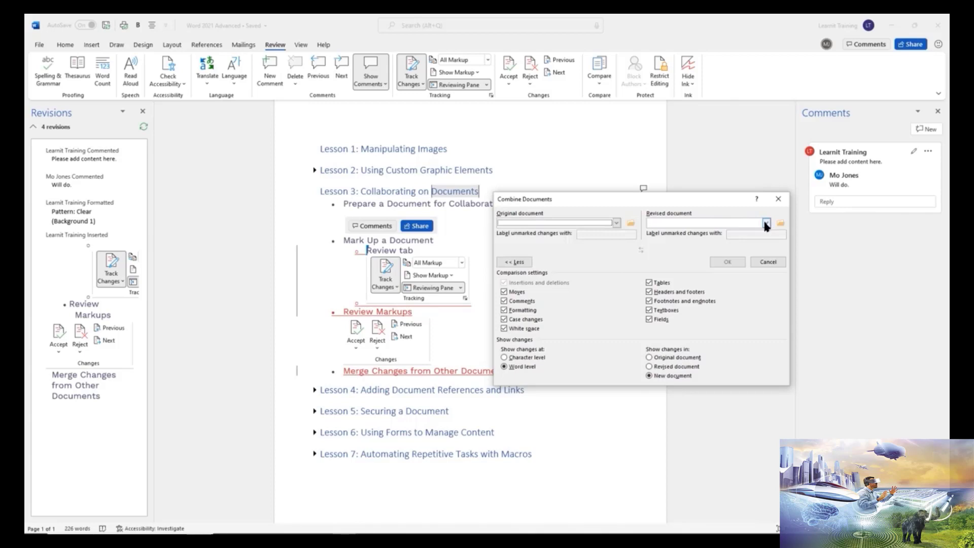
{"action": "left_click", "coordinate": [766, 224]}
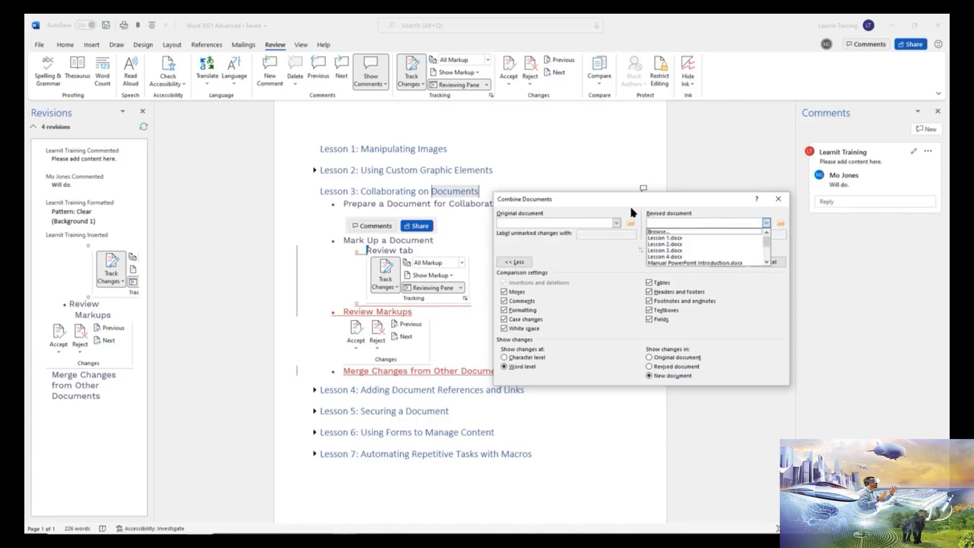
{"action": "left_click", "coordinate": [631, 208]}
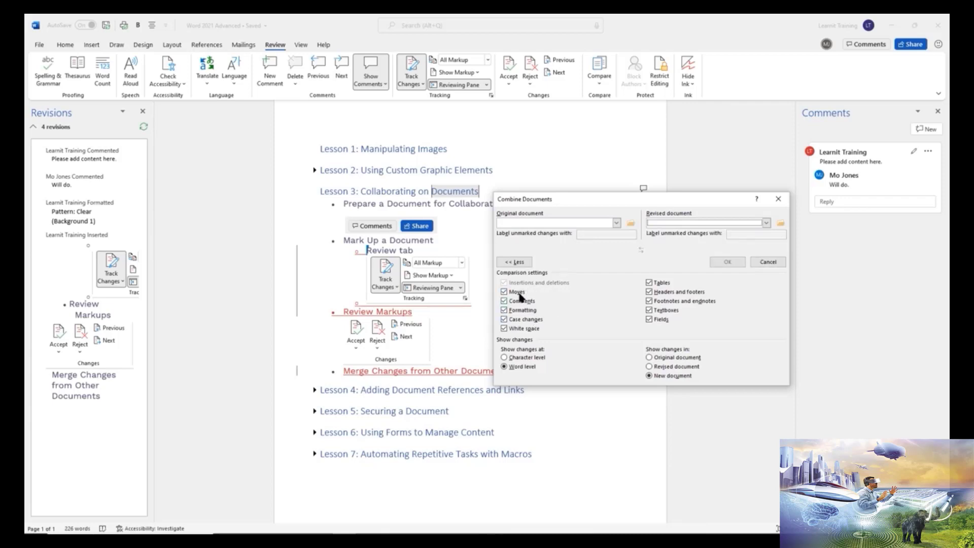
Exclude tables, headers and footers, footnotes and endnotes, and textboxes from the combine comparison, and cancel the dialog
{"action": "left_click", "coordinate": [650, 283]}
{"action": "left_click", "coordinate": [649, 292]}
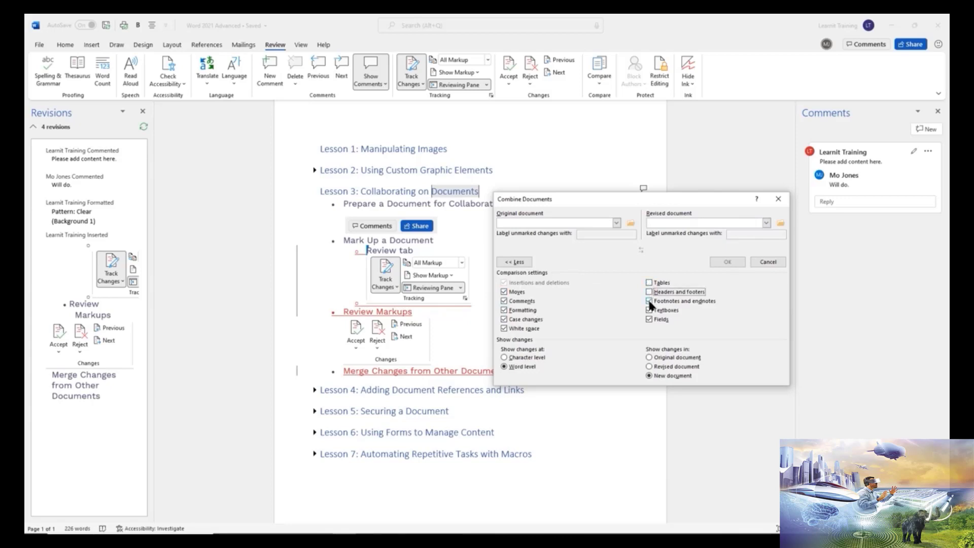
{"action": "left_click", "coordinate": [650, 302]}
{"action": "left_click", "coordinate": [650, 310]}
{"action": "left_click", "coordinate": [769, 262]}
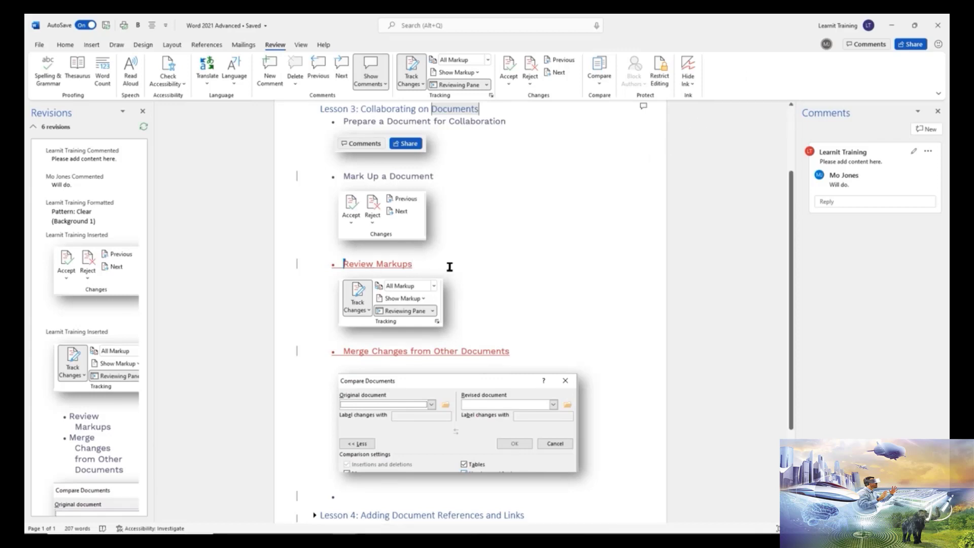
Turn off Track Changes and set the document's markup display to No Markup
{"action": "left_click", "coordinate": [414, 68]}
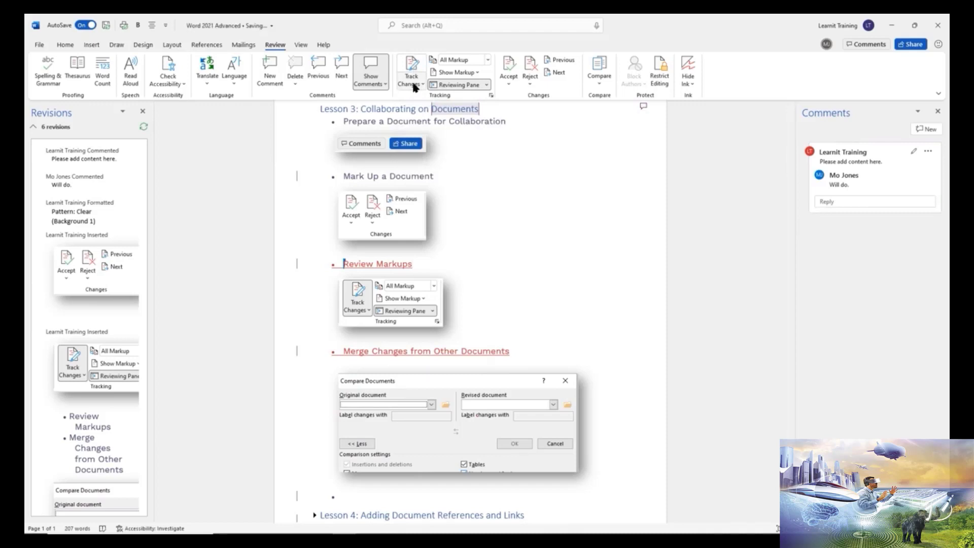
{"action": "left_click", "coordinate": [487, 59]}
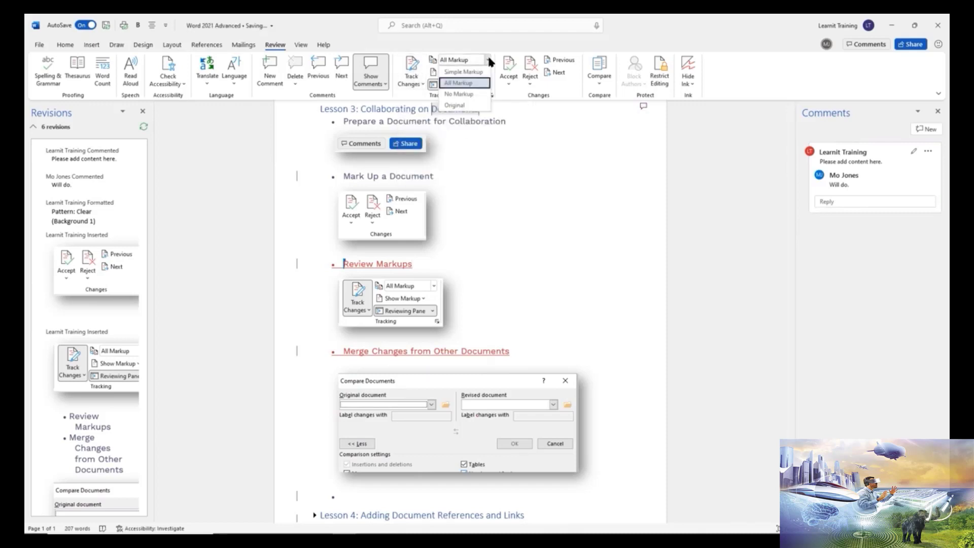
{"action": "left_click", "coordinate": [462, 94]}
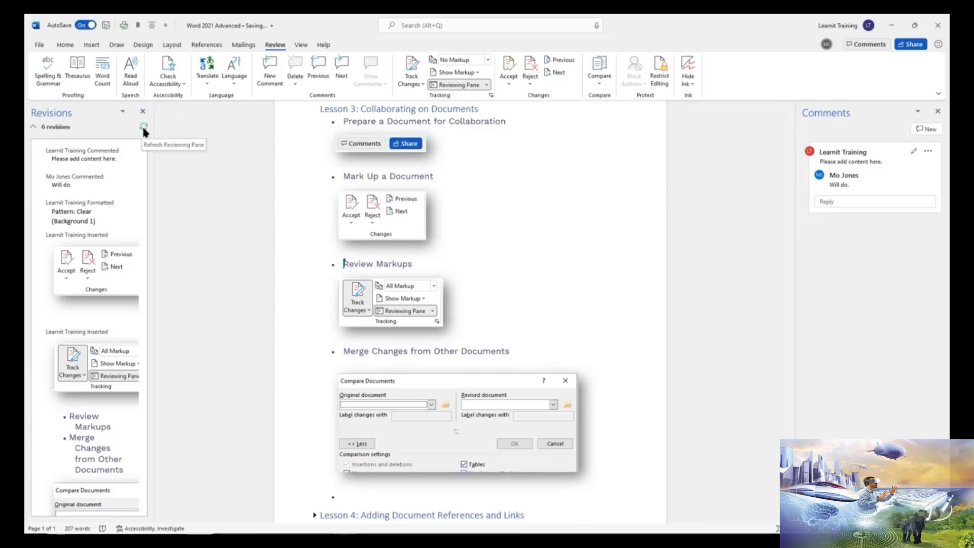
Close the Revisions pane and expand the Lesson 4: Adding Document References and Links heading
{"action": "left_click", "coordinate": [143, 111]}
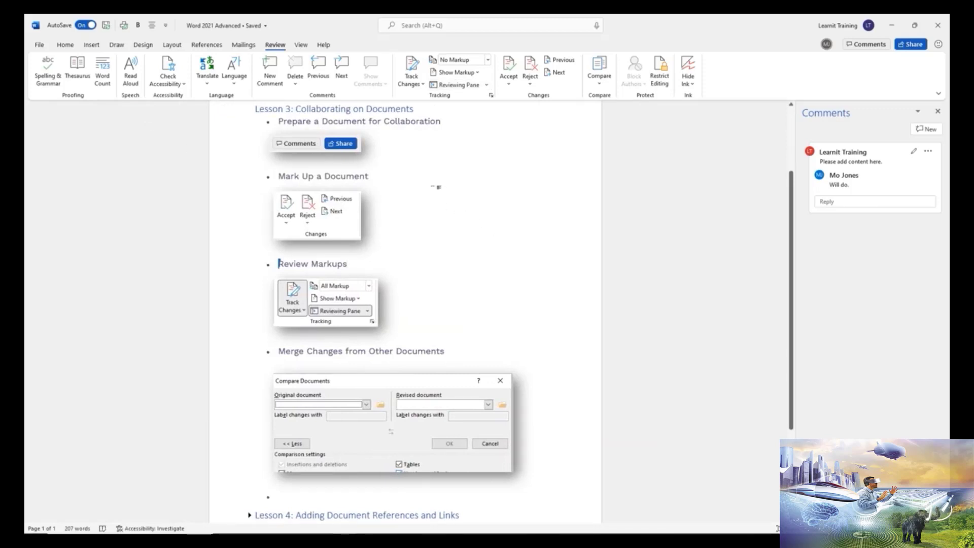
{"action": "scroll", "coordinate": [437, 180], "scroll_direction": "down", "scroll_amount": 1}
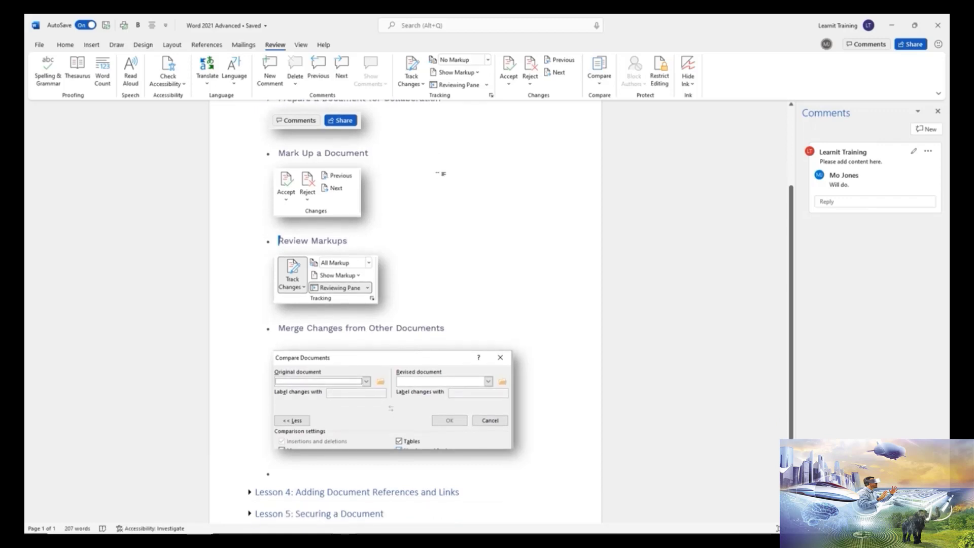
{"action": "left_click", "coordinate": [250, 492]}
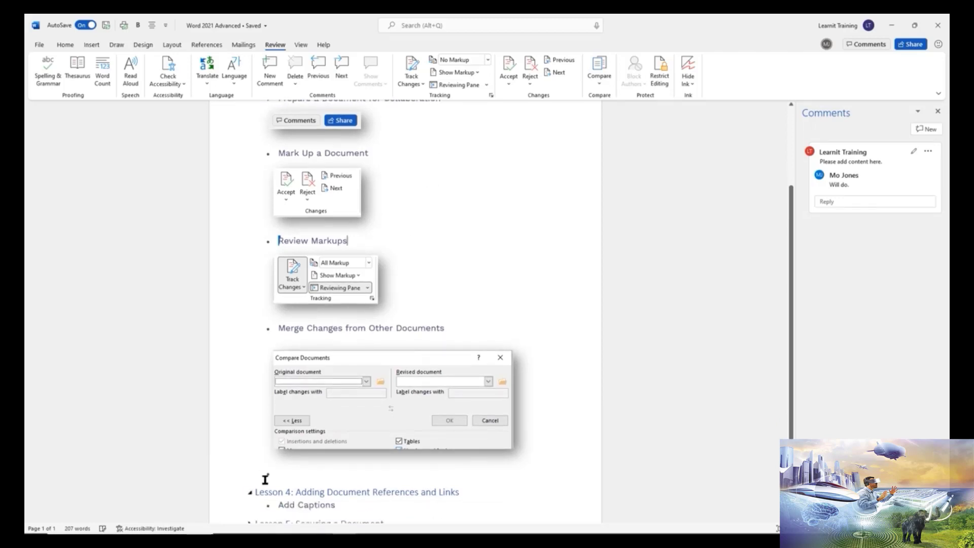
{"action": "scroll", "coordinate": [534, 222], "scroll_direction": "down", "scroll_amount": 1}
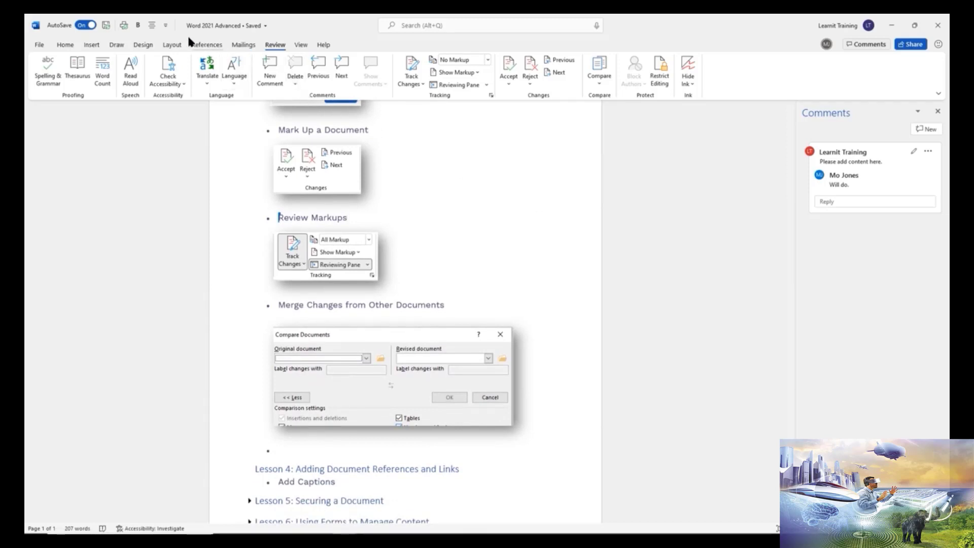
Examine the document reference tools, focusing on the Captions group and its Insert Caption command
{"action": "left_click_drag", "start_coordinate": [188, 38], "coordinate": [230, 52]}
{"action": "left_click", "coordinate": [208, 45]}
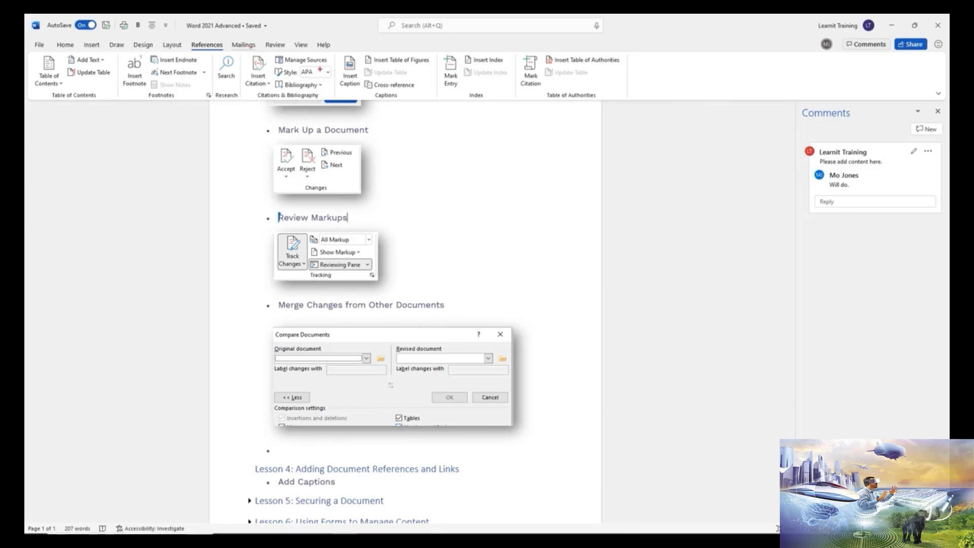
{"action": "left_click_drag", "start_coordinate": [368, 92], "coordinate": [404, 101]}
{"action": "left_click_drag", "start_coordinate": [335, 51], "coordinate": [362, 91]}
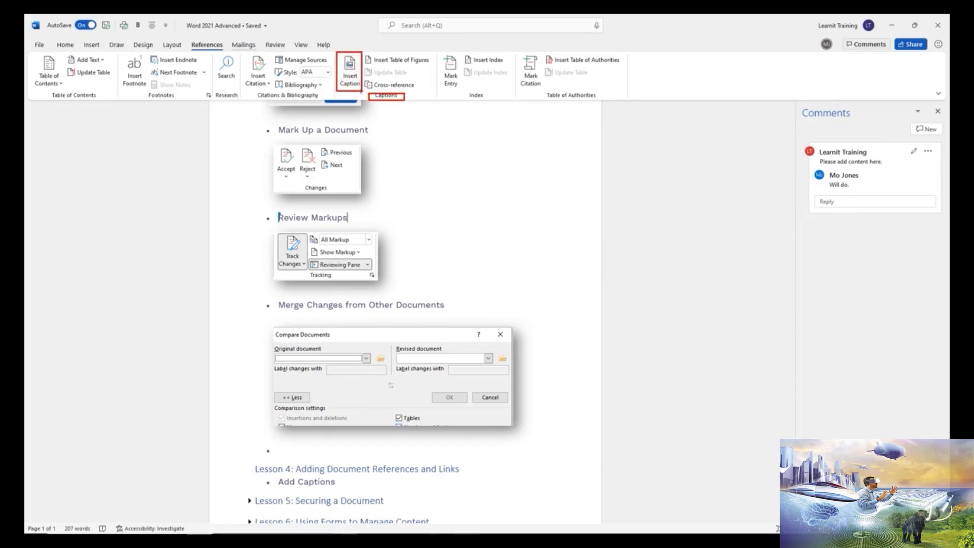
{"action": "key", "text": "Escape"}
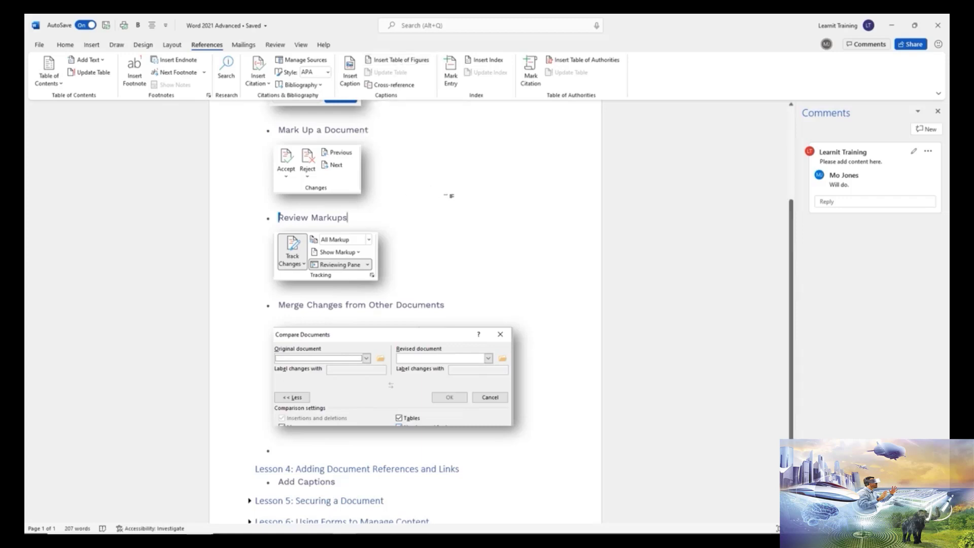
Select the Lesson 3 pictures in turn to review which figures can be captioned
{"action": "scroll", "coordinate": [449, 196], "scroll_direction": "up", "scroll_amount": 1}
{"action": "scroll", "coordinate": [449, 196], "scroll_direction": "up", "scroll_amount": 2}
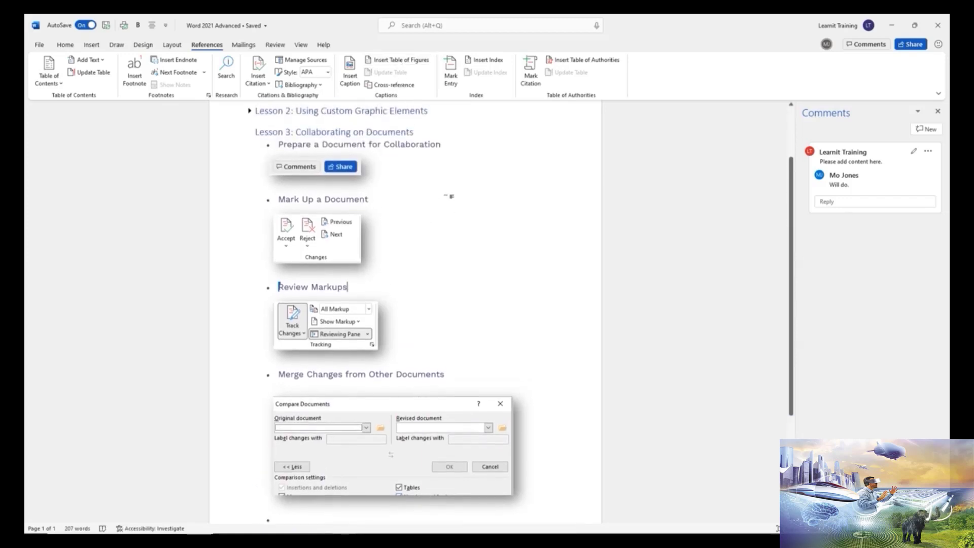
{"action": "left_click", "coordinate": [318, 167]}
{"action": "left_click", "coordinate": [334, 236]}
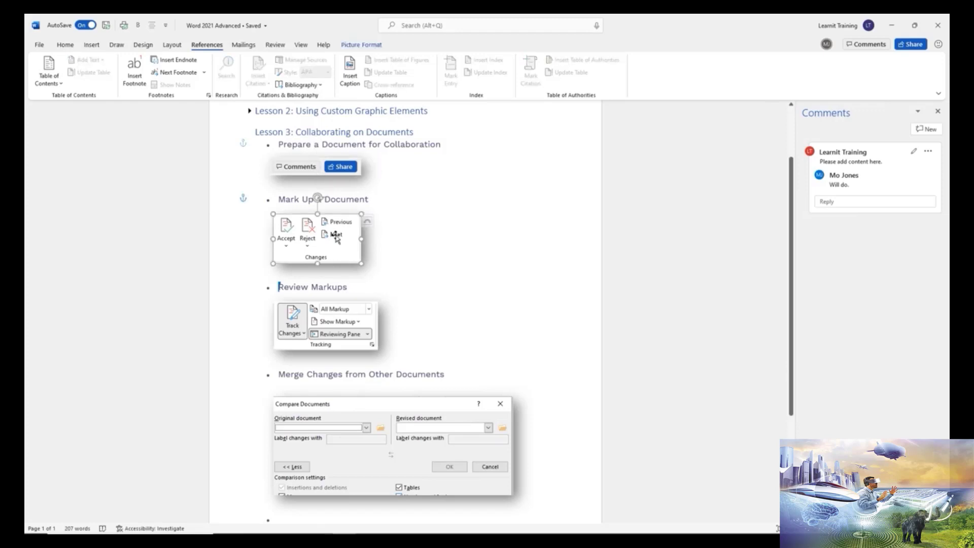
{"action": "left_click", "coordinate": [352, 327]}
{"action": "left_click", "coordinate": [379, 432]}
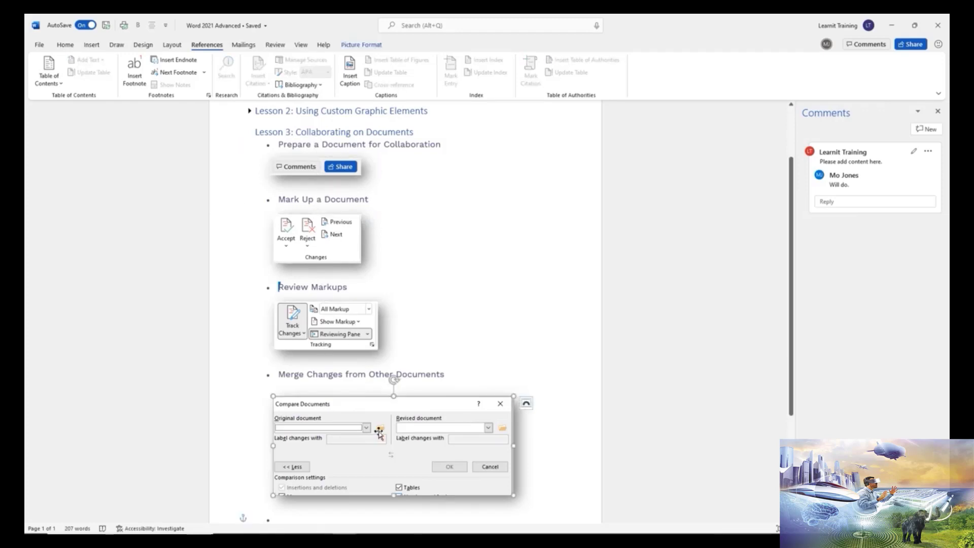
Insert the caption "Figure 1" for the Comments and Share picture, using the Figure label positioned below the selected item
{"action": "left_click", "coordinate": [305, 167]}
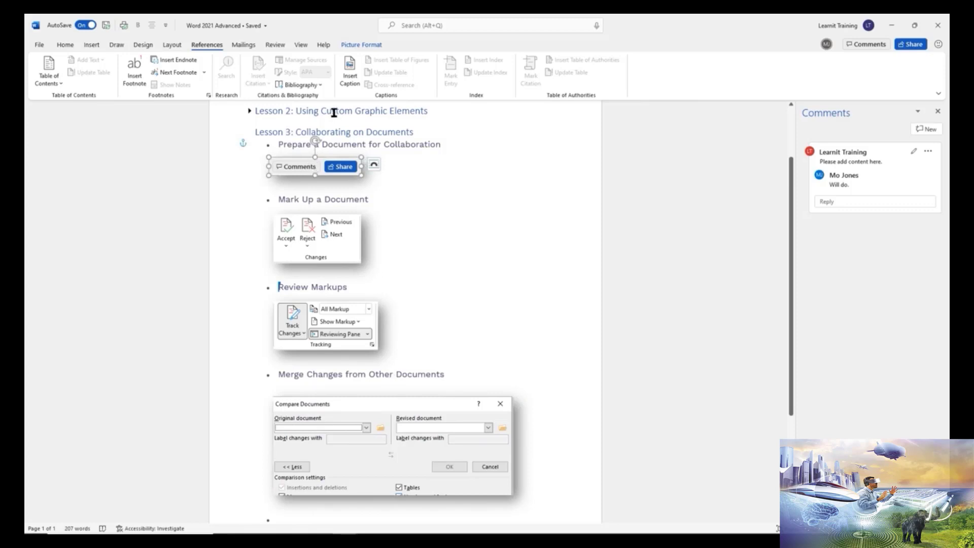
{"action": "left_click", "coordinate": [350, 77]}
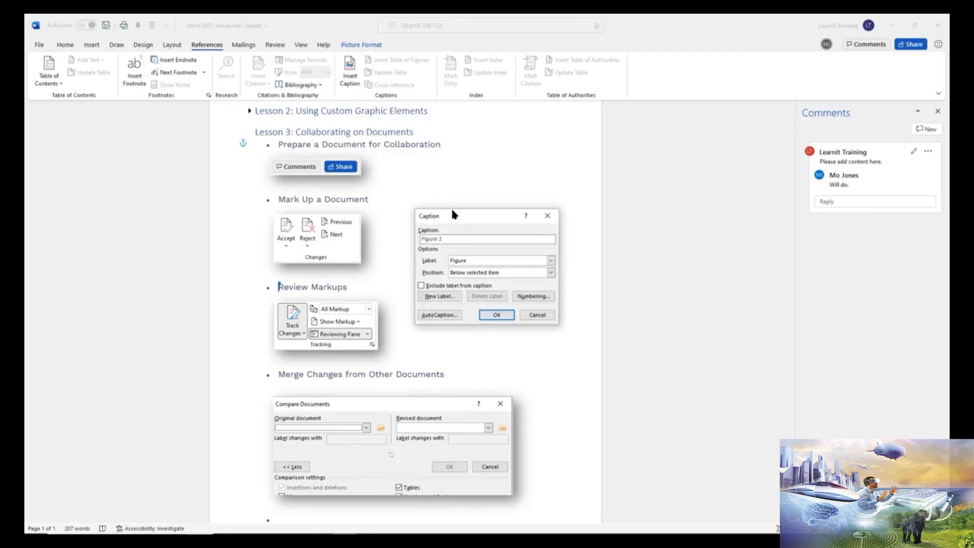
{"action": "left_click_drag", "start_coordinate": [458, 213], "coordinate": [455, 183]}
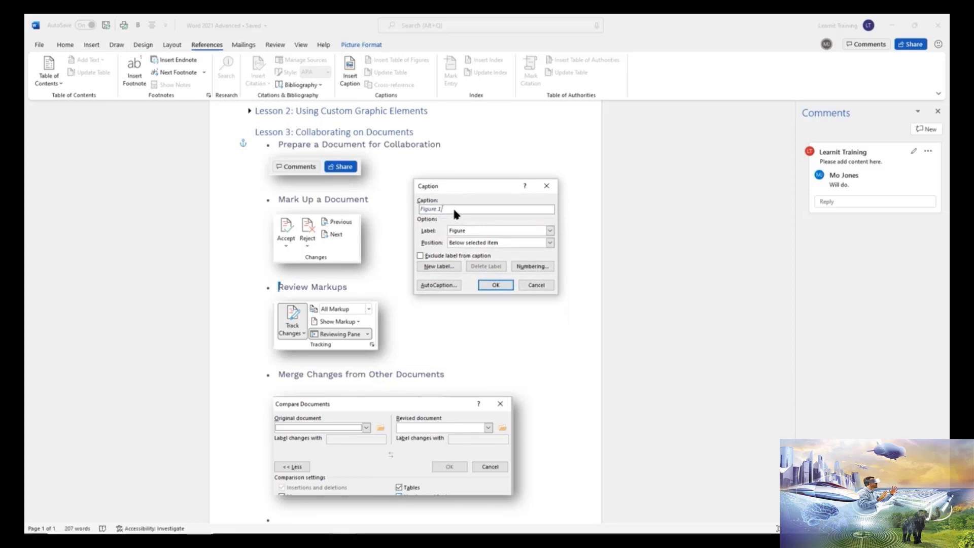
{"action": "left_click", "coordinate": [549, 231]}
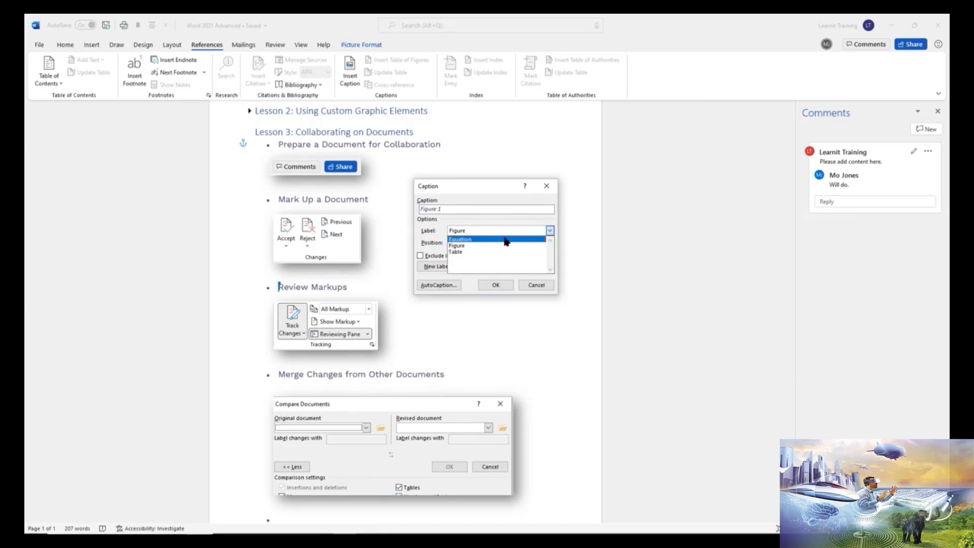
{"action": "left_click", "coordinate": [505, 199]}
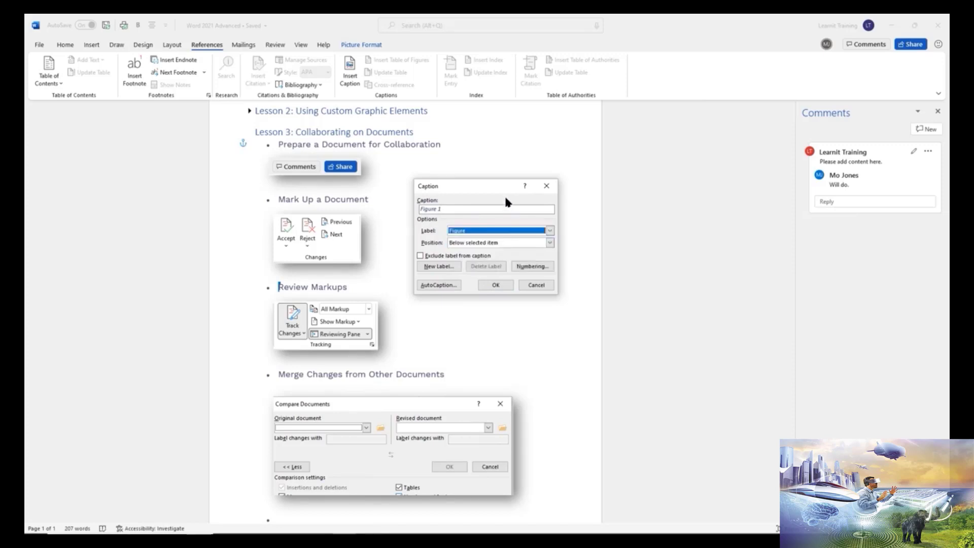
{"action": "left_click", "coordinate": [551, 243]}
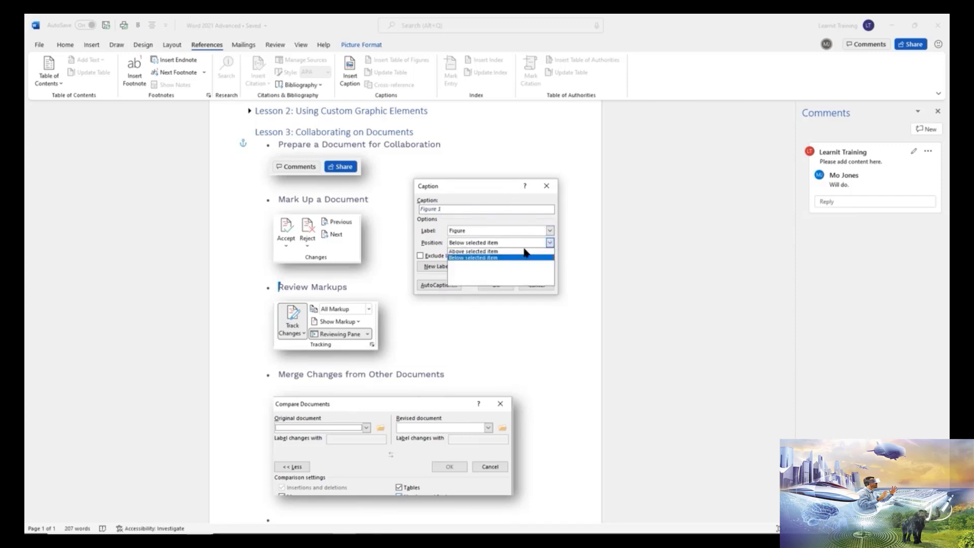
{"action": "left_click", "coordinate": [491, 259]}
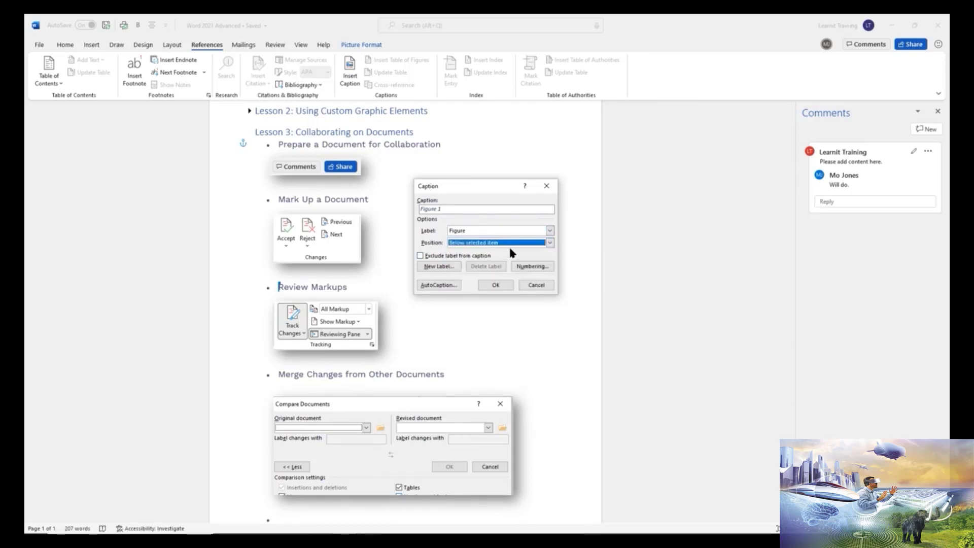
{"action": "left_click", "coordinate": [496, 285]}
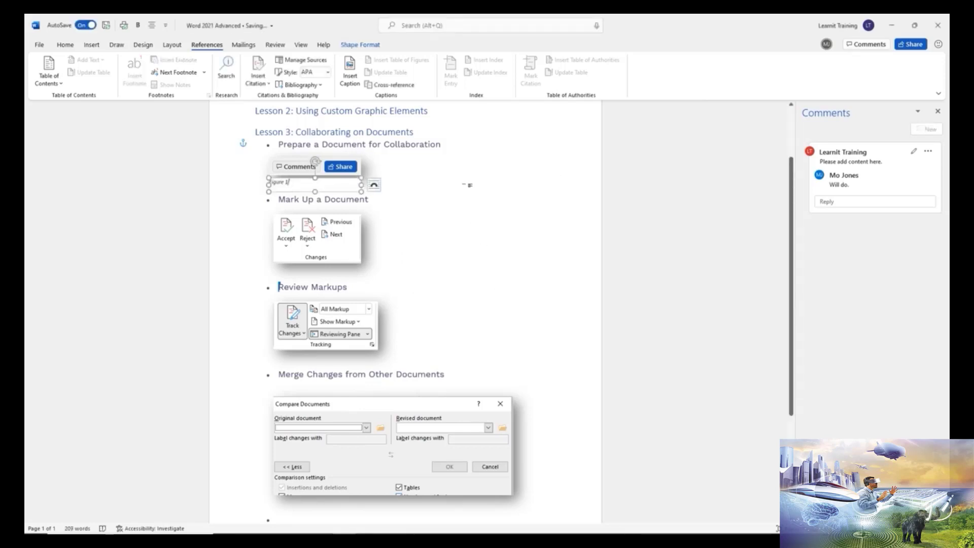
{"action": "left_click", "coordinate": [474, 170]}
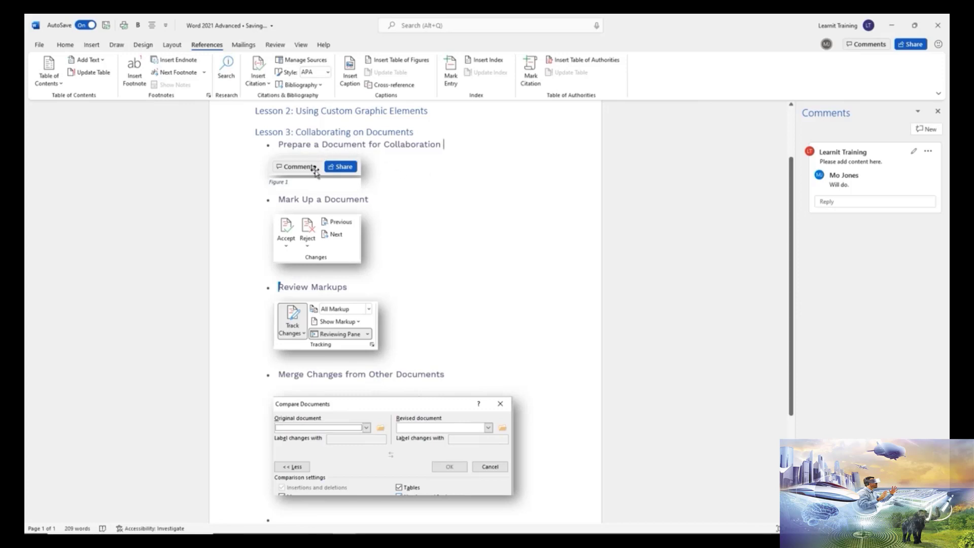
Select the captioned Comments and Share picture under Prepare a Document for Collaboration
{"action": "left_click", "coordinate": [316, 167]}
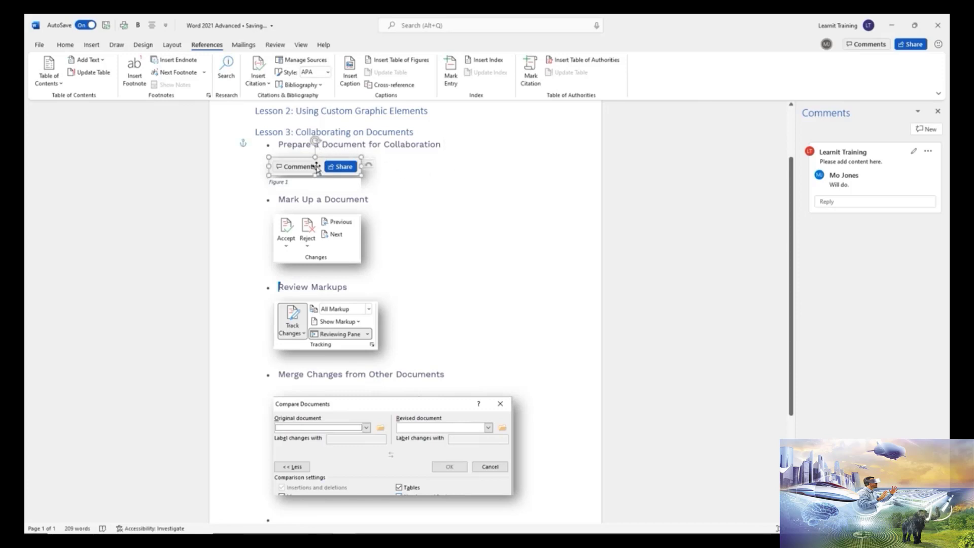
Insert a caption with the Figure label below the Changes picture under Mark Up a Document
{"action": "left_click", "coordinate": [286, 182]}
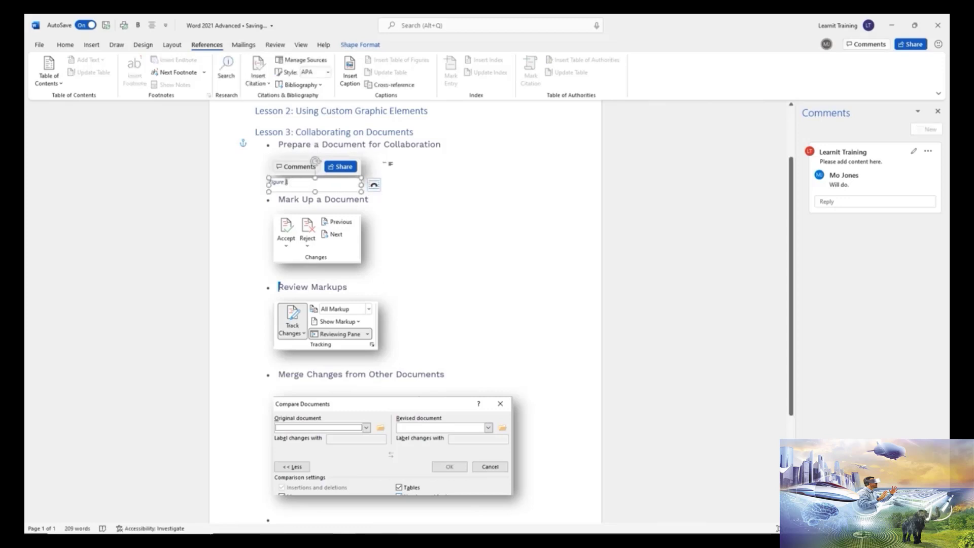
{"action": "left_click", "coordinate": [389, 164]}
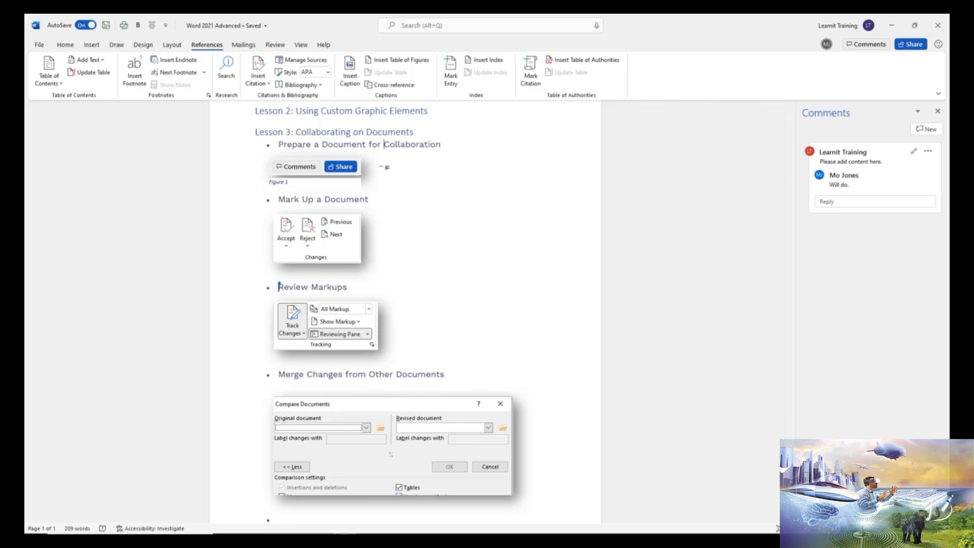
{"action": "left_click", "coordinate": [327, 239]}
{"action": "left_click", "coordinate": [349, 74]}
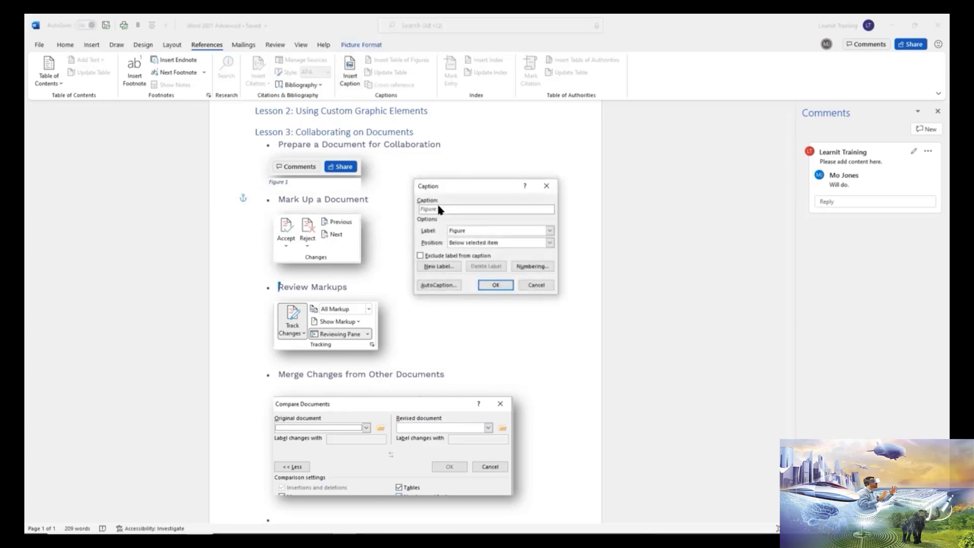
{"action": "left_click", "coordinate": [494, 285]}
Insert a caption with the Figure label below the Track Changes picture under Review Markups
{"action": "left_click", "coordinate": [349, 327]}
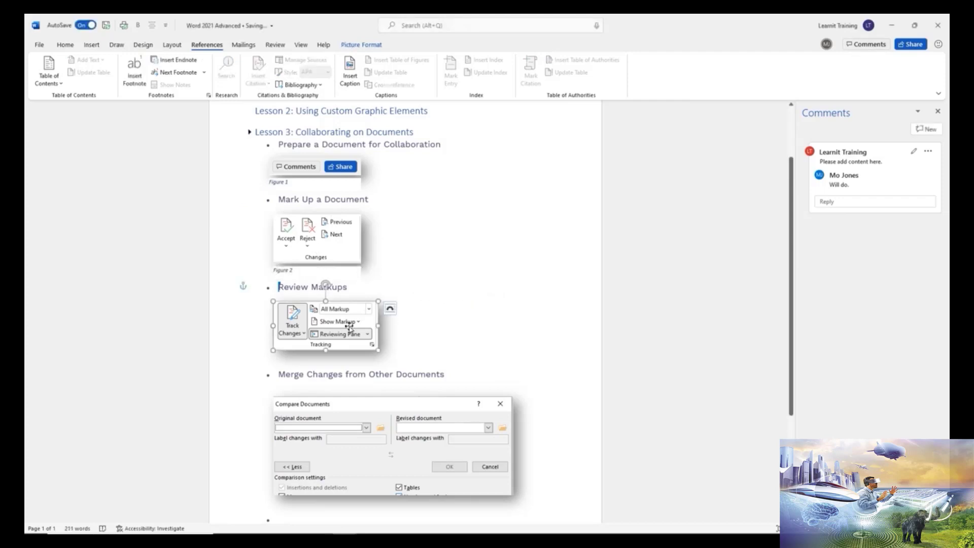
{"action": "left_click", "coordinate": [349, 75]}
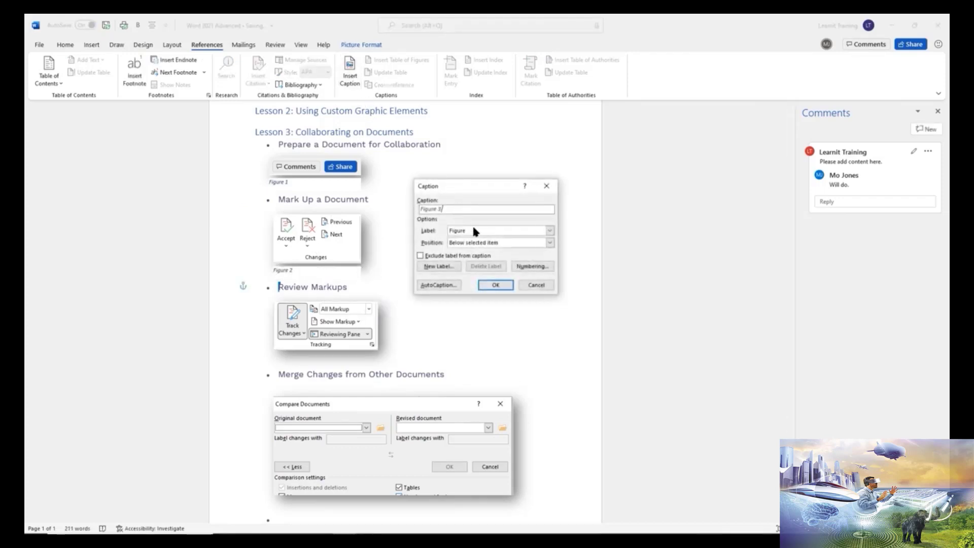
{"action": "left_click", "coordinate": [496, 285]}
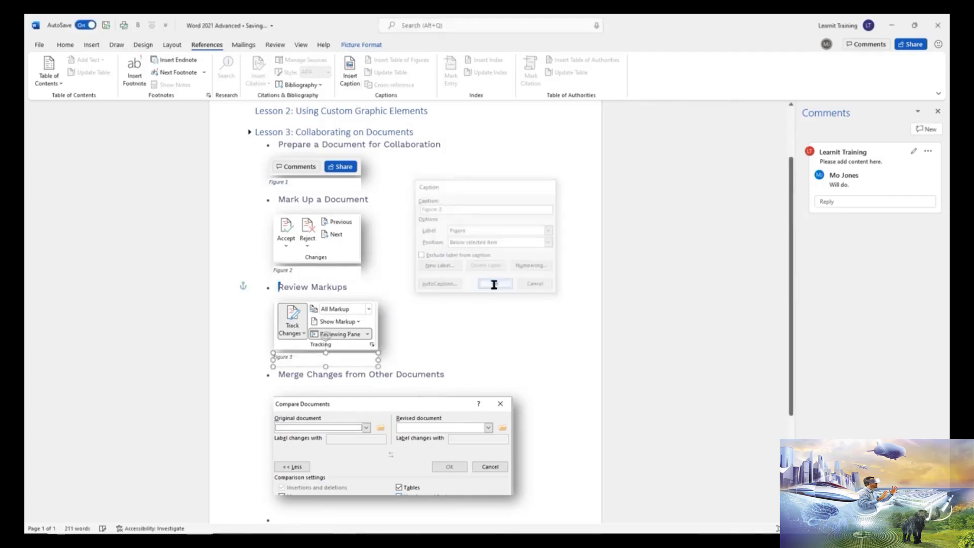
Insert a Figure caption for the Compare Documents picture under Merge Changes from Other Documents
{"action": "left_click", "coordinate": [369, 454]}
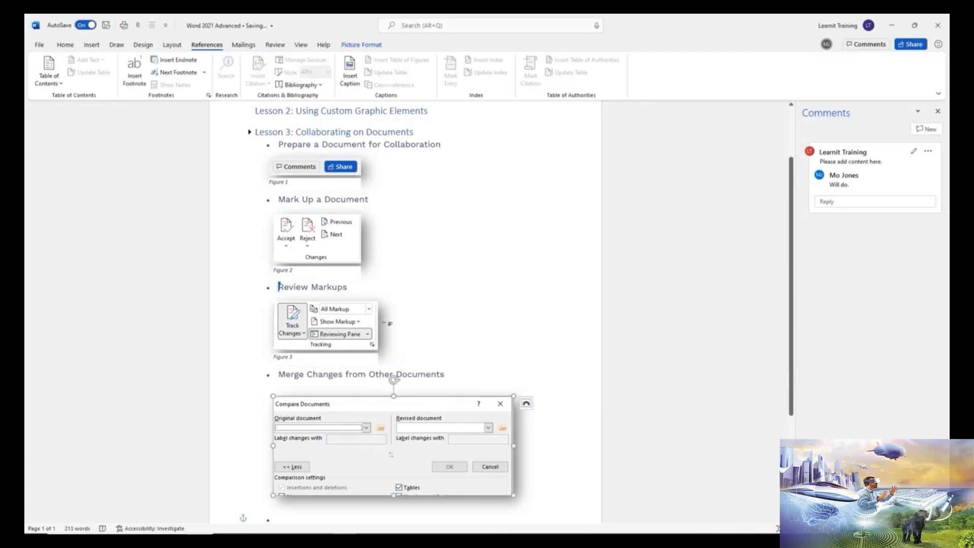
{"action": "left_click", "coordinate": [349, 75]}
{"action": "left_click", "coordinate": [496, 284]}
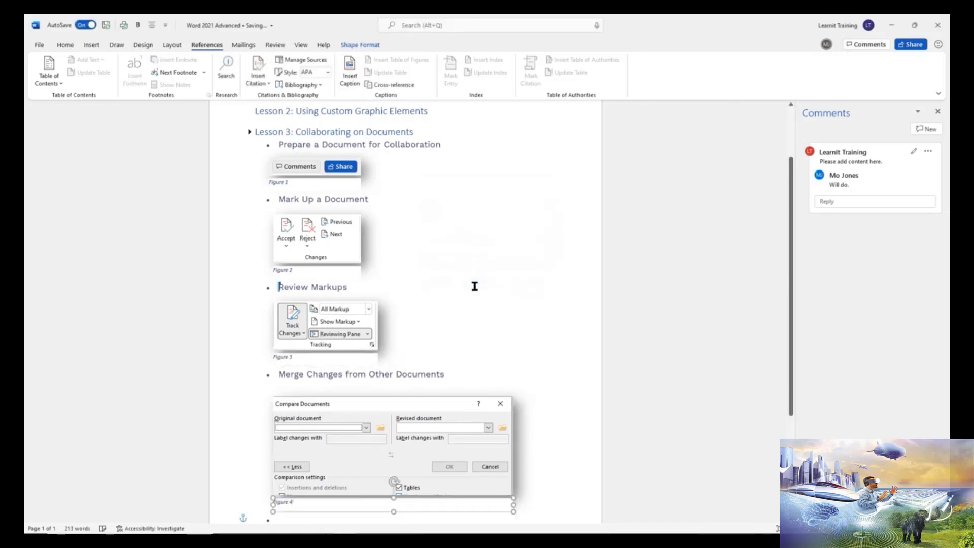
{"action": "left_click", "coordinate": [462, 290]}
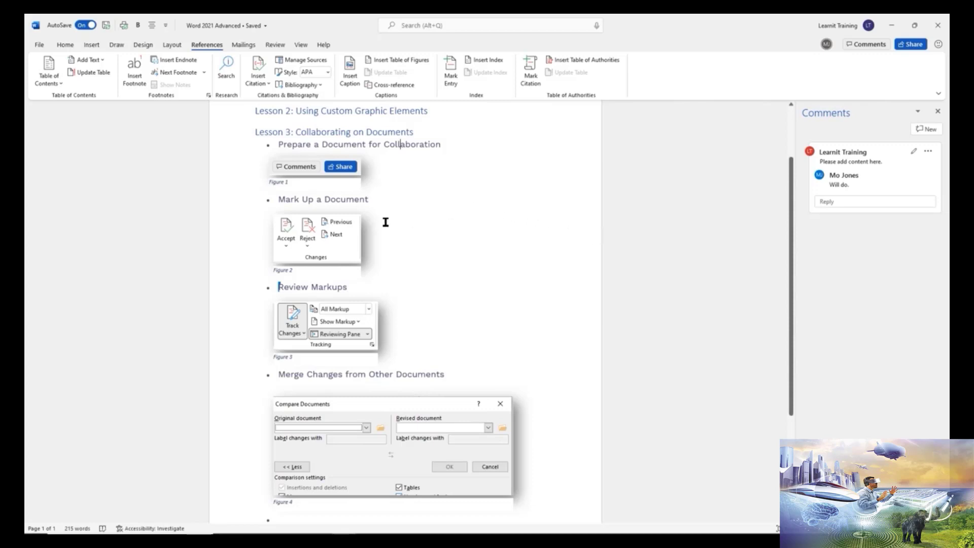
Check which bullet in Lesson 3 each captioned picture is anchored to
{"action": "left_click", "coordinate": [306, 168]}
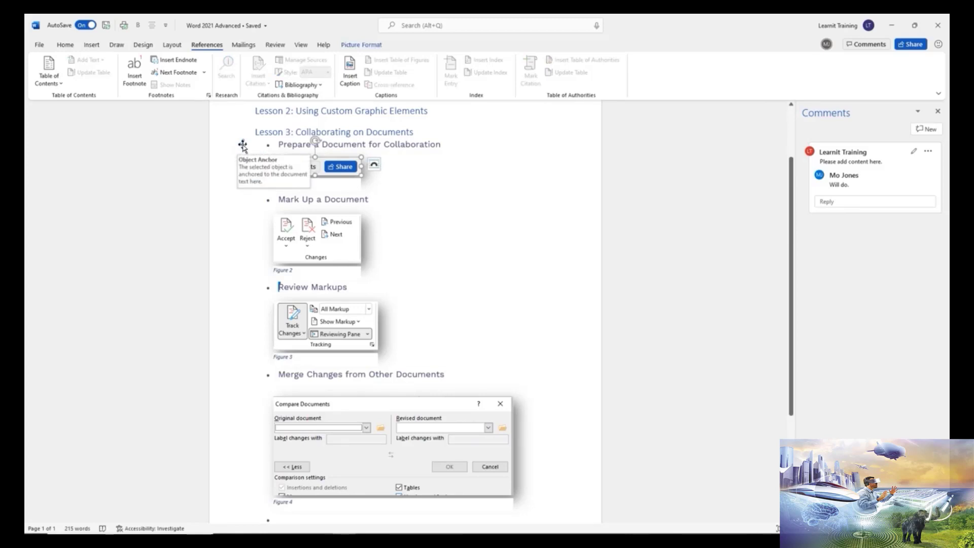
{"action": "left_click_drag", "start_coordinate": [243, 146], "coordinate": [244, 201]}
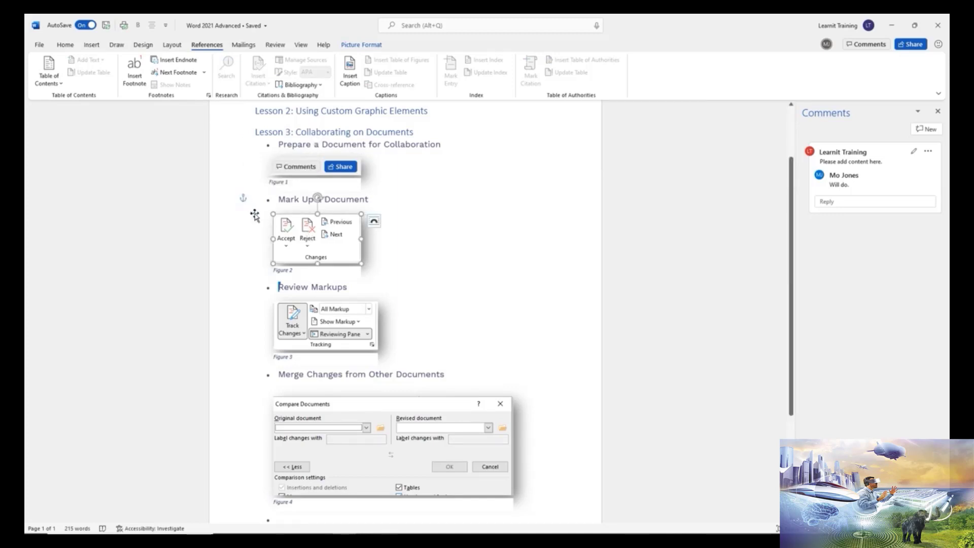
{"action": "left_click", "coordinate": [322, 325]}
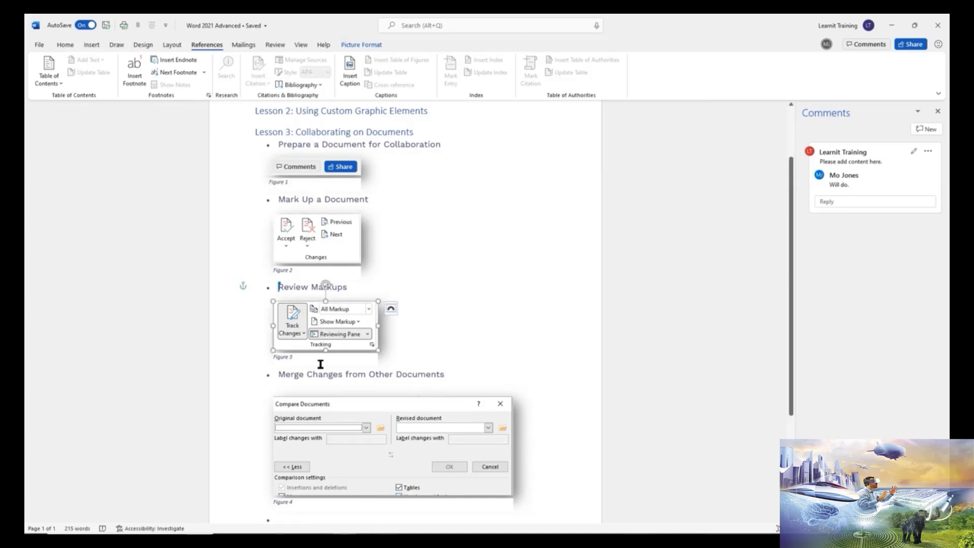
{"action": "left_click", "coordinate": [318, 404]}
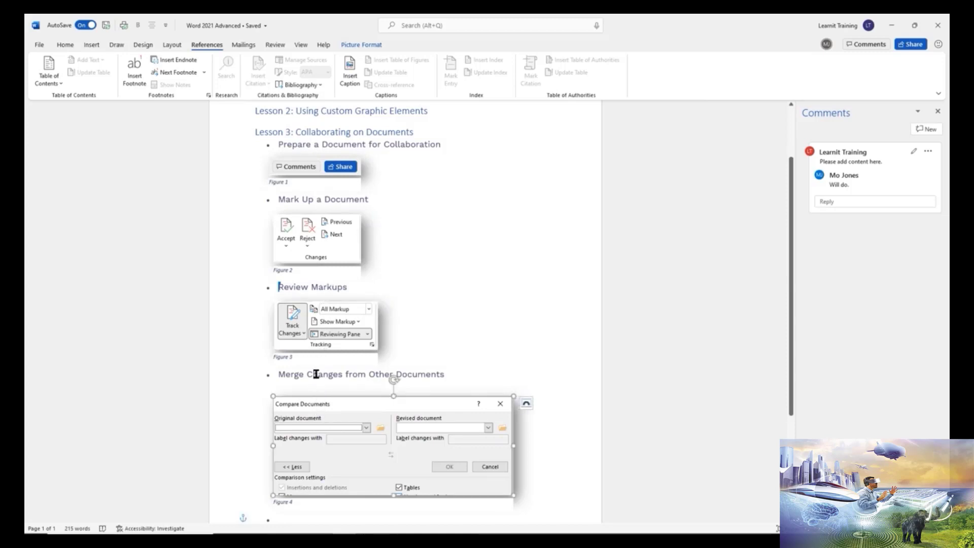
{"action": "left_click", "coordinate": [301, 173]}
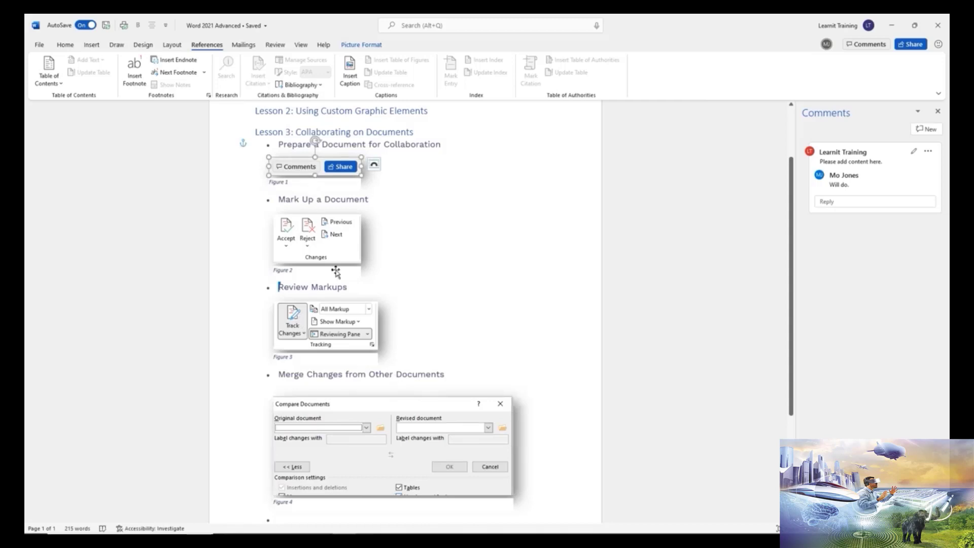
{"action": "left_click", "coordinate": [324, 327]}
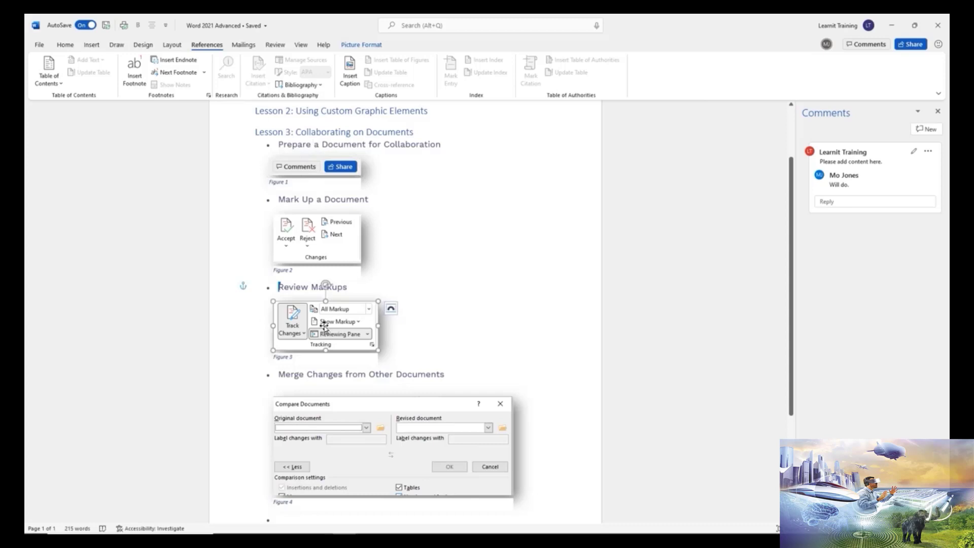
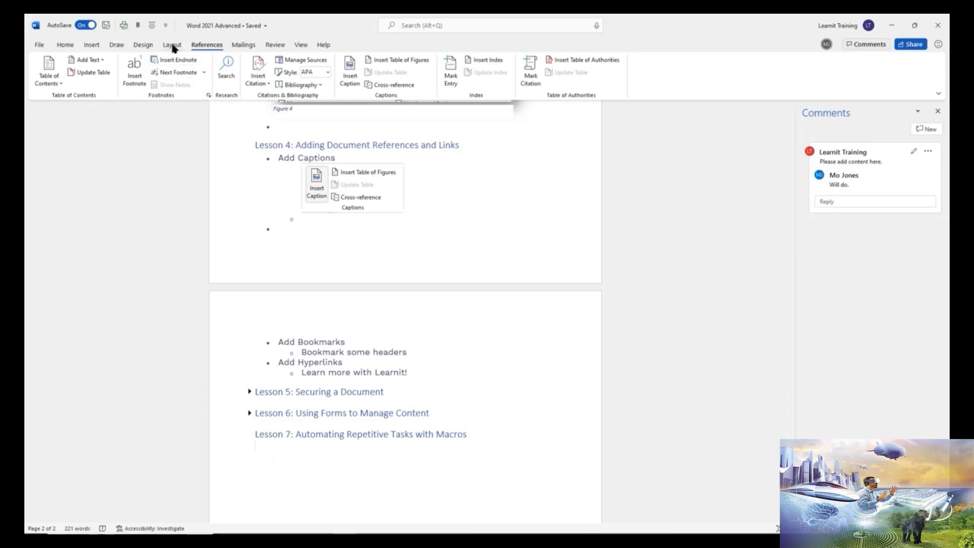
Insert a blank page after the Lesson 7 heading and enter References as its first line, followed by a new line
{"action": "left_click", "coordinate": [92, 45]}
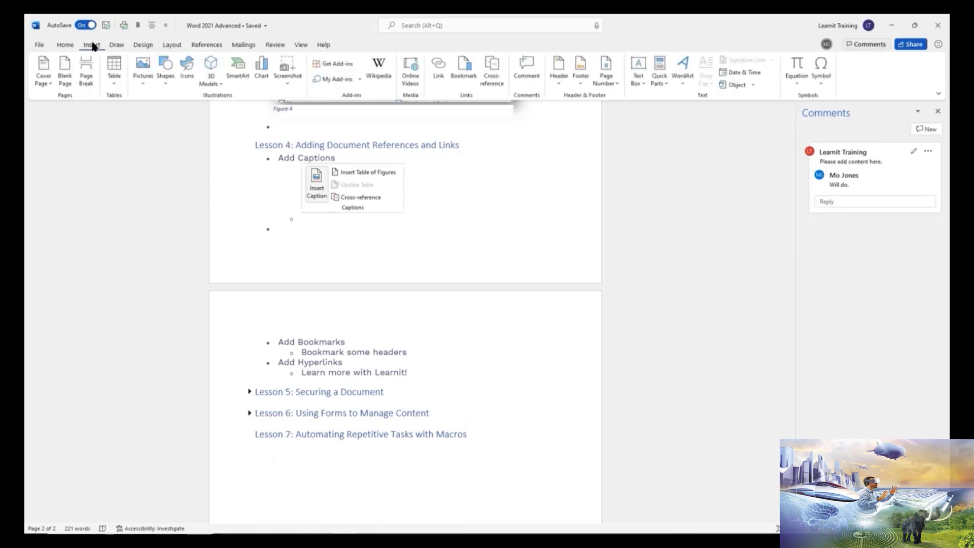
{"action": "left_click", "coordinate": [69, 80]}
{"action": "scroll", "coordinate": [357, 263], "scroll_direction": "down", "scroll_amount": 4}
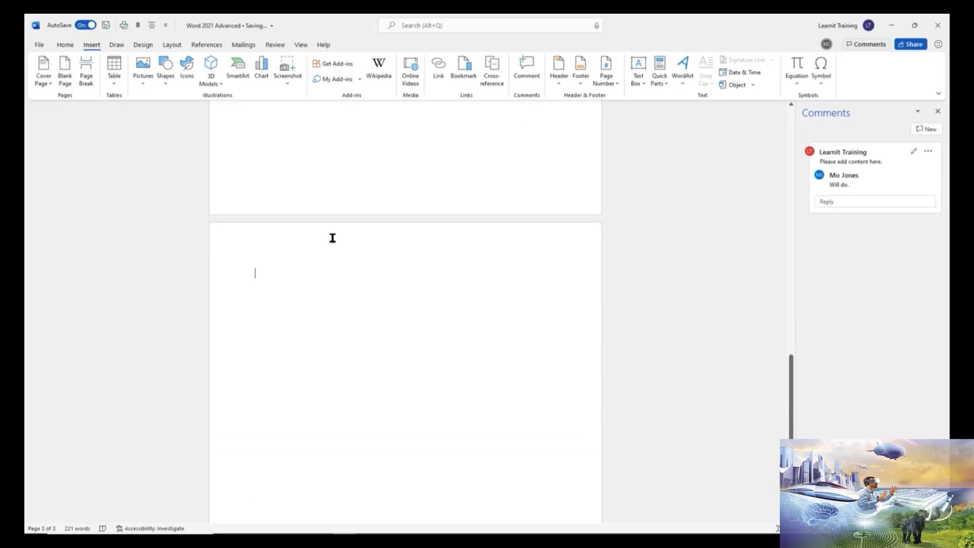
{"action": "type", "text": "Ref"}
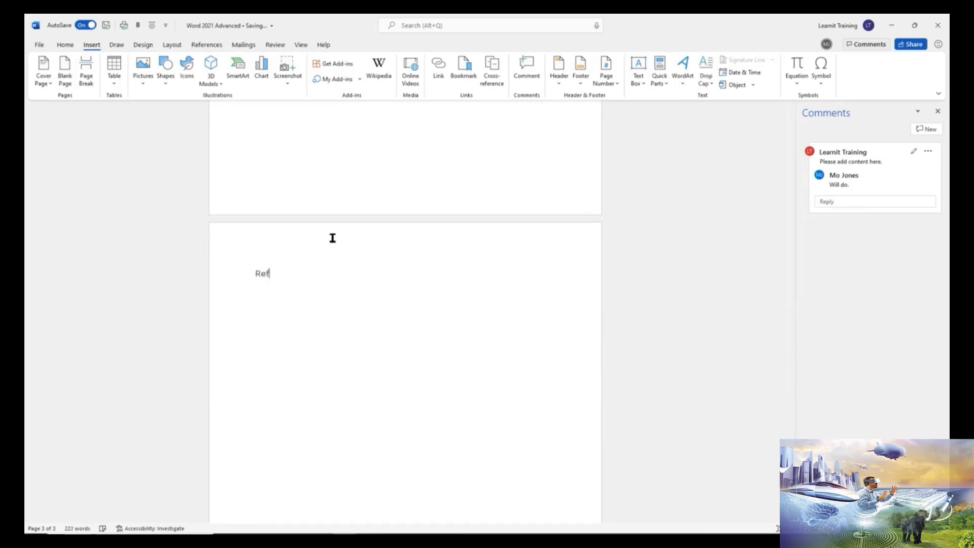
{"action": "type", "text": "erences"}
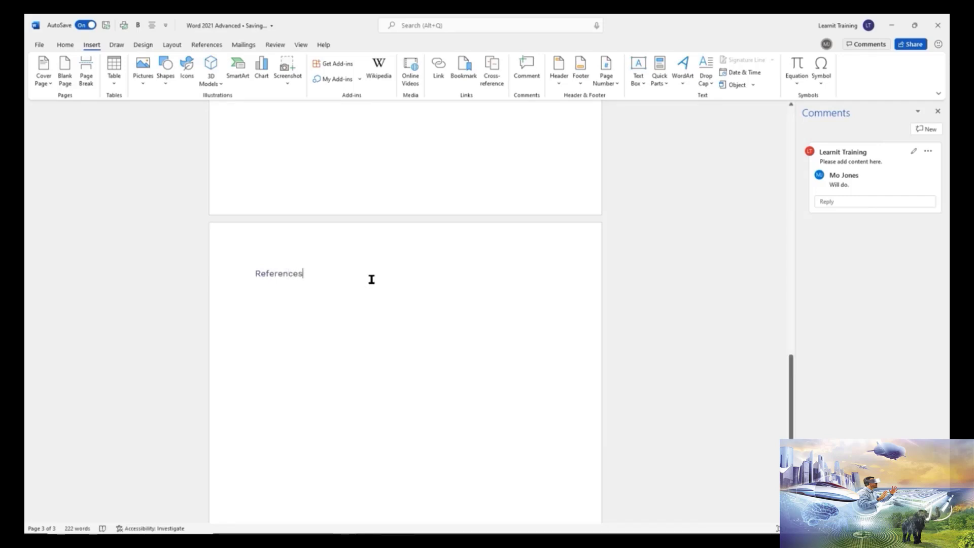
{"action": "scroll", "coordinate": [343, 273], "scroll_direction": "up", "scroll_amount": 5}
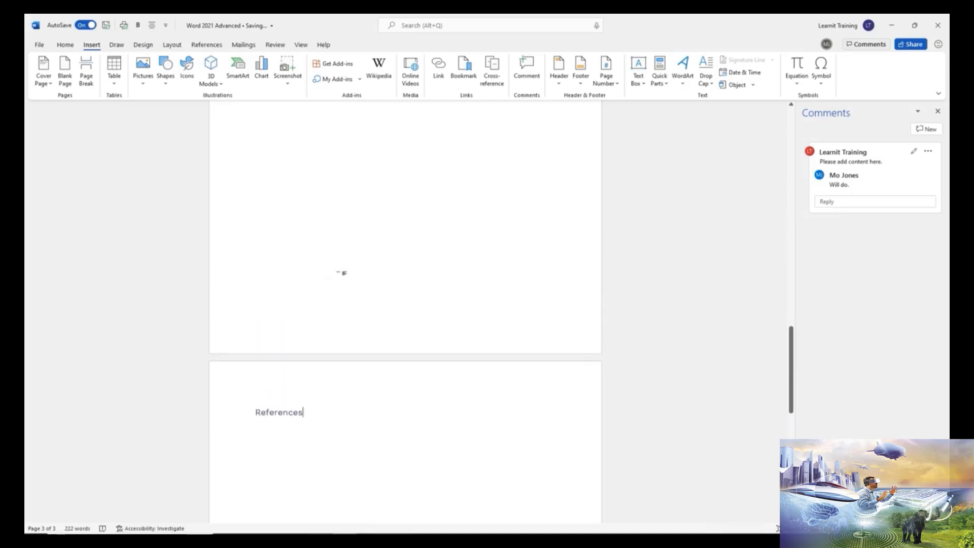
{"action": "scroll", "coordinate": [343, 273], "scroll_direction": "down", "scroll_amount": 3}
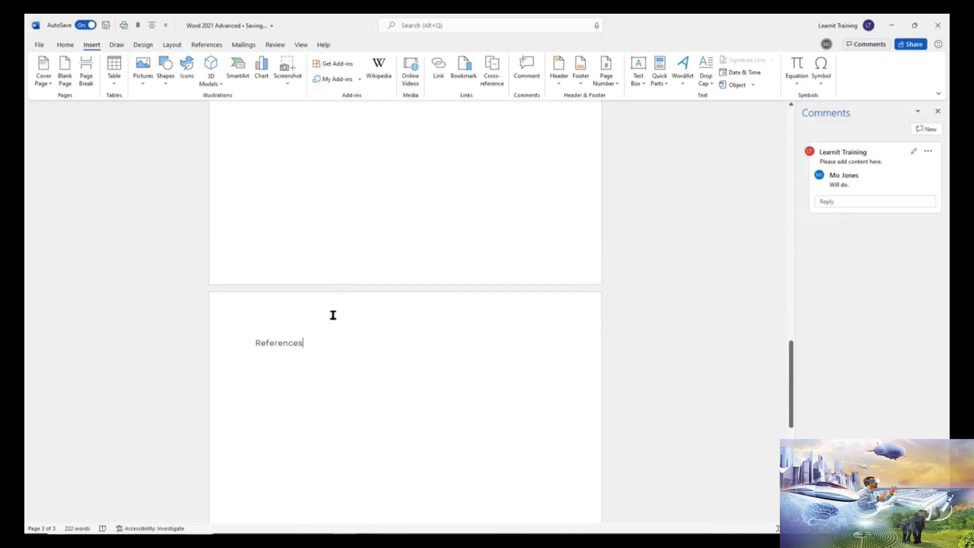
{"action": "scroll", "coordinate": [332, 315], "scroll_direction": "down", "scroll_amount": 1}
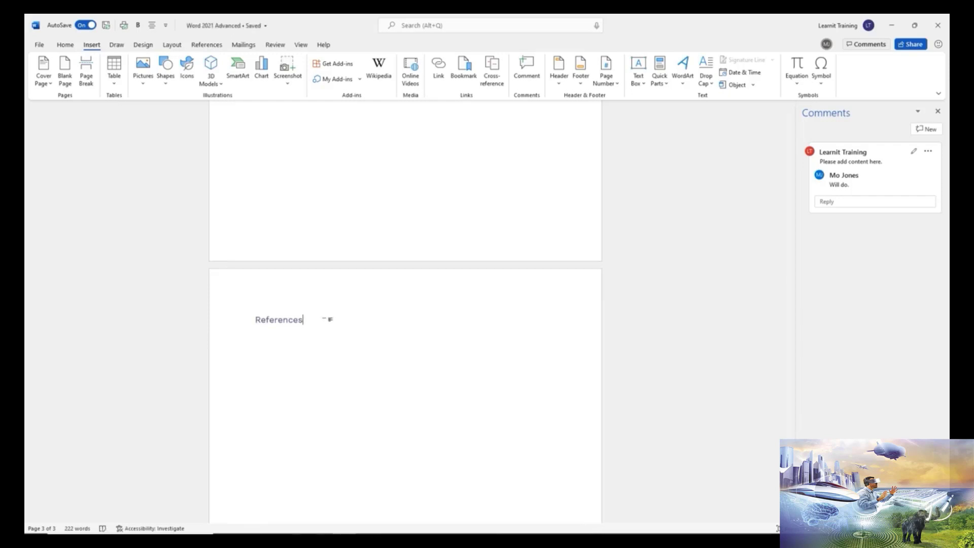
{"action": "key", "text": "Return"}
Review the Add Bookmarks and Add Hyperlinks items with their sub-bullets under Lesson 4
{"action": "scroll", "coordinate": [327, 319], "scroll_direction": "up", "scroll_amount": 3}
{"action": "scroll", "coordinate": [406, 304], "scroll_direction": "up", "scroll_amount": 10}
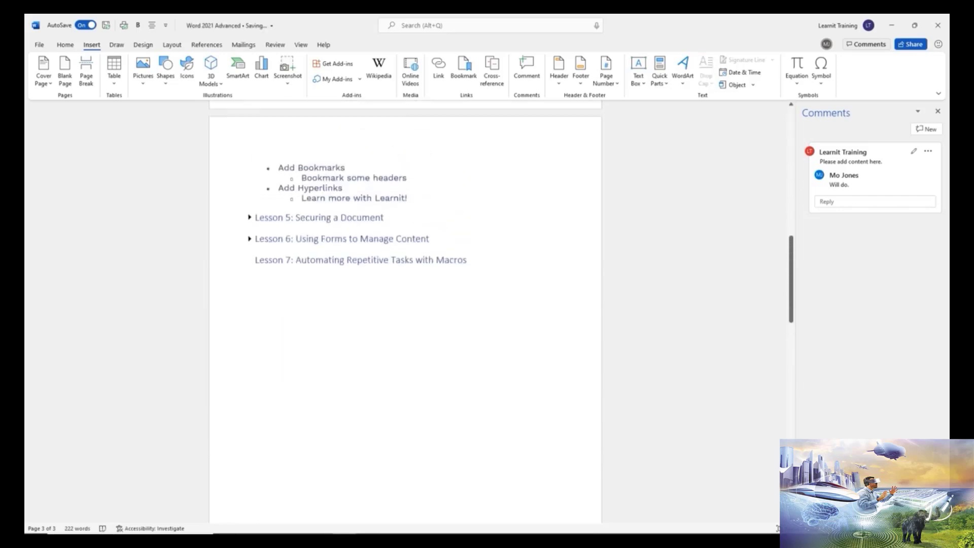
{"action": "scroll", "coordinate": [356, 389], "scroll_direction": "up", "scroll_amount": 1}
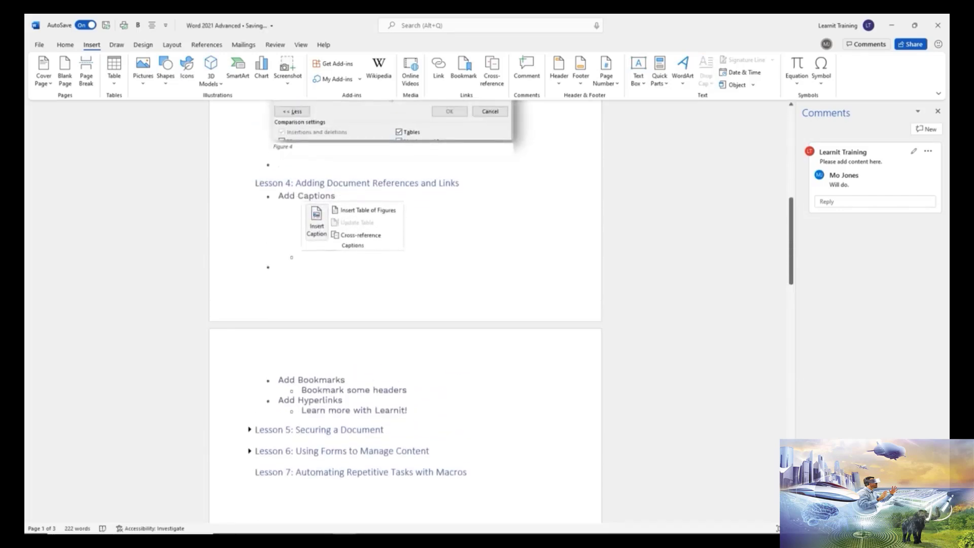
{"action": "scroll", "coordinate": [391, 353], "scroll_direction": "down", "scroll_amount": 1}
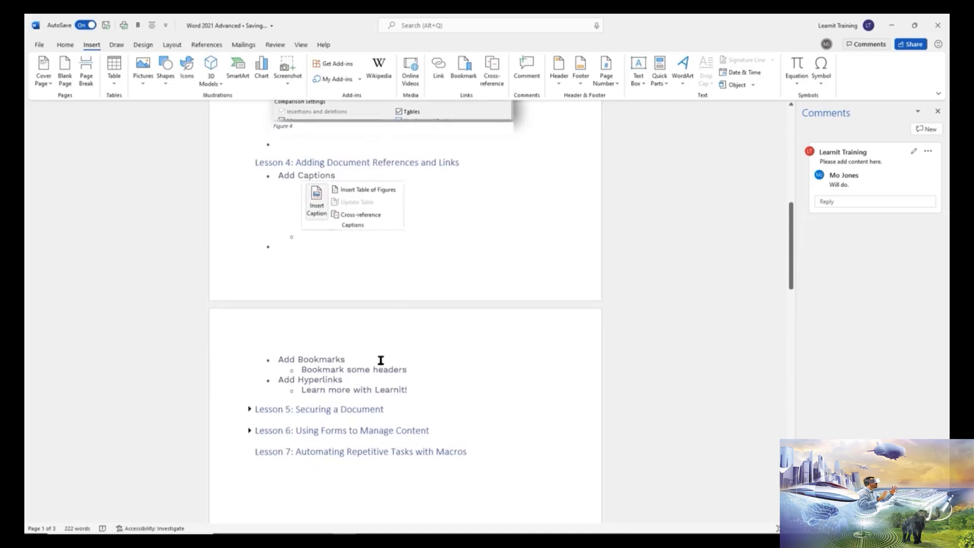
{"action": "left_click_drag", "start_coordinate": [404, 388], "coordinate": [280, 359]}
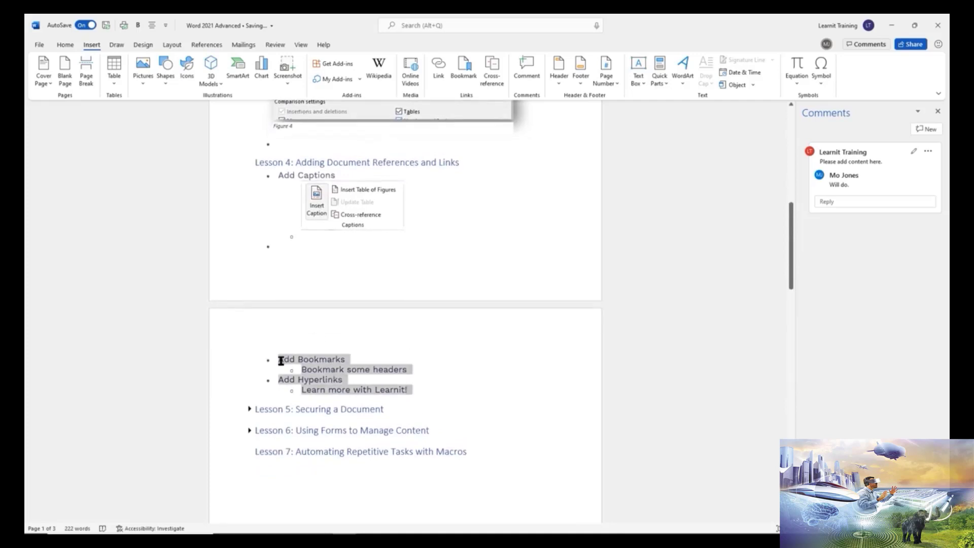
{"action": "left_click", "coordinate": [368, 359]}
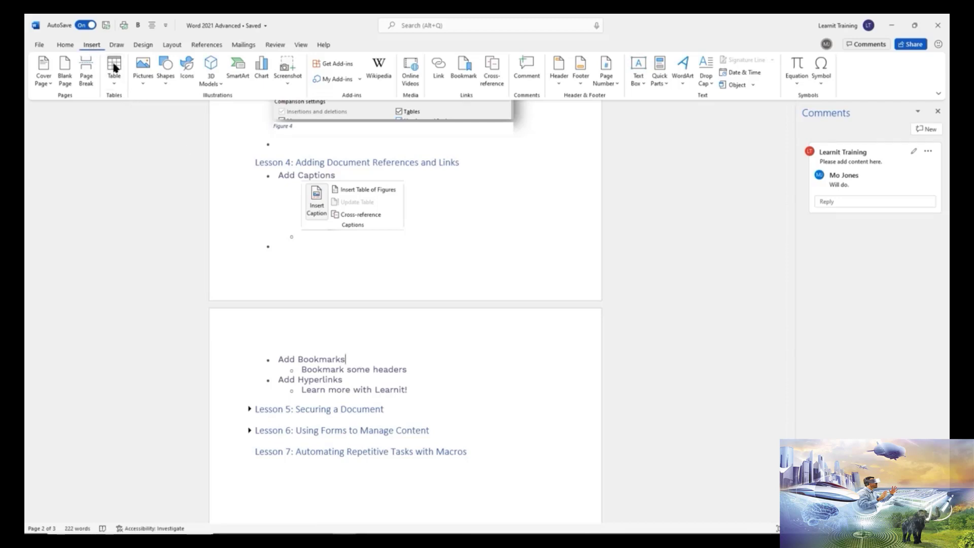
Add a bookmark named Lesson_1 to the heading Lesson 1: Manipulating Images
{"action": "scroll", "coordinate": [401, 278], "scroll_direction": "up", "scroll_amount": 5}
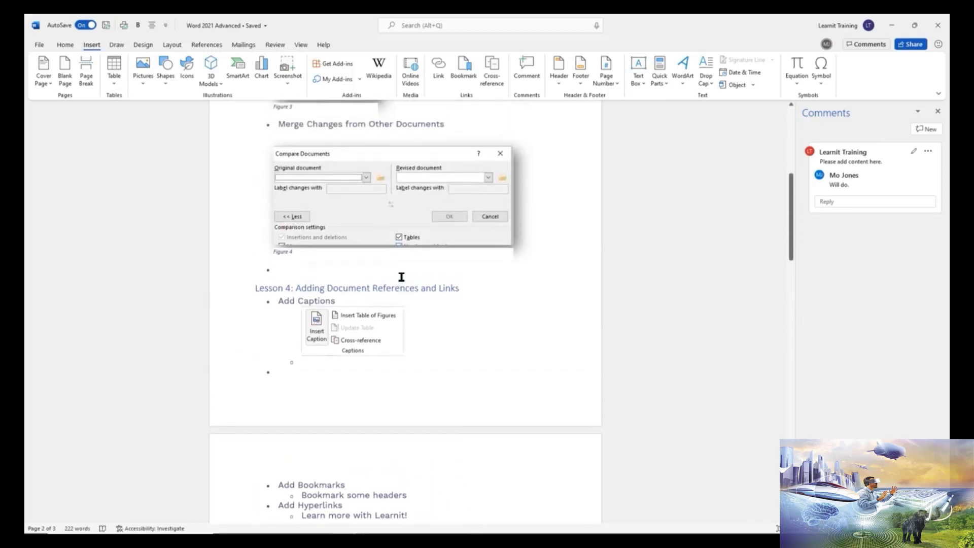
{"action": "scroll", "coordinate": [400, 278], "scroll_direction": "up", "scroll_amount": 7}
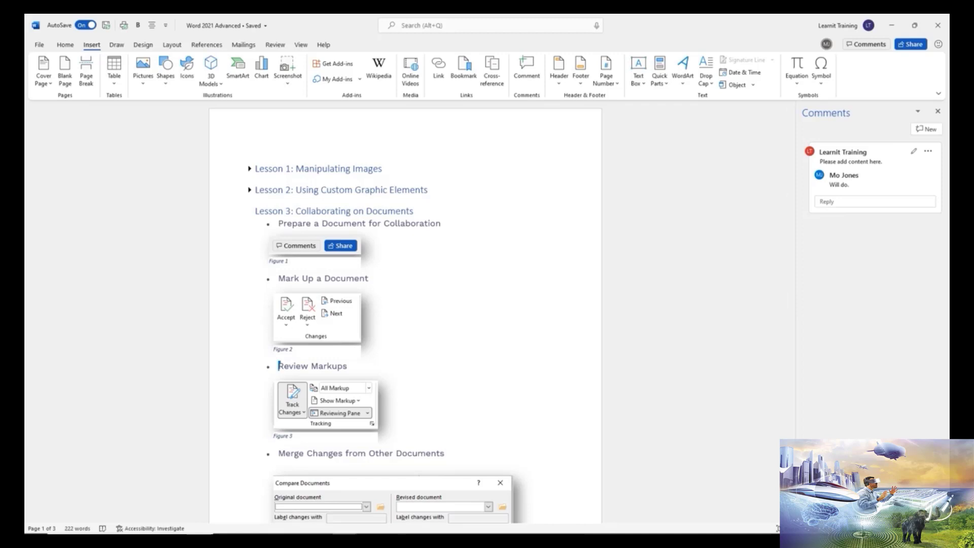
{"action": "triple_click", "coordinate": [337, 170]}
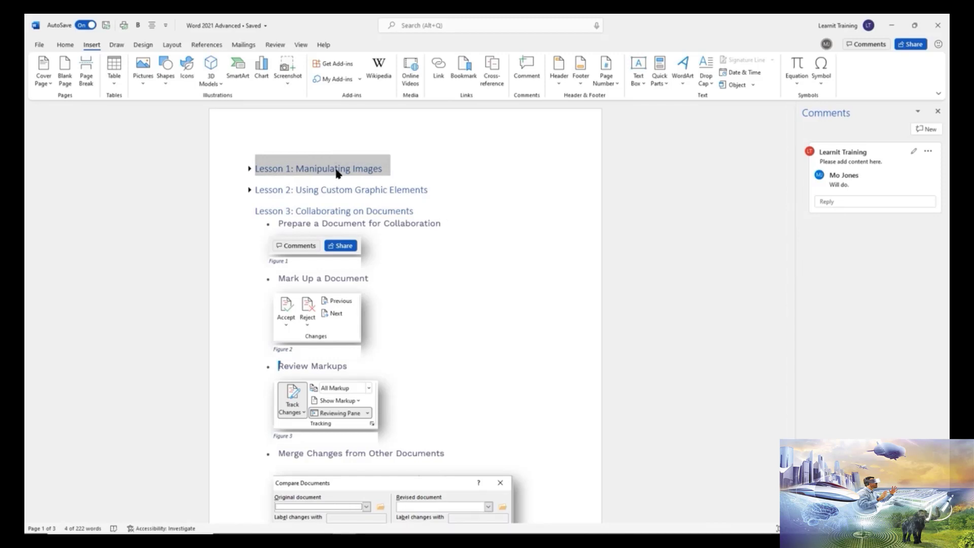
{"action": "left_click_drag", "start_coordinate": [449, 88], "coordinate": [497, 107]}
{"action": "left_click_drag", "start_coordinate": [448, 50], "coordinate": [479, 82]}
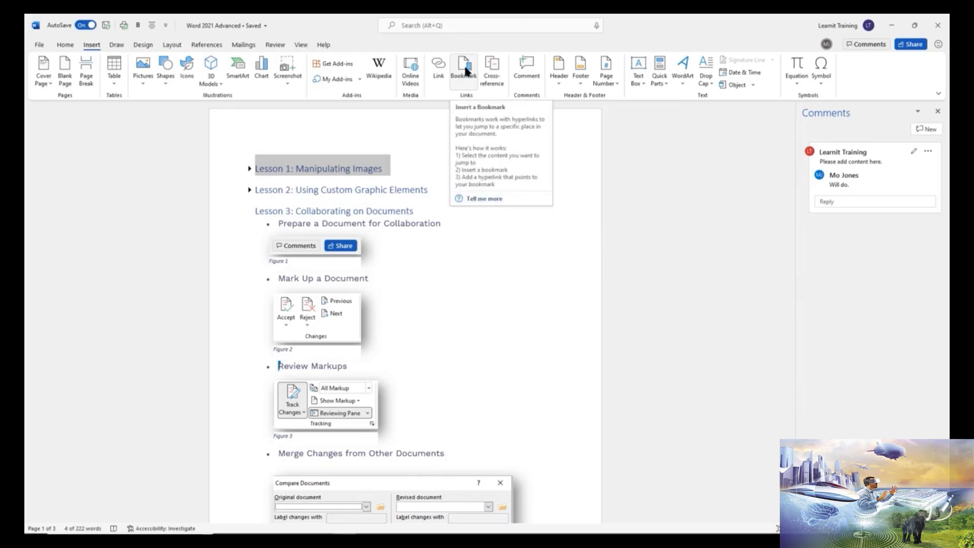
{"action": "left_click", "coordinate": [464, 77]}
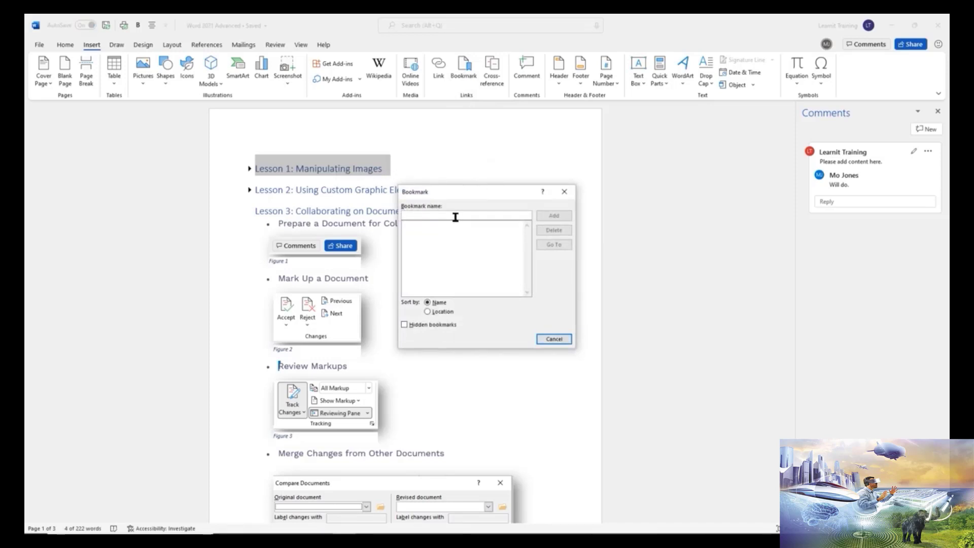
{"action": "type", "text": "Less"}
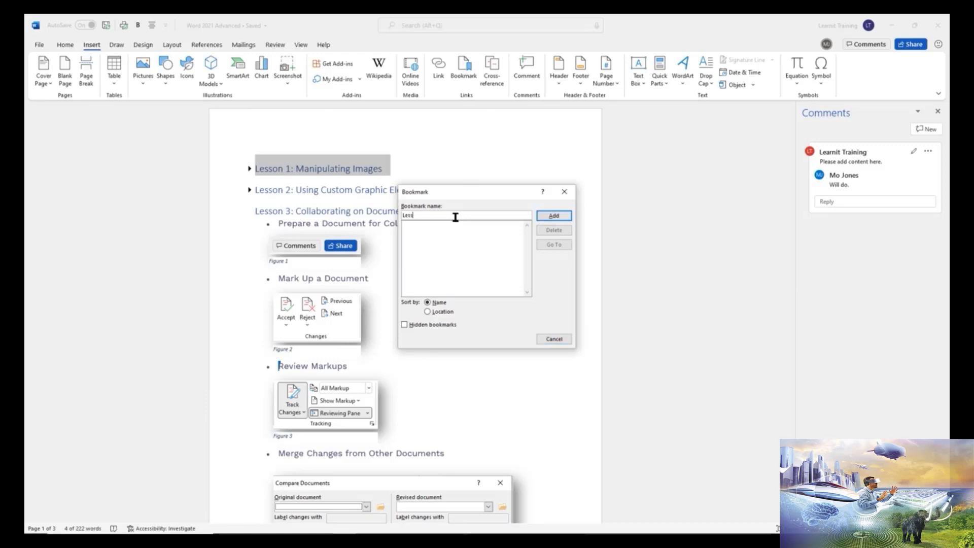
{"action": "type", "text": "on 1"}
{"action": "key", "text": "BackSpace"}
{"action": "key", "text": "BackSpace"}
{"action": "type", "text": "_1"}
{"action": "left_click", "coordinate": [553, 216]}
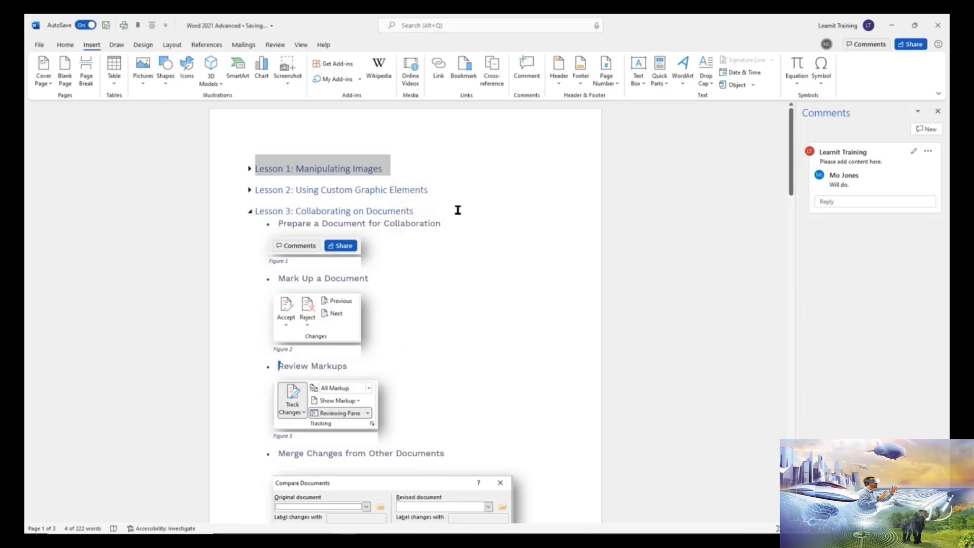
Add a bookmark named Lesson_2 to the heading Lesson 2: Using Custom Graphic Elements
{"action": "triple_click", "coordinate": [339, 193]}
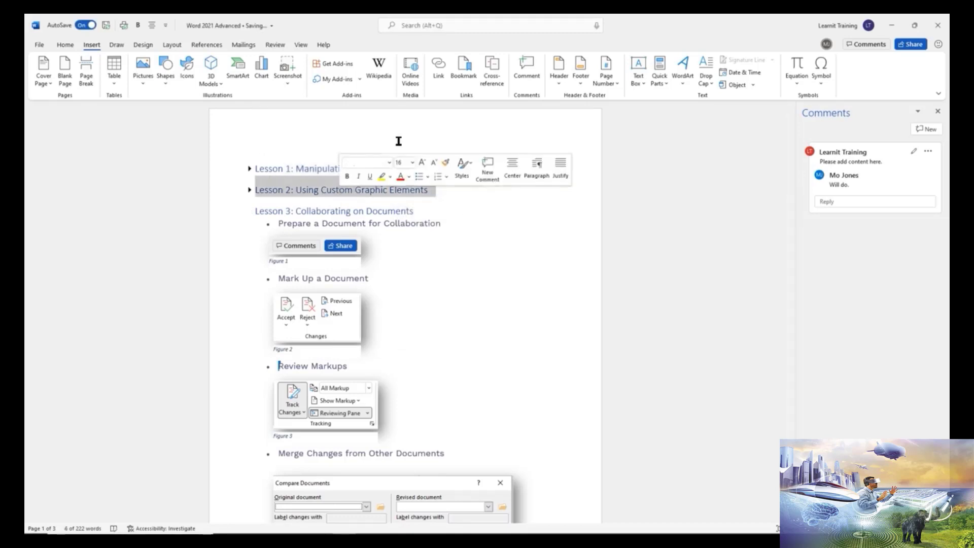
{"action": "left_click", "coordinate": [465, 69]}
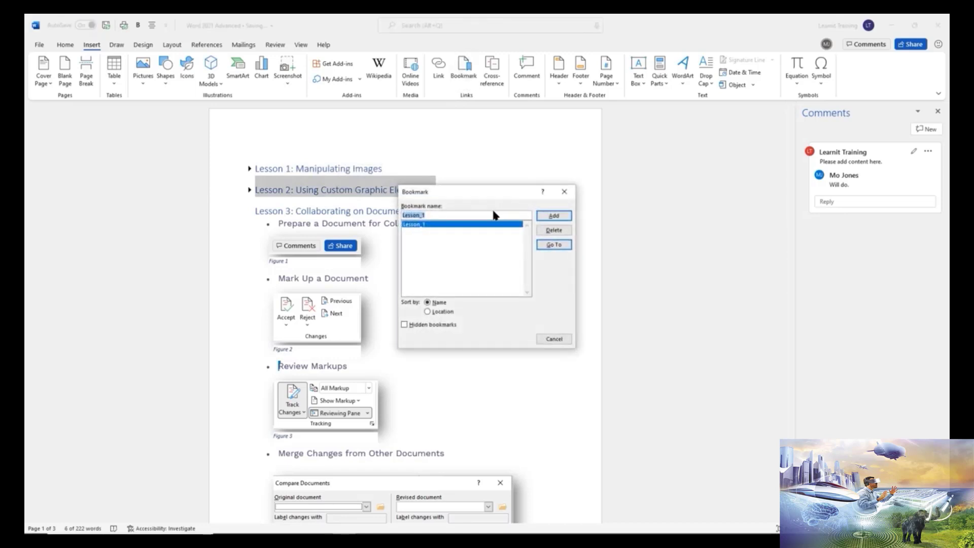
{"action": "left_click", "coordinate": [460, 215]}
{"action": "key", "text": "BackSpace"}
{"action": "type", "text": "2"}
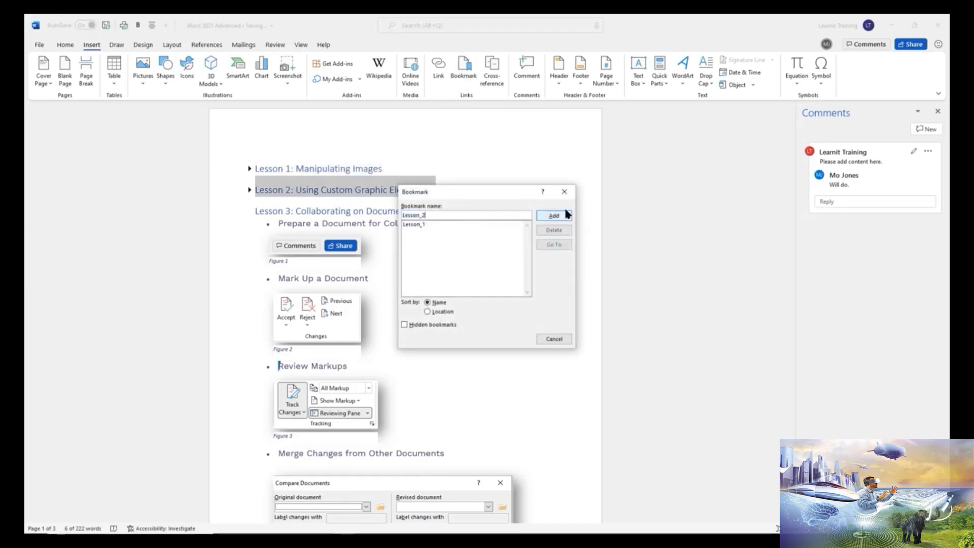
{"action": "left_click", "coordinate": [553, 216]}
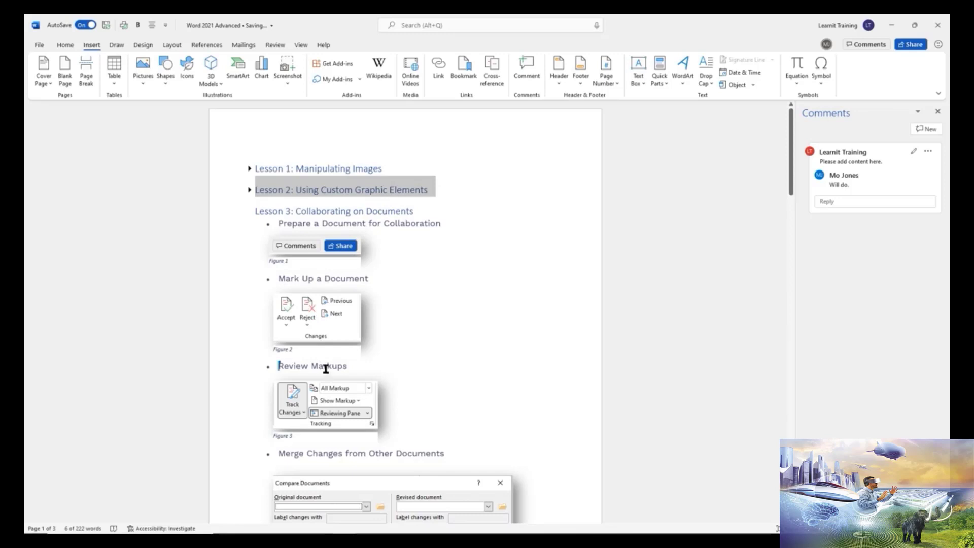
Add a bookmark named Merging to the bullet Merge Changes from Other Documents in Lesson 3
{"action": "triple_click", "coordinate": [351, 453]}
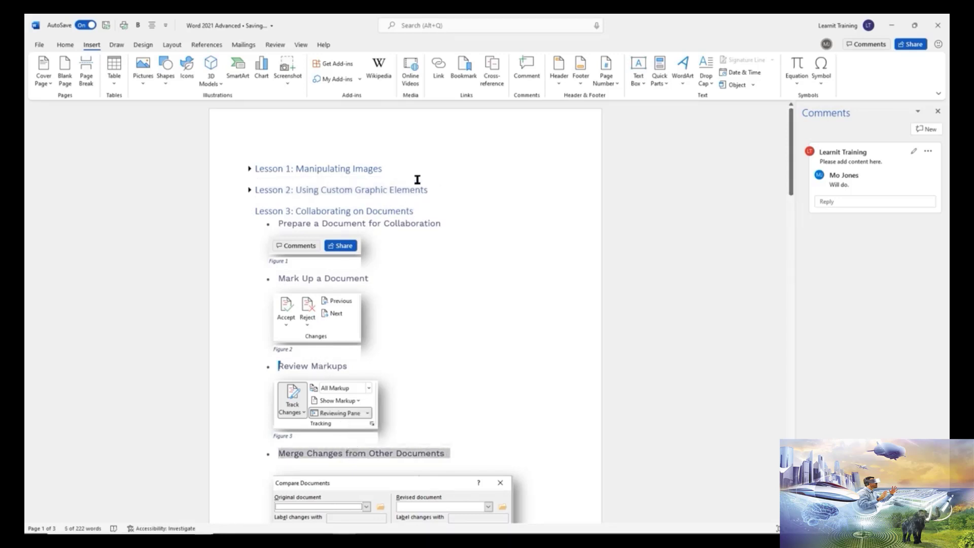
{"action": "left_click", "coordinate": [467, 72]}
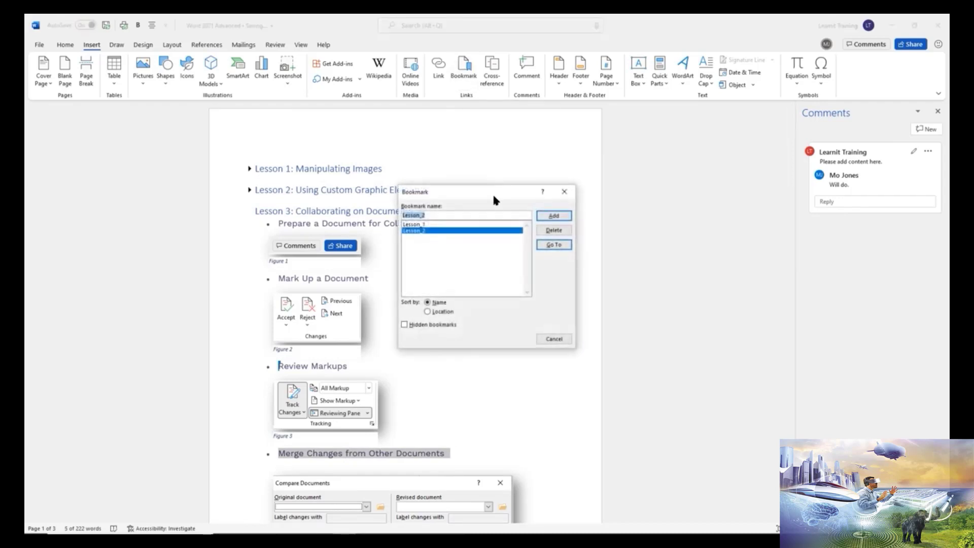
{"action": "type", "text": "Merging"}
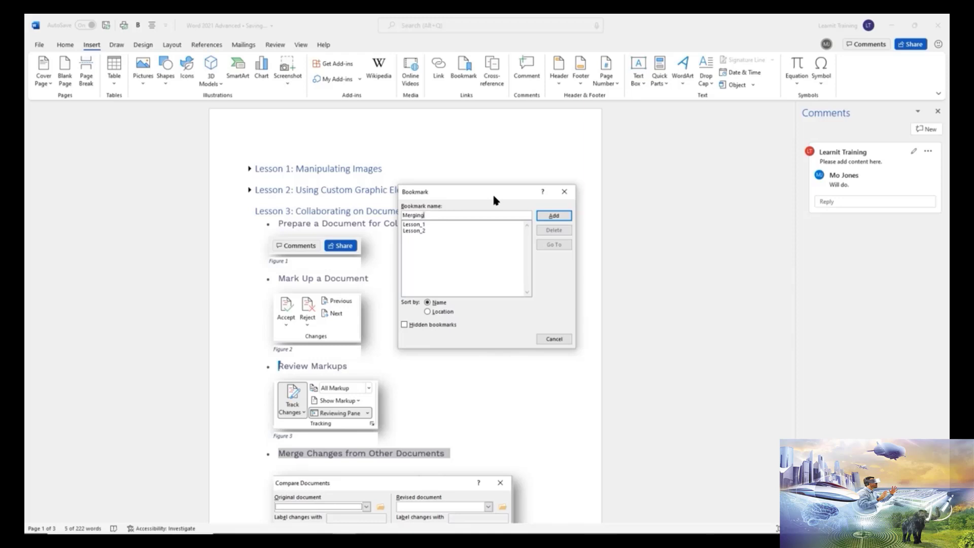
{"action": "left_click", "coordinate": [555, 215]}
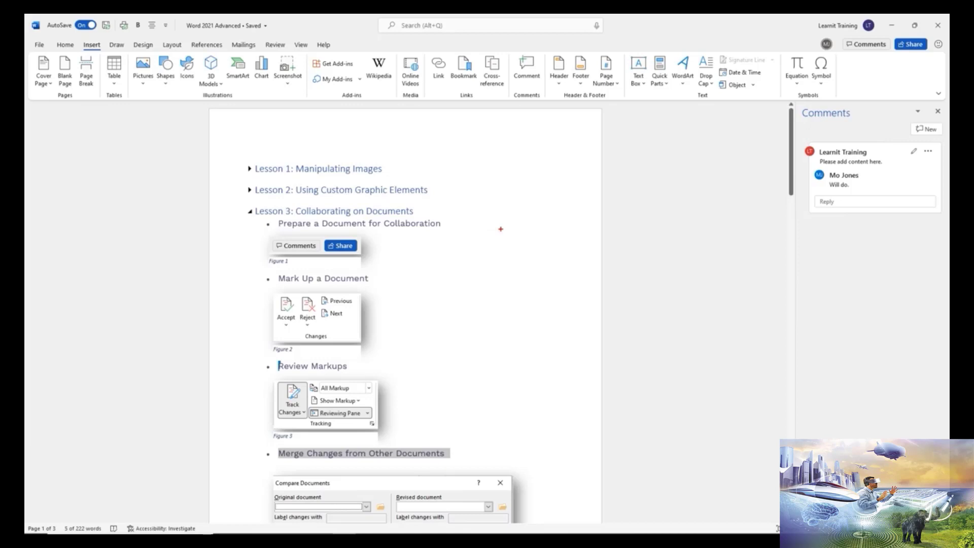
Use Go To to jump to the Lesson_1 bookmark in the document
{"action": "left_click_drag", "start_coordinate": [506, 238], "coordinate": [506, 281]}
{"action": "key", "text": "ctrl+g"}
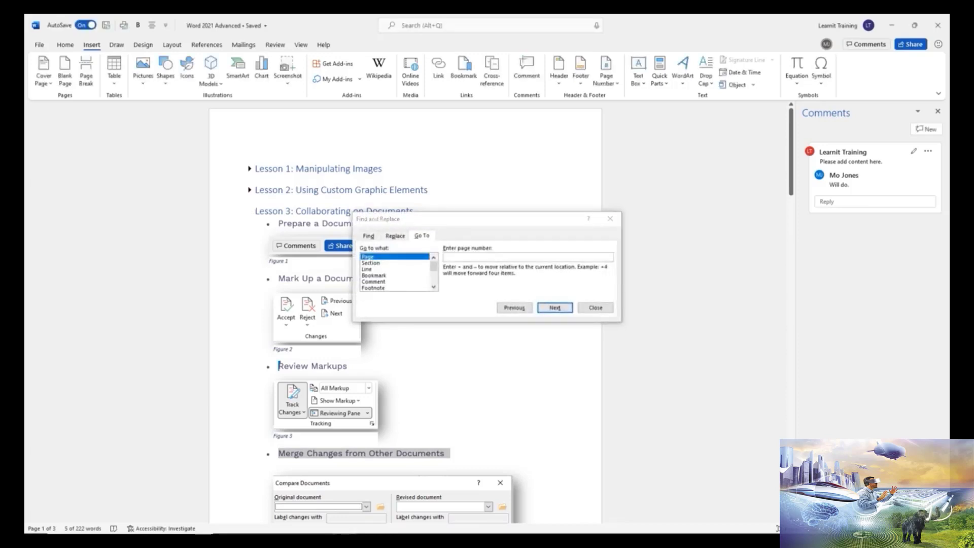
{"action": "left_click", "coordinate": [372, 275]}
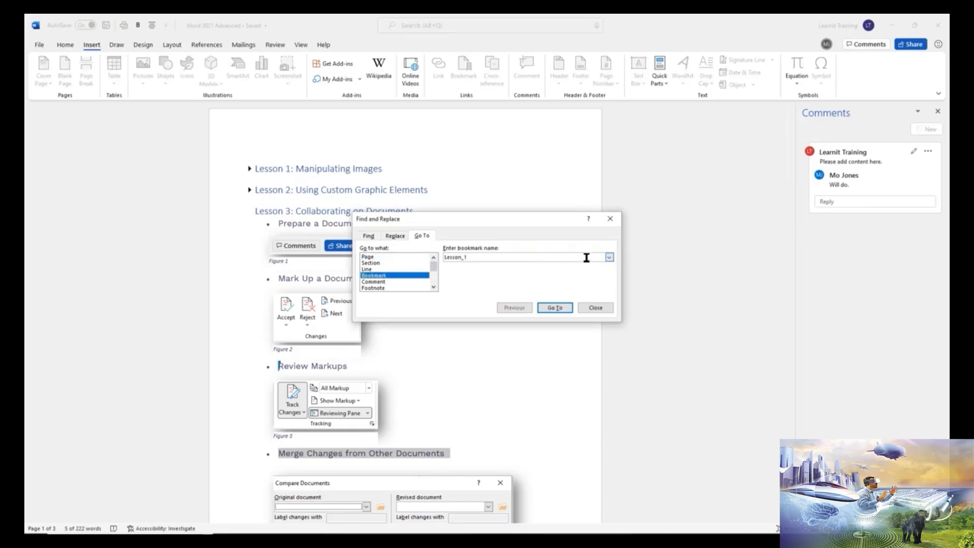
{"action": "left_click", "coordinate": [609, 258]}
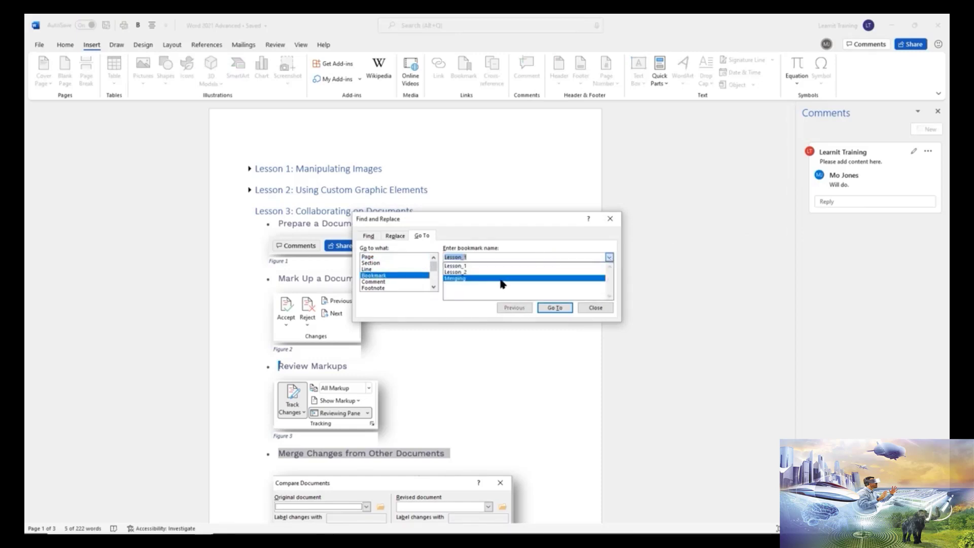
{"action": "left_click", "coordinate": [482, 266]}
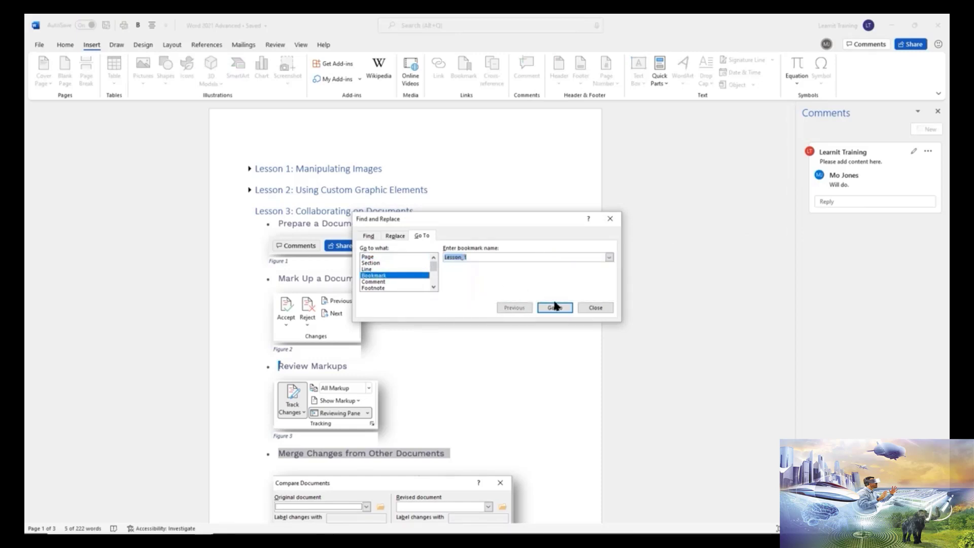
{"action": "left_click", "coordinate": [555, 308]}
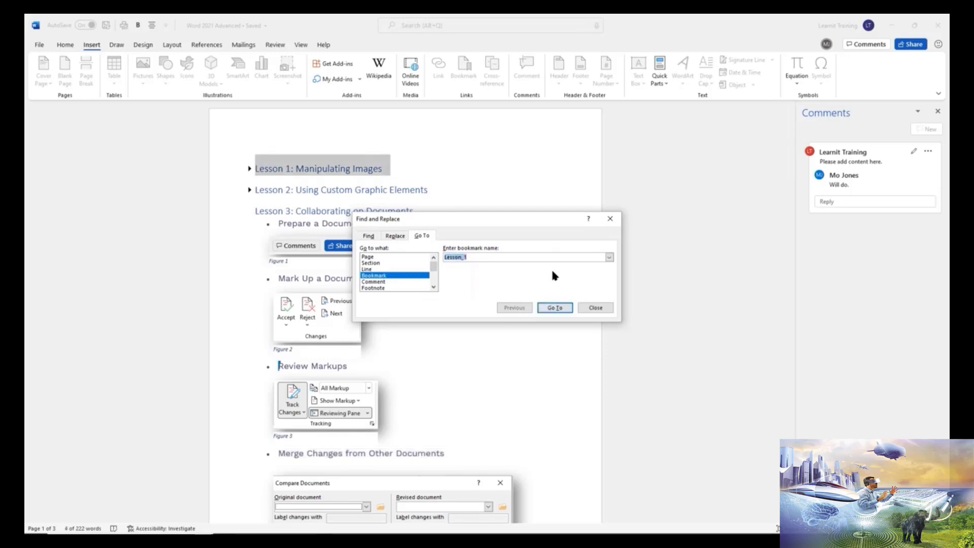
Jump to the Lesson_2 and Merging bookmarks in turn and leave the Go To dialog
{"action": "left_click", "coordinate": [609, 257]}
{"action": "left_click", "coordinate": [546, 274]}
{"action": "left_click", "coordinate": [555, 308]}
{"action": "left_click", "coordinate": [609, 257]}
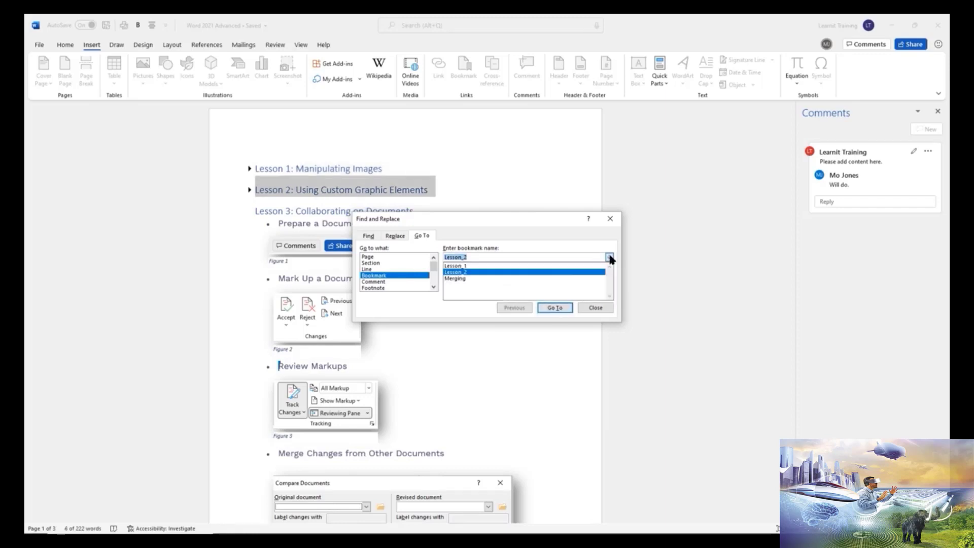
{"action": "left_click", "coordinate": [480, 281]}
{"action": "left_click", "coordinate": [555, 308]}
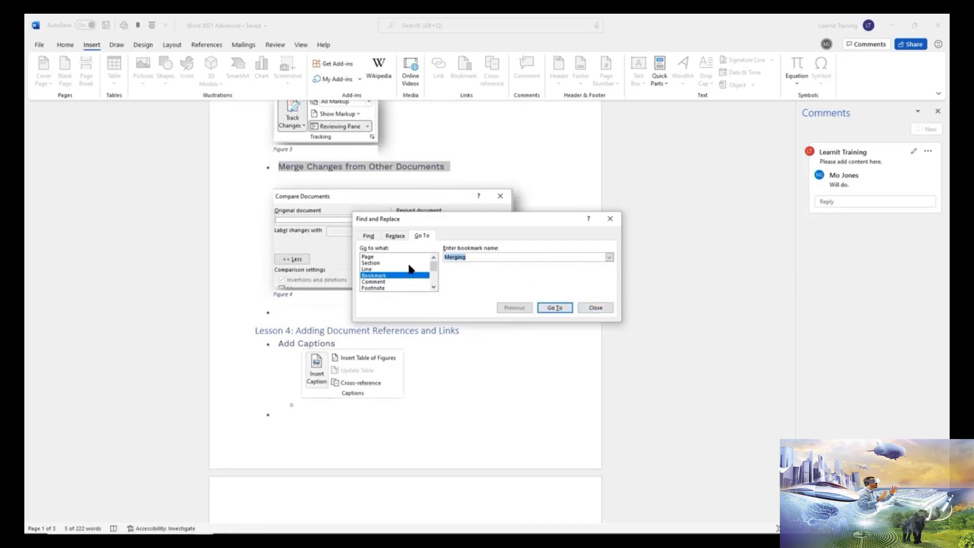
{"action": "left_click", "coordinate": [596, 307]}
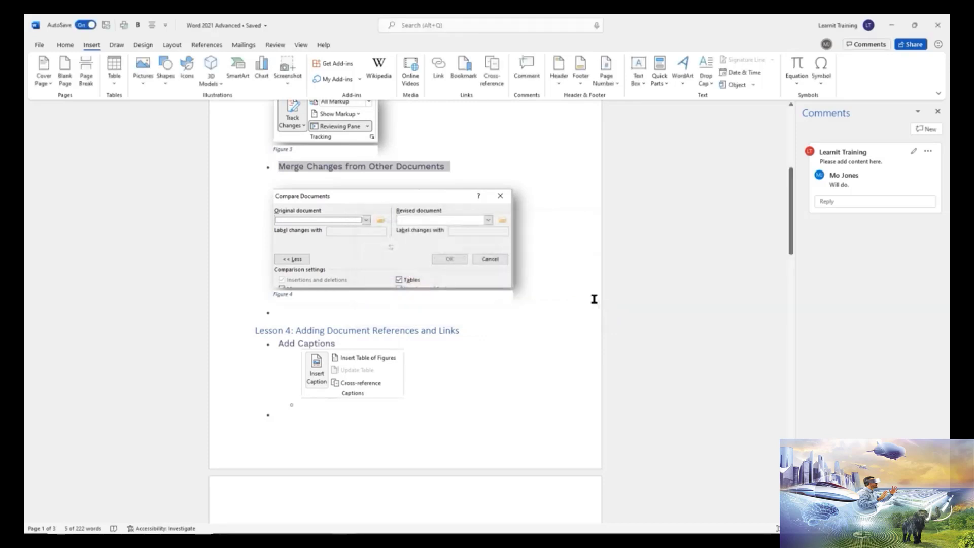
Turn the text Learn more with Learnit! under Add Hyperlinks into a hyperlink to the web page learnit.com
{"action": "scroll", "coordinate": [552, 290], "scroll_direction": "down", "scroll_amount": 3}
{"action": "scroll", "coordinate": [552, 289], "scroll_direction": "down", "scroll_amount": 3}
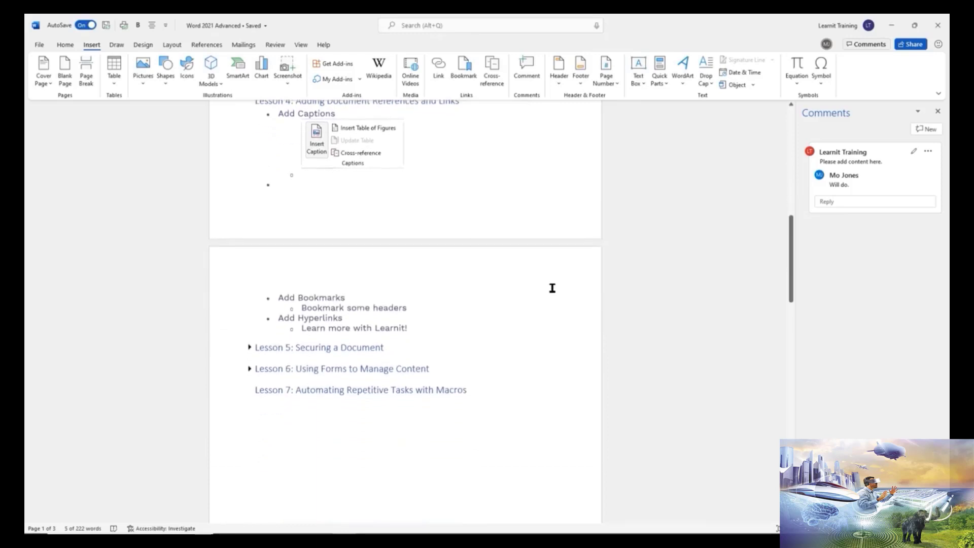
{"action": "left_click", "coordinate": [354, 293]}
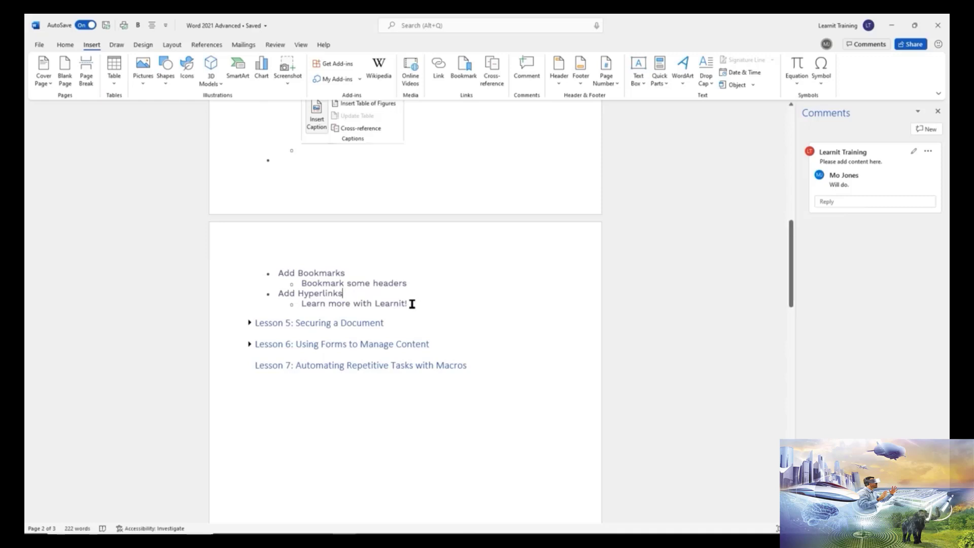
{"action": "left_click_drag", "start_coordinate": [412, 303], "coordinate": [306, 305]}
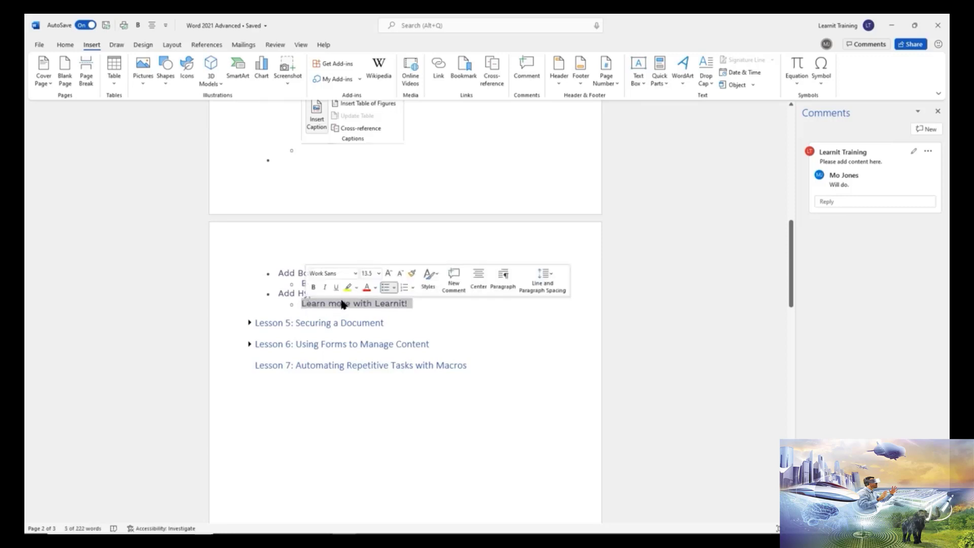
{"action": "left_click", "coordinate": [419, 300]}
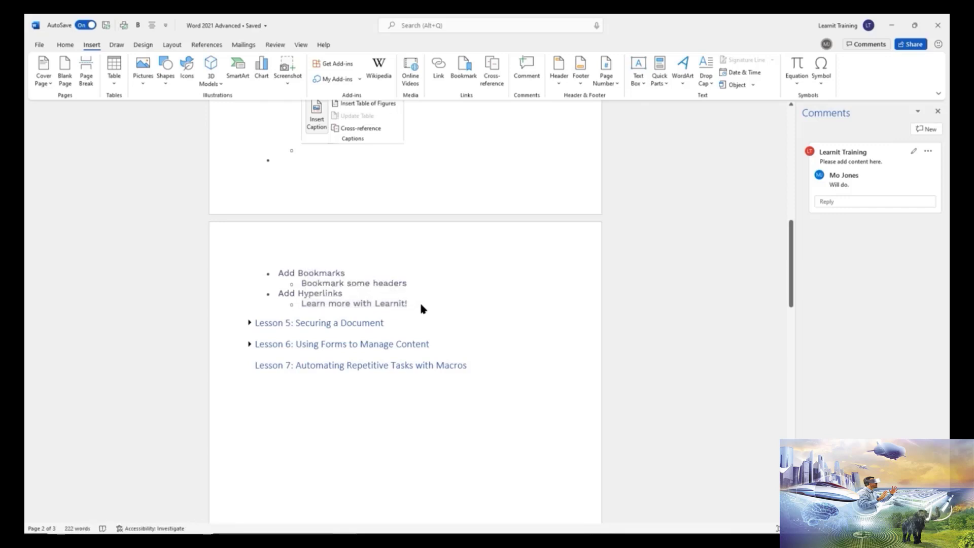
{"action": "left_click_drag", "start_coordinate": [409, 306], "coordinate": [307, 305]}
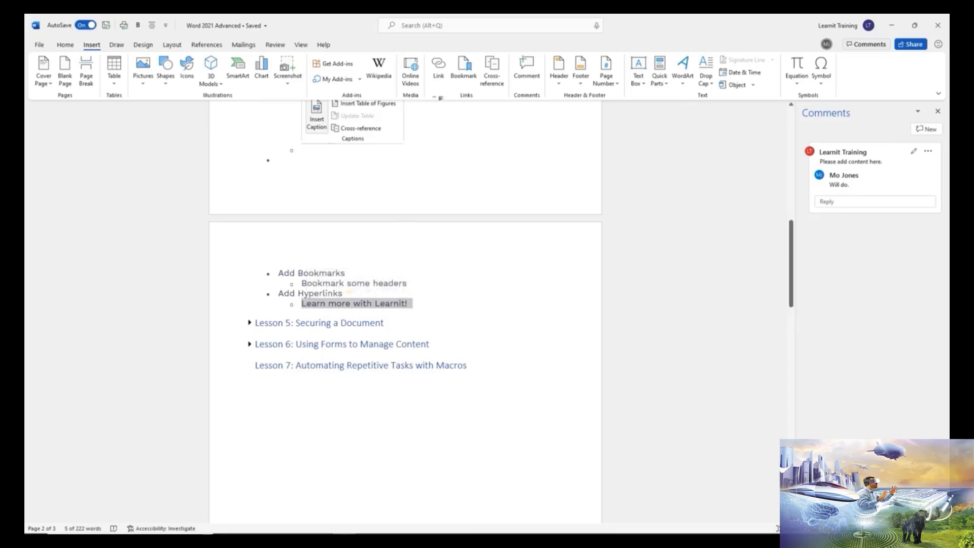
{"action": "left_click", "coordinate": [439, 74]}
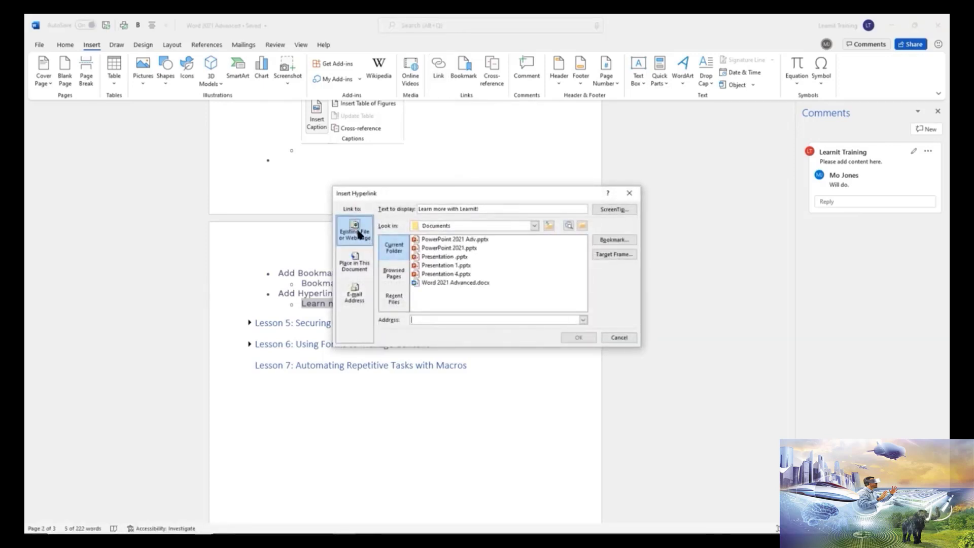
{"action": "left_click", "coordinate": [359, 265]}
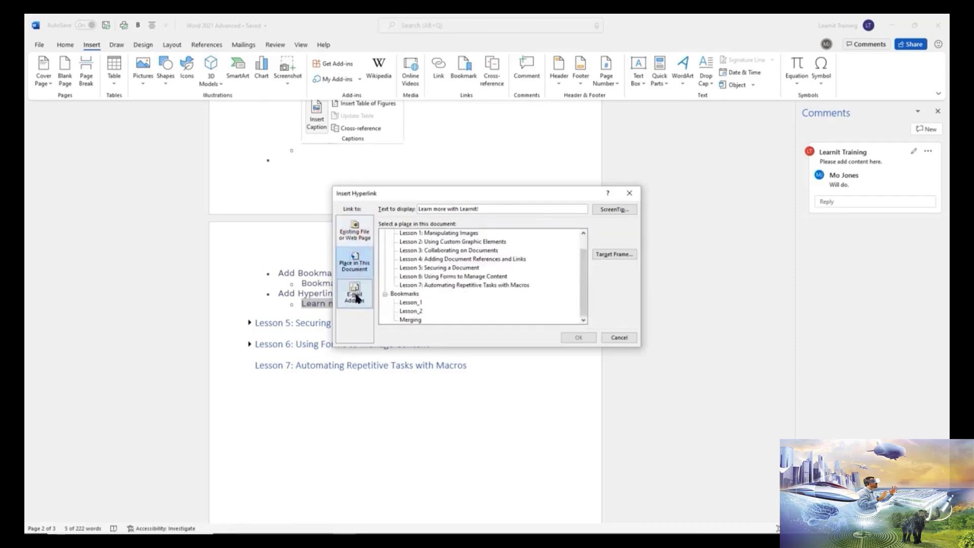
{"action": "scroll", "coordinate": [435, 264], "scroll_direction": "up", "scroll_amount": 1}
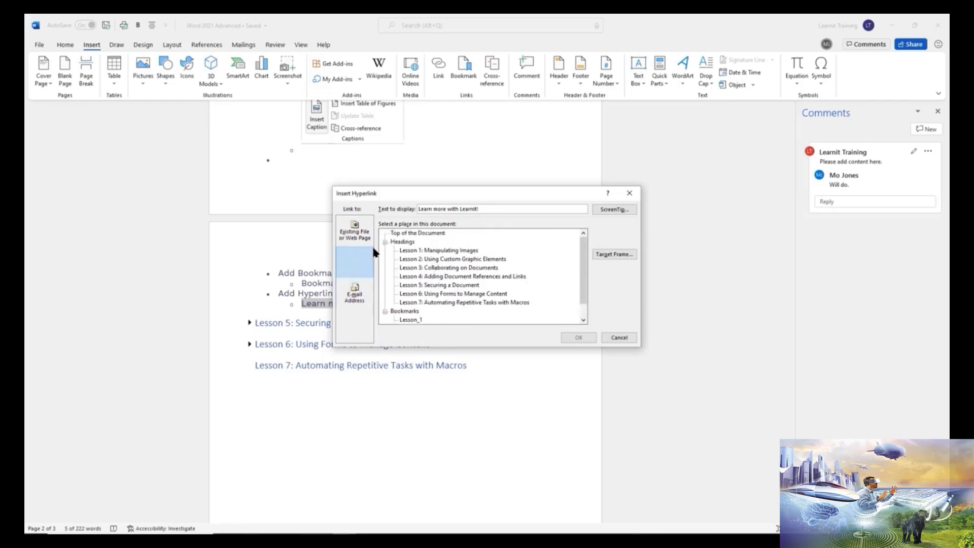
{"action": "left_click", "coordinate": [355, 231]}
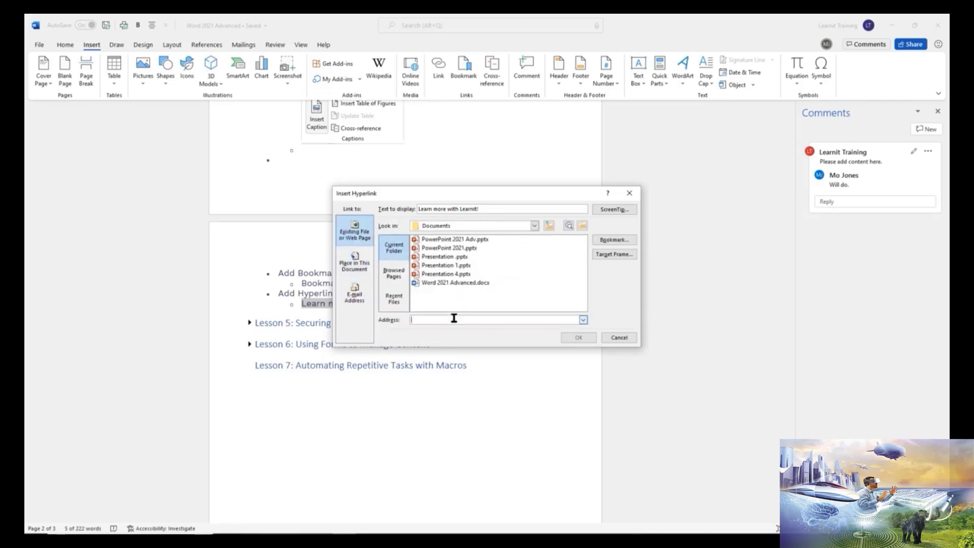
{"action": "type", "text": "learnit.com"}
{"action": "left_click", "coordinate": [579, 339]}
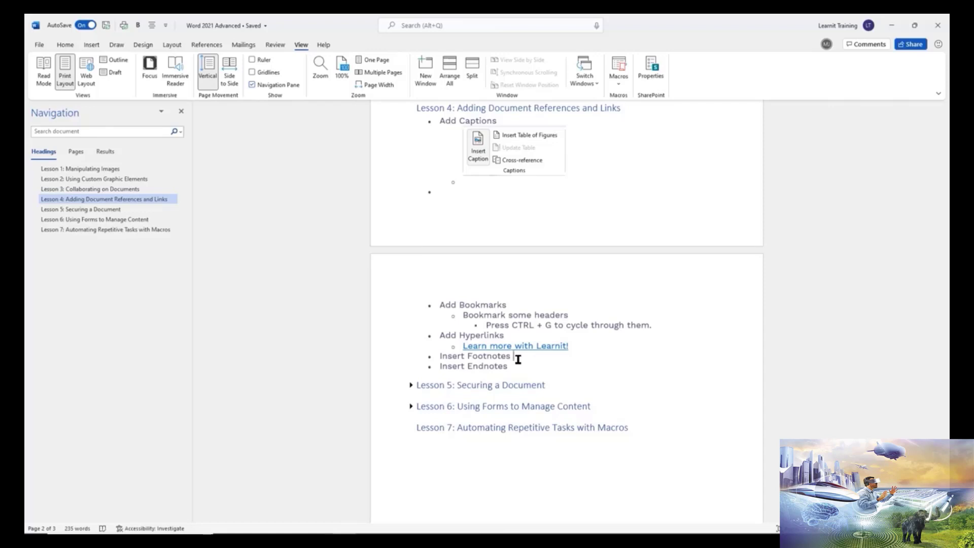
Insert a footnote after the Insert Footnotes bullet in Lesson 4 with the text "Footnotes go to the end of the page."
{"action": "left_click", "coordinate": [518, 359]}
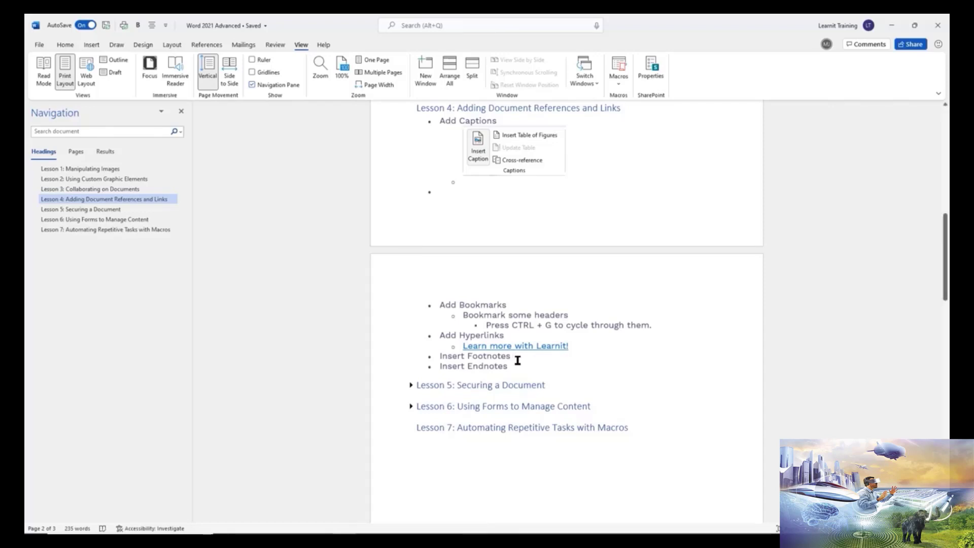
{"action": "left_click", "coordinate": [517, 367]}
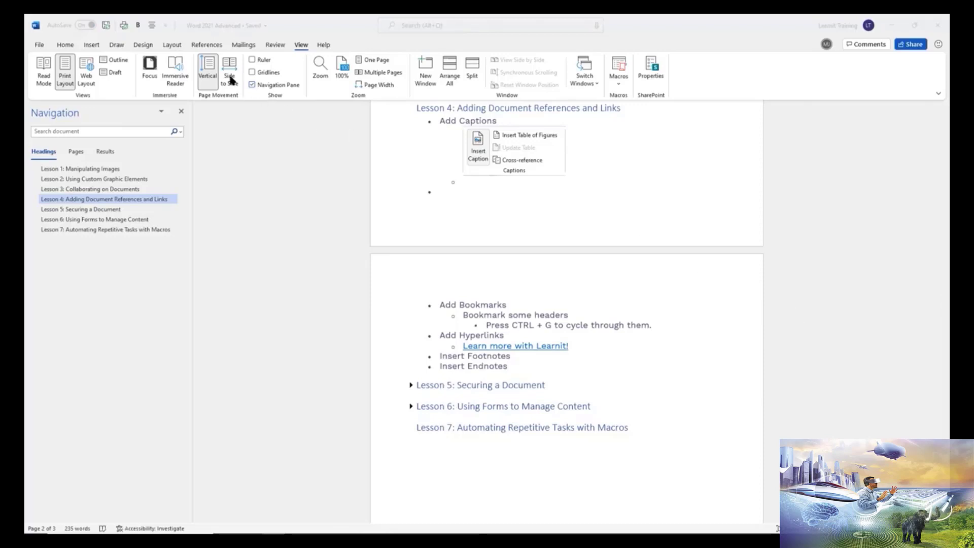
{"action": "left_click", "coordinate": [206, 46]}
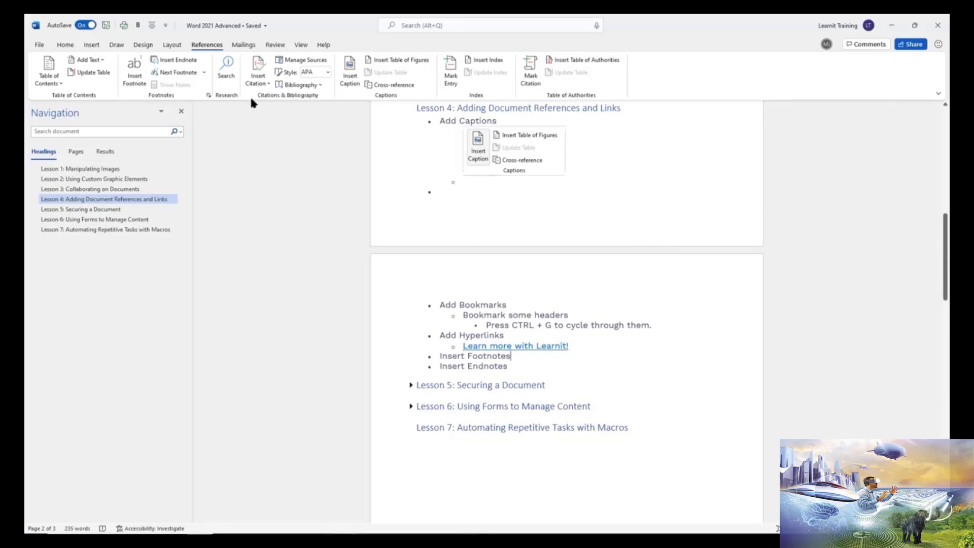
{"action": "left_click", "coordinate": [134, 68]}
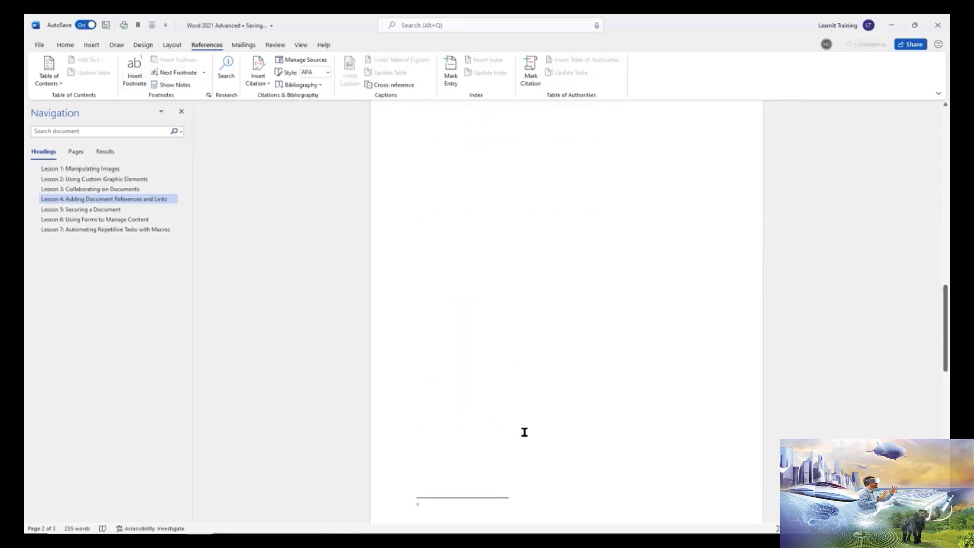
{"action": "scroll", "coordinate": [513, 420], "scroll_direction": "down", "scroll_amount": 2}
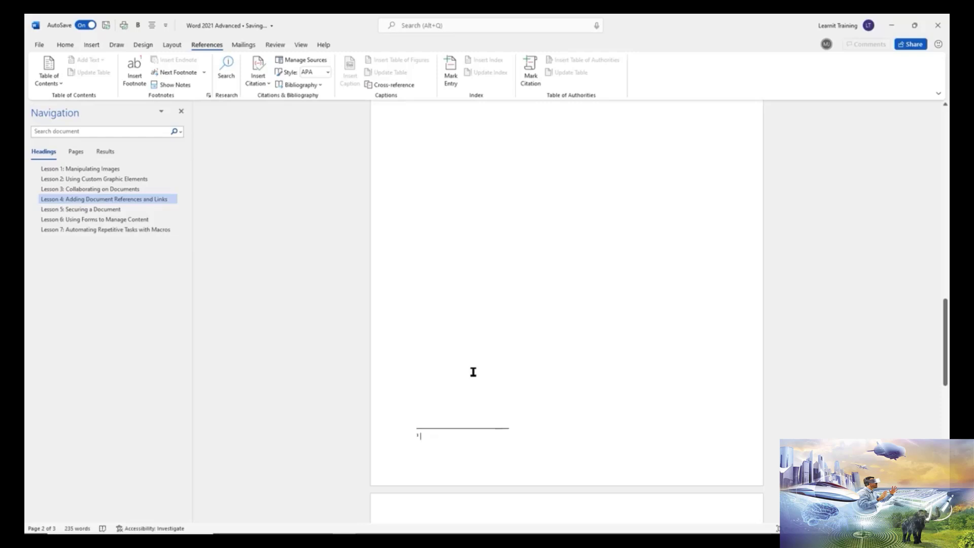
{"action": "type", "text": "Footno"}
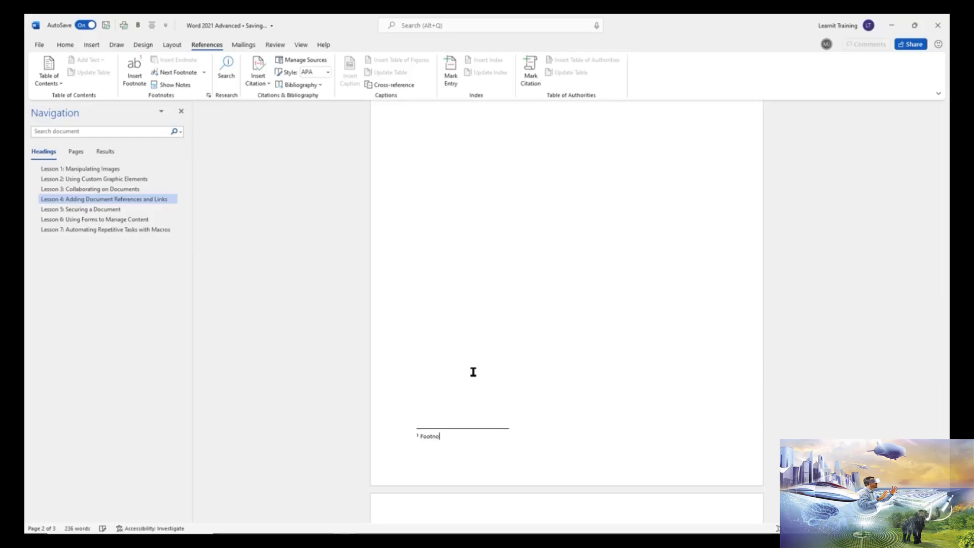
{"action": "type", "text": "tes go to the end of the page."}
{"action": "scroll", "coordinate": [536, 375], "scroll_direction": "down", "scroll_amount": 5}
{"action": "scroll", "coordinate": [536, 375], "scroll_direction": "up", "scroll_amount": 1}
{"action": "scroll", "coordinate": [536, 375], "scroll_direction": "up", "scroll_amount": 3}
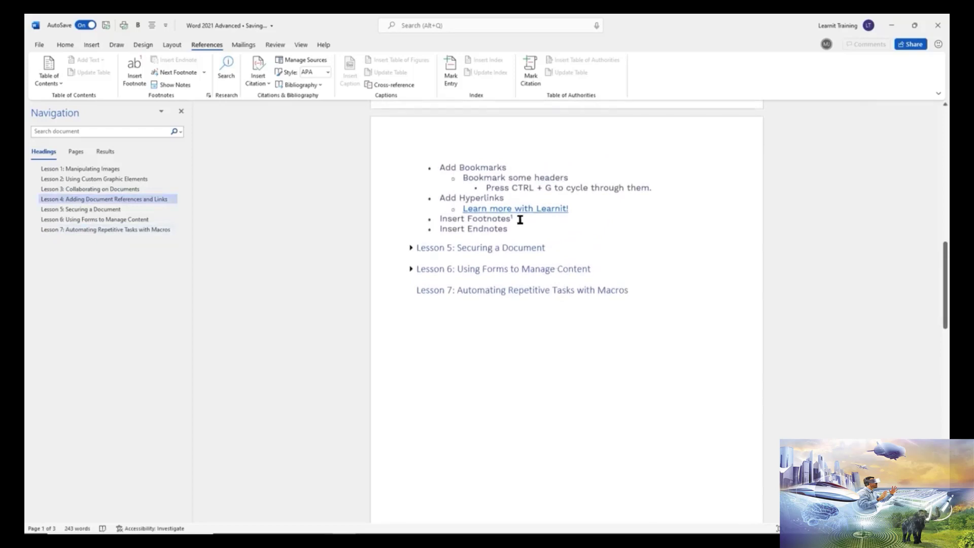
{"action": "mouse_move", "coordinate": [514, 217]}
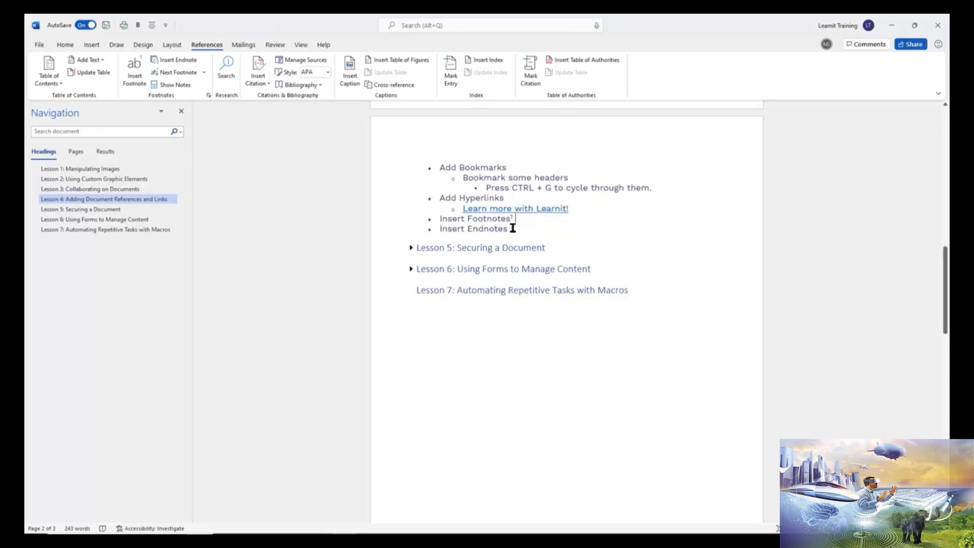
Insert an endnote after the Insert Endnotes bullet in Lesson 4 with the text "Endnote goes to the end of the document."
{"action": "scroll", "coordinate": [513, 226], "scroll_direction": "down", "scroll_amount": 5}
{"action": "scroll", "coordinate": [495, 461], "scroll_direction": "up", "scroll_amount": 5}
{"action": "left_click", "coordinate": [520, 253]}
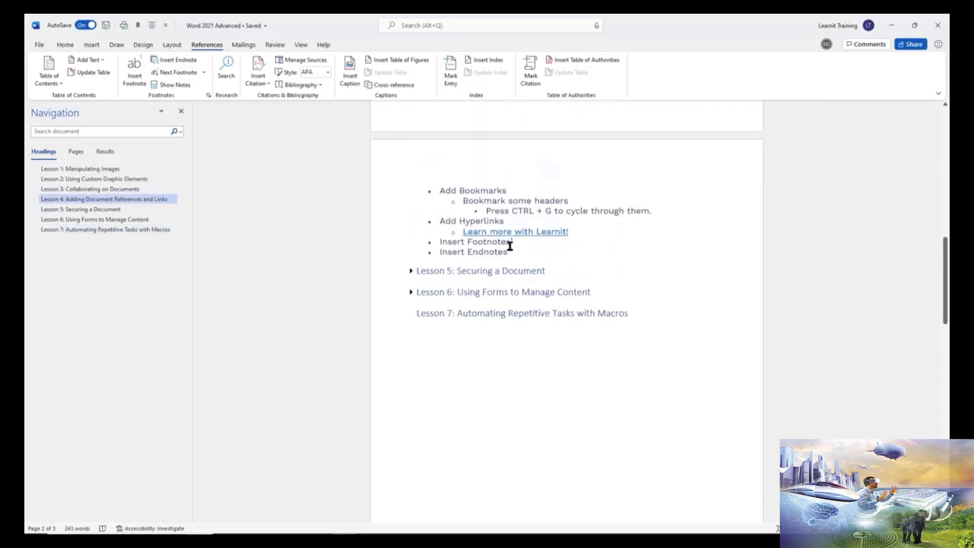
{"action": "left_click", "coordinate": [177, 60]}
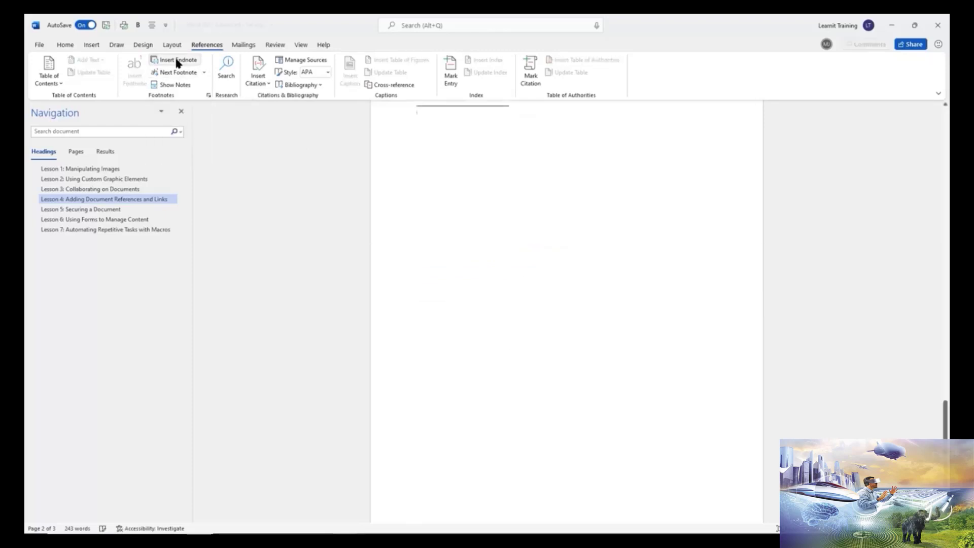
{"action": "scroll", "coordinate": [506, 256], "scroll_direction": "down", "scroll_amount": 2}
{"action": "scroll", "coordinate": [506, 255], "scroll_direction": "down", "scroll_amount": 3}
{"action": "scroll", "coordinate": [554, 314], "scroll_direction": "up", "scroll_amount": 5}
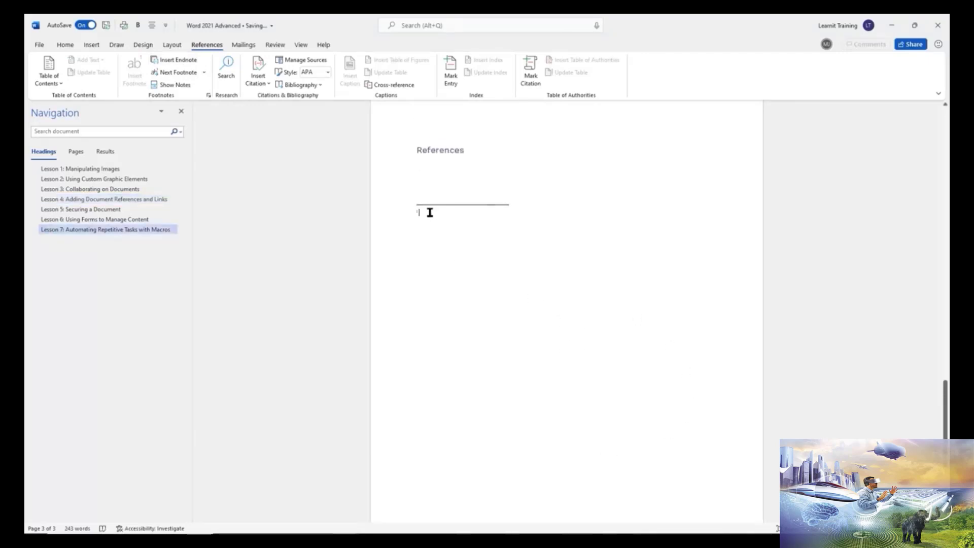
{"action": "type", "text": "Endnote goes to t"}
{"action": "type", "text": "he"}
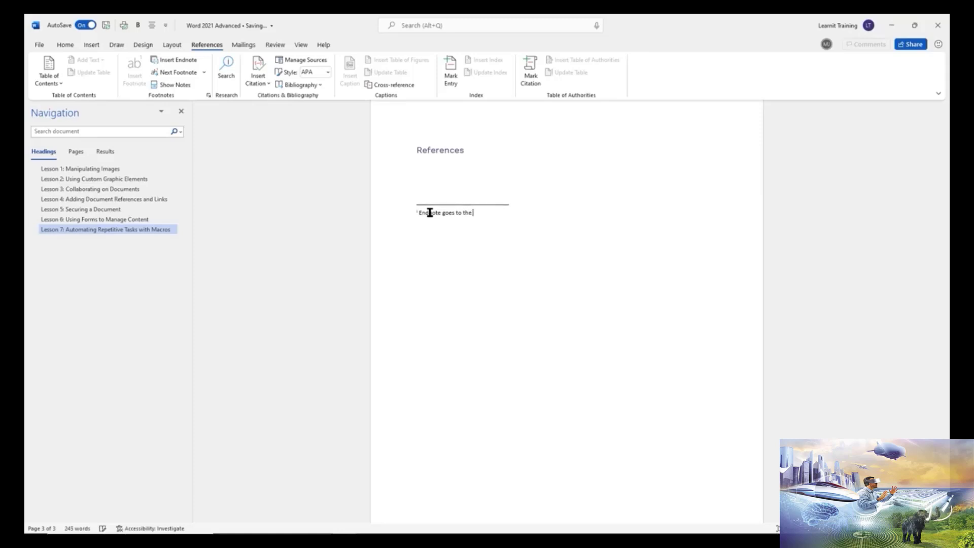
{"action": "type", "text": " end of the document."}
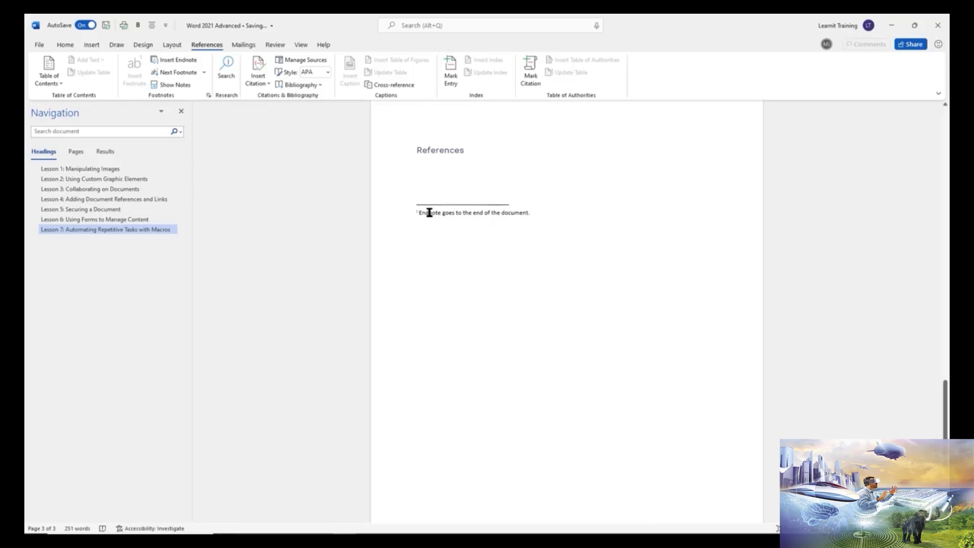
{"action": "scroll", "coordinate": [431, 222], "scroll_direction": "up", "scroll_amount": 3}
{"action": "scroll", "coordinate": [431, 223], "scroll_direction": "up", "scroll_amount": 1}
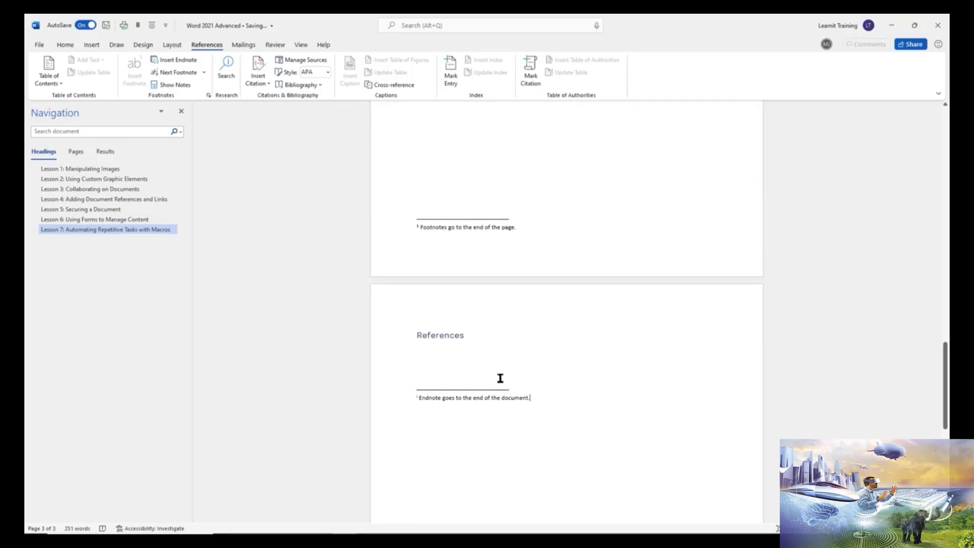
{"action": "scroll", "coordinate": [509, 354], "scroll_direction": "up", "scroll_amount": 6}
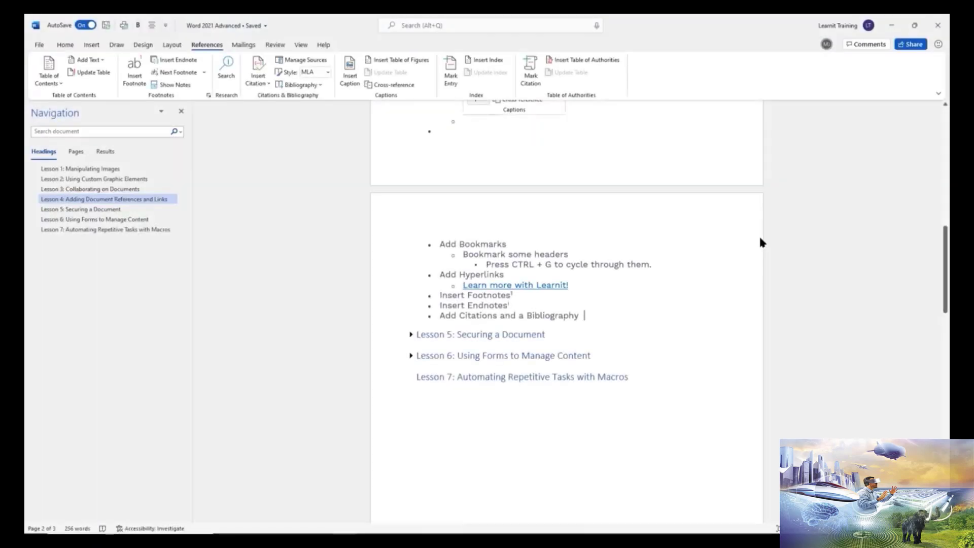
Place the insertion point under the References heading on the last page and open the Table of Figures settings
{"action": "scroll", "coordinate": [676, 202], "scroll_direction": "up", "scroll_amount": 2}
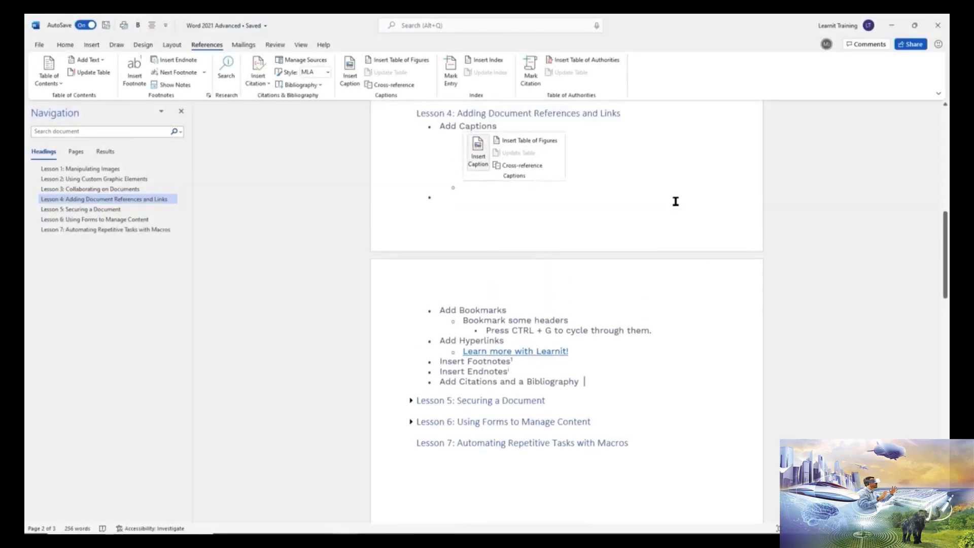
{"action": "scroll", "coordinate": [676, 201], "scroll_direction": "up", "scroll_amount": 1}
{"action": "left_click", "coordinate": [591, 410]}
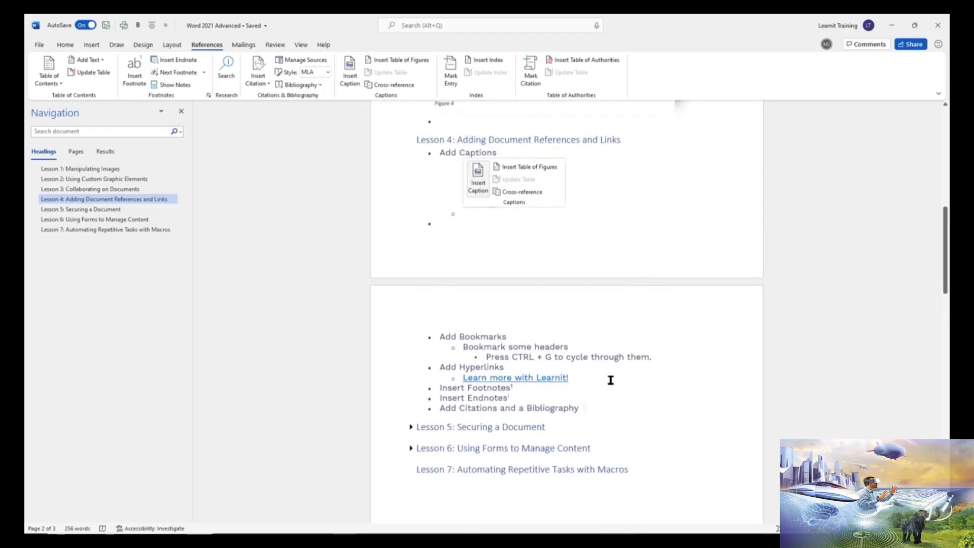
{"action": "scroll", "coordinate": [611, 379], "scroll_direction": "down", "scroll_amount": 1}
{"action": "scroll", "coordinate": [612, 379], "scroll_direction": "down", "scroll_amount": 10}
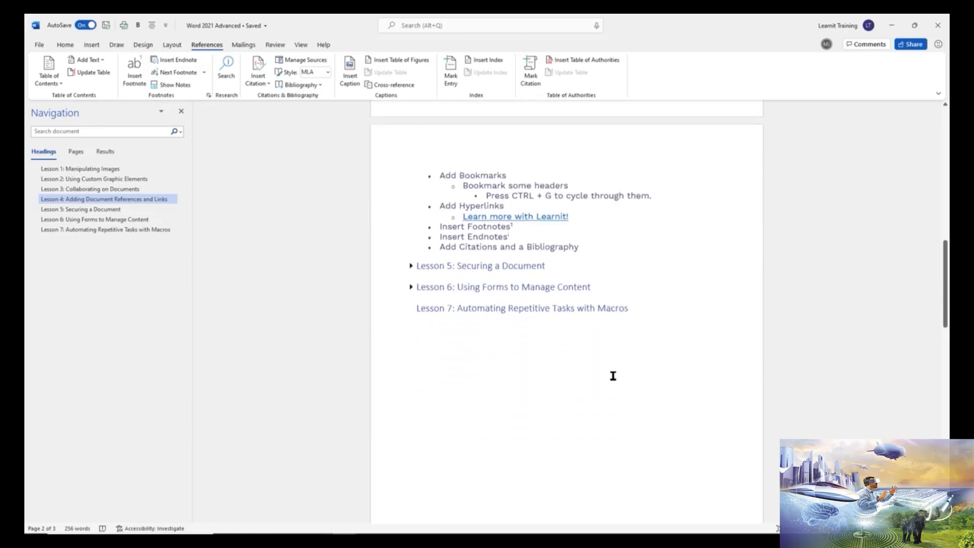
{"action": "scroll", "coordinate": [613, 376], "scroll_direction": "down", "scroll_amount": 12}
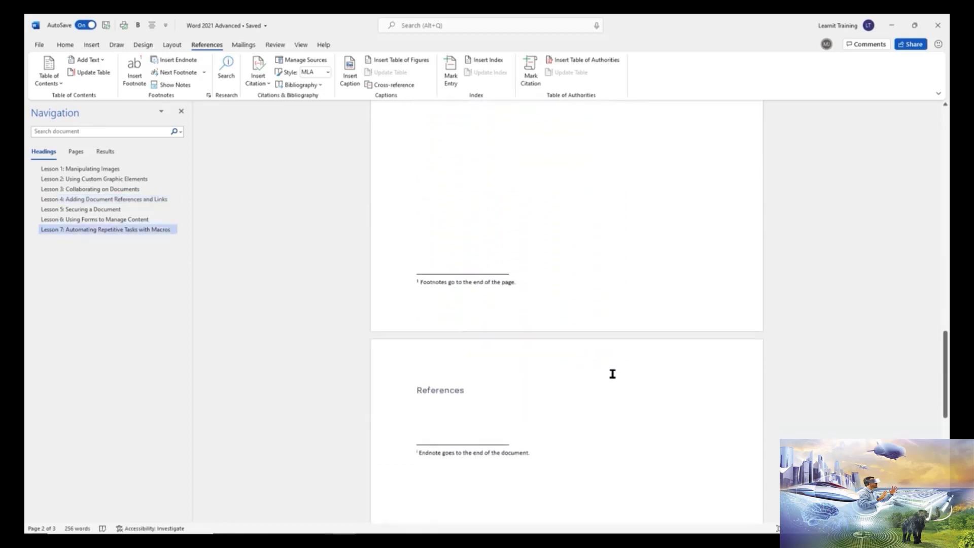
{"action": "scroll", "coordinate": [612, 374], "scroll_direction": "down", "scroll_amount": 4}
{"action": "scroll", "coordinate": [612, 372], "scroll_direction": "up", "scroll_amount": 3}
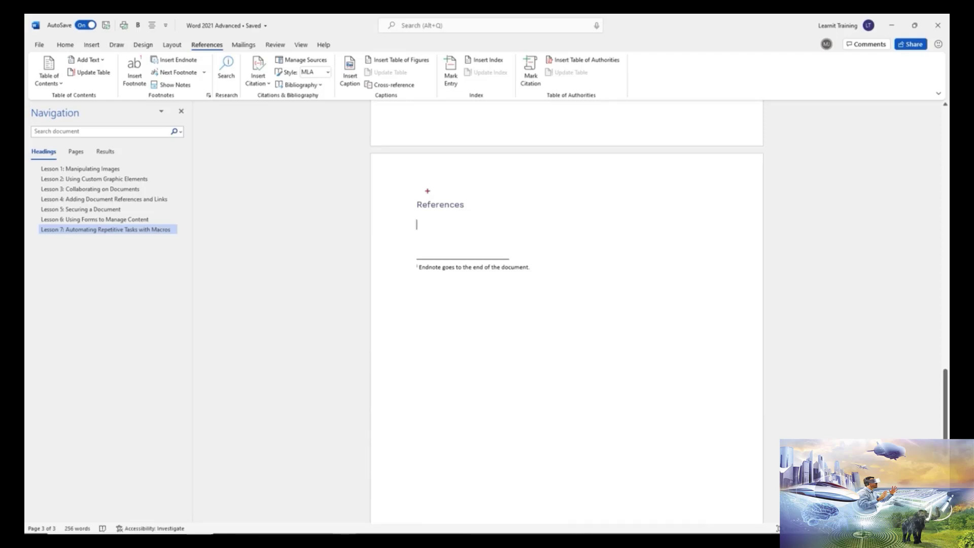
{"action": "left_click_drag", "start_coordinate": [371, 92], "coordinate": [415, 105]}
{"action": "left_click_drag", "start_coordinate": [359, 52], "coordinate": [436, 68]}
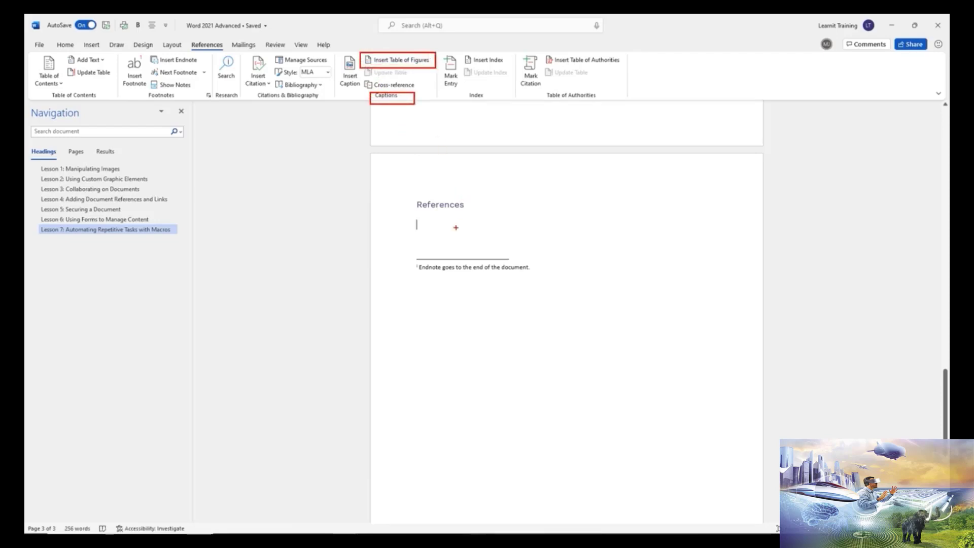
{"action": "key", "text": "Escape"}
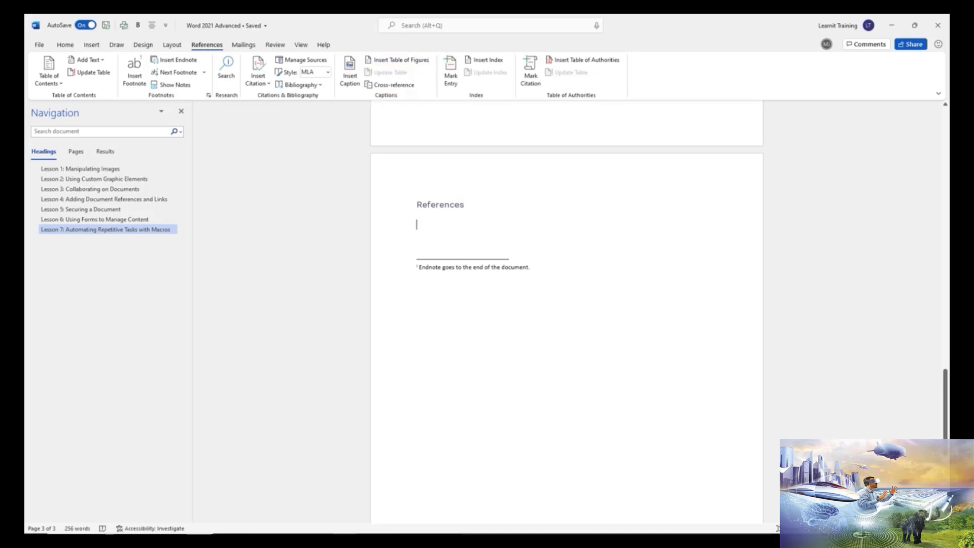
{"action": "left_click", "coordinate": [401, 60]}
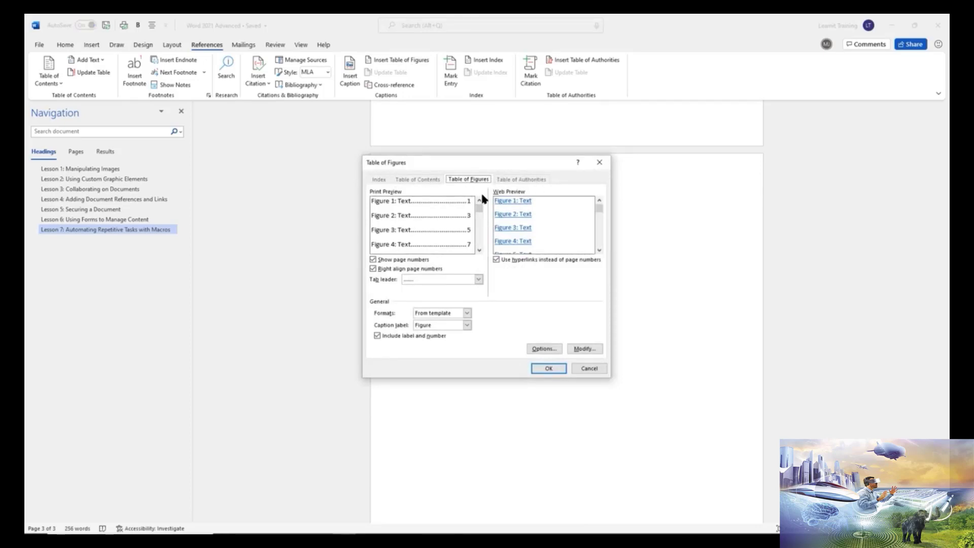
Try the table of figures without page numbers, and preview the underscore and dashed tab leaders
{"action": "left_click", "coordinate": [410, 262]}
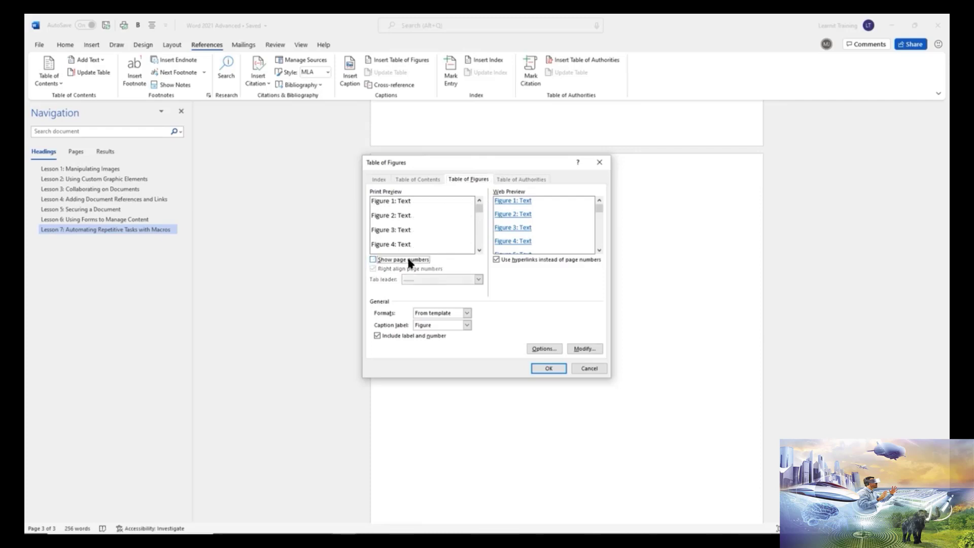
{"action": "left_click", "coordinate": [408, 262]}
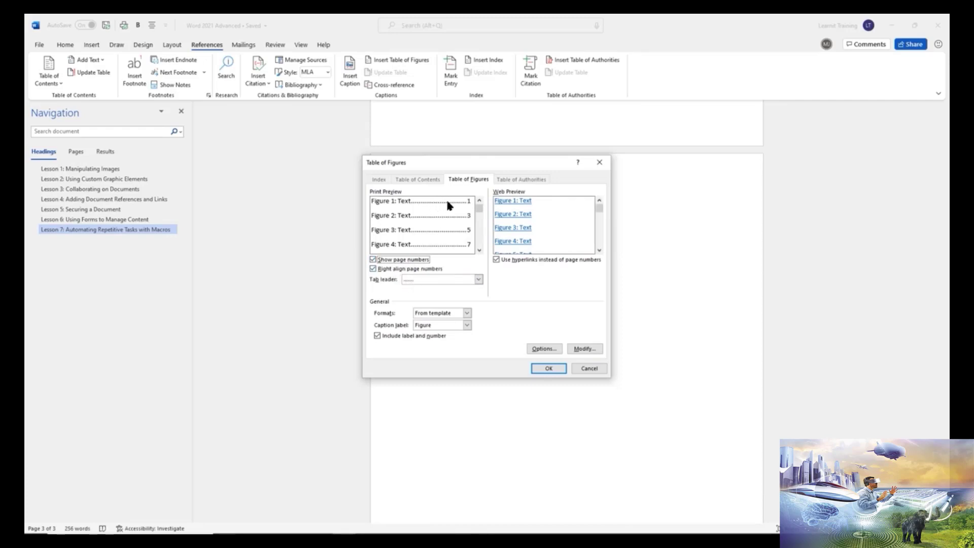
{"action": "left_click", "coordinate": [478, 279]}
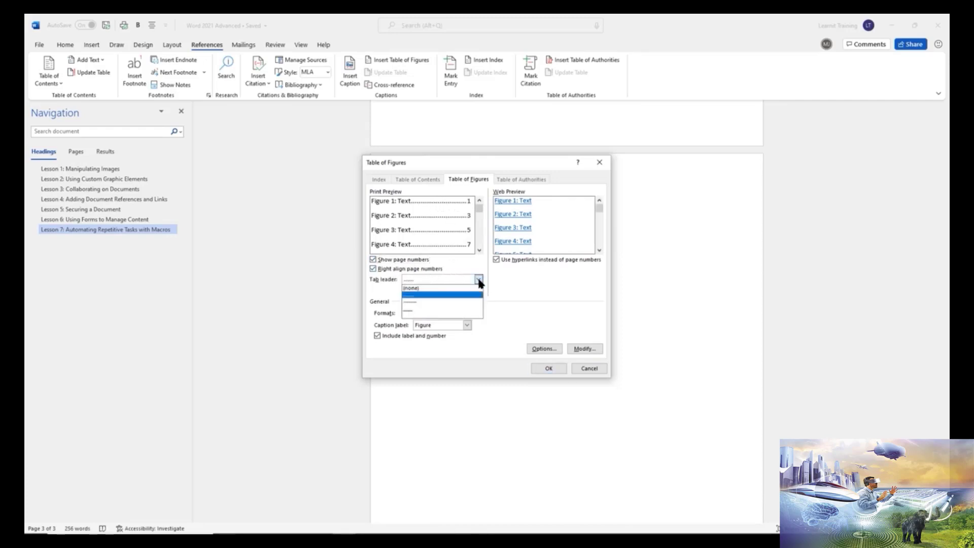
{"action": "left_click", "coordinate": [434, 310]}
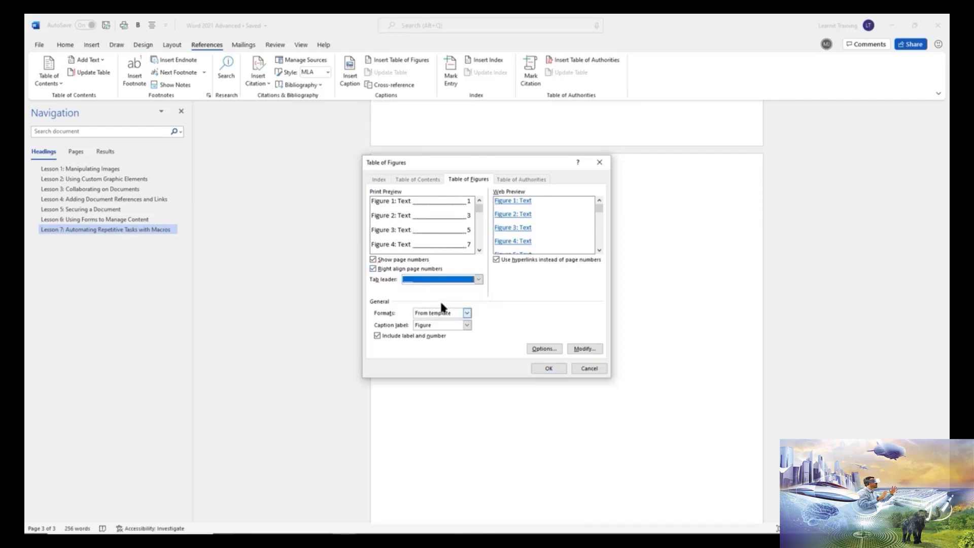
{"action": "left_click", "coordinate": [476, 280]}
{"action": "left_click", "coordinate": [426, 300]}
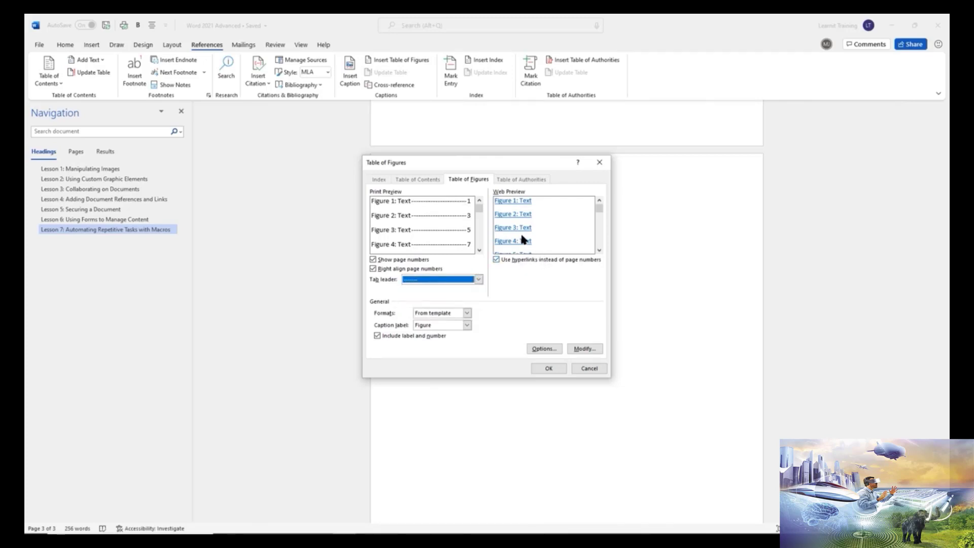
Preview the table of figures without hyperlinks and in the Classic format, and return to the From template format
{"action": "left_click", "coordinate": [496, 259]}
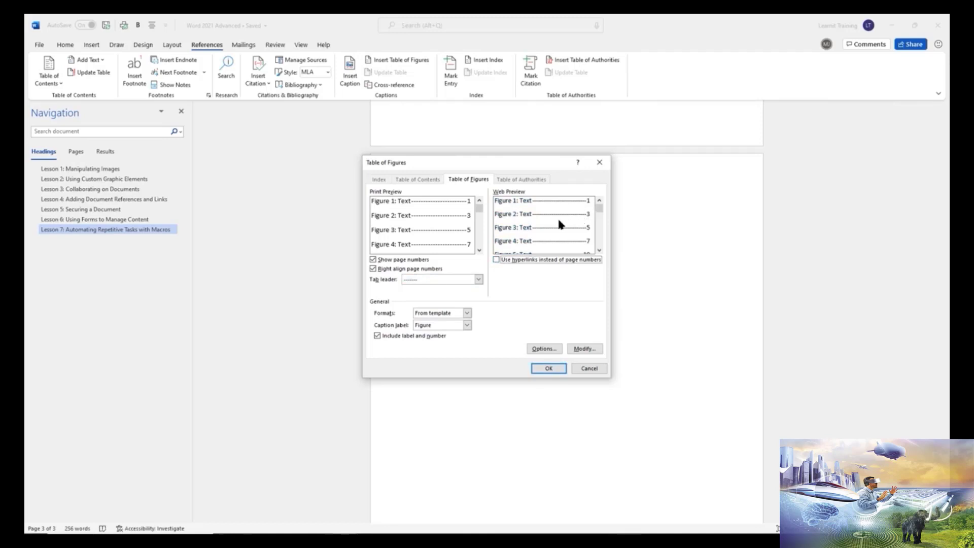
{"action": "left_click", "coordinate": [496, 259]}
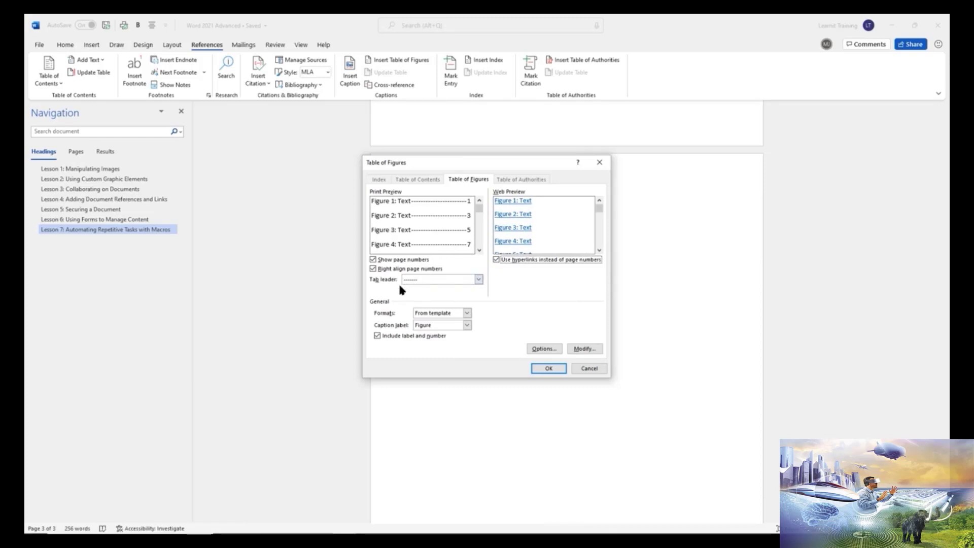
{"action": "left_click", "coordinate": [467, 313]}
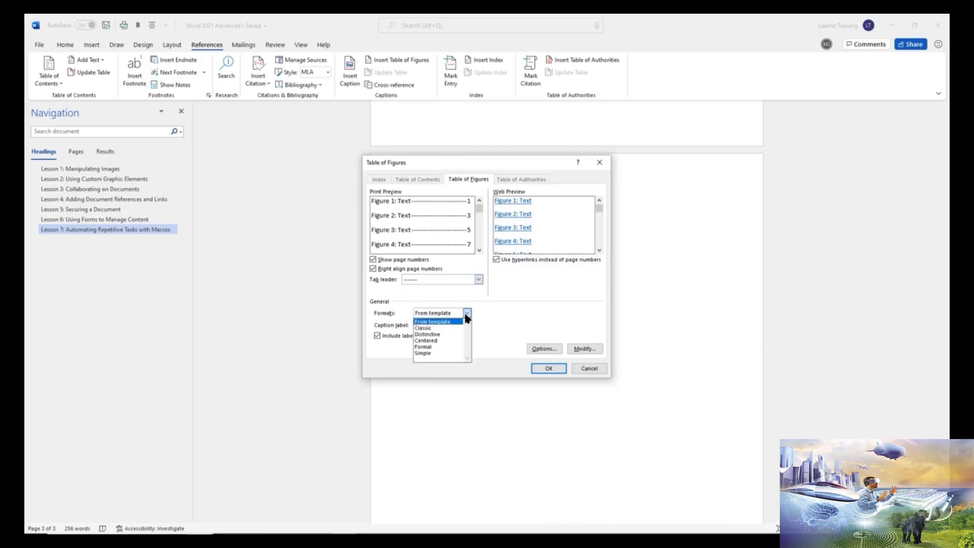
{"action": "left_click", "coordinate": [440, 328]}
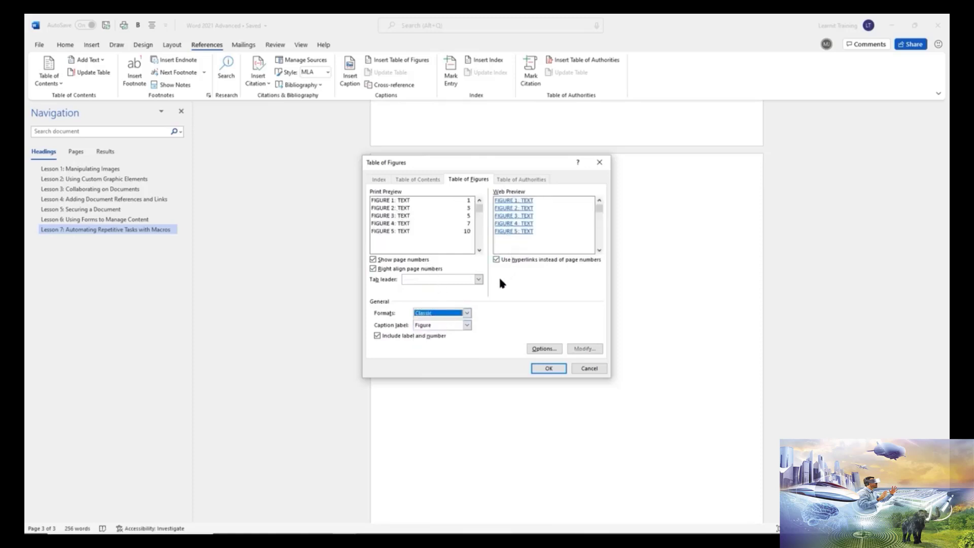
{"action": "left_click", "coordinate": [467, 312]}
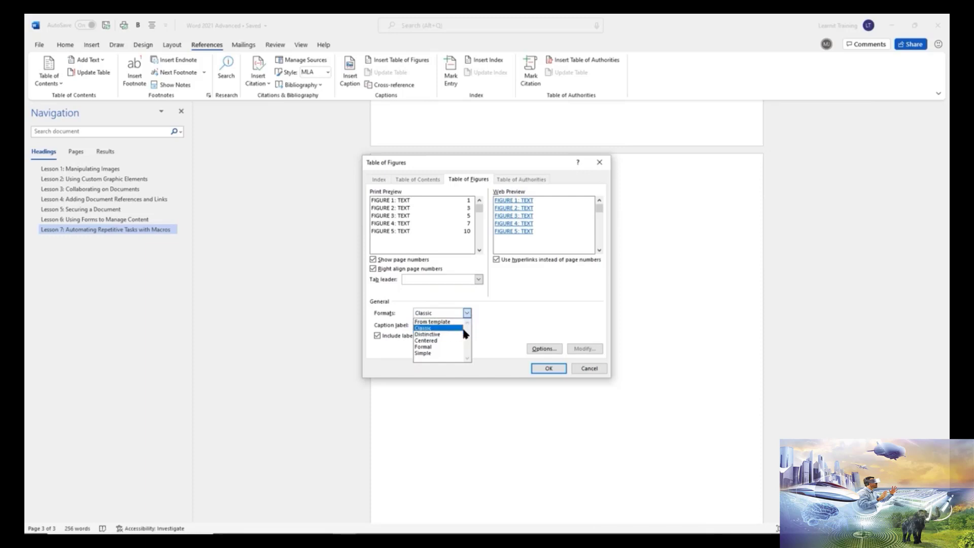
{"action": "left_click", "coordinate": [467, 312]}
{"action": "left_click", "coordinate": [467, 312]}
{"action": "left_click", "coordinate": [451, 322]}
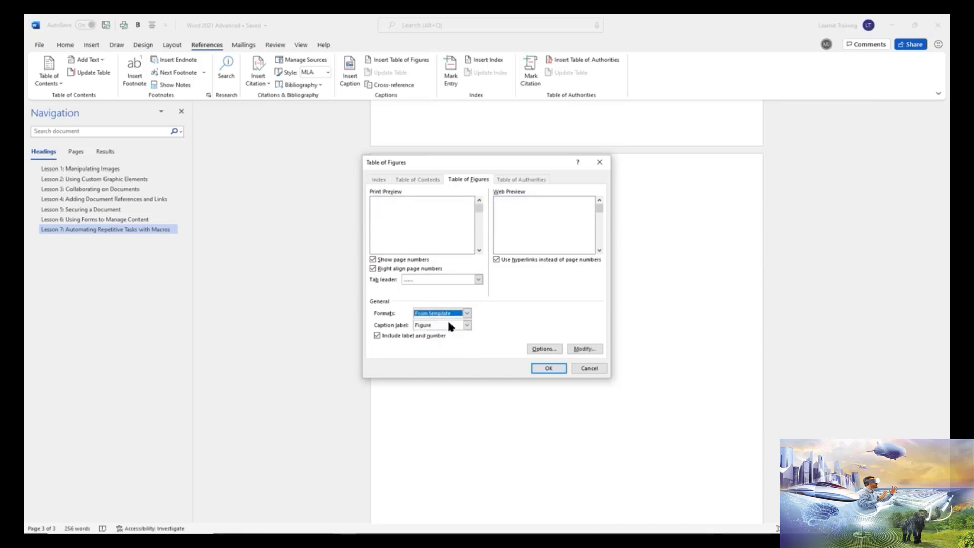
Insert the table of figures under the References heading, keeping the Figure caption label
{"action": "left_click", "coordinate": [467, 325]}
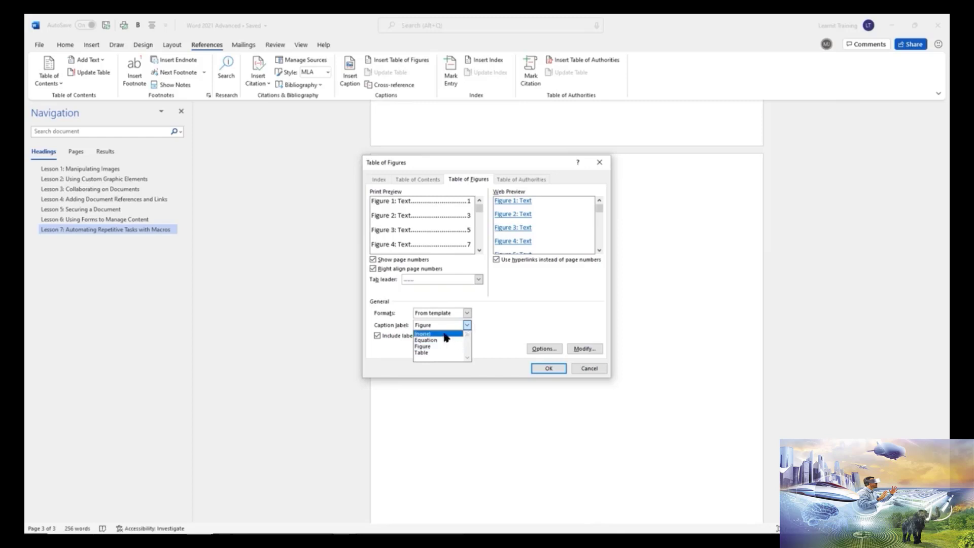
{"action": "left_click", "coordinate": [489, 313]}
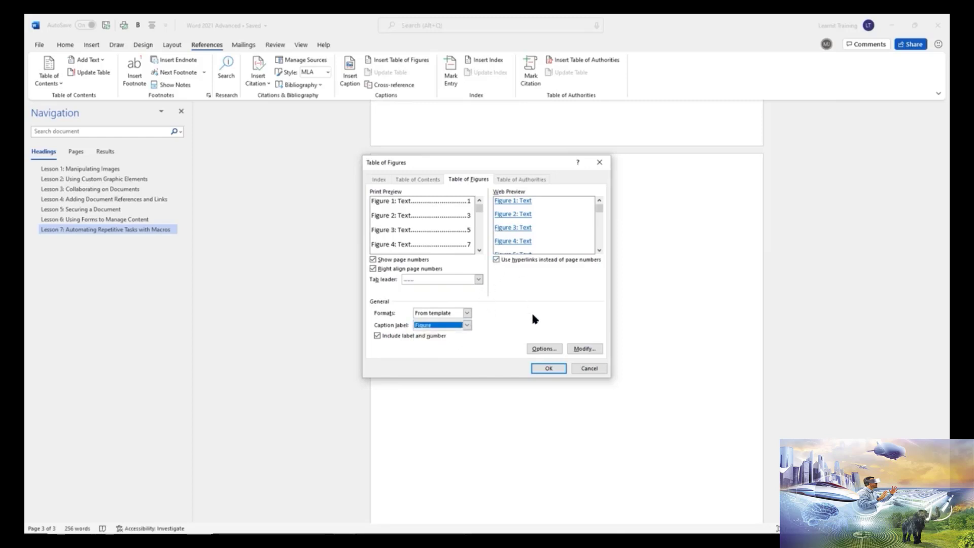
{"action": "left_click", "coordinate": [545, 369]}
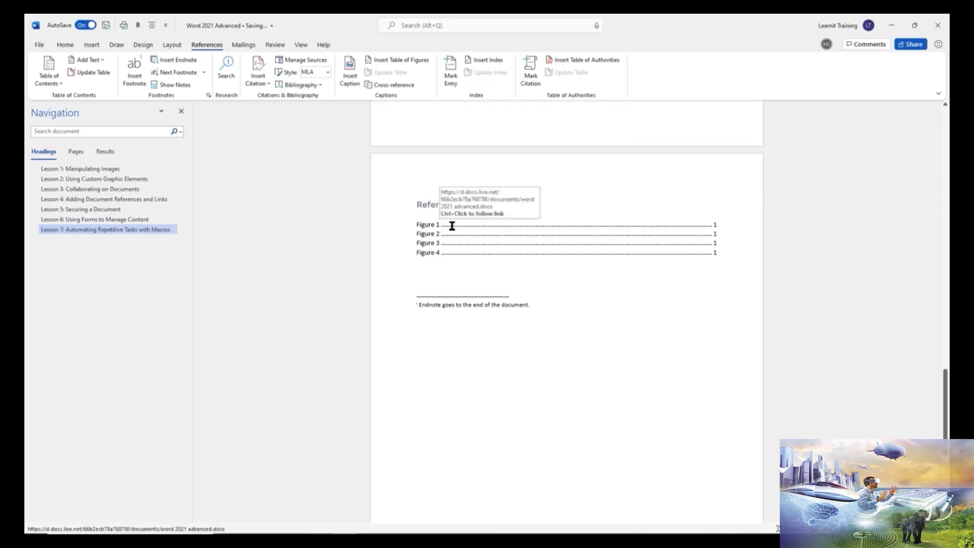
Follow the Figure 1 entry in the table of figures to its caption in Lesson 3 and look through the document
{"action": "left_click", "coordinate": [452, 226], "text": "ctrl"}
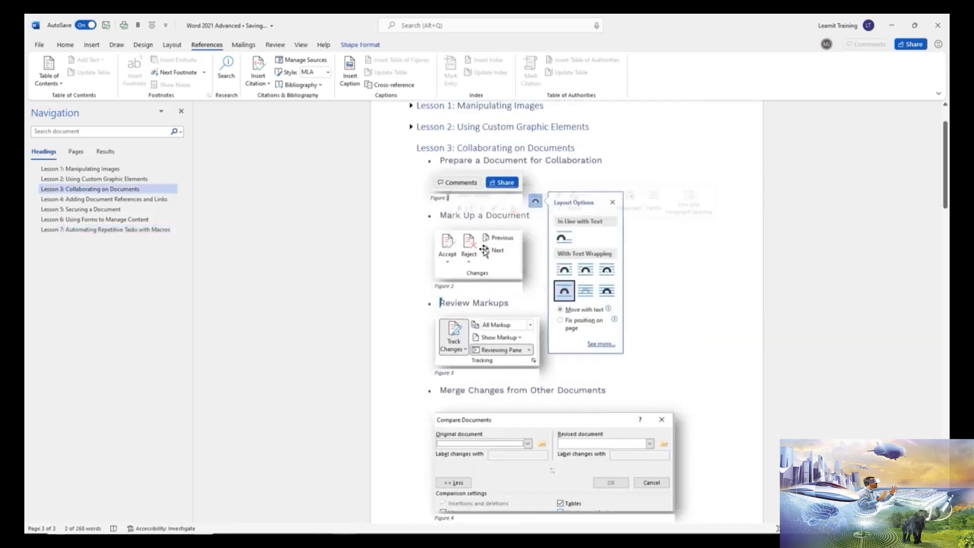
{"action": "scroll", "coordinate": [485, 260], "scroll_direction": "down", "scroll_amount": 7}
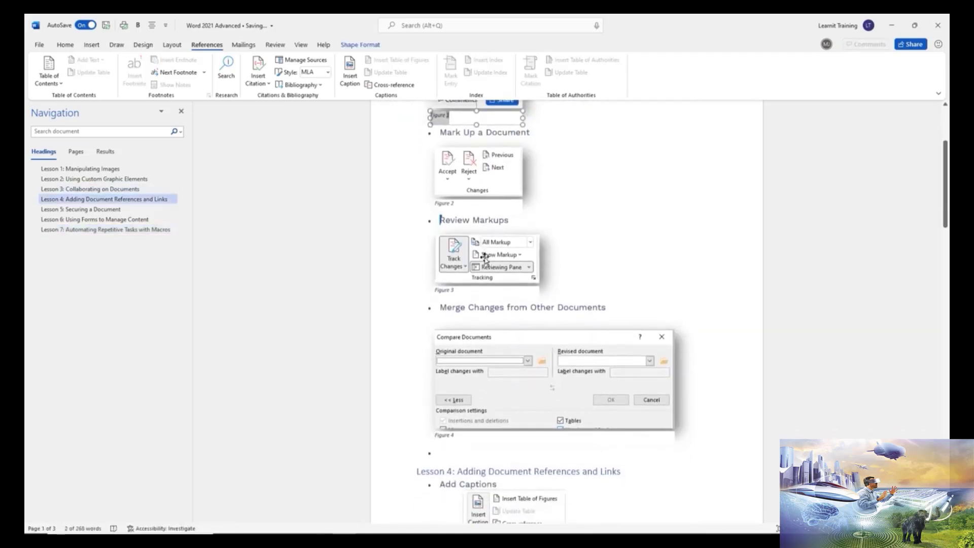
{"action": "scroll", "coordinate": [485, 260], "scroll_direction": "down", "scroll_amount": 8}
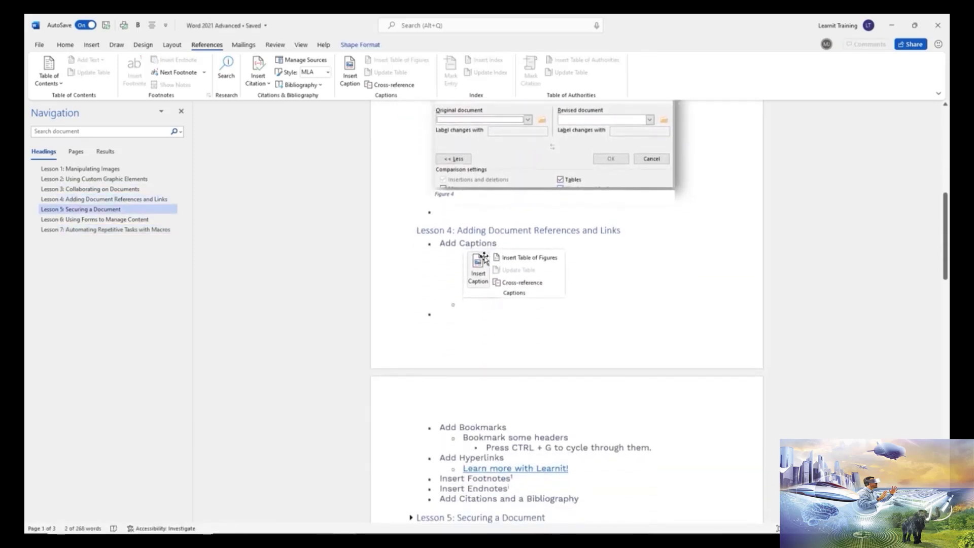
{"action": "scroll", "coordinate": [484, 255], "scroll_direction": "down", "scroll_amount": 8}
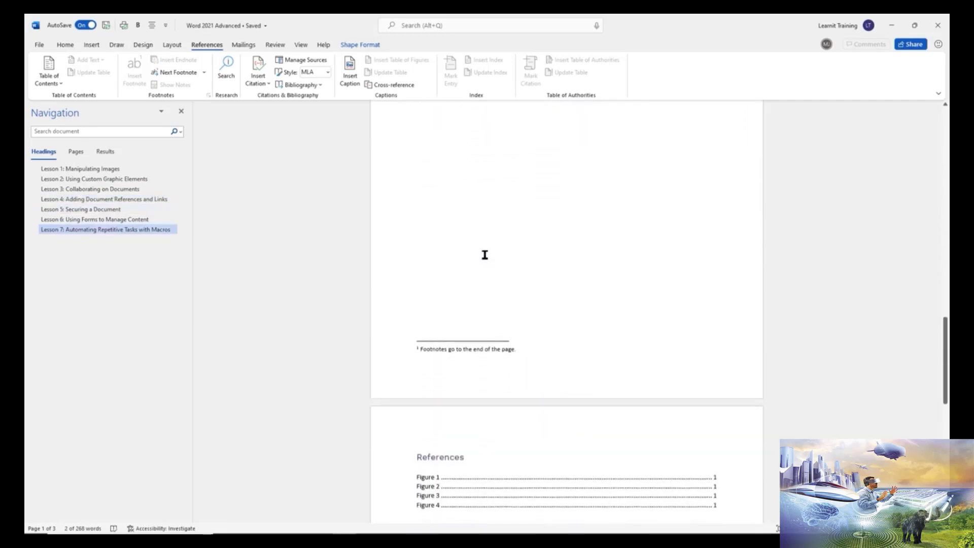
{"action": "scroll", "coordinate": [486, 254], "scroll_direction": "up", "scroll_amount": 8}
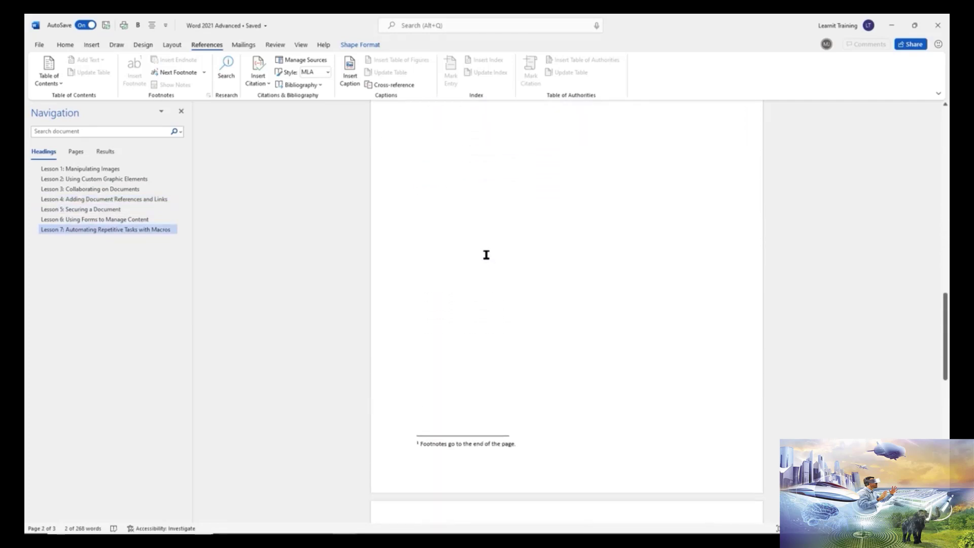
{"action": "scroll", "coordinate": [486, 255], "scroll_direction": "up", "scroll_amount": 3}
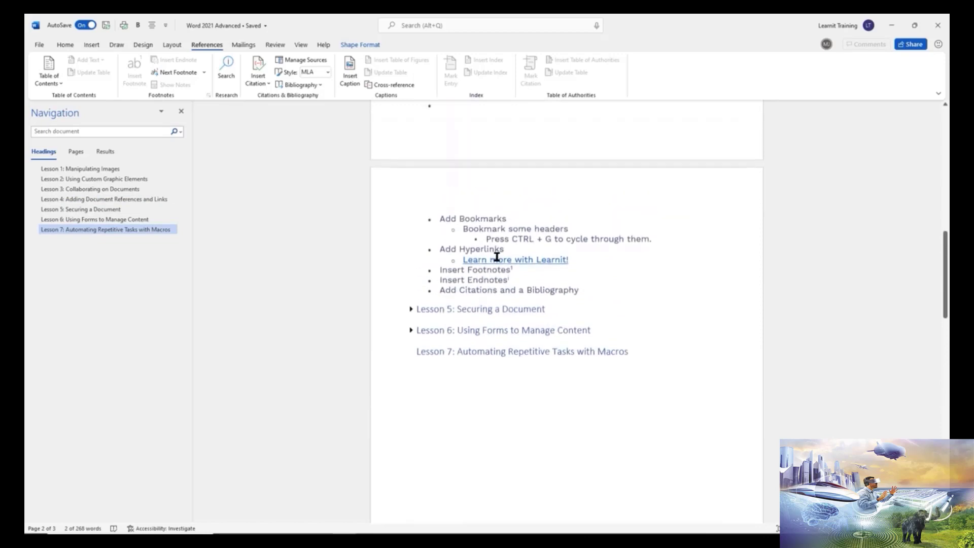
Add the sub-bullet "As described in Word Advanced" under "Add Citations and a Bibliography" in Lesson 4
{"action": "triple_click", "coordinate": [534, 294]}
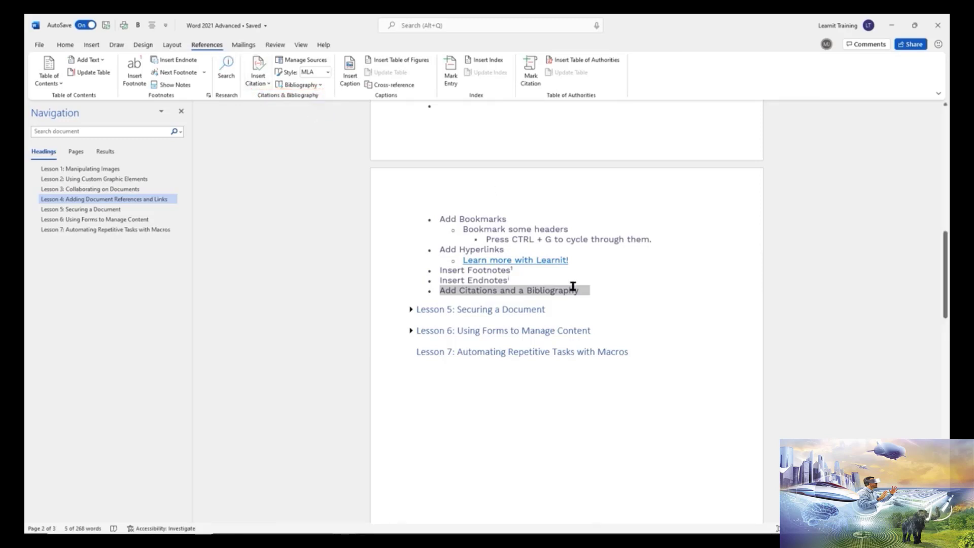
{"action": "left_click", "coordinate": [598, 289]}
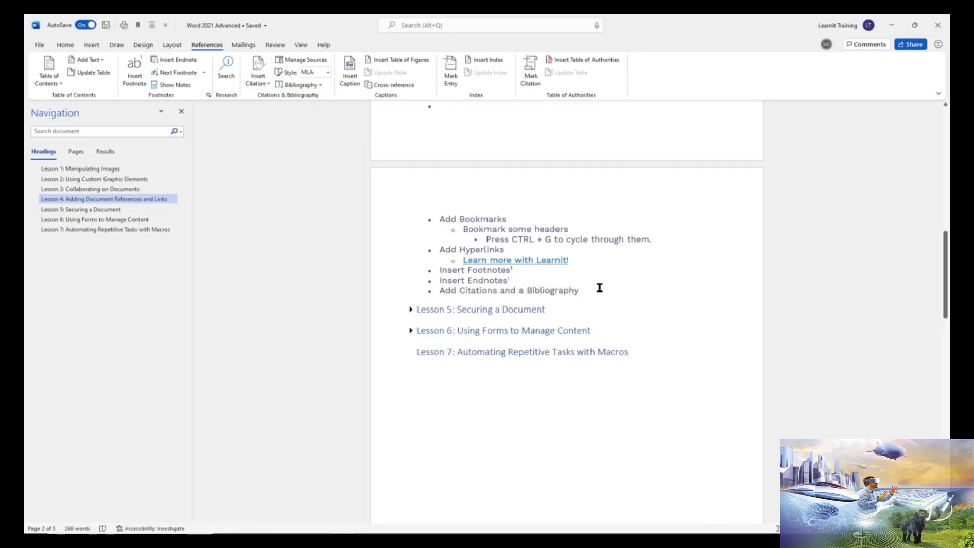
{"action": "key", "text": "Return"}
{"action": "key", "text": "Tab"}
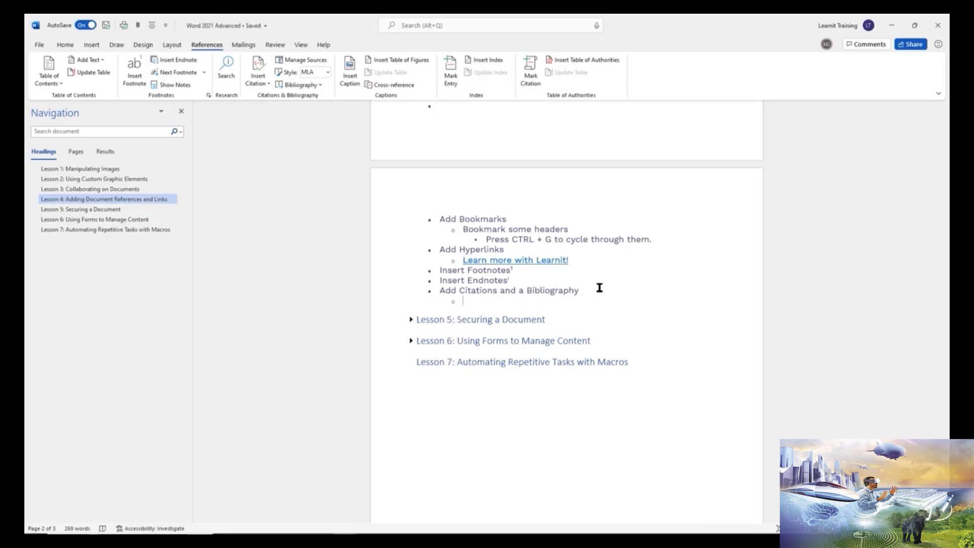
{"action": "type", "text": "Word Advanced"}
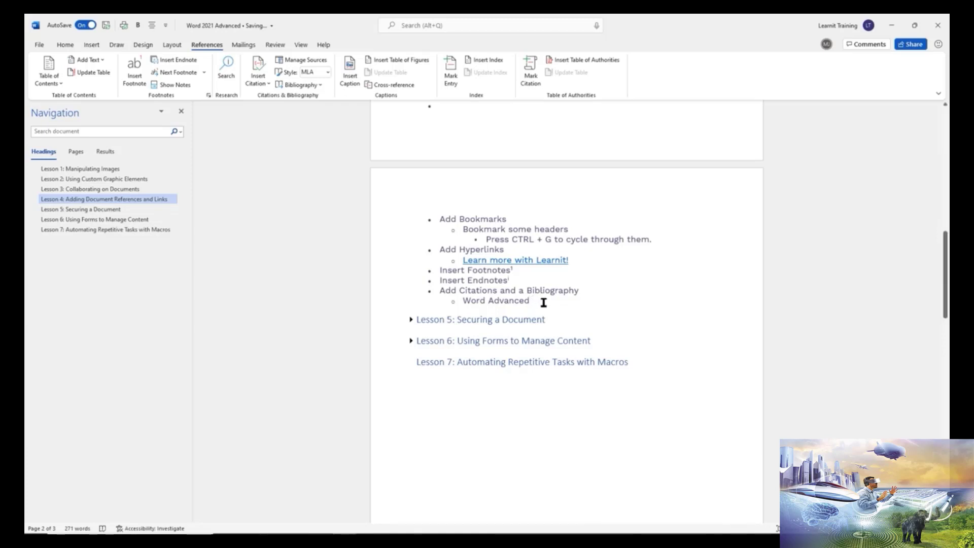
{"action": "left_click", "coordinate": [465, 300]}
{"action": "type", "text": "As "}
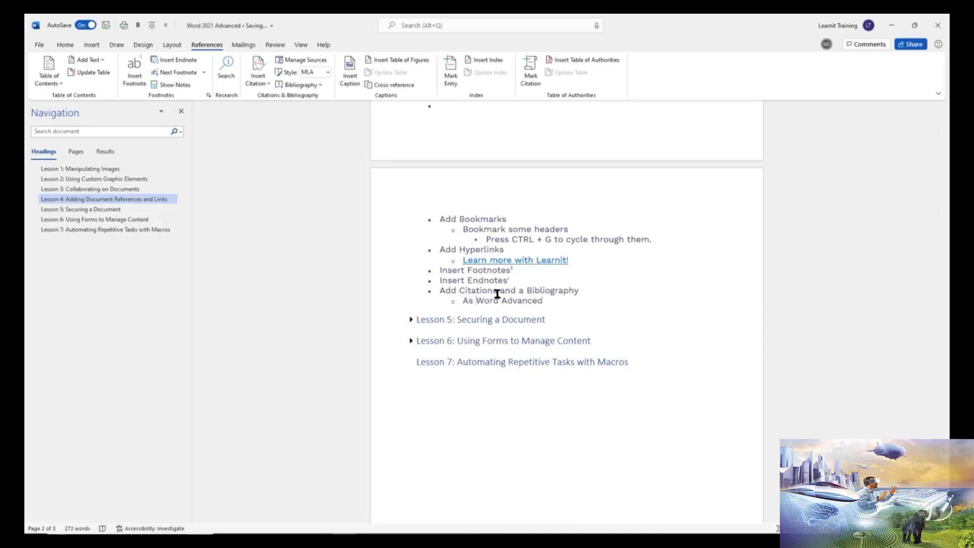
{"action": "type", "text": "described in"}
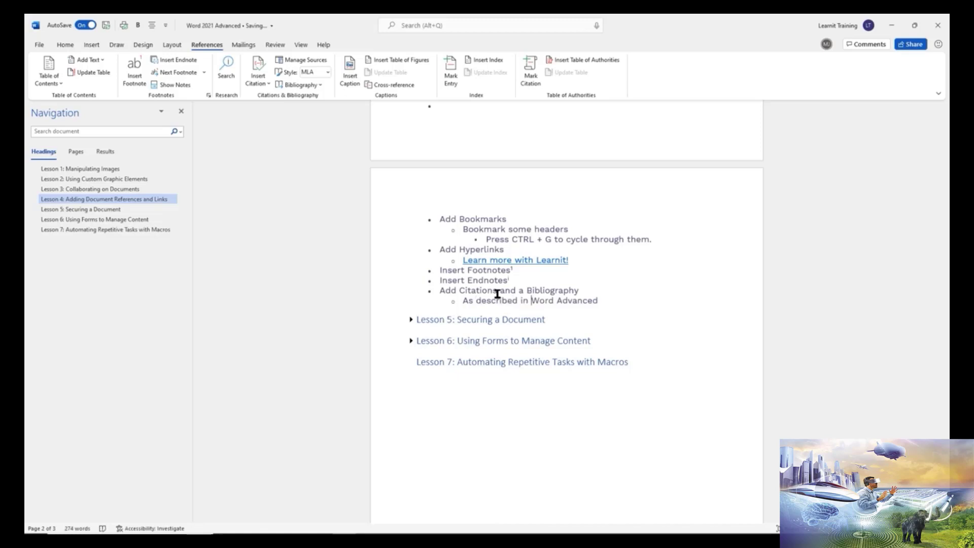
Try the APA citation style, return to MLA, and look at the available sources in the Source Manager
{"action": "left_click", "coordinate": [600, 302]}
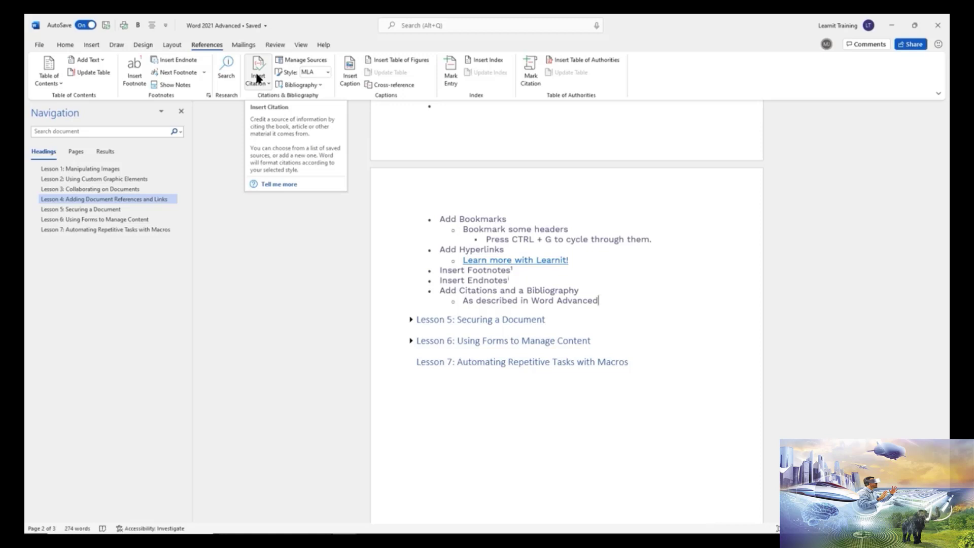
{"action": "left_click", "coordinate": [357, 152]}
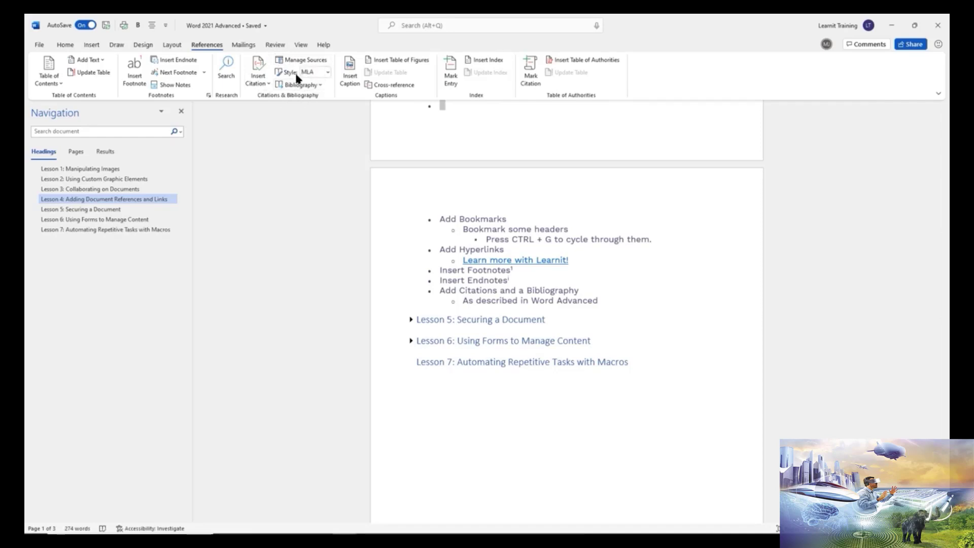
{"action": "left_click", "coordinate": [327, 72]}
{"action": "left_click", "coordinate": [324, 82]}
{"action": "left_click", "coordinate": [328, 72]}
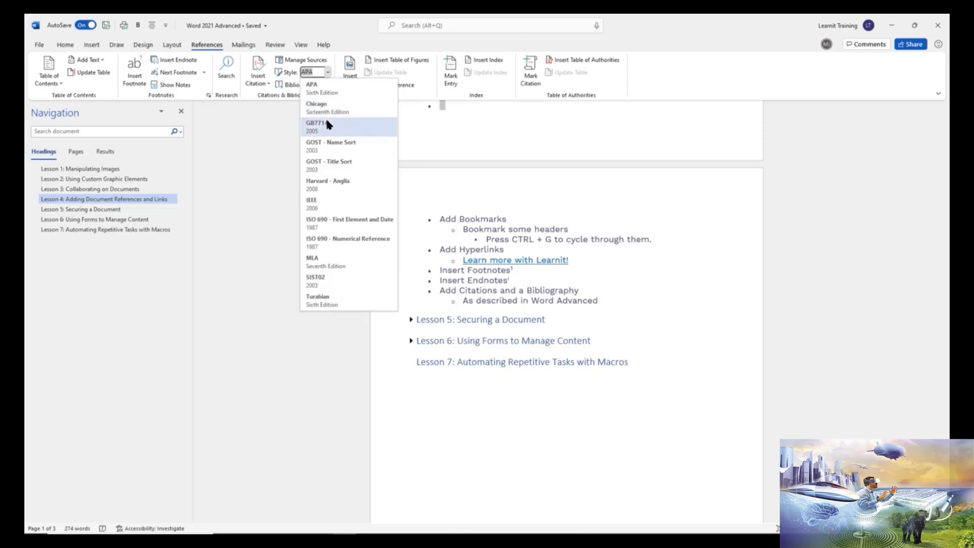
{"action": "left_click", "coordinate": [327, 264]}
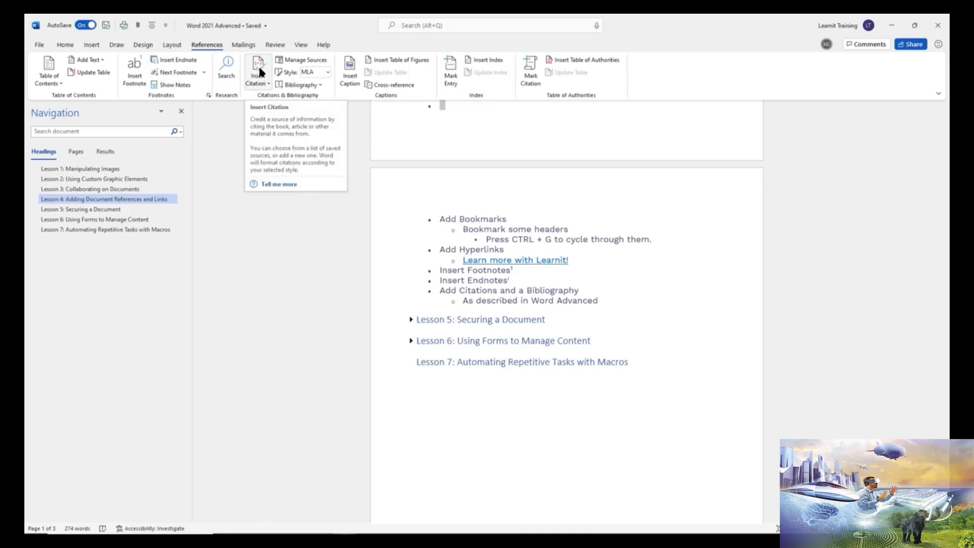
{"action": "left_click", "coordinate": [303, 61]}
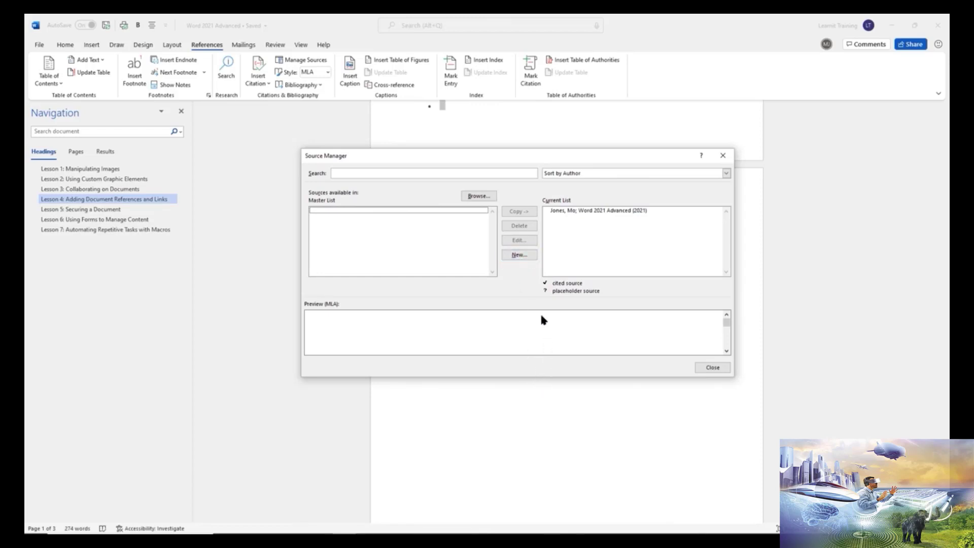
{"action": "left_click", "coordinate": [712, 368]}
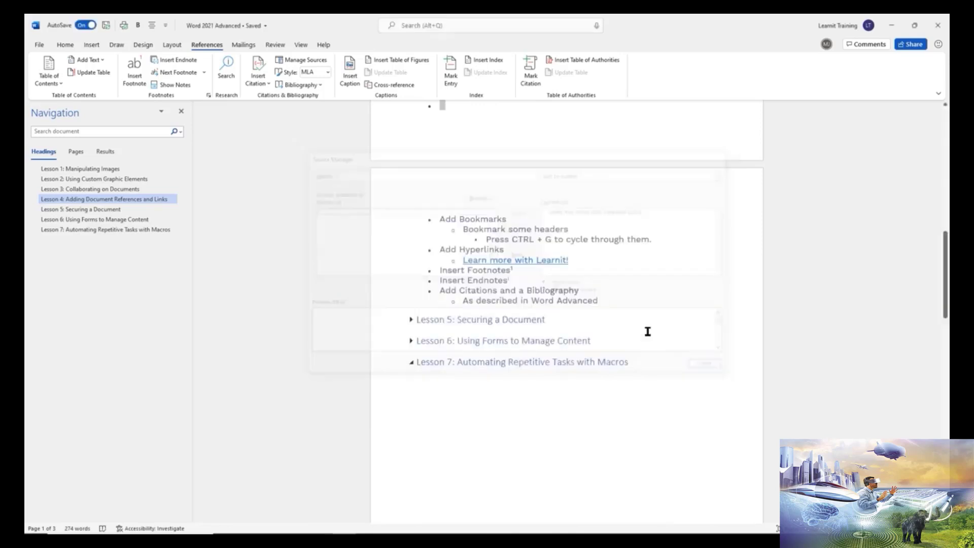
Start a citation with a new source of type Book at the end of "As described in Word Advanced"
{"action": "left_click", "coordinate": [597, 300]}
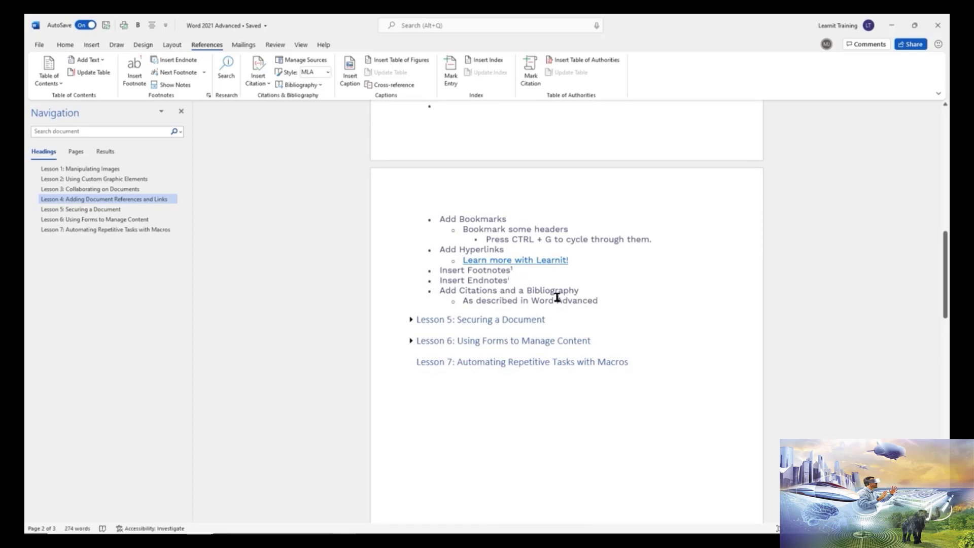
{"action": "left_click", "coordinate": [258, 81]}
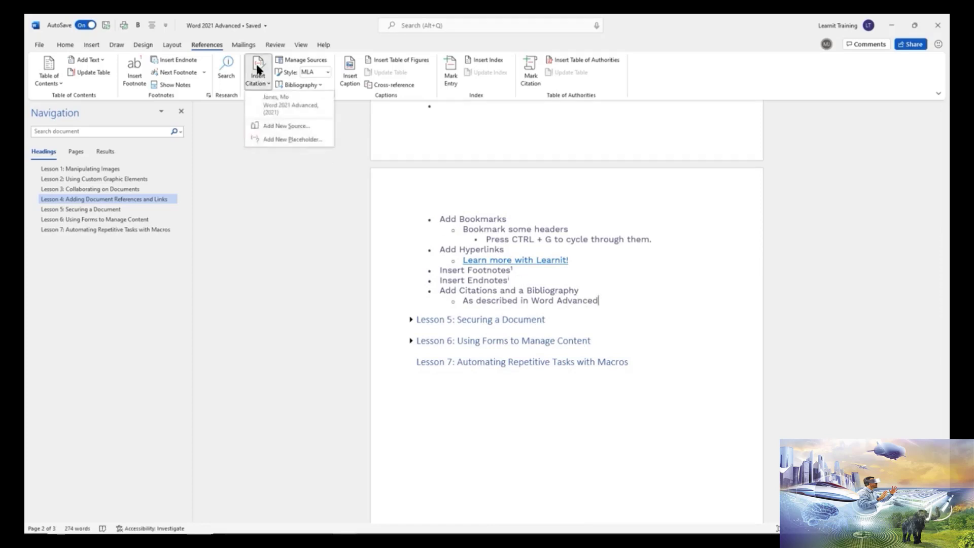
{"action": "left_click", "coordinate": [287, 126]}
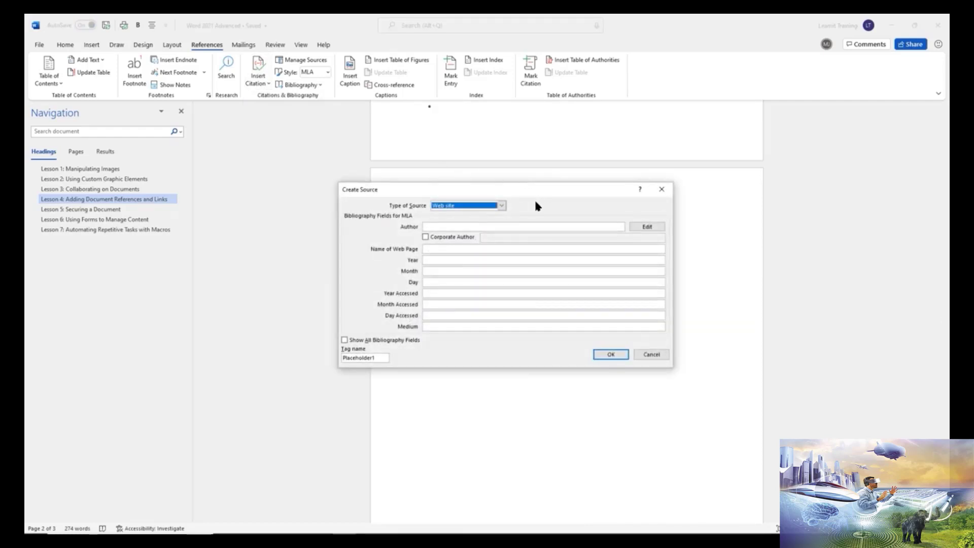
{"action": "left_click", "coordinate": [501, 205]}
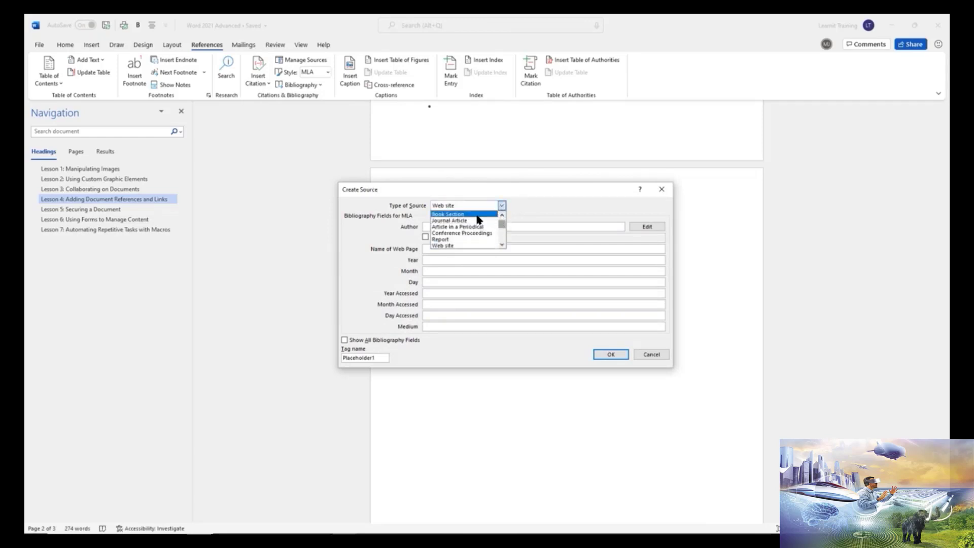
{"action": "left_click", "coordinate": [502, 214]}
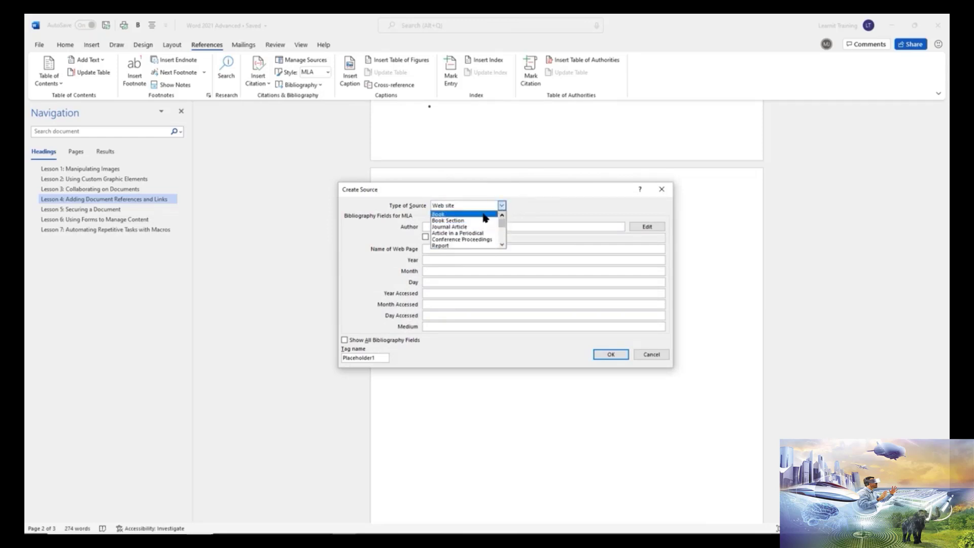
{"action": "left_click", "coordinate": [466, 215]}
Enter the author's name, the title "Word Advanced 2021" and the year 2021 for the book source
{"action": "left_click", "coordinate": [467, 227]}
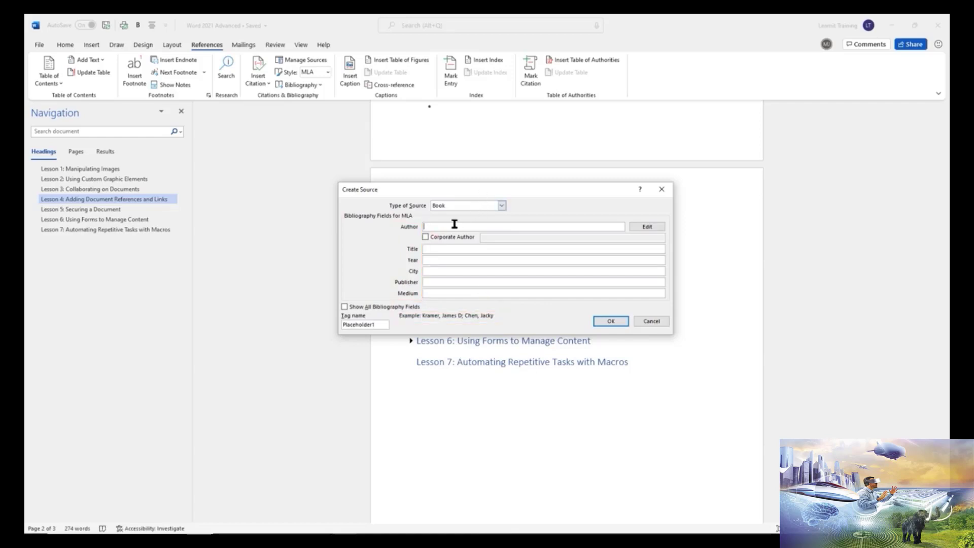
{"action": "type", "text": "Moe Jones"}
{"action": "key", "text": "Tab"}
{"action": "key", "text": "Tab"}
{"action": "key", "text": "Tab"}
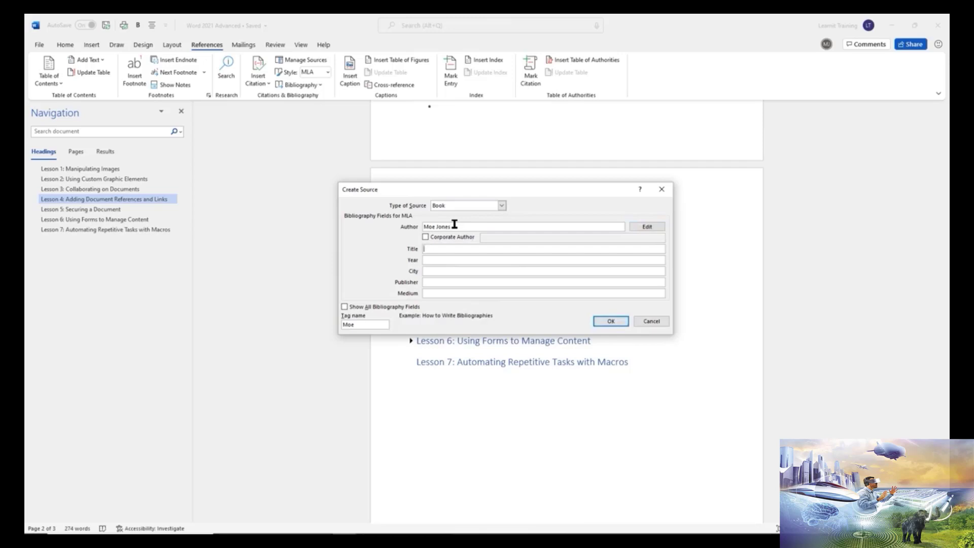
{"action": "type", "text": "Word Advanced 2021"}
{"action": "key", "text": "Tab"}
{"action": "type", "text": "2021"}
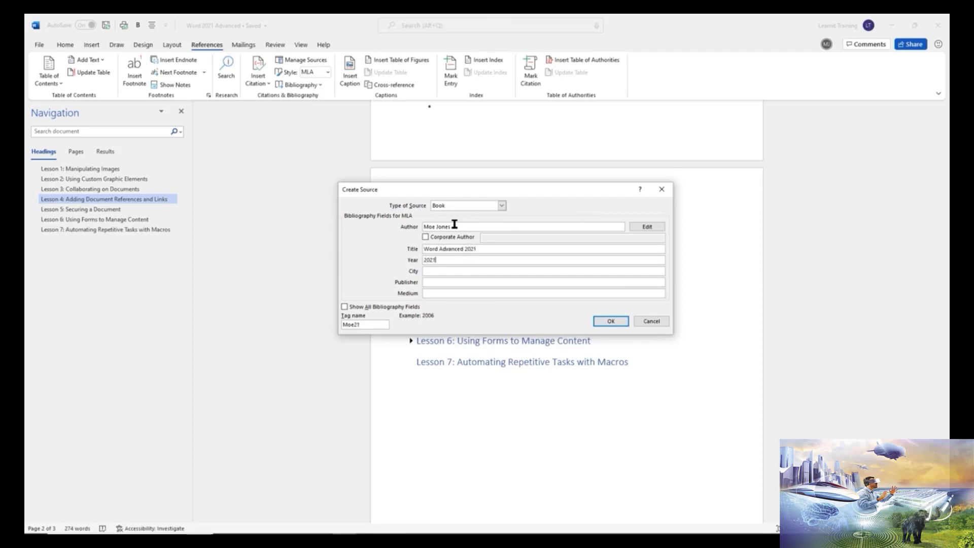
Set the book source's city to Atlanta, its publisher to Learnit! and its medium to Document
{"action": "key", "text": "Tab"}
{"action": "type", "text": "Atlanta"}
{"action": "key", "text": "Tab"}
{"action": "type", "text": "Learnit!"}
{"action": "key", "text": "Tab"}
{"action": "type", "text": "Document"}
Show all bibliography fields for the book source and look through the additional and recommended fields
{"action": "left_click", "coordinate": [344, 307]}
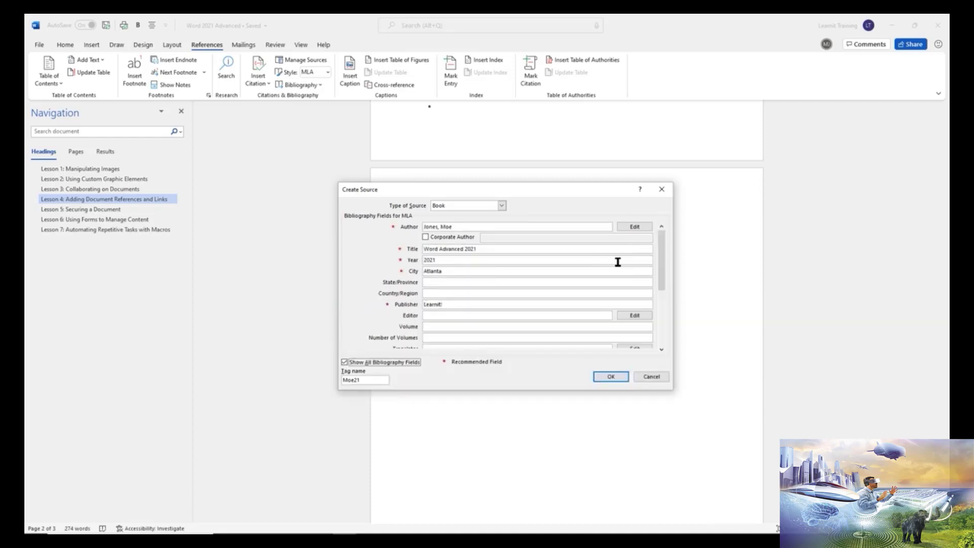
{"action": "left_click", "coordinate": [660, 349]}
{"action": "left_click", "coordinate": [661, 349]}
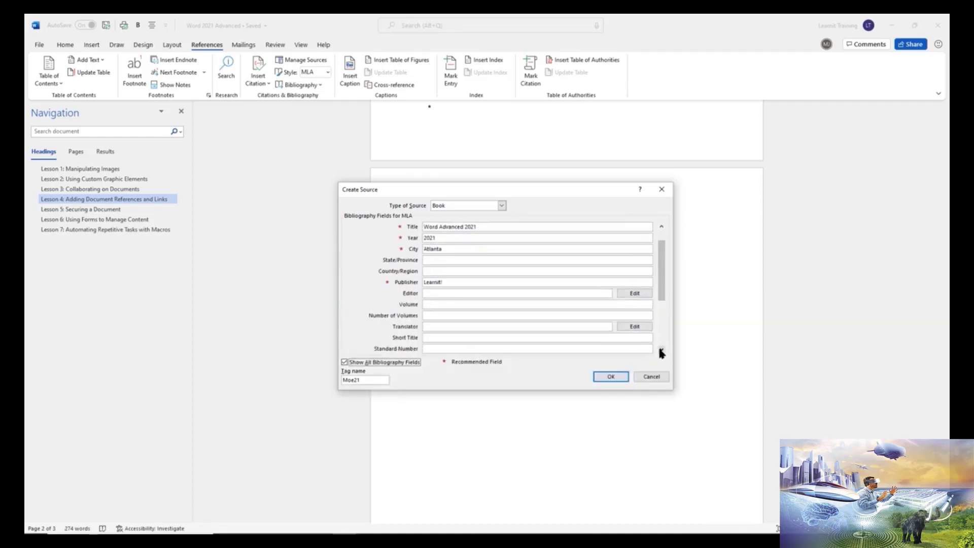
{"action": "left_click", "coordinate": [662, 350]}
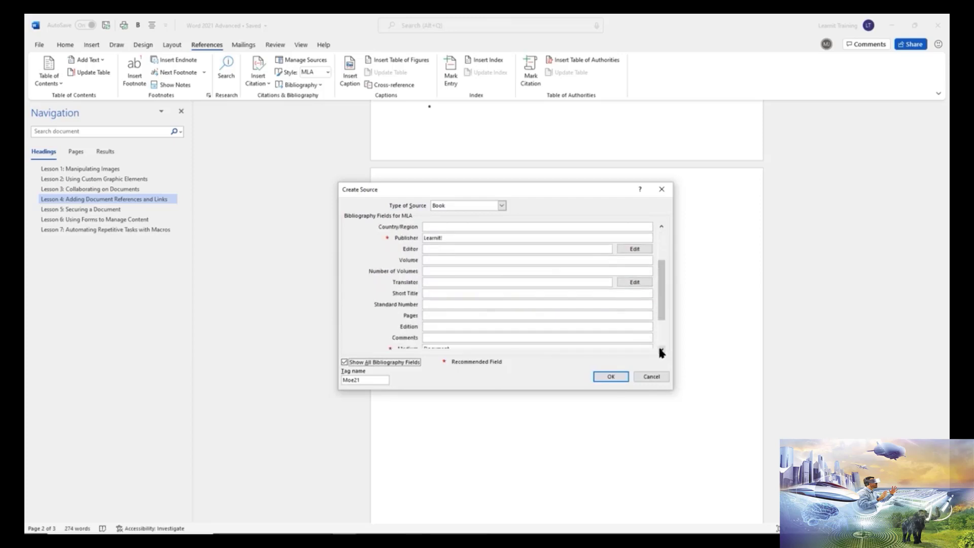
{"action": "left_click", "coordinate": [662, 350]}
{"action": "left_click", "coordinate": [661, 350]}
{"action": "left_click", "coordinate": [661, 350]}
{"action": "left_click", "coordinate": [662, 350]}
{"action": "left_click", "coordinate": [661, 350]}
{"action": "left_click", "coordinate": [661, 350]}
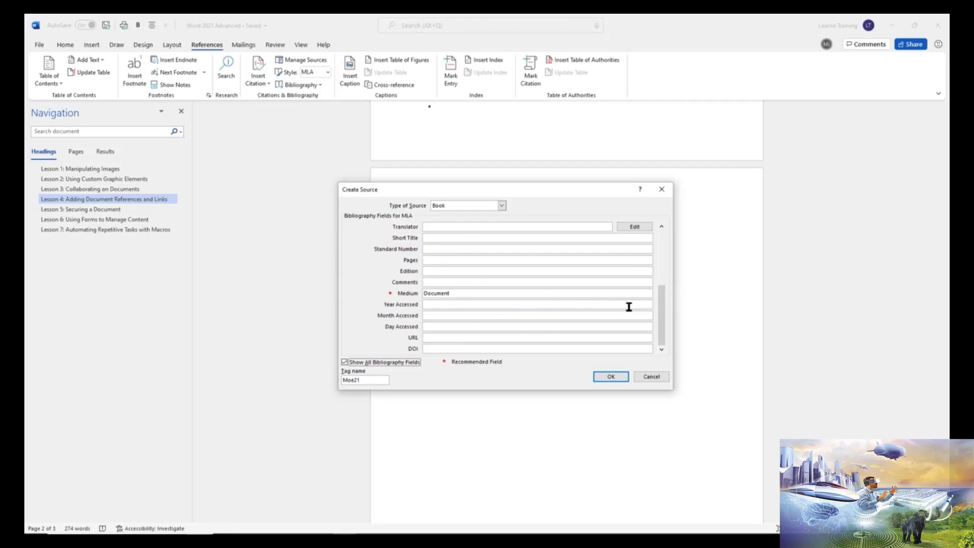
{"action": "left_click_drag", "start_coordinate": [662, 317], "coordinate": [665, 256]}
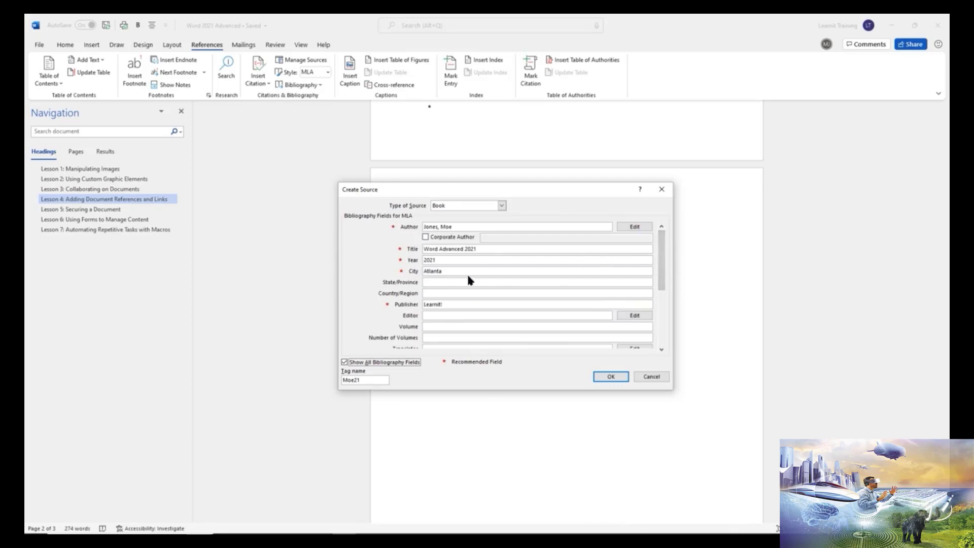
Give the book source a tag name made of the author's first name and 21, and insert the citation
{"action": "left_click", "coordinate": [366, 382]}
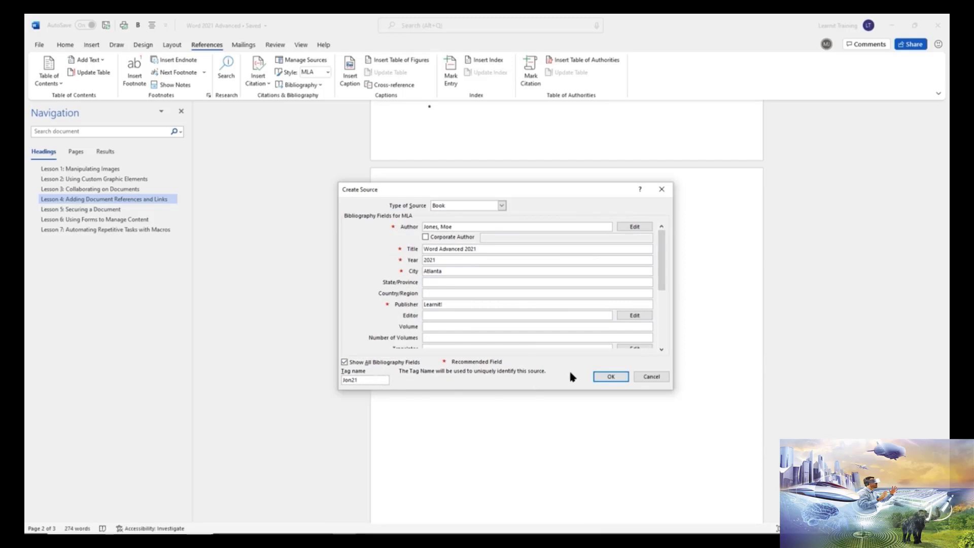
{"action": "left_click", "coordinate": [611, 378]}
{"action": "left_click", "coordinate": [491, 305]}
{"action": "type", "text": "1"}
{"action": "key", "text": "Home"}
{"action": "type", "text": "moe21"}
{"action": "key", "text": "Delete"}
{"action": "key", "text": "Delete"}
{"action": "key", "text": "Delete"}
{"action": "key", "text": "Delete"}
{"action": "key", "text": "Delete"}
{"action": "left_click", "coordinate": [611, 377]}
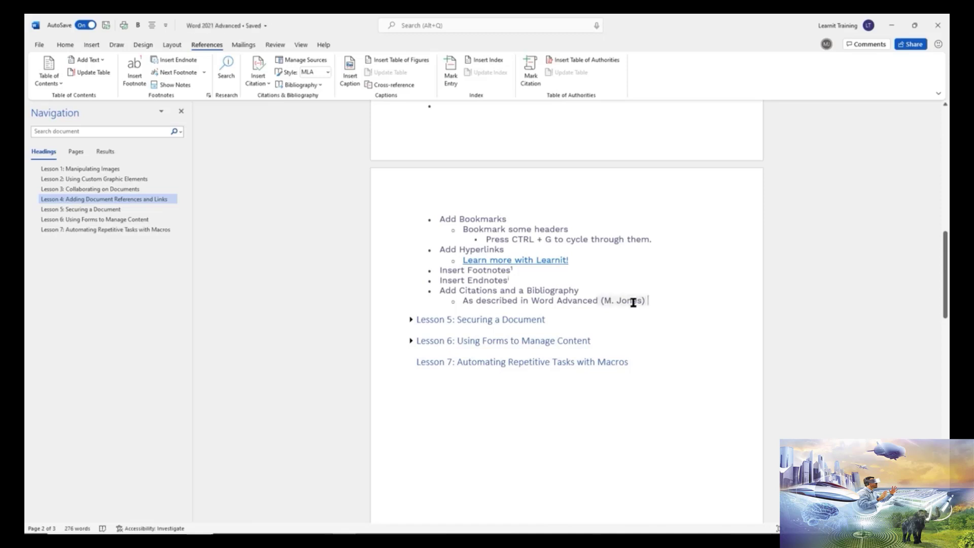
View the editing options of the citation after "As described in Word Advanced" without choosing one
{"action": "left_click", "coordinate": [634, 302]}
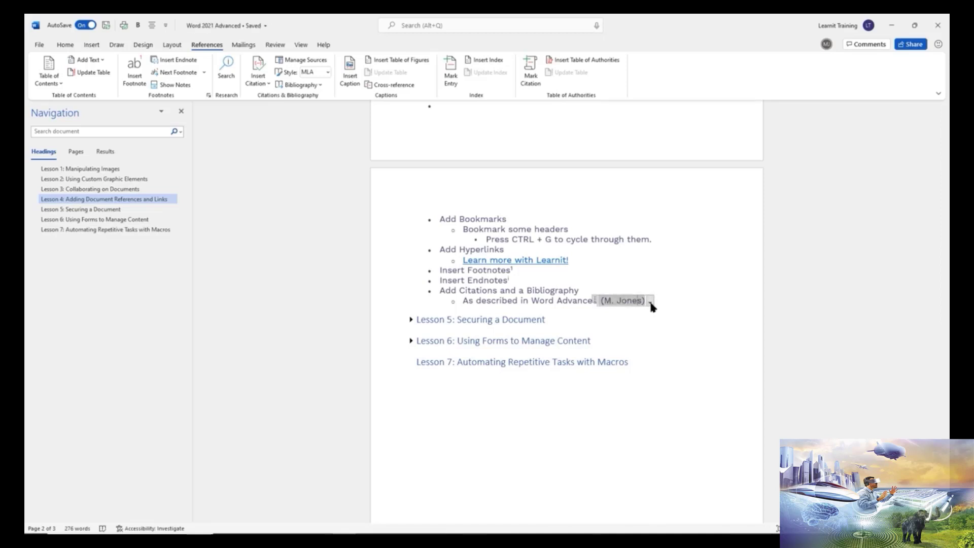
{"action": "left_click", "coordinate": [651, 304]}
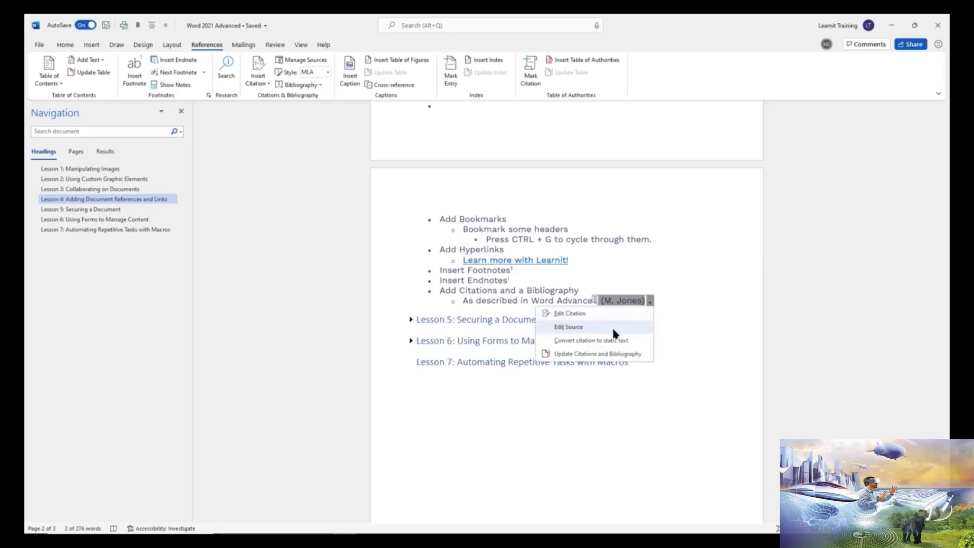
{"action": "left_click", "coordinate": [666, 304]}
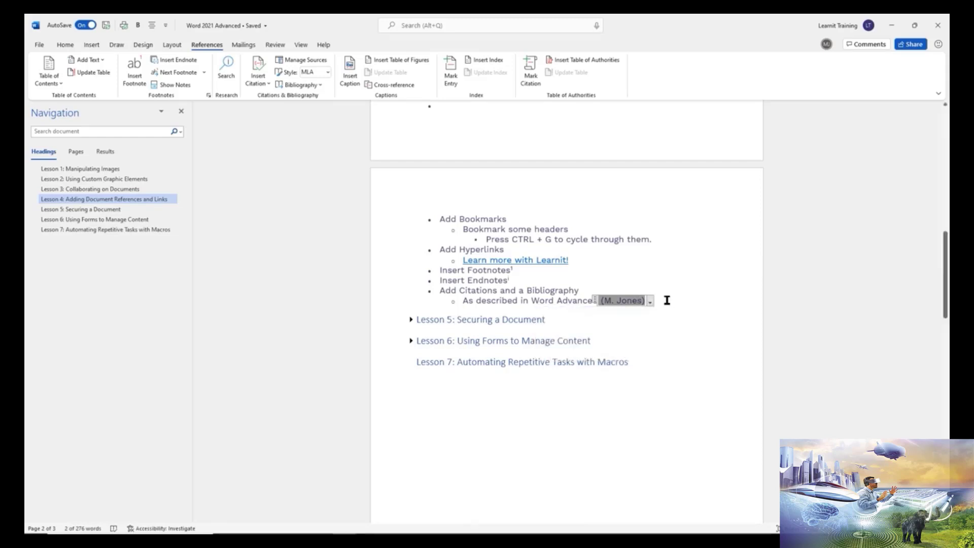
{"action": "left_click", "coordinate": [582, 289]}
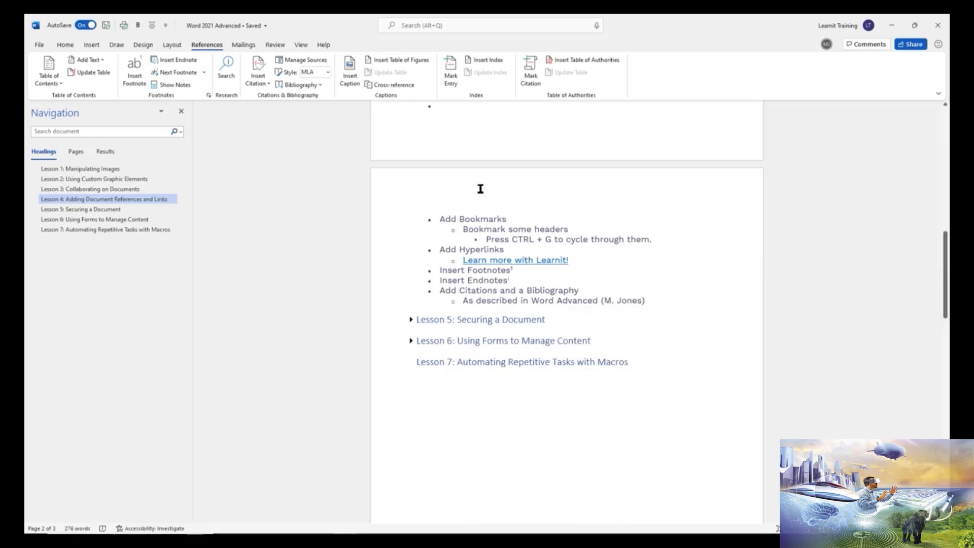
Create a new source of type Journal Article in the source manager and enter the author's full name
{"action": "left_click", "coordinate": [297, 60]}
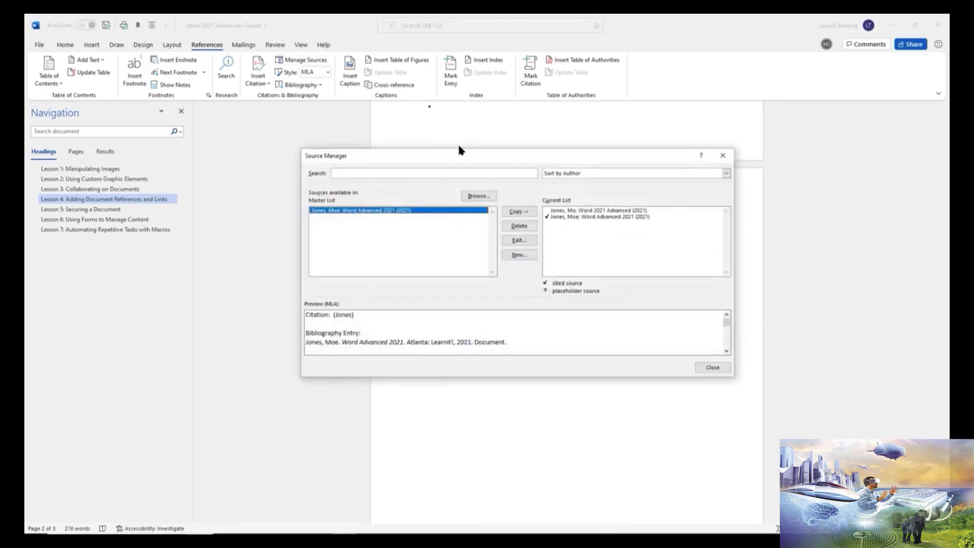
{"action": "left_click", "coordinate": [521, 253]}
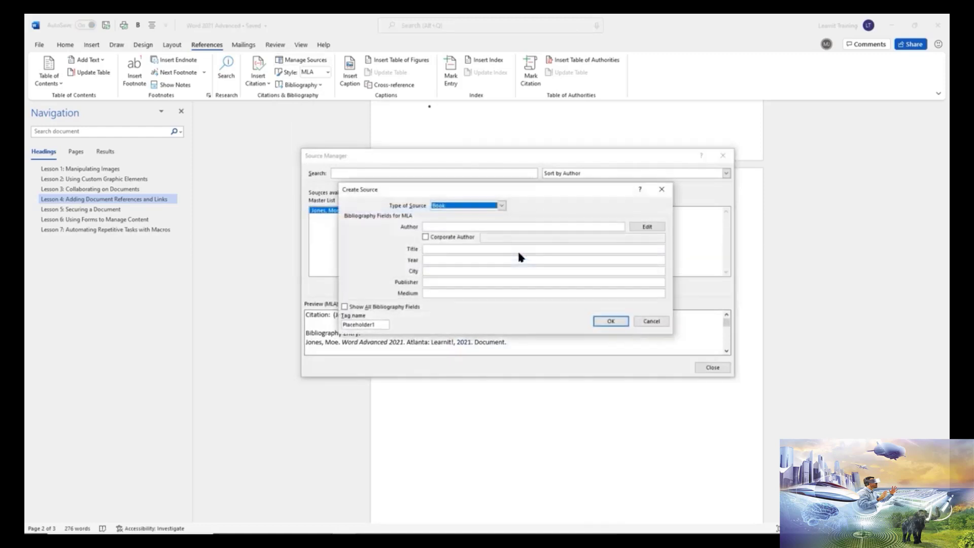
{"action": "left_click", "coordinate": [502, 206]}
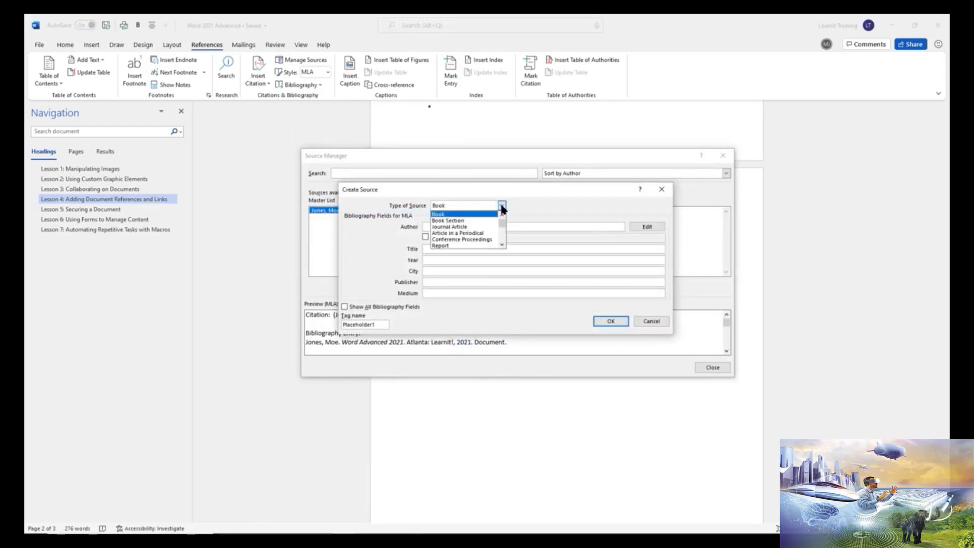
{"action": "left_click", "coordinate": [466, 227]}
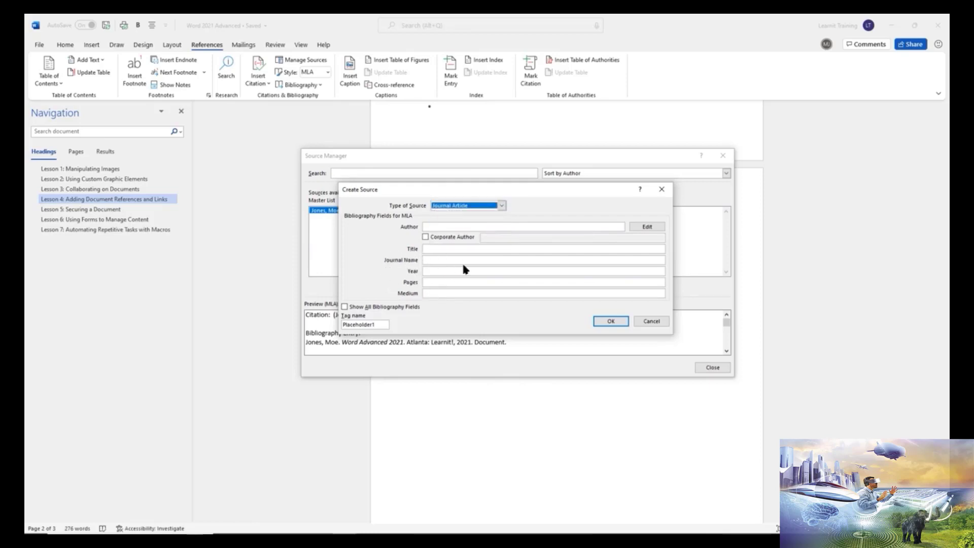
{"action": "left_click", "coordinate": [443, 229]}
{"action": "type", "text": "John Doe"}
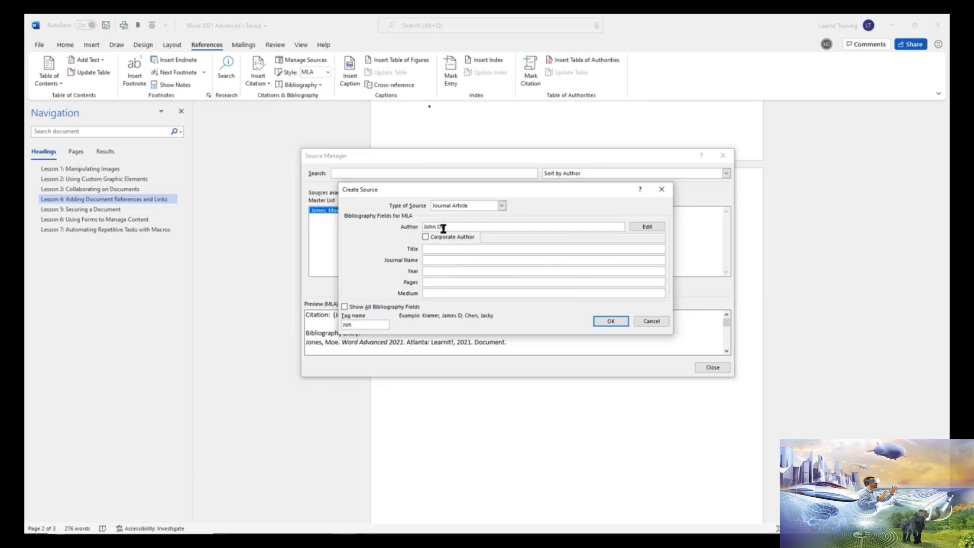
Give the journal article source the title Office 365, the journal name Learnit Weekly and the year 2021
{"action": "key", "text": "Tab"}
{"action": "key", "text": "Tab"}
{"action": "key", "text": "Tab"}
{"action": "type", "text": "Office 365"}
{"action": "key", "text": "Tab"}
{"action": "key", "text": "Tab"}
{"action": "type", "text": "2021"}
{"action": "key", "text": "Tab"}
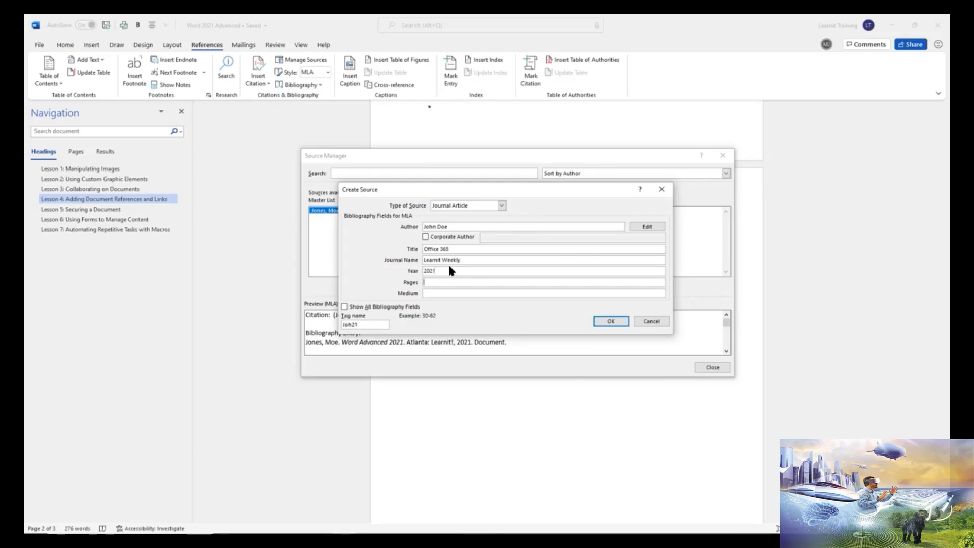
Set the journal article source's pages to 42 and its medium to Document, and save the source
{"action": "type", "text": "42"}
{"action": "key", "text": "Tab"}
{"action": "type", "text": "Documen"}
{"action": "left_click", "coordinate": [610, 320]}
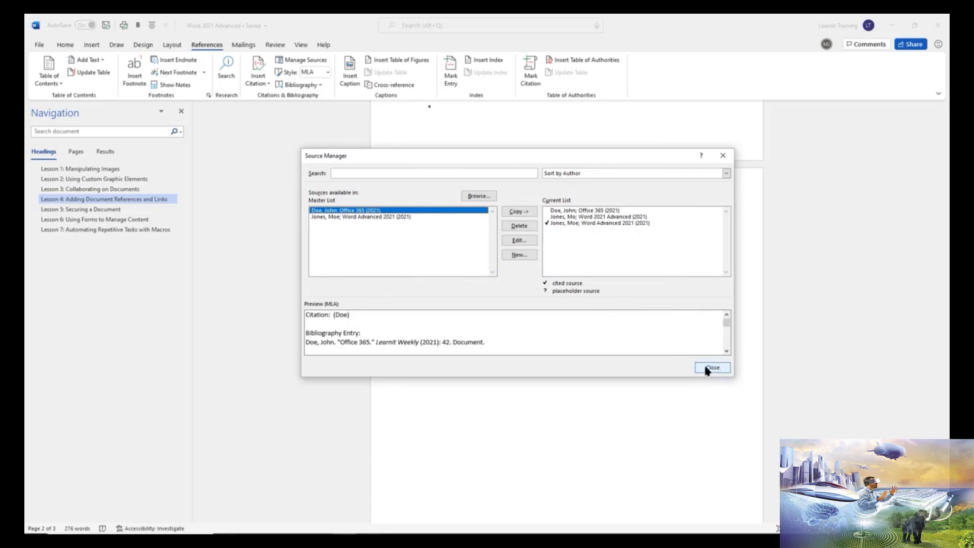
Check the previews of both master-list sources, and cite the Office 365 article after "Add Citations and a Bibliography"
{"action": "left_click", "coordinate": [363, 218]}
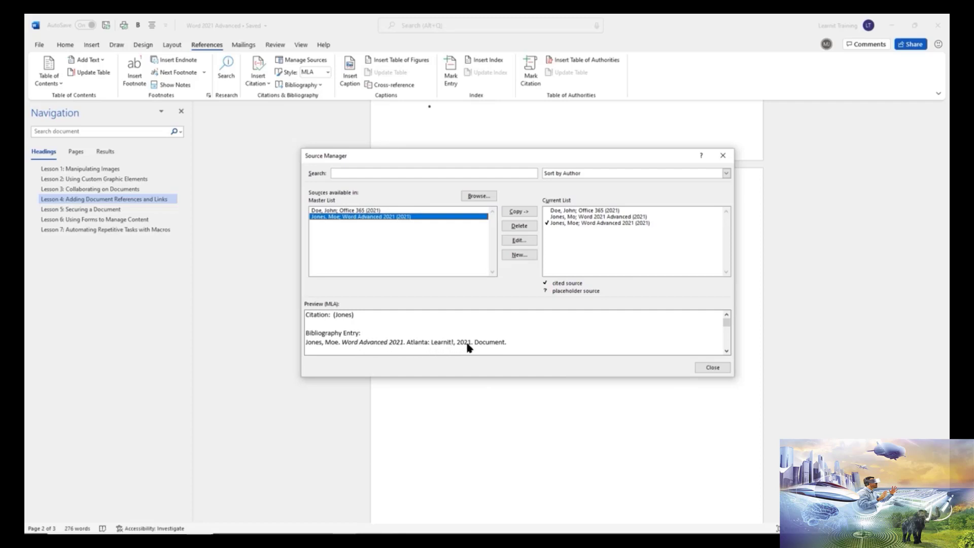
{"action": "left_click", "coordinate": [366, 210]}
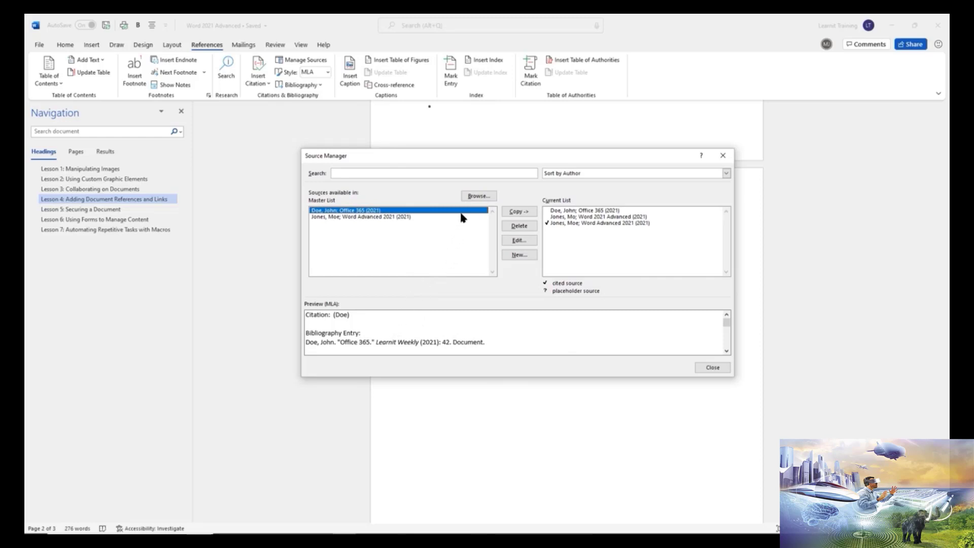
{"action": "left_click", "coordinate": [713, 368]}
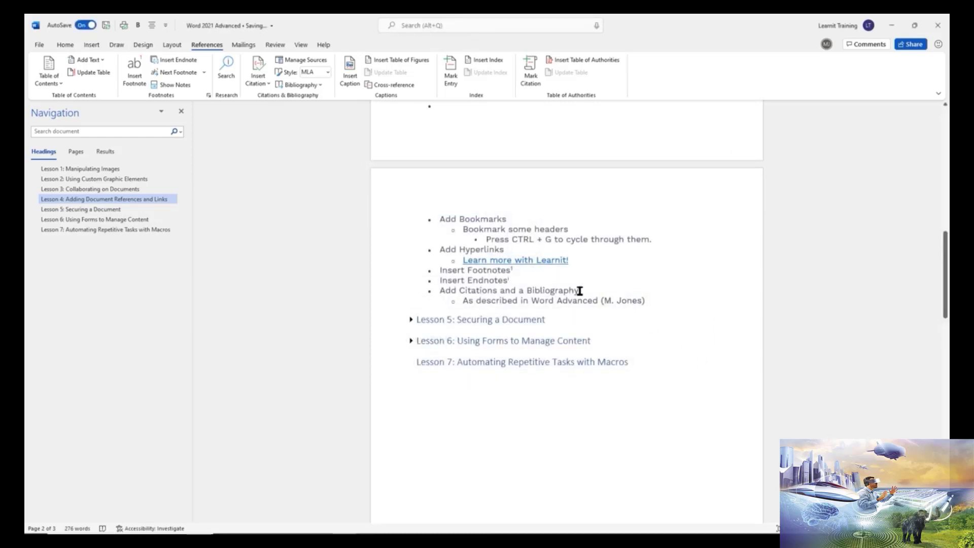
{"action": "left_click", "coordinate": [269, 85]}
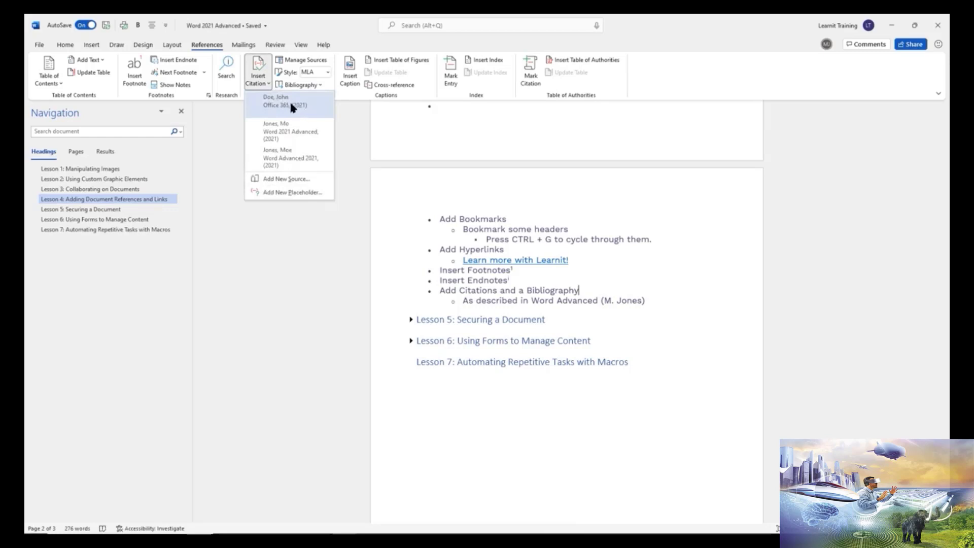
{"action": "left_click", "coordinate": [290, 104]}
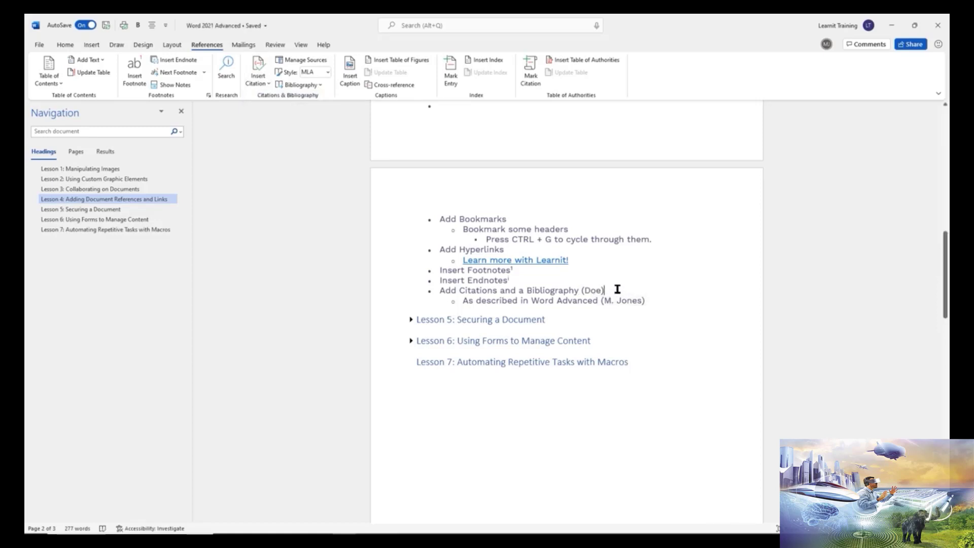
Insert the built-in Bibliography below the table of figures on the last page
{"action": "left_click", "coordinate": [321, 85]}
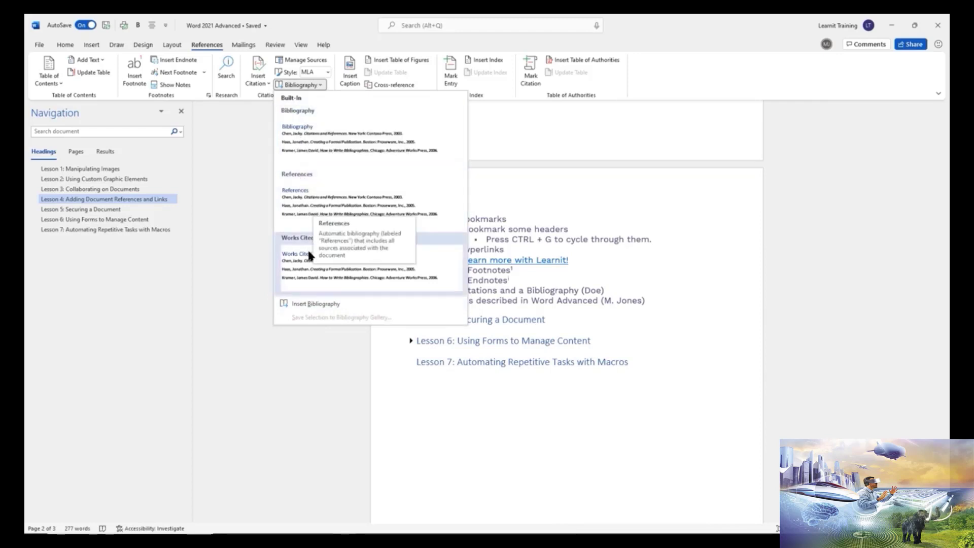
{"action": "left_click", "coordinate": [578, 383]}
{"action": "scroll", "coordinate": [578, 383], "scroll_direction": "down", "scroll_amount": 6}
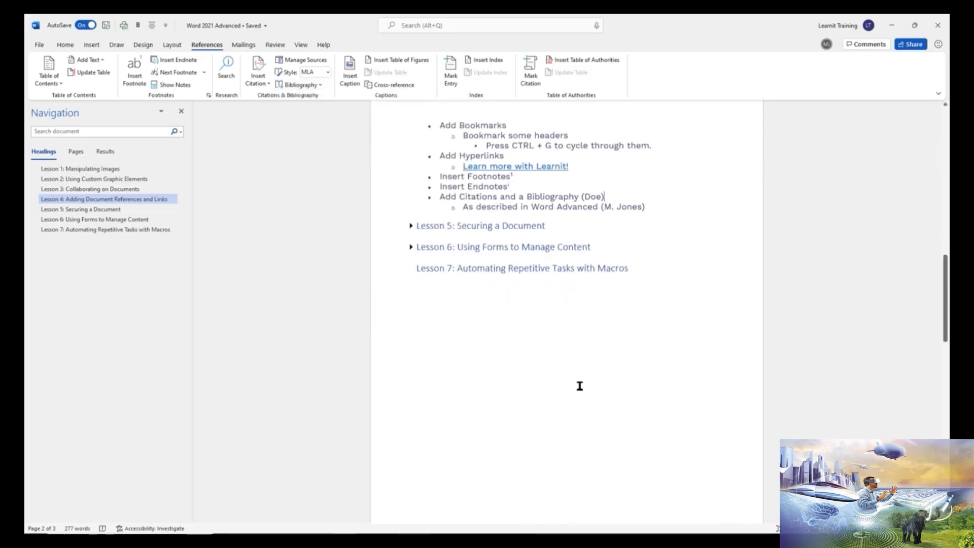
{"action": "scroll", "coordinate": [573, 378], "scroll_direction": "down", "scroll_amount": 2}
{"action": "left_click", "coordinate": [458, 365]}
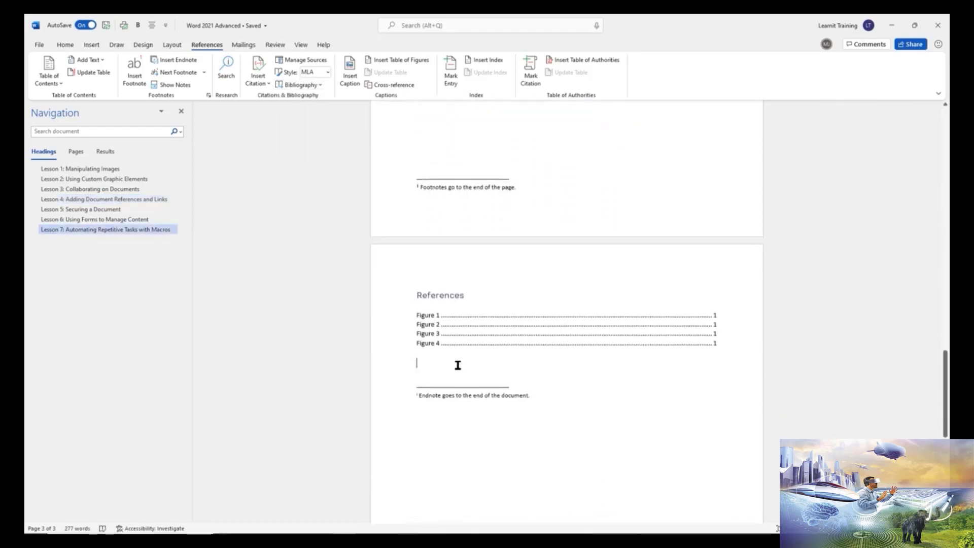
{"action": "left_click", "coordinate": [312, 89]}
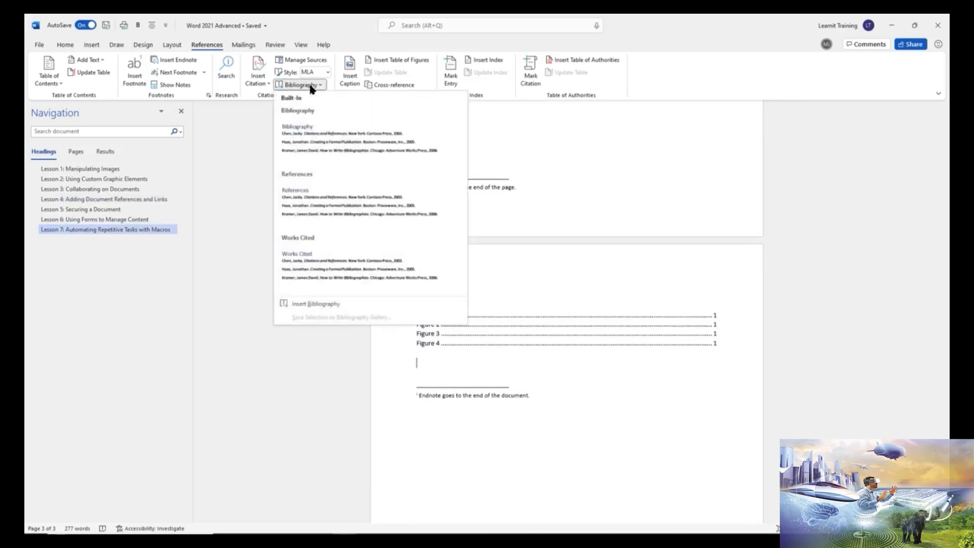
{"action": "left_click", "coordinate": [336, 142]}
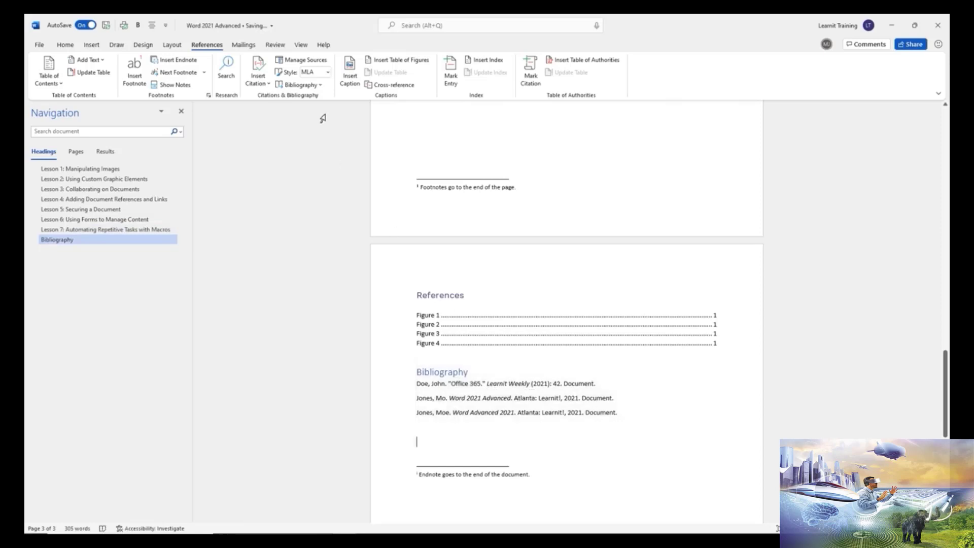
{"action": "left_click", "coordinate": [530, 436]}
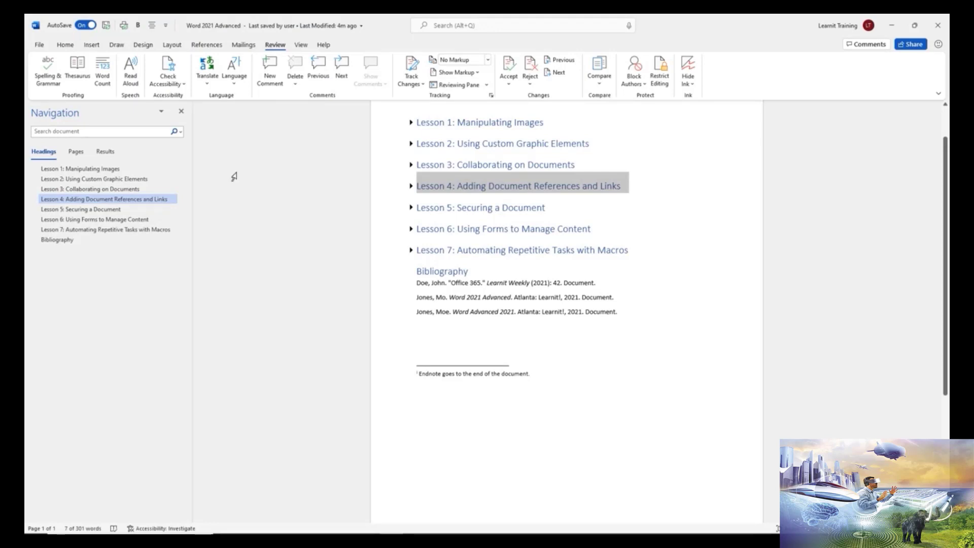
Expand the "Lesson 5: Securing a Document" section and open the document's Info page
{"action": "left_click", "coordinate": [410, 208]}
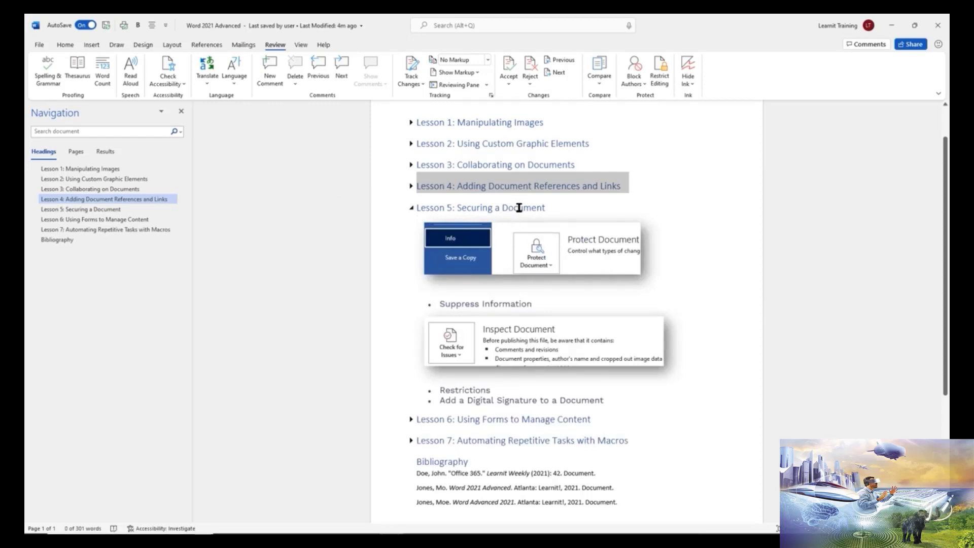
{"action": "left_click", "coordinate": [576, 250]}
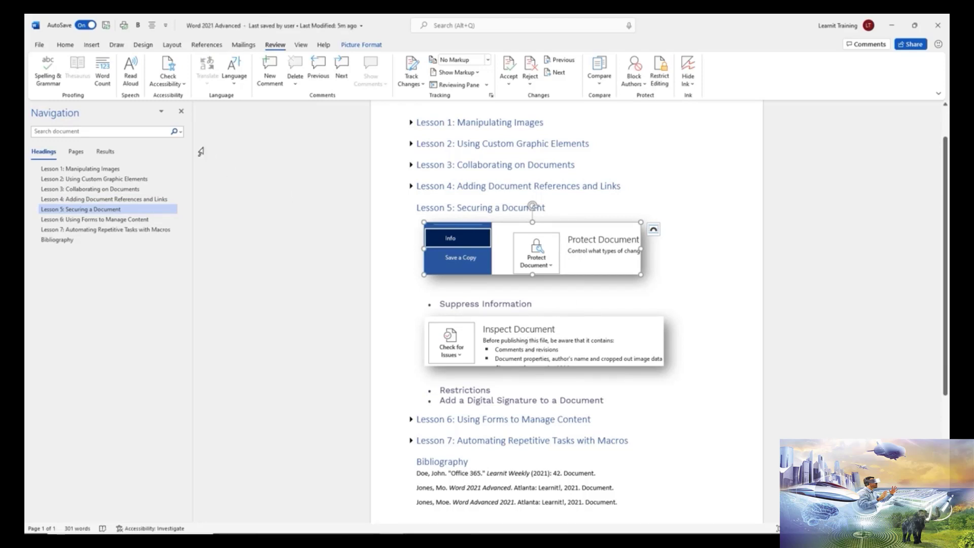
{"action": "left_click", "coordinate": [39, 46]}
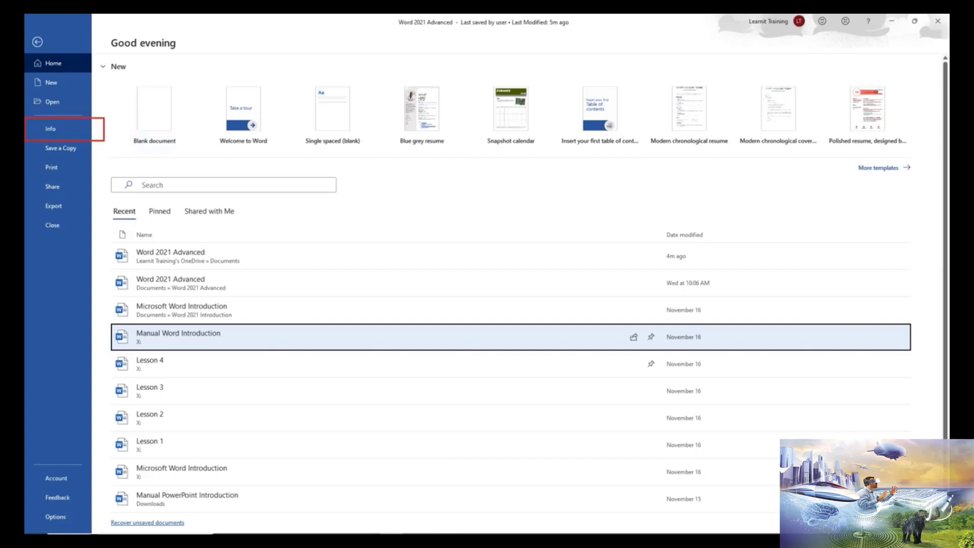
{"action": "left_click", "coordinate": [55, 130]}
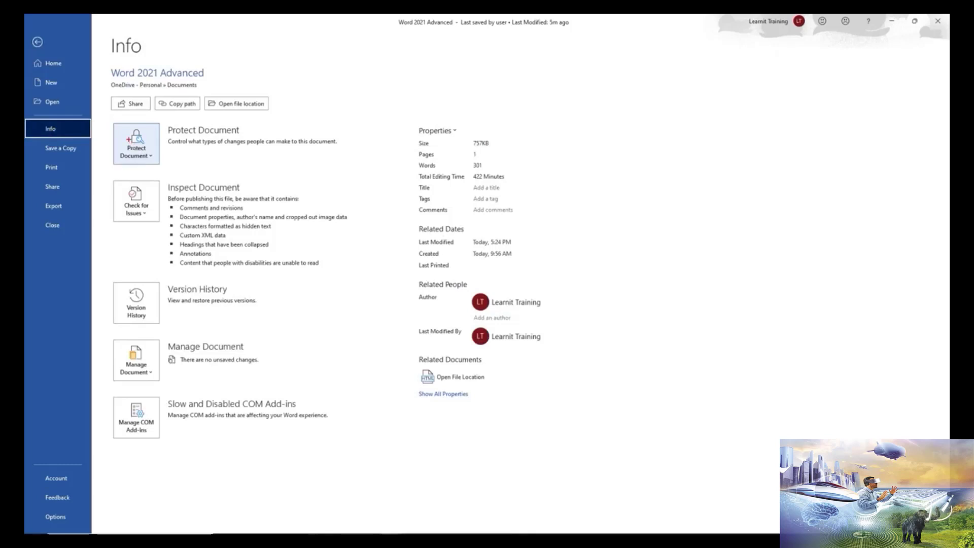
{"action": "left_click_drag", "start_coordinate": [110, 120], "coordinate": [330, 165]}
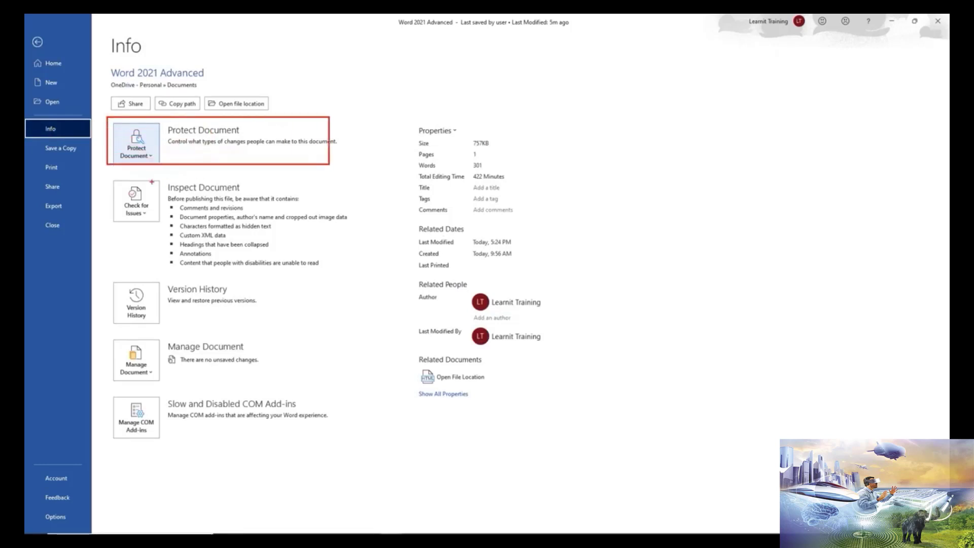
{"action": "left_click_drag", "start_coordinate": [101, 170], "coordinate": [358, 272]}
{"action": "left_click_drag", "start_coordinate": [412, 115], "coordinate": [559, 366]}
{"action": "left_click_drag", "start_coordinate": [412, 385], "coordinate": [490, 408]}
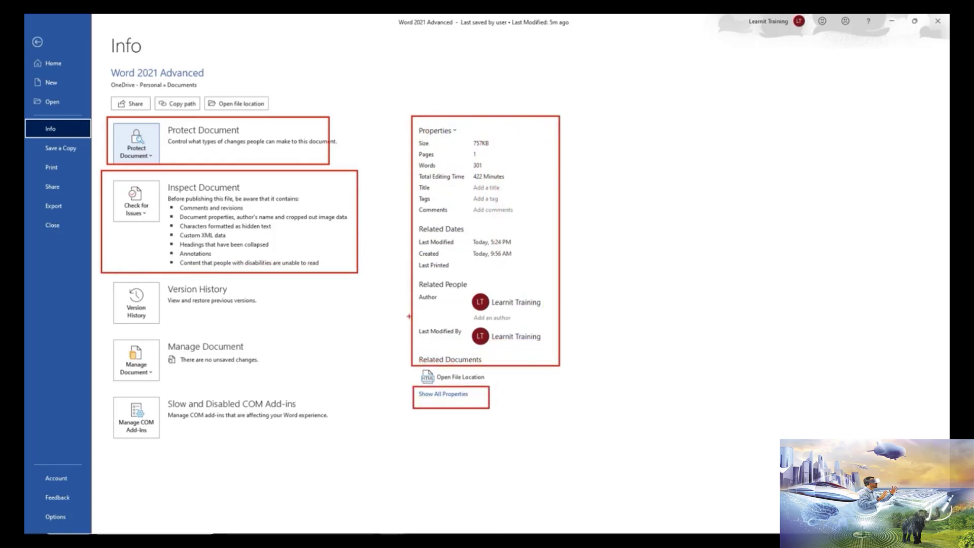
{"action": "key", "text": "Escape"}
View the document protection options and the password encryption dialog without setting a password
{"action": "left_click", "coordinate": [152, 159]}
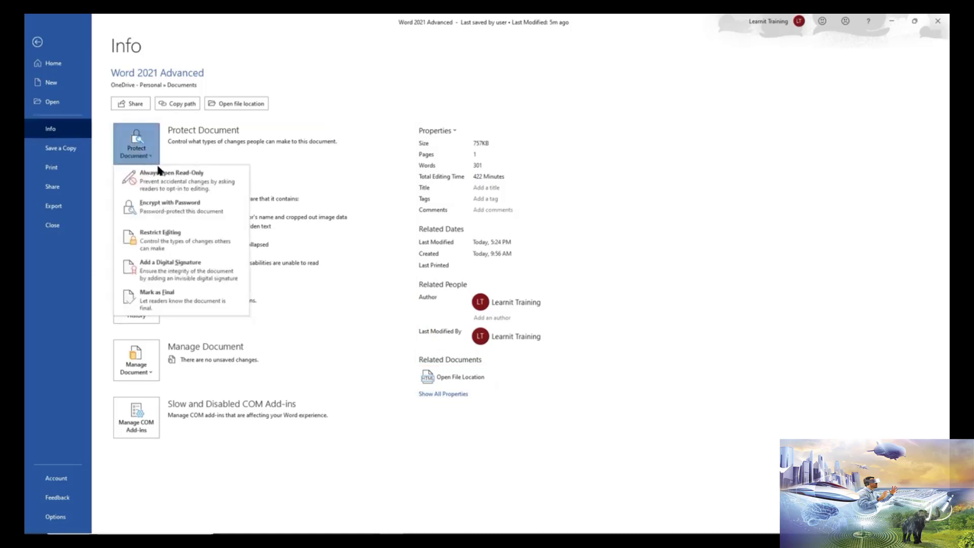
{"action": "left_click", "coordinate": [187, 216]}
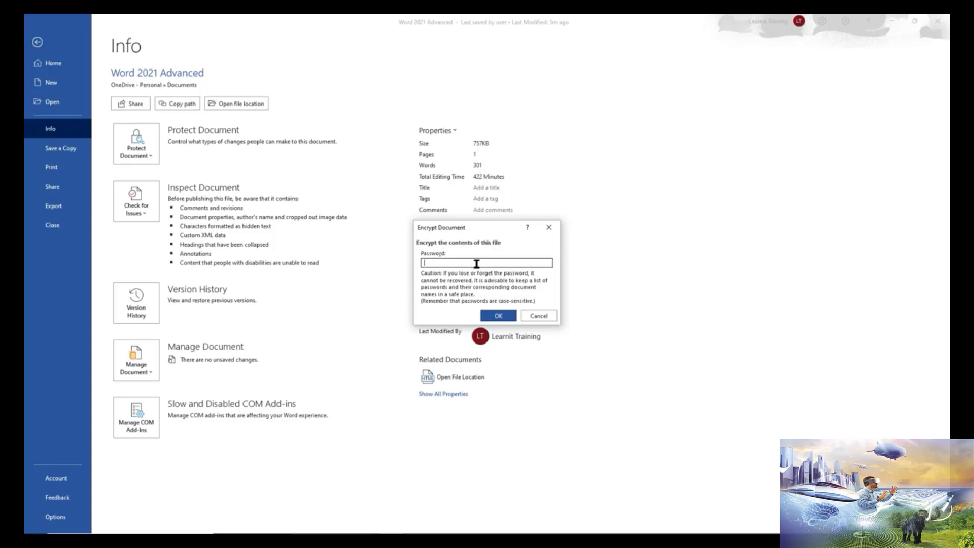
{"action": "left_click", "coordinate": [541, 316]}
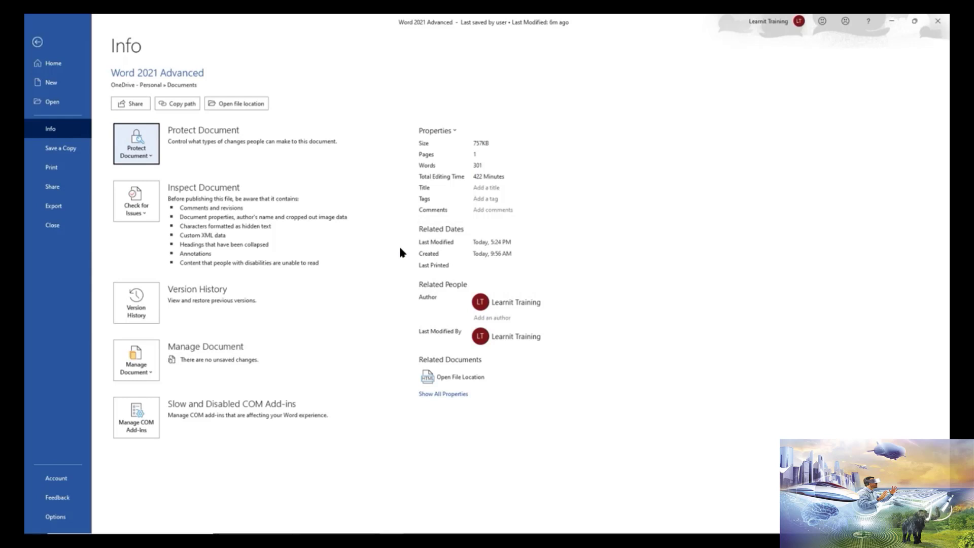
Turn on editing restrictions for the document with No changes (Read only), and view the other editing types
{"action": "left_click", "coordinate": [151, 159]}
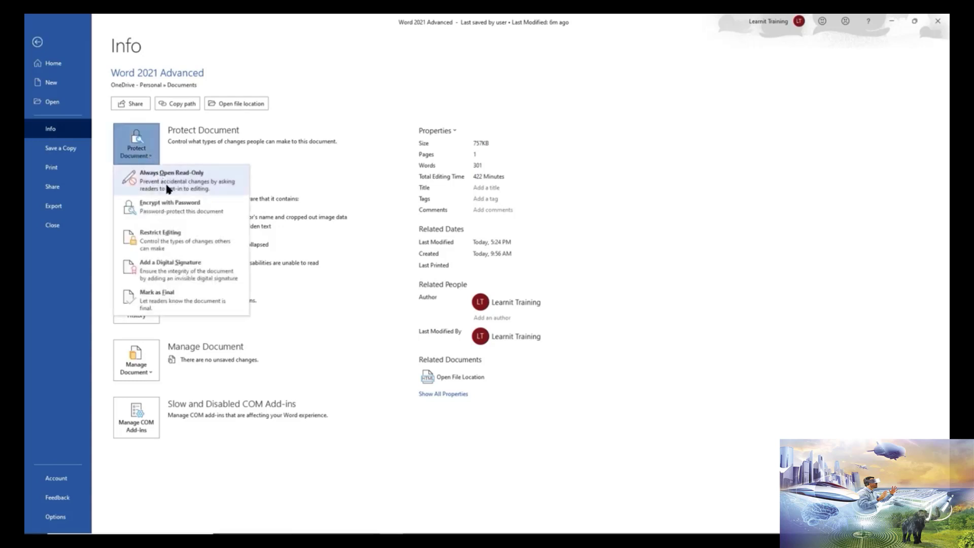
{"action": "left_click", "coordinate": [181, 246]}
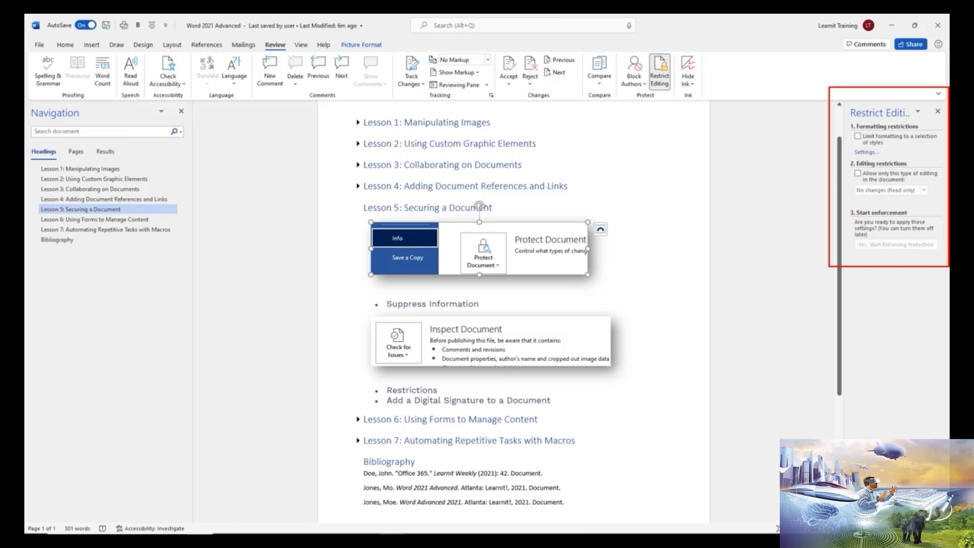
{"action": "left_click", "coordinate": [857, 175]}
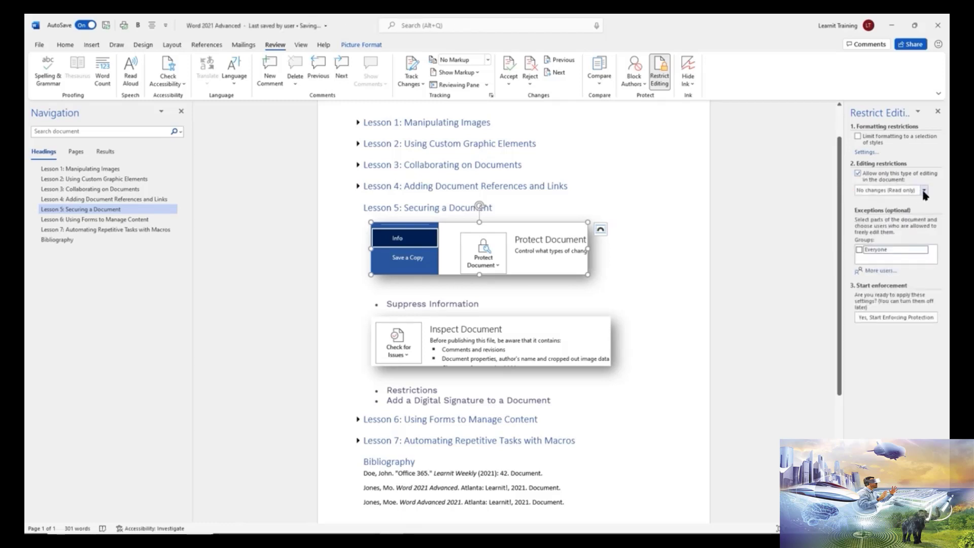
{"action": "left_click", "coordinate": [924, 191]}
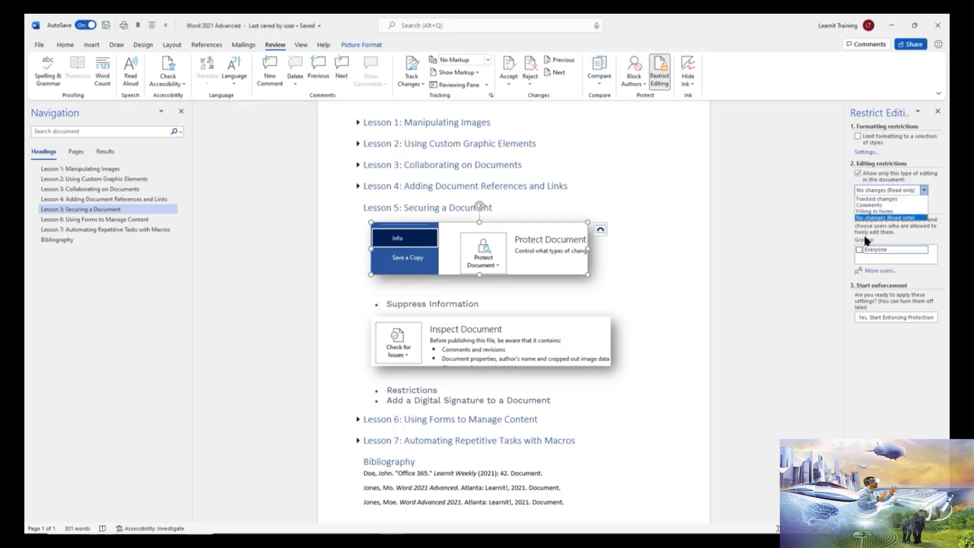
View the region and permission options for the Everyone group in the editing exceptions without choosing one
{"action": "left_click", "coordinate": [923, 250]}
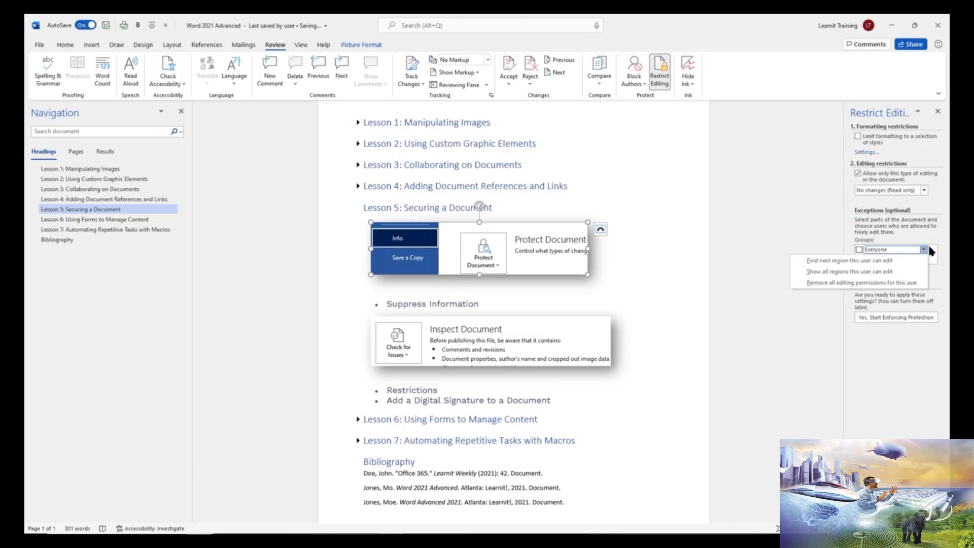
{"action": "left_click", "coordinate": [850, 210]}
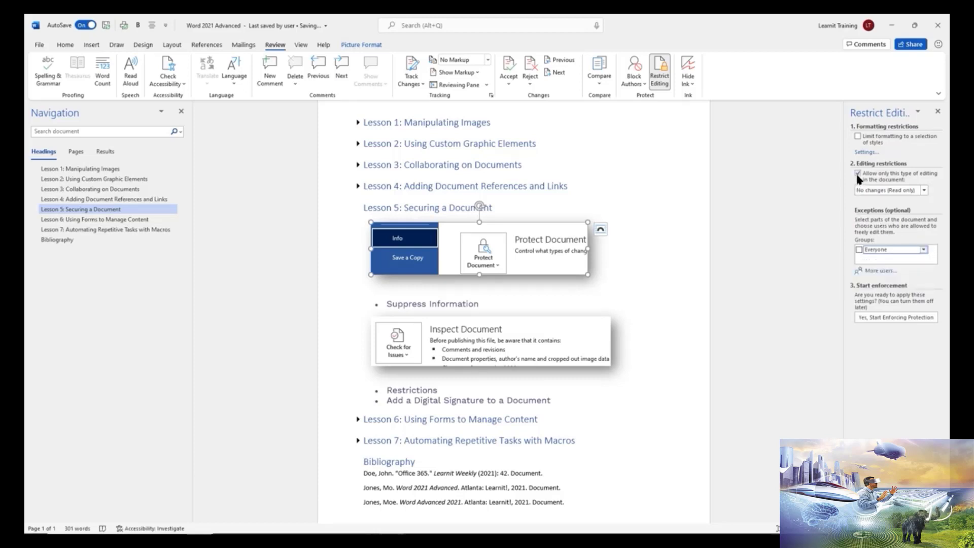
{"action": "left_click", "coordinate": [923, 250]}
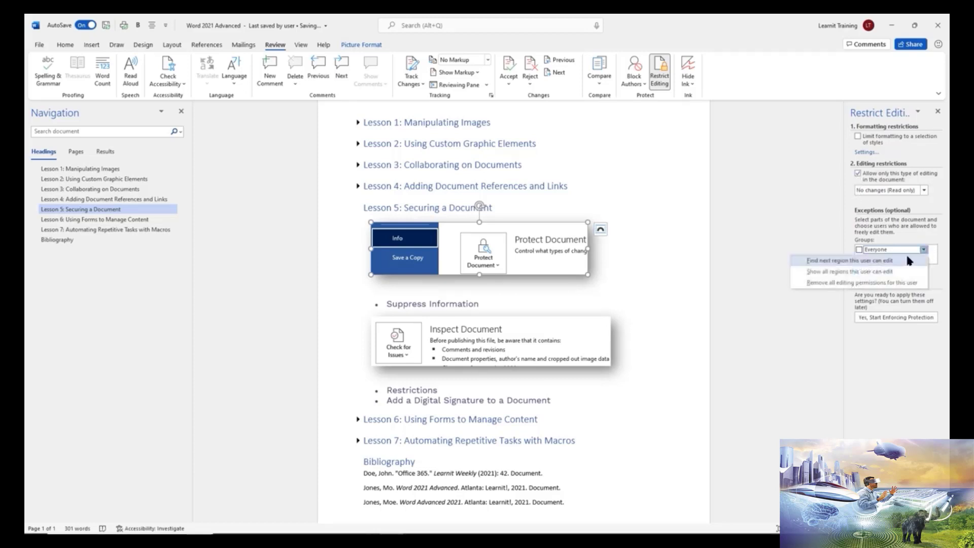
{"action": "left_click", "coordinate": [859, 215]}
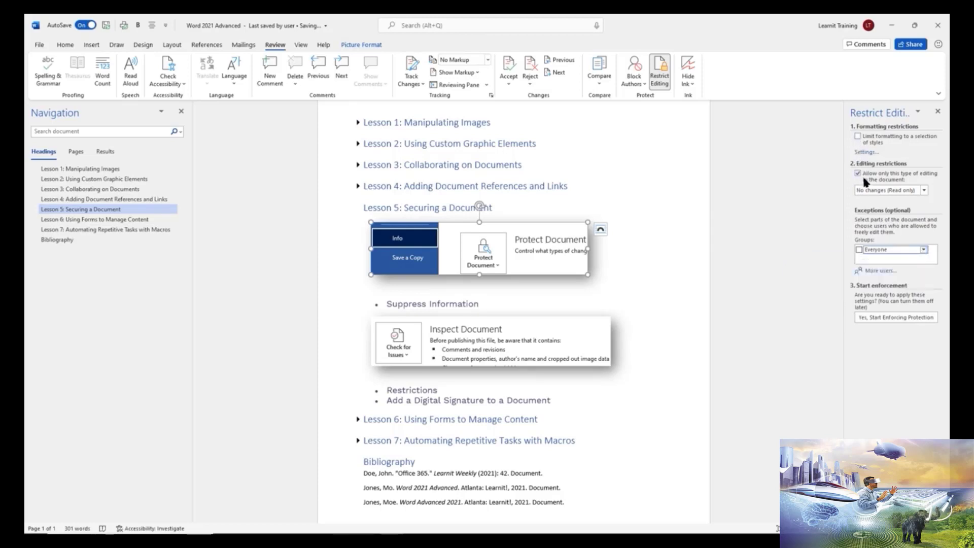
Turn off the editing restriction, limit formatting to a selection of styles, and view the allowed styles and formatting options without changing them
{"action": "left_click", "coordinate": [862, 174]}
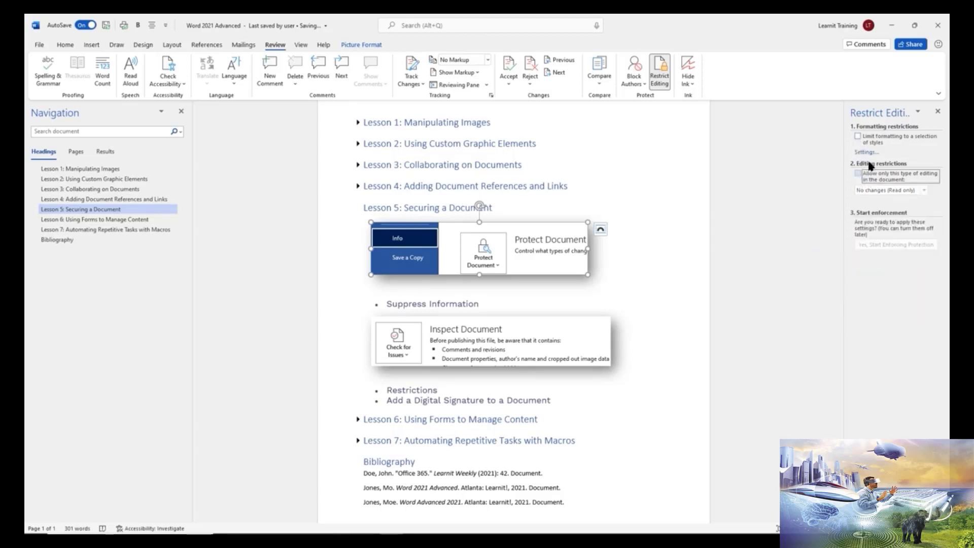
{"action": "left_click", "coordinate": [859, 137]}
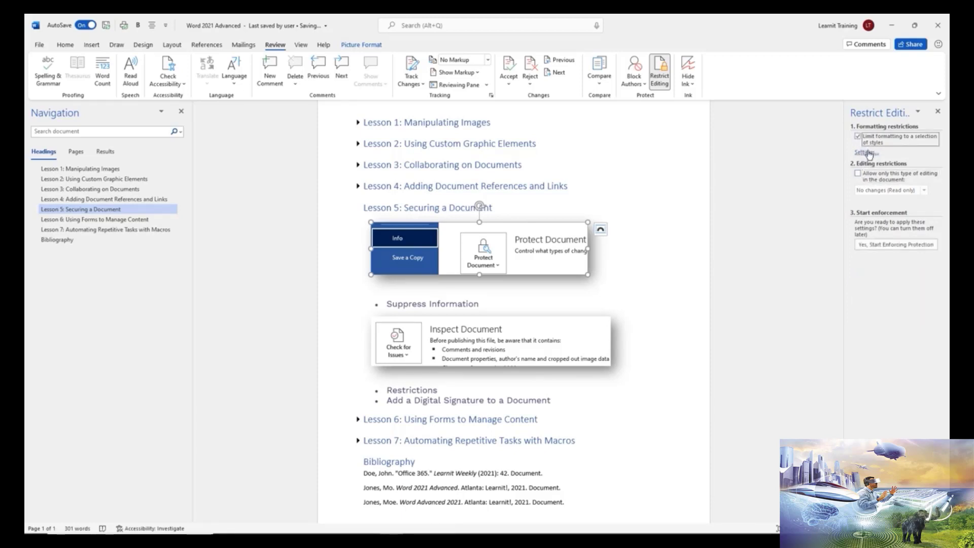
{"action": "left_click", "coordinate": [868, 152]}
{"action": "left_click_drag", "start_coordinate": [531, 177], "coordinate": [788, 152]}
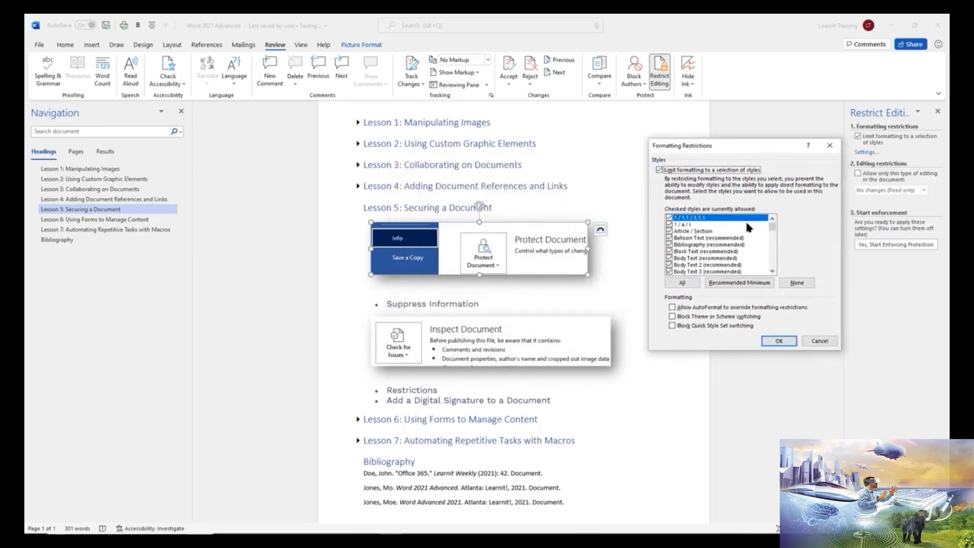
{"action": "scroll", "coordinate": [747, 227], "scroll_direction": "down", "scroll_amount": 7}
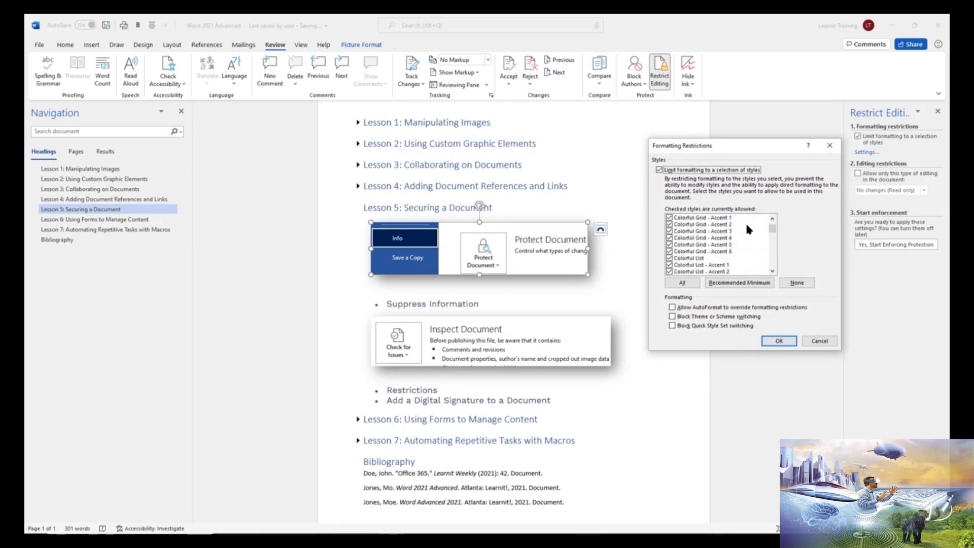
{"action": "scroll", "coordinate": [746, 225], "scroll_direction": "down", "scroll_amount": 8}
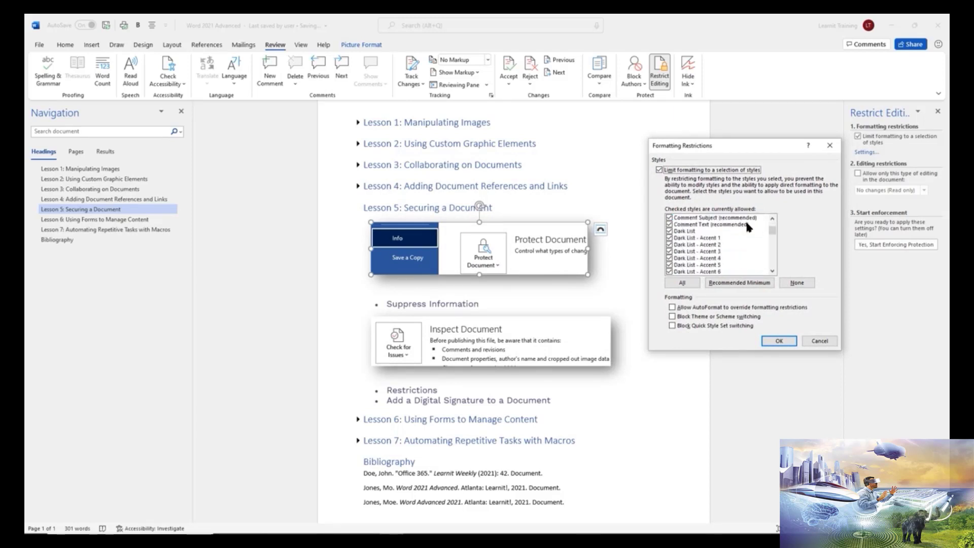
{"action": "scroll", "coordinate": [744, 218], "scroll_direction": "down", "scroll_amount": 10}
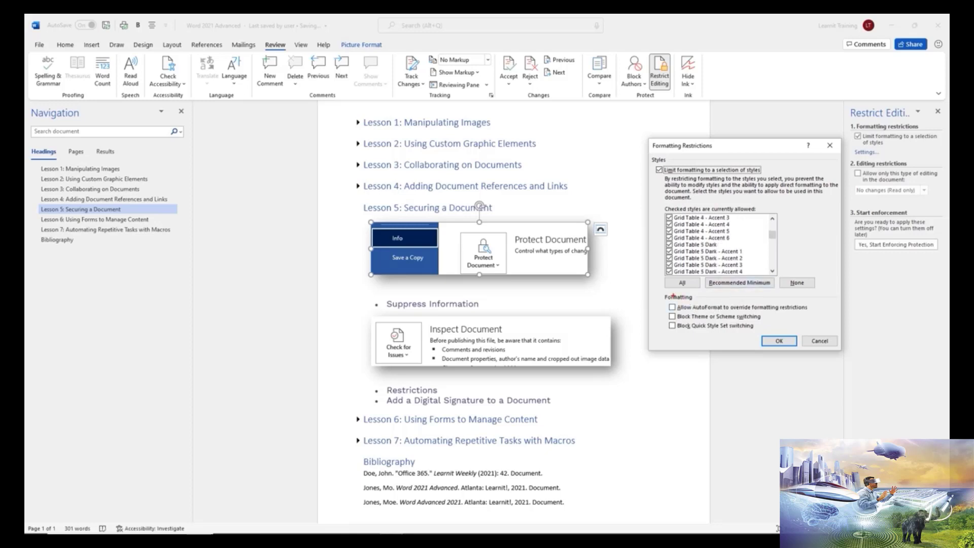
{"action": "mouse_move", "coordinate": [661, 289]}
{"action": "left_mouse_down"}
{"action": "mouse_move", "coordinate": [691, 309]}
{"action": "mouse_move", "coordinate": [835, 342]}
{"action": "left_mouse_up"}
{"action": "left_click", "coordinate": [820, 341]}
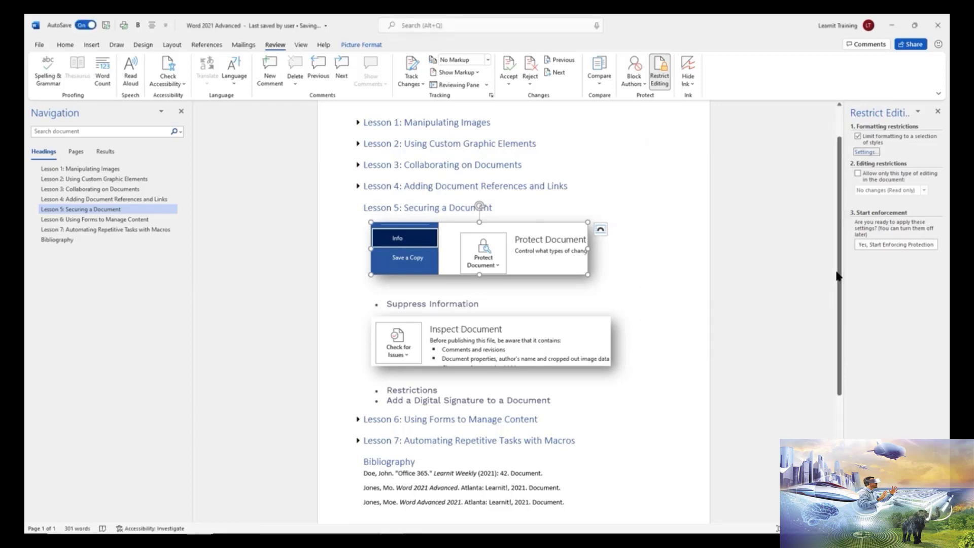
Remove the limit on formatting to a selection of styles and close the editing restriction settings
{"action": "left_click", "coordinate": [858, 137]}
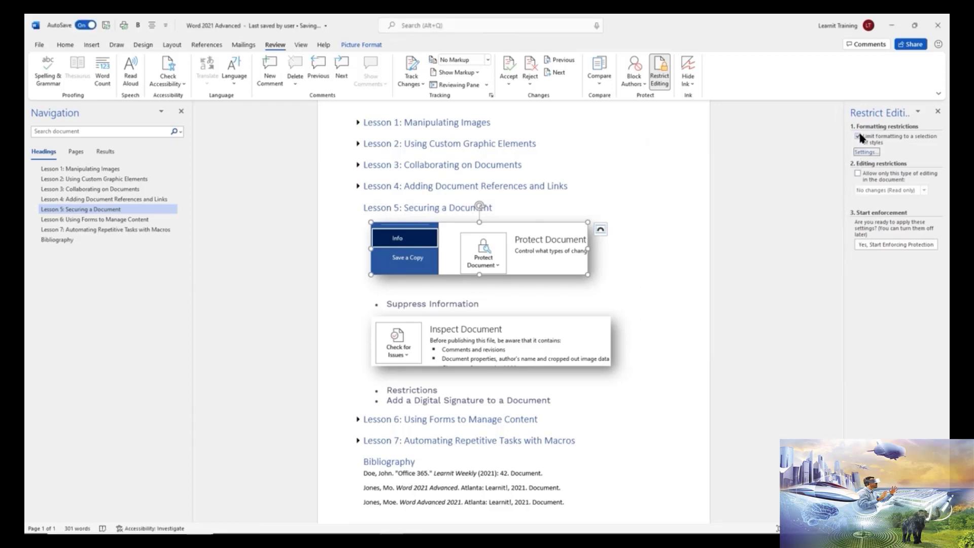
{"action": "left_click", "coordinate": [858, 137]}
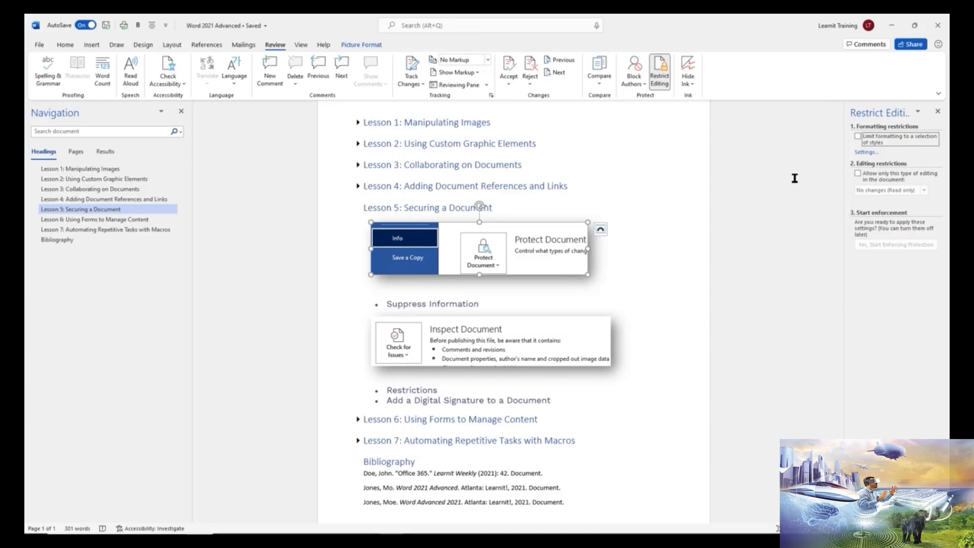
{"action": "left_click", "coordinate": [938, 113]}
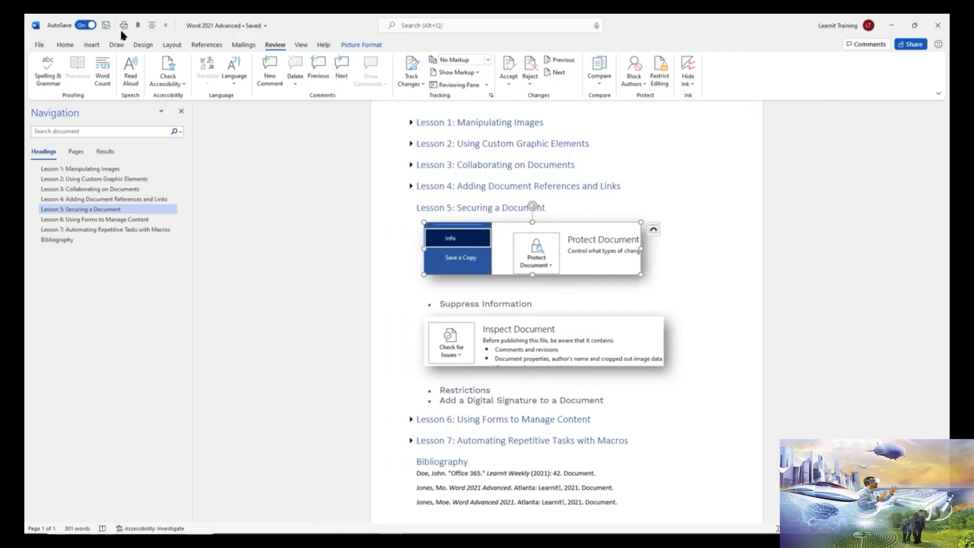
Try to add a digital signature to the document, declining to get a digital ID from a Microsoft Partner
{"action": "left_click", "coordinate": [38, 46]}
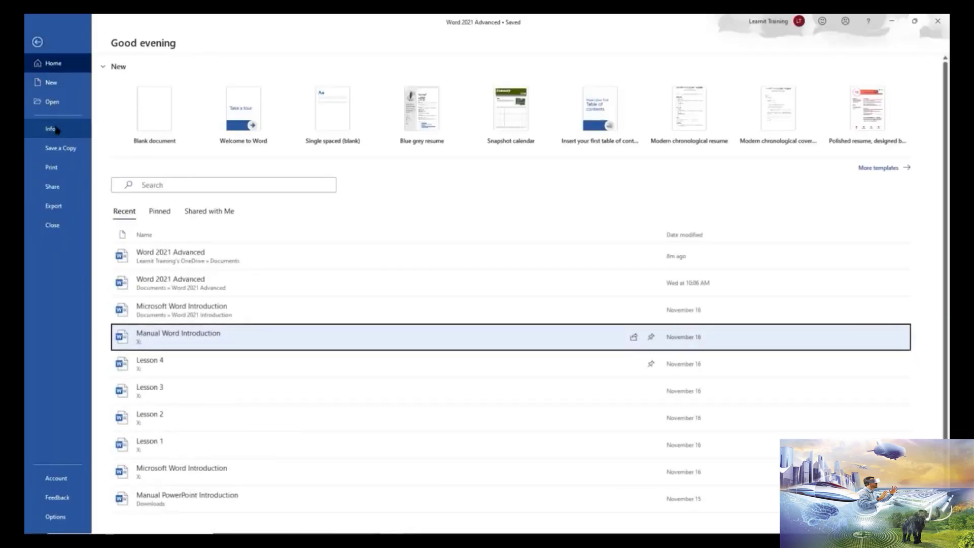
{"action": "left_click", "coordinate": [51, 129]}
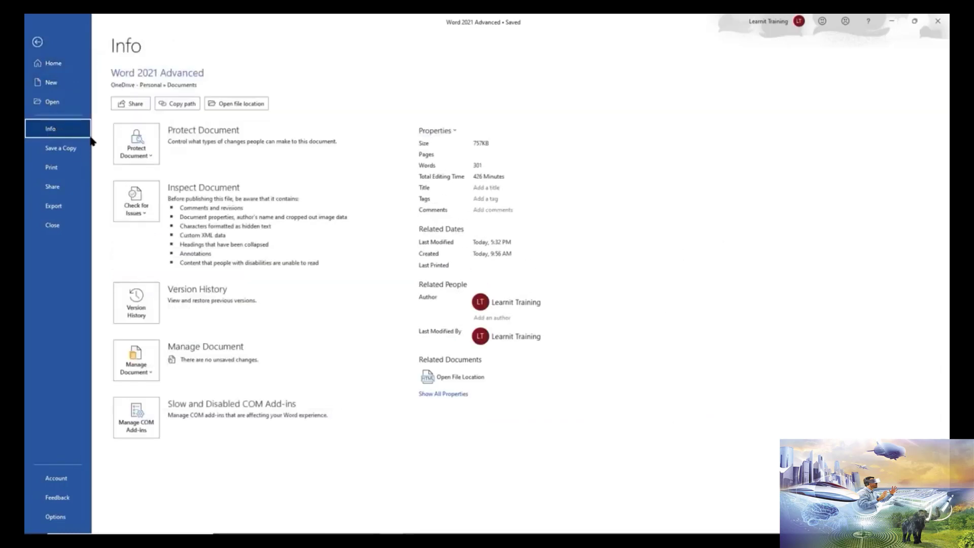
{"action": "left_click", "coordinate": [151, 159]}
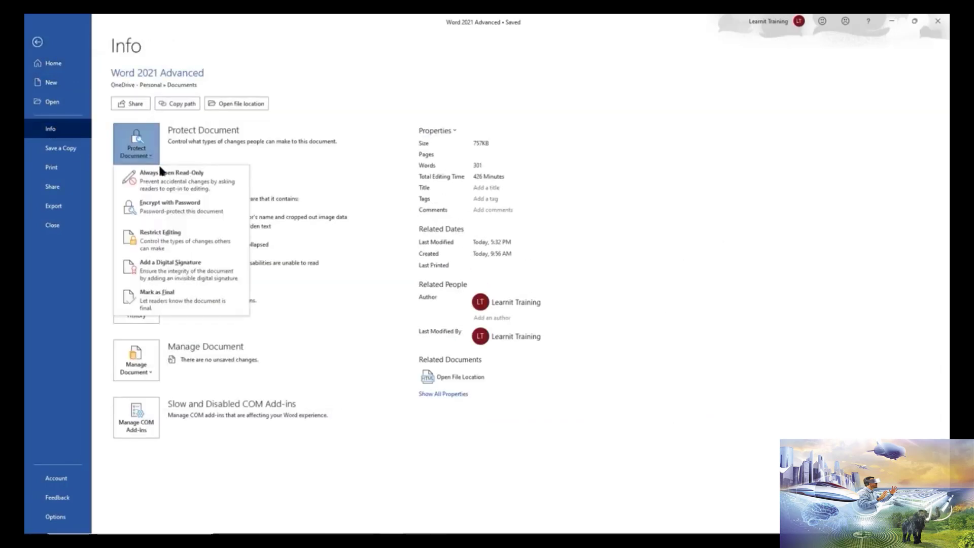
{"action": "left_click", "coordinate": [176, 274]}
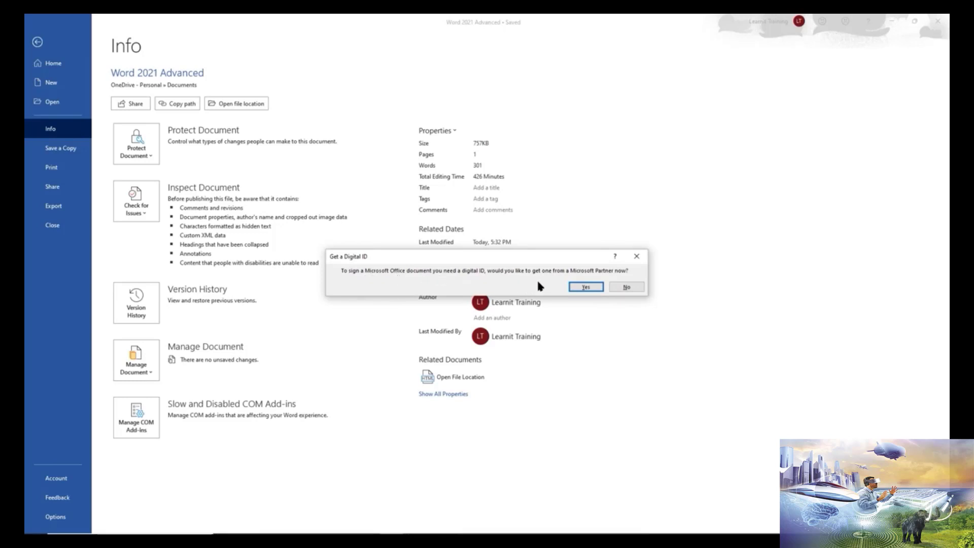
{"action": "left_click", "coordinate": [629, 291]}
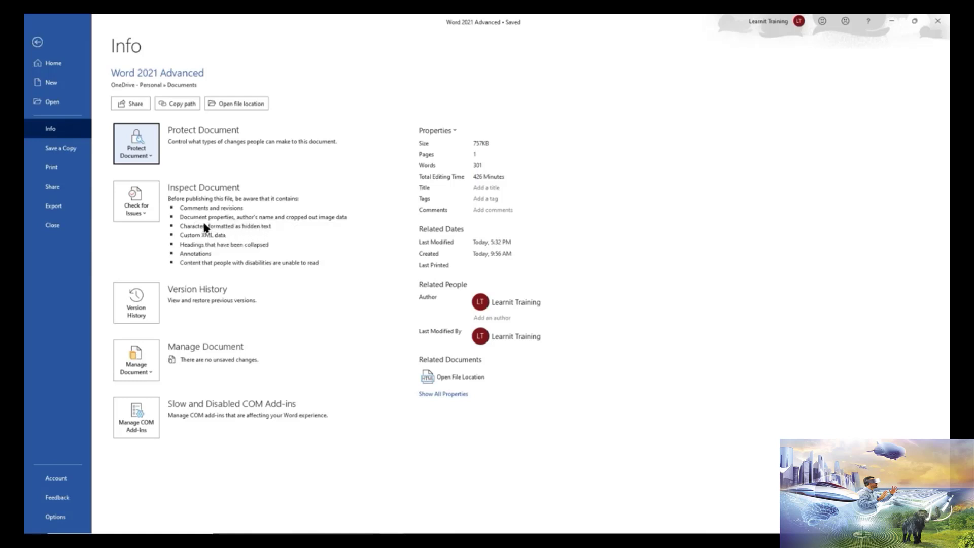
Examine the document's inspection issues and author details on the Info page, and show all document properties
{"action": "mouse_move", "coordinate": [205, 227]}
{"action": "mouse_move", "coordinate": [175, 212]}
{"action": "left_mouse_down"}
{"action": "mouse_move", "coordinate": [250, 225]}
{"action": "mouse_move", "coordinate": [363, 221]}
{"action": "left_mouse_up"}
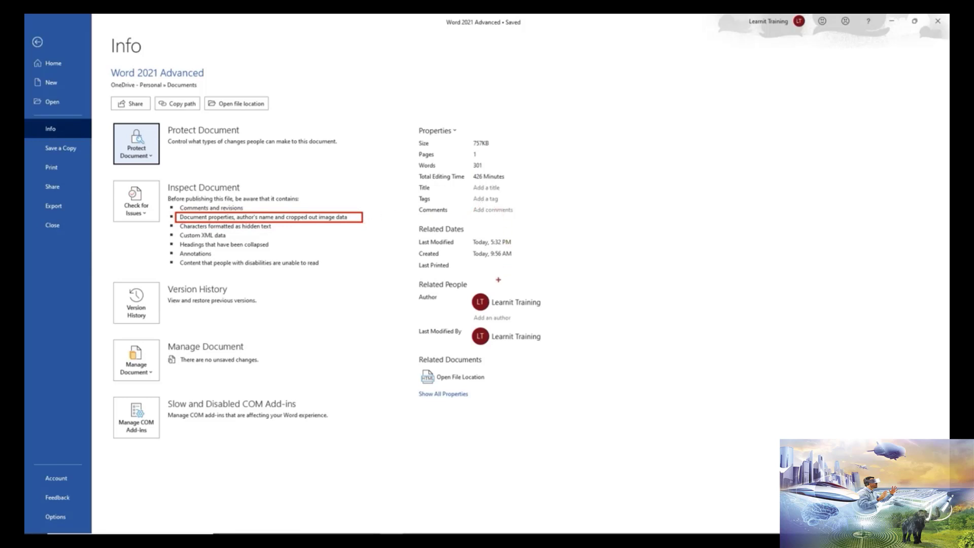
{"action": "mouse_move", "coordinate": [412, 287]}
{"action": "left_mouse_down"}
{"action": "mouse_move", "coordinate": [571, 321]}
{"action": "mouse_move", "coordinate": [574, 306]}
{"action": "left_mouse_up"}
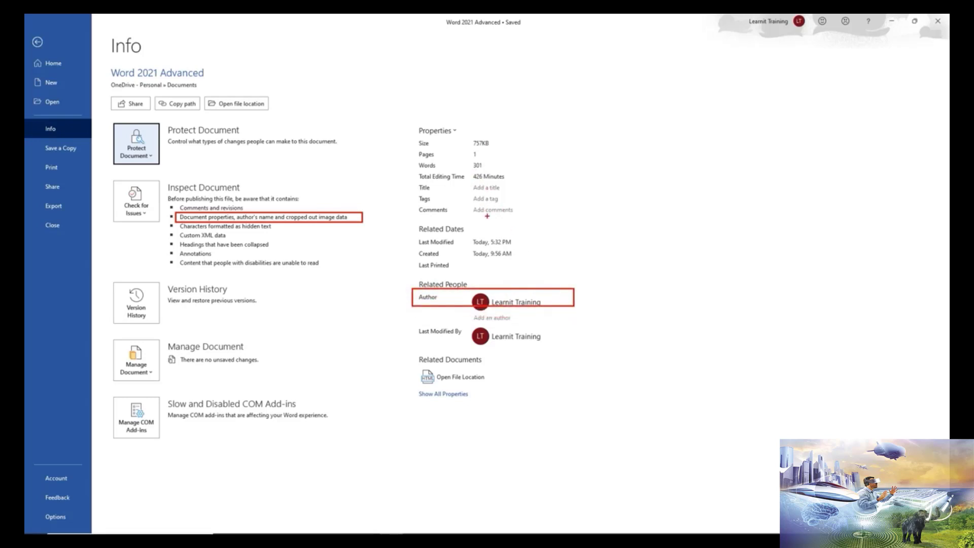
{"action": "key", "text": "Escape"}
{"action": "left_click", "coordinate": [442, 393]}
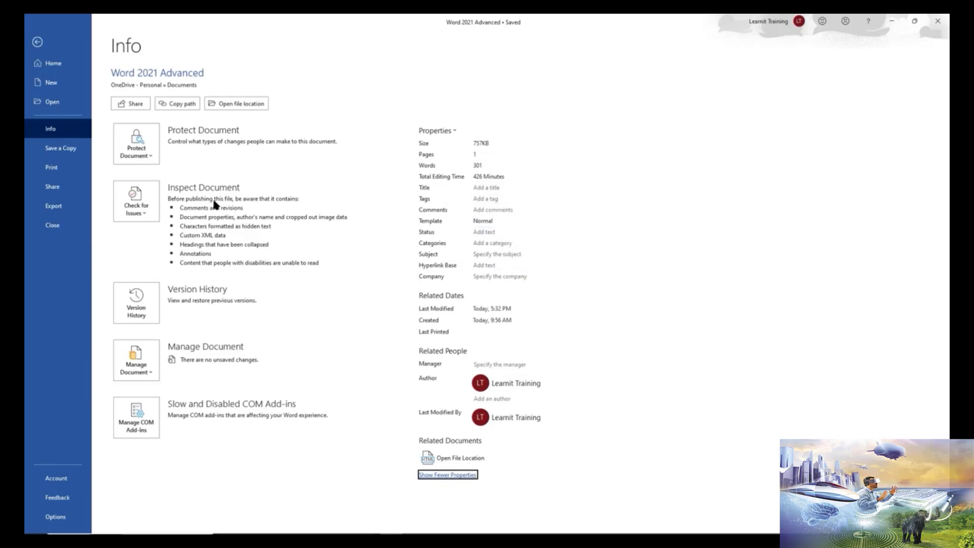
Inspect the document for hidden properties and personal information, keeping the preselected content checks
{"action": "left_click", "coordinate": [145, 211]}
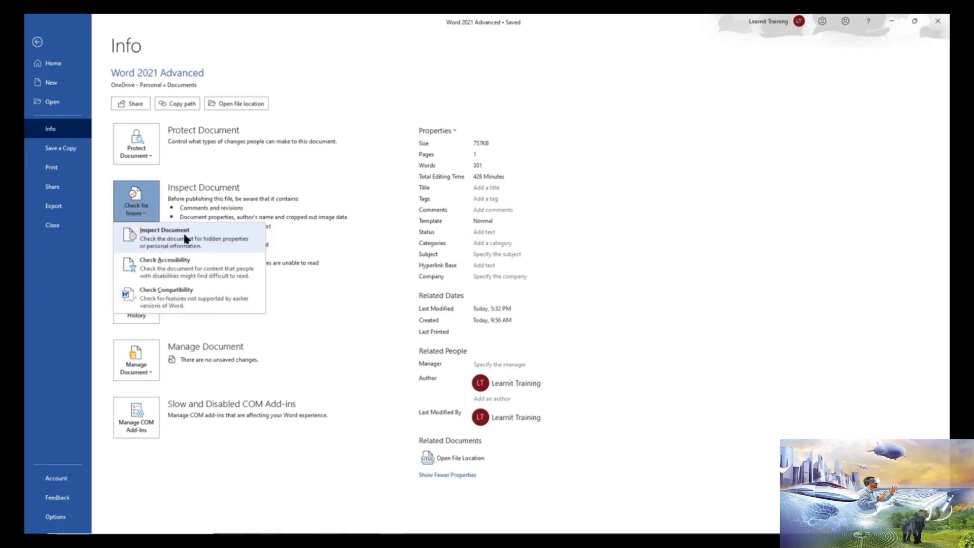
{"action": "left_click", "coordinate": [186, 238]}
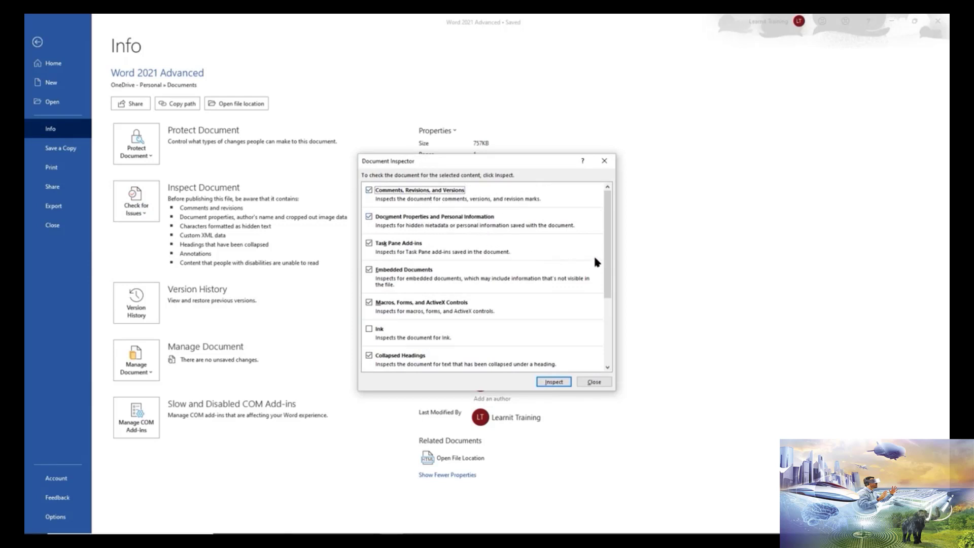
{"action": "left_click_drag", "start_coordinate": [606, 256], "coordinate": [611, 330]}
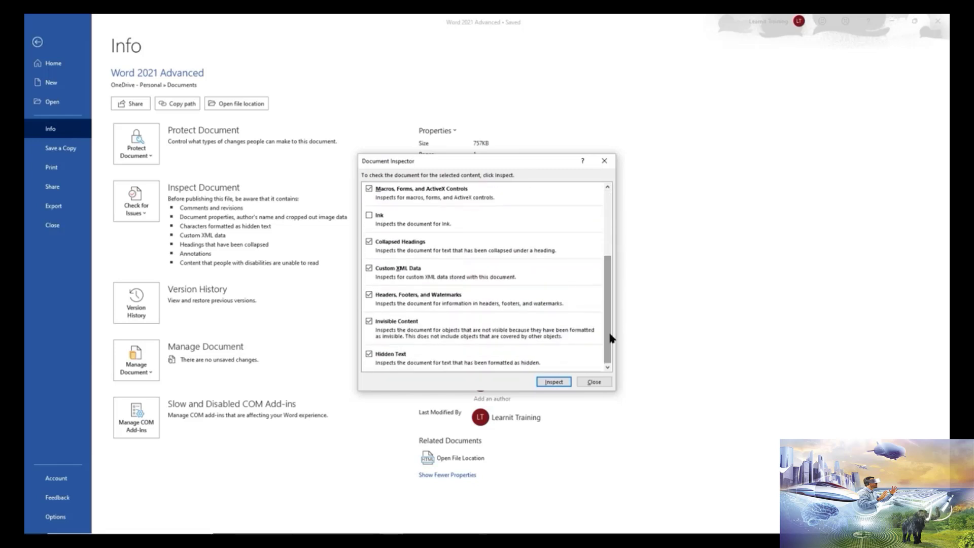
{"action": "left_click", "coordinate": [553, 383]}
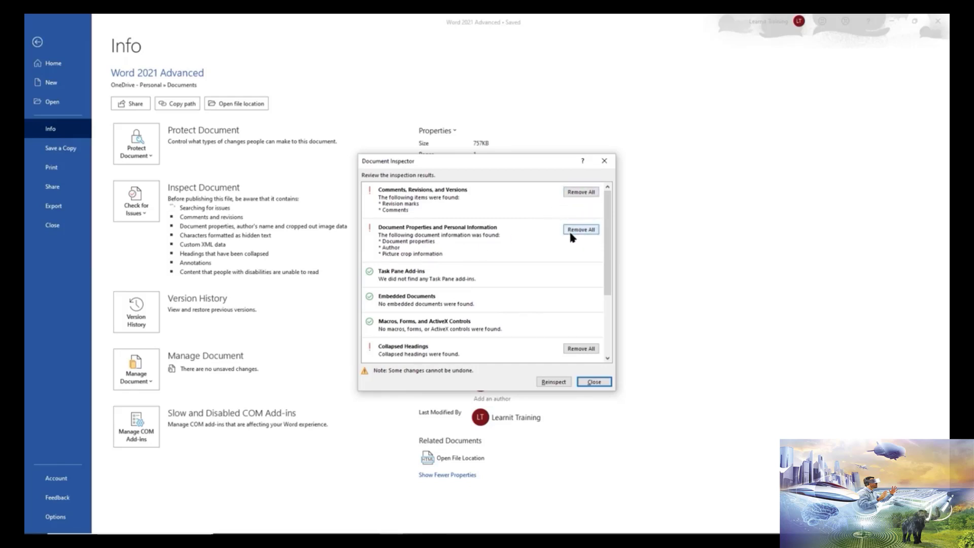
Remove all comments, revisions and versions found by the Document Inspector, review the remaining results, and return to the document
{"action": "left_click", "coordinate": [584, 193]}
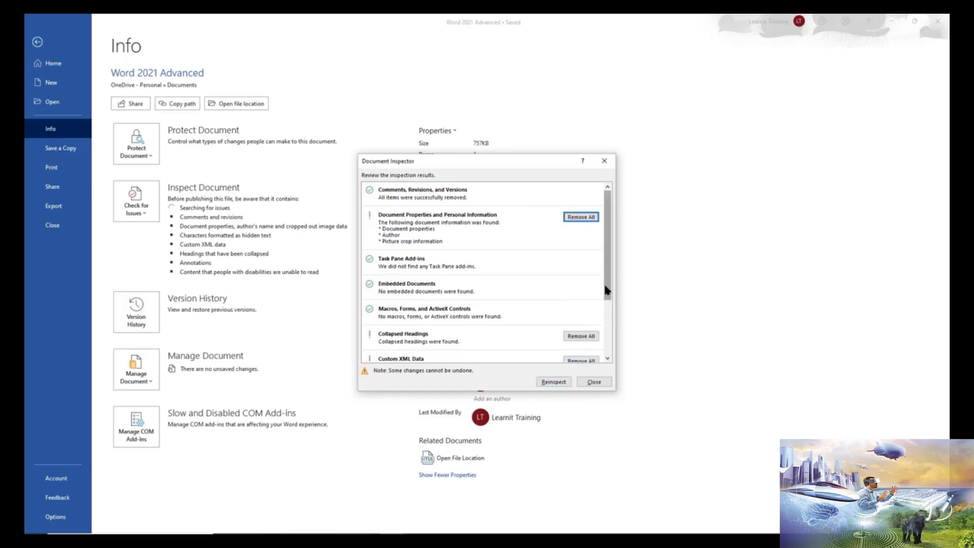
{"action": "left_click_drag", "start_coordinate": [607, 281], "coordinate": [614, 344]}
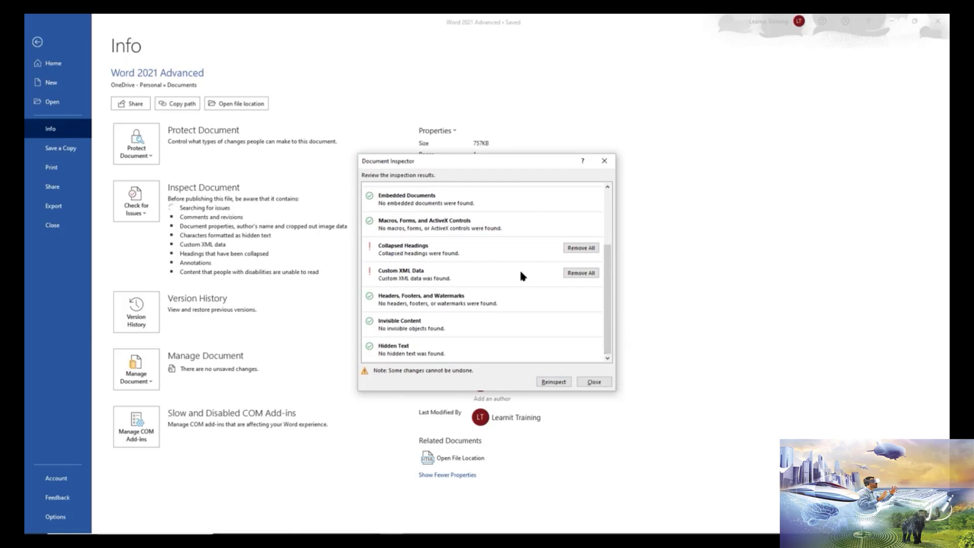
{"action": "left_click", "coordinate": [595, 384]}
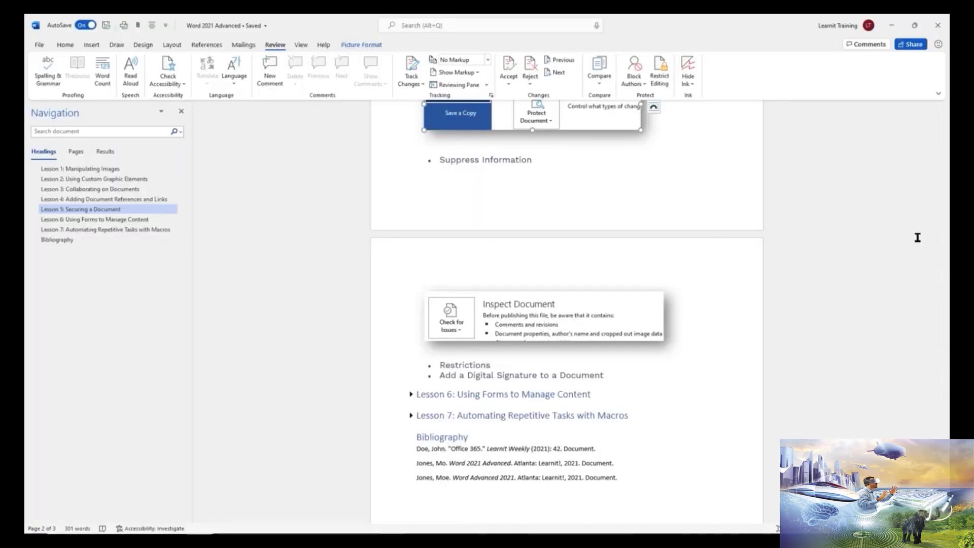
{"action": "scroll", "coordinate": [867, 272], "scroll_direction": "up", "scroll_amount": 2}
{"action": "scroll", "coordinate": [867, 271], "scroll_direction": "up", "scroll_amount": 1}
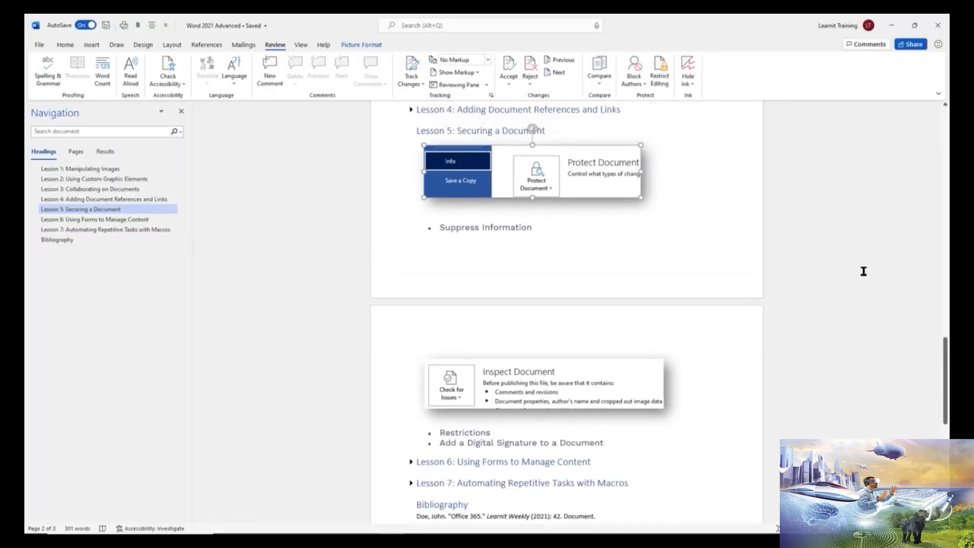
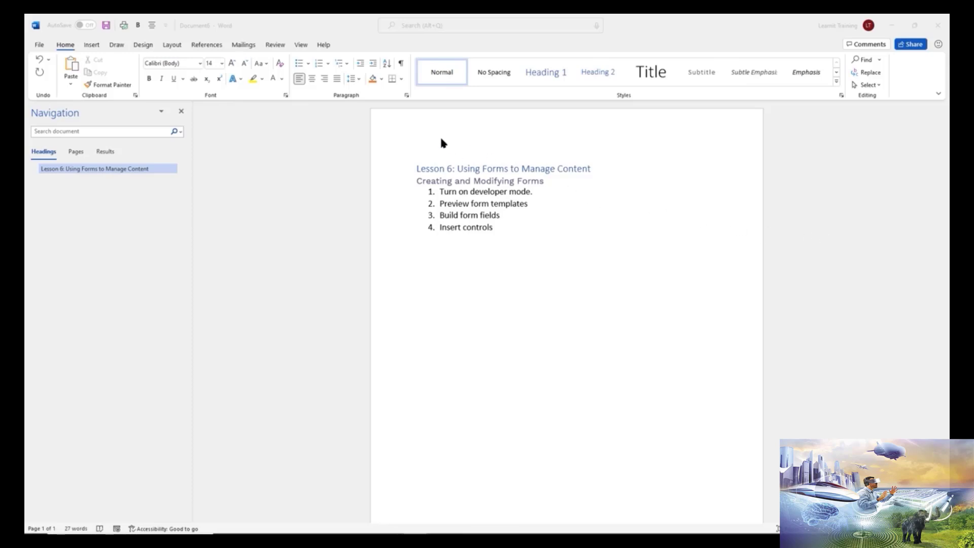
In the Lesson 6 document, customize the ribbon's main tabs to include Developer
{"action": "left_click", "coordinate": [354, 139]}
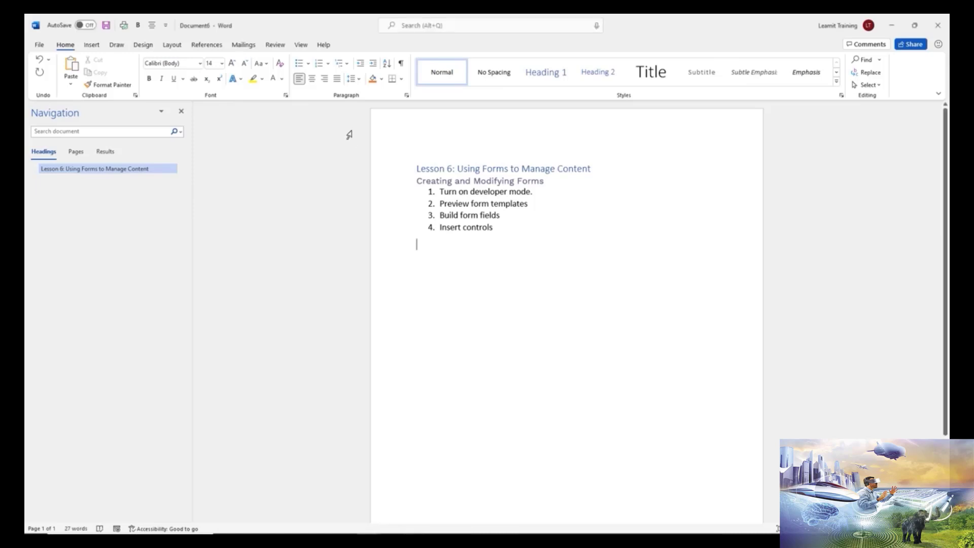
{"action": "right_click", "coordinate": [275, 47]}
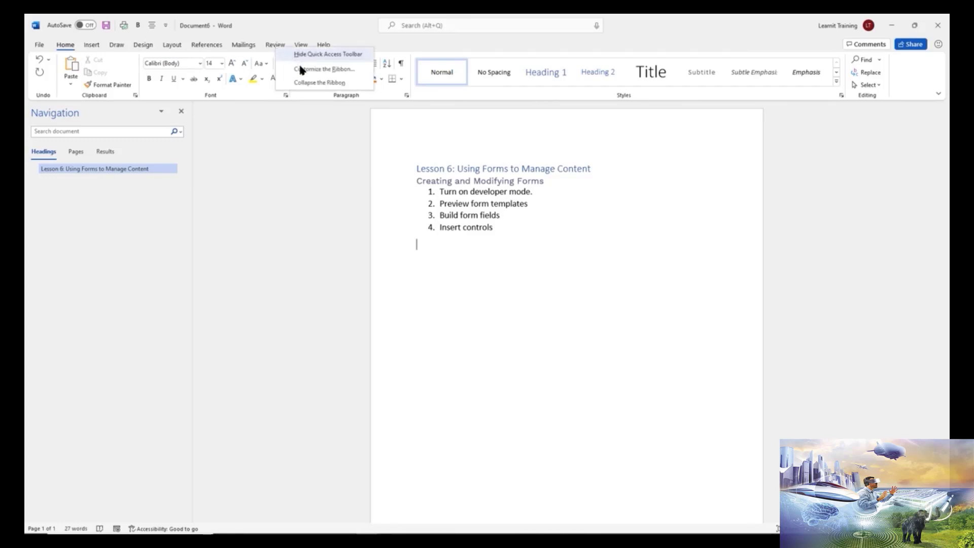
{"action": "left_click", "coordinate": [333, 70]}
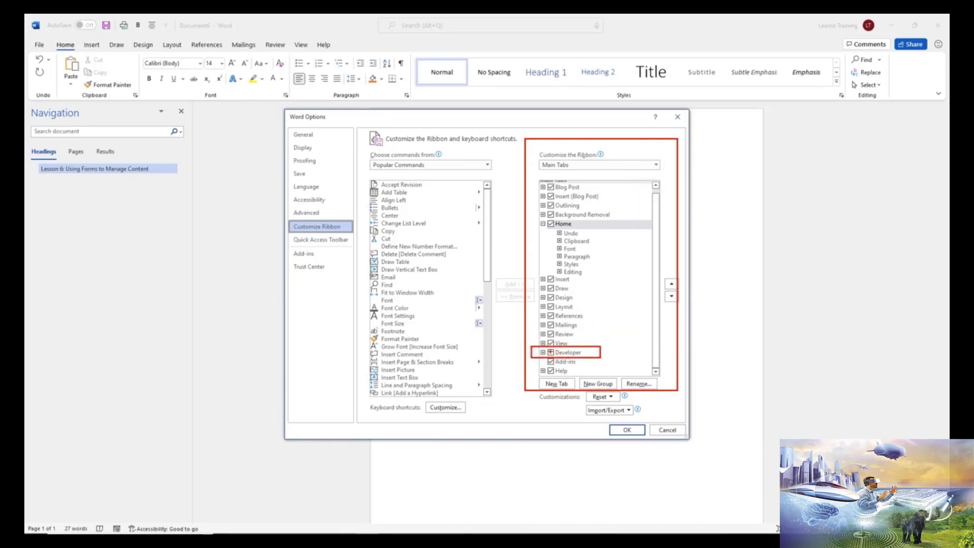
{"action": "left_click", "coordinate": [551, 353]}
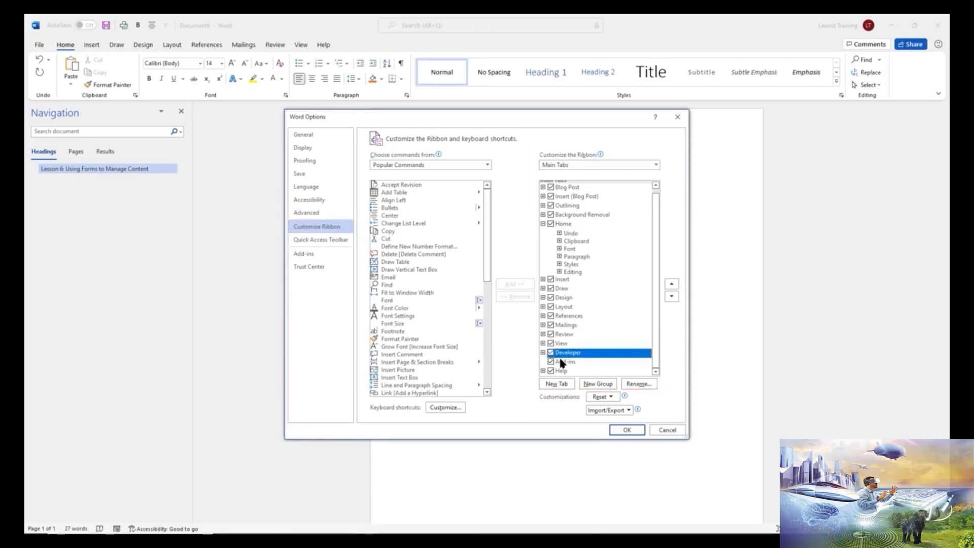
{"action": "left_click", "coordinate": [626, 430]}
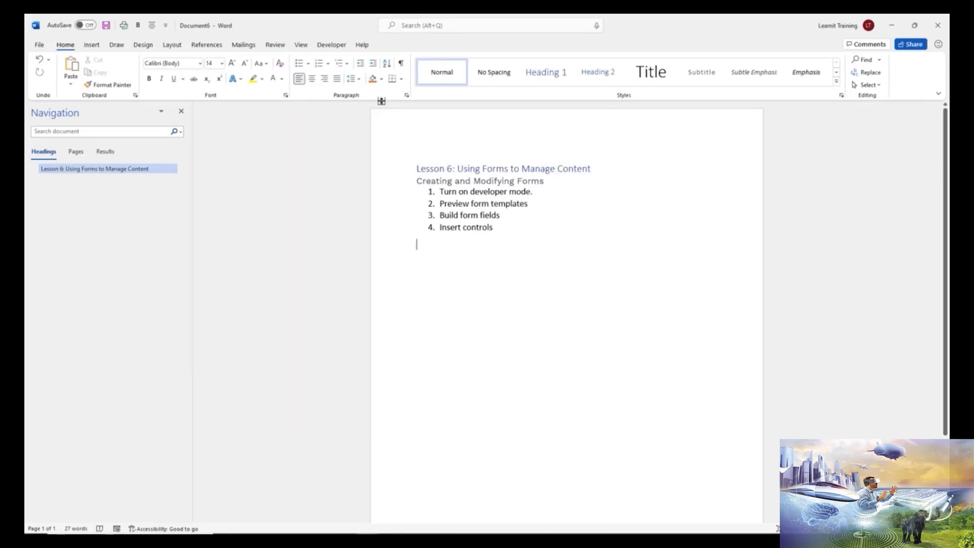
View the Developer commands, including the form controls group
{"action": "left_click", "coordinate": [332, 45]}
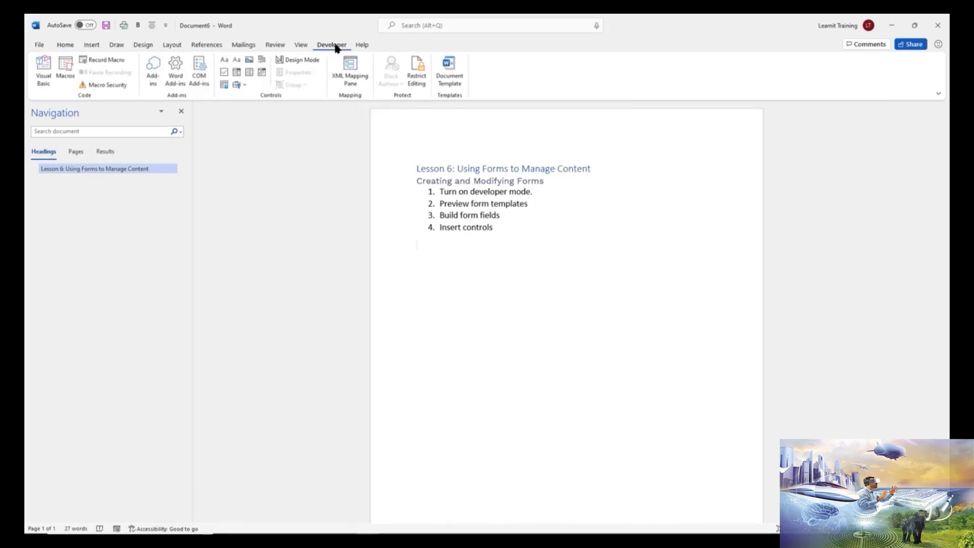
{"action": "left_click_drag", "start_coordinate": [308, 36], "coordinate": [354, 52]}
{"action": "left_click_drag", "start_coordinate": [254, 90], "coordinate": [293, 103]}
Search the online templates for "form" and create a document from the Small business client intake form template
{"action": "left_click", "coordinate": [39, 45]}
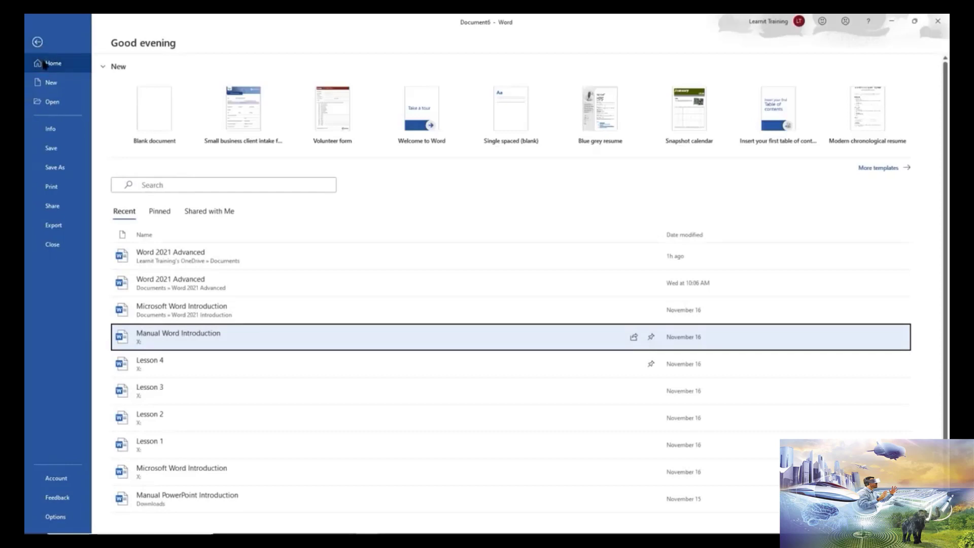
{"action": "left_click", "coordinate": [53, 87]}
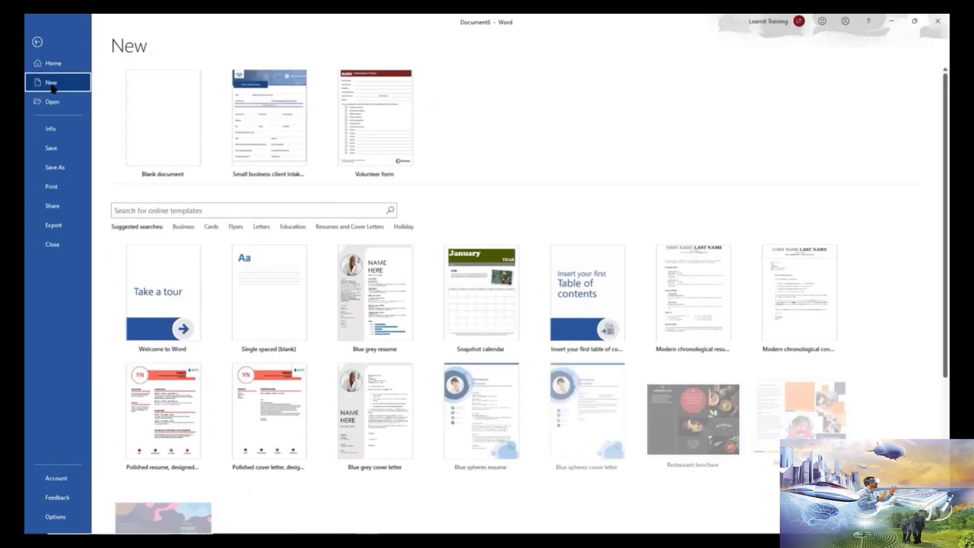
{"action": "left_click", "coordinate": [194, 210]}
{"action": "type", "text": "form"}
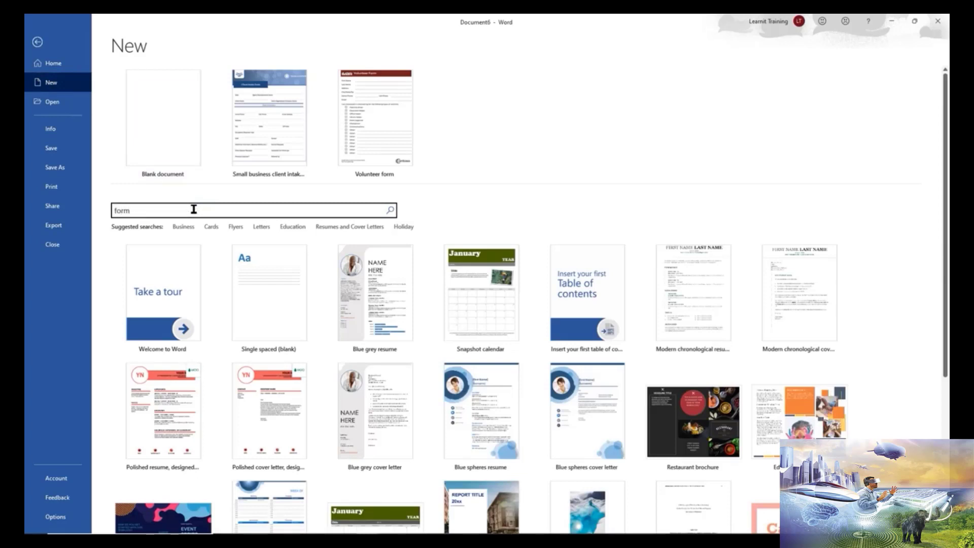
{"action": "key", "text": "Return"}
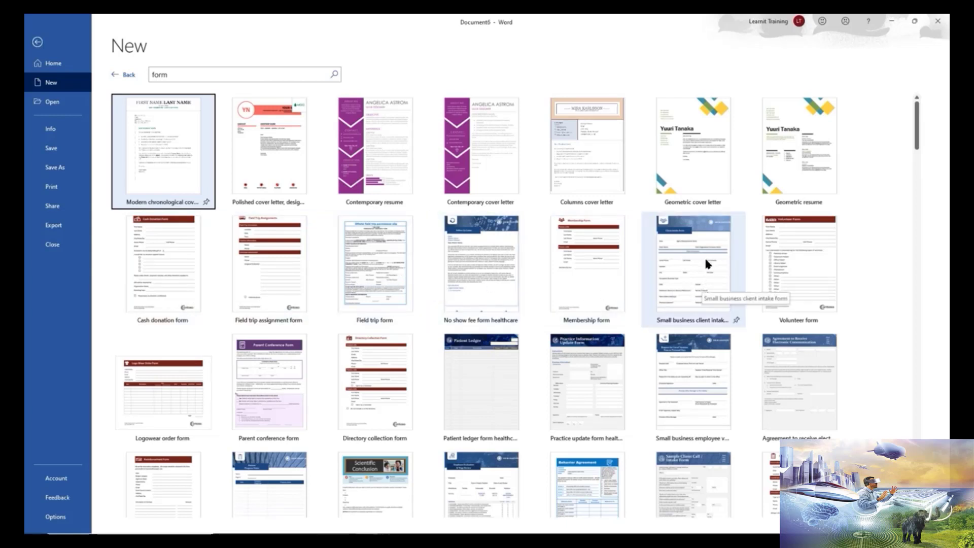
{"action": "left_click", "coordinate": [705, 274]}
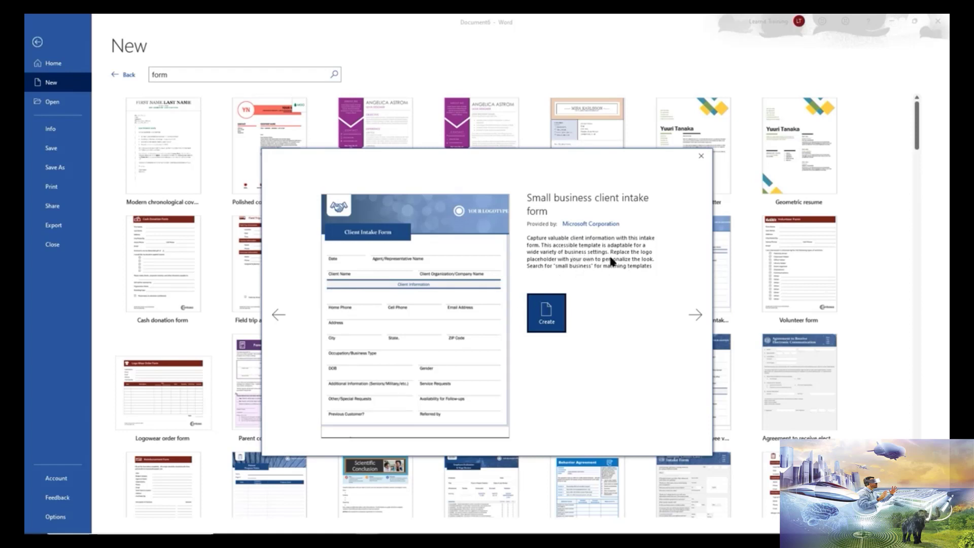
{"action": "left_click", "coordinate": [548, 315]}
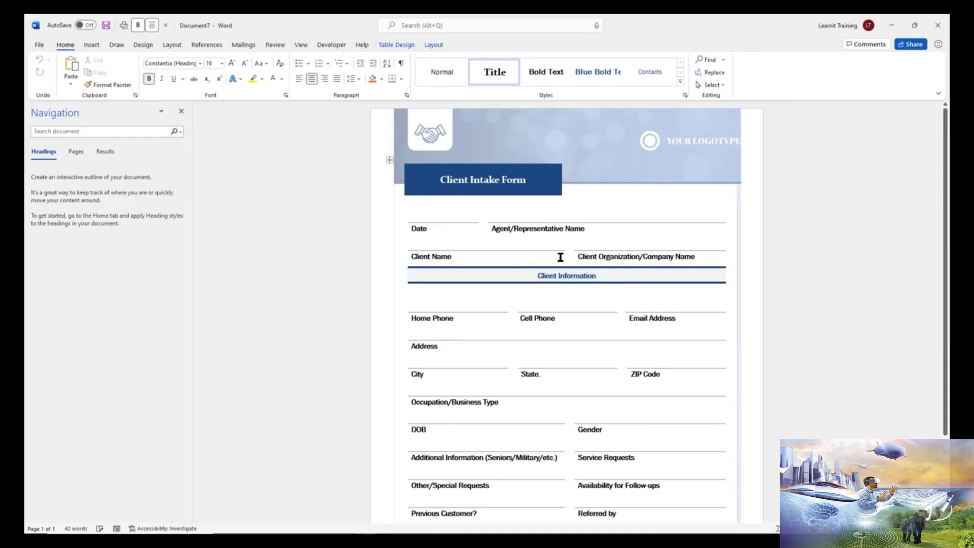
Select the client intake form's main fields table and turn on the table gridlines
{"action": "left_click", "coordinate": [389, 161]}
{"action": "left_click", "coordinate": [389, 161]}
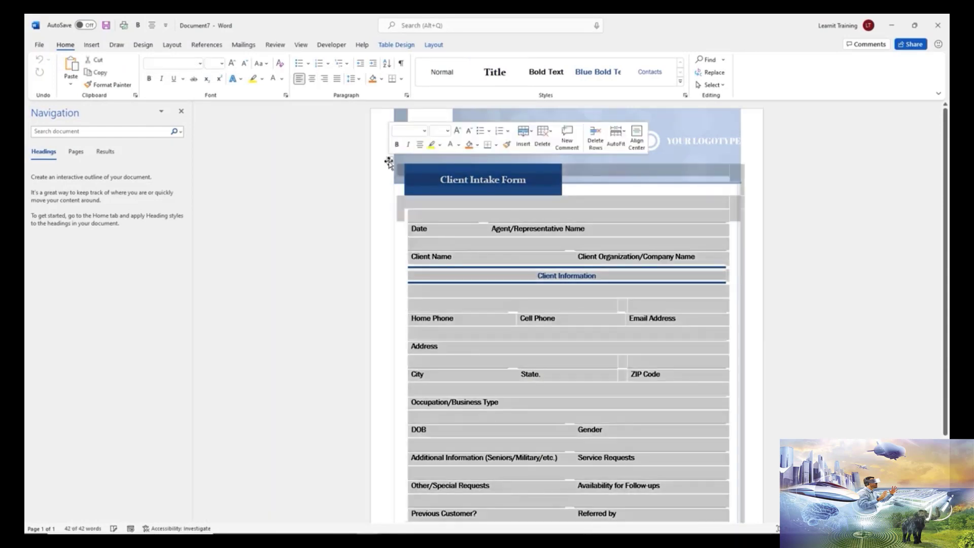
{"action": "left_click", "coordinate": [560, 243]}
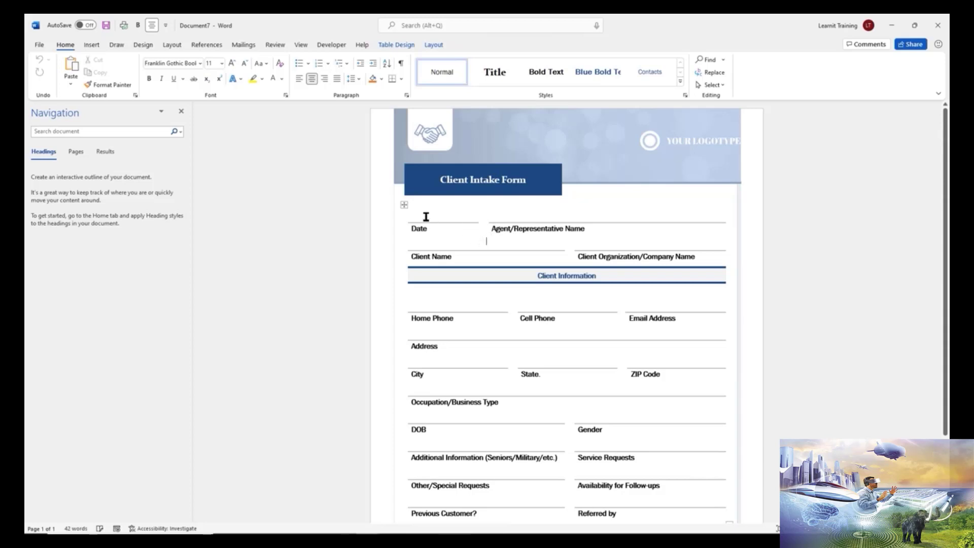
{"action": "left_click", "coordinate": [444, 215]}
{"action": "left_click", "coordinate": [402, 206]}
{"action": "left_click", "coordinate": [433, 45]}
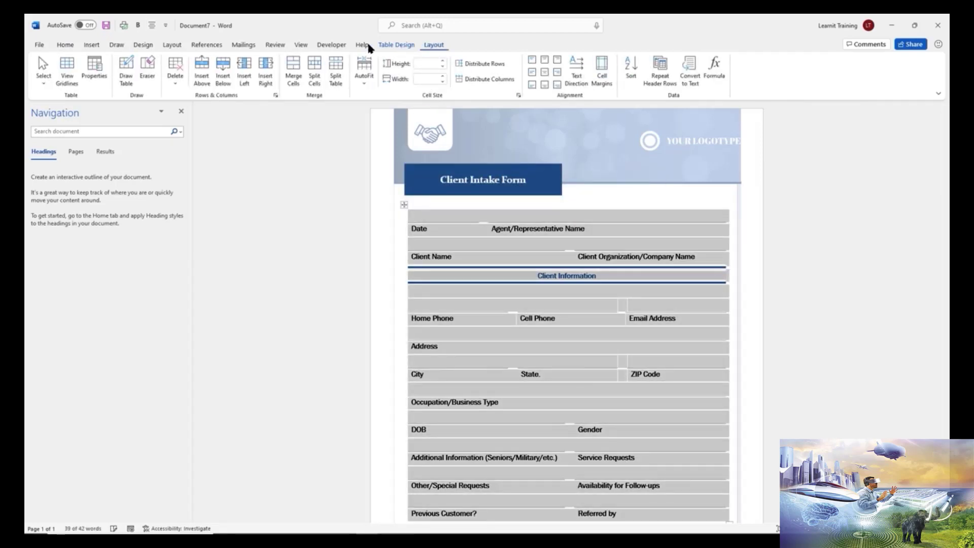
{"action": "left_click", "coordinate": [70, 70]}
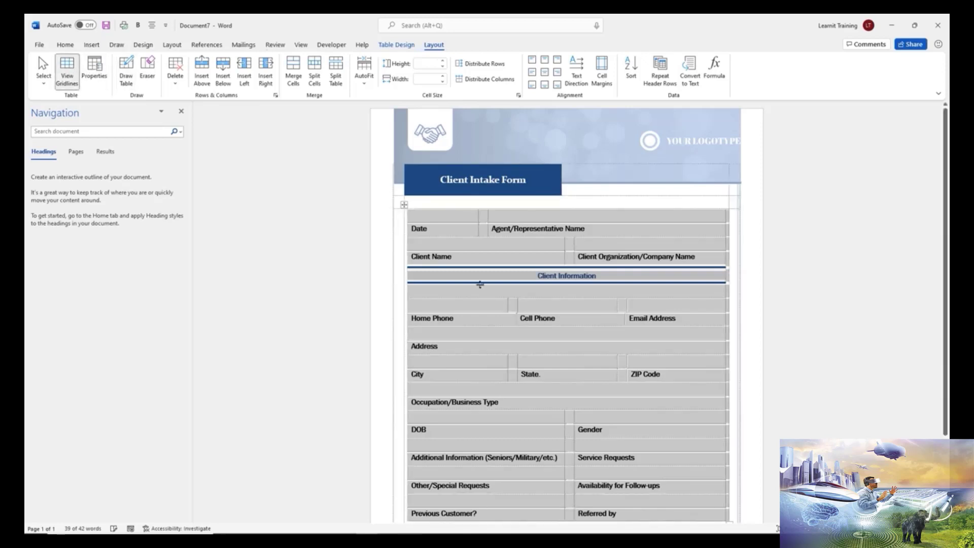
{"action": "left_click", "coordinate": [507, 249]}
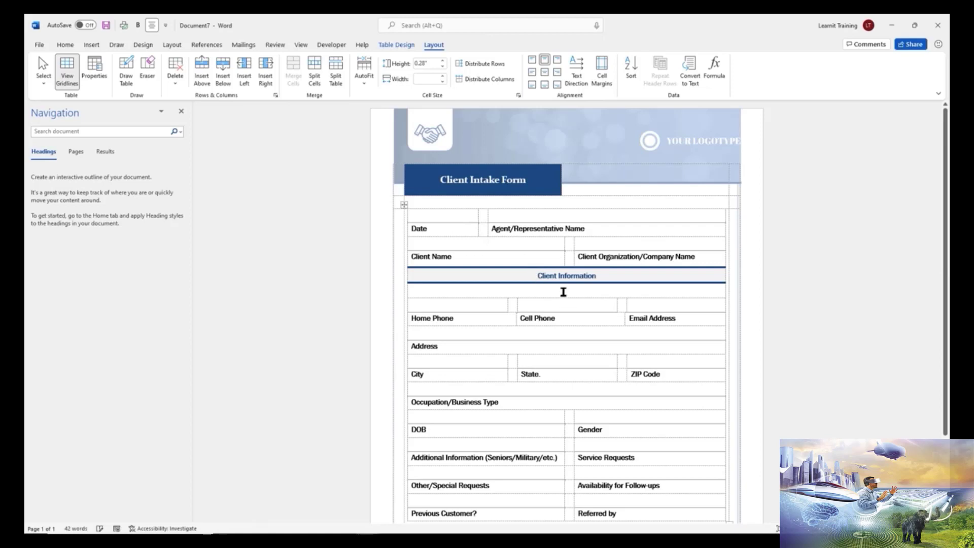
Examine the form's label cells and footer placeholders, and close the document without saving
{"action": "double_click", "coordinate": [446, 229]}
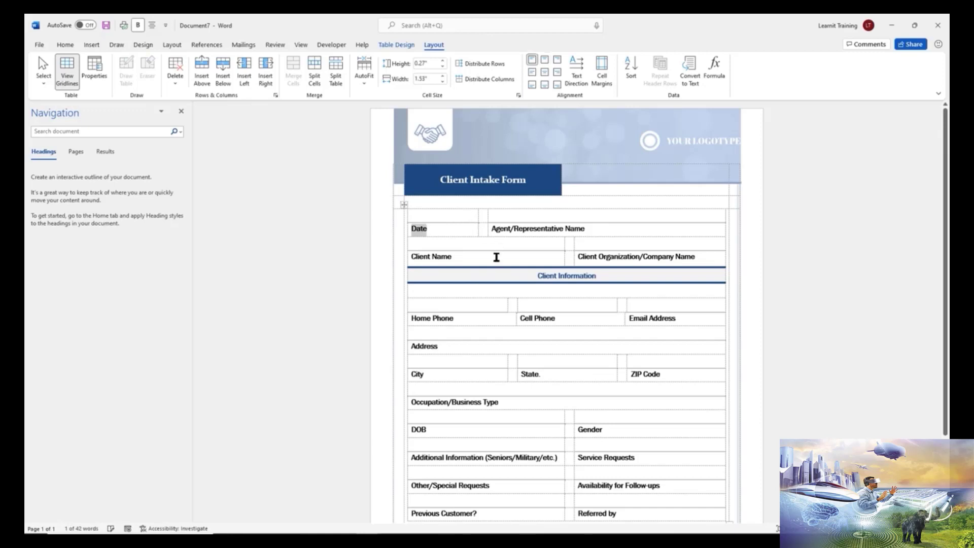
{"action": "triple_click", "coordinate": [465, 258]}
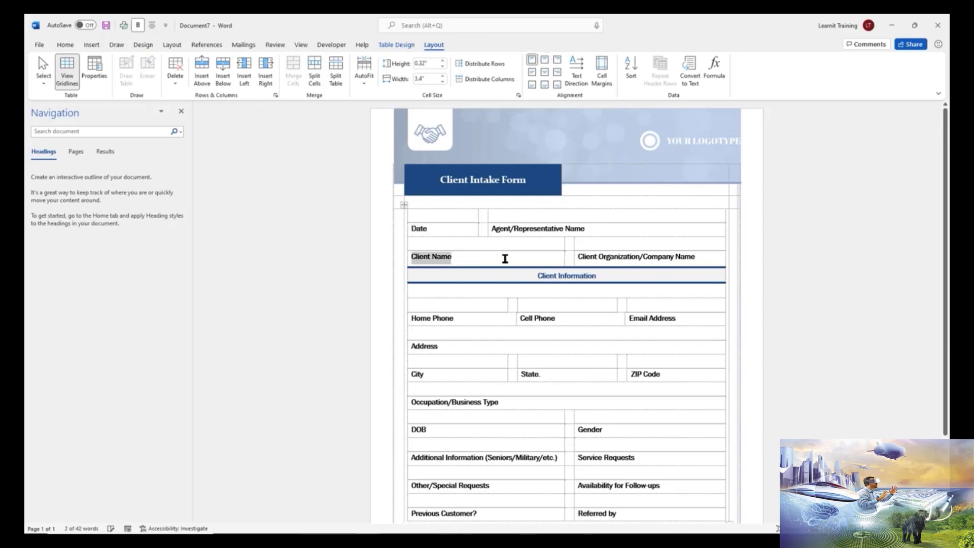
{"action": "triple_click", "coordinate": [569, 318]}
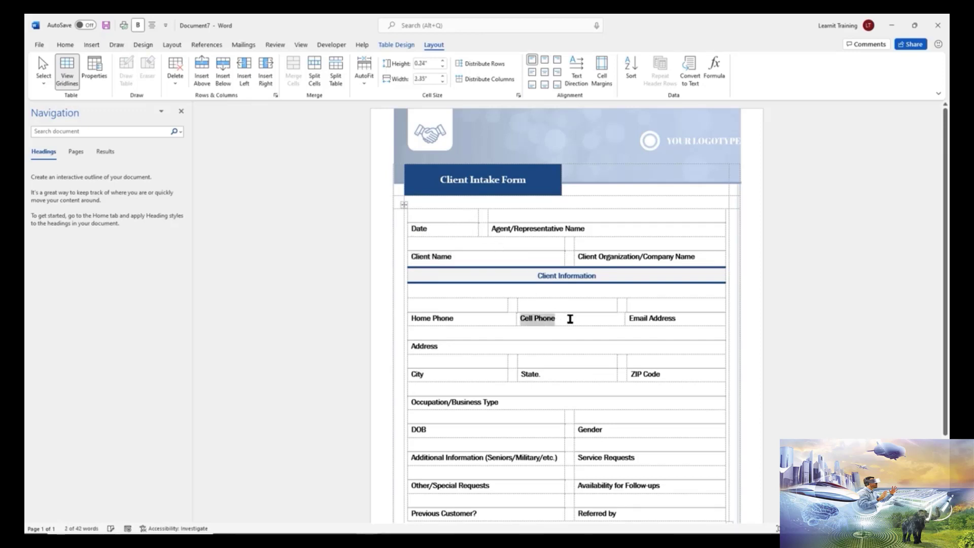
{"action": "scroll", "coordinate": [570, 318], "scroll_direction": "down", "scroll_amount": 3}
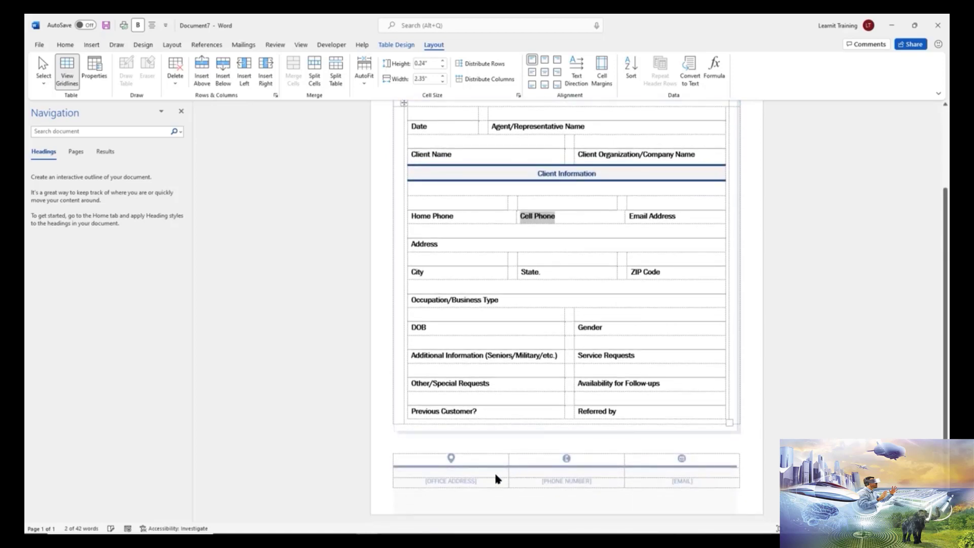
{"action": "left_click", "coordinate": [479, 467]}
{"action": "scroll", "coordinate": [514, 357], "scroll_direction": "up", "scroll_amount": 3}
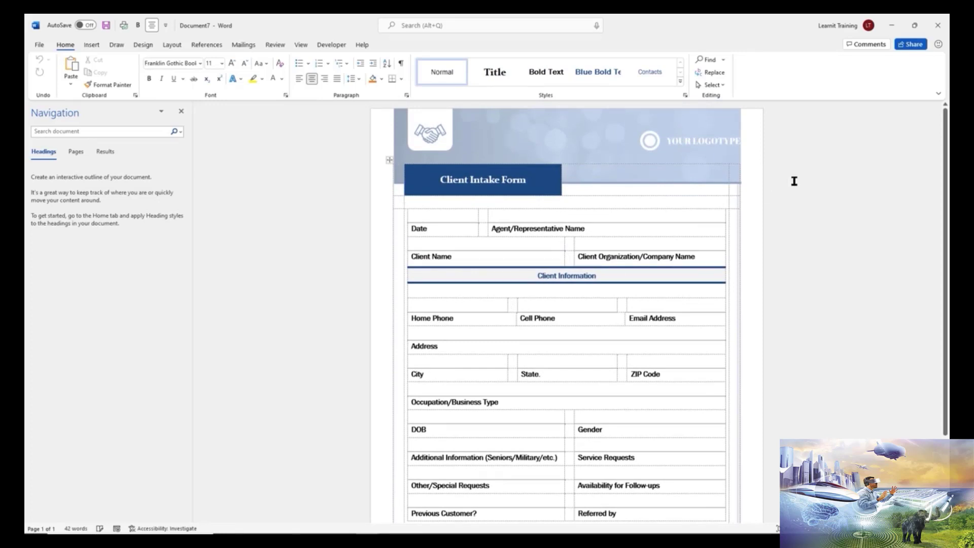
{"action": "left_click", "coordinate": [937, 25]}
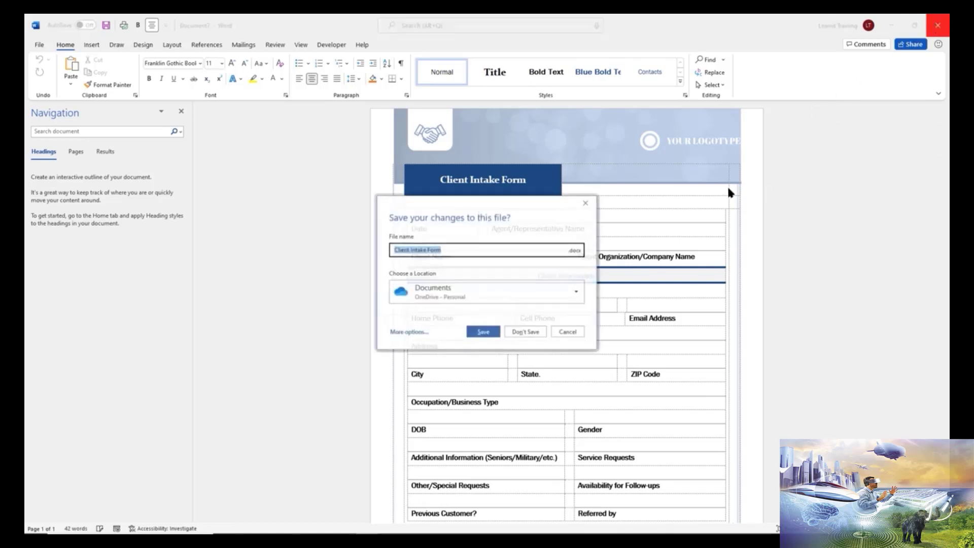
{"action": "left_click", "coordinate": [525, 332]}
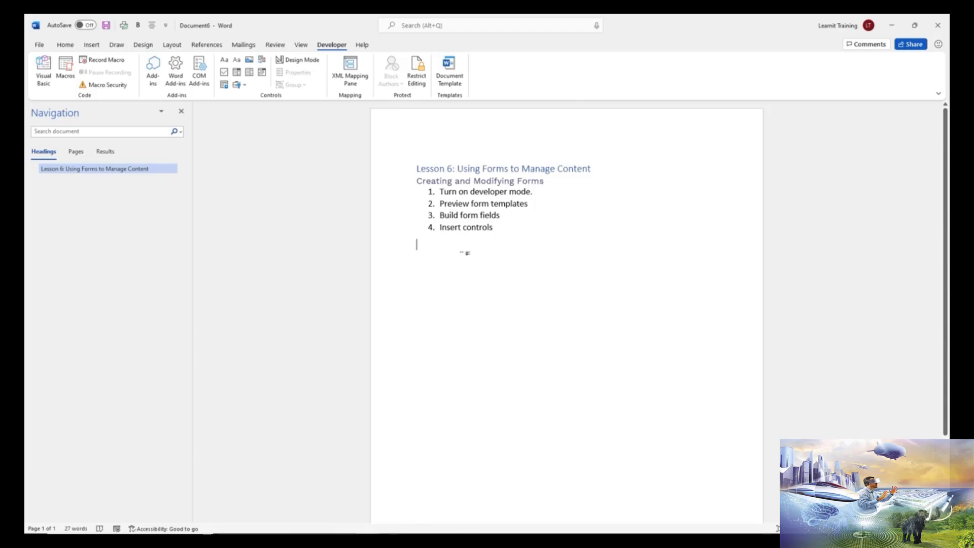
Below the Lesson 6 list, enter the title "Registration form" and the labels "Last Name" and "First Name" on separate lines
{"action": "type", "text": "Registr"}
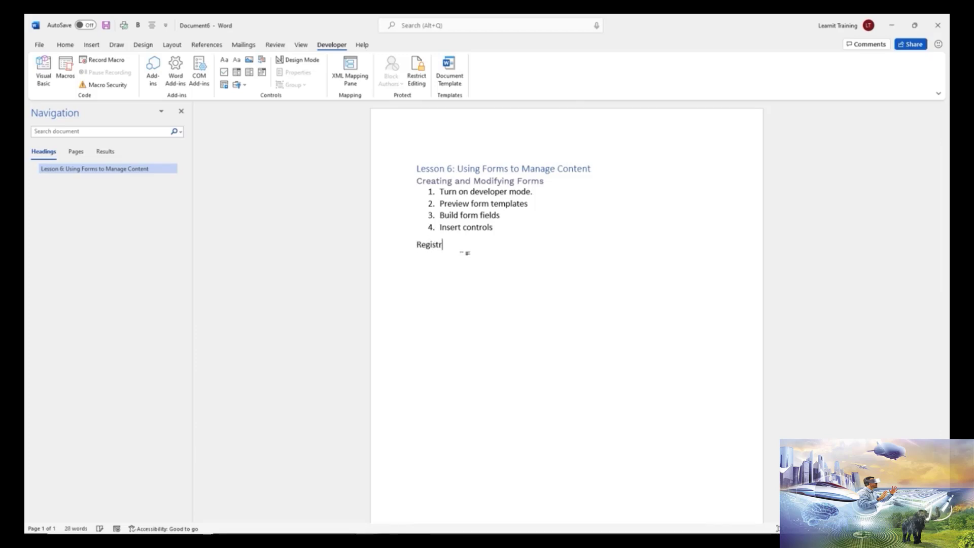
{"action": "type", "text": "ation formLAs"}
{"action": "key", "text": "BackSpace"}
{"action": "key", "text": "BackSpace"}
{"action": "type", "text": "ast Name"}
{"action": "key", "text": "Tab"}
{"action": "type", "text": "Fisrt"}
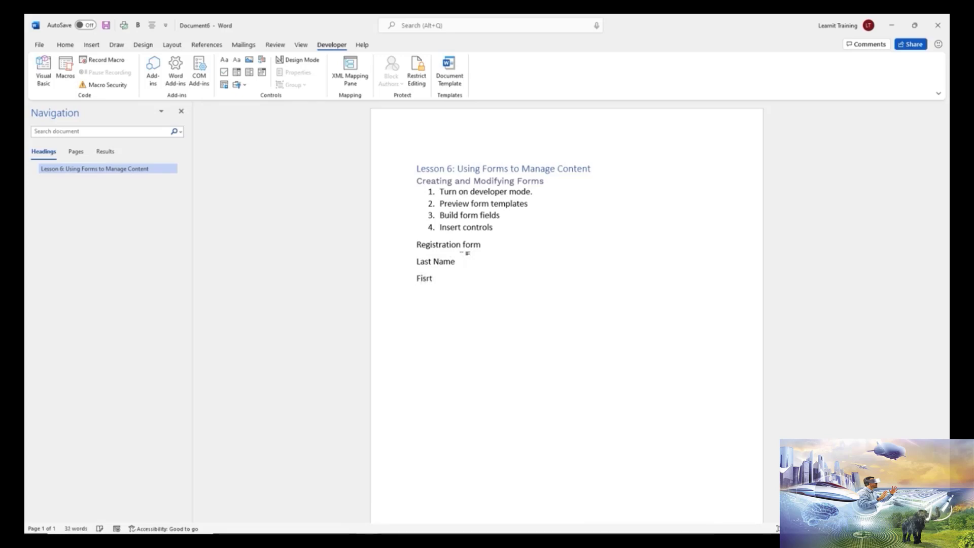
{"action": "key", "text": "BackSpace"}
{"action": "key", "text": "BackSpace"}
{"action": "key", "text": "BackSpace"}
{"action": "type", "text": "rst Name"}
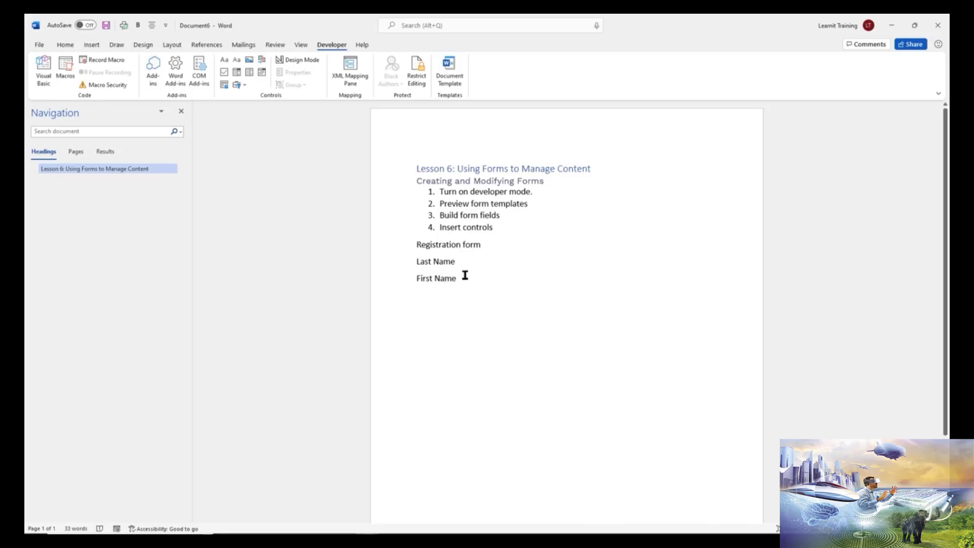
Below First Name, add the labels "Registered", "Date" and "Jacket Size" on separate lines
{"action": "key", "text": "Return"}
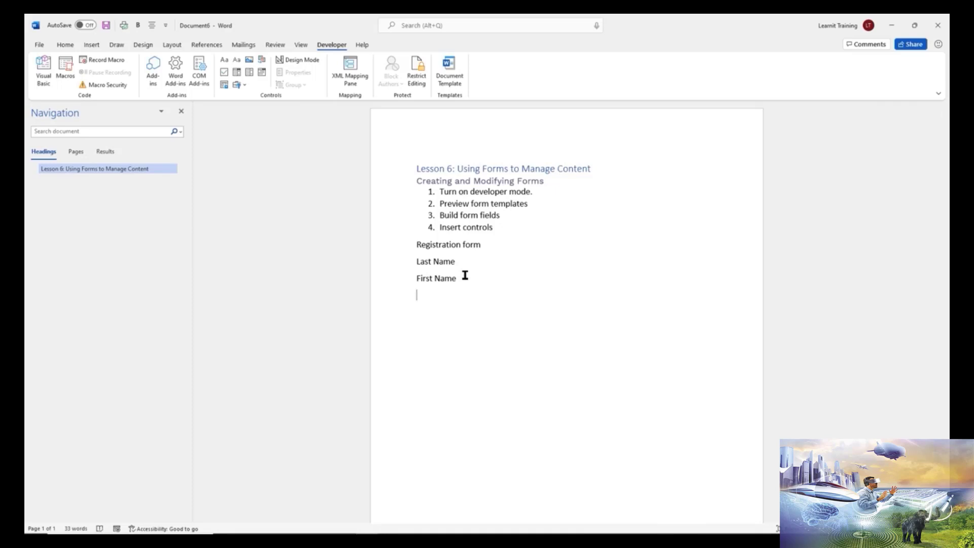
{"action": "type", "text": "Registered"}
{"action": "key", "text": "Return"}
{"action": "type", "text": "Date"}
{"action": "key", "text": "Return"}
{"action": "type", "text": "Jacket Size"}
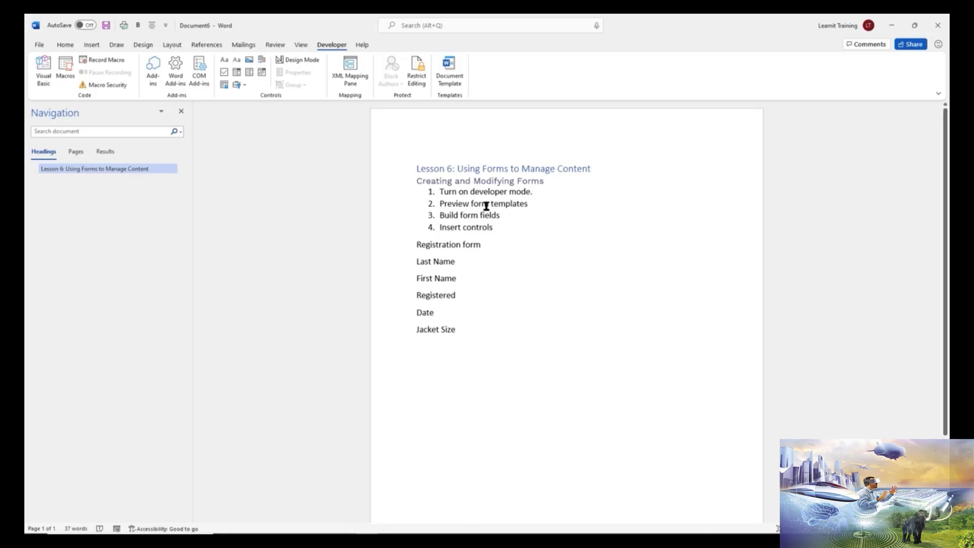
Add a tab space after the registration form's field labels, from Last Name to Jacket Size
{"action": "left_click", "coordinate": [471, 262]}
{"action": "left_click", "coordinate": [468, 294]}
{"action": "left_click", "coordinate": [469, 329]}
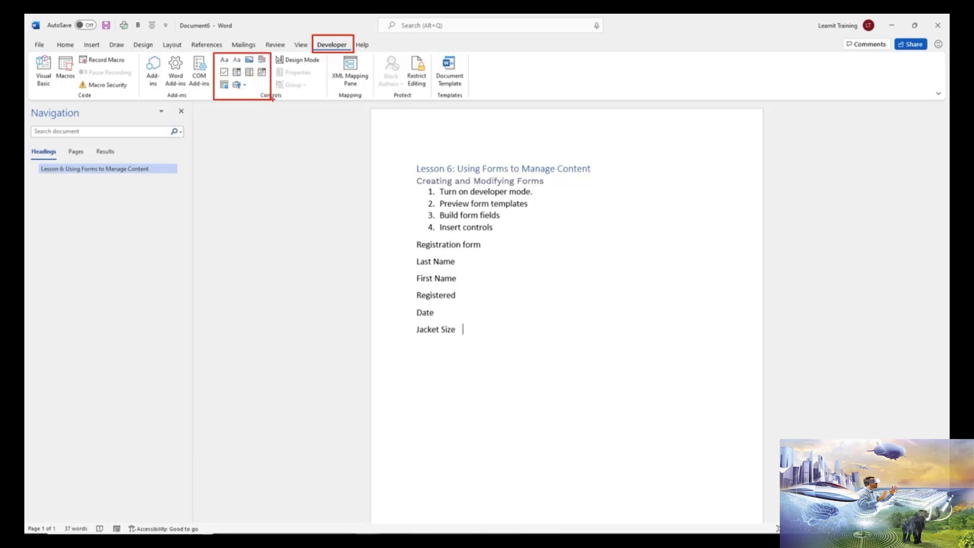
Insert a Rich Text content control after the tab space on the Last Name and First Name lines
{"action": "left_click", "coordinate": [472, 261]}
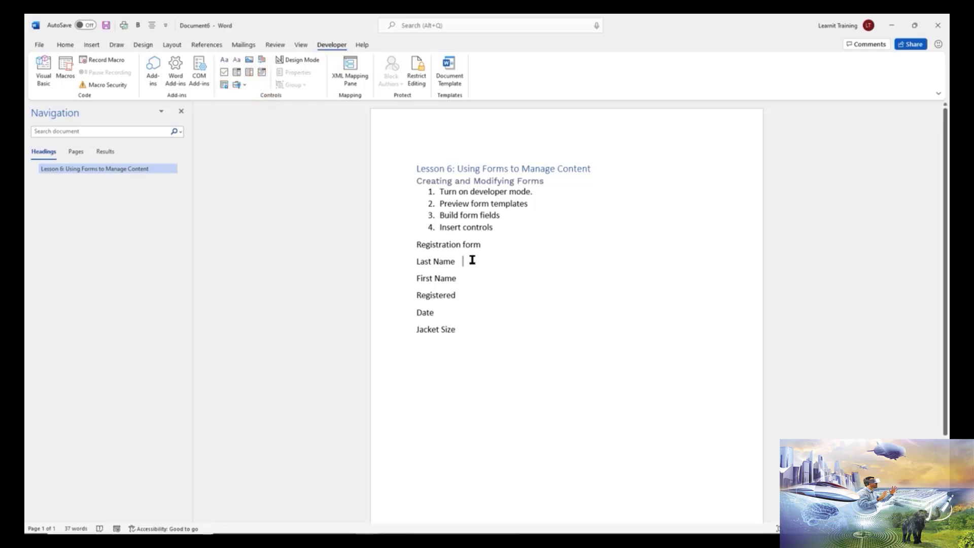
{"action": "left_click", "coordinate": [225, 63]}
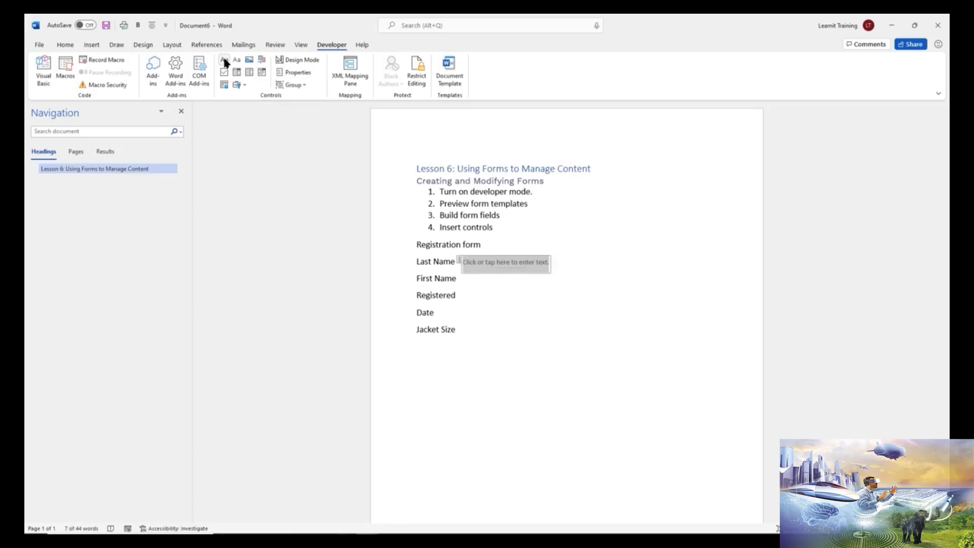
{"action": "left_click", "coordinate": [470, 278]}
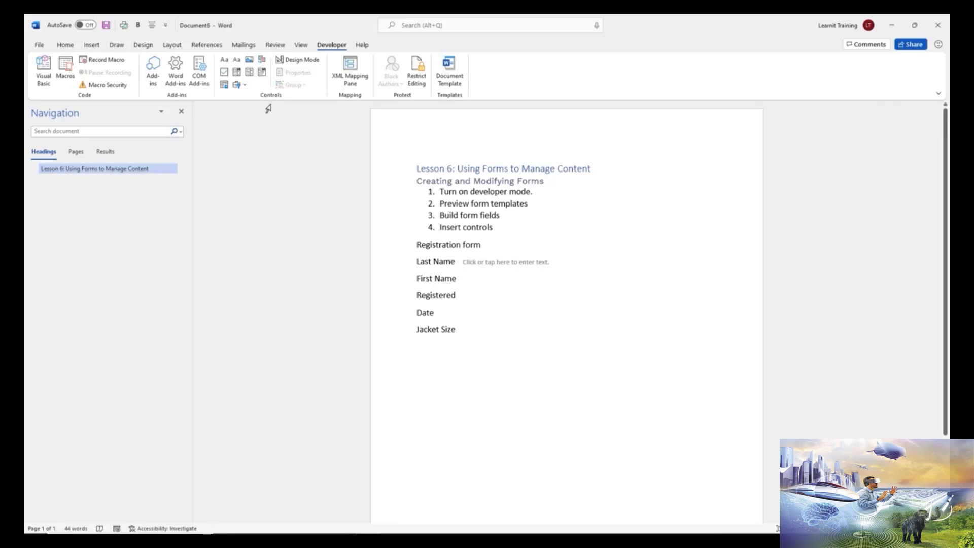
{"action": "left_click", "coordinate": [226, 60]}
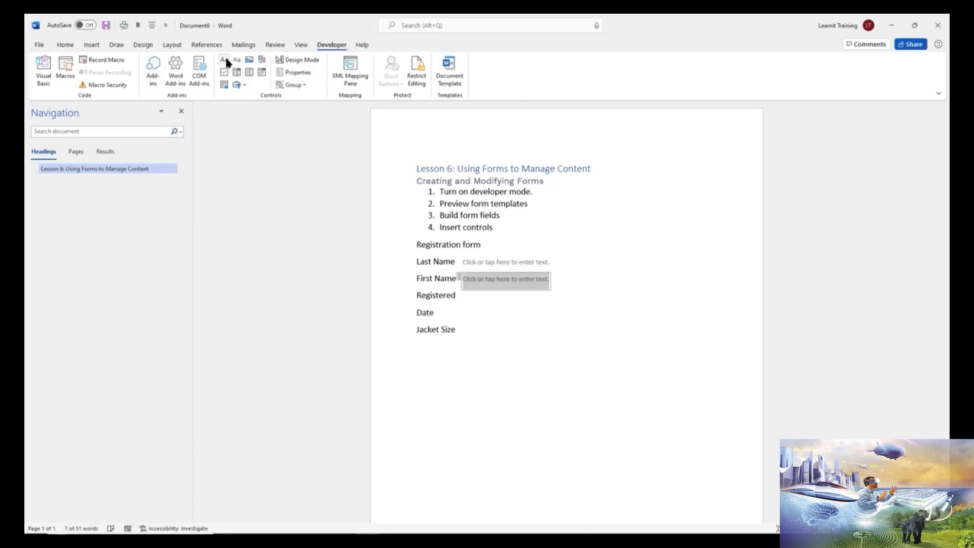
Add the options "YES" and "NO" beside Registered, and insert a check box content control after each
{"action": "left_click", "coordinate": [469, 297]}
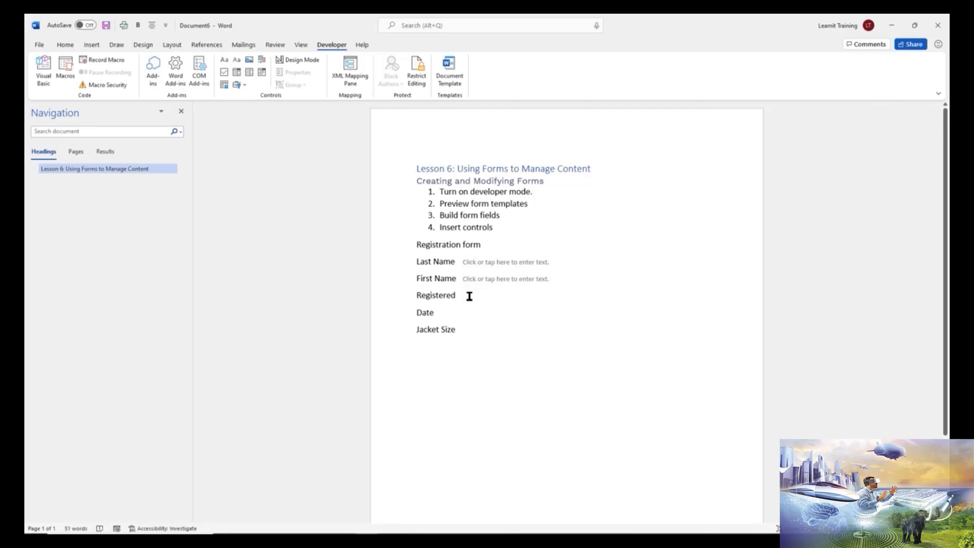
{"action": "type", "text": "Yes"}
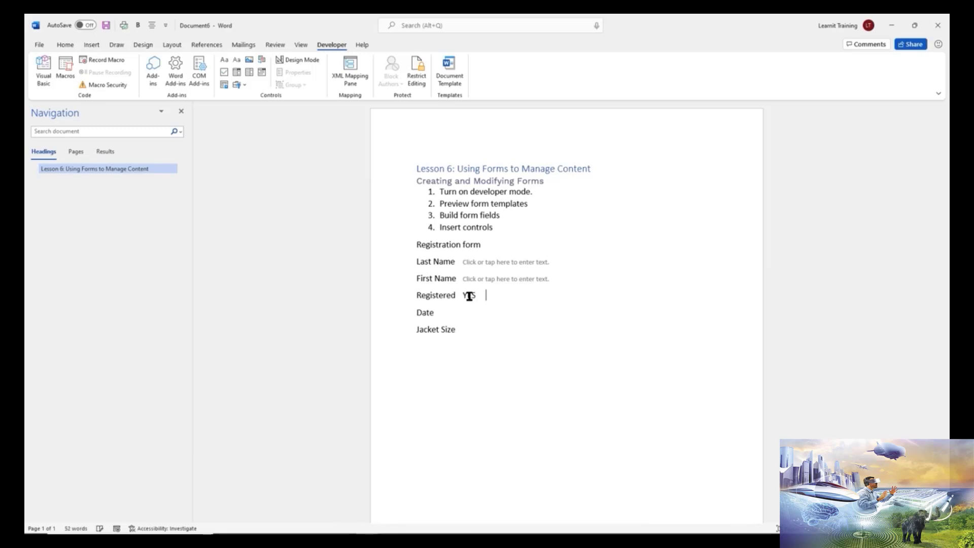
{"action": "type", "text": "\tNO"}
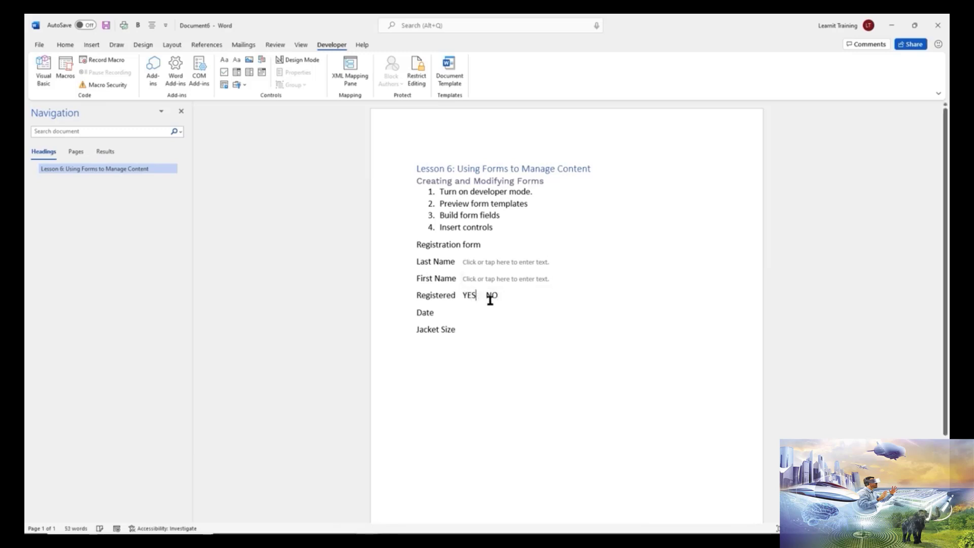
{"action": "left_click", "coordinate": [224, 72]}
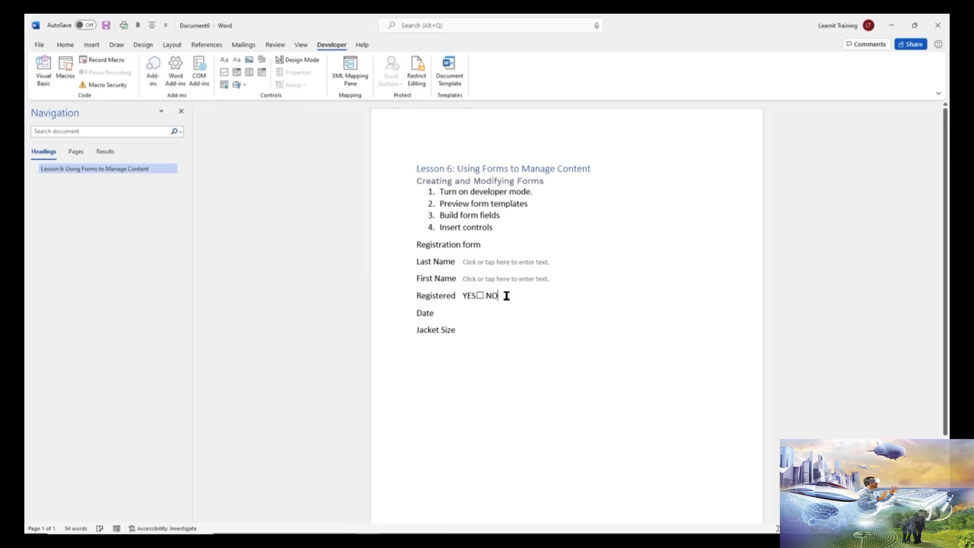
{"action": "left_click", "coordinate": [224, 72]}
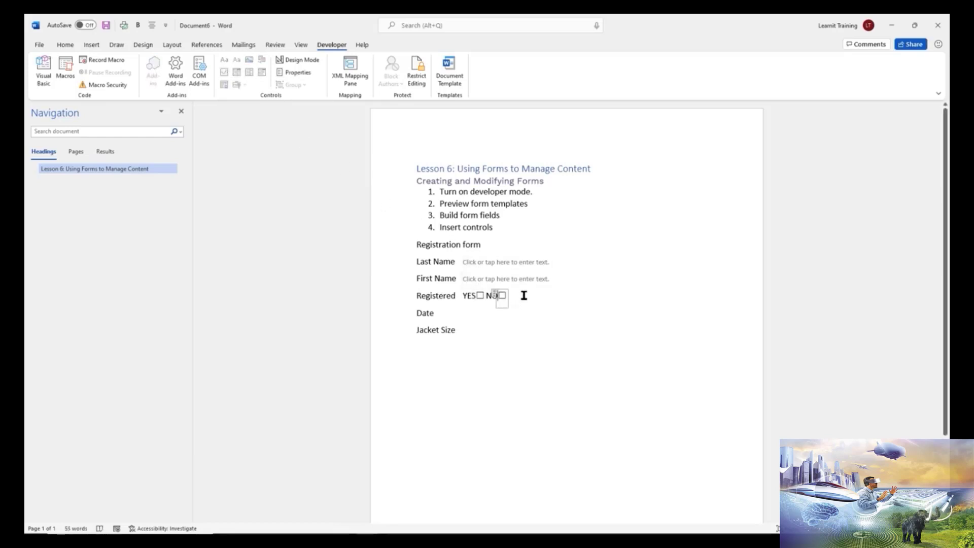
Insert a Date Picker content control after a tab space on the Date line, and a Drop-Down List content control on the Jacket Size line
{"action": "left_click", "coordinate": [454, 315]}
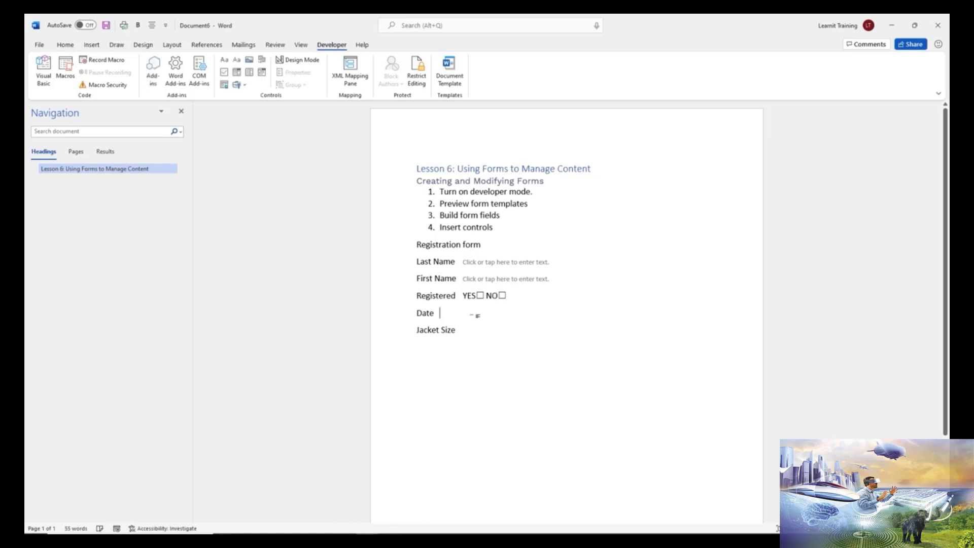
{"action": "key", "text": "Tab"}
{"action": "left_click", "coordinate": [263, 74]}
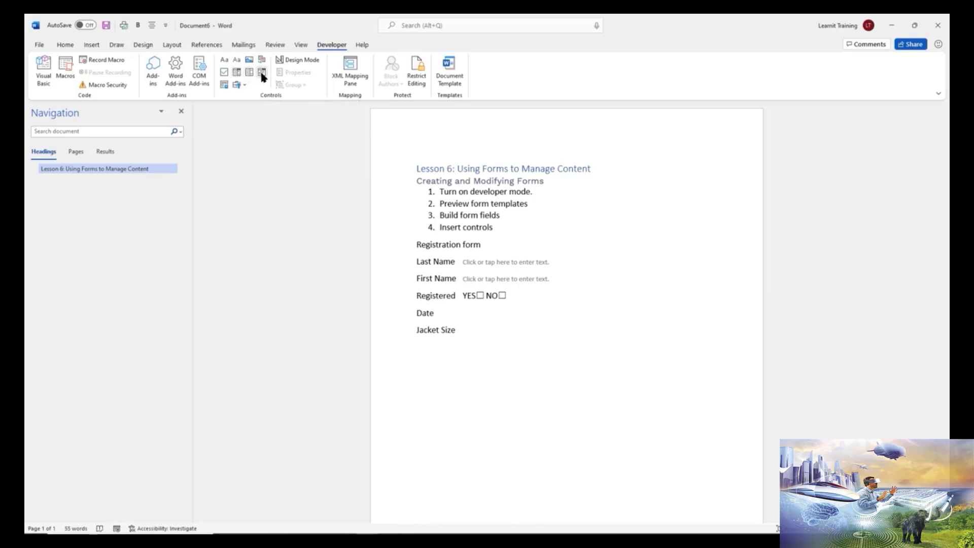
{"action": "left_click", "coordinate": [478, 333]}
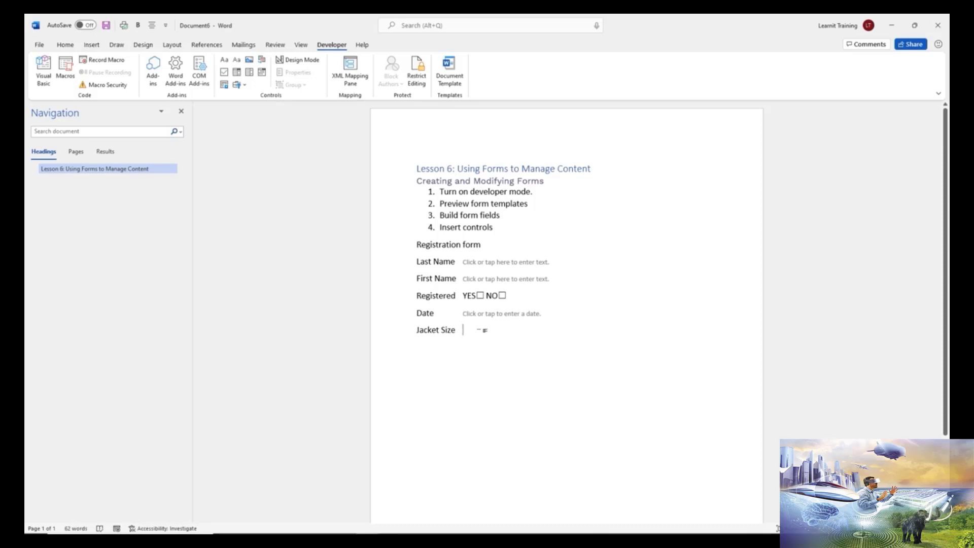
{"action": "left_click", "coordinate": [248, 75]}
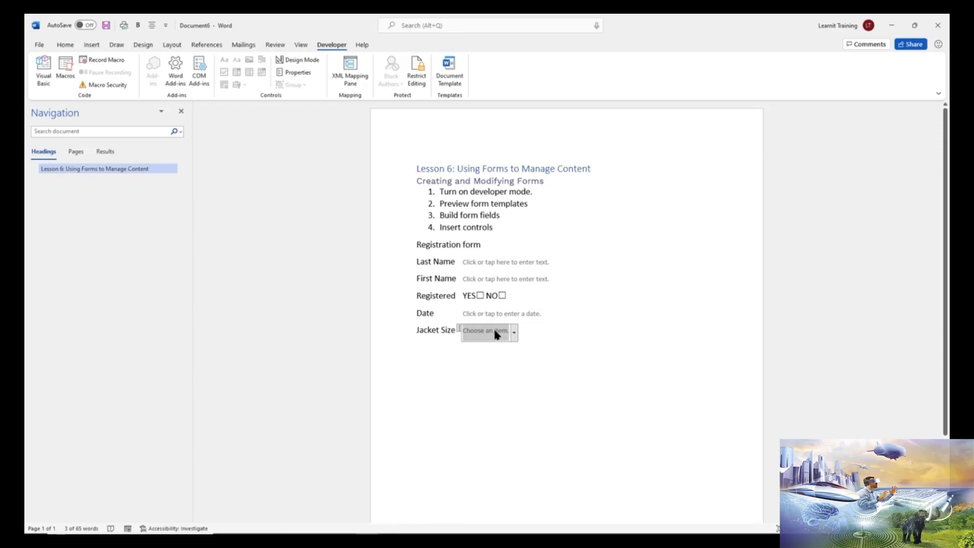
In the Jacket Size drop-down control's properties, add the choices "Small" and "Medium"
{"action": "key", "text": "ctrl+2"}
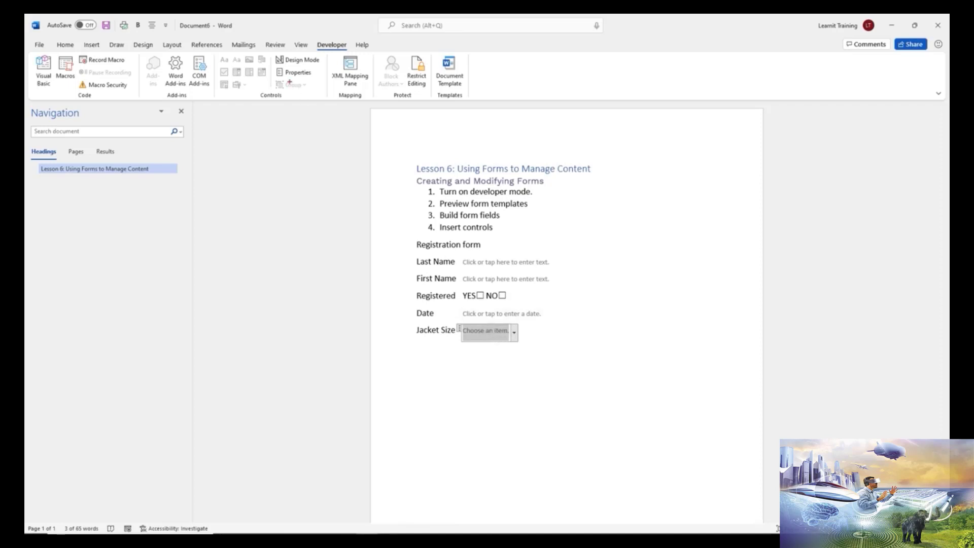
{"action": "left_click_drag", "start_coordinate": [271, 66], "coordinate": [318, 84]}
{"action": "key", "text": "Escape"}
{"action": "left_click", "coordinate": [295, 72]}
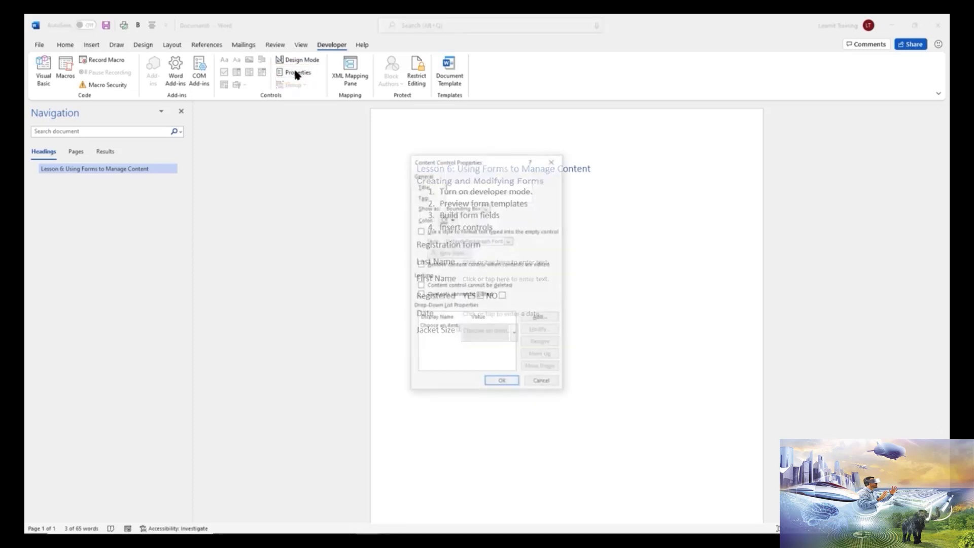
{"action": "left_click_drag", "start_coordinate": [486, 166], "coordinate": [669, 186]}
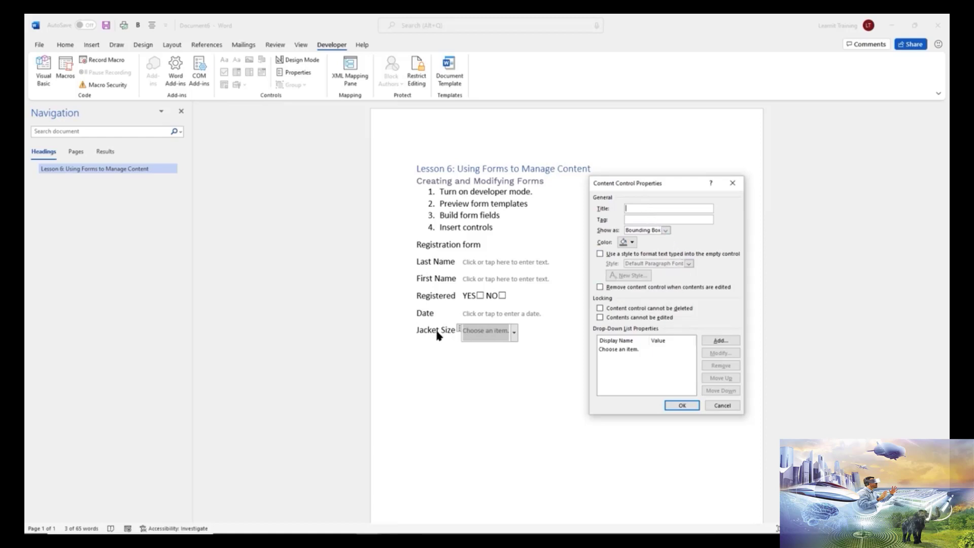
{"action": "left_click", "coordinate": [727, 342]}
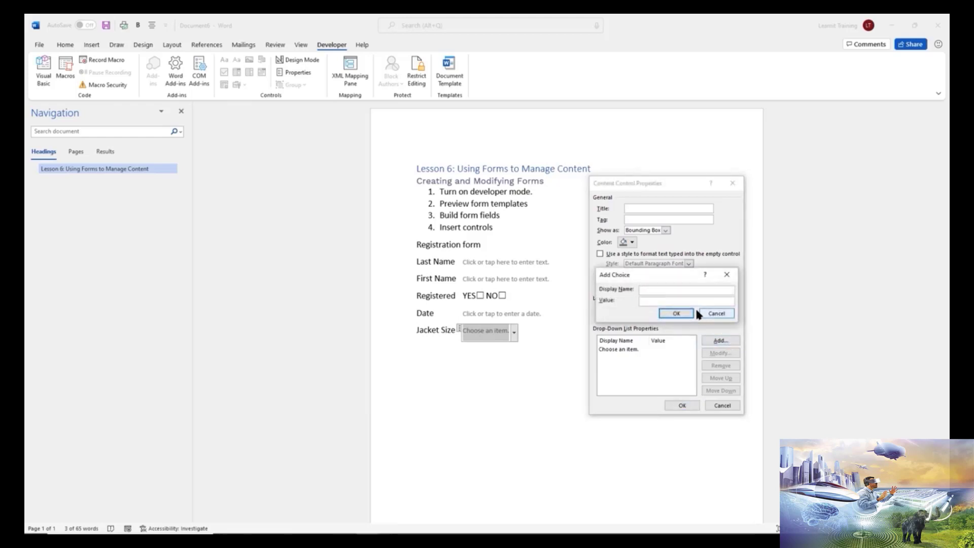
{"action": "type", "text": "Small"}
{"action": "left_click", "coordinate": [683, 313]}
{"action": "left_click", "coordinate": [729, 341]}
{"action": "type", "text": "Medium"}
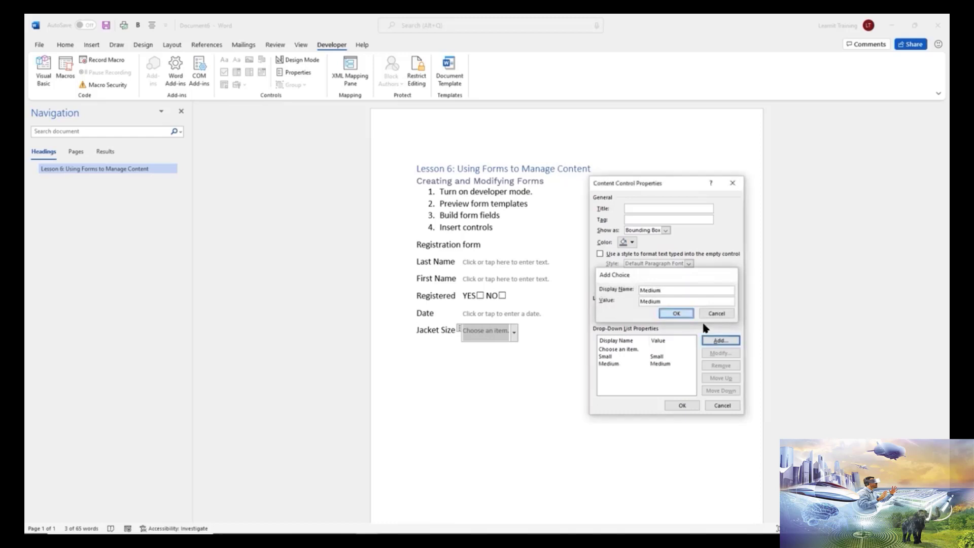
{"action": "key", "text": "Return"}
Add the choices "Large" and "XLarge" to the Jacket Size drop-down list
{"action": "left_click", "coordinate": [713, 342]}
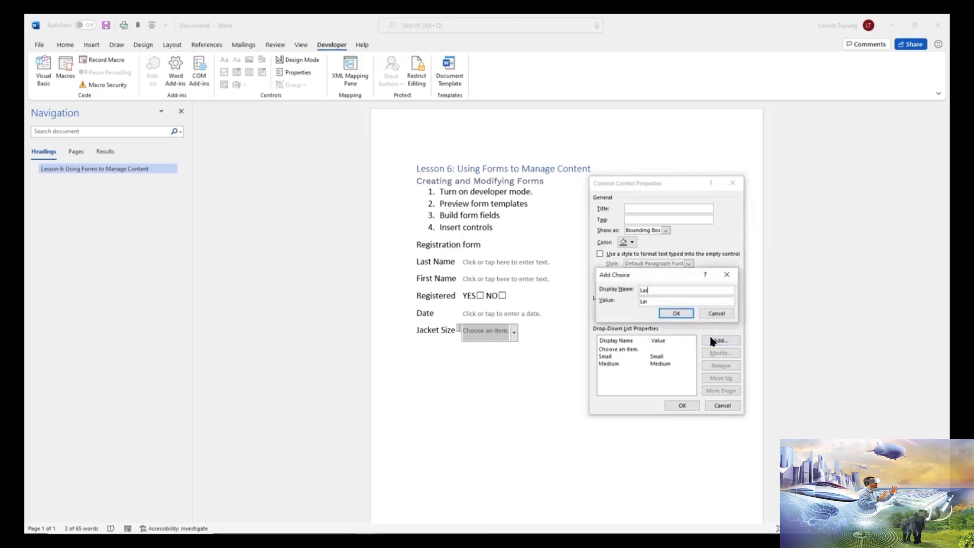
{"action": "key", "text": "Return"}
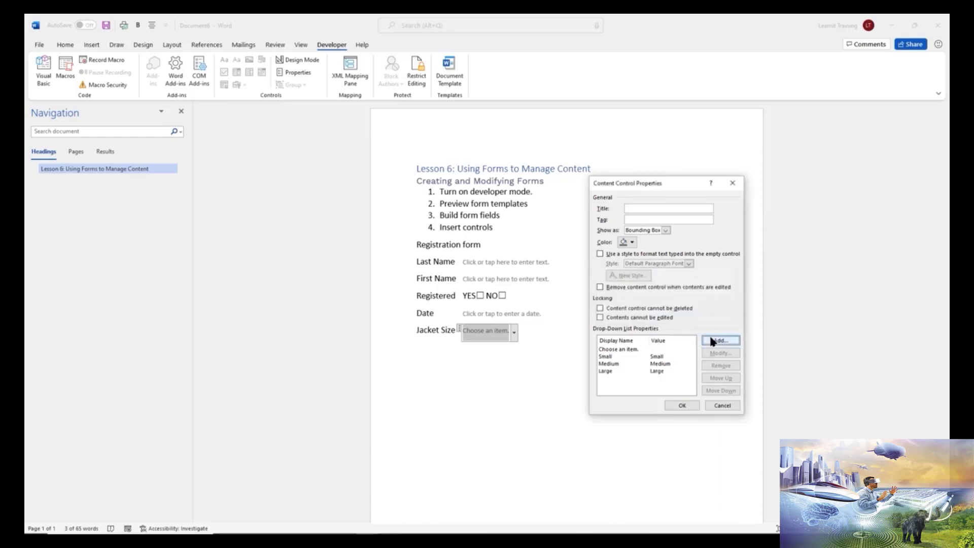
{"action": "left_click", "coordinate": [713, 342]}
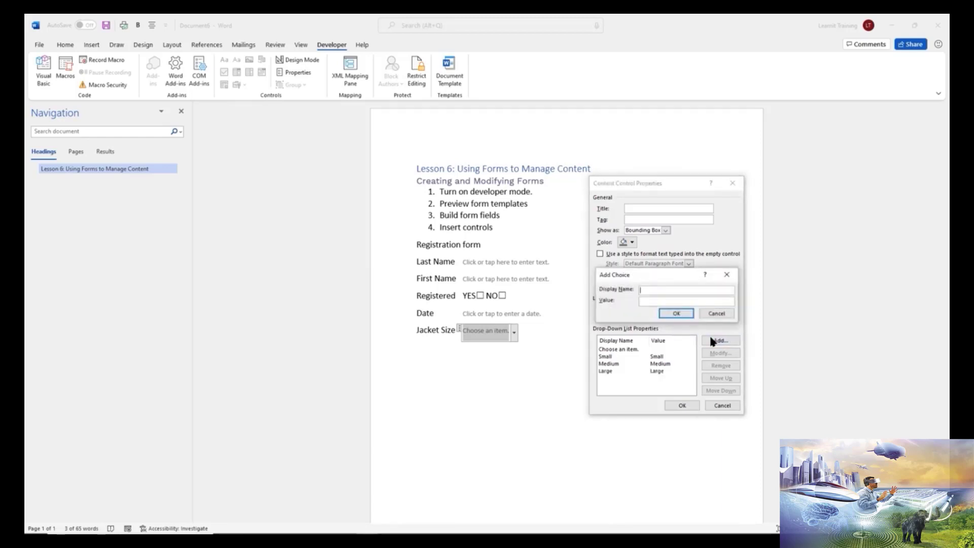
{"action": "type", "text": "XLarge"}
{"action": "key", "text": "Return"}
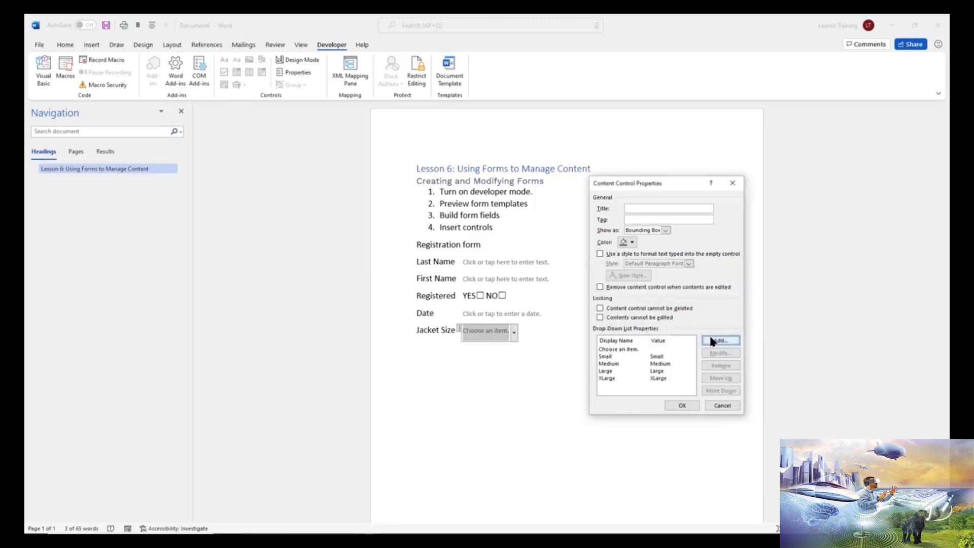
Set the Jacket Size drop-down control's color to orange and apply its properties
{"action": "left_click", "coordinate": [632, 243]}
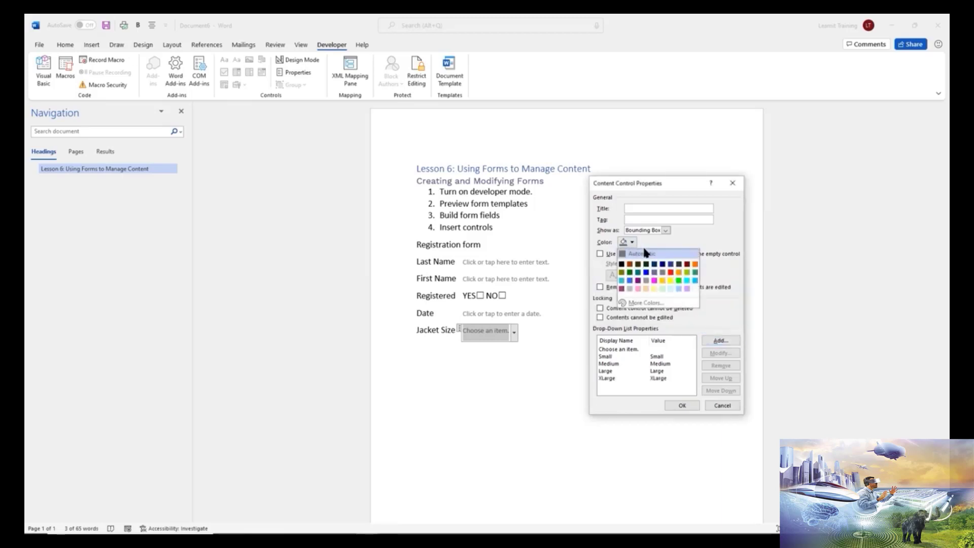
{"action": "left_click", "coordinate": [695, 264]}
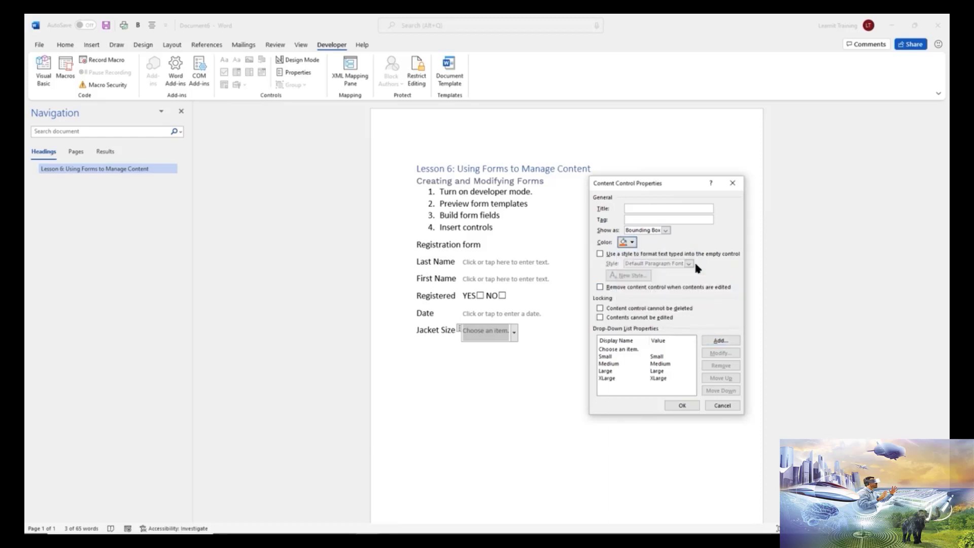
{"action": "left_click", "coordinate": [685, 405]}
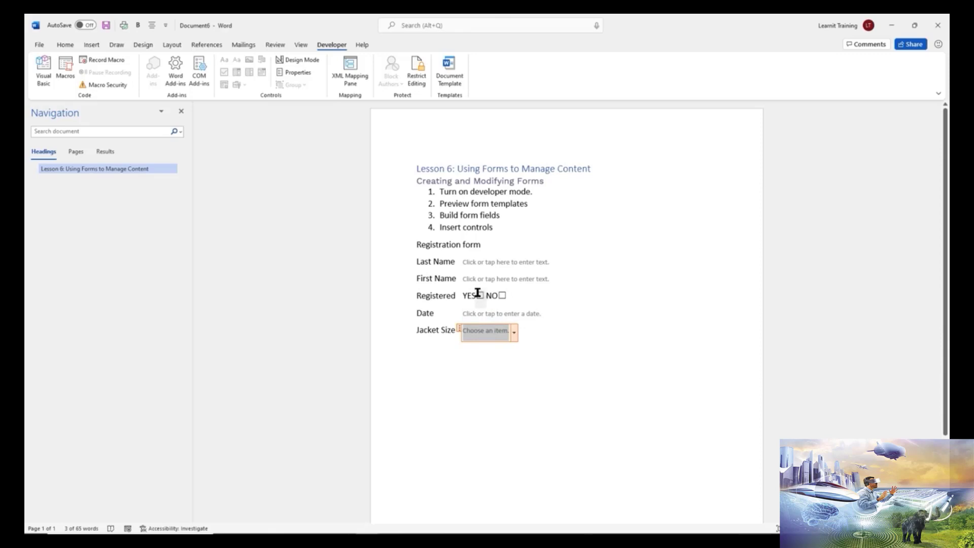
Set the Last Name text control's color to orange and format text typed into it with the Emphasis style
{"action": "left_click", "coordinate": [522, 264]}
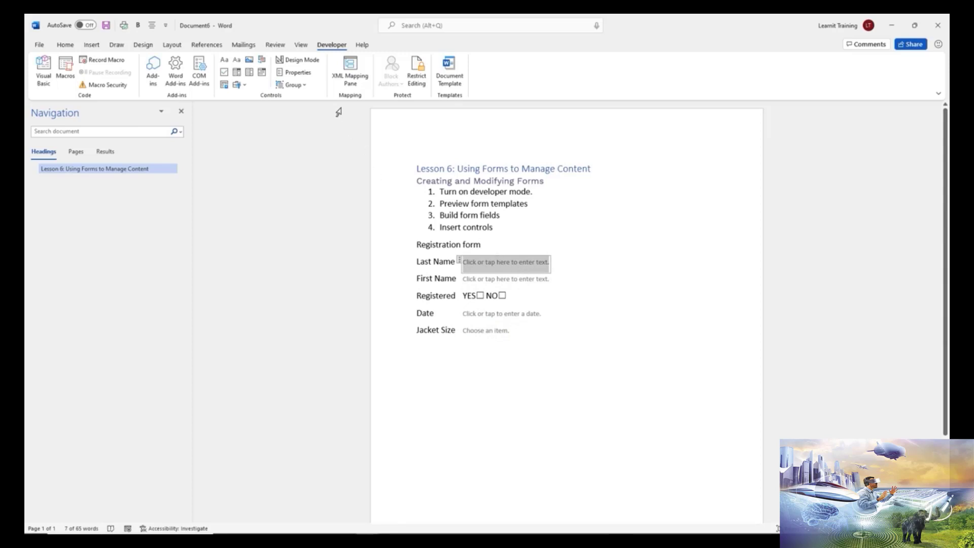
{"action": "left_click", "coordinate": [302, 74]}
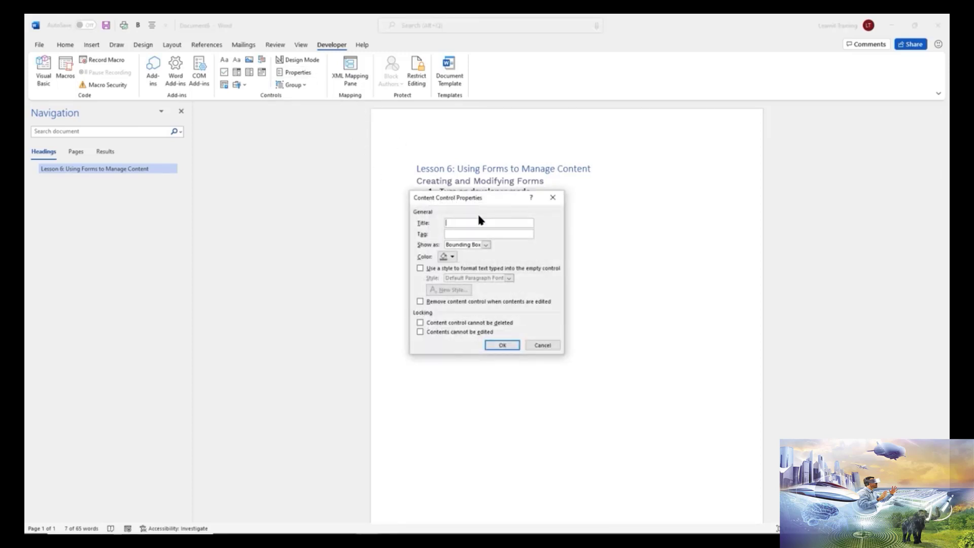
{"action": "left_click", "coordinate": [451, 256]}
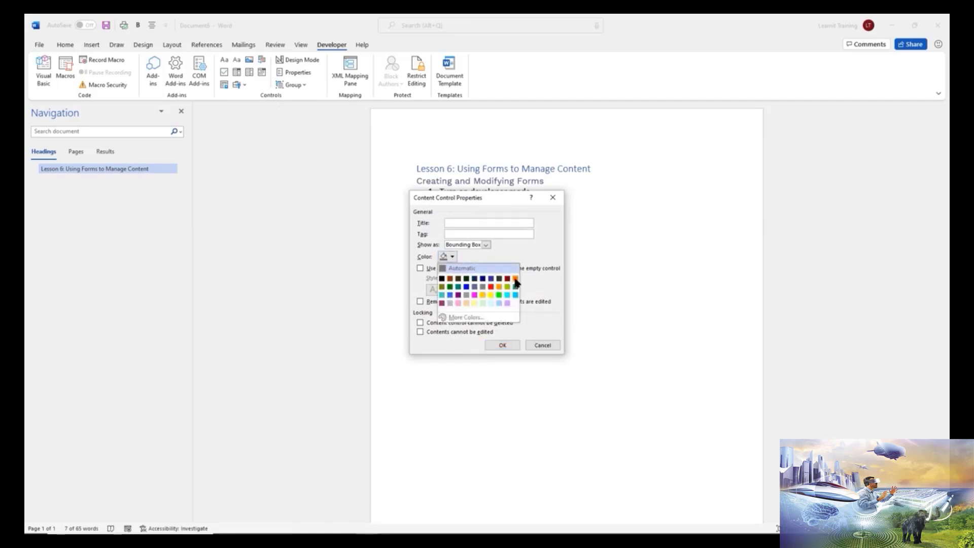
{"action": "left_click", "coordinate": [515, 278]}
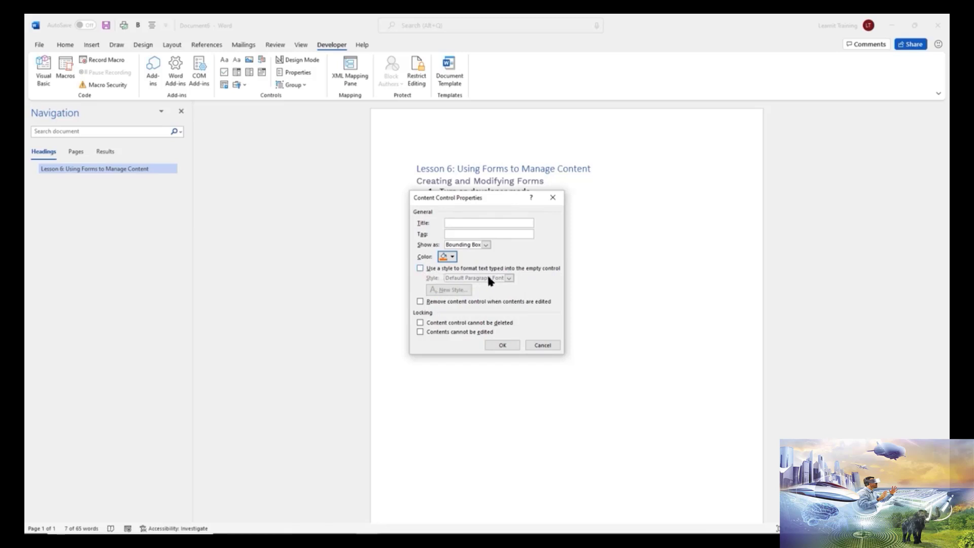
{"action": "left_click", "coordinate": [420, 268]}
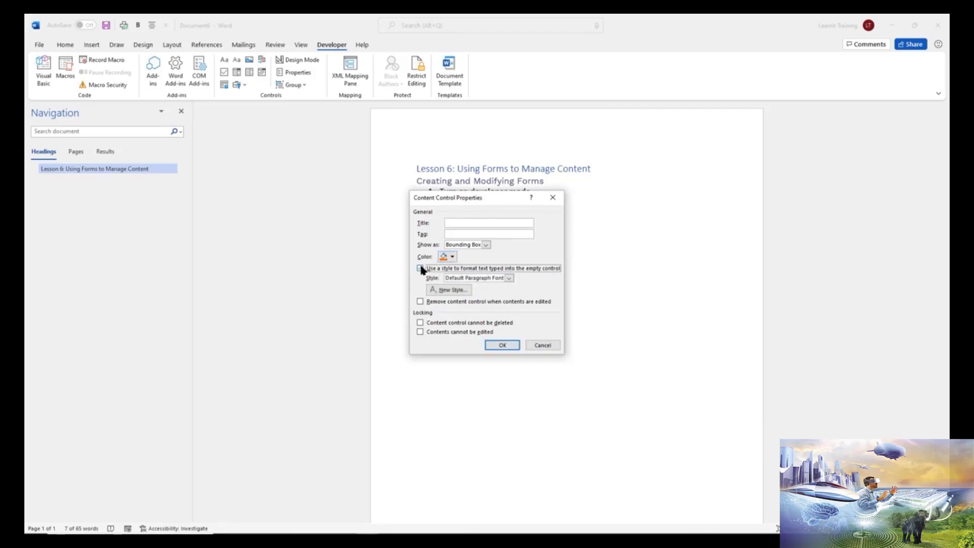
{"action": "left_click", "coordinate": [509, 279]}
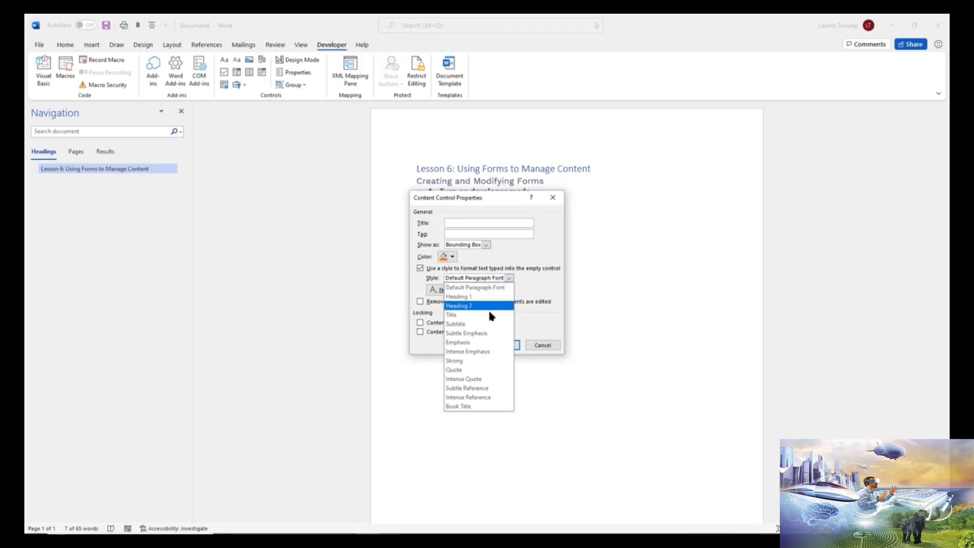
{"action": "left_click", "coordinate": [467, 343]}
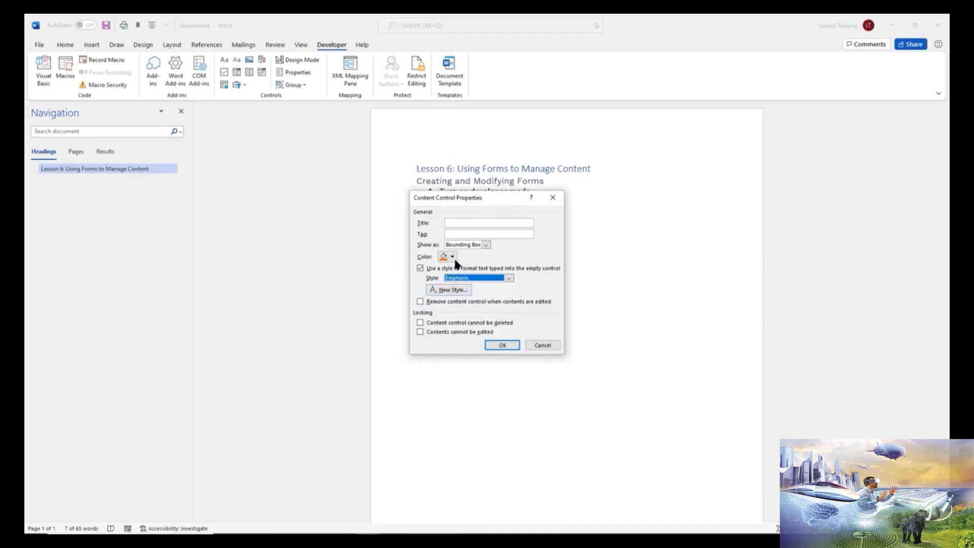
{"action": "left_click", "coordinate": [502, 345]}
Give the First Name text control an orange color and the Emphasis style for typed text
{"action": "left_click", "coordinate": [489, 280]}
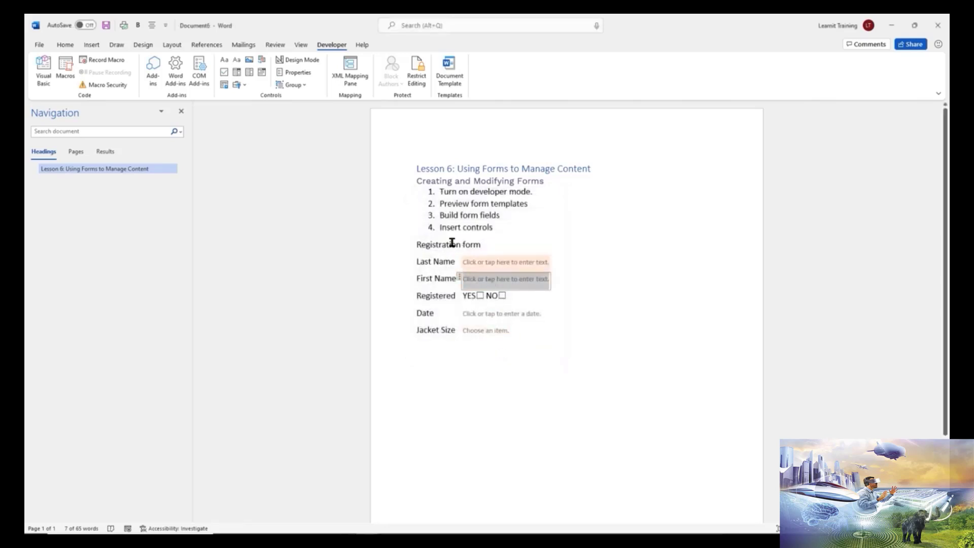
{"action": "left_click", "coordinate": [306, 74]}
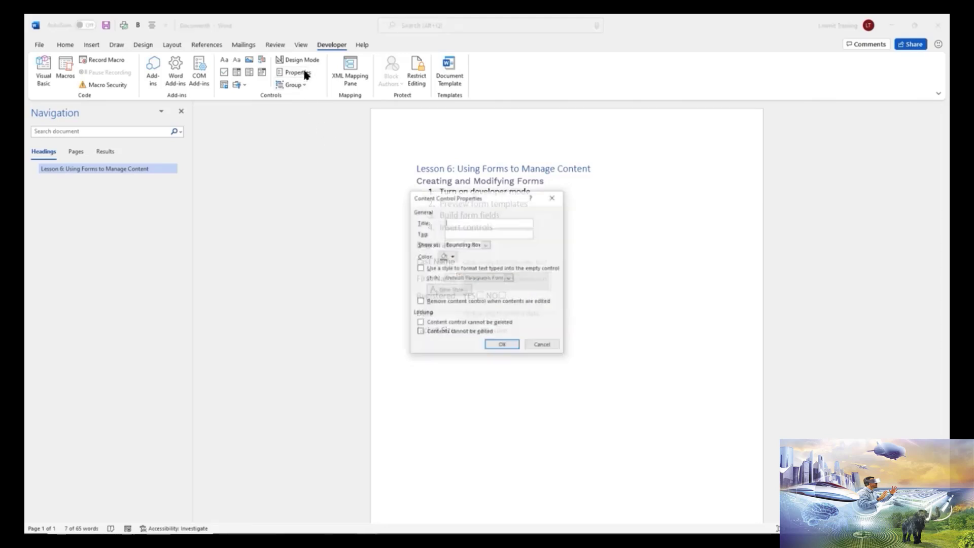
{"action": "left_click", "coordinate": [454, 258]}
{"action": "left_click", "coordinate": [474, 279]}
{"action": "left_click", "coordinate": [421, 268]}
{"action": "left_click", "coordinate": [508, 278]}
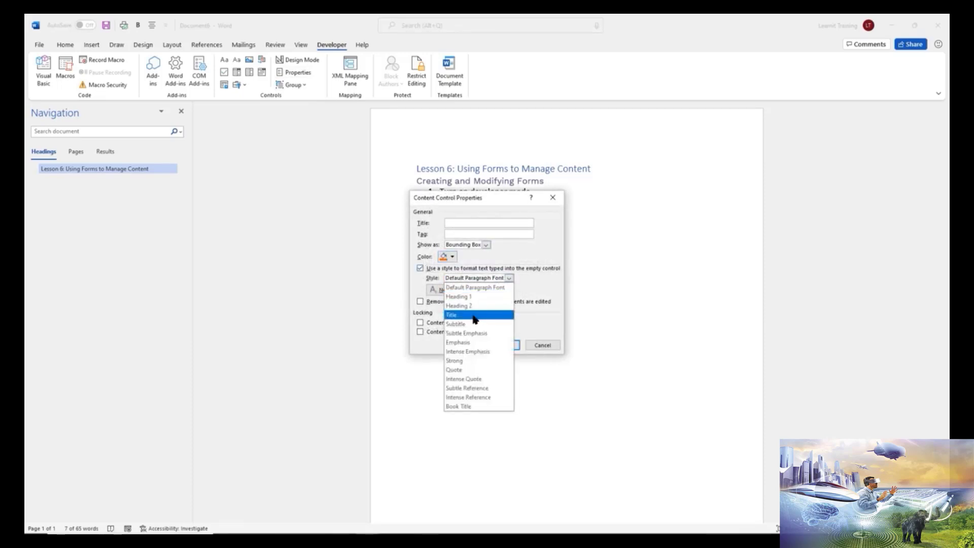
{"action": "left_click", "coordinate": [475, 342]}
{"action": "left_click", "coordinate": [503, 346]}
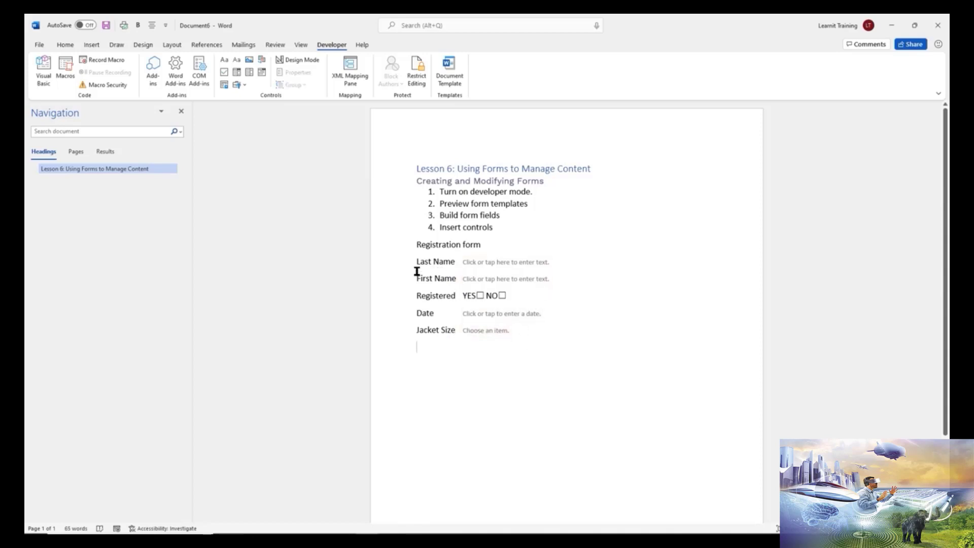
Apply Outside Borders around the whole registration form, from its title line through Jacket Size
{"action": "left_click_drag", "start_coordinate": [415, 244], "coordinate": [568, 339]}
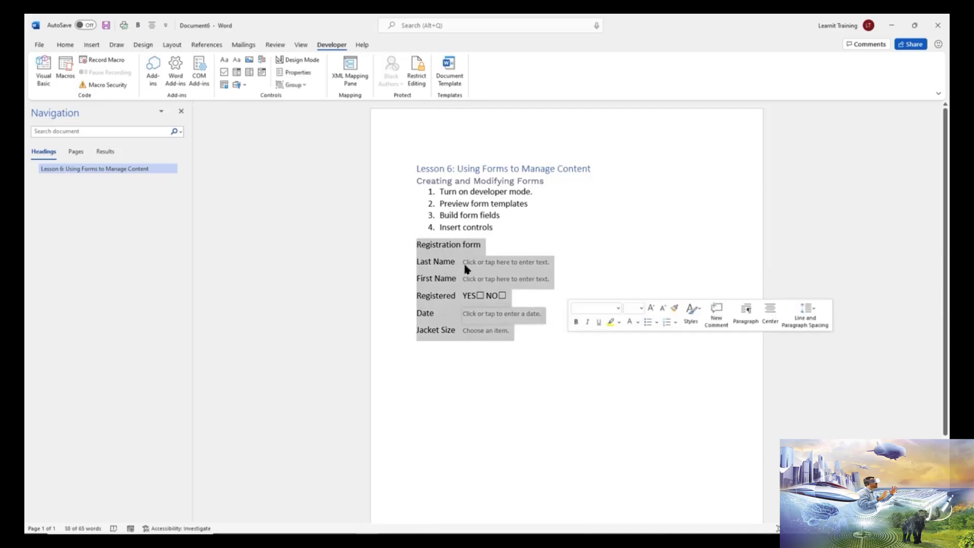
{"action": "left_click", "coordinate": [65, 47]}
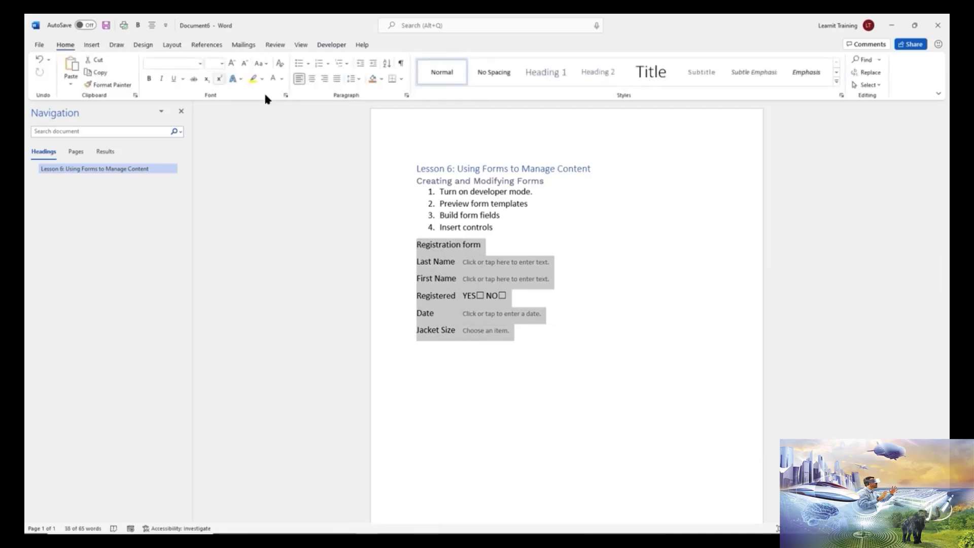
{"action": "left_click", "coordinate": [401, 80]}
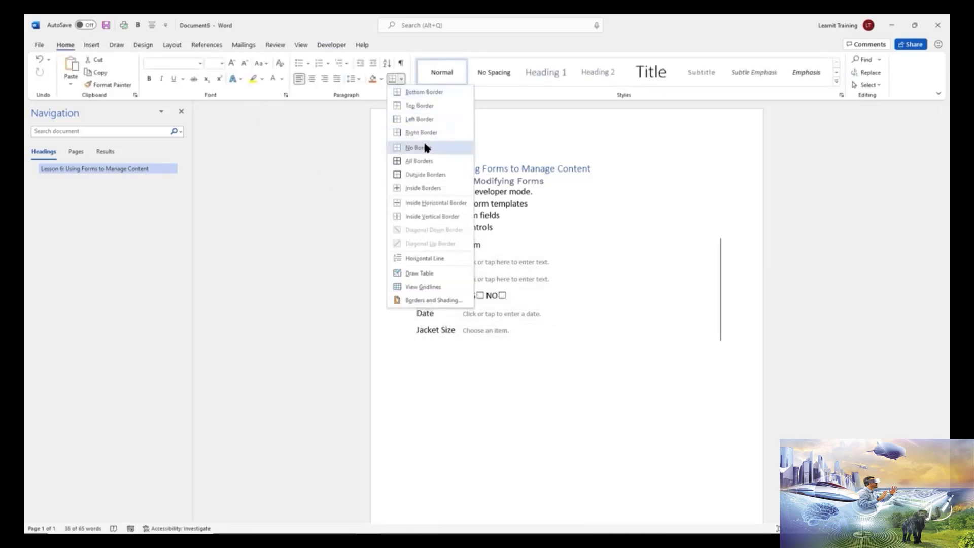
{"action": "left_click", "coordinate": [424, 175]}
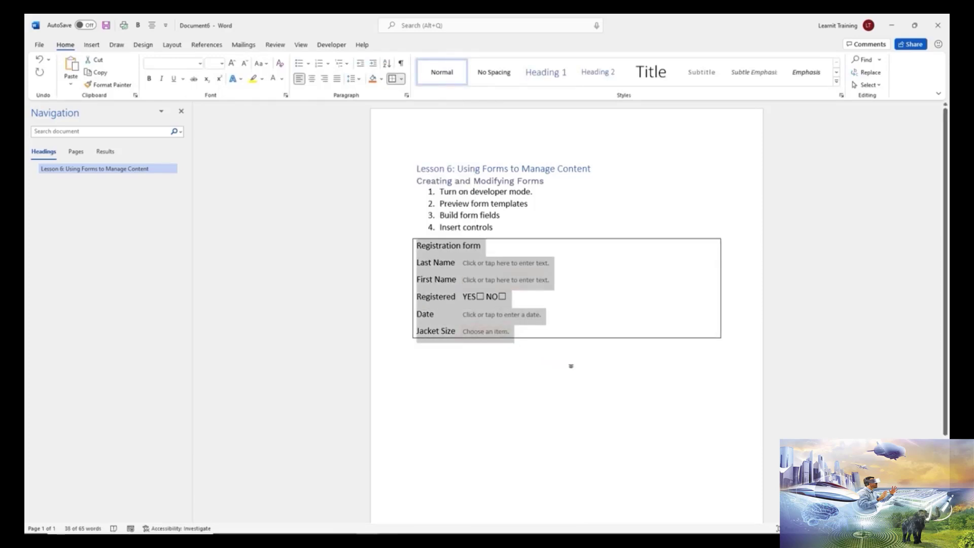
{"action": "left_click", "coordinate": [570, 366]}
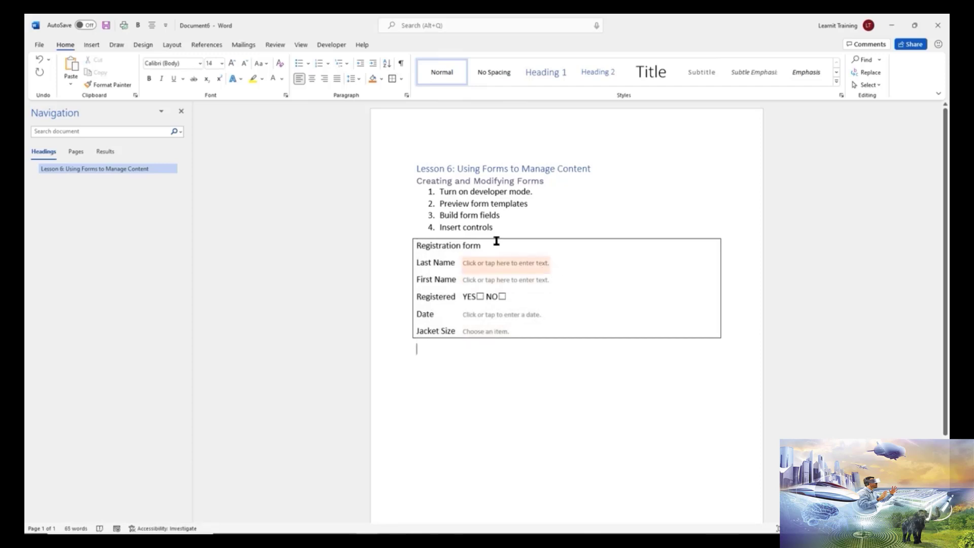
Turn on Design Mode for the form's content controls and place the cursor in the Last Name control
{"action": "left_click", "coordinate": [330, 45]}
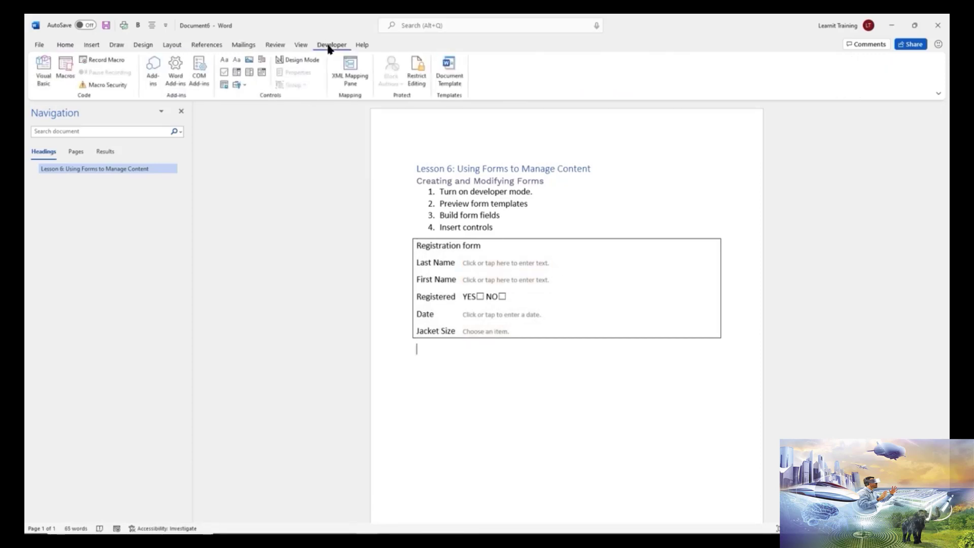
{"action": "left_click", "coordinate": [301, 61]}
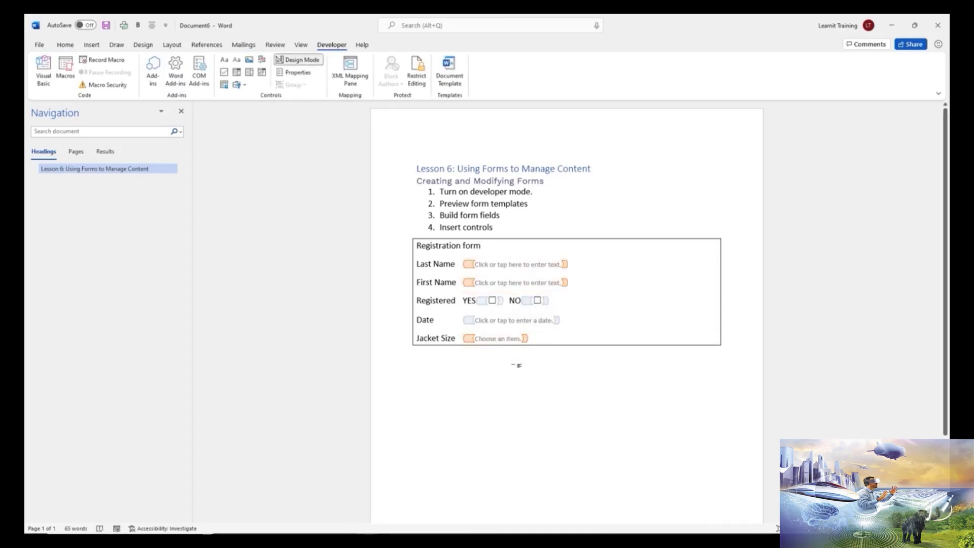
{"action": "left_click", "coordinate": [479, 266]}
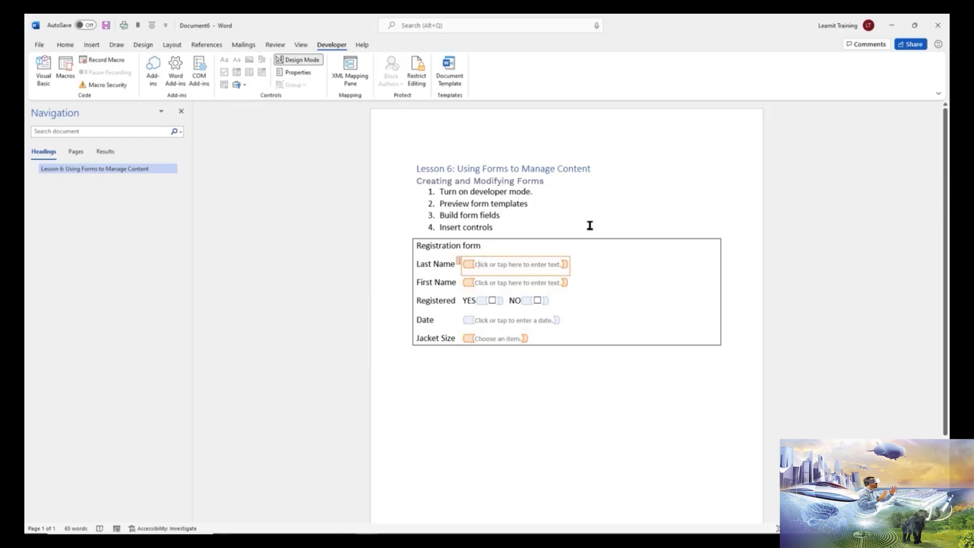
Try typing in the Last Name control, erase the typed characters, and turn Design Mode off
{"action": "type", "text": "jo"}
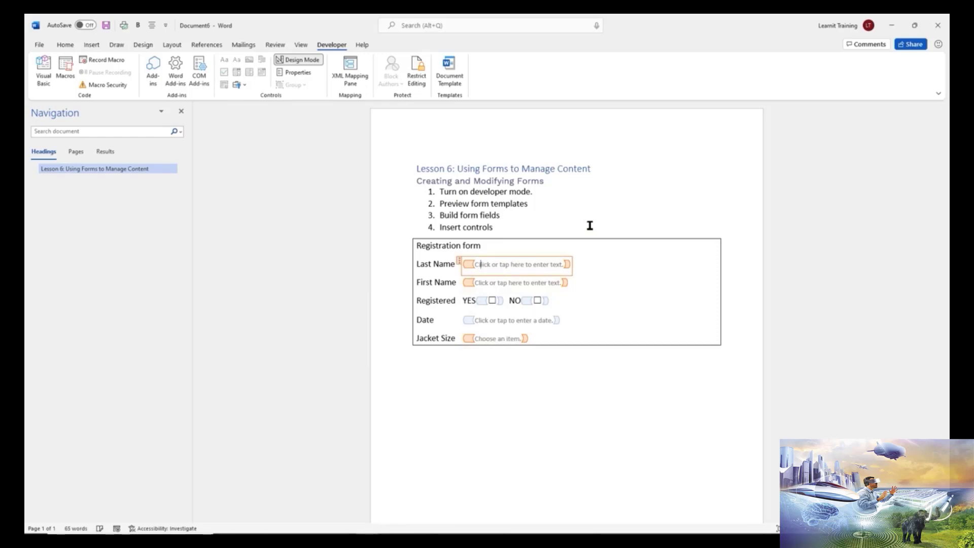
{"action": "key", "text": "BackSpace"}
{"action": "key", "text": "BackSpace"}
{"action": "key", "text": "BackSpace"}
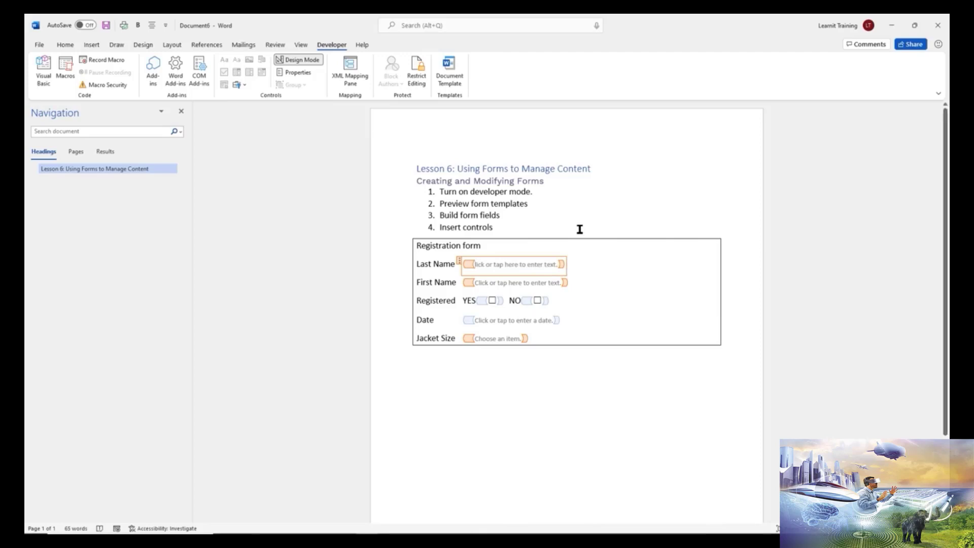
{"action": "left_click", "coordinate": [300, 60]}
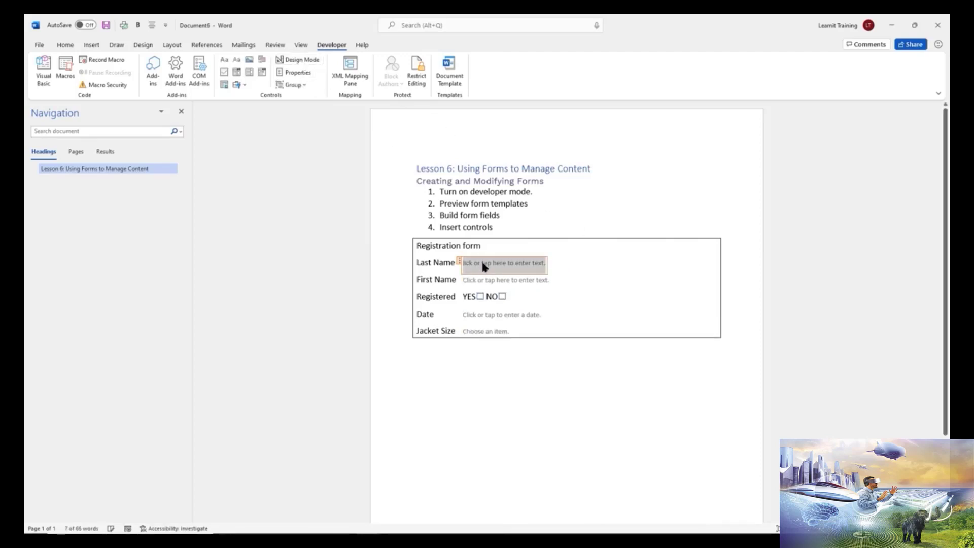
Fill in the last and first name in the registration form and check YES for Registered
{"action": "type", "text": "Jones"}
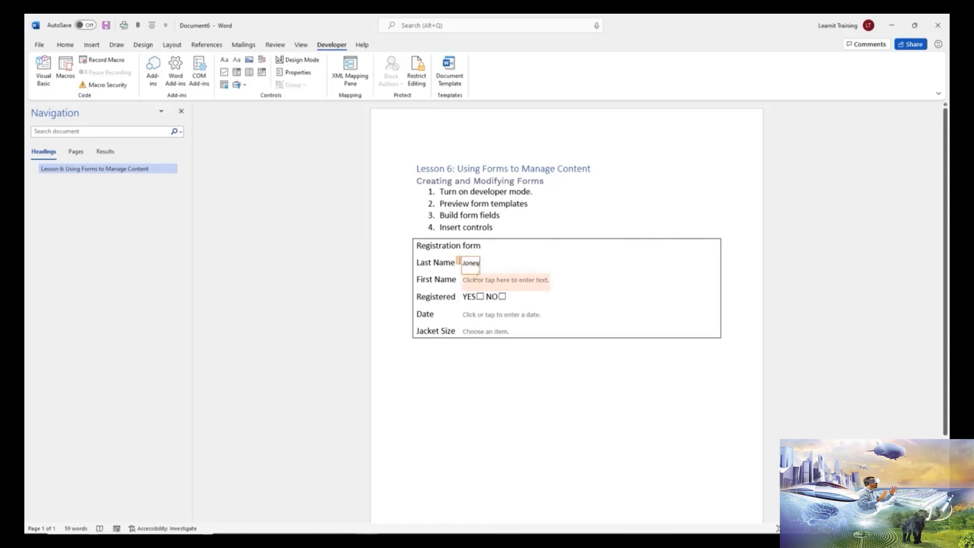
{"action": "left_click", "coordinate": [473, 282]}
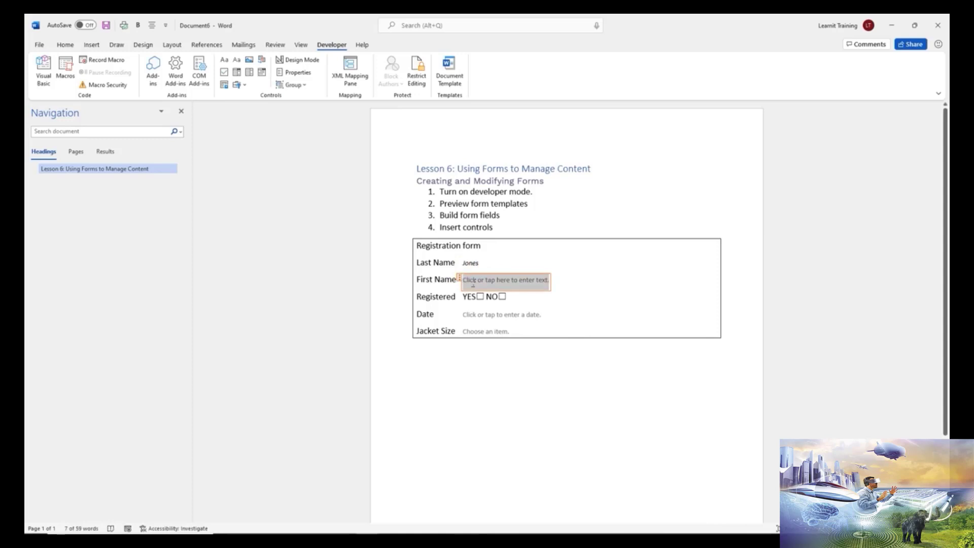
{"action": "type", "text": "Moe"}
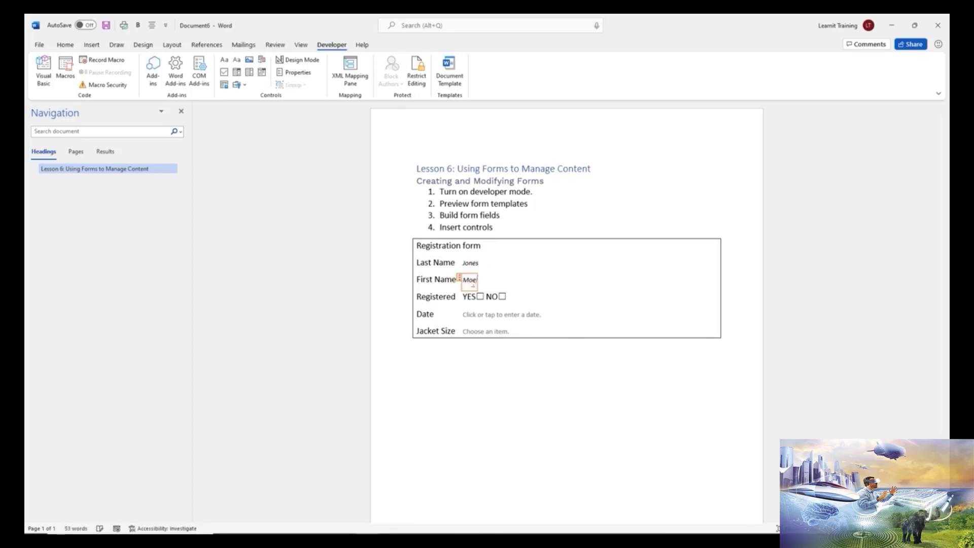
{"action": "left_click", "coordinate": [479, 296]}
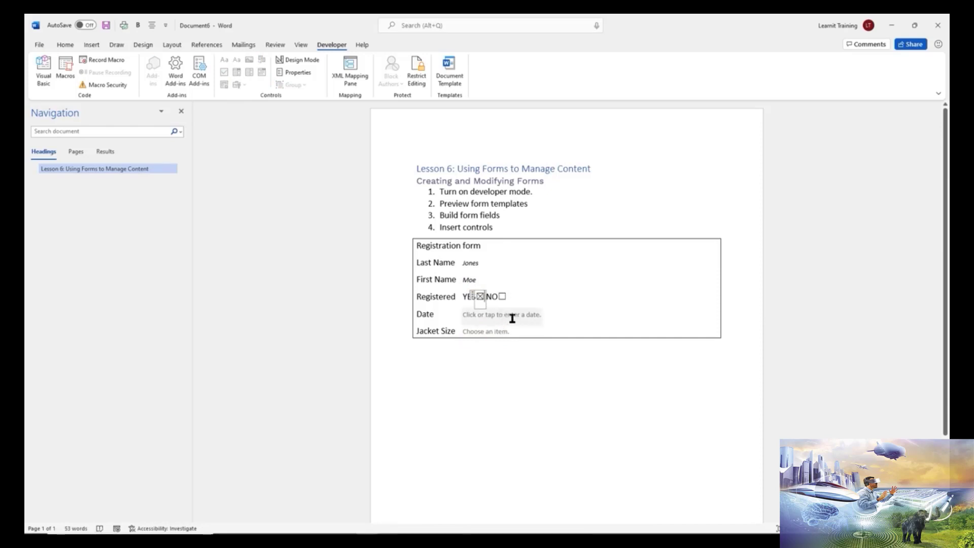
Set the form's Date to today and choose Large as the Jacket Size
{"action": "left_click", "coordinate": [512, 318]}
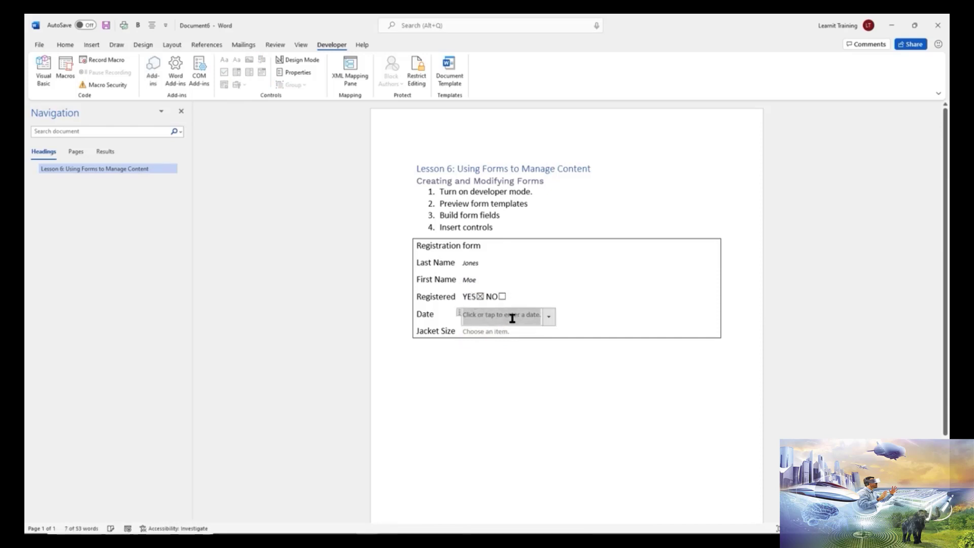
{"action": "left_click", "coordinate": [549, 318]}
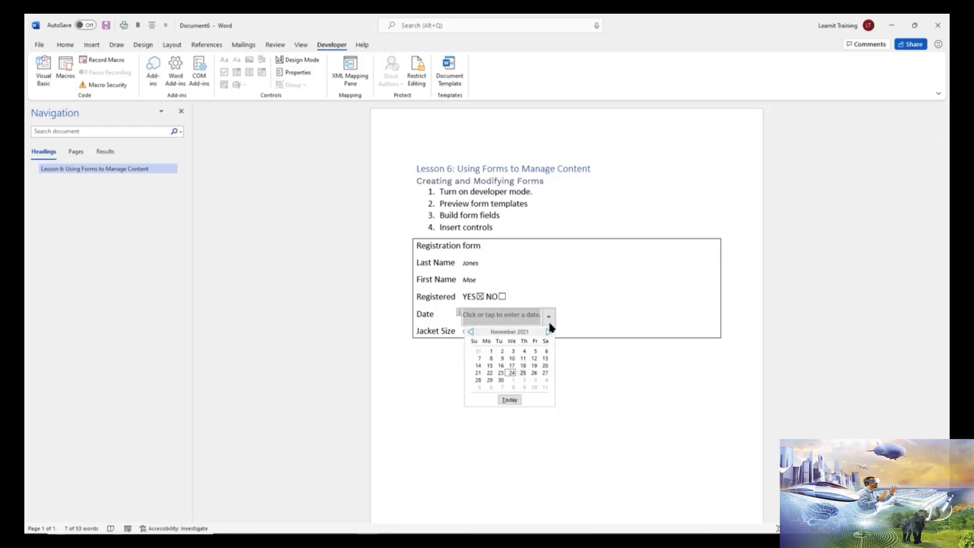
{"action": "left_click", "coordinate": [510, 400]}
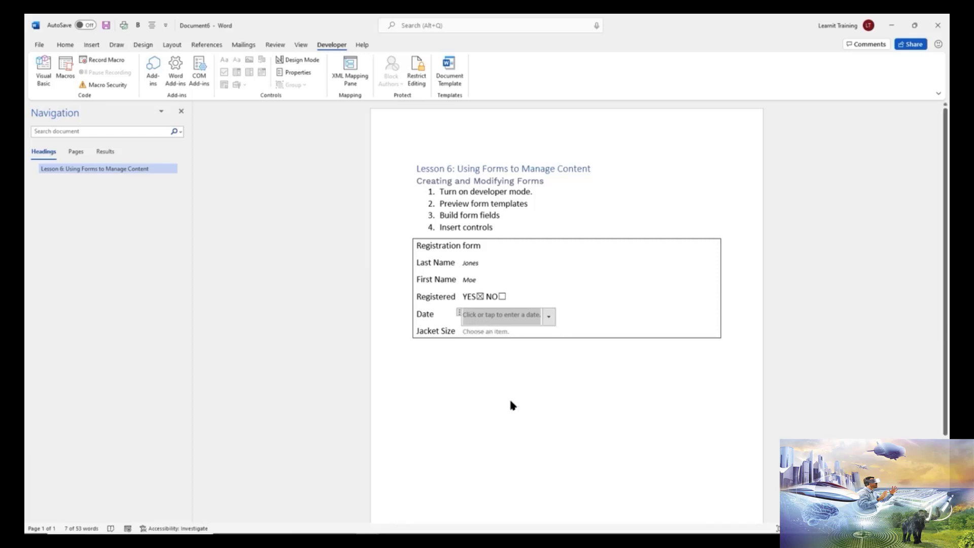
{"action": "left_click", "coordinate": [485, 333]}
{"action": "left_click", "coordinate": [512, 334]}
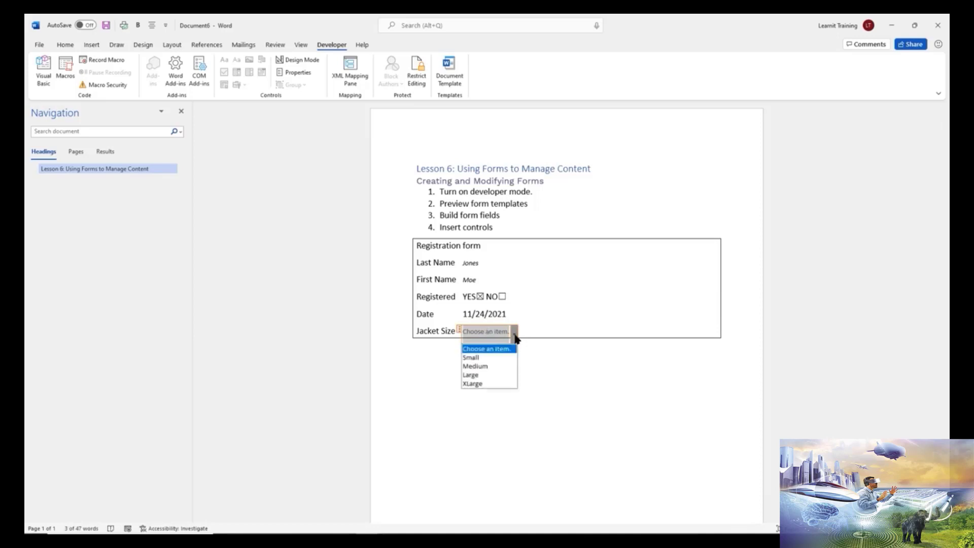
{"action": "left_click", "coordinate": [482, 375]}
{"action": "left_click", "coordinate": [507, 373]}
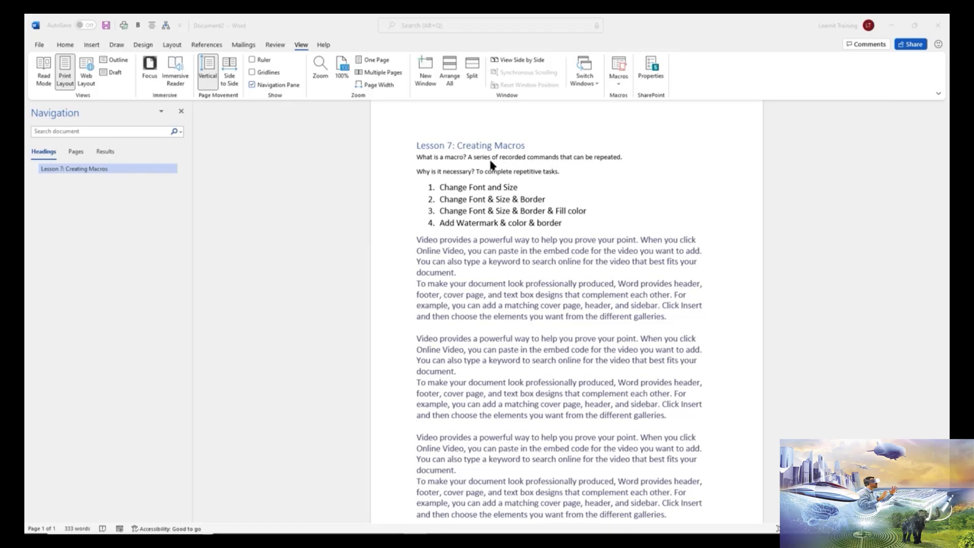
Apply the Intense Emphasis style to the "What is a macro?" line in the Lesson 7 document
{"action": "triple_click", "coordinate": [548, 159]}
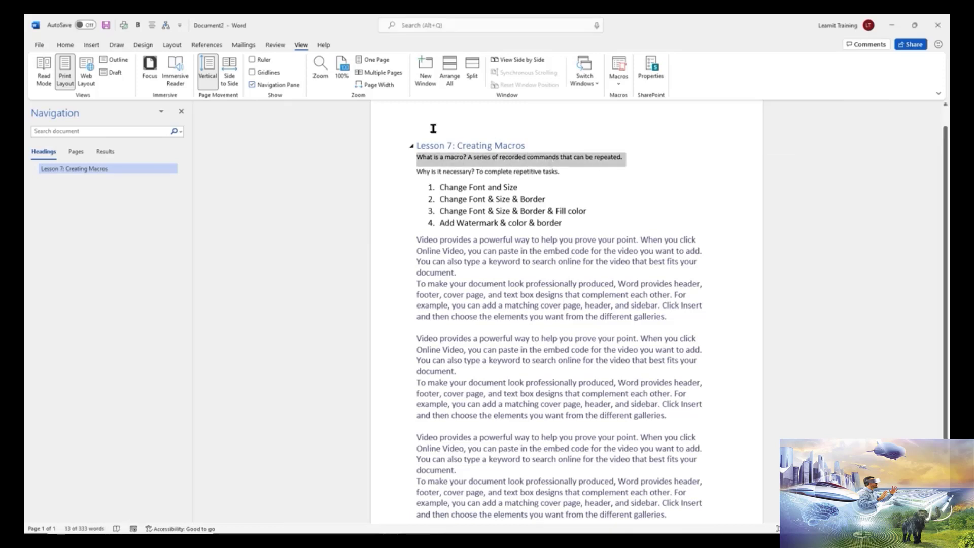
{"action": "left_click", "coordinate": [65, 45]}
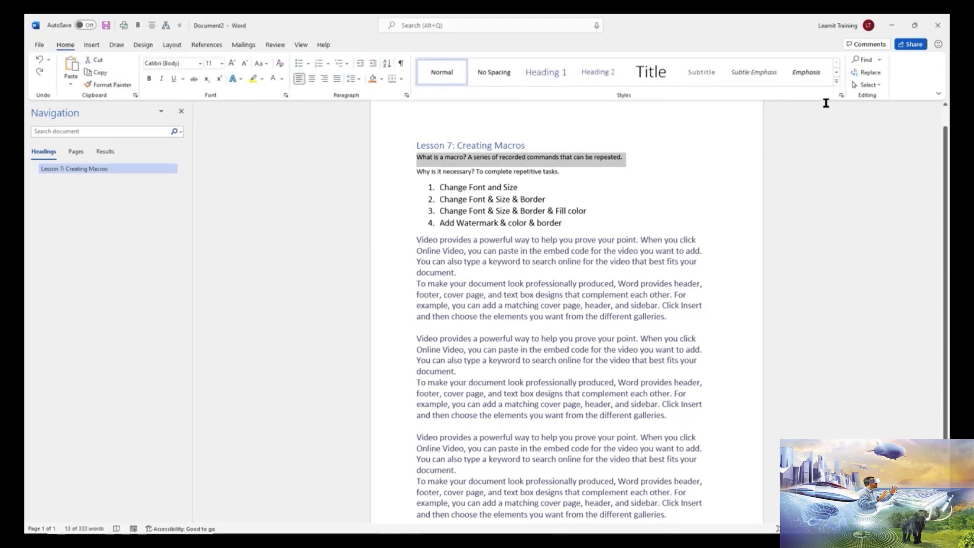
{"action": "left_click", "coordinate": [836, 72]}
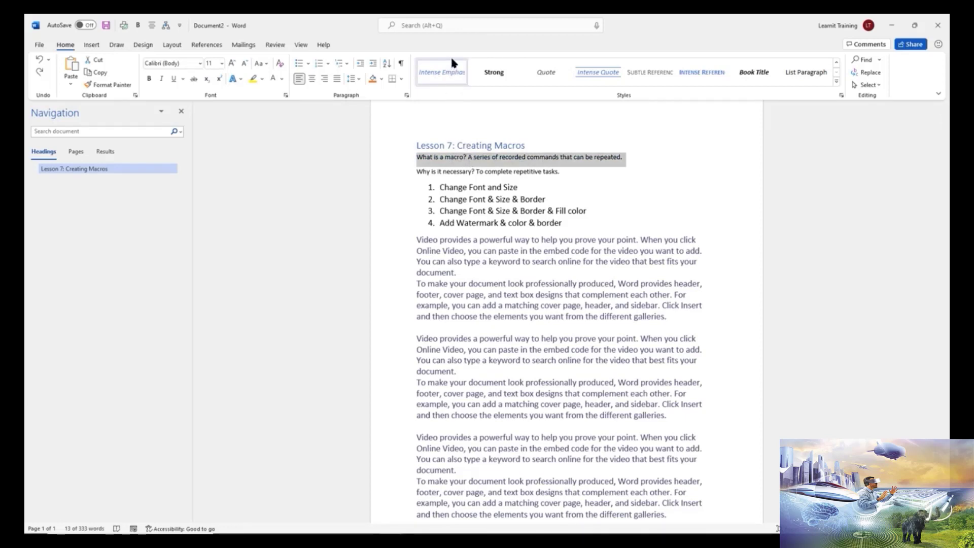
{"action": "left_click", "coordinate": [441, 69]}
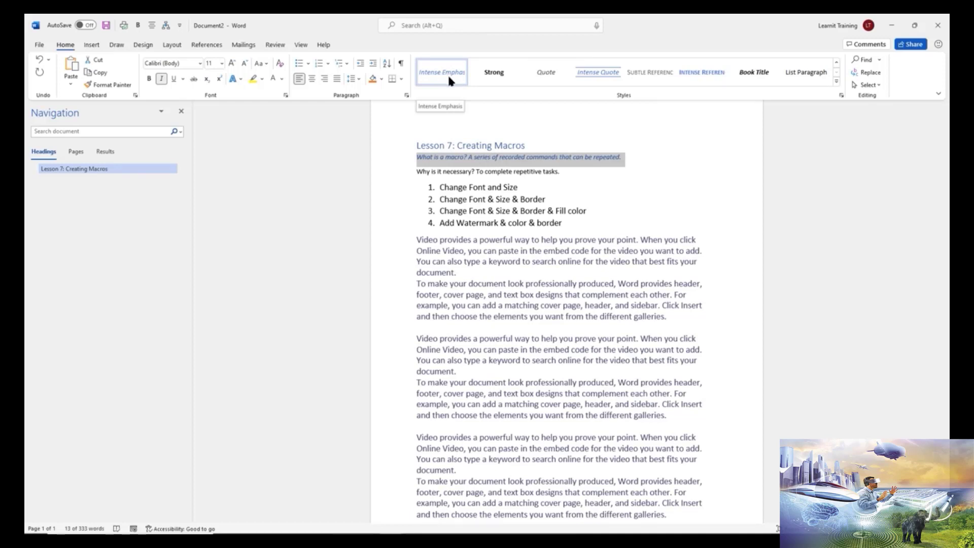
Apply the Intense Reference style to the "Why is it necessary?" line under the Lesson 7 heading
{"action": "left_click", "coordinate": [502, 171]}
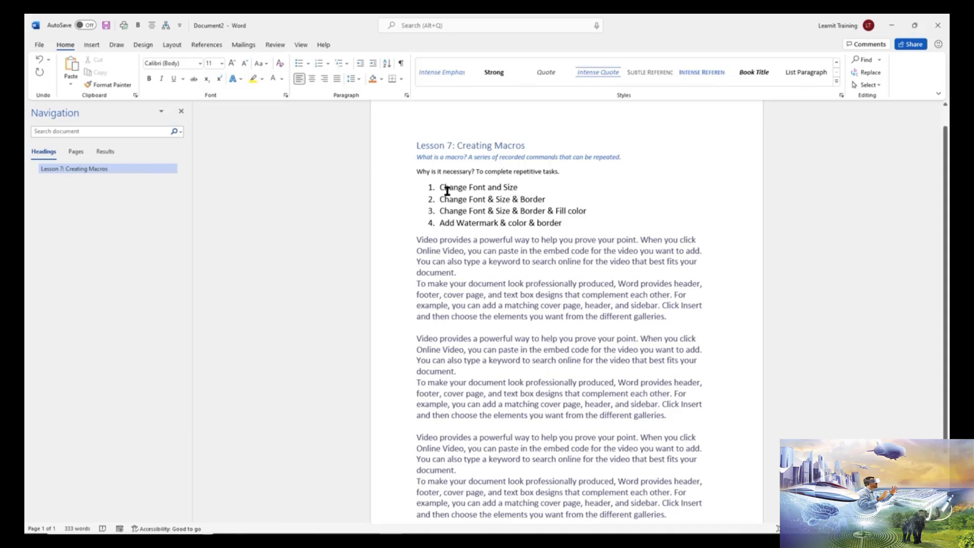
{"action": "left_click", "coordinate": [523, 188]}
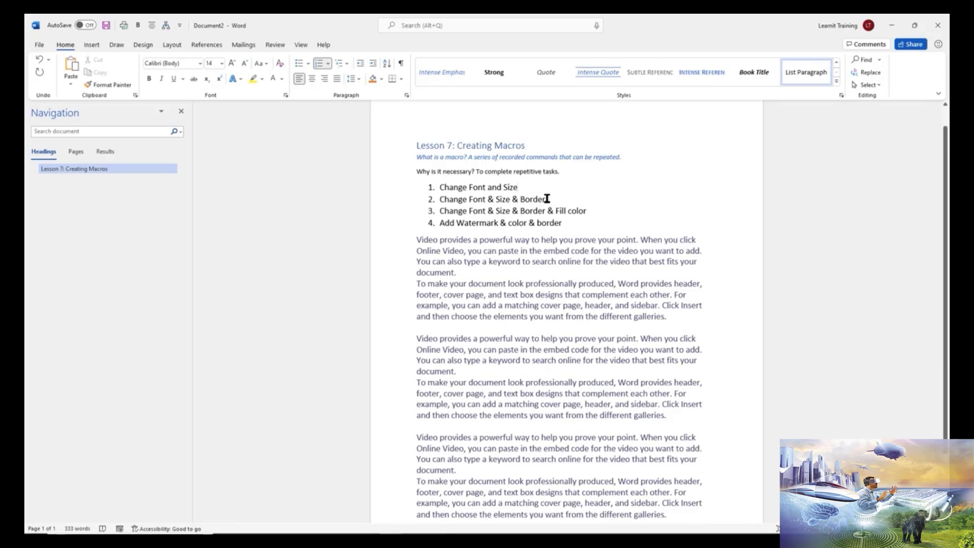
{"action": "triple_click", "coordinate": [517, 172]}
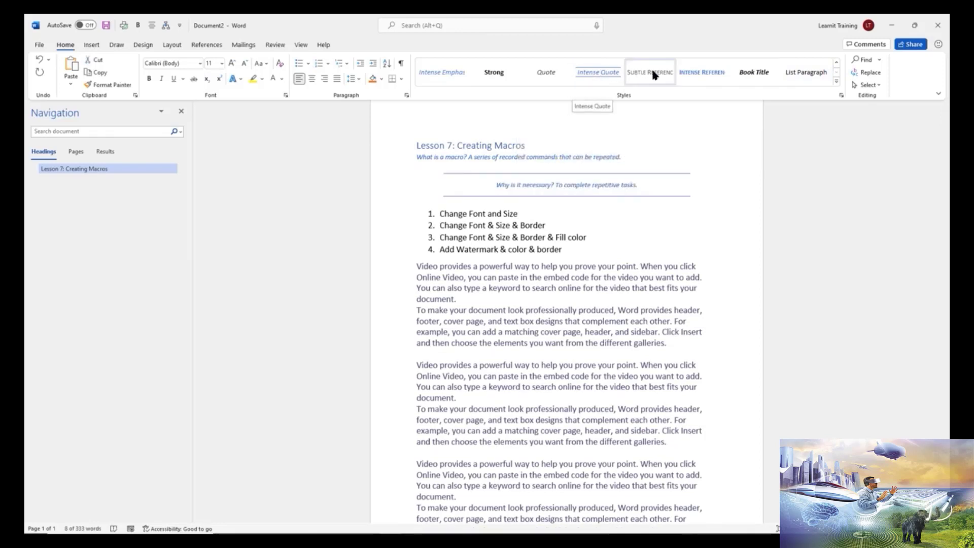
{"action": "left_click", "coordinate": [695, 76]}
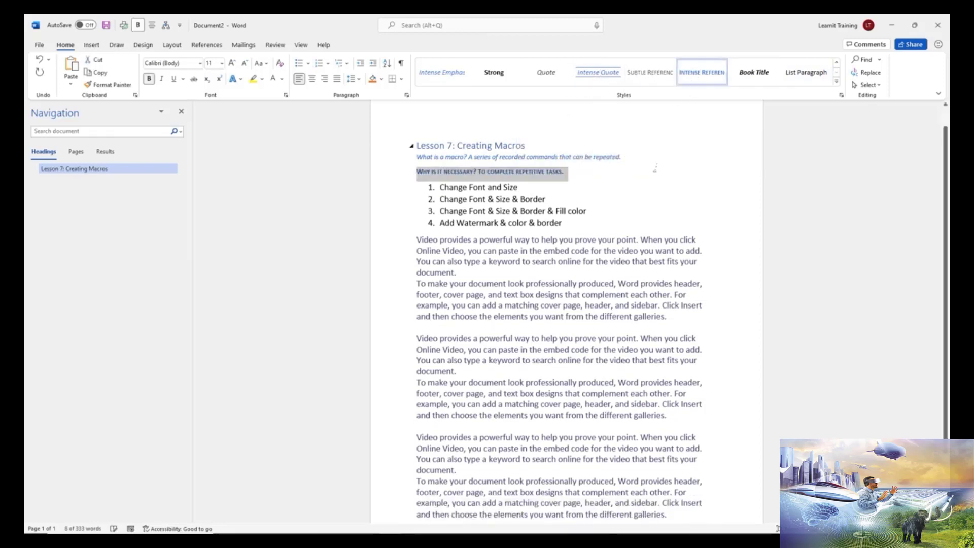
{"action": "left_click", "coordinate": [565, 192]}
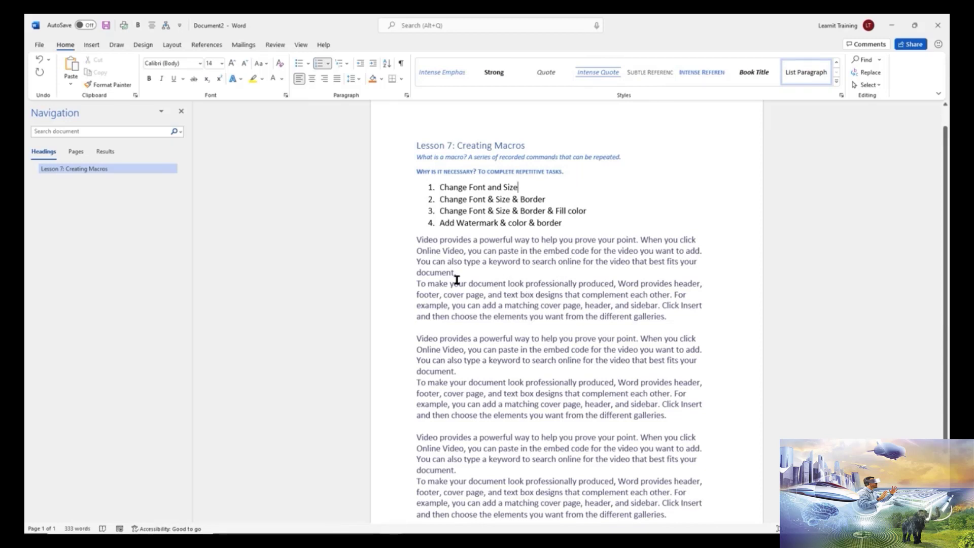
{"action": "left_click_drag", "start_coordinate": [416, 240], "coordinate": [667, 317]}
{"action": "left_click_drag", "start_coordinate": [417, 339], "coordinate": [667, 415]}
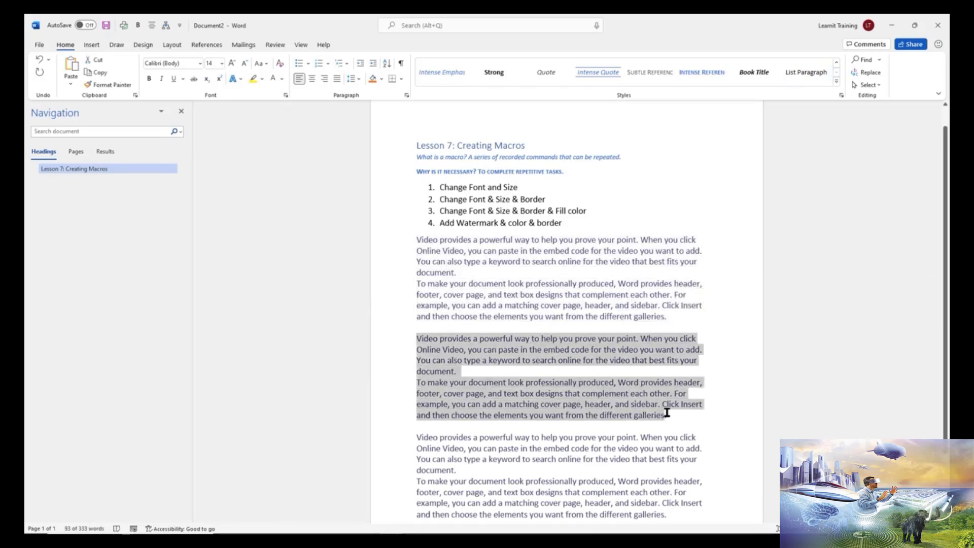
{"action": "left_click_drag", "start_coordinate": [417, 437], "coordinate": [632, 483]}
{"action": "left_click", "coordinate": [589, 346]}
{"action": "scroll", "coordinate": [585, 331], "scroll_direction": "up", "scroll_amount": 3}
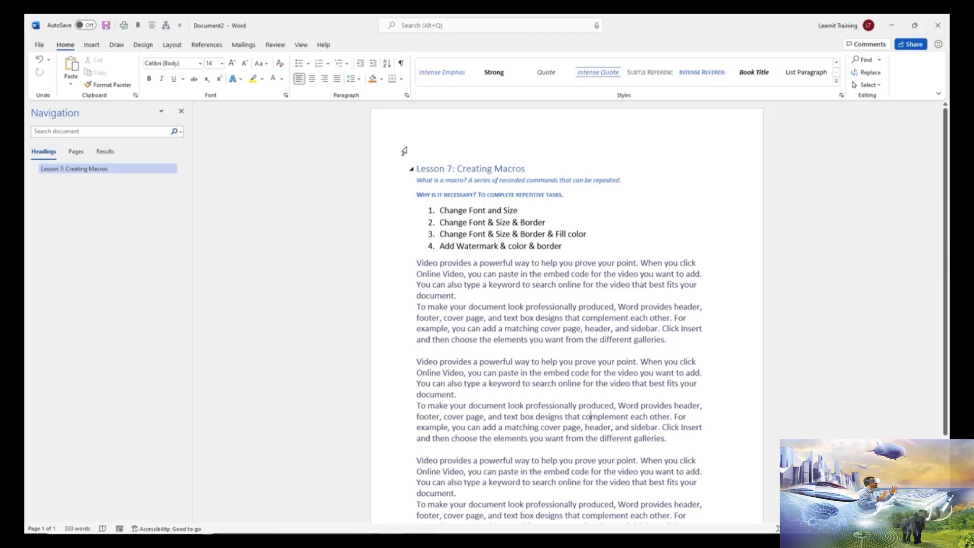
Select the first block of sample text, both of its paragraphs, and begin setting up a new macro recording
{"action": "left_click", "coordinate": [300, 45]}
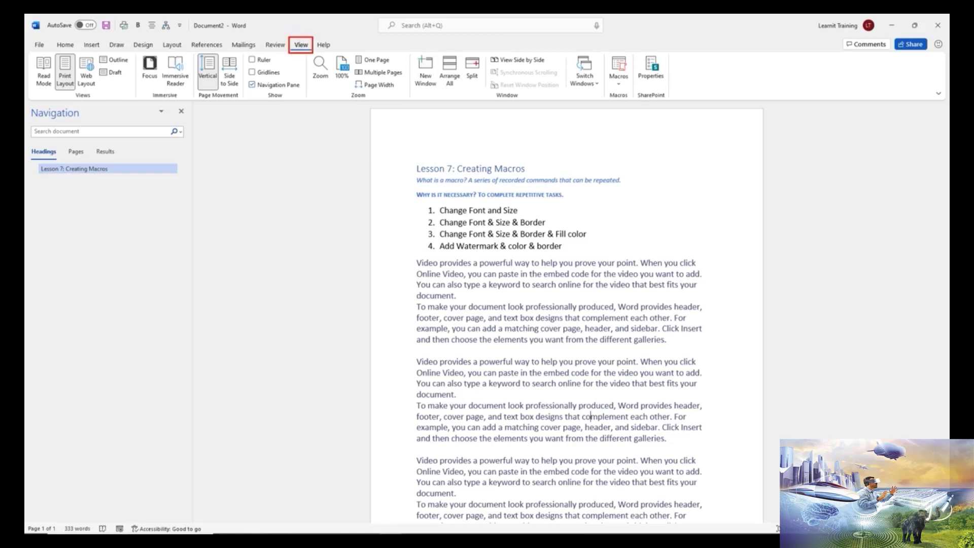
{"action": "left_click_drag", "start_coordinate": [602, 89], "coordinate": [634, 103]}
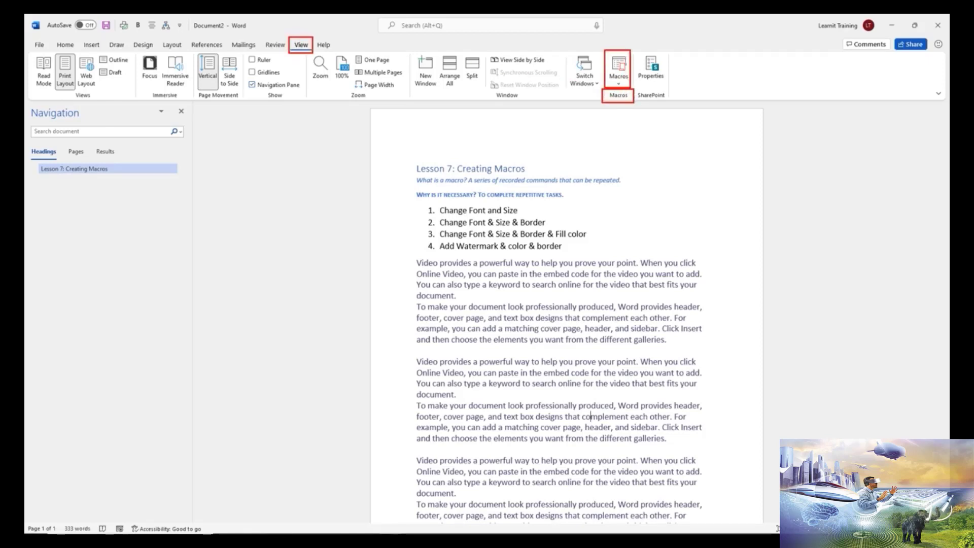
{"action": "key", "text": "Escape"}
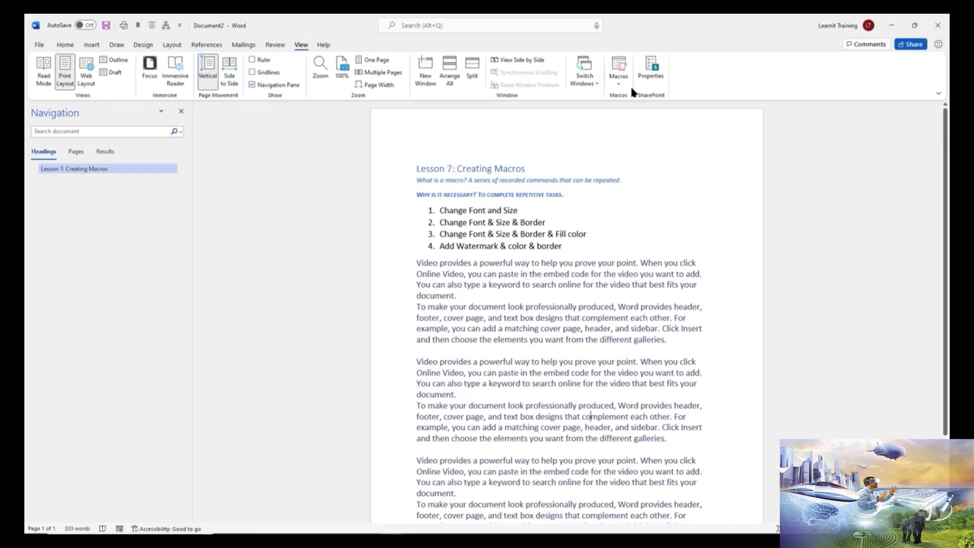
{"action": "left_click", "coordinate": [620, 84]}
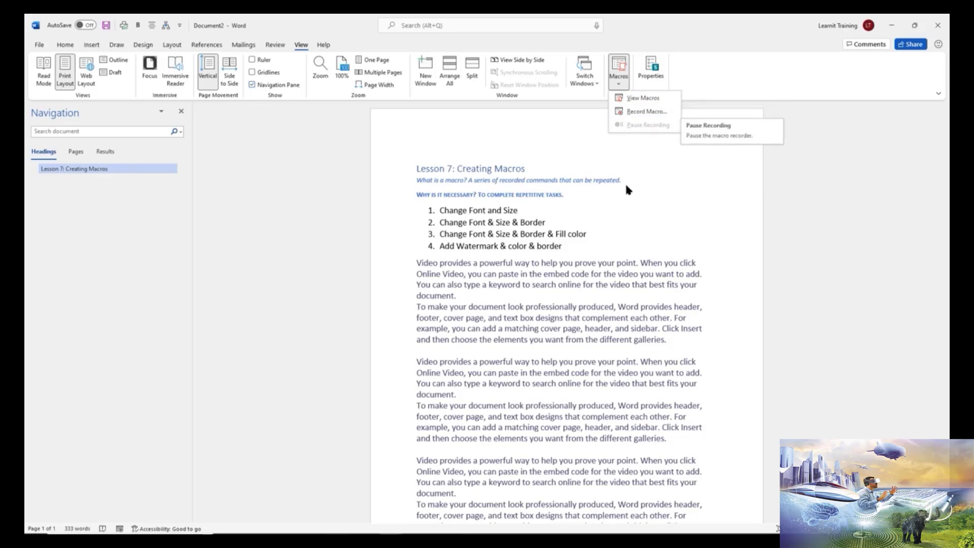
{"action": "left_click", "coordinate": [628, 206]}
{"action": "left_click_drag", "start_coordinate": [667, 340], "coordinate": [415, 264]}
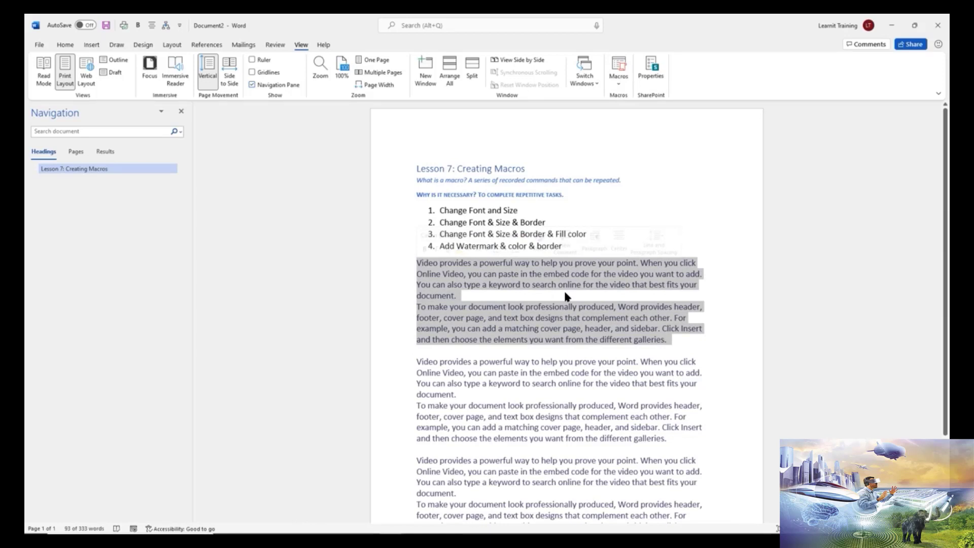
{"action": "left_click", "coordinate": [620, 86]}
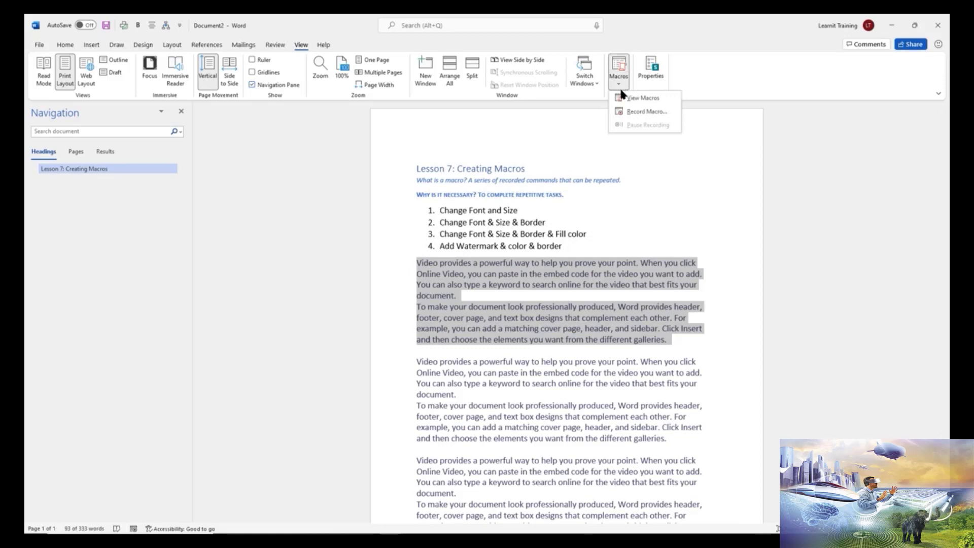
{"action": "left_click", "coordinate": [641, 112]}
{"action": "left_click_drag", "start_coordinate": [551, 244], "coordinate": [687, 215]}
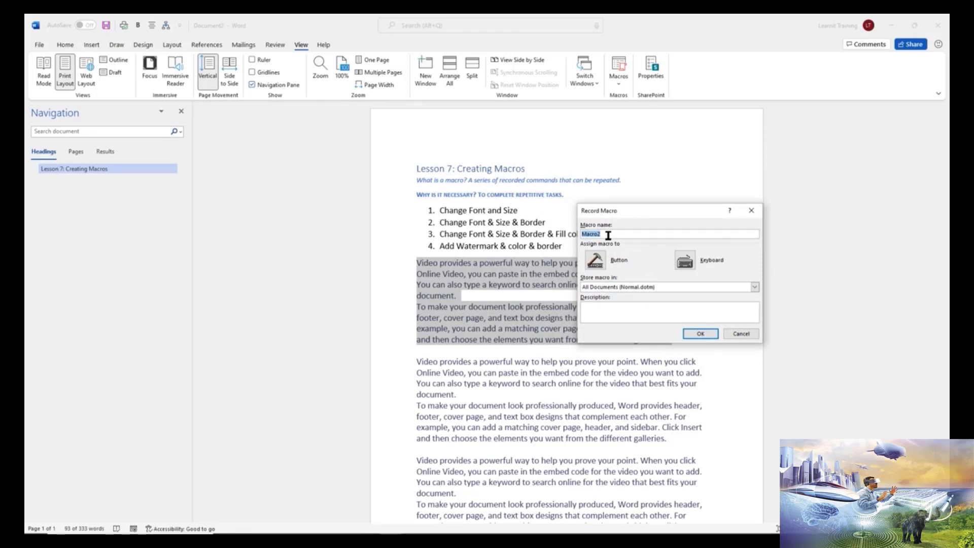
Name the new macro BasicFormat and describe it as "Arial 12"
{"action": "type", "text": "BasicFormat"}
{"action": "left_click", "coordinate": [635, 306]}
{"action": "type", "text": "Fon"}
{"action": "key", "text": "BackSpace"}
{"action": "key", "text": "BackSpace"}
{"action": "key", "text": "BackSpace"}
{"action": "type", "text": "Arial 12"}
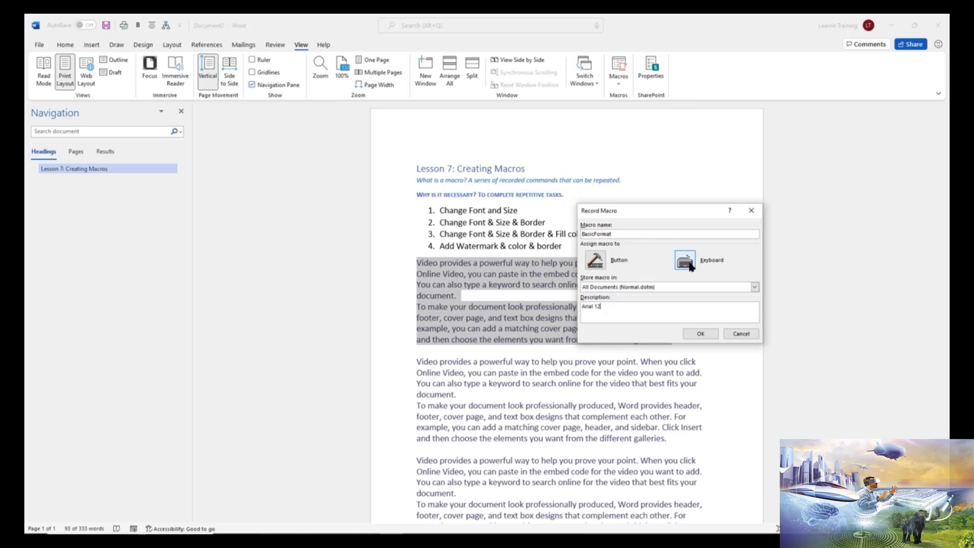
Assign the macro to a button by adding Normal.NewMacros.BasicFormat to the Quick Access Toolbar, and start recording
{"action": "left_click", "coordinate": [596, 260]}
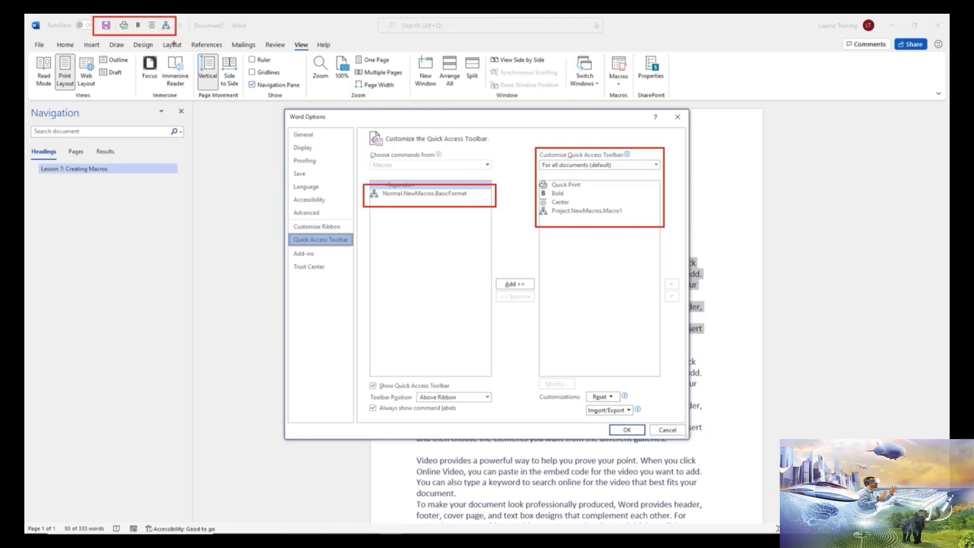
{"action": "left_click", "coordinate": [439, 194]}
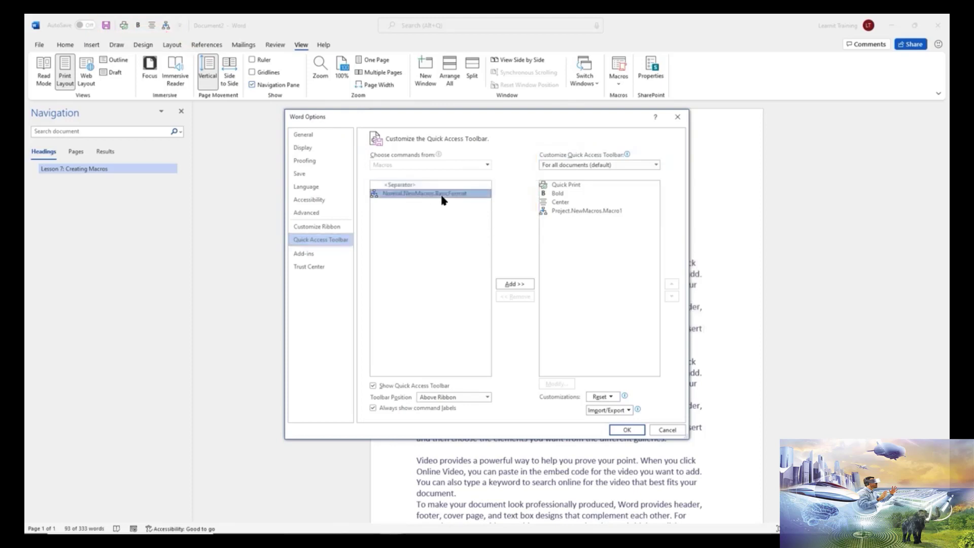
{"action": "left_click", "coordinate": [515, 283]}
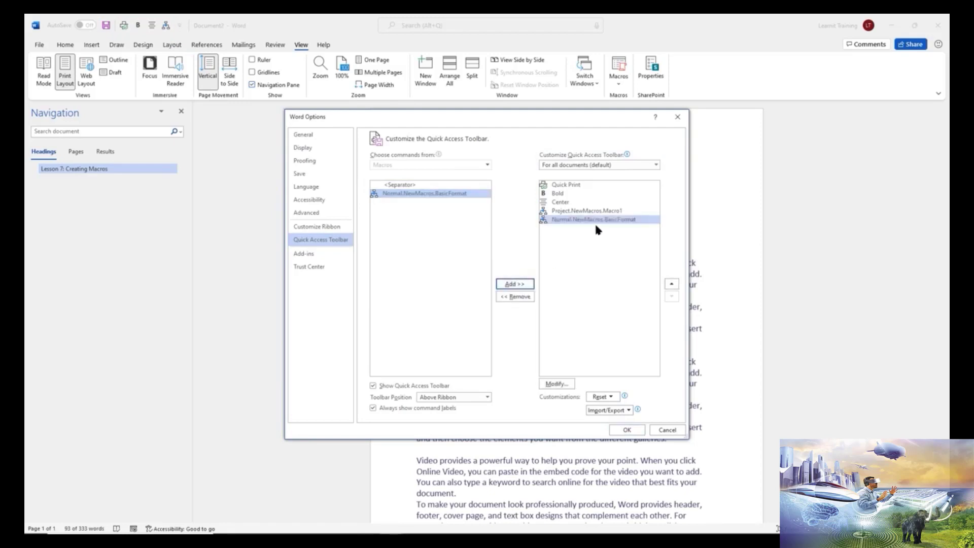
{"action": "left_click", "coordinate": [627, 430]}
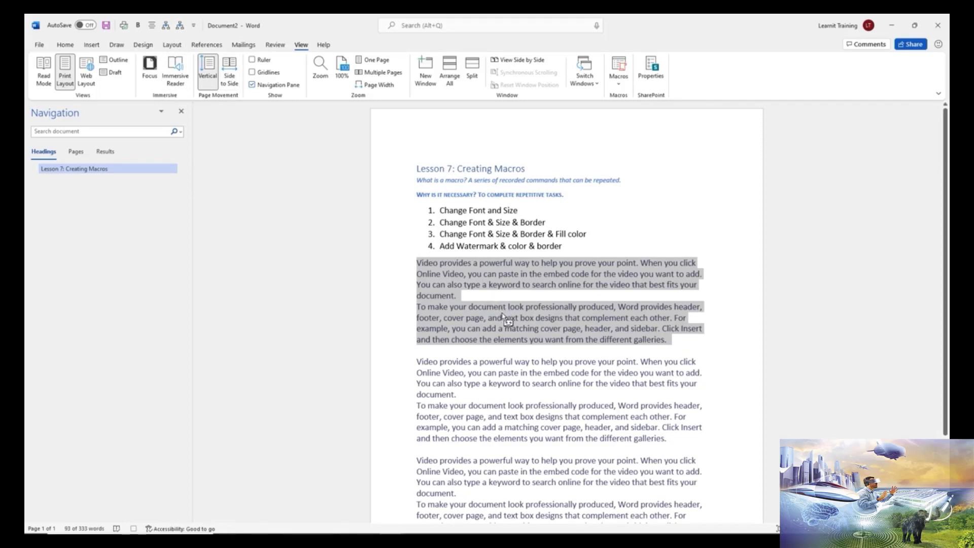
Set the first block of sample text to Arial, size 12, and stop the macro recording
{"action": "left_click", "coordinate": [66, 45]}
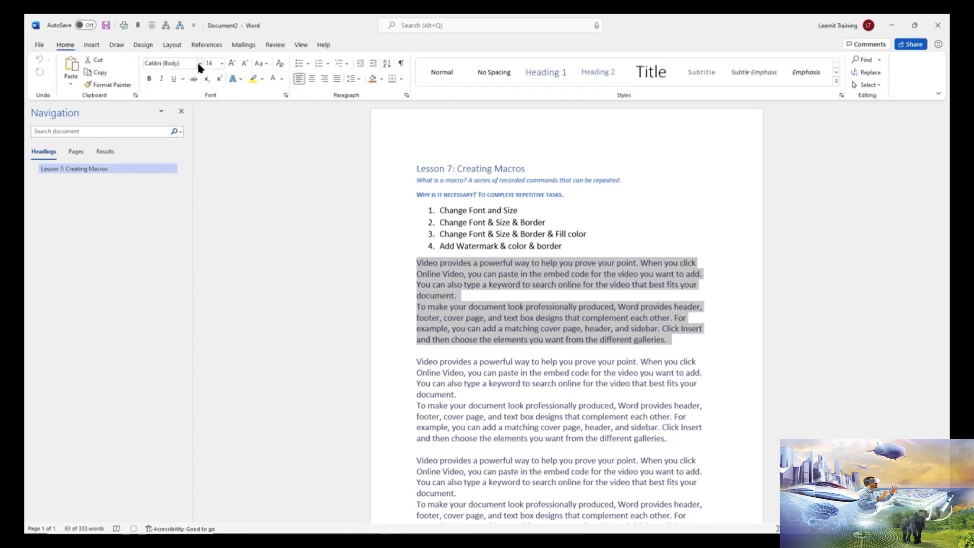
{"action": "left_click", "coordinate": [199, 64]}
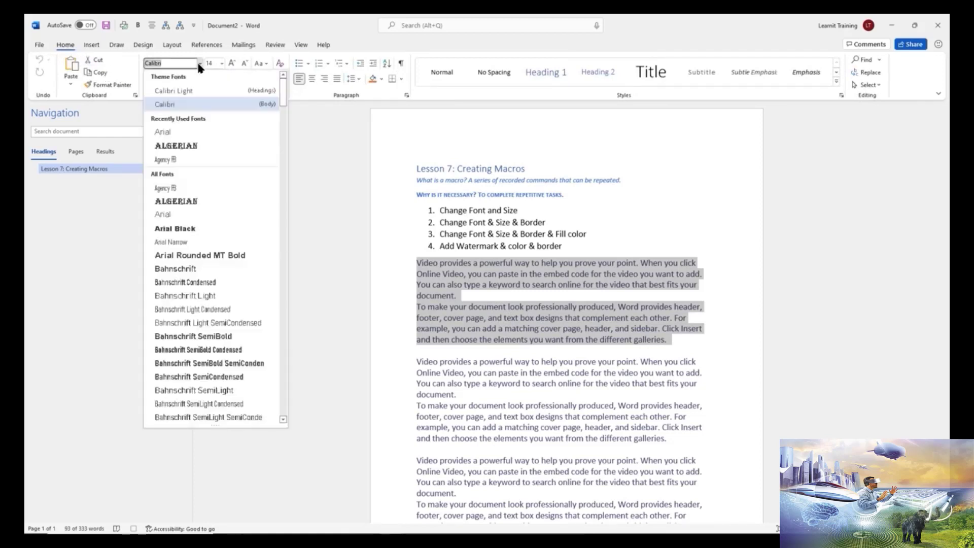
{"action": "left_click", "coordinate": [173, 131]}
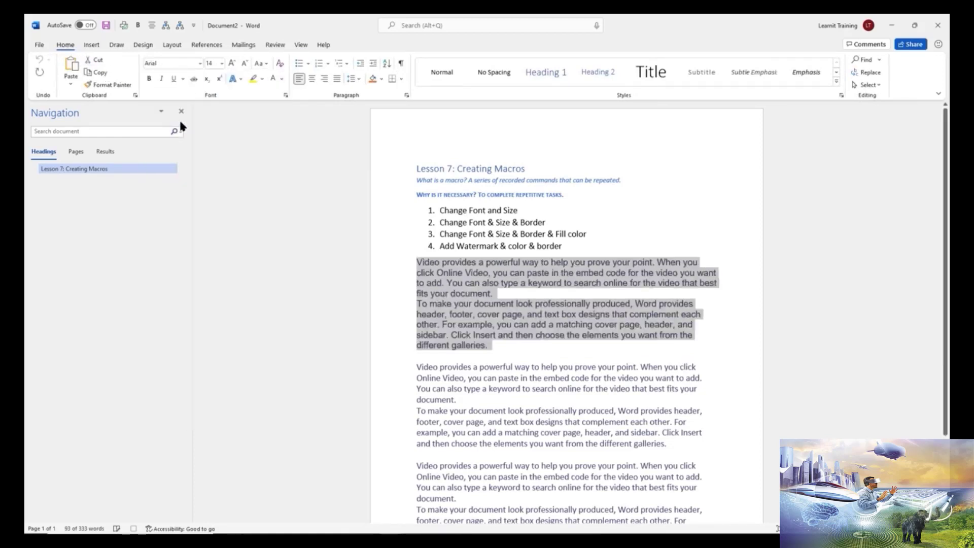
{"action": "left_click", "coordinate": [222, 64]}
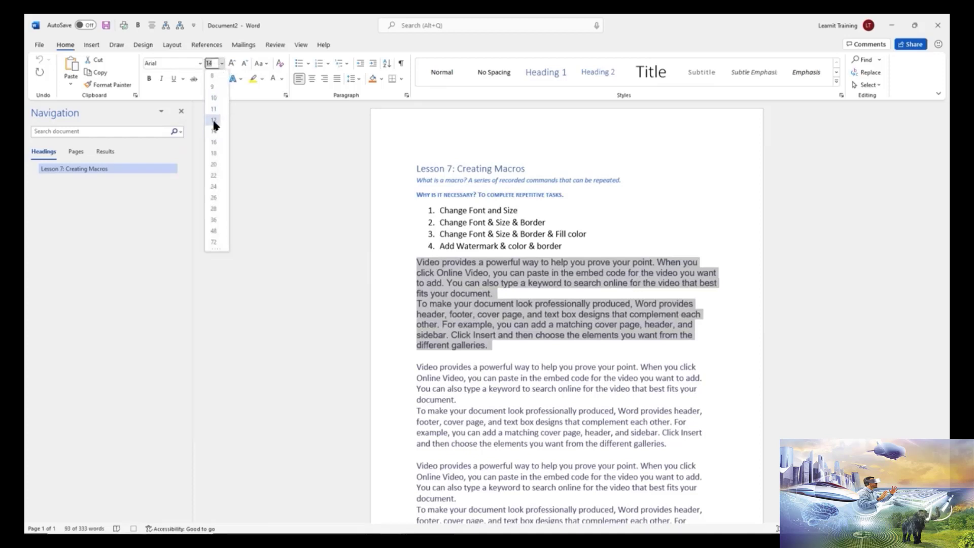
{"action": "key", "text": "Escape"}
{"action": "type", "text": "12"}
{"action": "key", "text": "Return"}
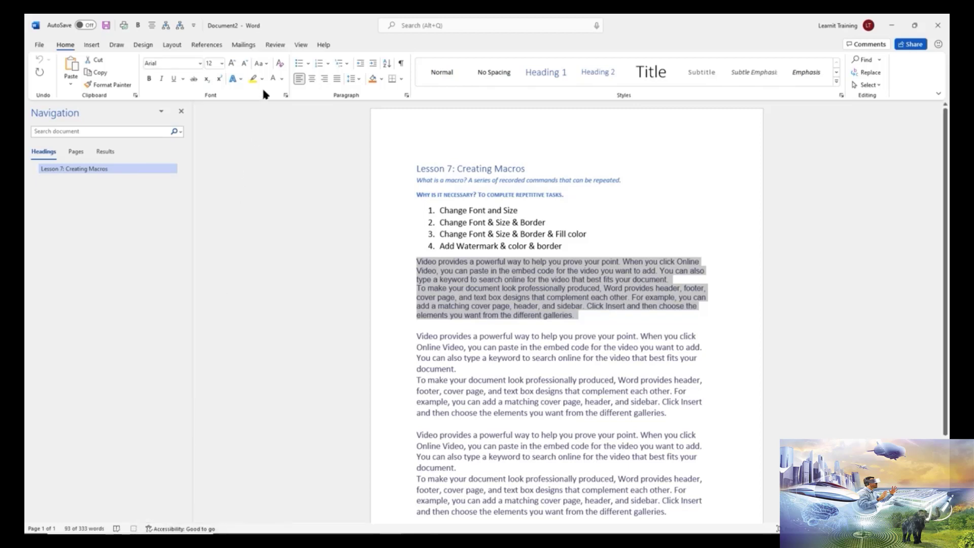
{"action": "left_click", "coordinate": [133, 529]}
{"action": "left_click", "coordinate": [595, 317]}
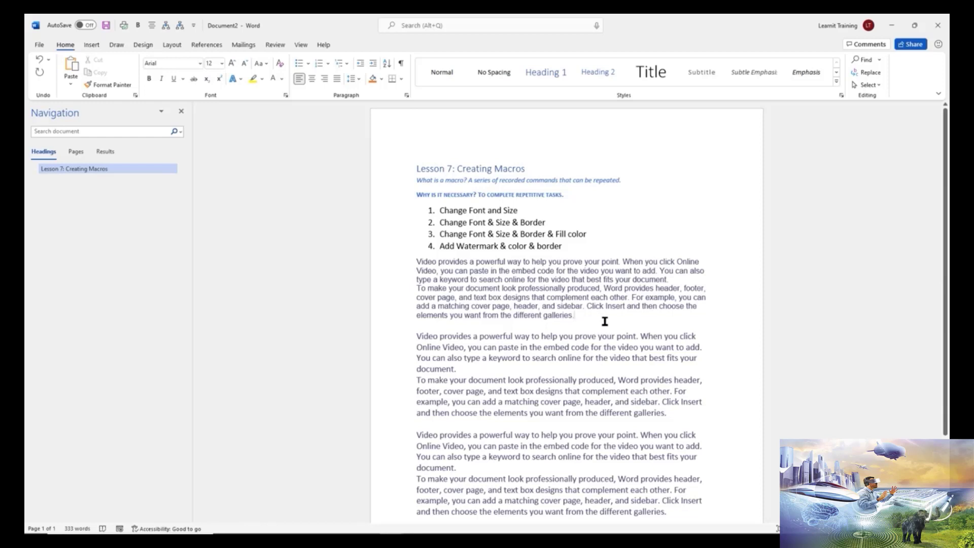
Undo the size change on the first block, reselect both paragraphs, and run the BasicFormat macro on them
{"action": "key", "text": "ctrl+z"}
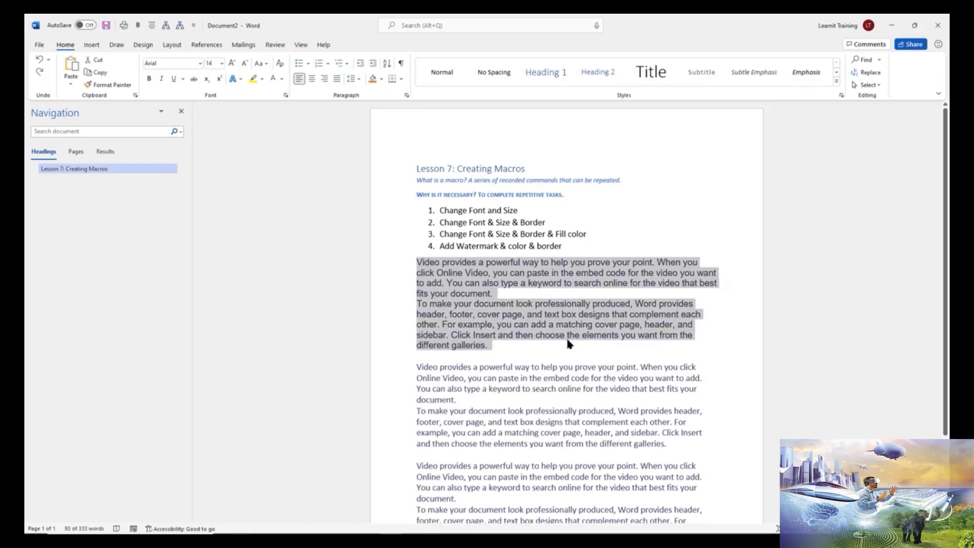
{"action": "left_click_drag", "start_coordinate": [491, 346], "coordinate": [417, 264]}
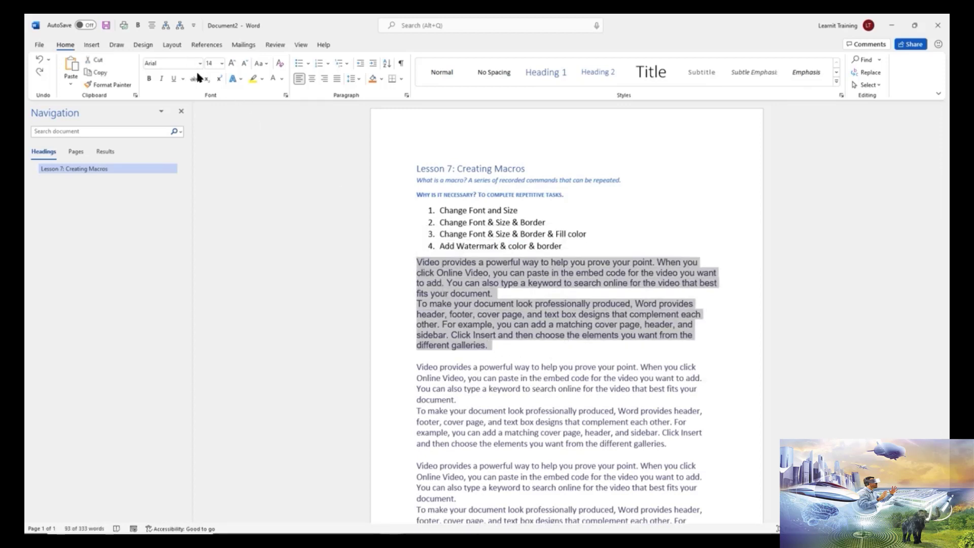
{"action": "left_click", "coordinate": [180, 27]}
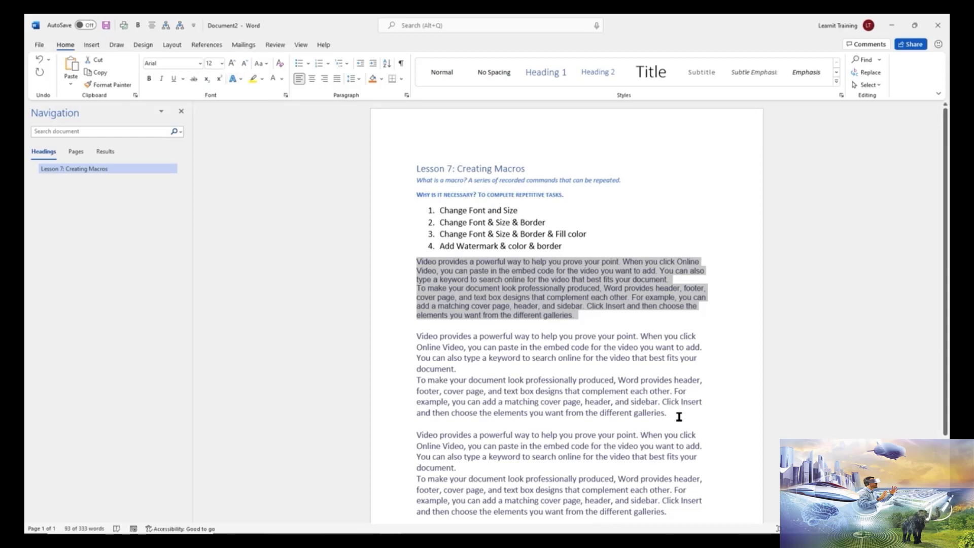
Copy the text of the second list item, "Change Font & Size & Border"
{"action": "left_click_drag", "start_coordinate": [675, 417], "coordinate": [417, 336]}
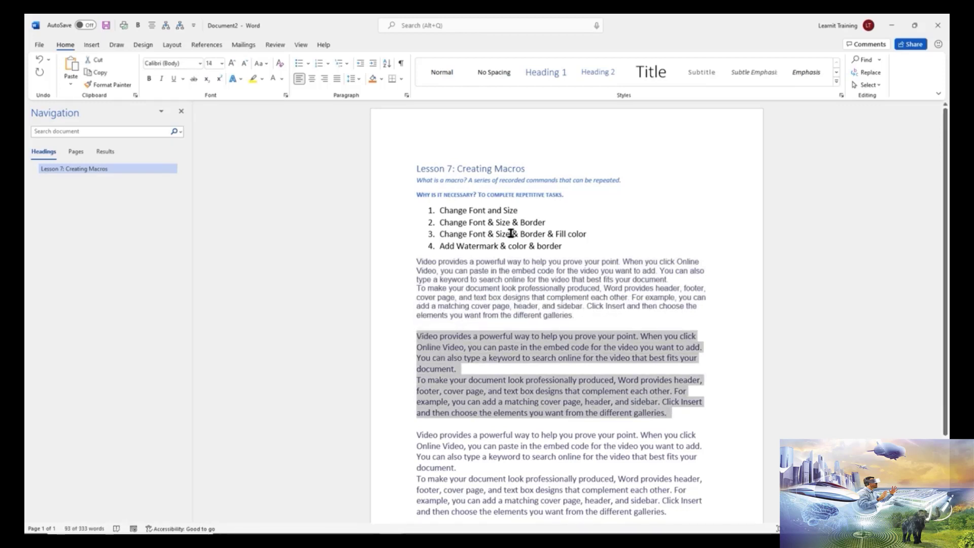
{"action": "left_click", "coordinate": [544, 234]}
{"action": "left_click_drag", "start_coordinate": [546, 226], "coordinate": [448, 224]}
{"action": "right_click", "coordinate": [455, 227]}
{"action": "left_click", "coordinate": [526, 282]}
{"action": "left_click", "coordinate": [536, 288]}
Select both paragraphs of the second block of sample text and begin setting up a new macro recording
{"action": "left_click_drag", "start_coordinate": [669, 413], "coordinate": [438, 350]}
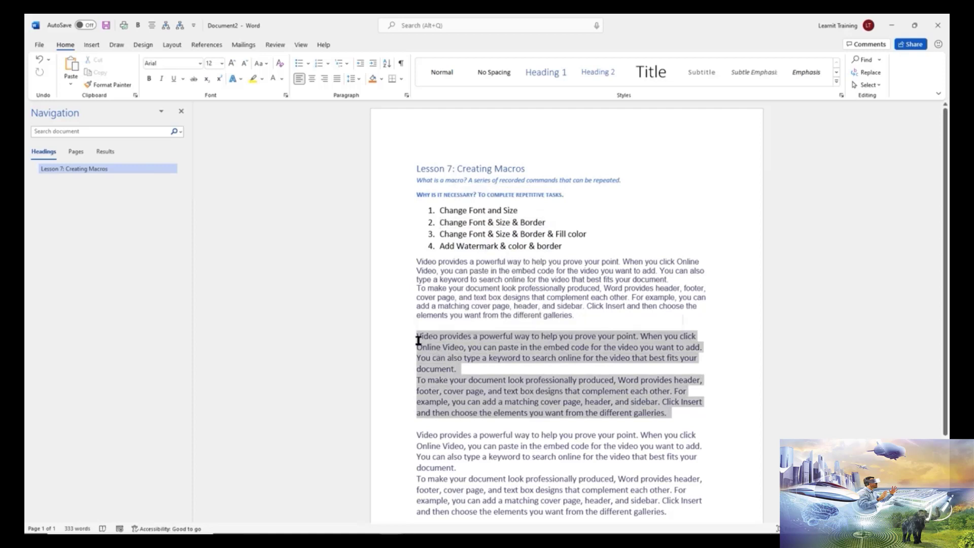
{"action": "left_click", "coordinate": [301, 44]}
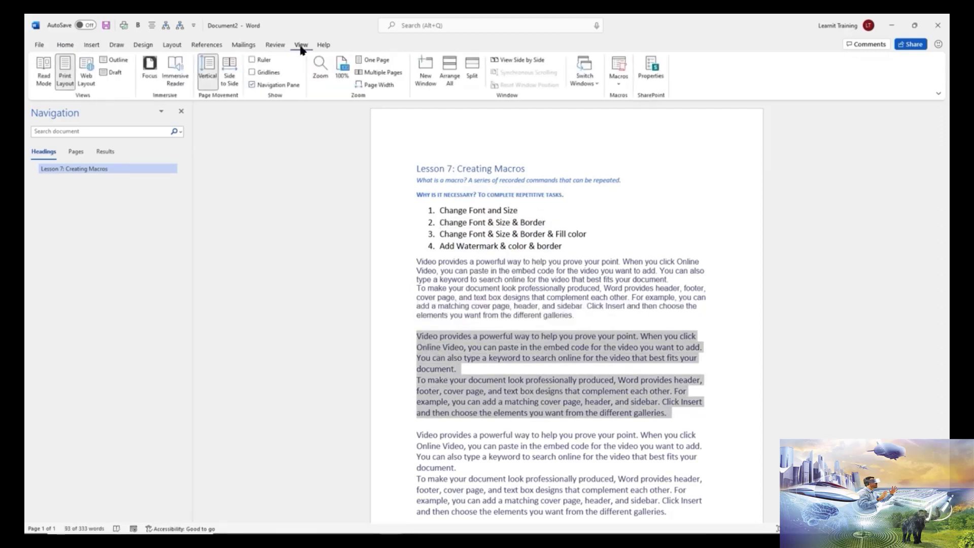
{"action": "left_click", "coordinate": [620, 86]}
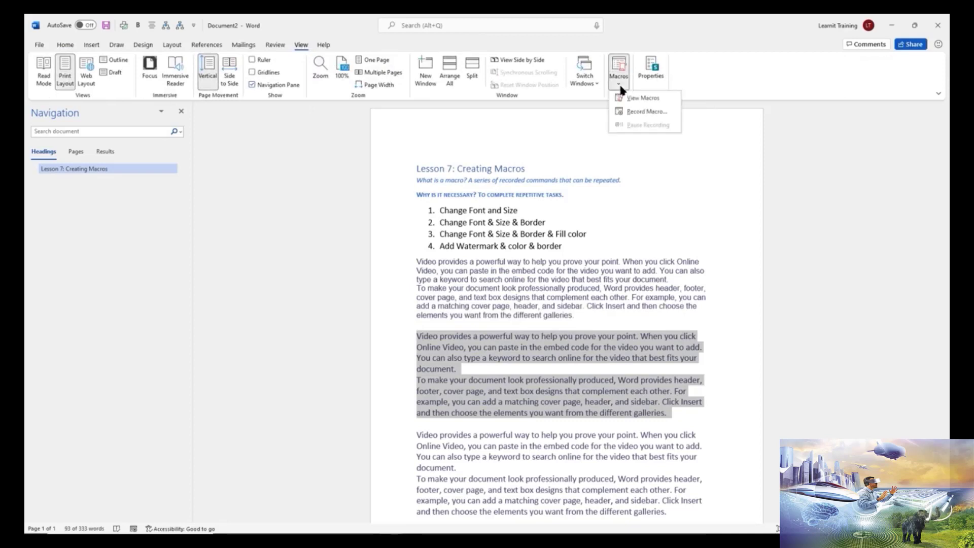
{"action": "left_click", "coordinate": [633, 112]}
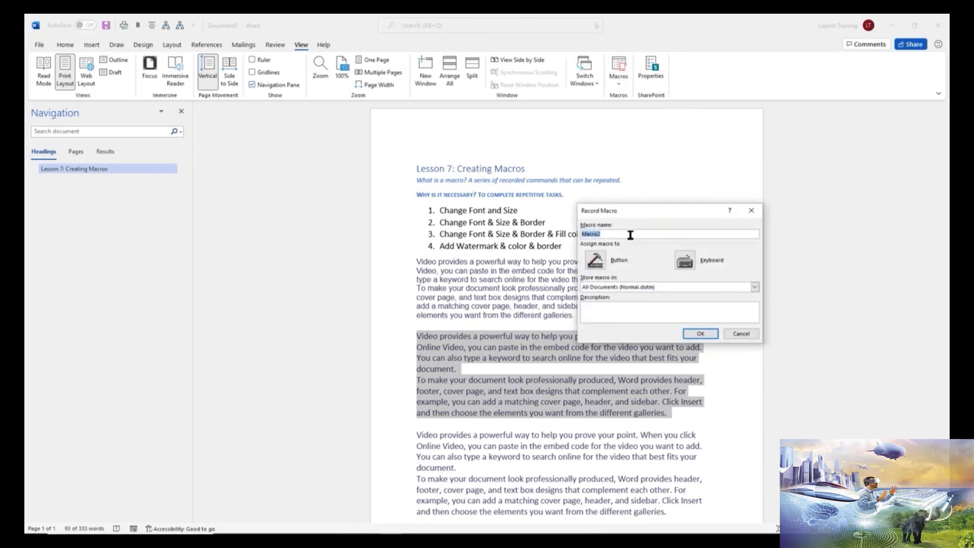
Name the macro Bordermacro and paste "Change Font & Size & Border" as its description, without the list number
{"action": "type", "text": "Bordermacro"}
{"action": "left_click", "coordinate": [637, 310]}
{"action": "key", "text": "ctrl+v"}
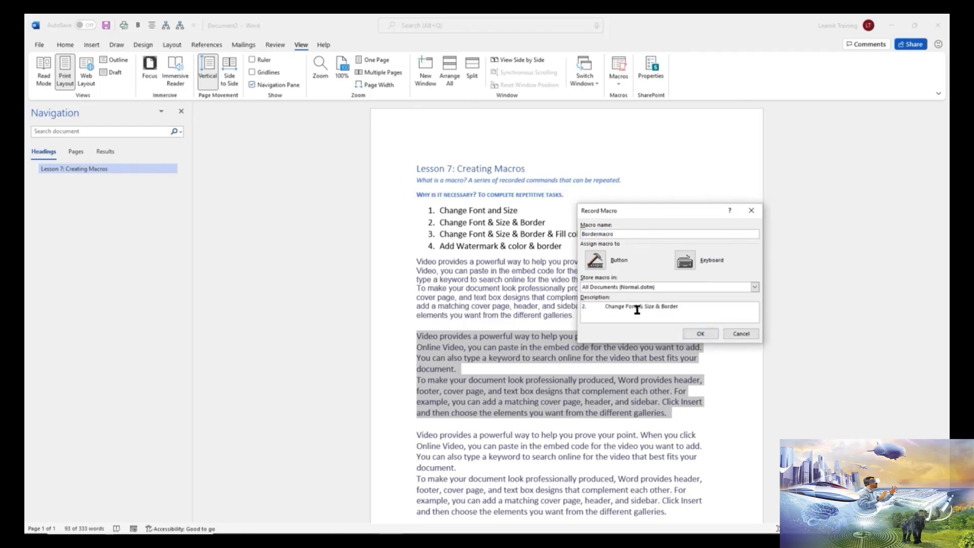
{"action": "left_click_drag", "start_coordinate": [603, 307], "coordinate": [557, 307]}
{"action": "key", "text": "Delete"}
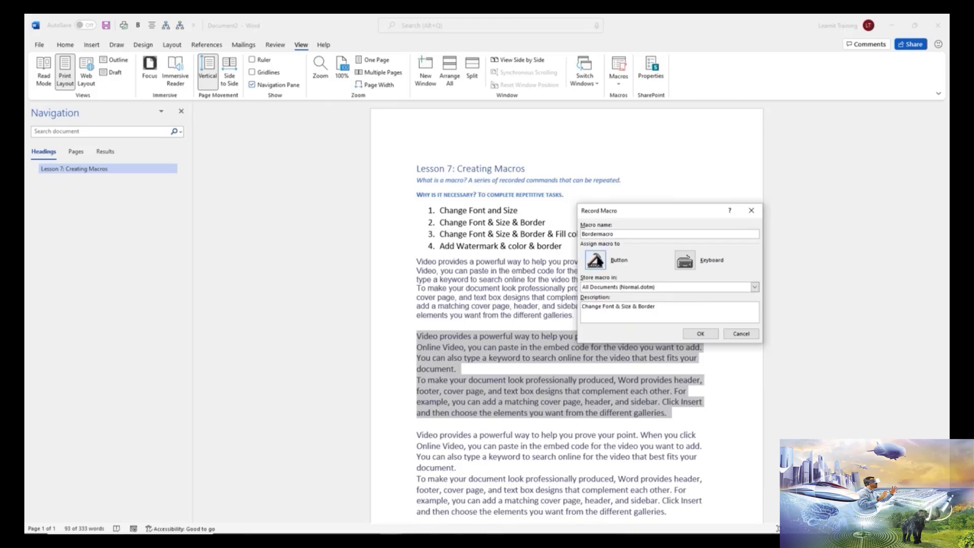
Assign the macro to a button by adding Normal.NewMacros.Bordermacro to the Quick Access Toolbar, and start recording
{"action": "left_click", "coordinate": [595, 260]}
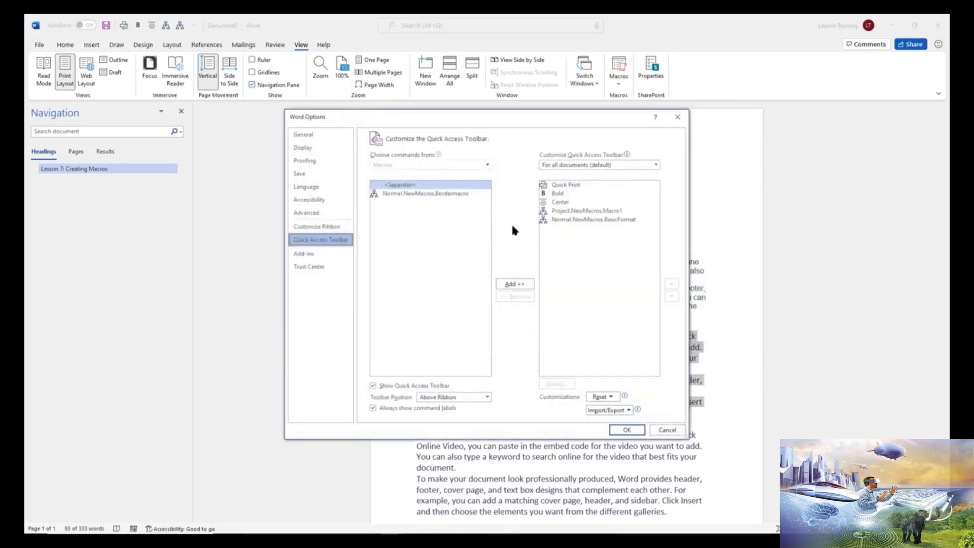
{"action": "left_click", "coordinate": [435, 195]}
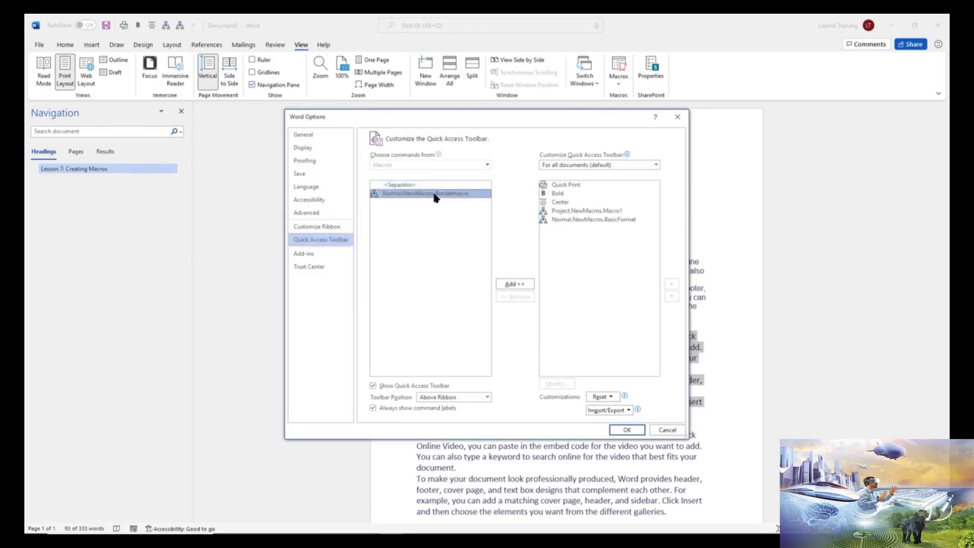
{"action": "left_click", "coordinate": [515, 284]}
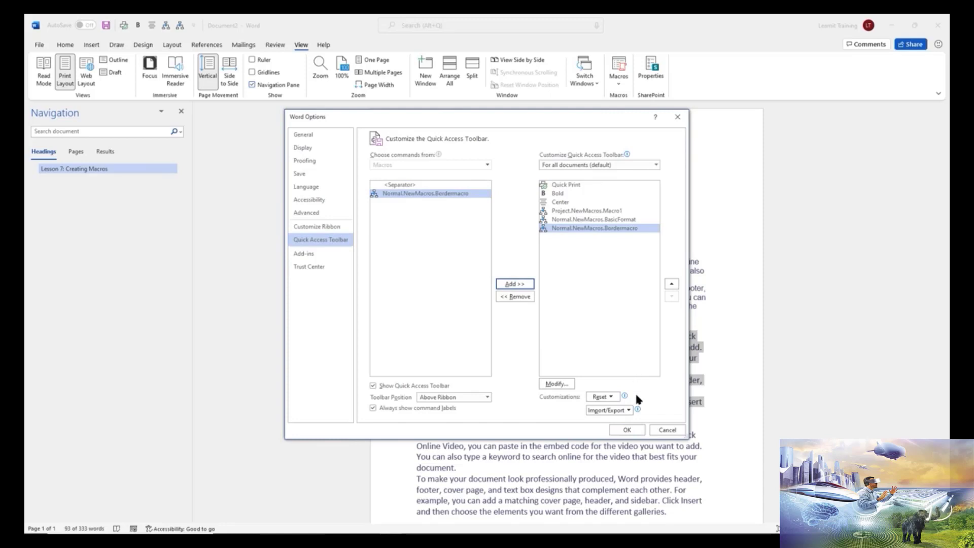
{"action": "left_click", "coordinate": [624, 432]}
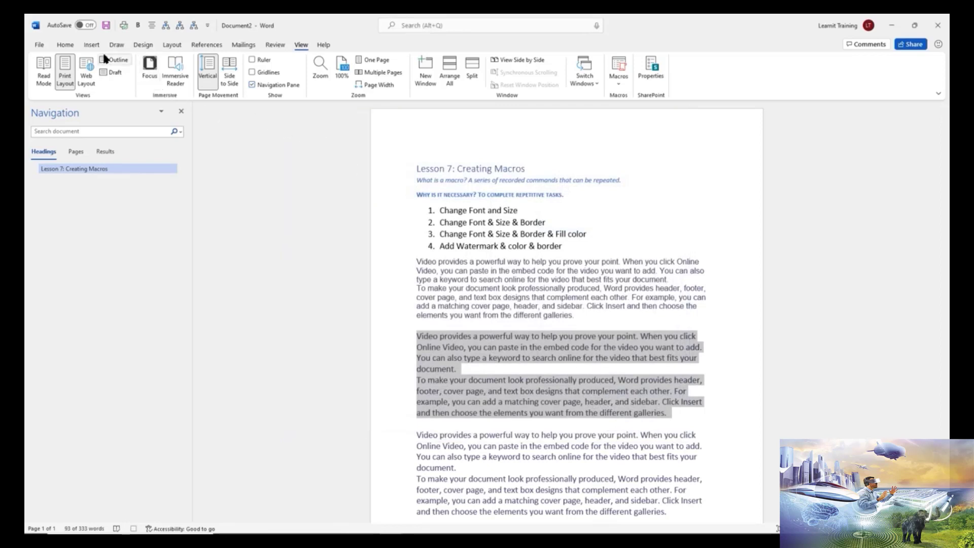
Set the second block of sample text to Arial, size 12
{"action": "left_click", "coordinate": [66, 44]}
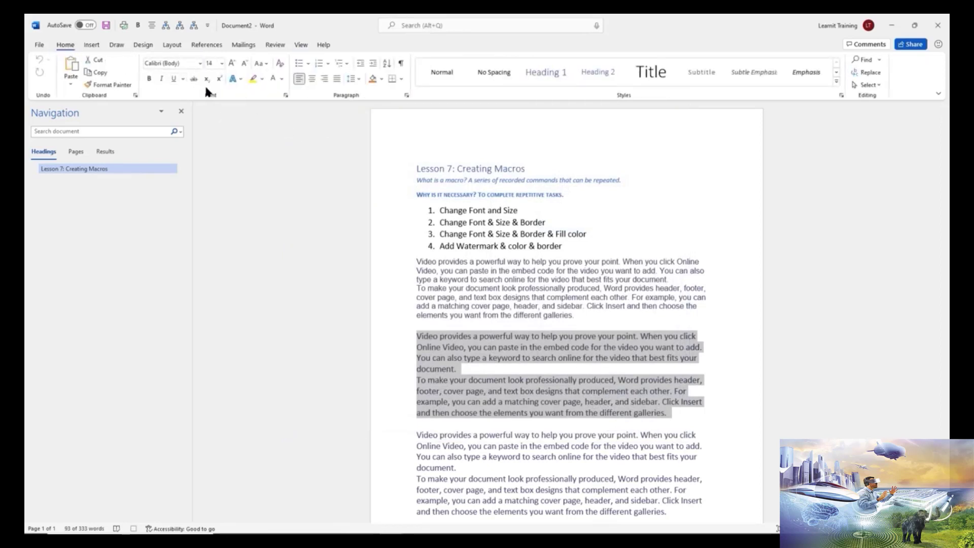
{"action": "left_click", "coordinate": [201, 63]}
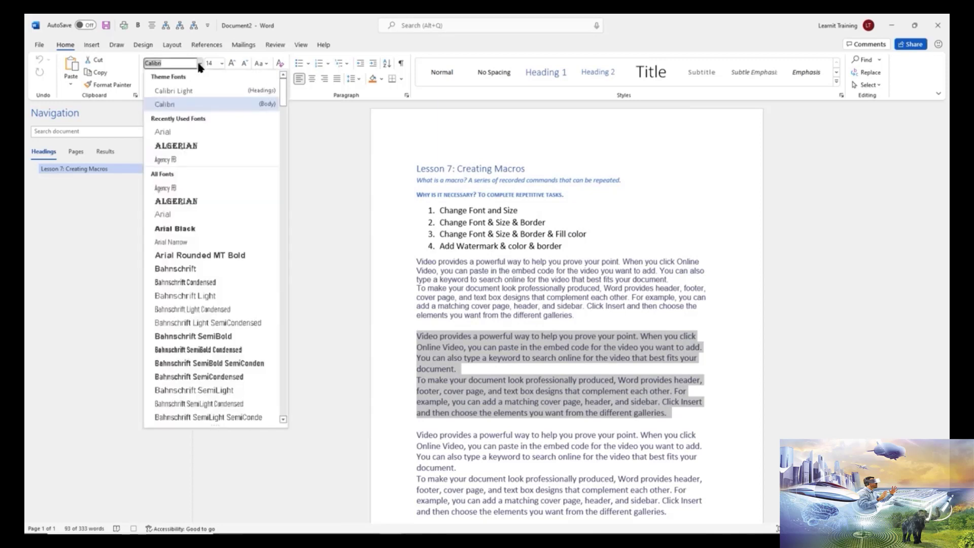
{"action": "left_click", "coordinate": [174, 132]}
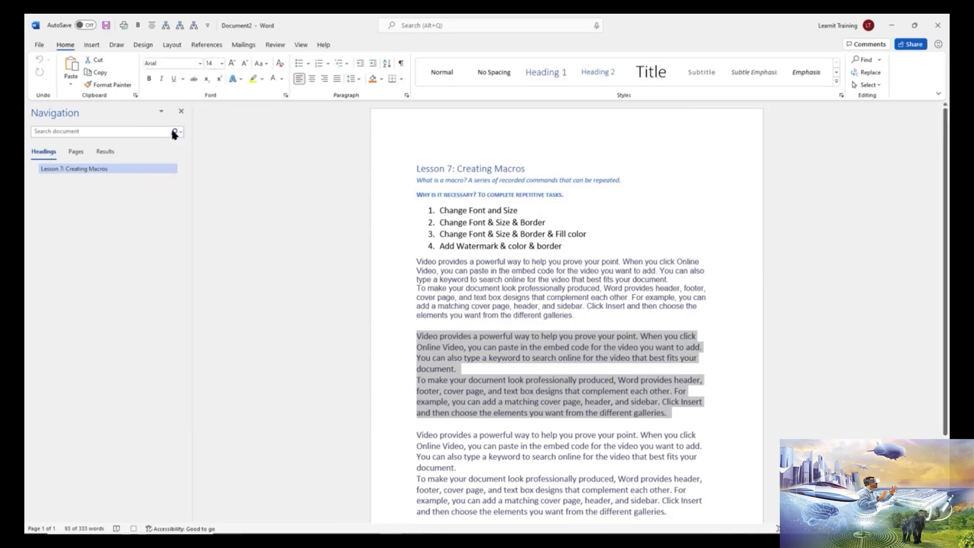
{"action": "left_click", "coordinate": [222, 63]}
{"action": "left_click", "coordinate": [214, 120]}
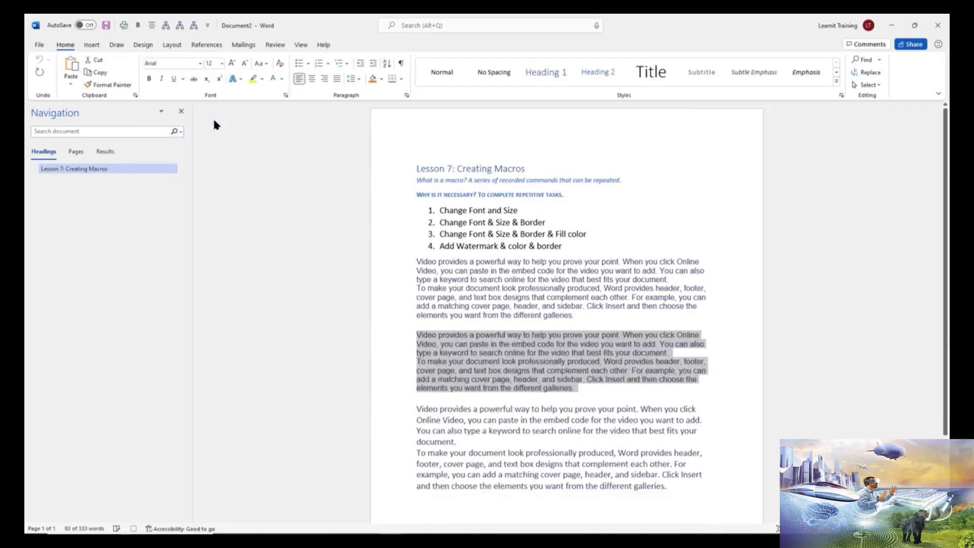
Add outside borders around the second block of sample text and stop the macro recording
{"action": "left_click", "coordinate": [402, 79]}
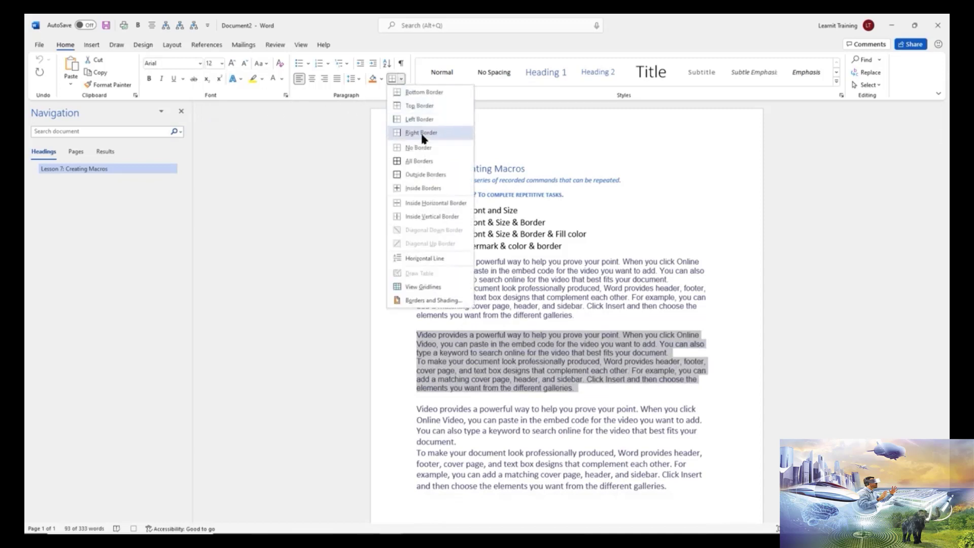
{"action": "left_click", "coordinate": [421, 176]}
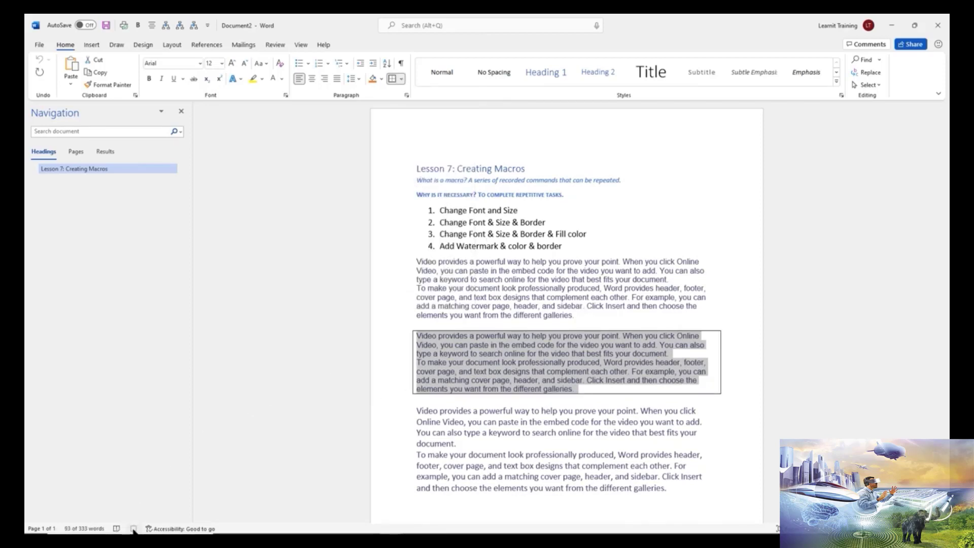
{"action": "left_click", "coordinate": [517, 422]}
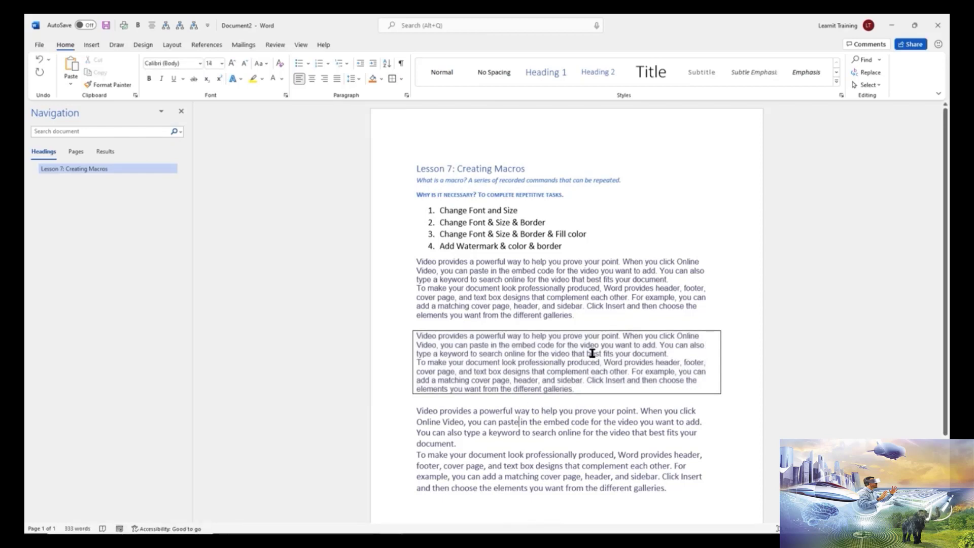
Undo the outside border on the second block, reselect its paragraphs, and run Bordermacro on them from the list of macros
{"action": "key", "text": "ctrl+z"}
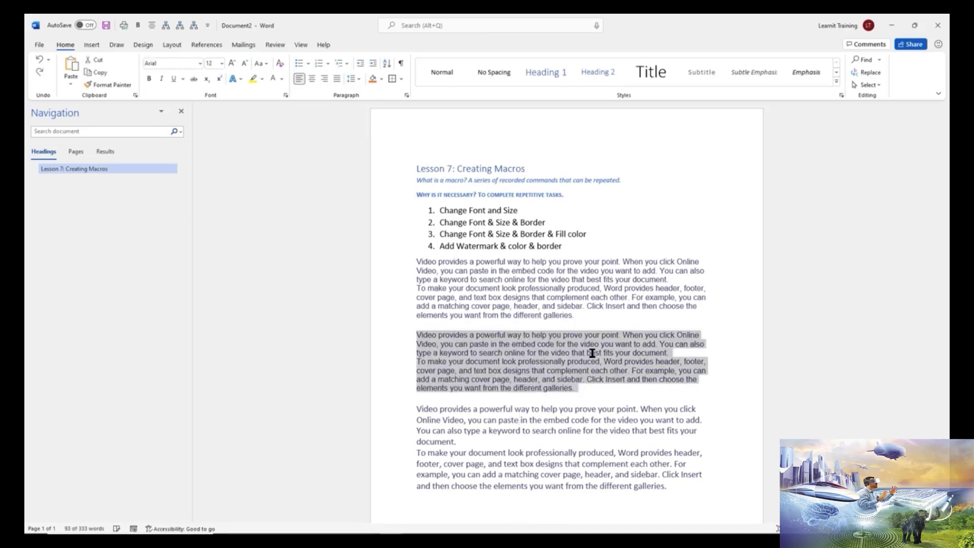
{"action": "left_click", "coordinate": [533, 297]}
{"action": "left_click_drag", "start_coordinate": [575, 388], "coordinate": [418, 338]}
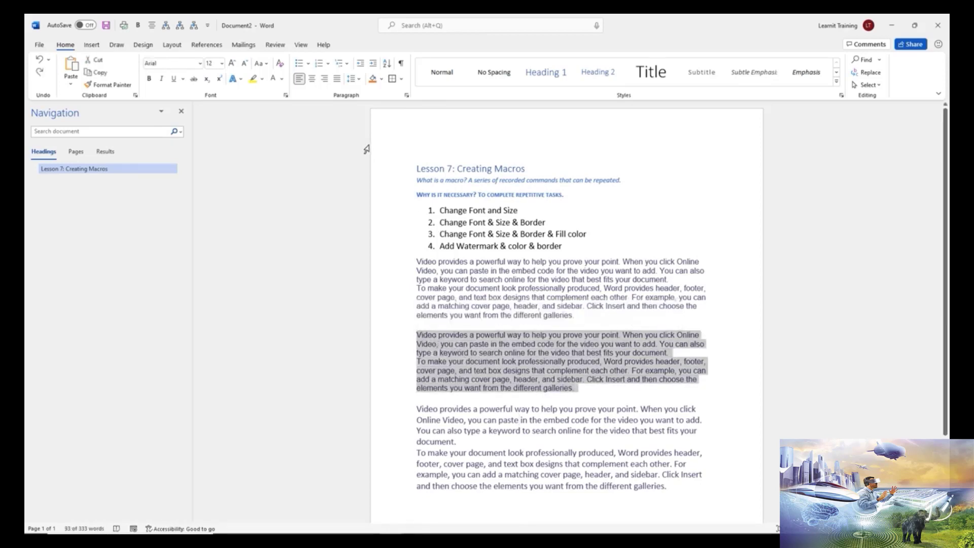
{"action": "left_click", "coordinate": [301, 47]}
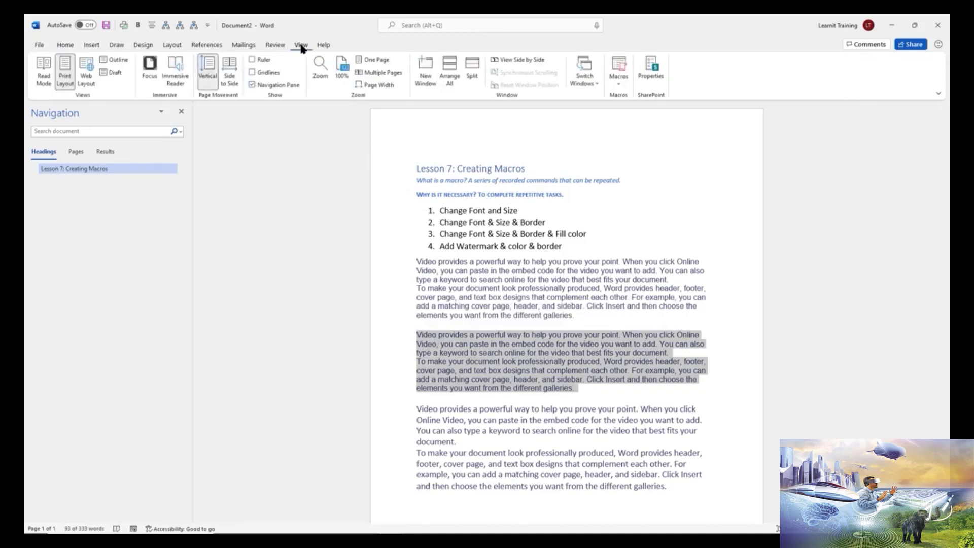
{"action": "left_click", "coordinate": [618, 84]}
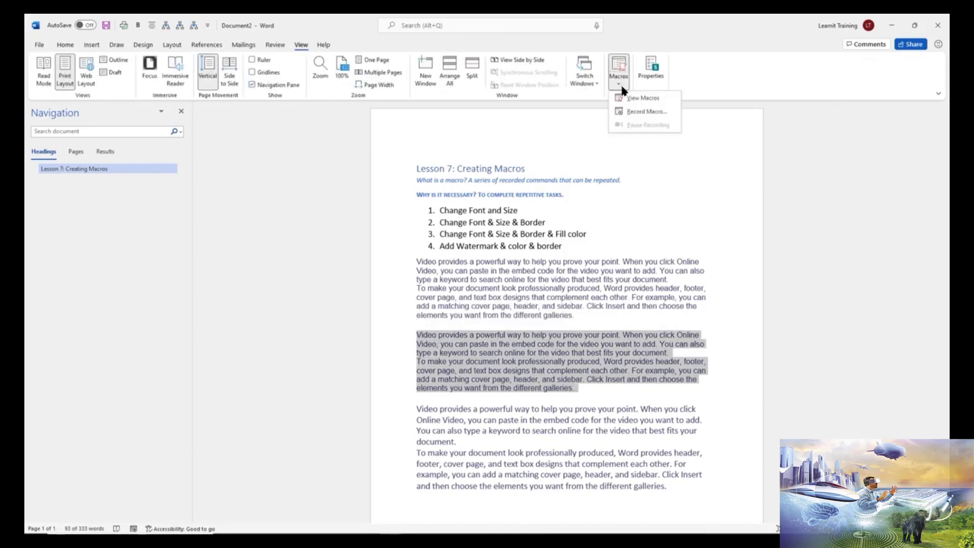
{"action": "left_click", "coordinate": [633, 100]}
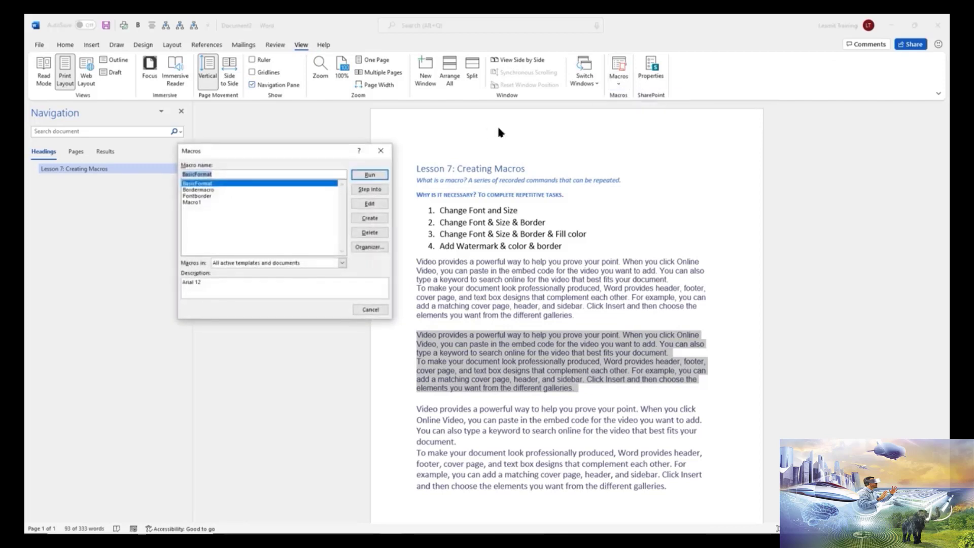
{"action": "left_click", "coordinate": [205, 191]}
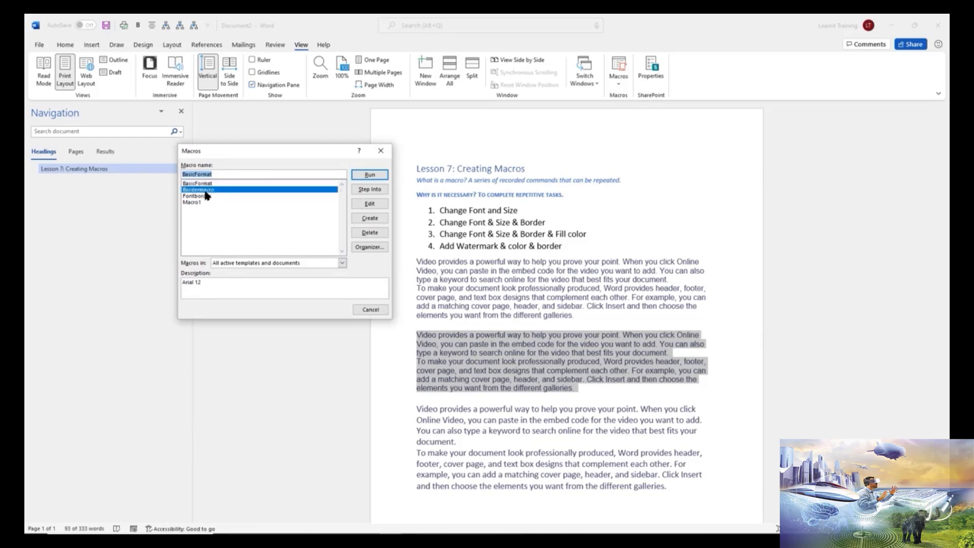
{"action": "left_click", "coordinate": [375, 180]}
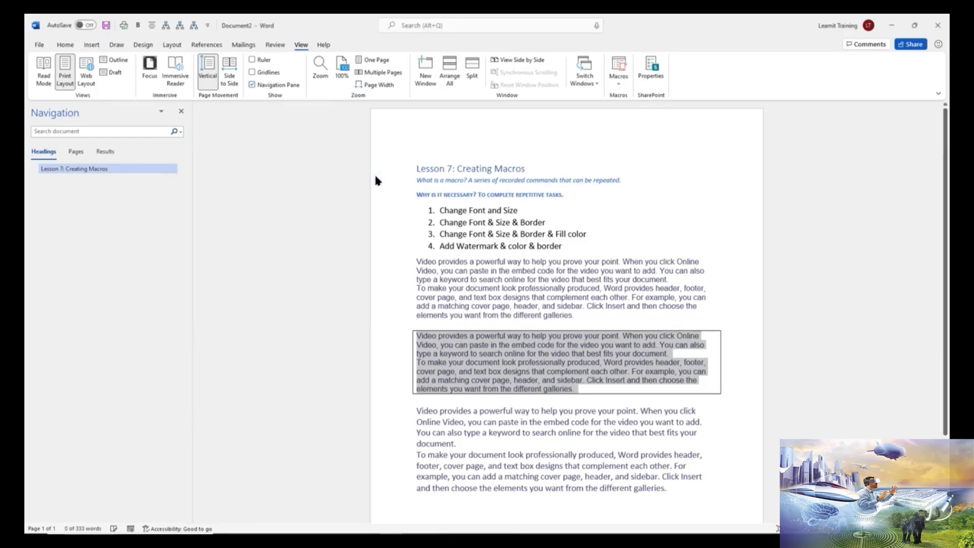
{"action": "left_click", "coordinate": [598, 390]}
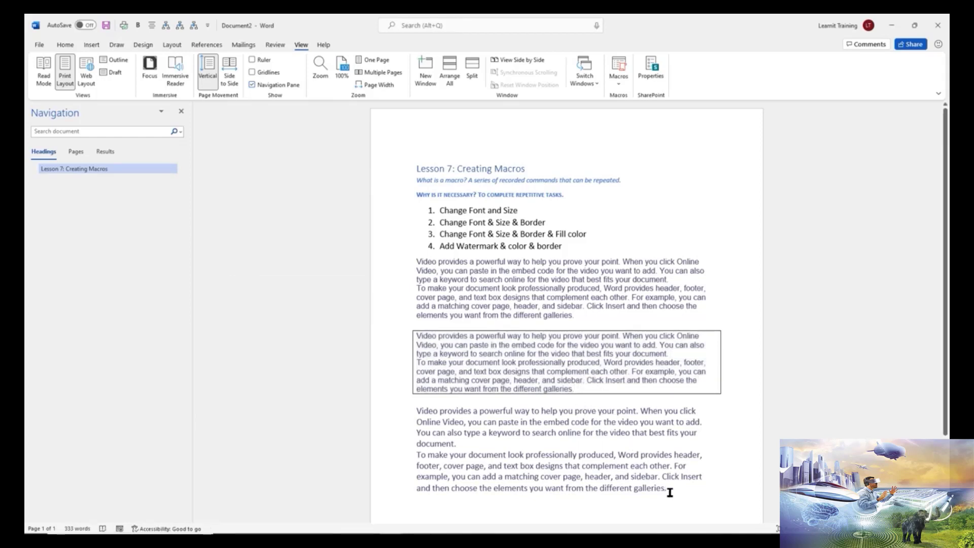
Copy the third list item's text, "Change Font & Size & Border & Fill color"
{"action": "left_click_drag", "start_coordinate": [654, 490], "coordinate": [417, 411]}
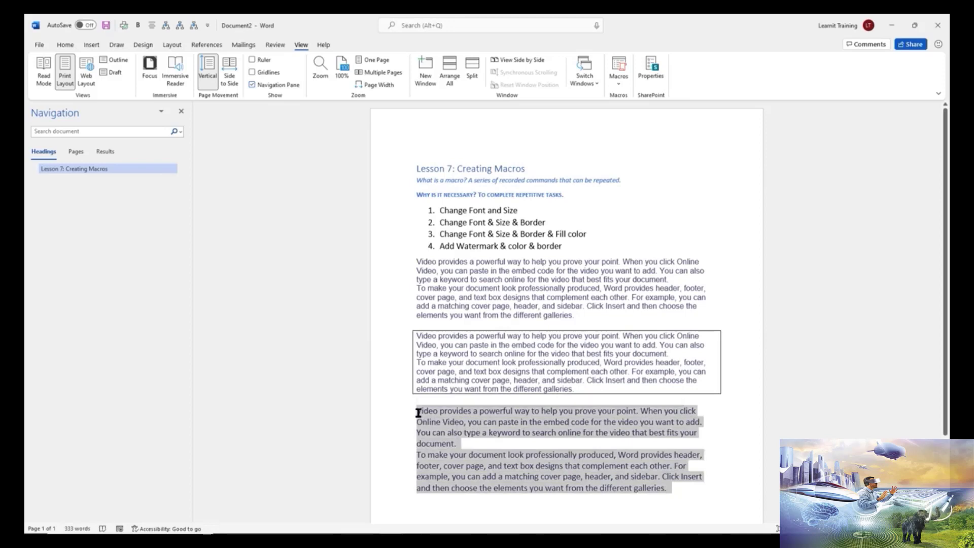
{"action": "left_click", "coordinate": [532, 271]}
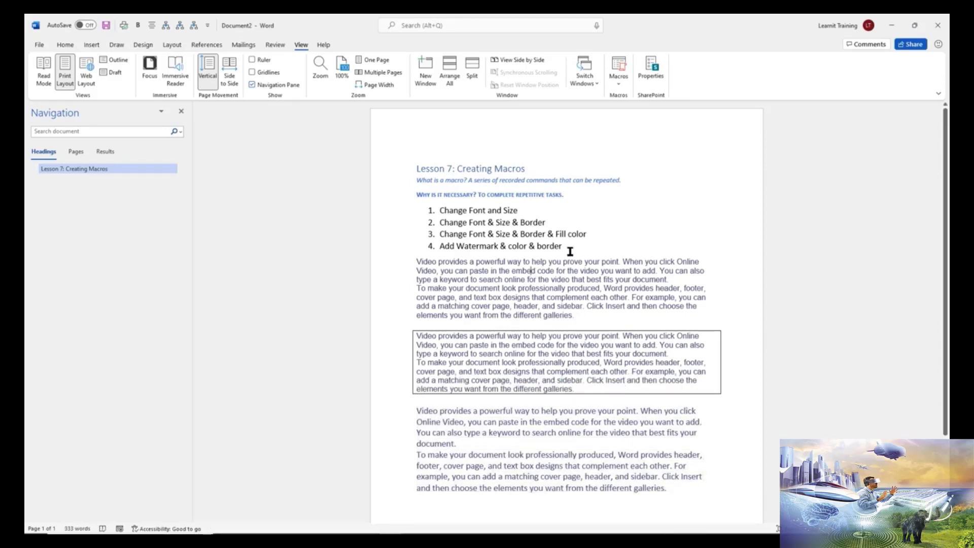
{"action": "left_click", "coordinate": [591, 235]}
{"action": "left_click_drag", "start_coordinate": [588, 234], "coordinate": [440, 234]}
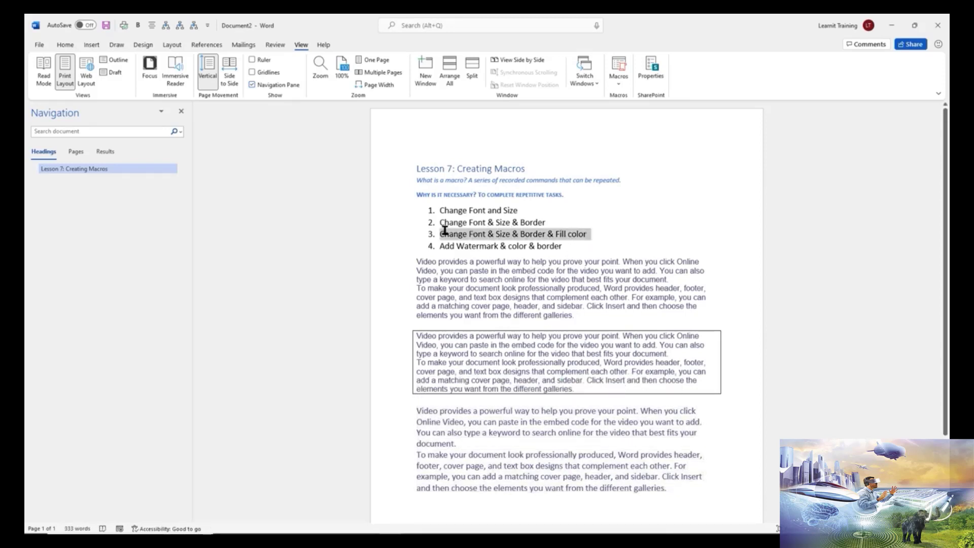
{"action": "right_click", "coordinate": [551, 235]}
{"action": "left_click", "coordinate": [573, 254]}
{"action": "left_click", "coordinate": [604, 456]}
Select the third block of sample text and set up a new macro recording named Borderfill
{"action": "left_click_drag", "start_coordinate": [665, 488], "coordinate": [417, 412]}
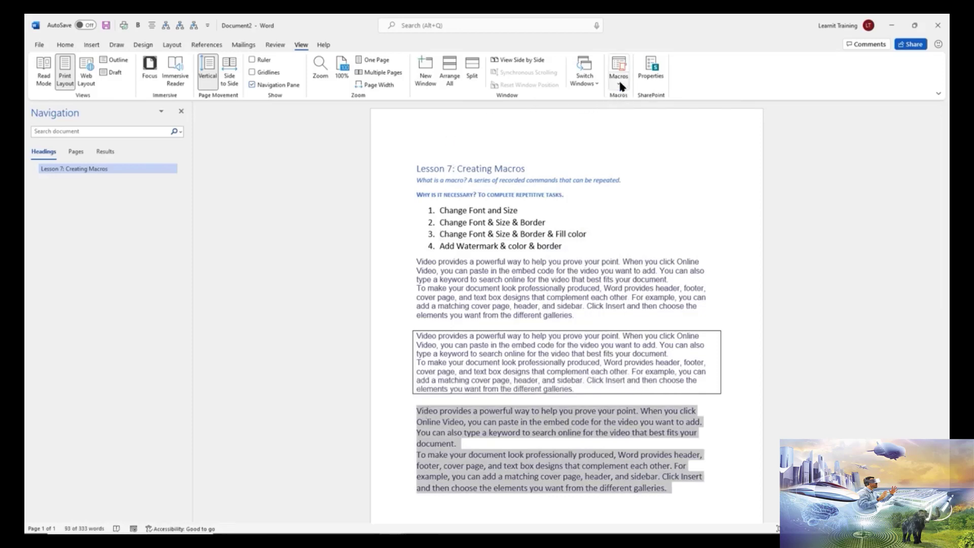
{"action": "left_click", "coordinate": [621, 84]}
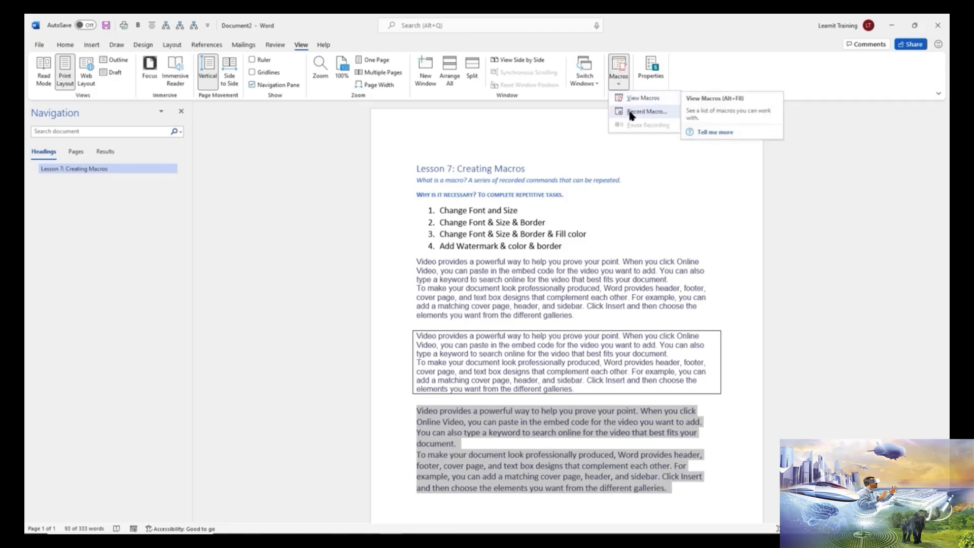
{"action": "left_click", "coordinate": [629, 111]}
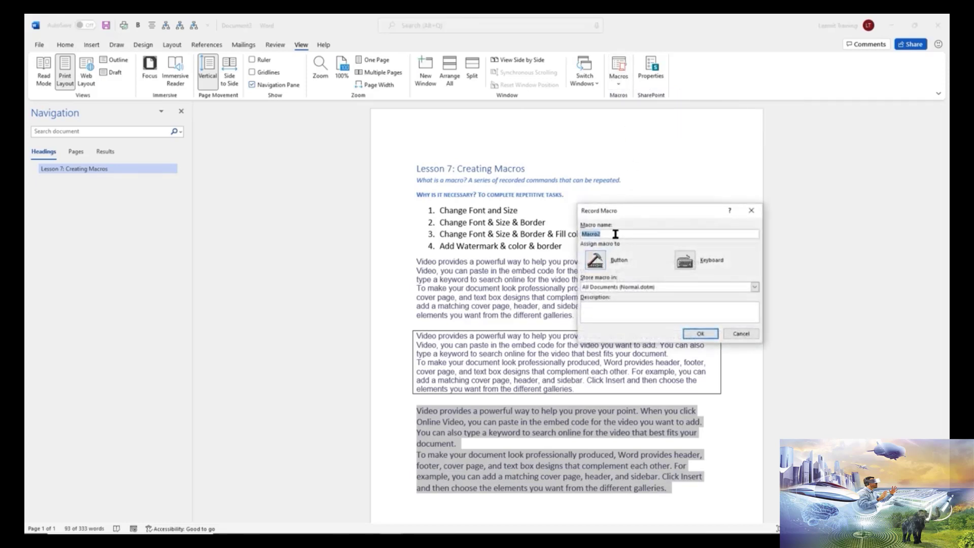
{"action": "type", "text": "Borderfill"}
Paste the copied text as the macro's description without its list number, keep it stored in All Documents (Normal.dotm), and start recording
{"action": "left_click", "coordinate": [613, 317]}
{"action": "key", "text": "ctrl+v"}
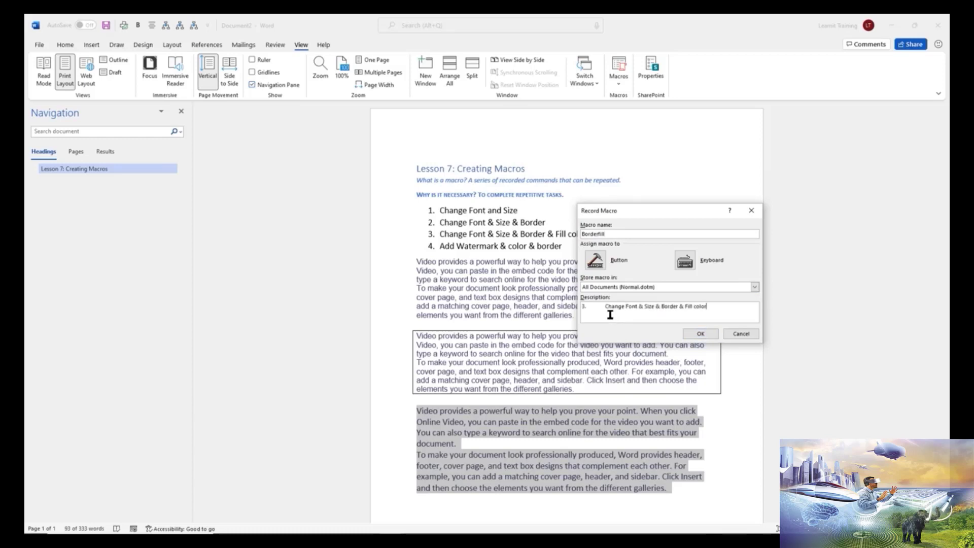
{"action": "left_click_drag", "start_coordinate": [605, 307], "coordinate": [556, 313]}
{"action": "key", "text": "Delete"}
{"action": "left_click", "coordinate": [754, 289]}
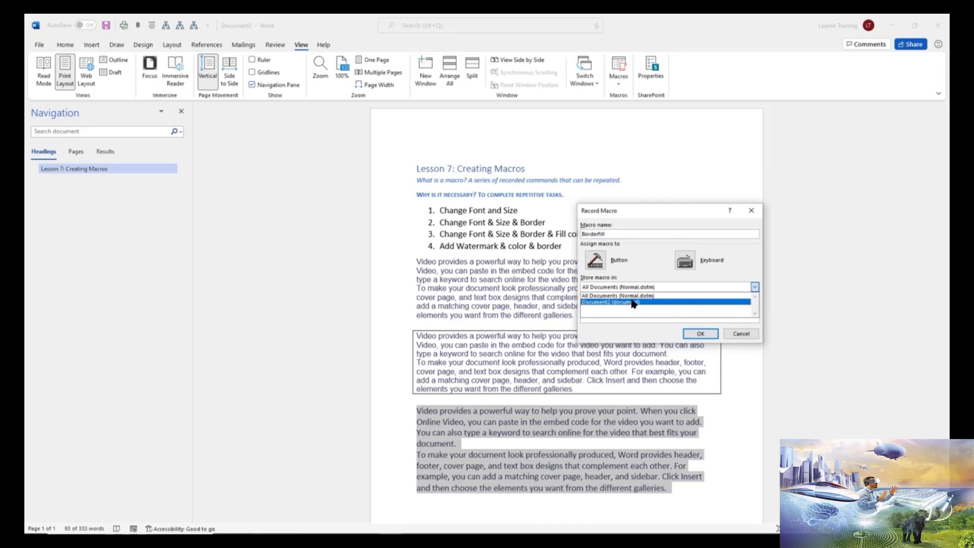
{"action": "left_click", "coordinate": [657, 215]}
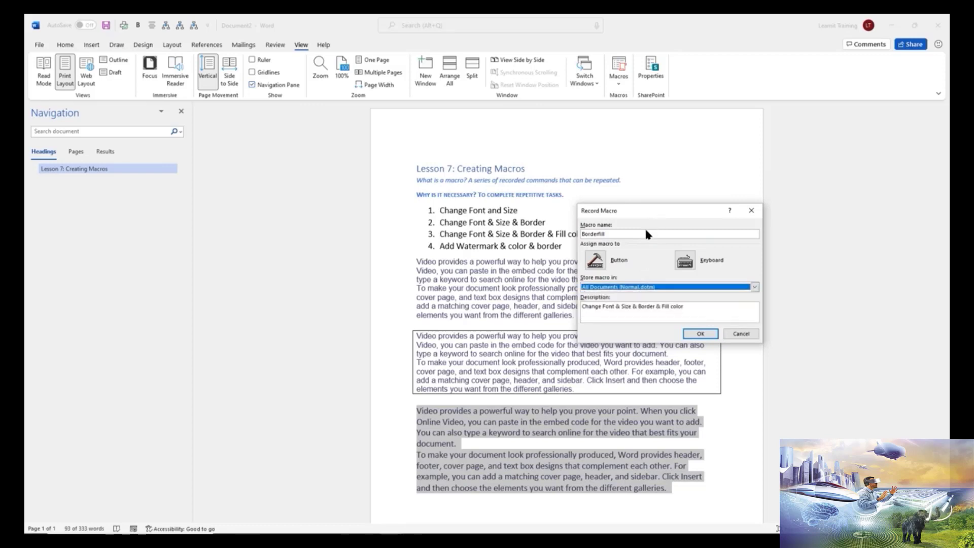
{"action": "left_click", "coordinate": [701, 334]}
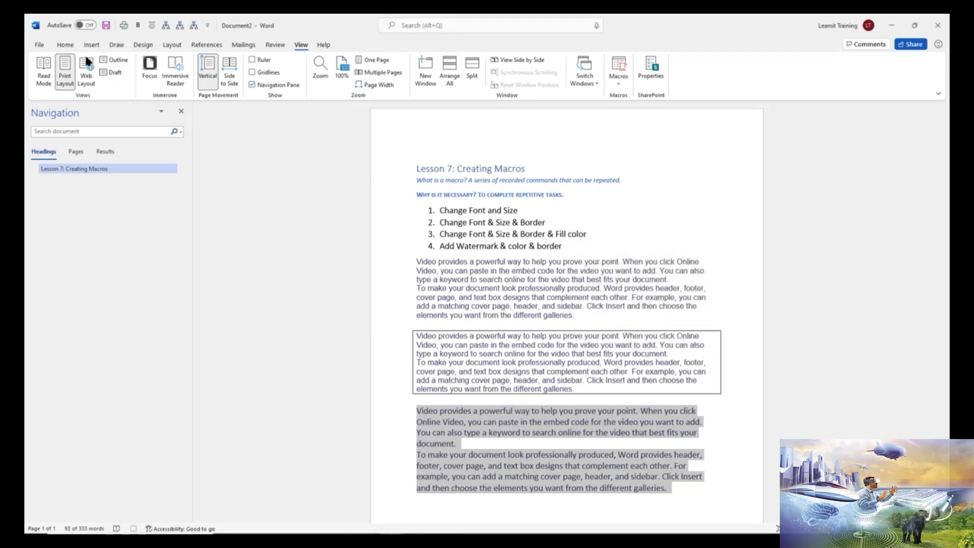
Format the third block of sample text as Arial, size 12, in white
{"action": "left_click", "coordinate": [65, 46]}
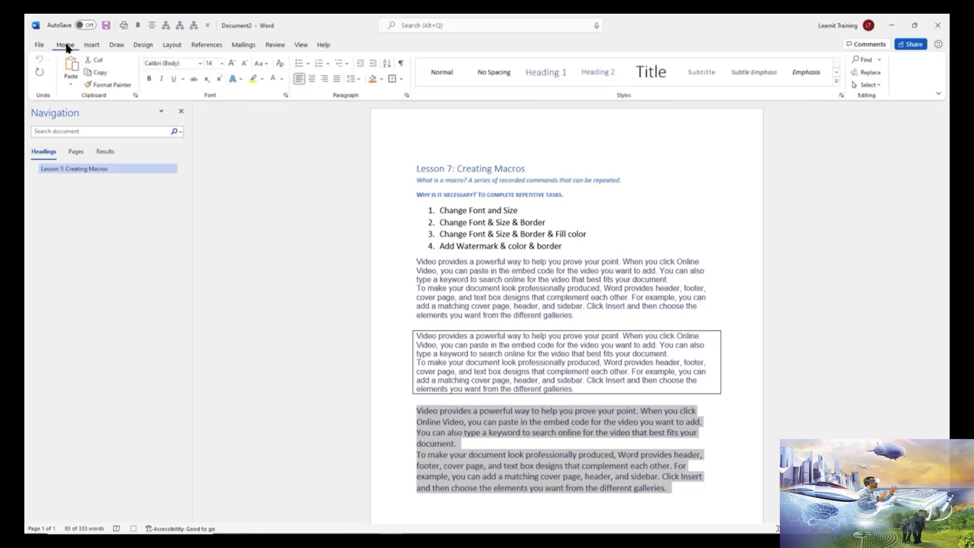
{"action": "left_click", "coordinate": [200, 62]}
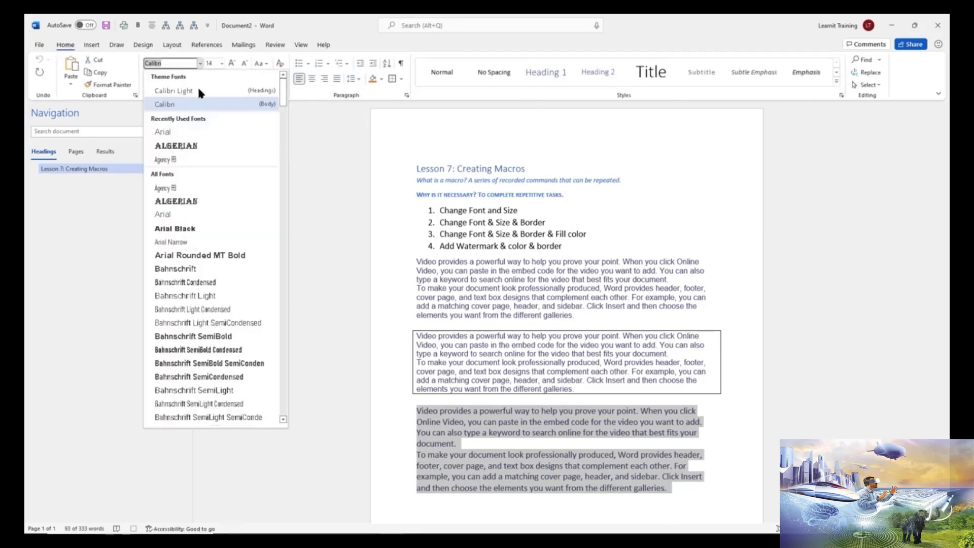
{"action": "left_click", "coordinate": [178, 131]}
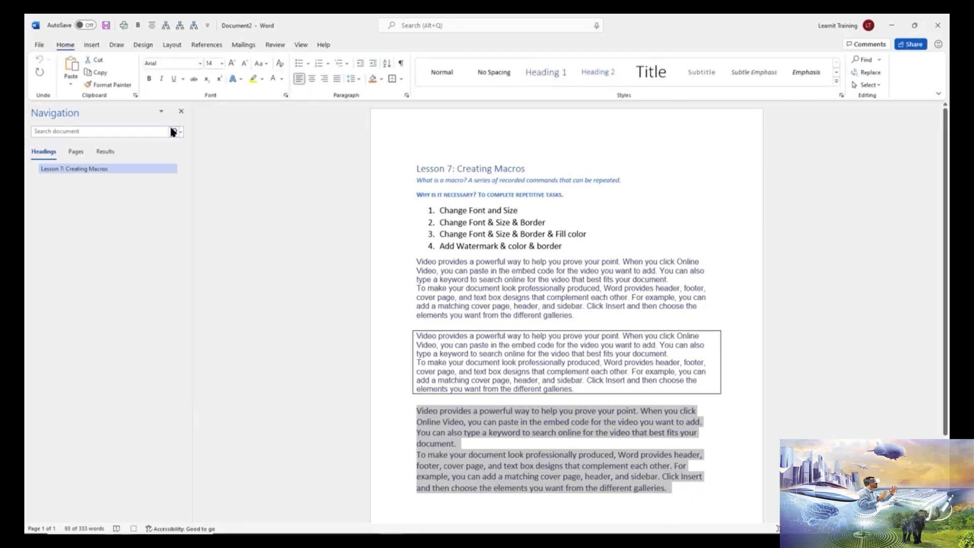
{"action": "left_click", "coordinate": [222, 63]}
{"action": "left_click", "coordinate": [214, 121]}
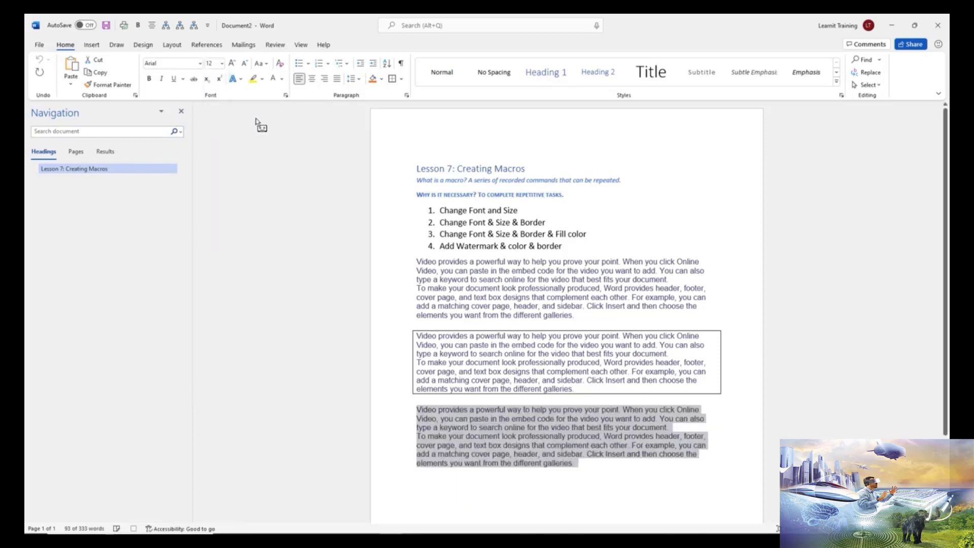
{"action": "left_click", "coordinate": [281, 79]}
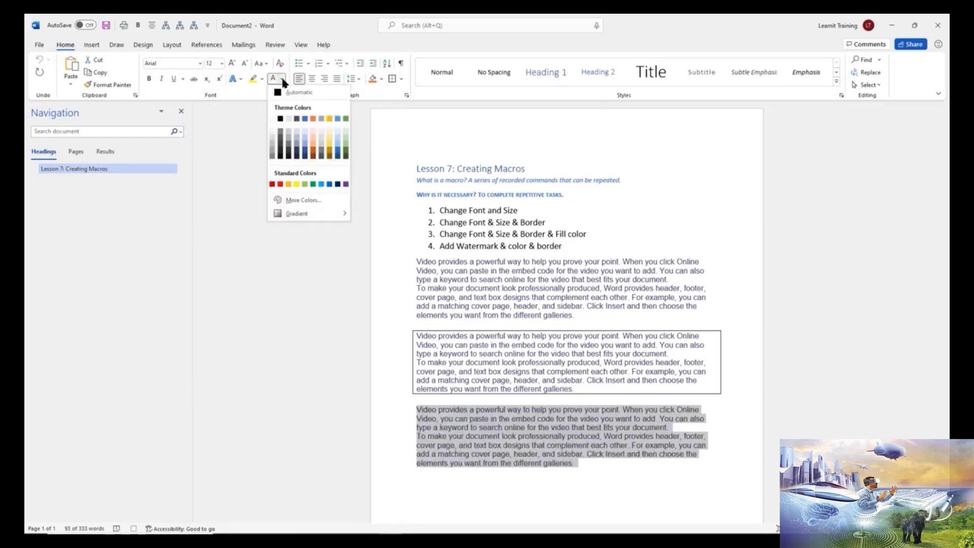
{"action": "left_click", "coordinate": [273, 119]}
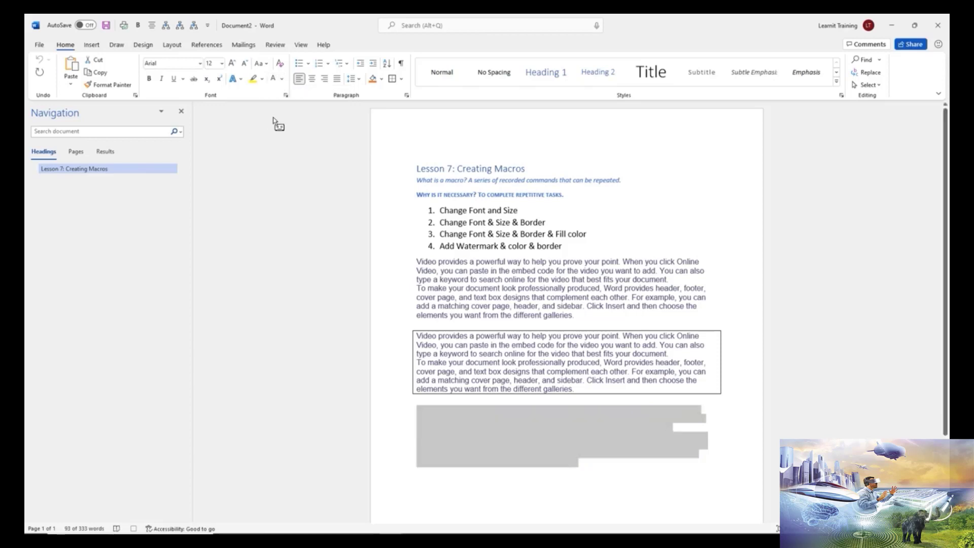
Add outside borders and an orange fill to the third block of sample text, and stop the macro recording
{"action": "left_click", "coordinate": [392, 79]}
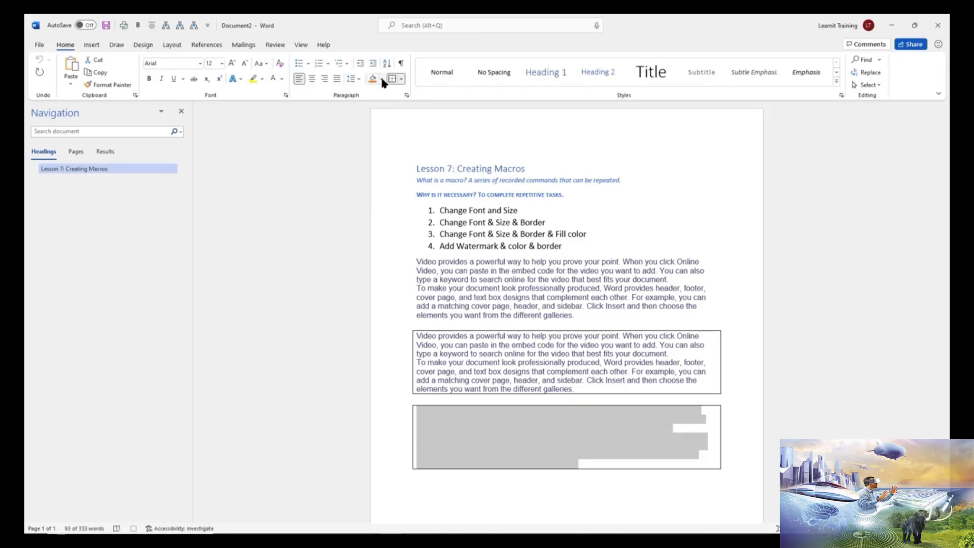
{"action": "left_click", "coordinate": [381, 80]}
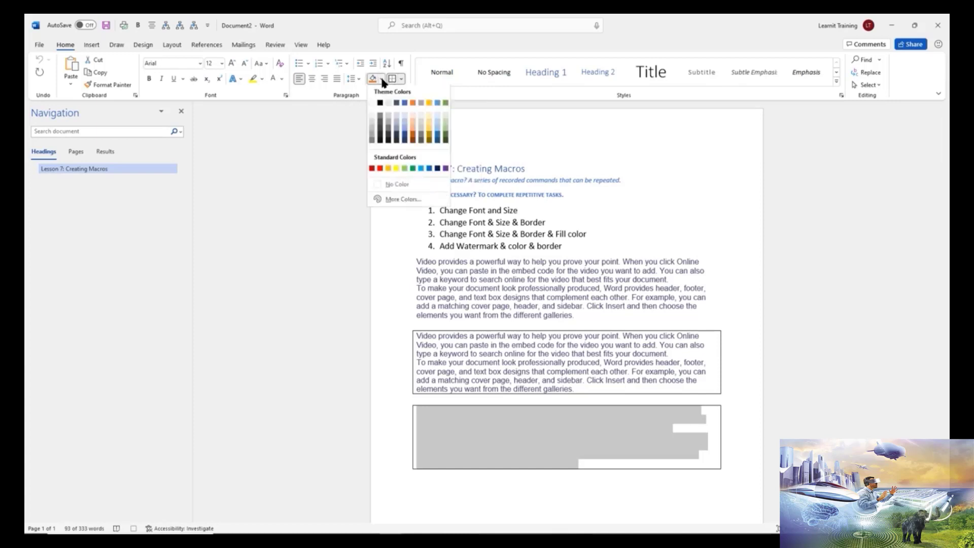
{"action": "left_click", "coordinate": [413, 103]}
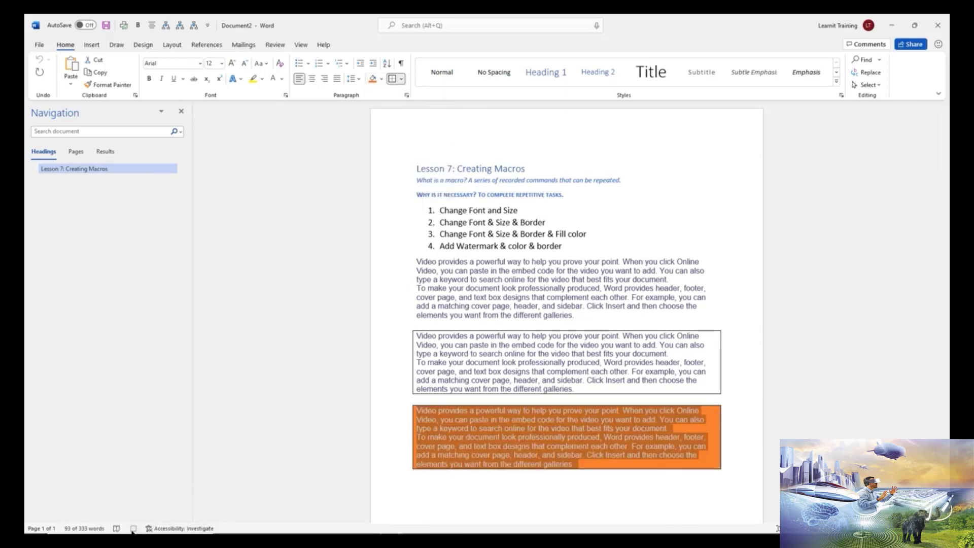
{"action": "left_click", "coordinate": [545, 288]}
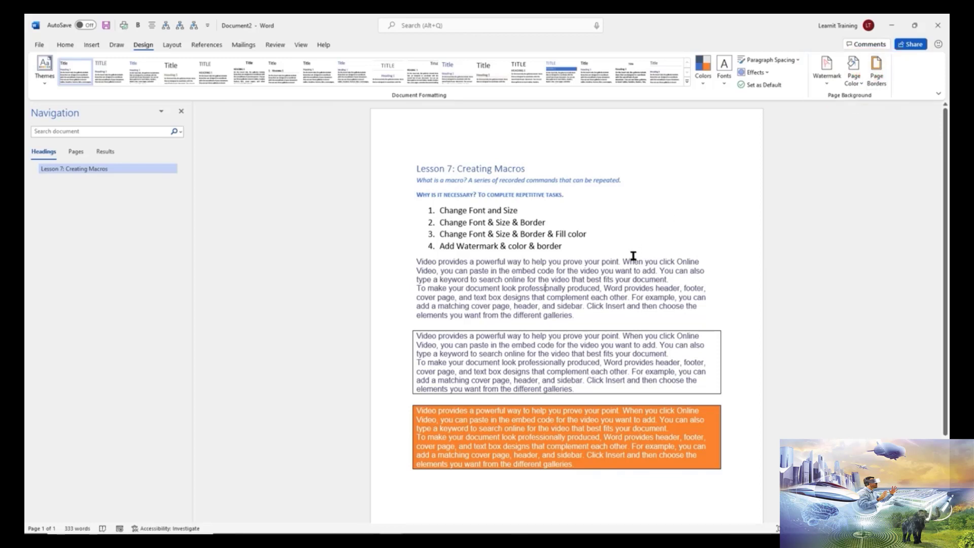
With the cursor at the end of the lesson title, set up a new macro named Brand with the description "Watermark, page color, border"
{"action": "left_click", "coordinate": [601, 168]}
{"action": "left_click", "coordinate": [298, 44]}
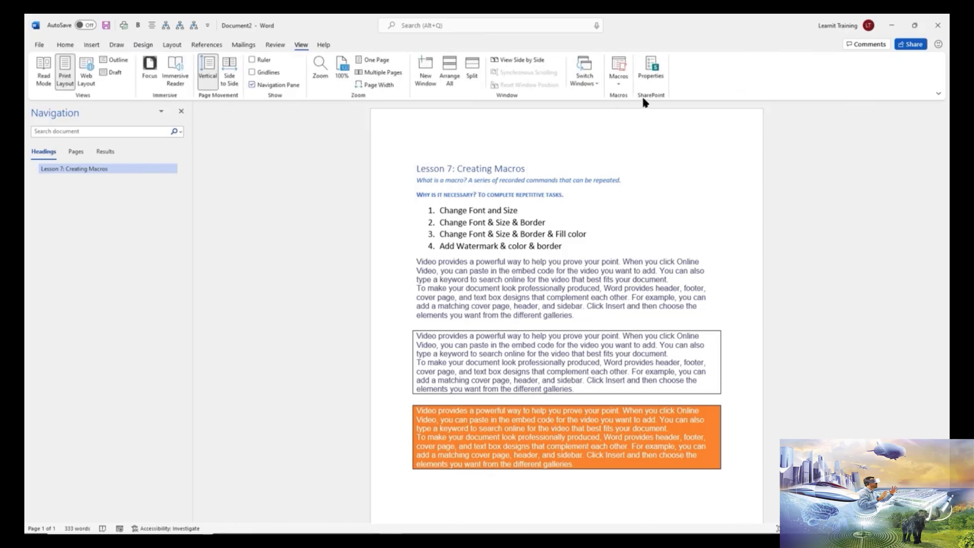
{"action": "left_click", "coordinate": [620, 84]}
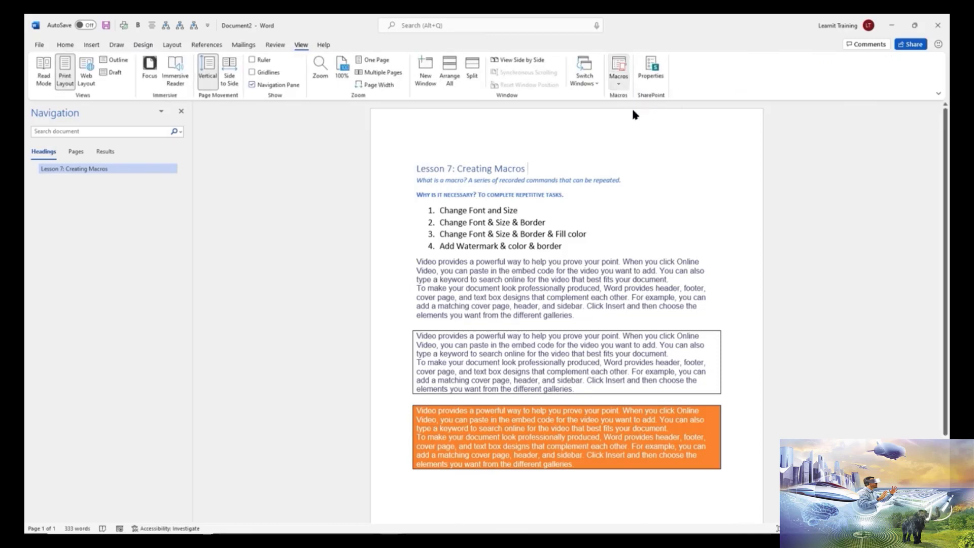
{"action": "left_click", "coordinate": [634, 112]}
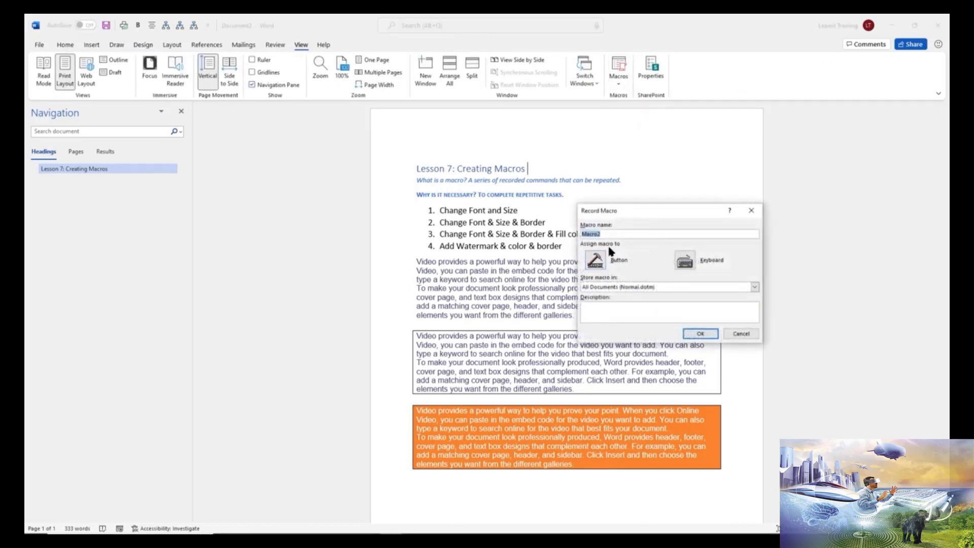
{"action": "type", "text": "Brand"}
{"action": "left_click", "coordinate": [643, 308]}
{"action": "type", "text": "Watermark, page color"}
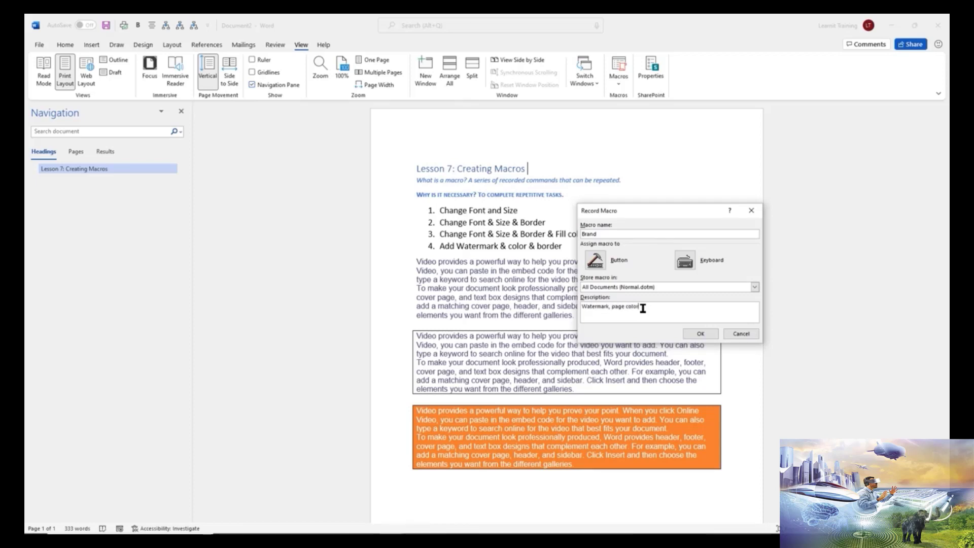
{"action": "type", "text": ", b"}
{"action": "type", "text": "l"}
{"action": "type", "text": "rder"}
Assign the macro to a button by adding Normal.NewMacros.Brand to the Quick Access Toolbar, and start recording
{"action": "left_click", "coordinate": [596, 260]}
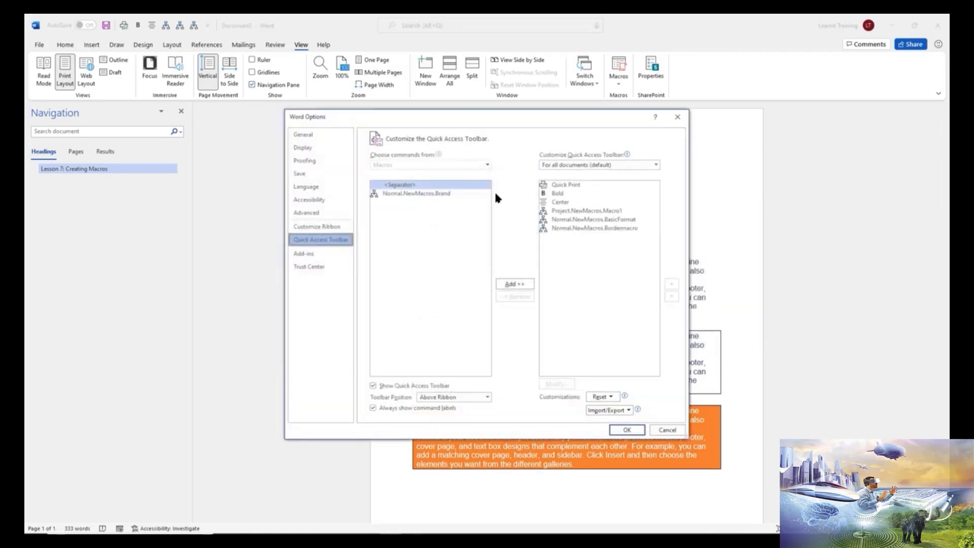
{"action": "left_click", "coordinate": [441, 196]}
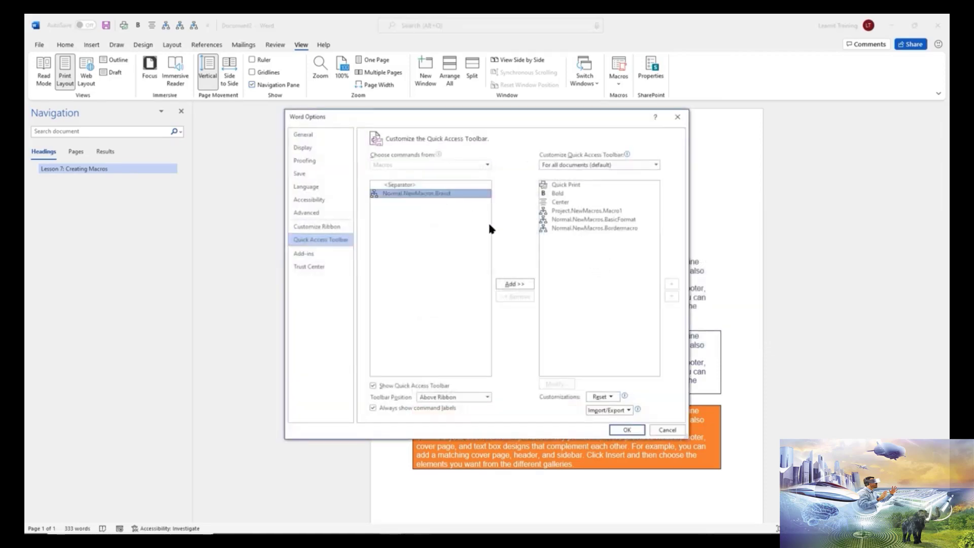
{"action": "left_click", "coordinate": [515, 284]}
{"action": "left_click", "coordinate": [627, 430]}
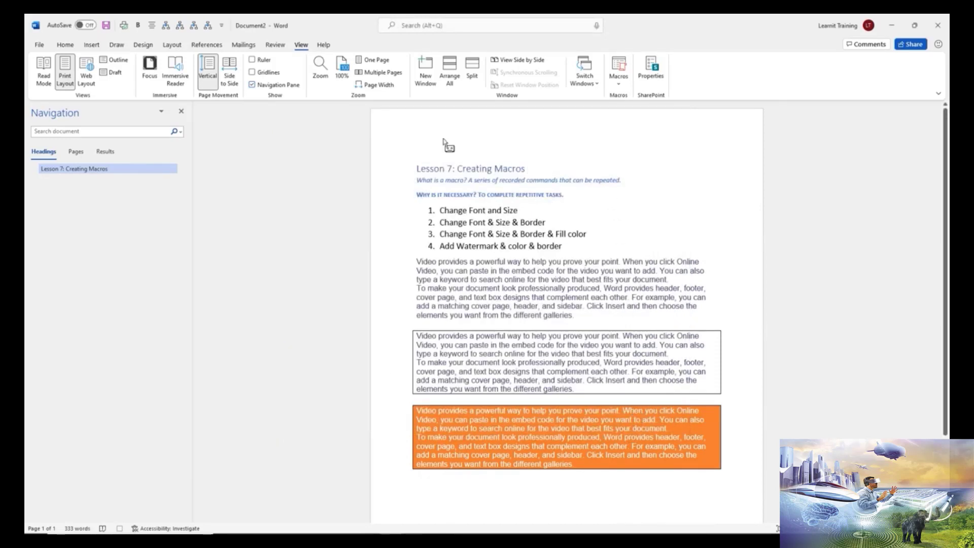
Add the CONFIDENTIAL 1 watermark and set the page color to a light blue theme color
{"action": "left_click", "coordinate": [143, 46]}
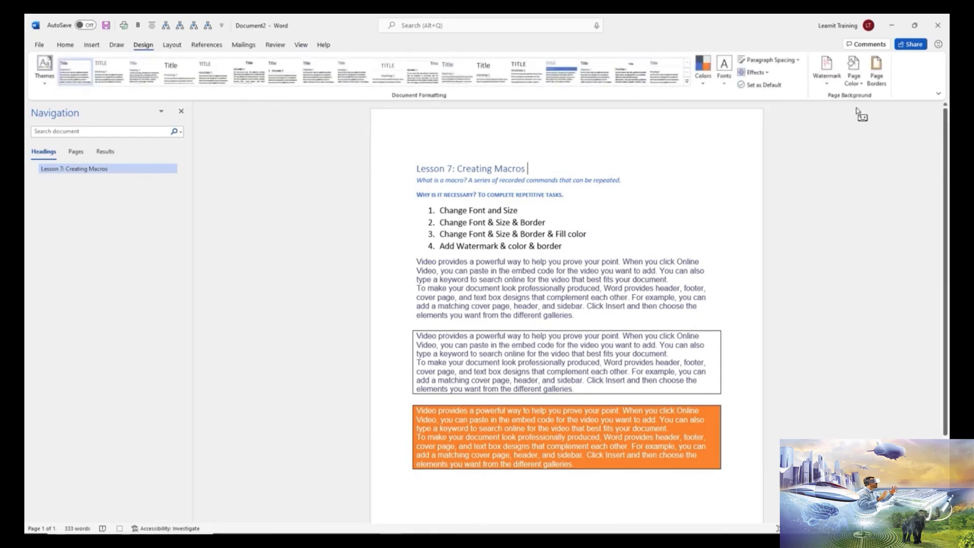
{"action": "left_click", "coordinate": [827, 81]}
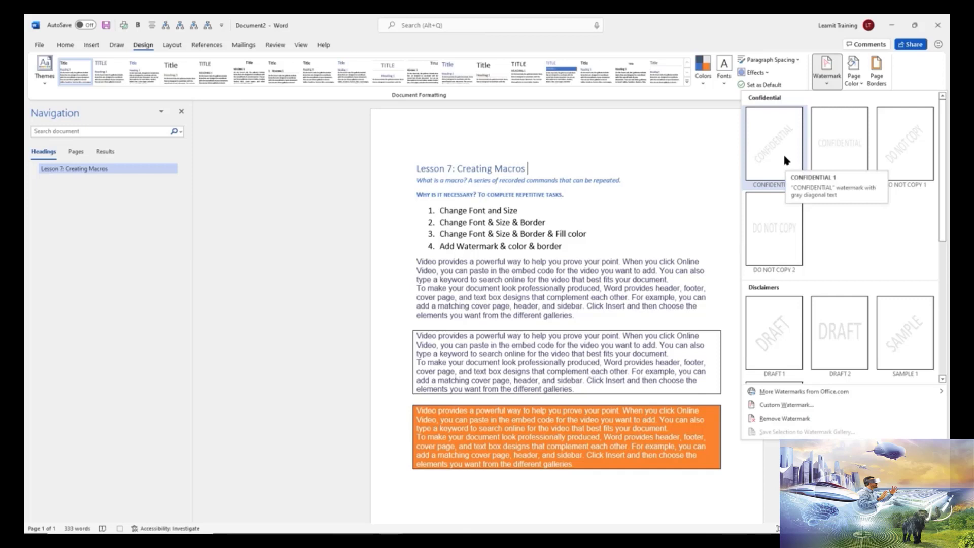
{"action": "left_click", "coordinate": [784, 157]}
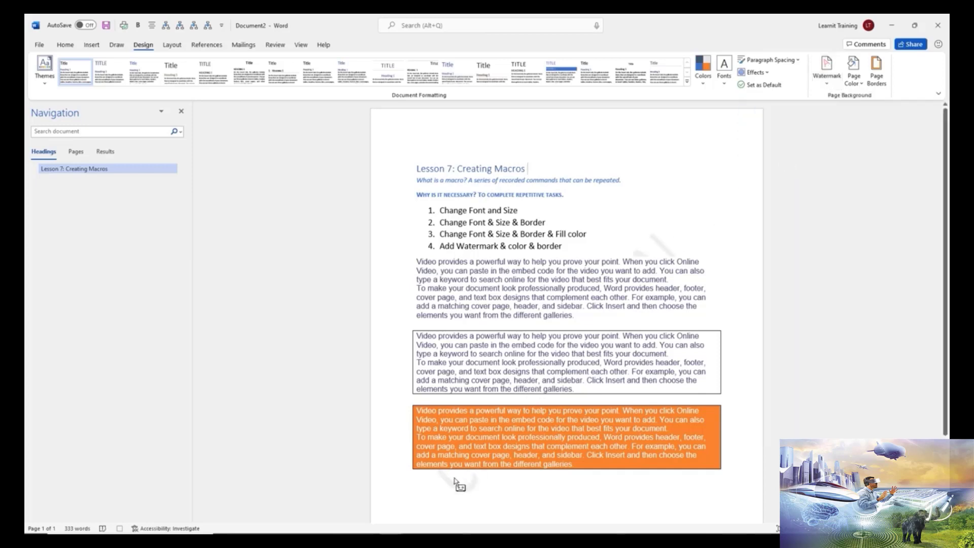
{"action": "left_click", "coordinate": [855, 76]}
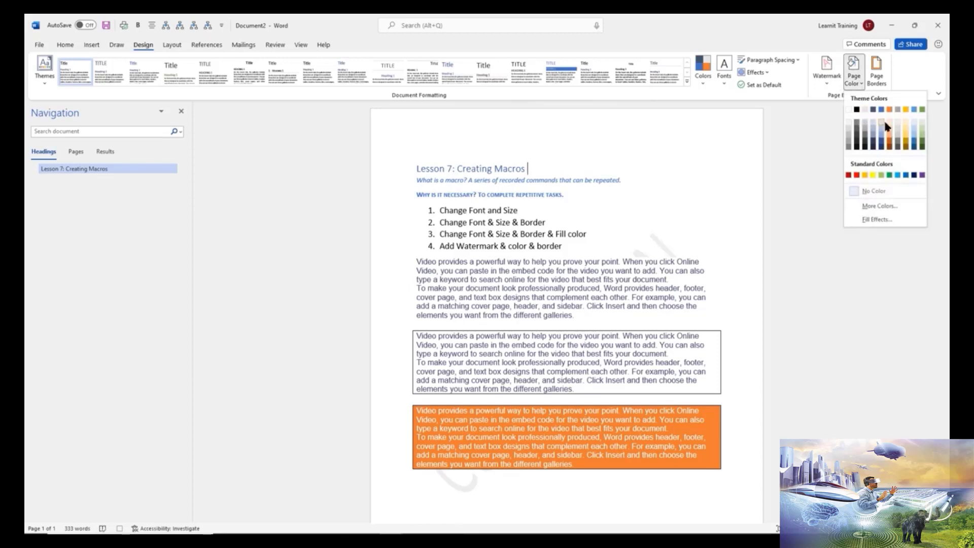
{"action": "left_click", "coordinate": [915, 125]}
Apply a Shadow page border to the whole document and stop the macro recording
{"action": "left_click", "coordinate": [876, 71]}
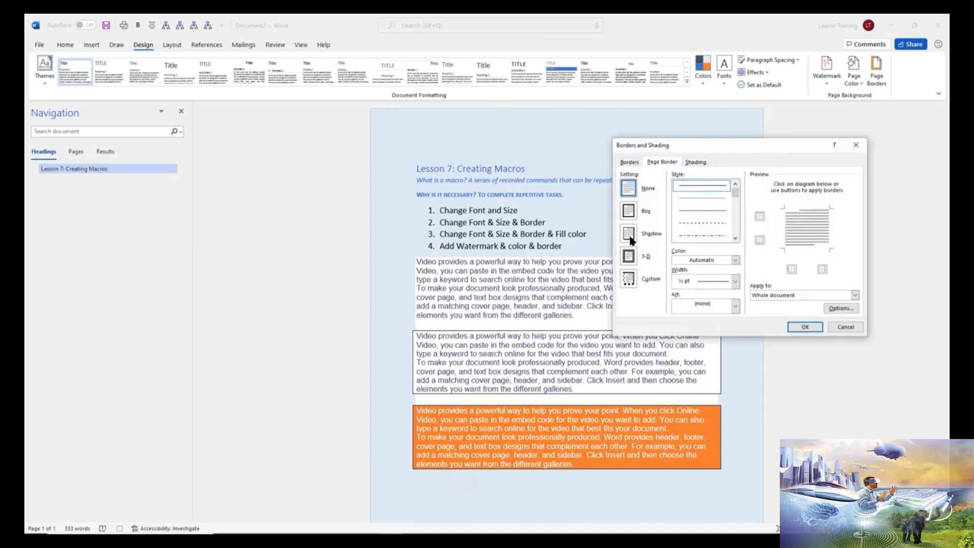
{"action": "left_click", "coordinate": [628, 233]}
{"action": "left_click", "coordinate": [805, 327]}
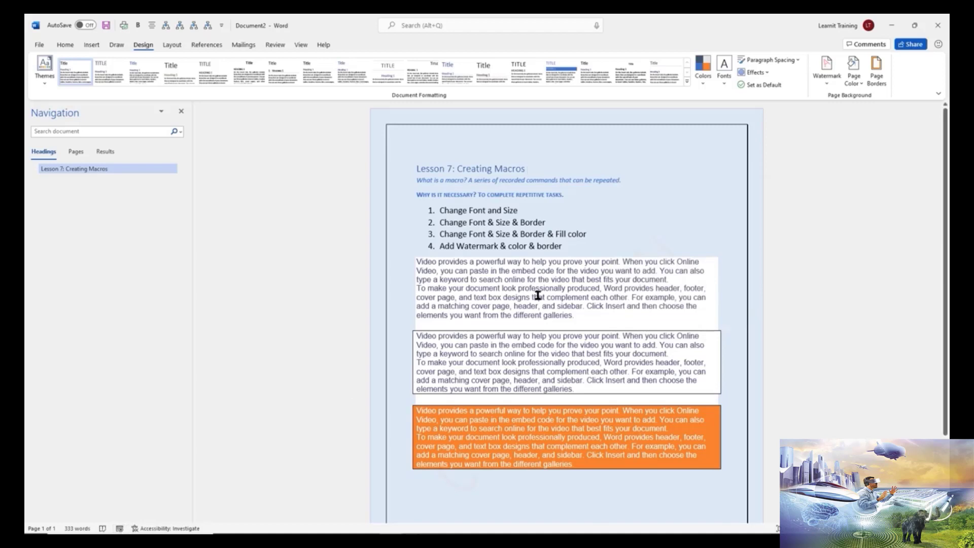
Undo the page border, page color and watermark in the document
{"action": "left_click", "coordinate": [763, 272]}
{"action": "key", "text": "ctrl+z"}
{"action": "key", "text": "ctrl+z"}
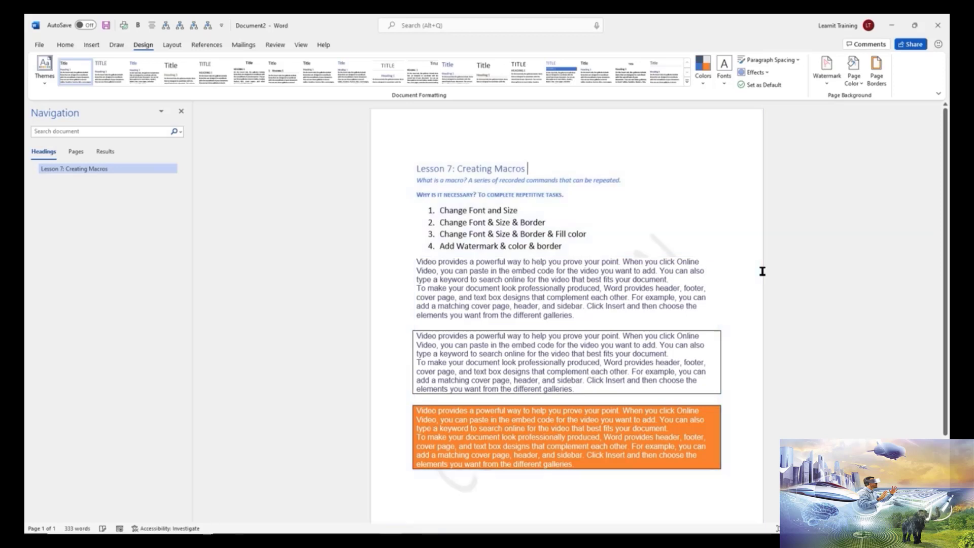
{"action": "key", "text": "ctrl+z"}
{"action": "left_click", "coordinate": [301, 46]}
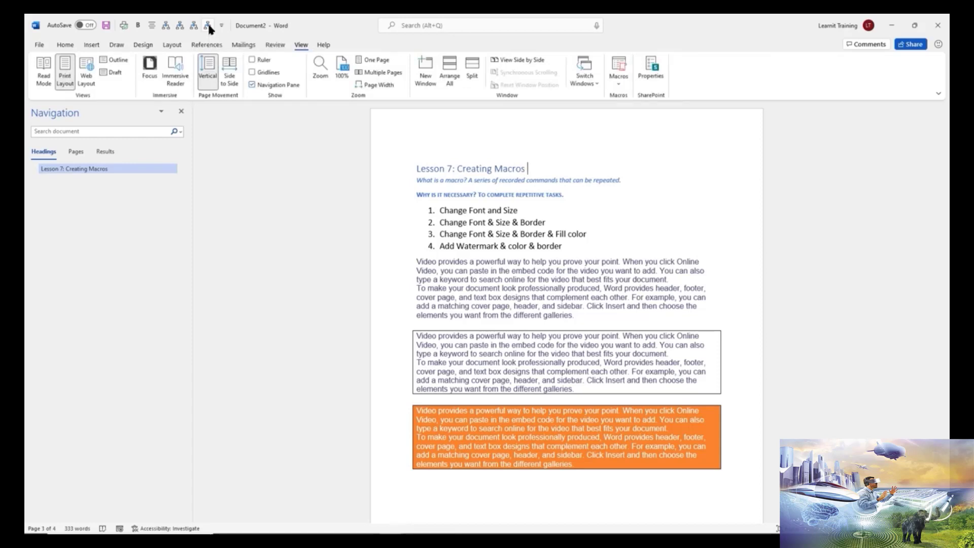
Run the recorded Brand macro to apply the watermark, page color and page border to the document
{"action": "left_click", "coordinate": [209, 26]}
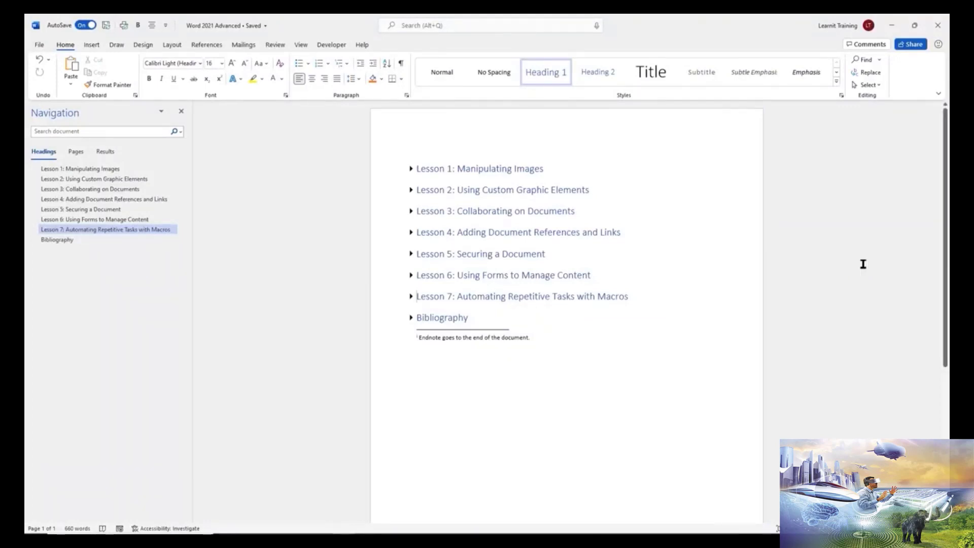
Review the Lesson 1 and Lesson 2 sections of the Word 2021 Advanced document, expanding and collapsing each heading
{"action": "left_click", "coordinate": [411, 170]}
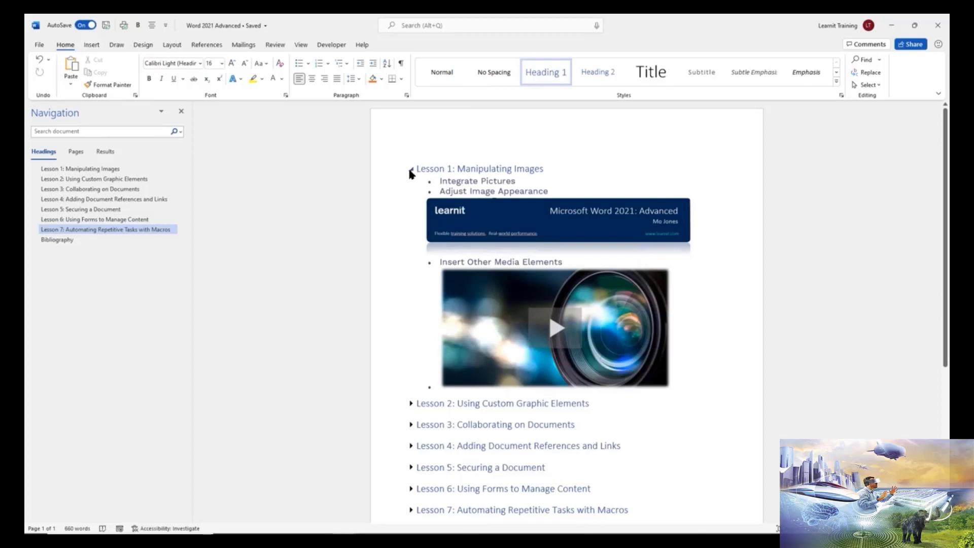
{"action": "left_click", "coordinate": [411, 170]}
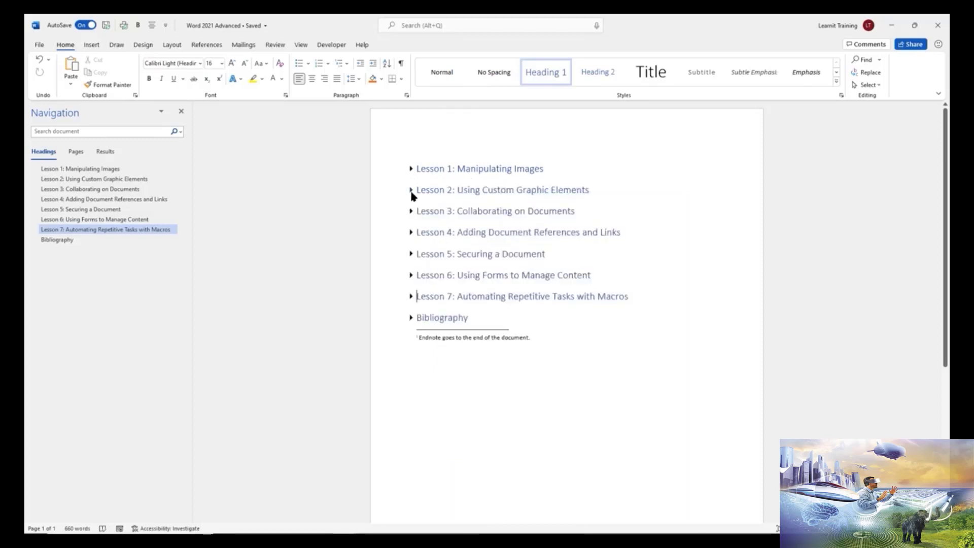
{"action": "left_click", "coordinate": [412, 191]}
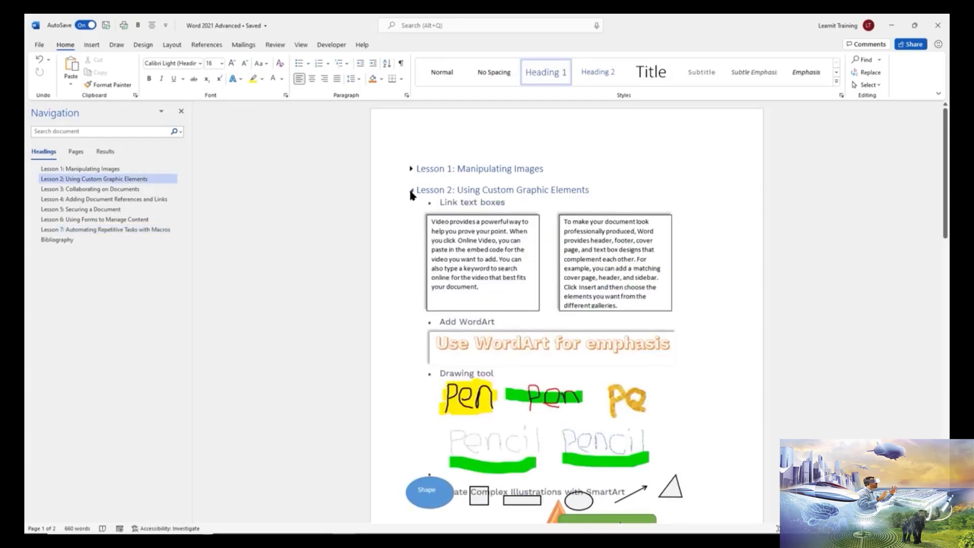
{"action": "left_click", "coordinate": [411, 191]}
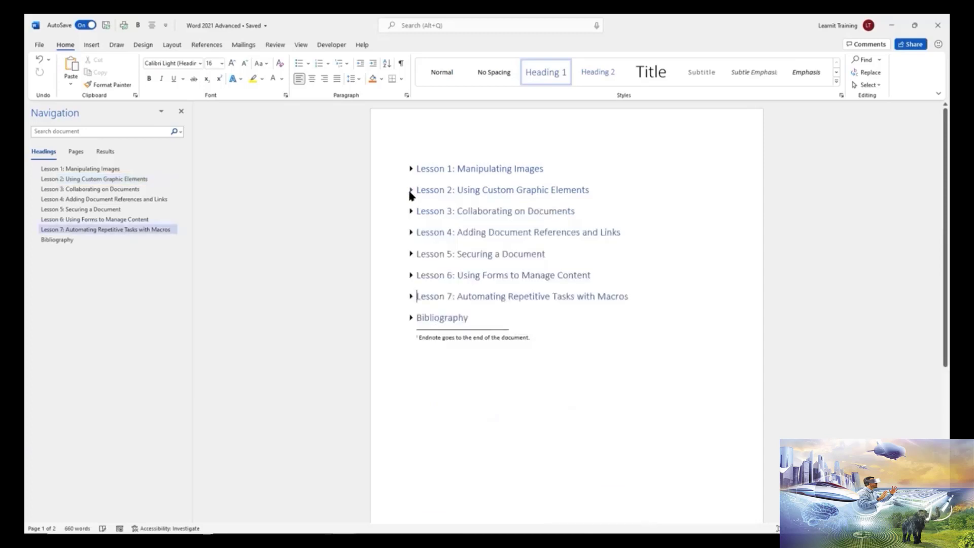
Expand the Lesson 3: Collaborating on Documents heading, review its topics and figures, and collapse it again
{"action": "left_click", "coordinate": [411, 212]}
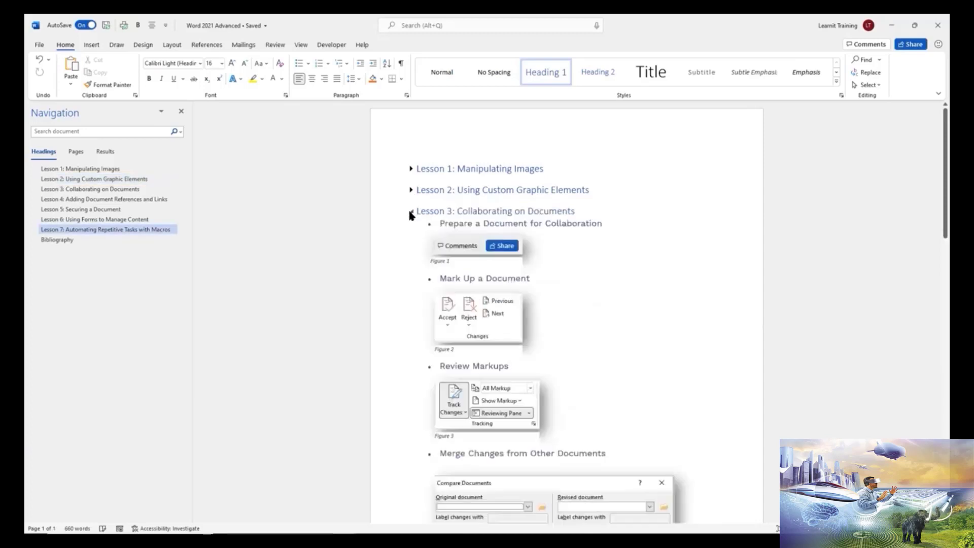
{"action": "scroll", "coordinate": [410, 215], "scroll_direction": "down", "scroll_amount": 1}
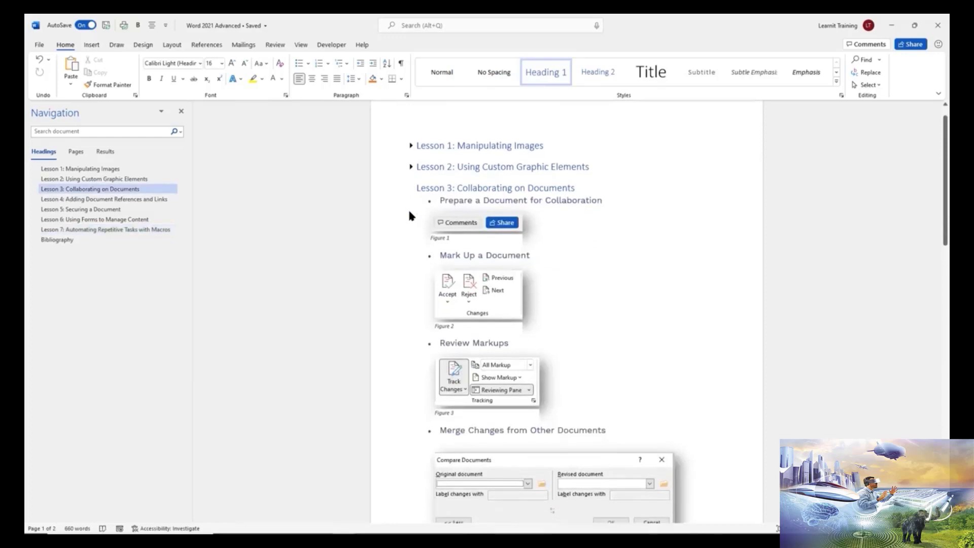
{"action": "scroll", "coordinate": [410, 215], "scroll_direction": "down", "scroll_amount": 2}
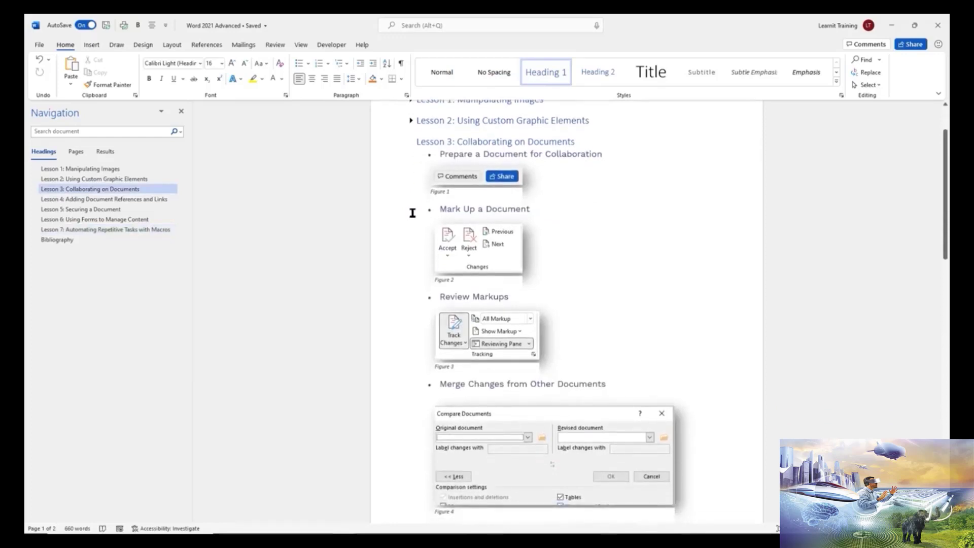
{"action": "scroll", "coordinate": [411, 211], "scroll_direction": "up", "scroll_amount": 2}
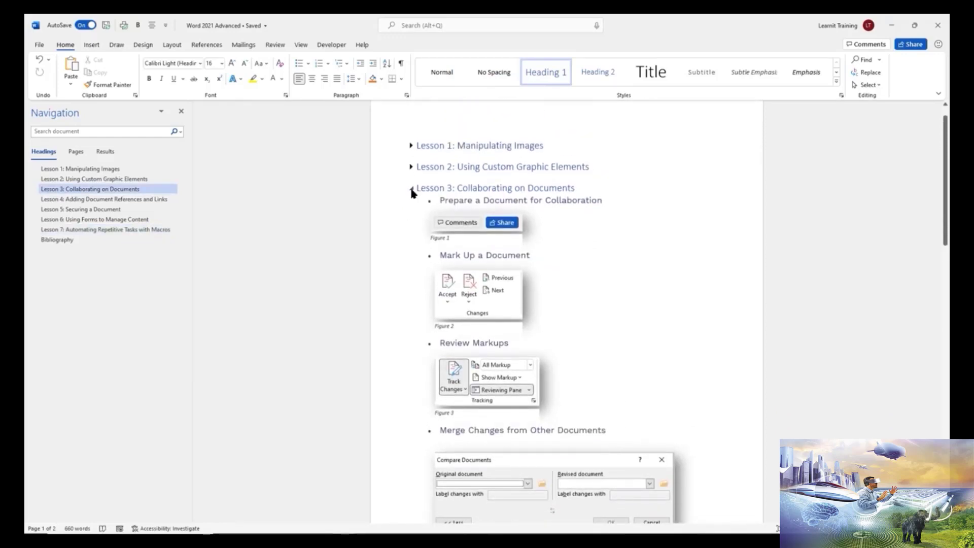
{"action": "left_click", "coordinate": [411, 188]}
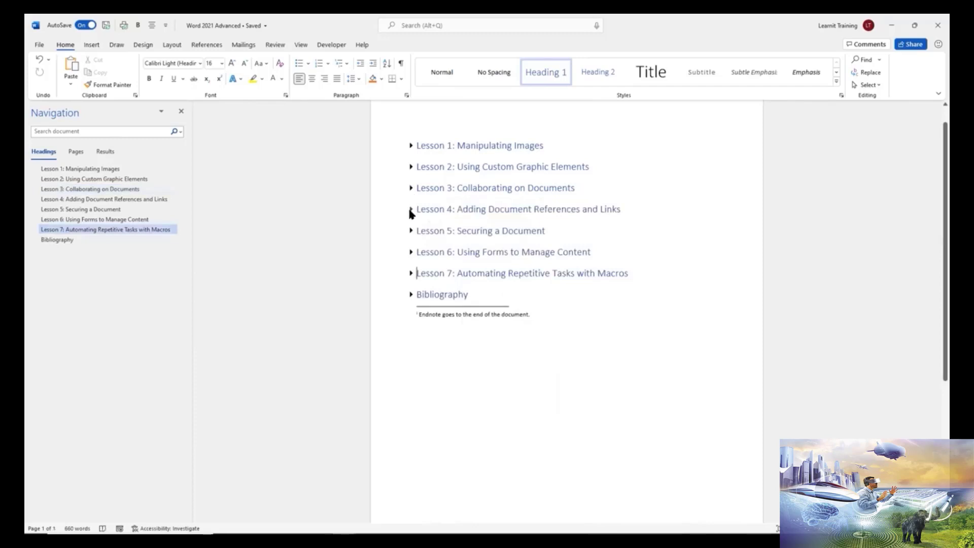
Review the content under Lessons 4, 5 and 6, expanding and collapsing each heading in turn
{"action": "left_click", "coordinate": [411, 210]}
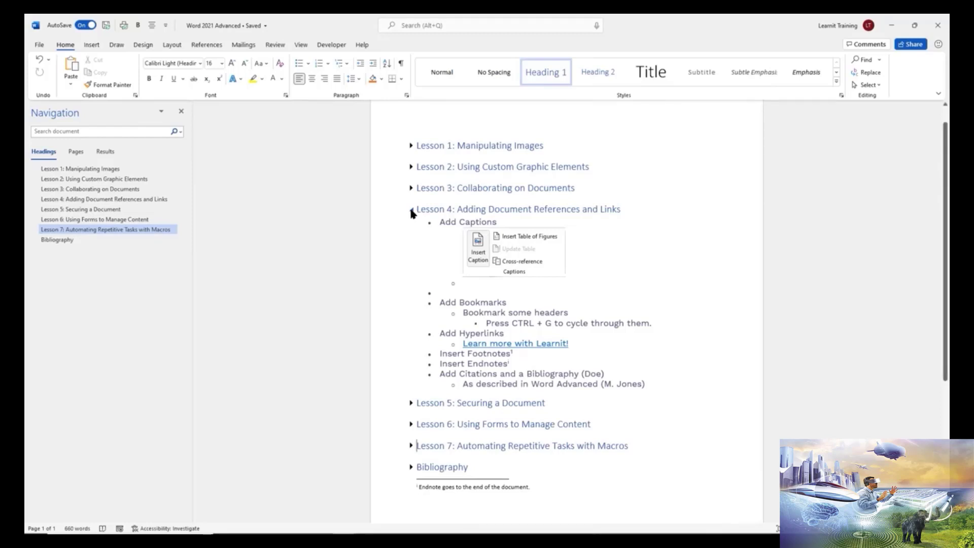
{"action": "left_click", "coordinate": [411, 211]}
{"action": "left_click", "coordinate": [411, 232]}
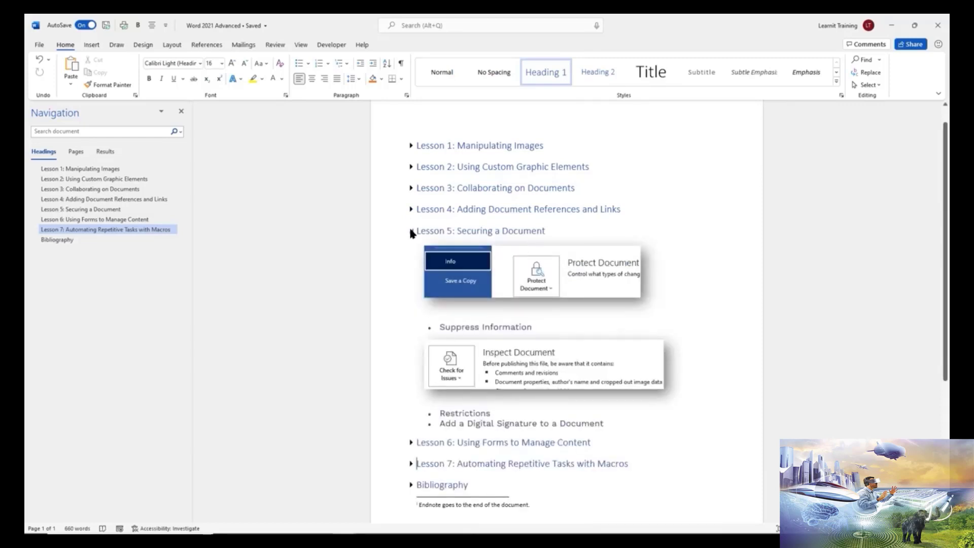
{"action": "left_click", "coordinate": [410, 230]}
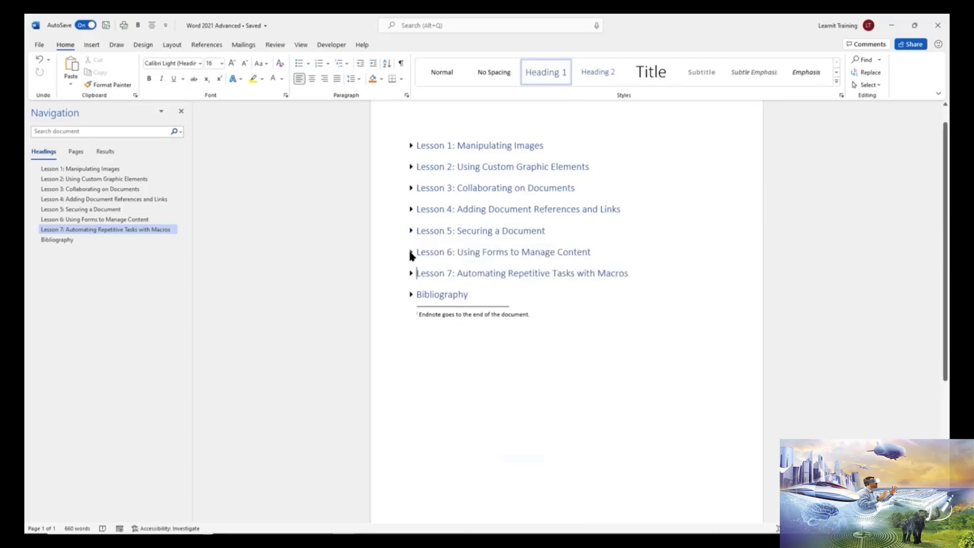
{"action": "left_click", "coordinate": [411, 253]}
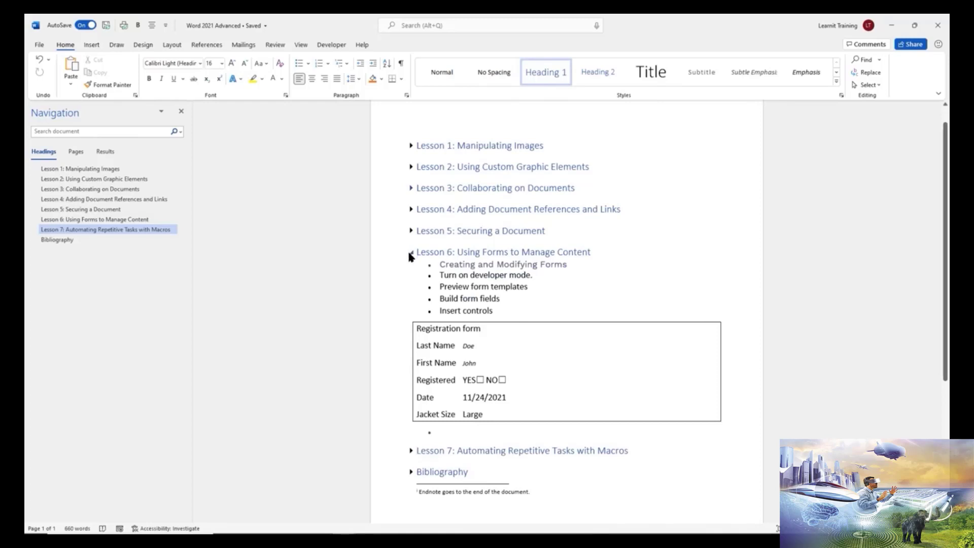
{"action": "left_click", "coordinate": [411, 254]}
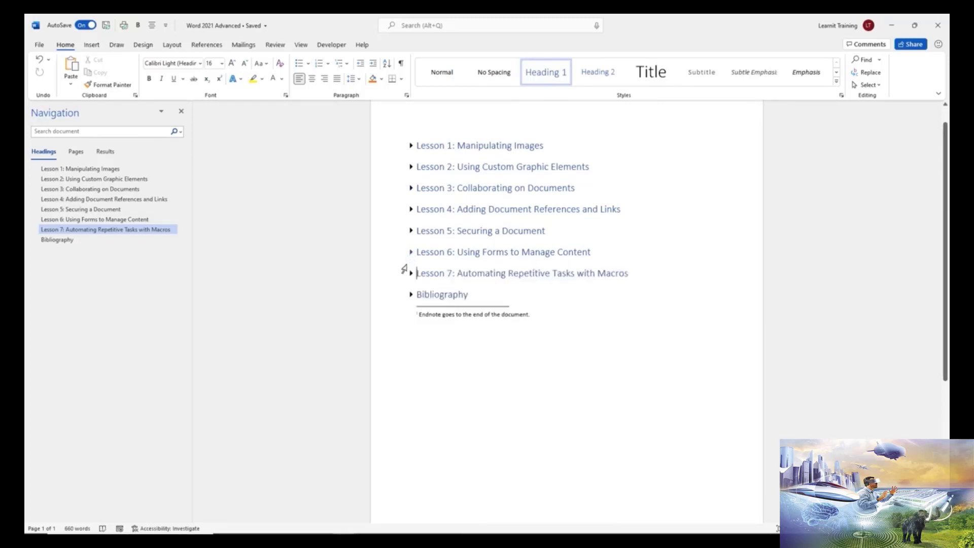
Review the Lesson 7 macros section and the Bibliography, expanding and collapsing each heading
{"action": "left_click", "coordinate": [411, 274]}
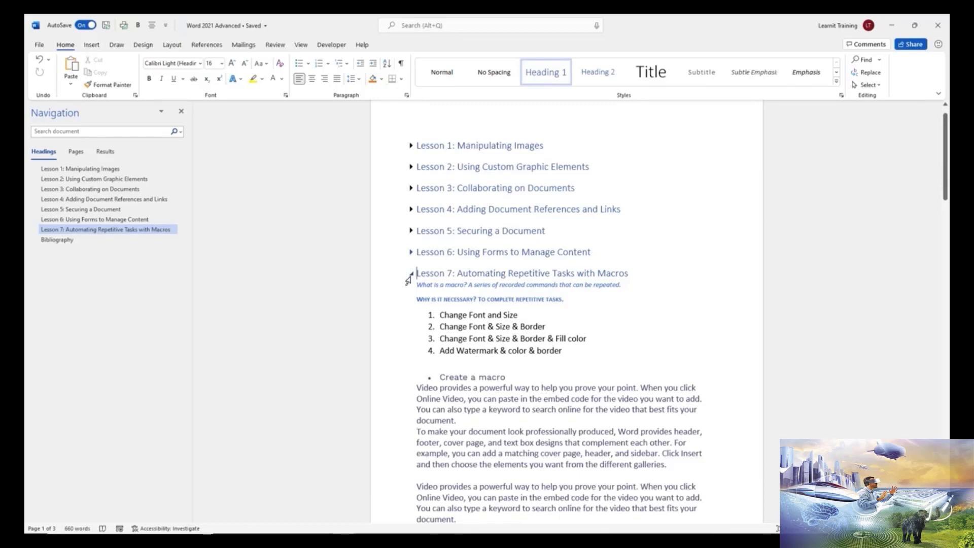
{"action": "left_click", "coordinate": [411, 276]}
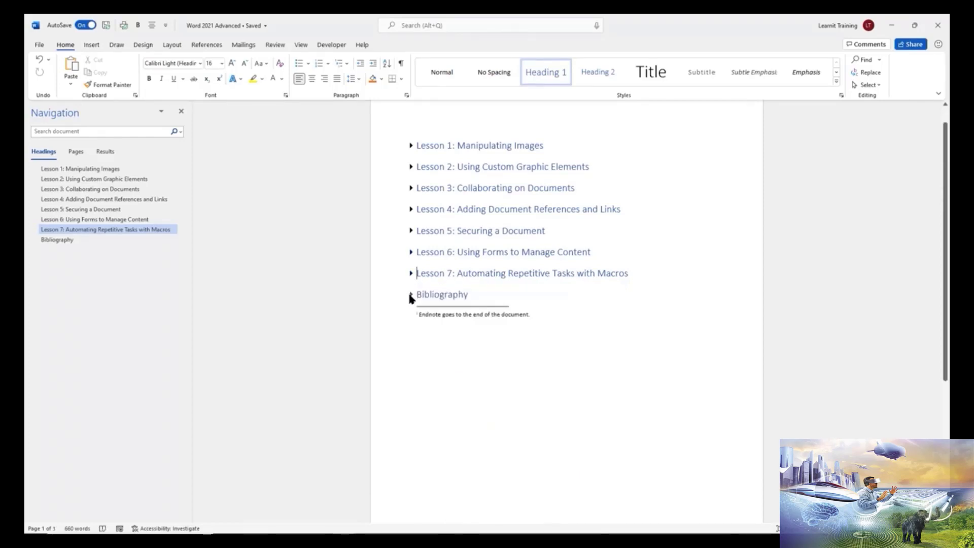
{"action": "left_click", "coordinate": [411, 295]}
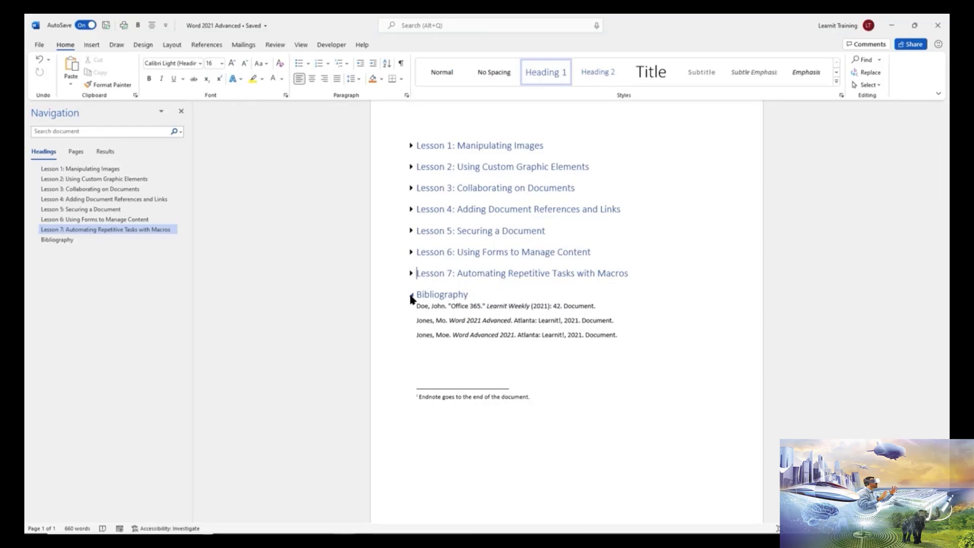
{"action": "left_click", "coordinate": [411, 298]}
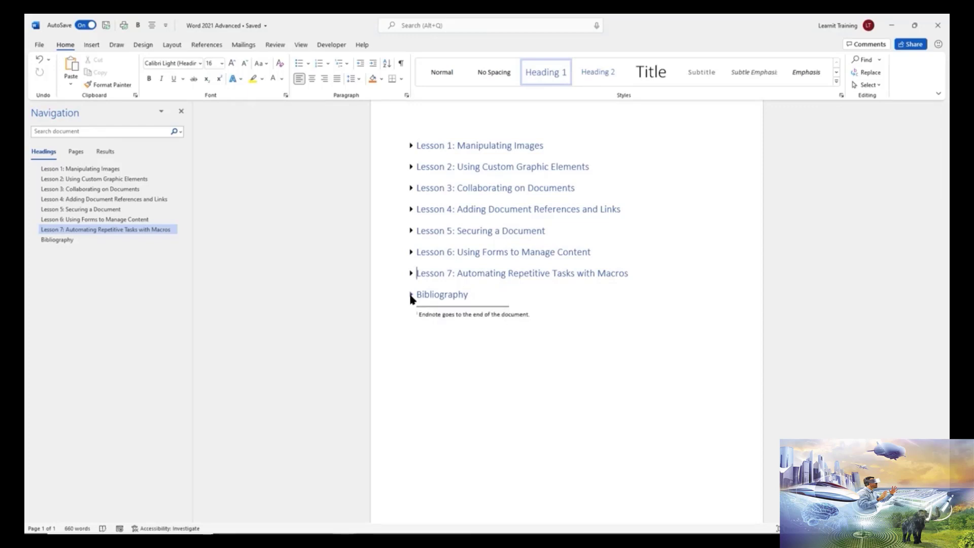